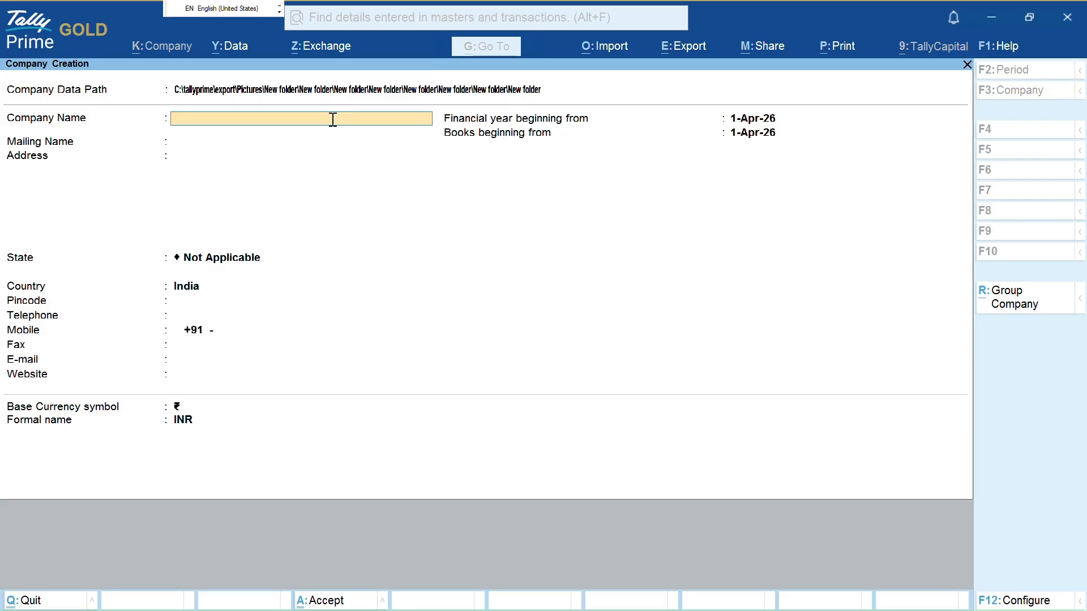
Name the new company Sumit Traders, with the address Delhi
type("Sunit")
key("BackSpace")
key("BackSpace")
type("mit Traders")
key("Return")
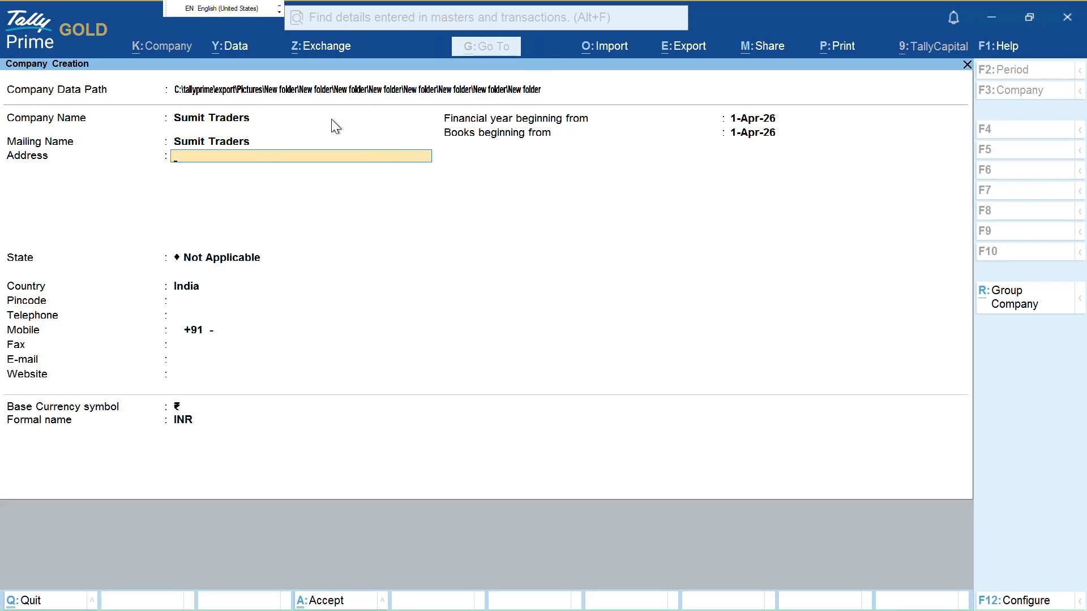
type("Delhi")
key("Return")
key("Return")
Set state Delhi, country India and pincode 110093, then accept the company
key("Return")
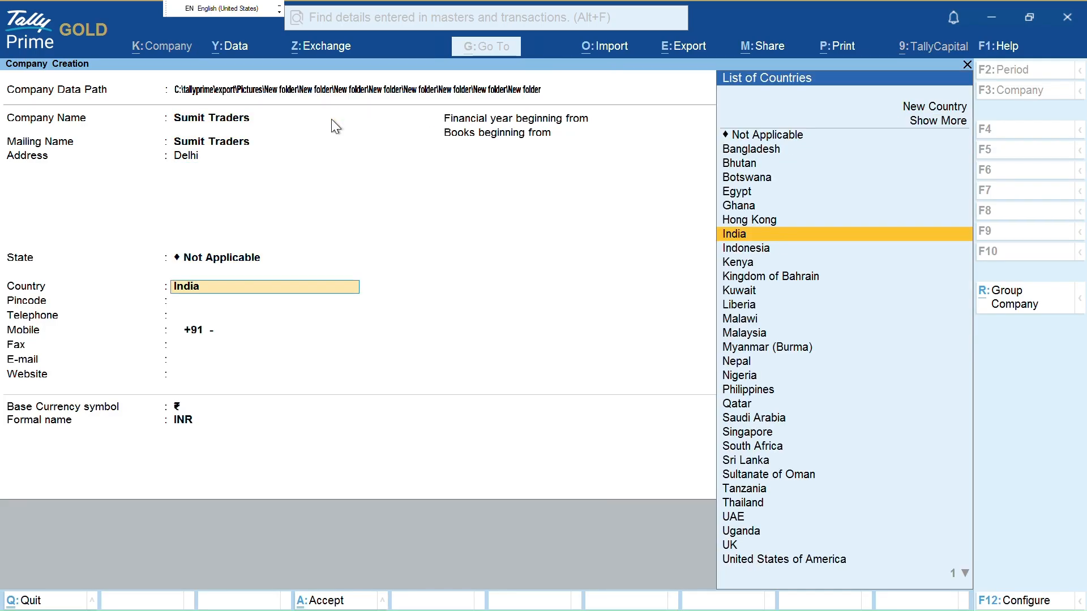
key("Return")
type("Delhi")
key("Return")
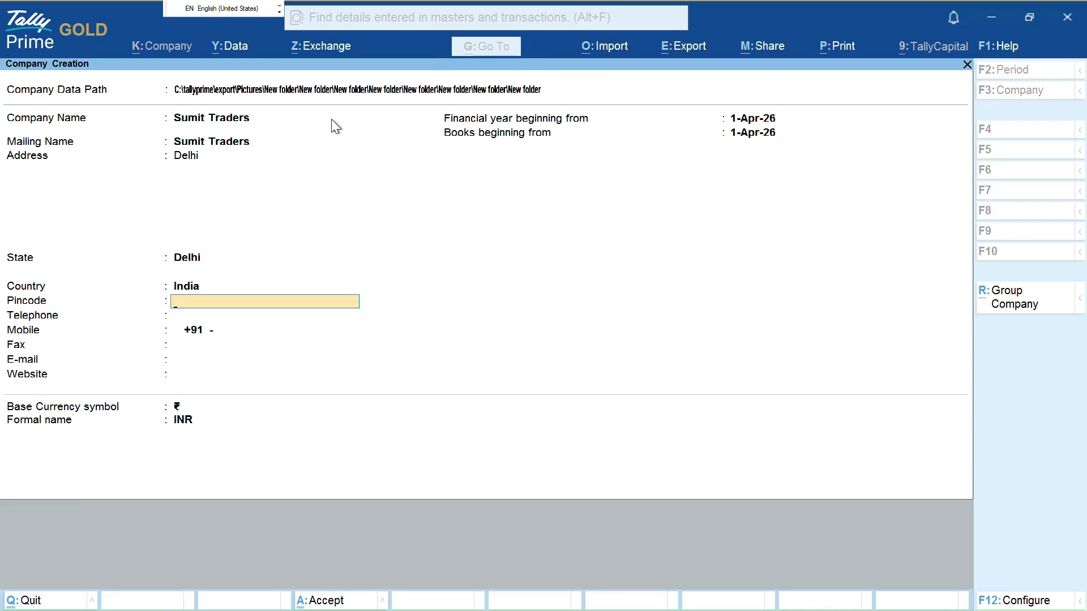
type("110093")
key("Return")
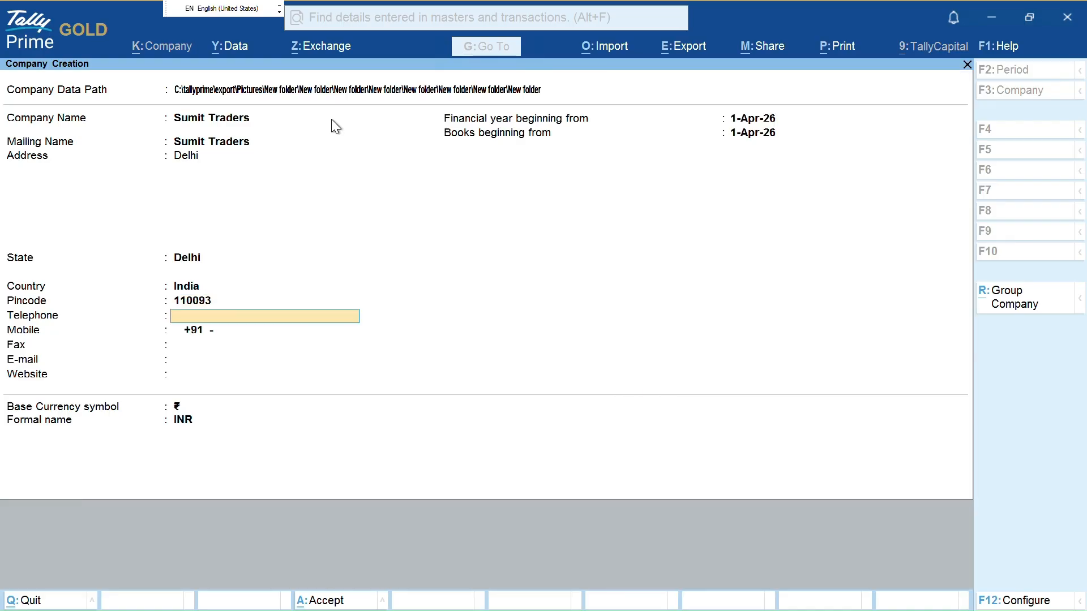
key("Return")
key("Return")
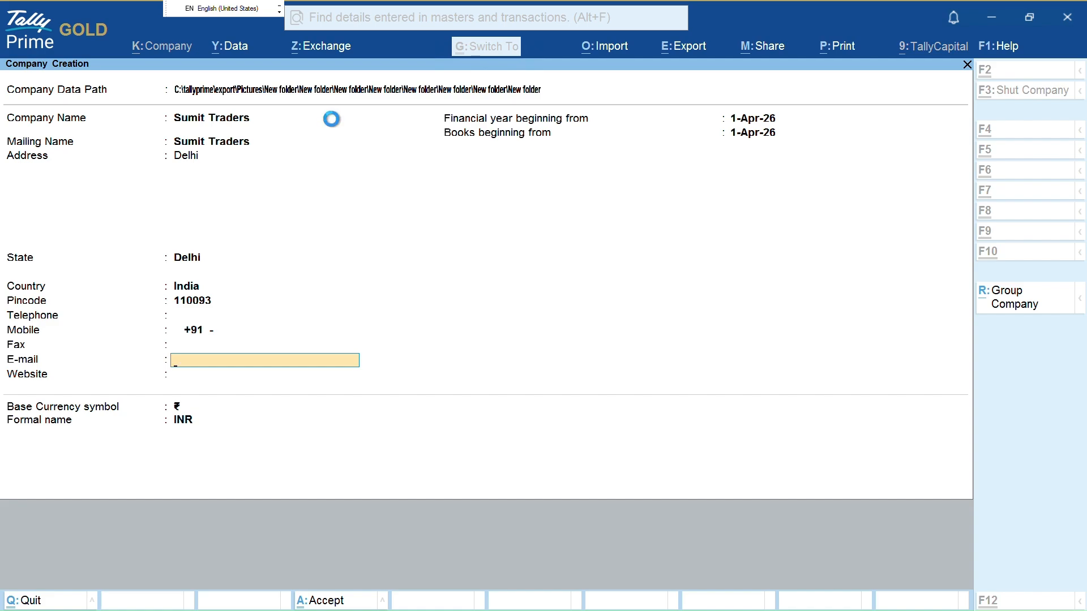
key("ctrl+a")
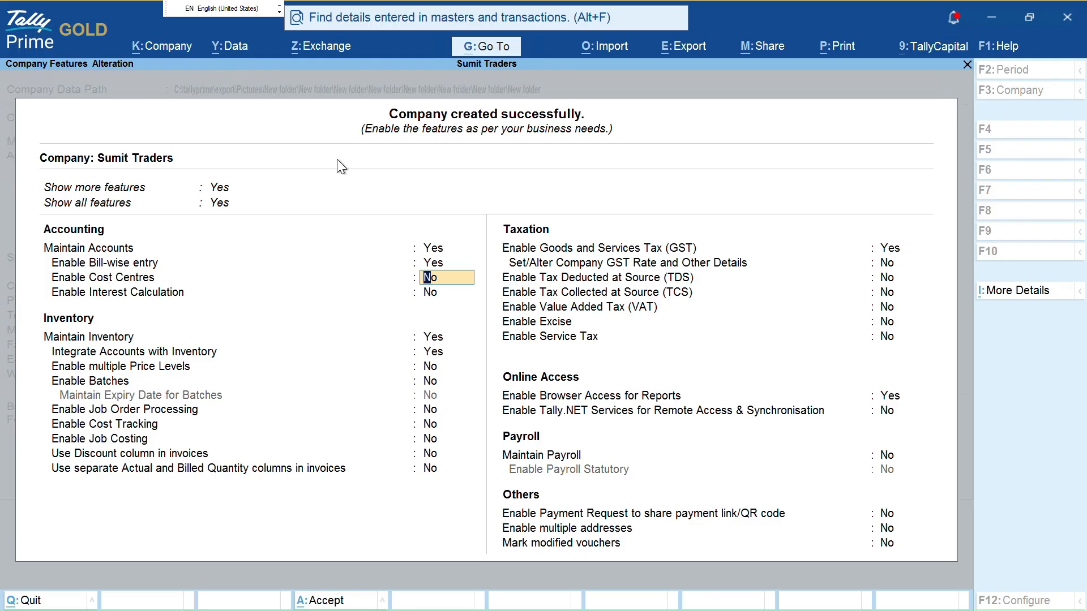
Enable GST with a Delhi registration and enter the company's GSTIN
left_click(881, 250)
left_click(880, 252)
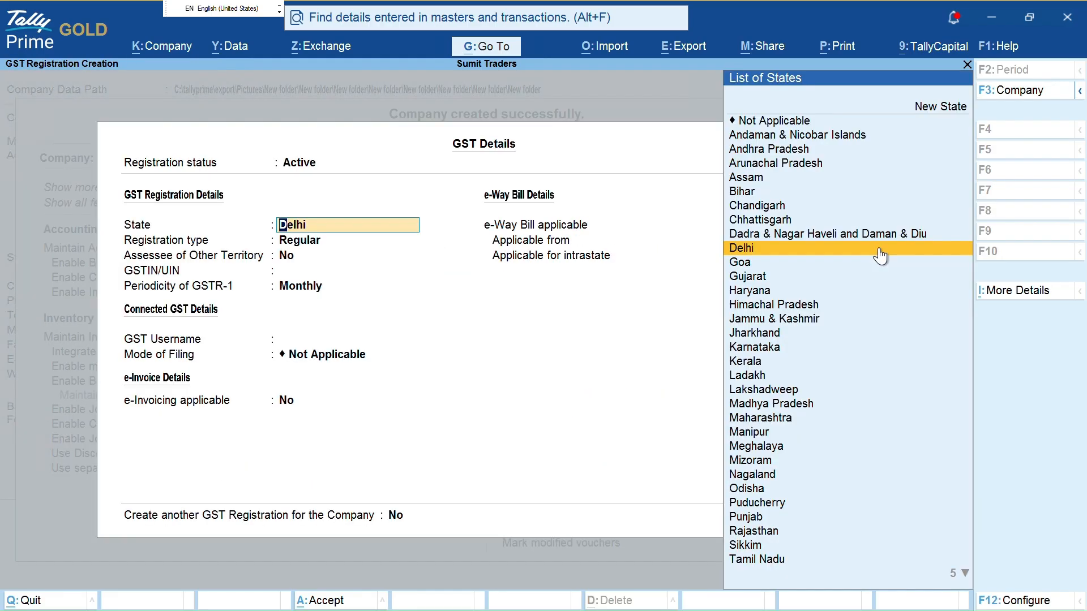
left_click(879, 249)
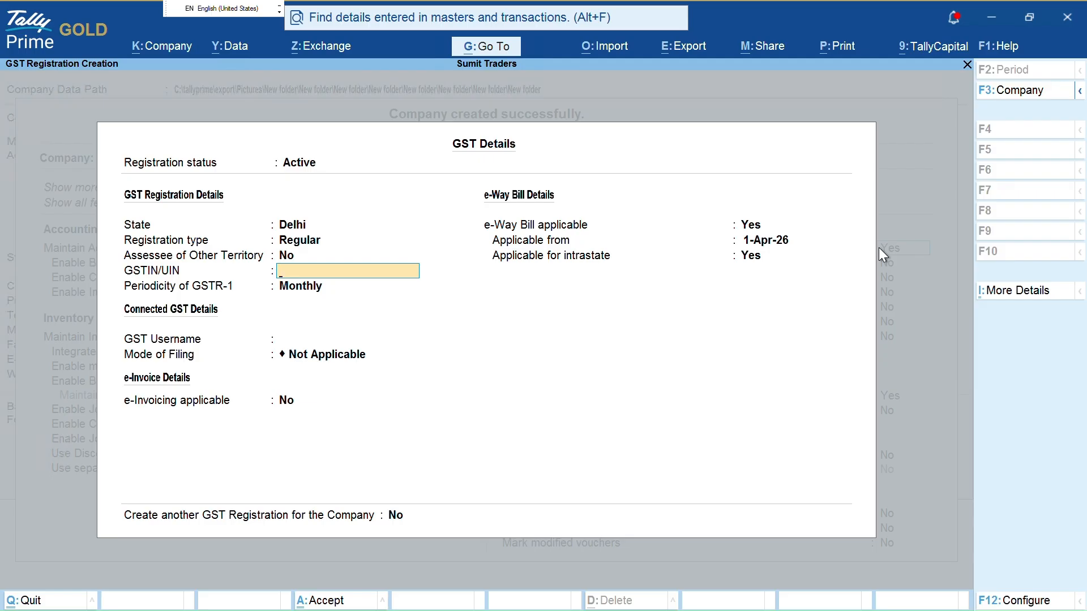
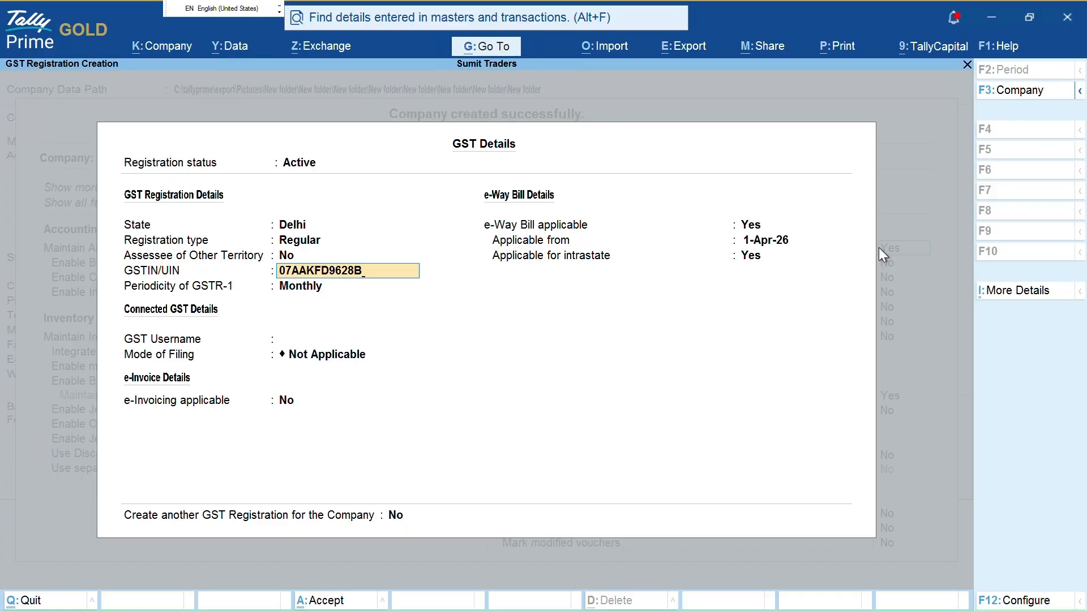
Confirm the GSTIN, choose Quarterly GSTR-1 periodicity and leave the GST username blank
key("Return")
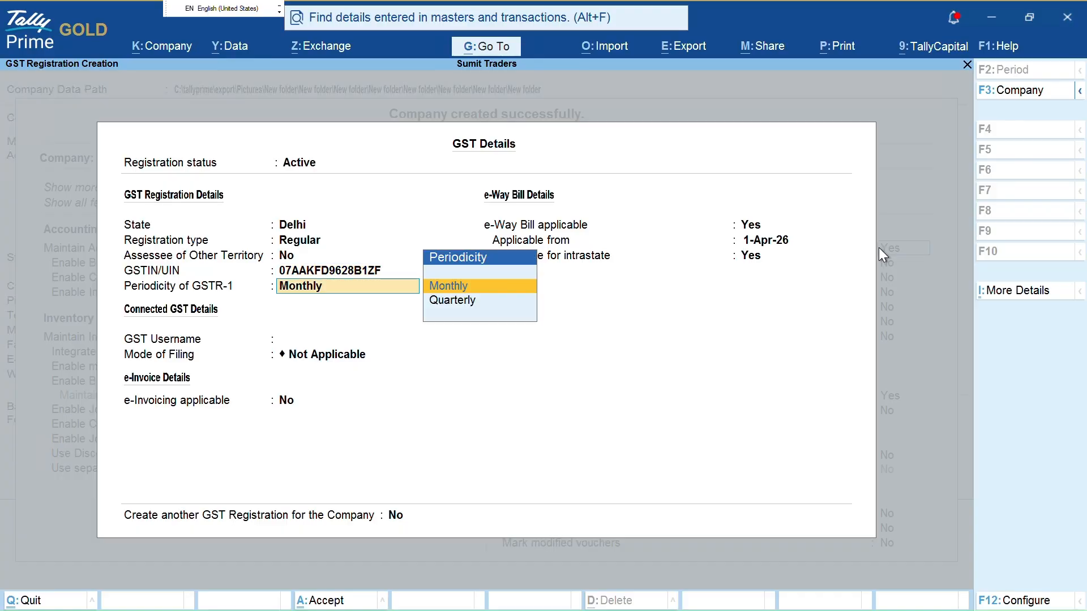
key("ctrl")
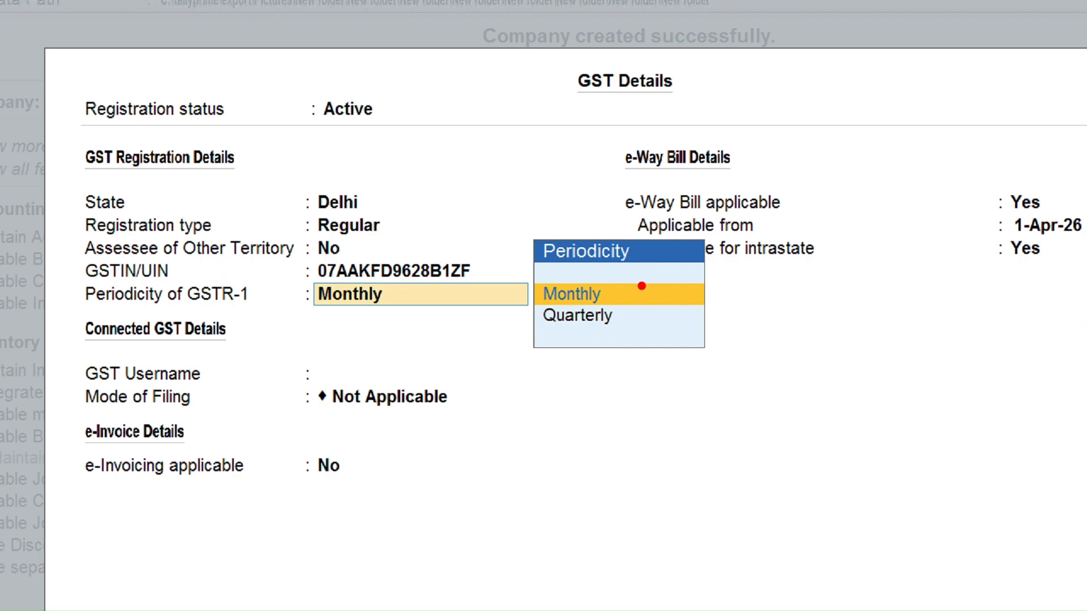
mouse_move(616, 290)
left_mouse_down()
mouse_move(622, 316)
mouse_move(683, 275)
left_mouse_up()
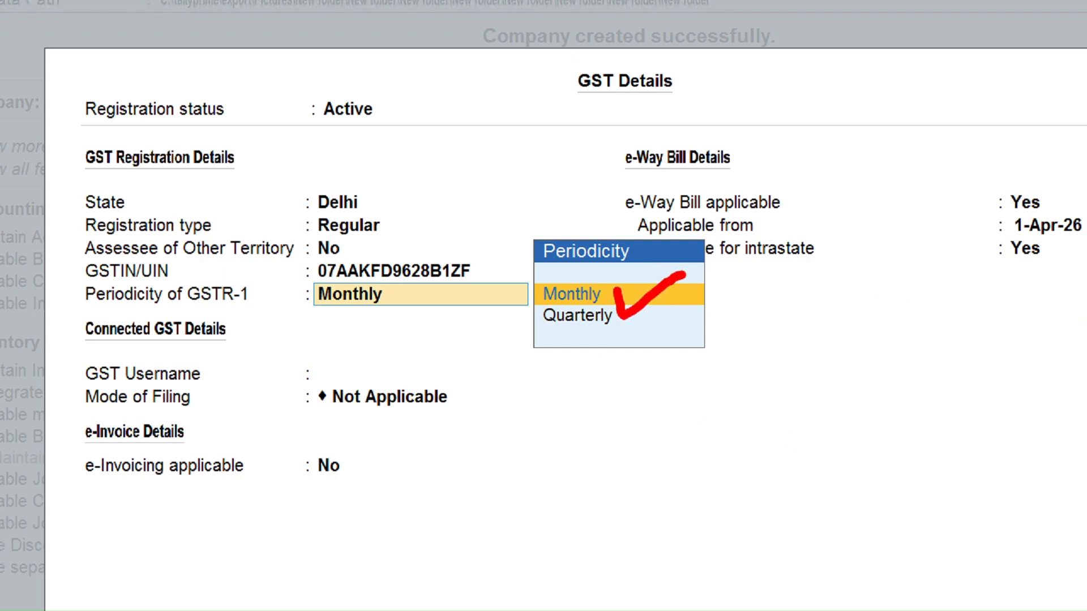
mouse_move(620, 320)
left_mouse_down()
mouse_move(621, 331)
mouse_move(659, 325)
left_mouse_up()
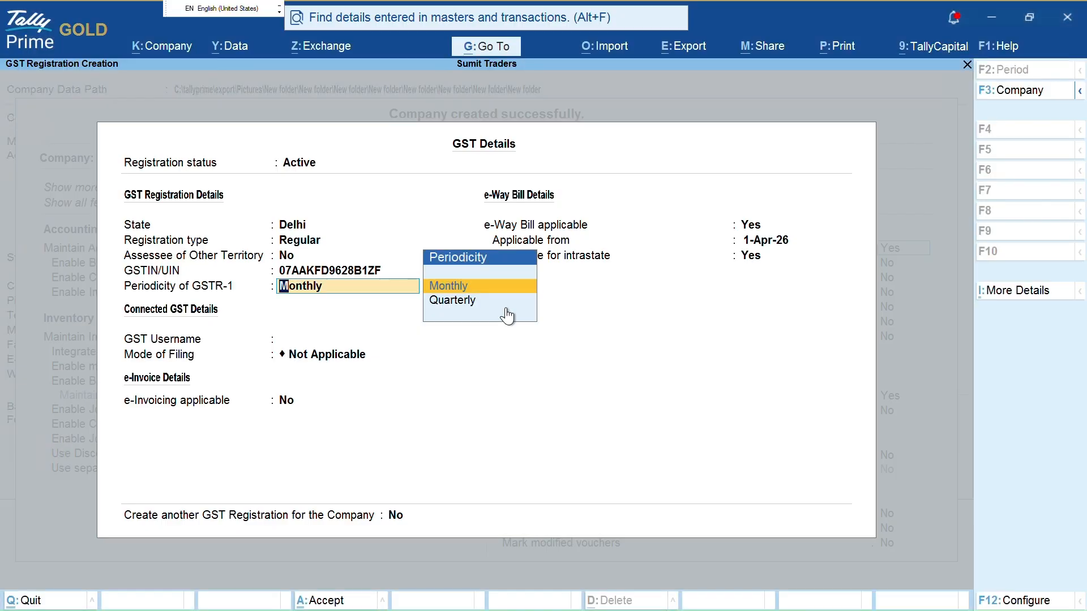
left_click(657, 326)
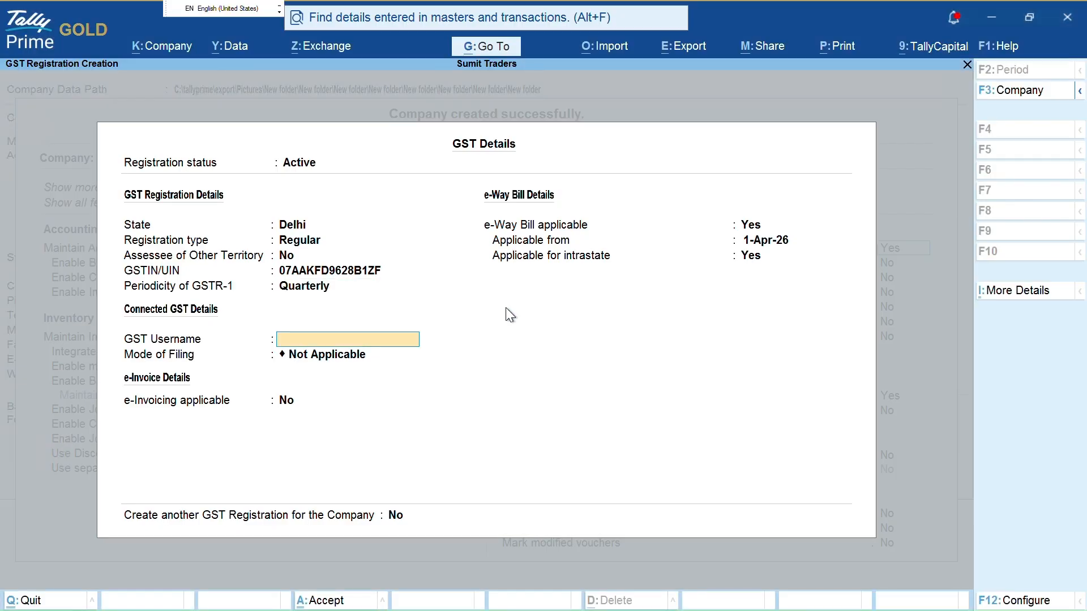
key("Return")
Keep filing mode Not Applicable and e-invoicing at No, then accept the GST details
key("ctrl")
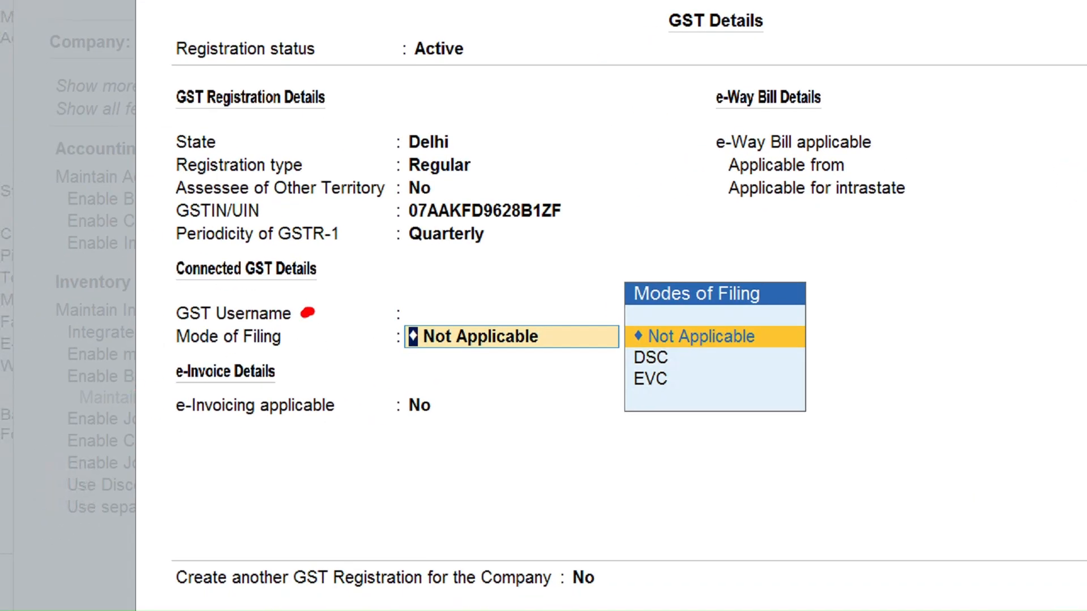
left_click_drag(309, 312, 363, 310)
left_click_drag(296, 340, 360, 340)
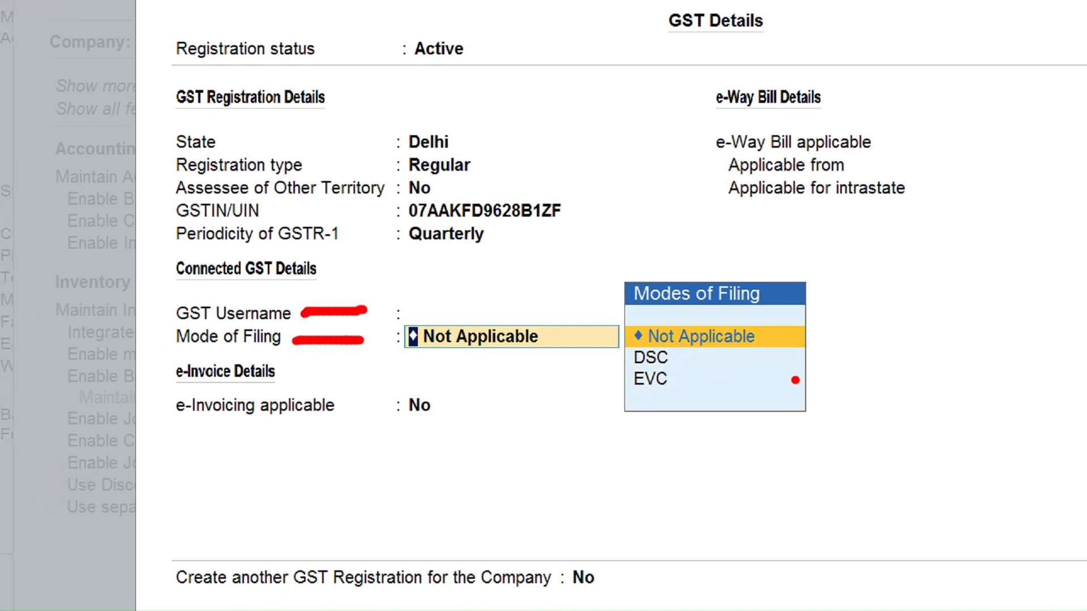
left_click_drag(682, 360, 758, 338)
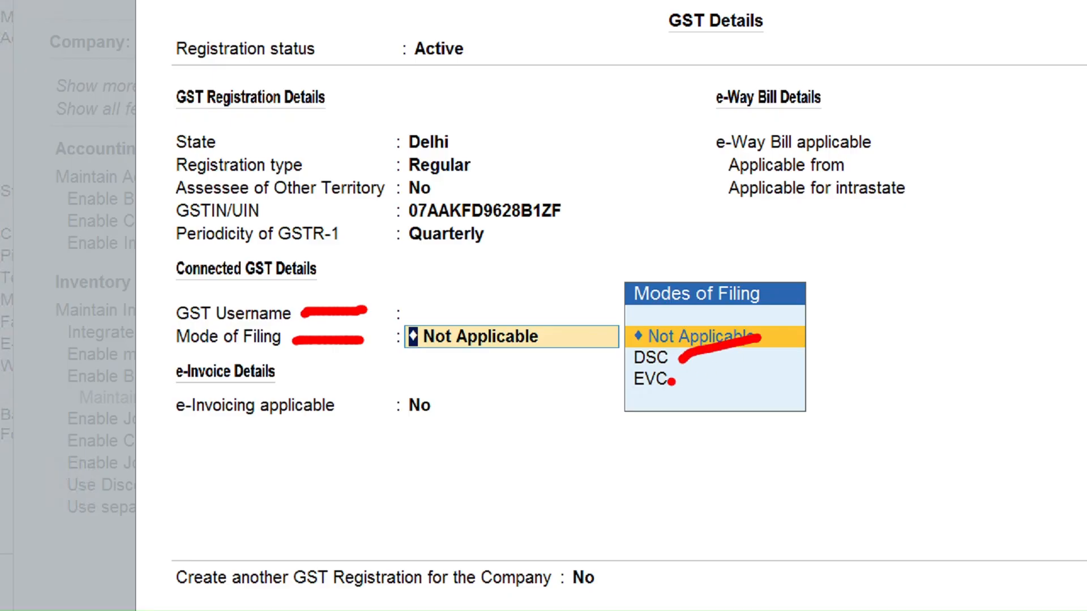
left_click_drag(671, 383, 781, 360)
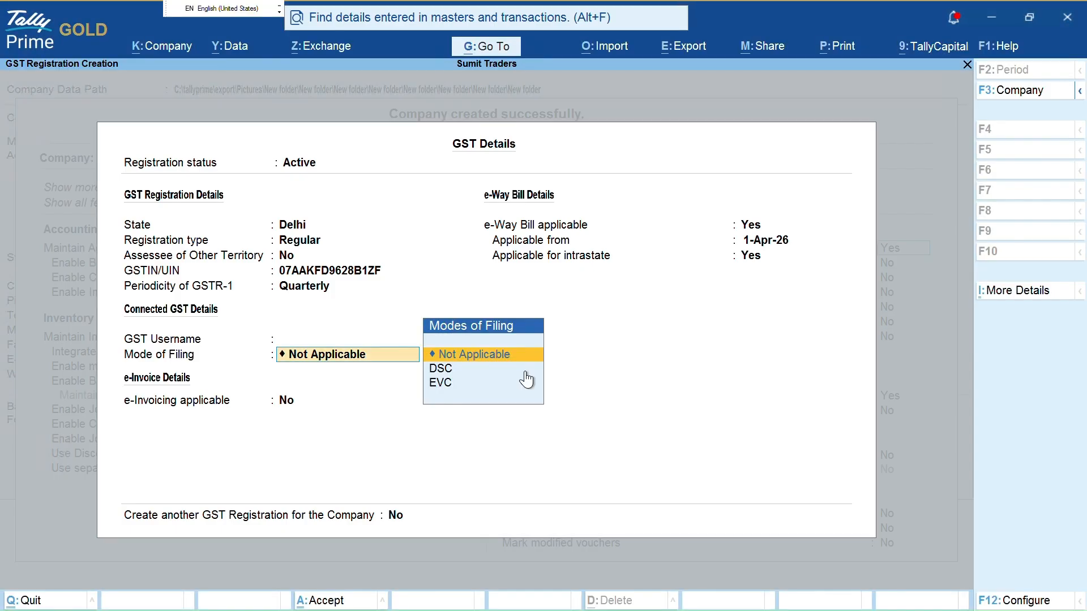
key("Return")
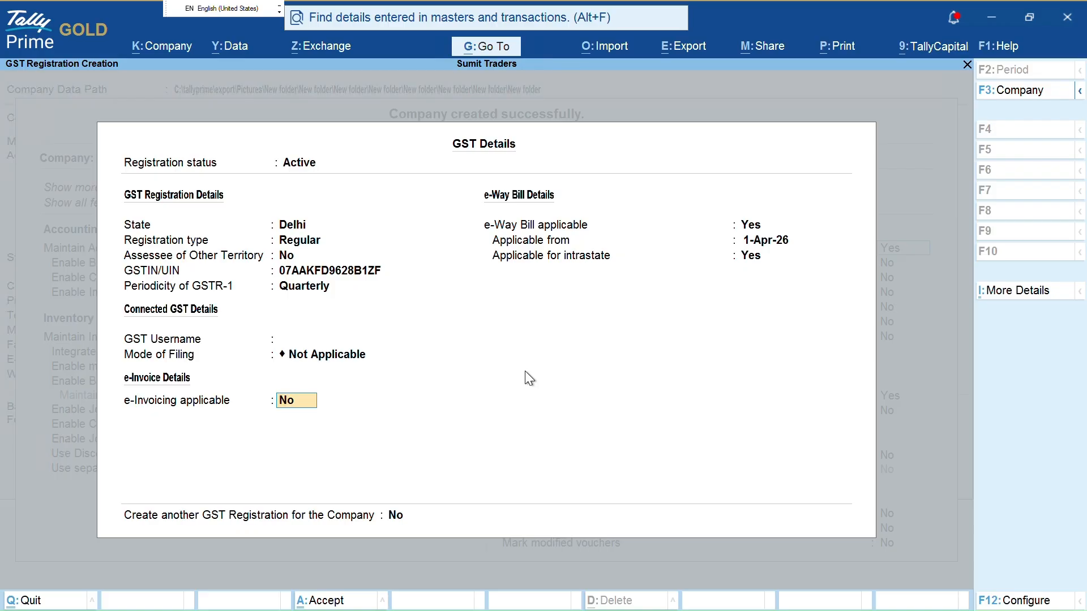
key("ctrl+a")
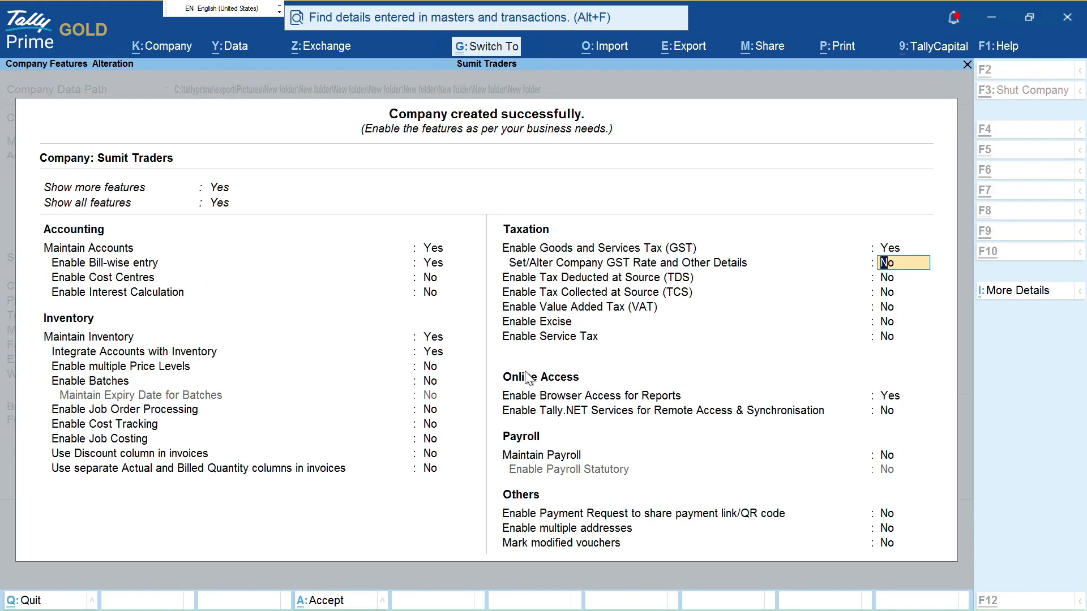
Accept the Company Features for Sumit Traders
key("ctrl+a")
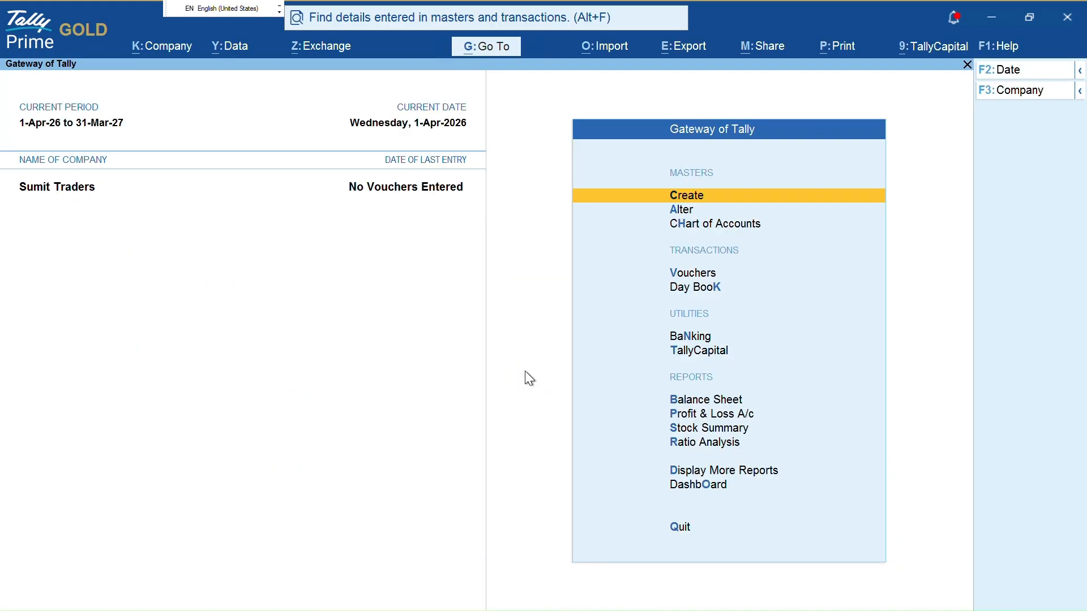
key("ctrl+1")
left_click(299, 203)
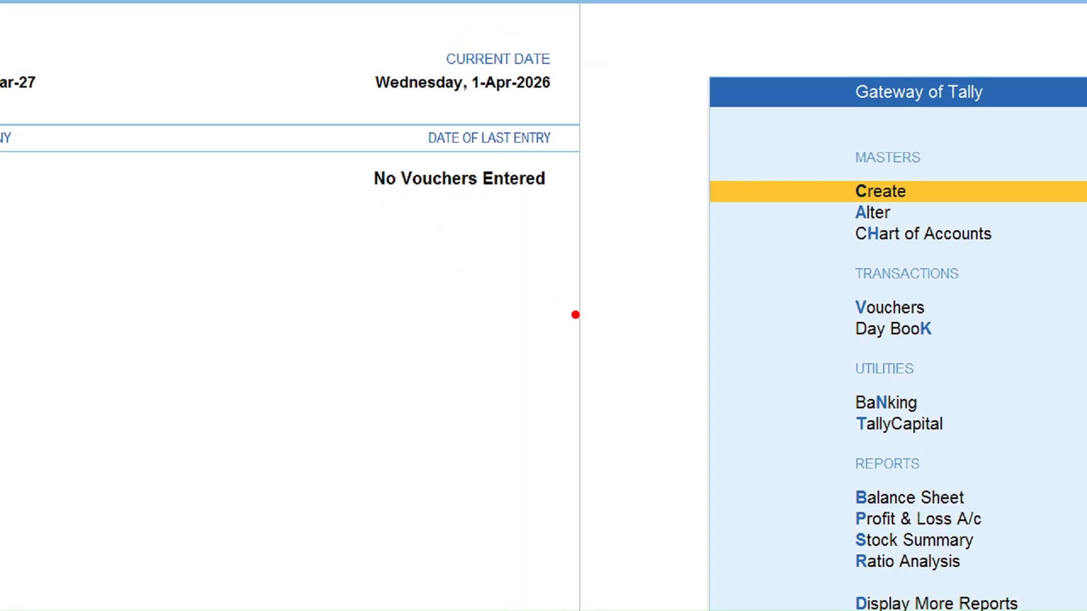
key("Escape")
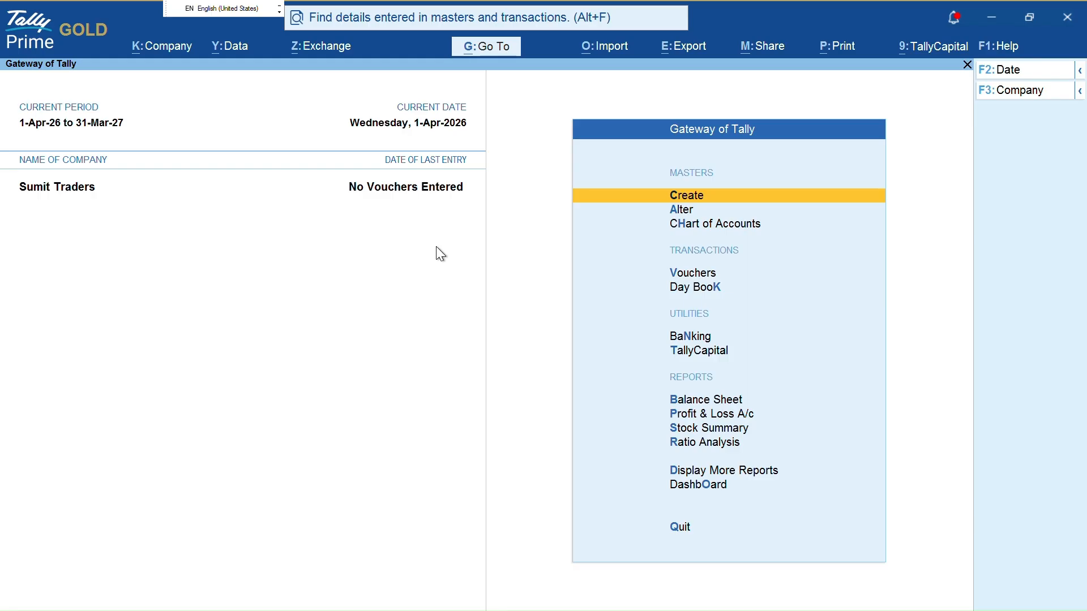
Browse the Create, Alter and Chart of Accounts lists, then start a new Payment voucher
key("Return")
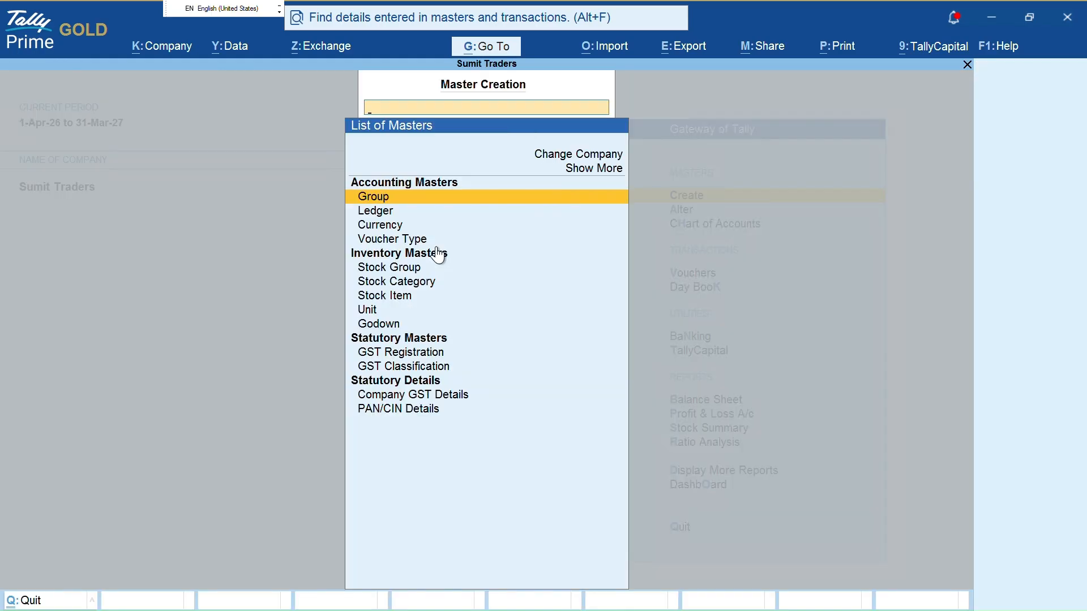
key("Down")
key("Down")
key("Escape")
key("Down")
key("Return")
key("Down")
key("Down")
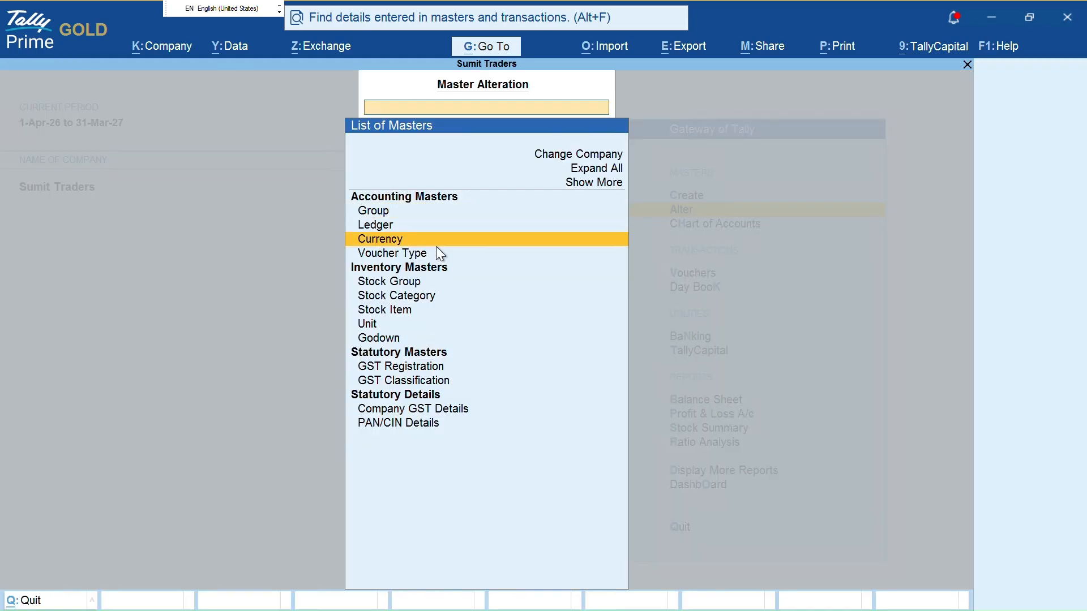
key("Escape")
key("Down")
key("Return")
key("Up")
key("Escape")
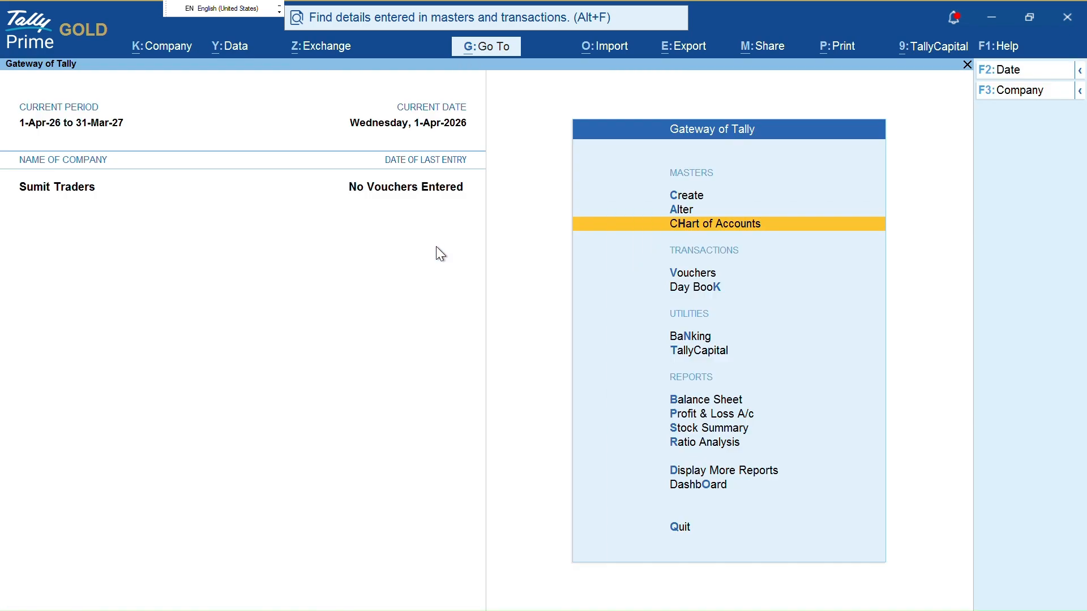
key("ctrl")
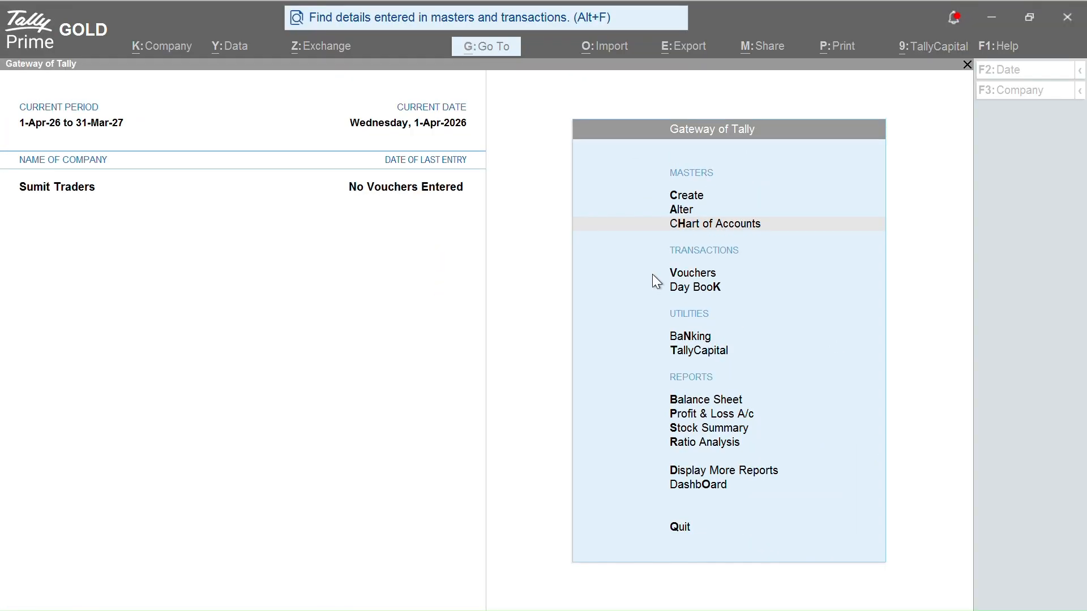
left_click(745, 266)
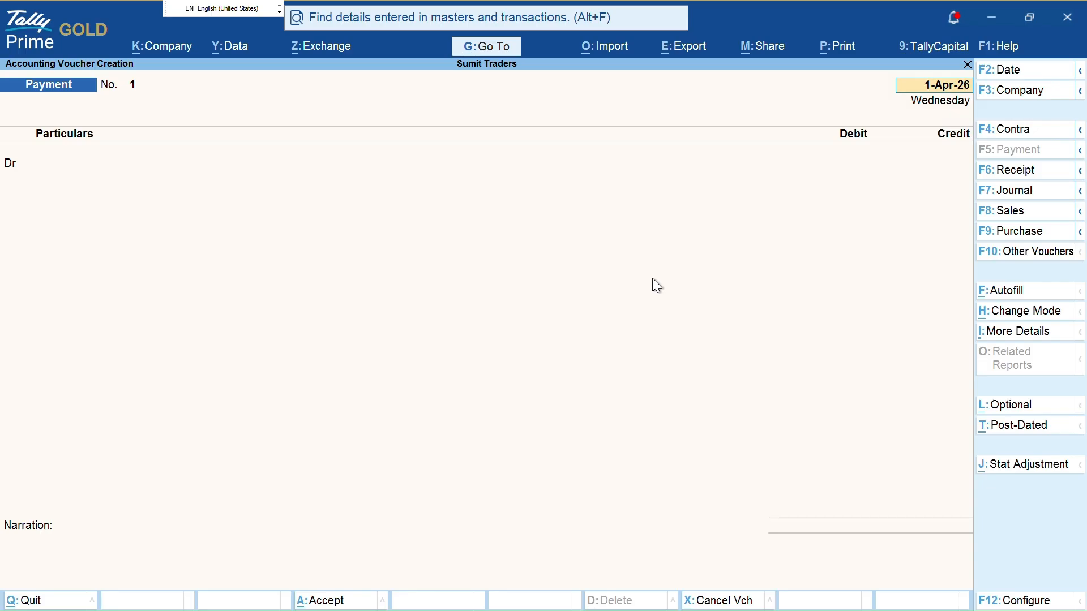
Accept the voucher date, create a ledger from Particulars, and open Fetch Details Using GSTIN/UIN
key("Return")
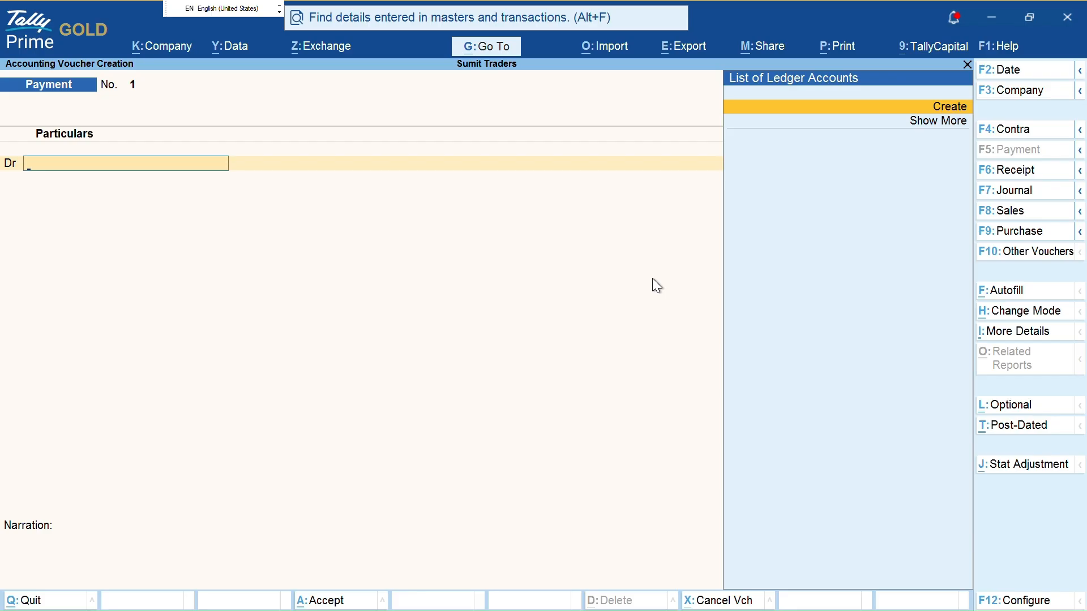
key("ctrl")
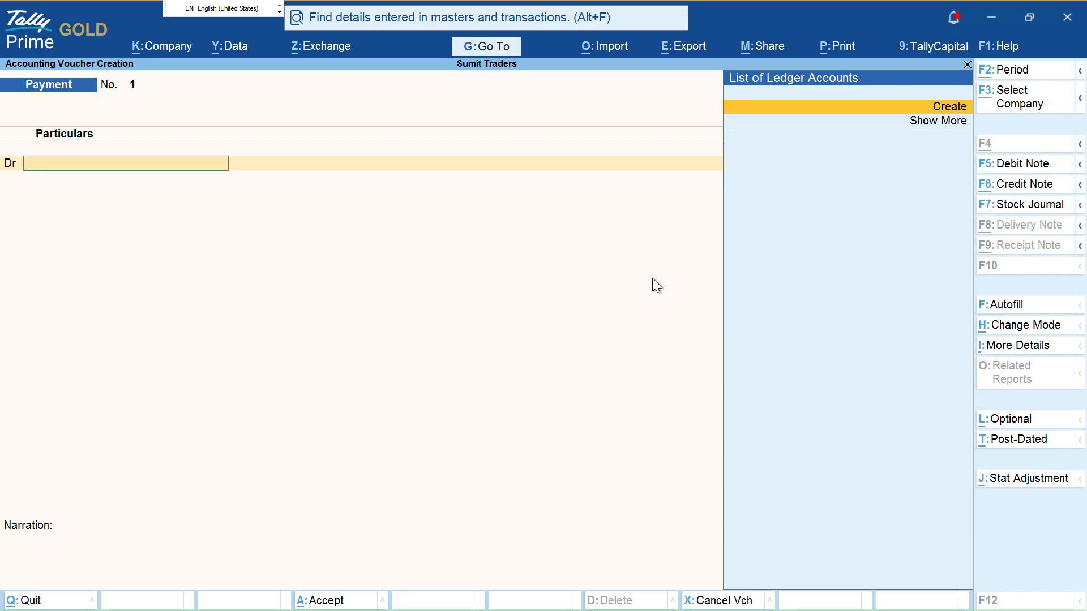
key("alt+c")
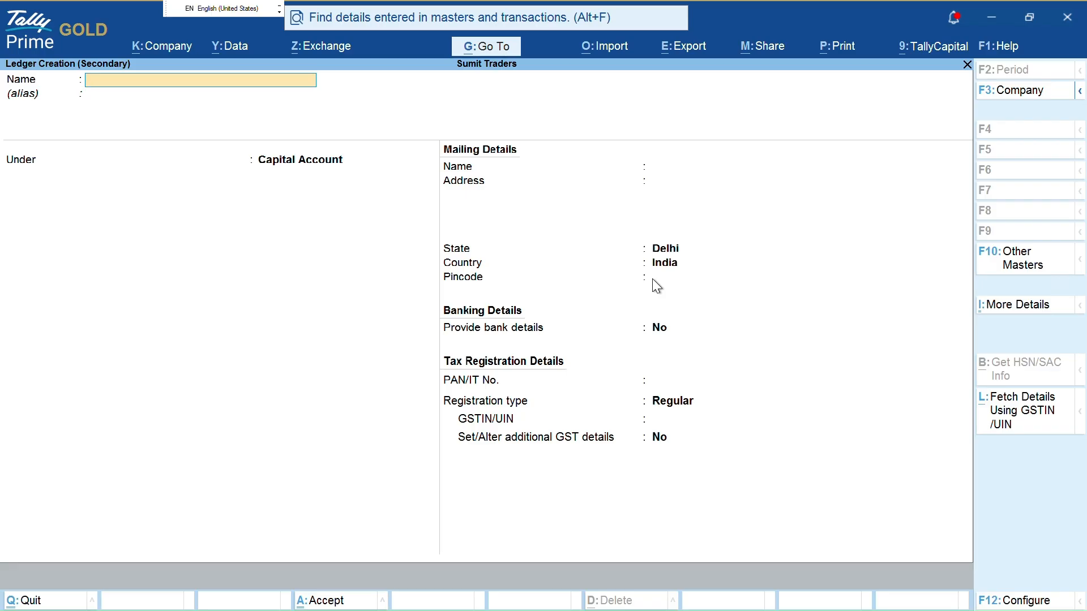
key("alt+l")
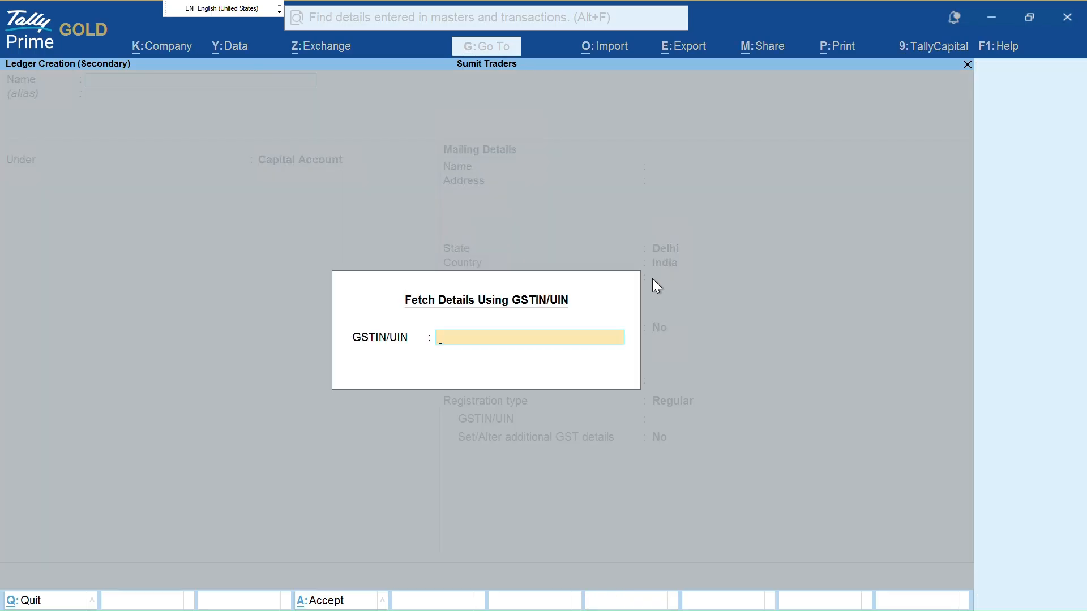
Enter the party's GSTIN, correct its last character, and fetch Kotak Mahindra Bank Limited's details
key("Return")
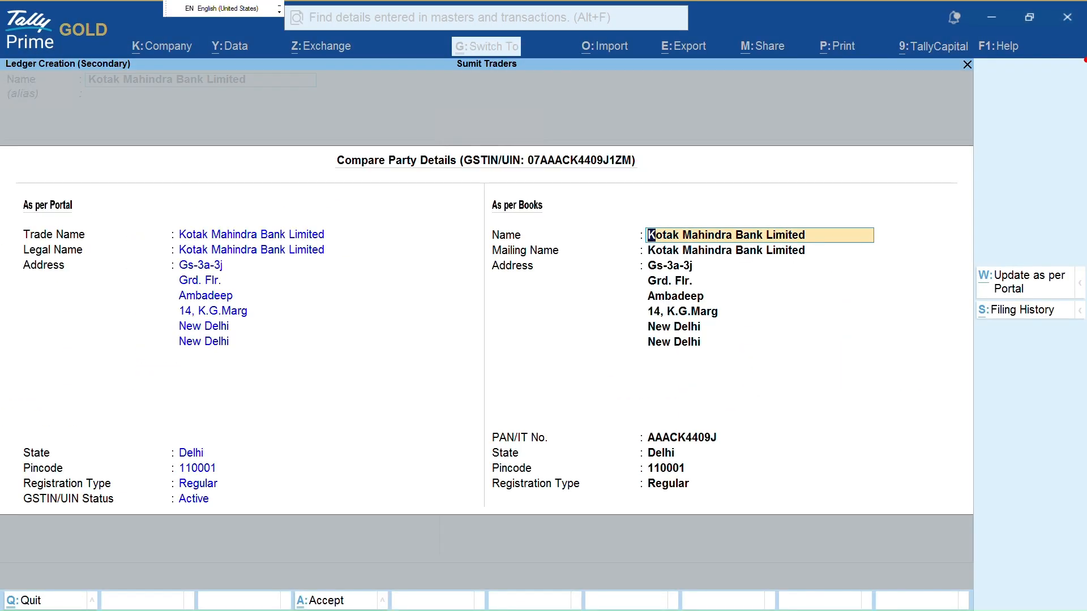
mouse_move(236, 212)
left_mouse_down()
mouse_move(334, 377)
mouse_move(222, 376)
left_mouse_up()
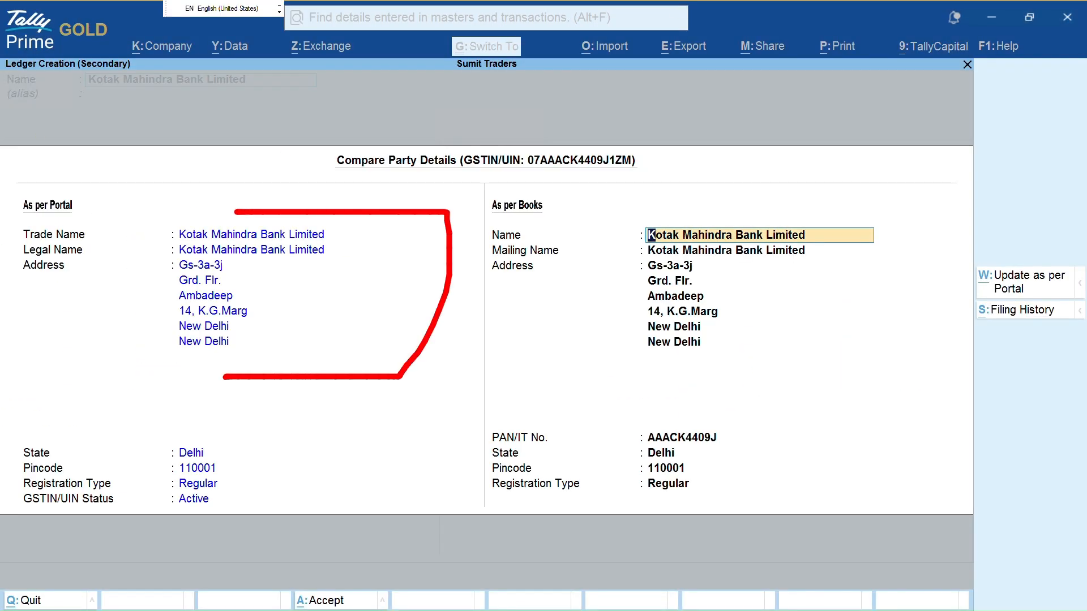
mouse_move(147, 214)
left_mouse_down()
mouse_move(123, 357)
mouse_move(221, 387)
mouse_move(228, 369)
left_mouse_up()
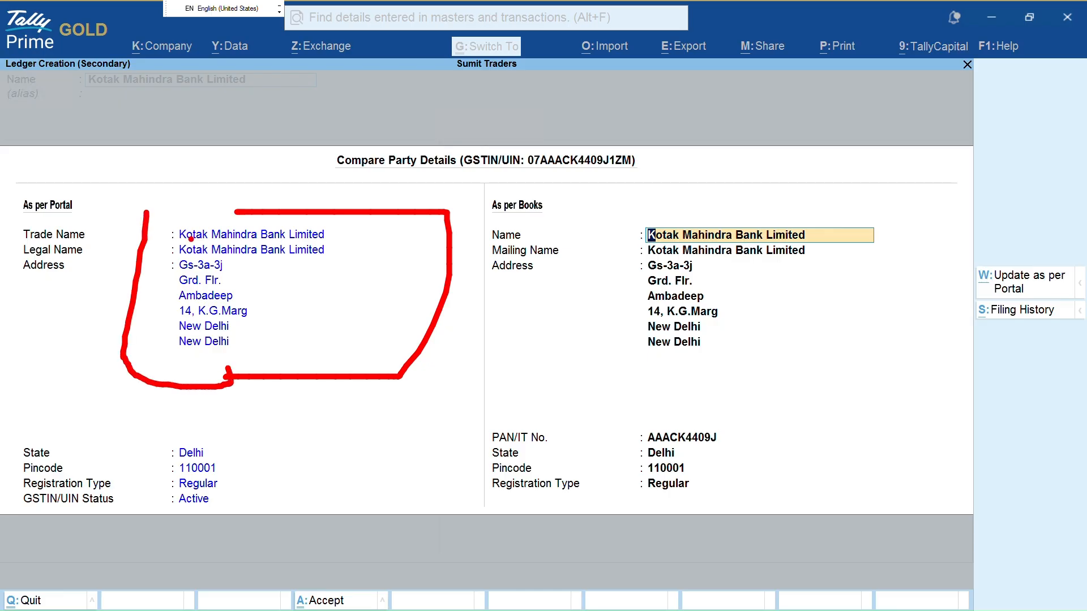
left_click_drag(145, 213, 233, 212)
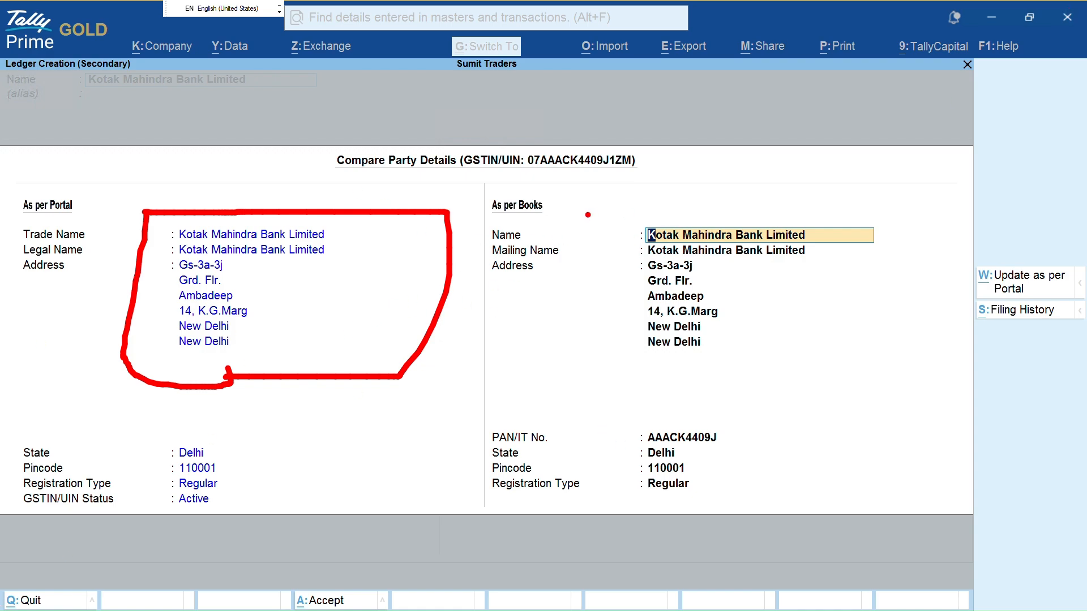
mouse_move(614, 207)
left_mouse_down()
mouse_move(561, 313)
mouse_move(579, 346)
mouse_move(657, 354)
left_mouse_up()
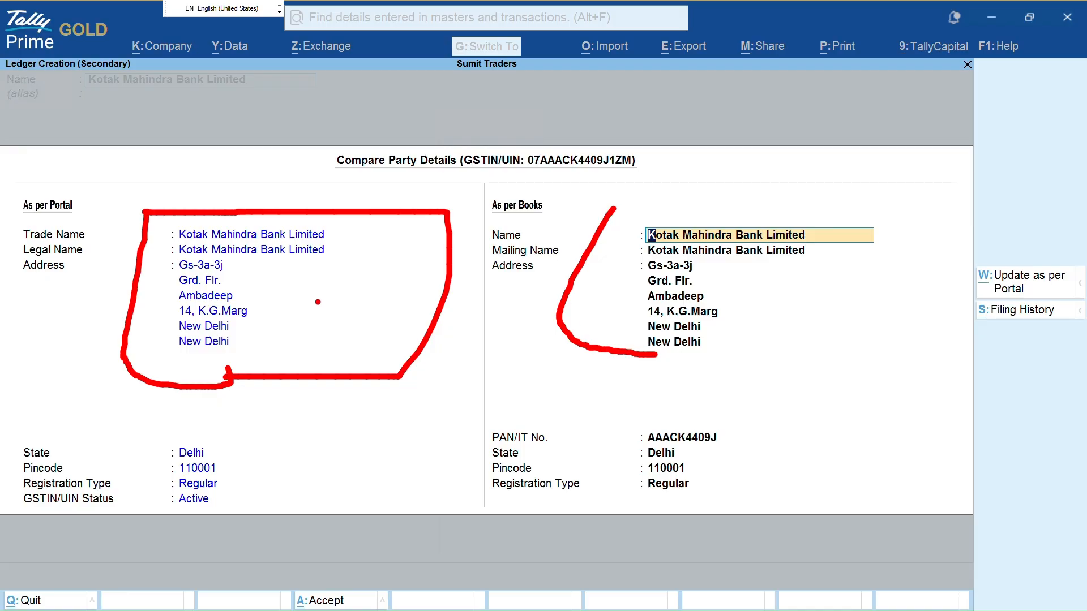
mouse_move(288, 276)
left_mouse_down()
mouse_move(336, 278)
mouse_move(311, 300)
left_mouse_up()
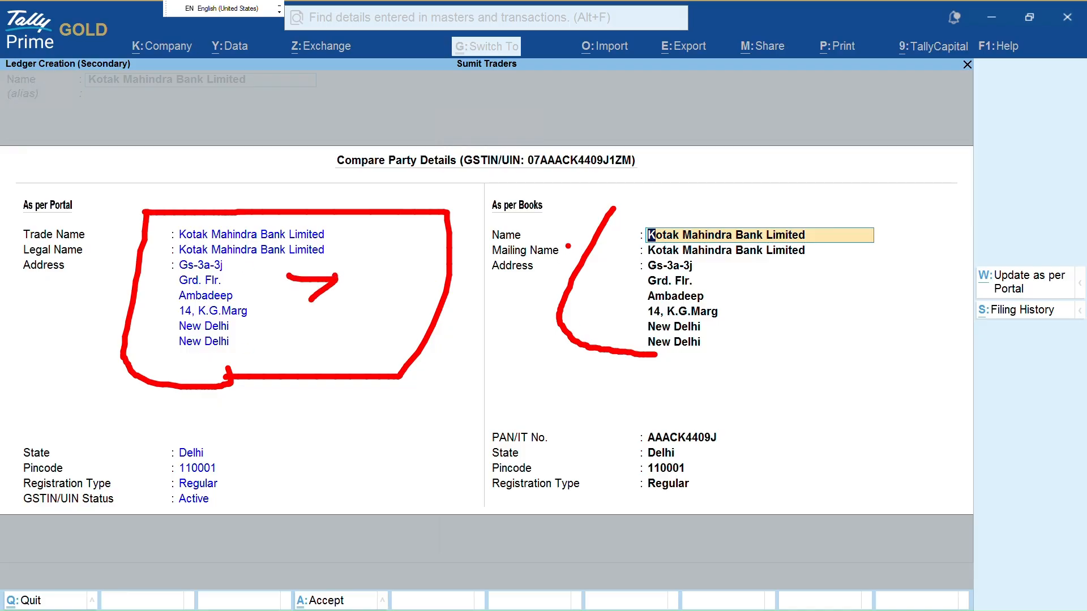
key("Escape")
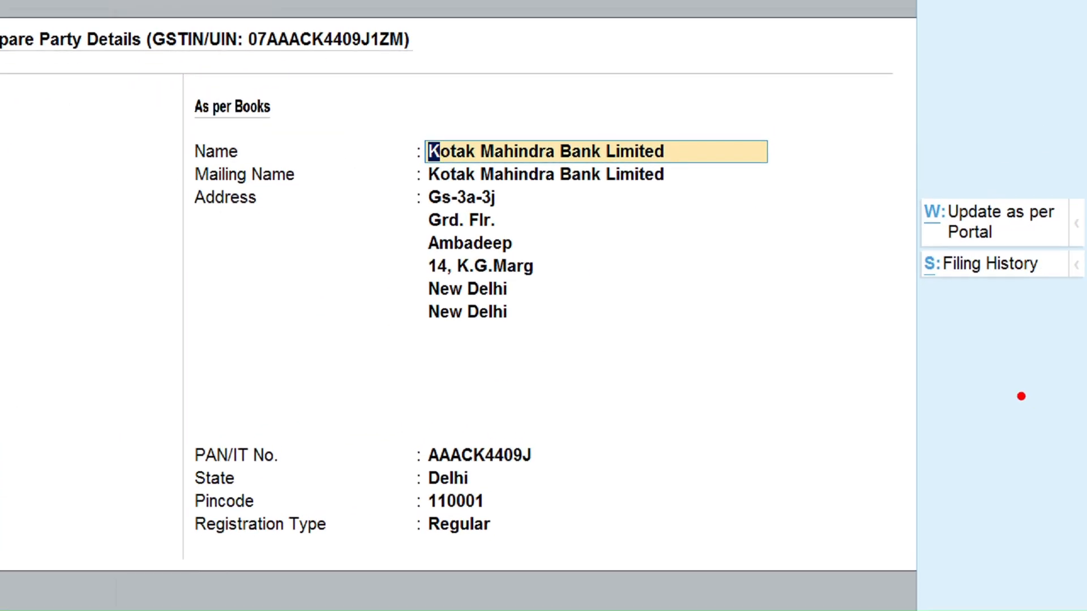
Open the party's filing history and review its GSTR-1 and GSTR-3B filings
mouse_move(911, 285)
left_mouse_down()
mouse_move(1084, 286)
mouse_move(1069, 258)
mouse_move(1026, 248)
left_mouse_up()
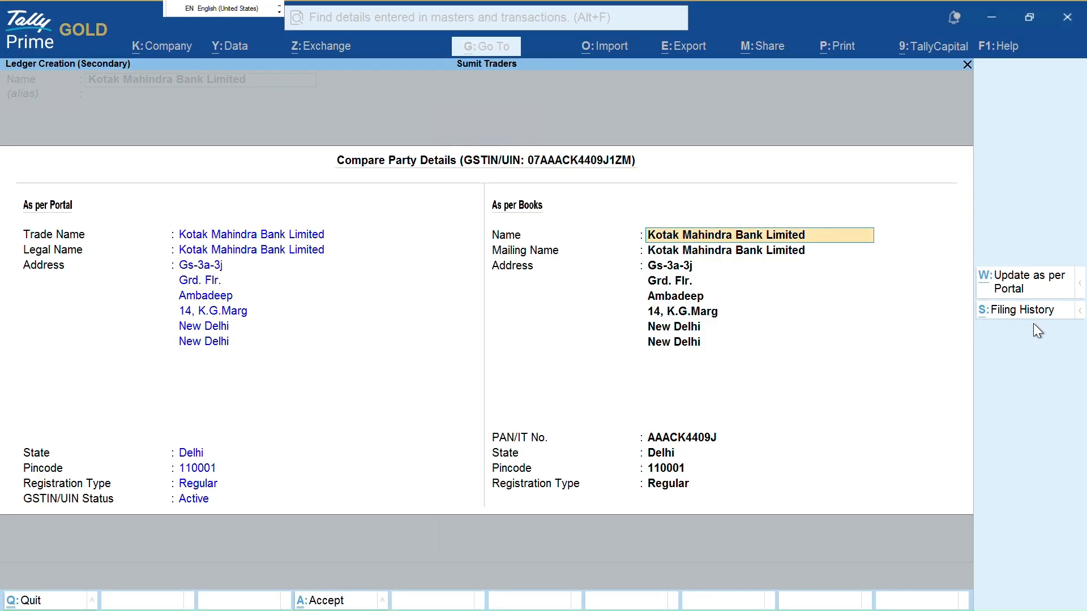
left_click(1034, 324)
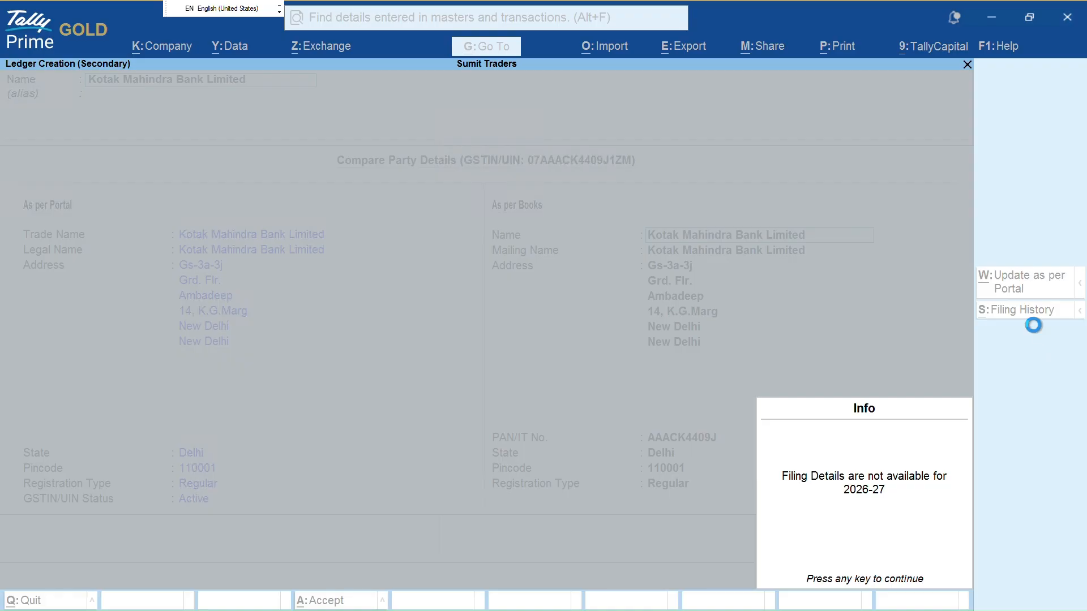
key("Return")
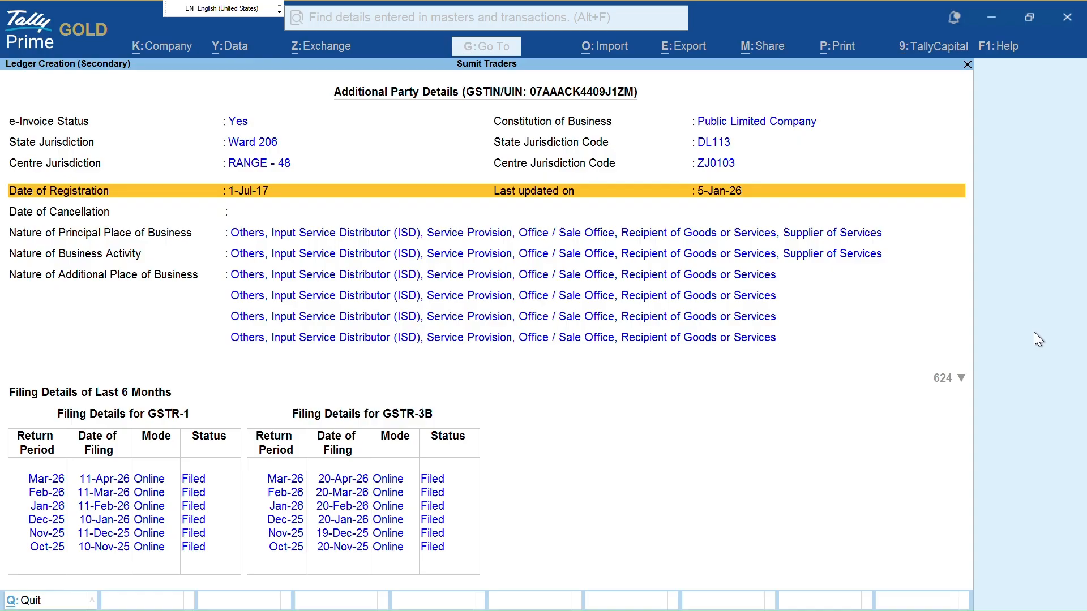
key("ctrl+2")
left_click_drag(264, 123, 296, 120)
left_click_drag(99, 121, 208, 121)
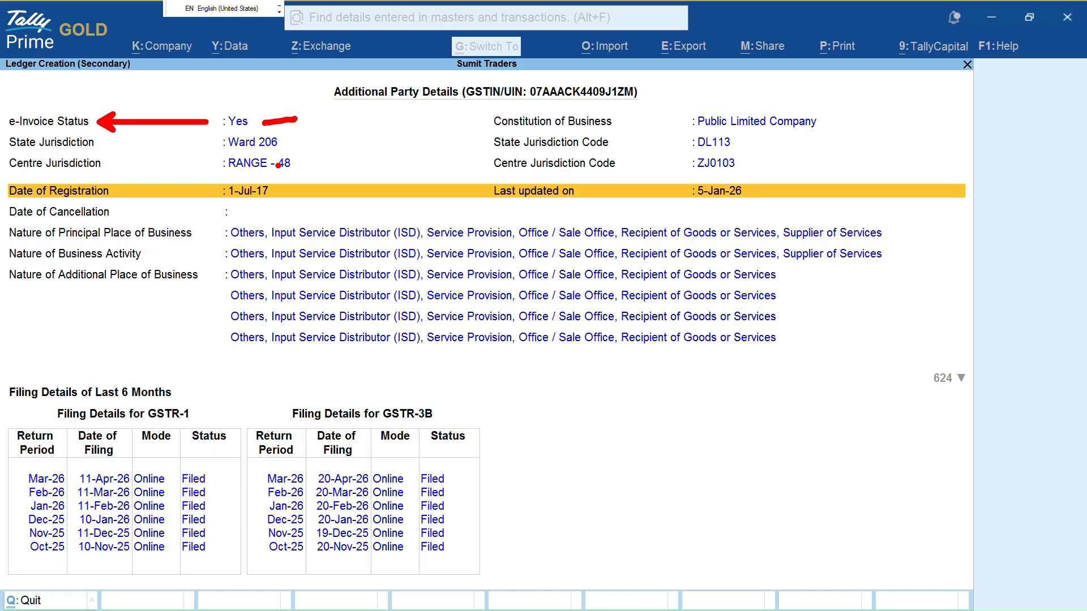
left_click_drag(284, 148, 318, 137)
left_click_drag(294, 158, 355, 153)
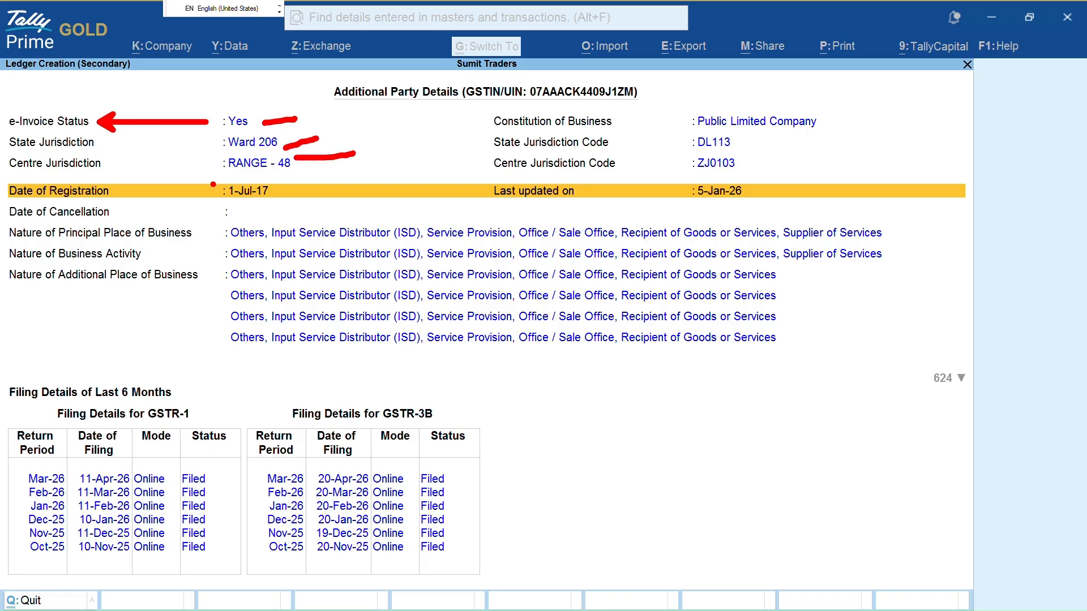
mouse_move(213, 184)
left_mouse_down()
mouse_move(264, 209)
mouse_move(288, 189)
left_mouse_up()
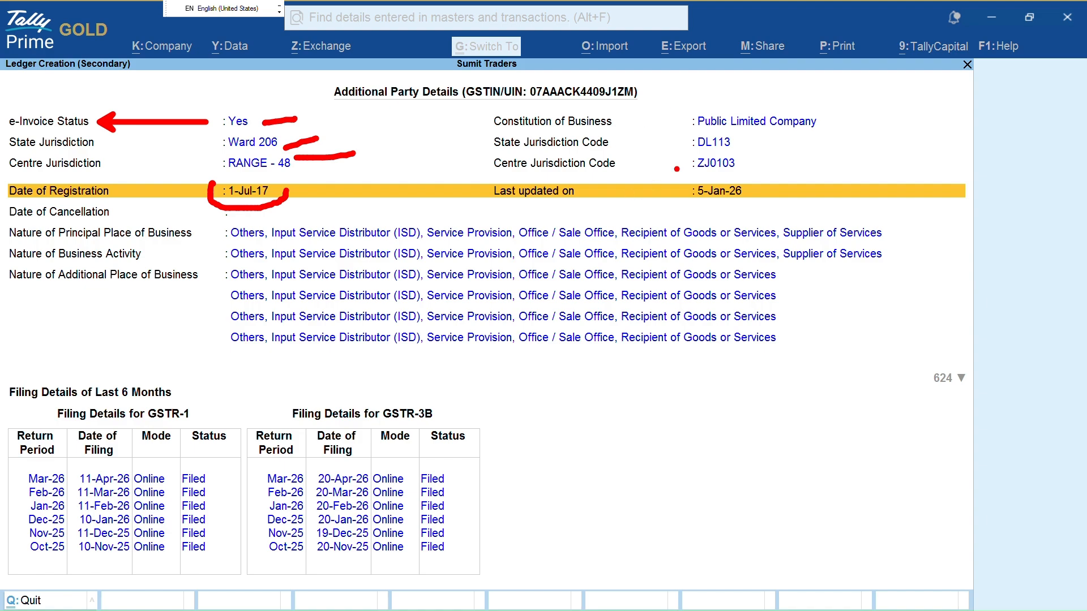
left_click_drag(678, 180, 725, 193)
mouse_move(680, 118)
left_mouse_down()
mouse_move(626, 122)
mouse_move(643, 130)
mouse_move(690, 122)
left_mouse_up()
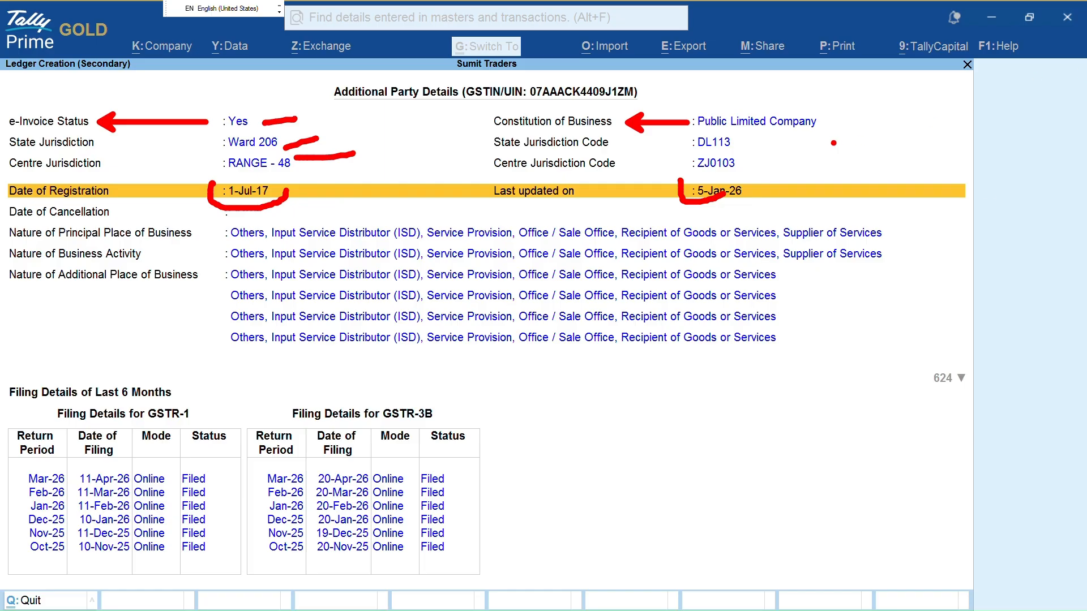
mouse_move(833, 123)
left_mouse_down()
mouse_move(869, 111)
mouse_move(819, 119)
mouse_move(851, 134)
left_mouse_up()
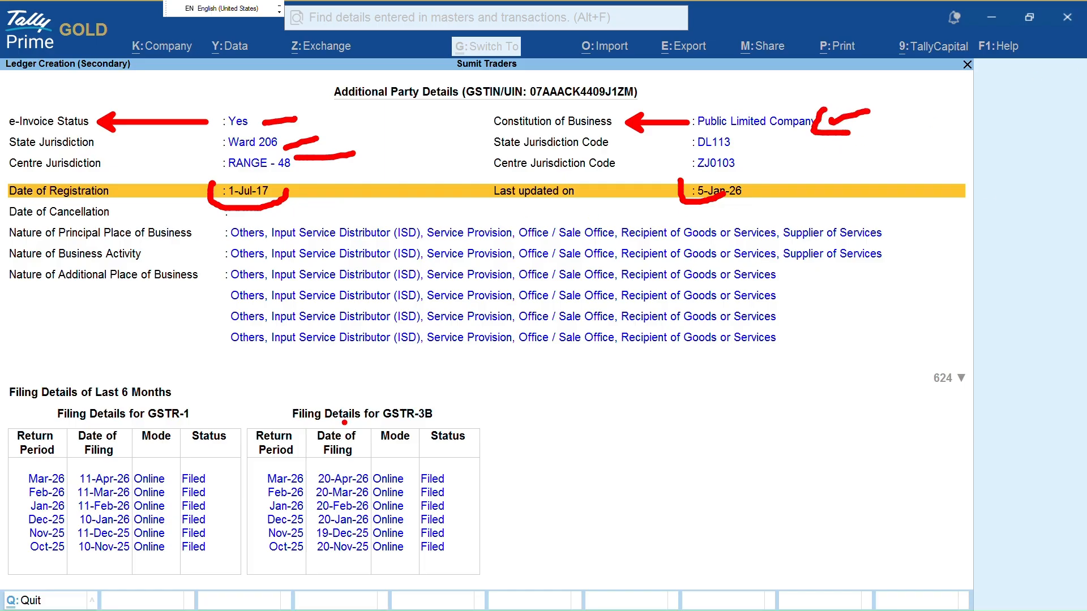
Review the additional party details, then close them to return to Compare Party Details
key("Escape")
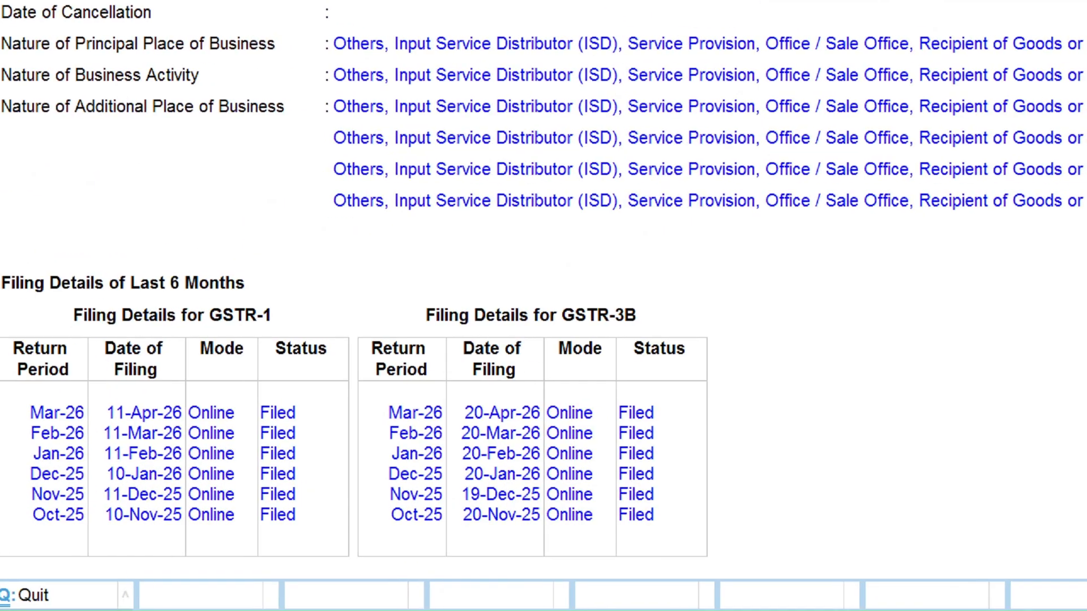
left_click_drag(188, 76, 286, 50)
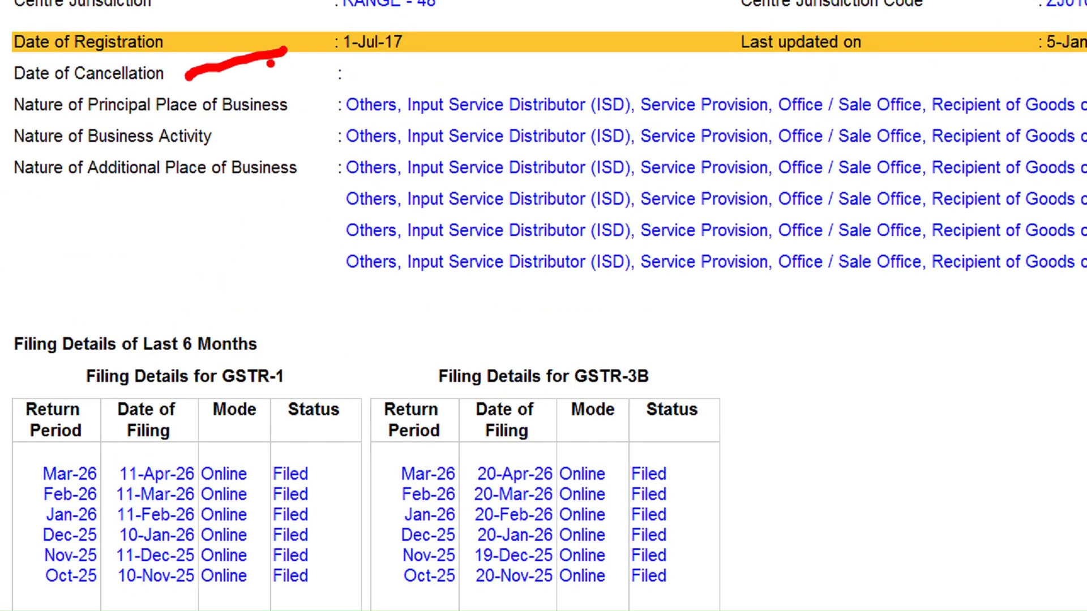
left_click_drag(231, 120, 346, 89)
left_click_drag(274, 145, 320, 128)
left_click_drag(243, 202, 317, 170)
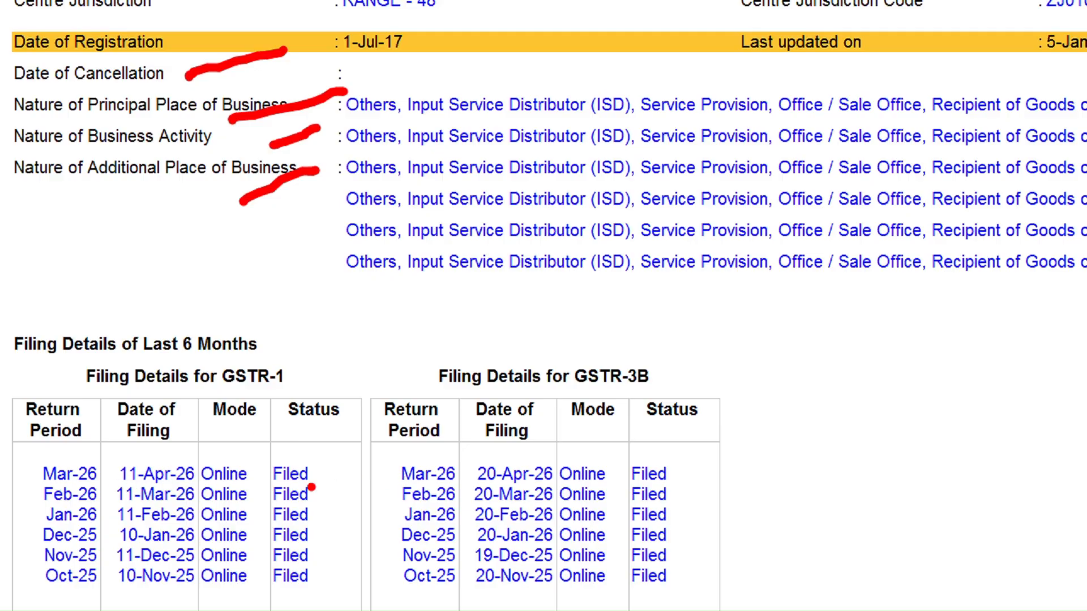
left_click_drag(312, 487, 358, 457)
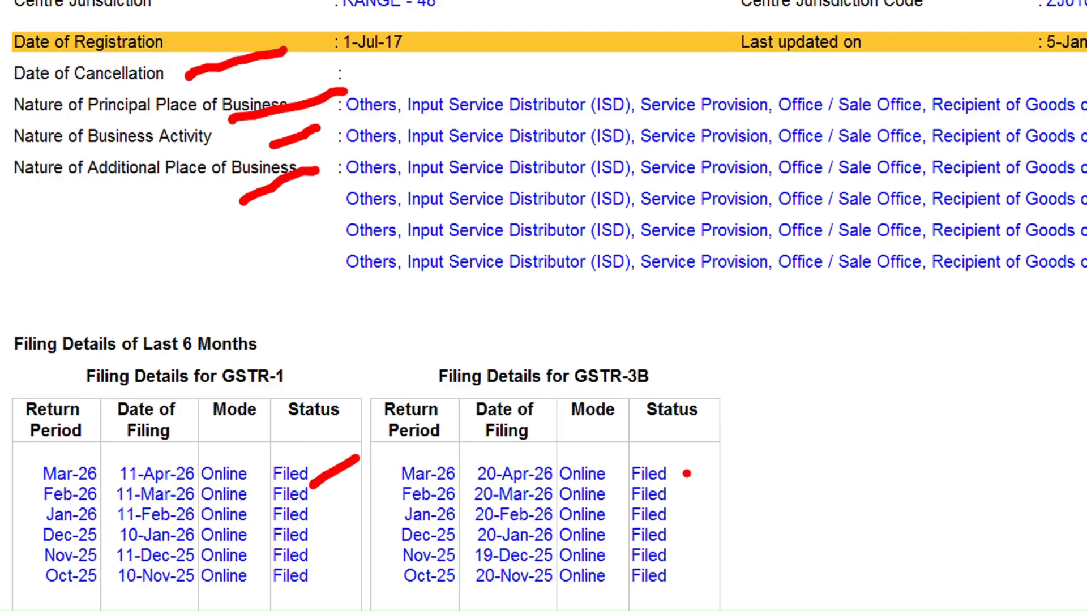
left_click_drag(682, 474, 725, 461)
key("Escape")
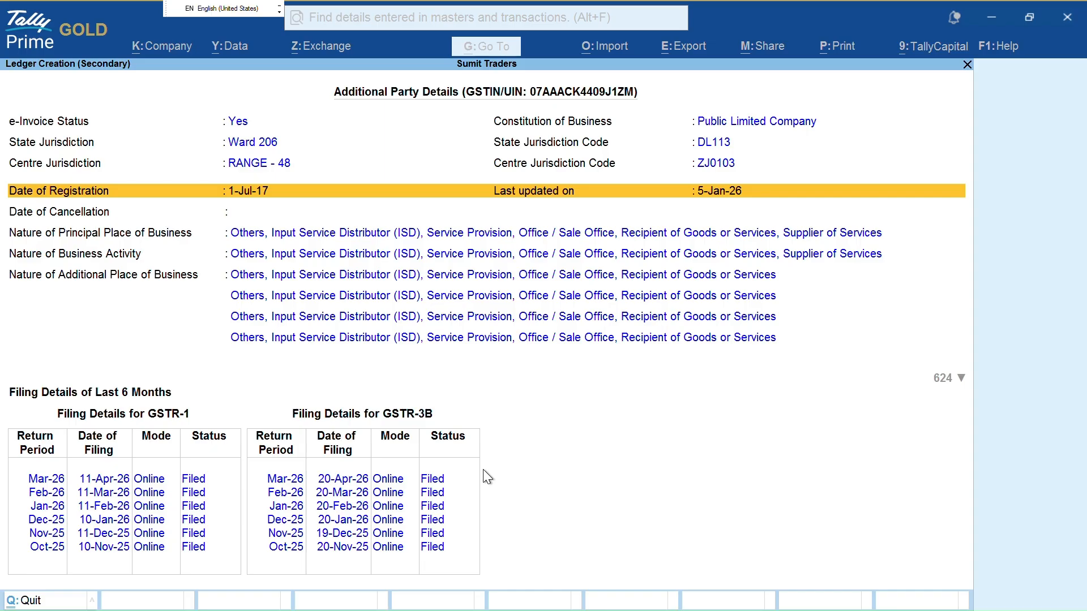
key("ctrl")
Accept the fetched details and place the ledger under Bank Accounts
key("Escape")
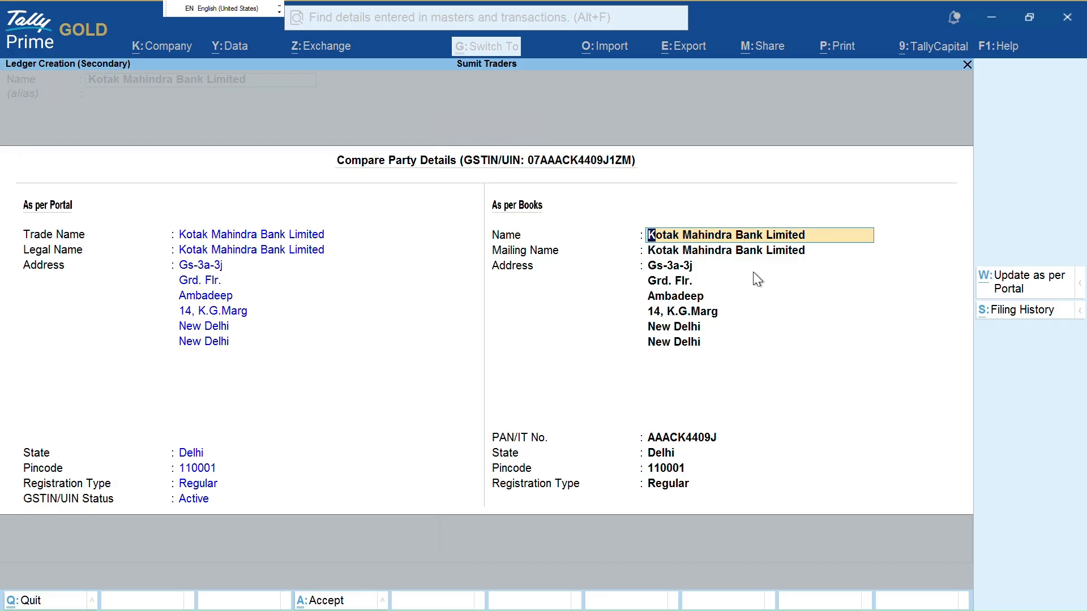
key("ctrl+a")
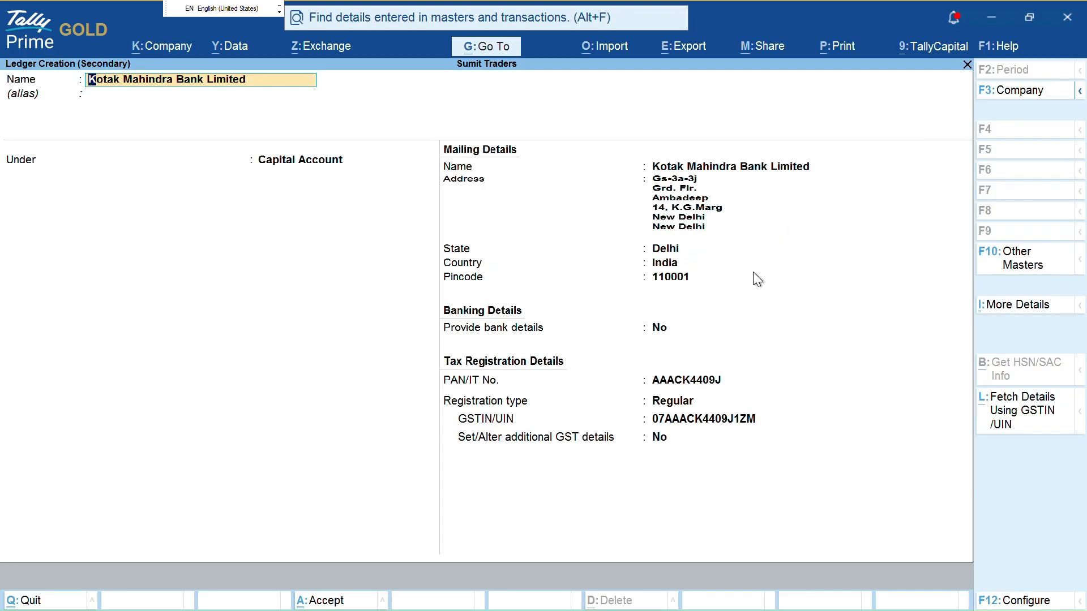
key("Return")
key("Return")
type("Bank")
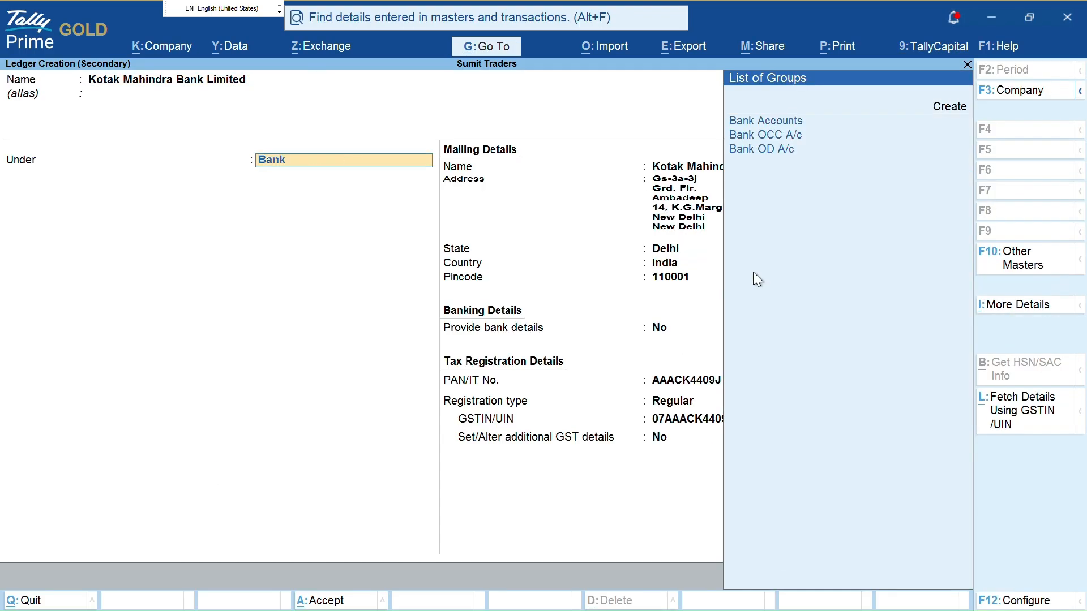
key("Return")
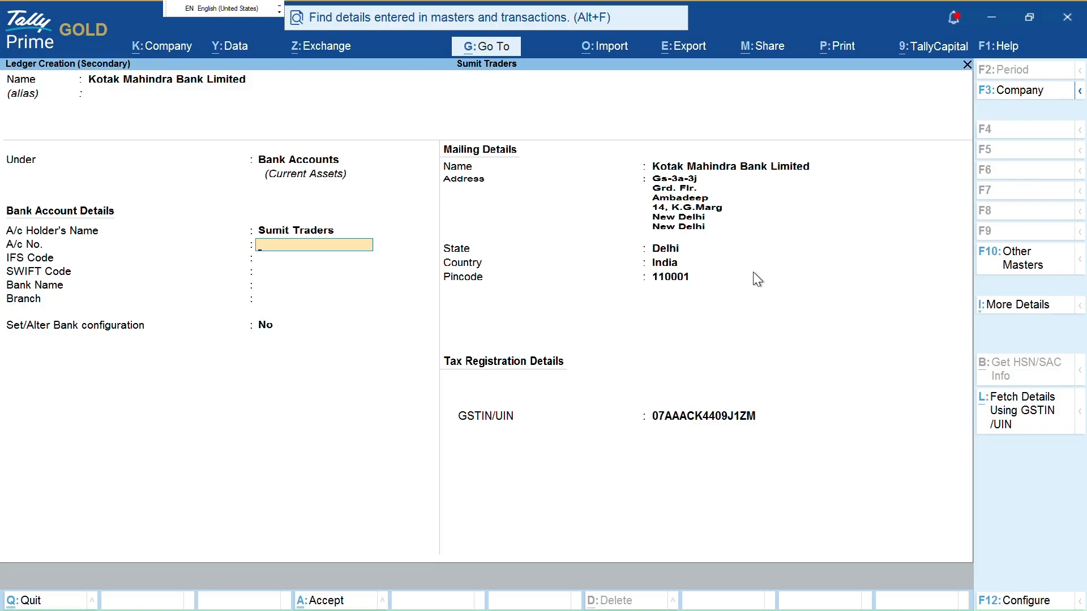
Enter the bank account number and IFS code KKBK0004624, fixing the invalid first attempt
key("Return")
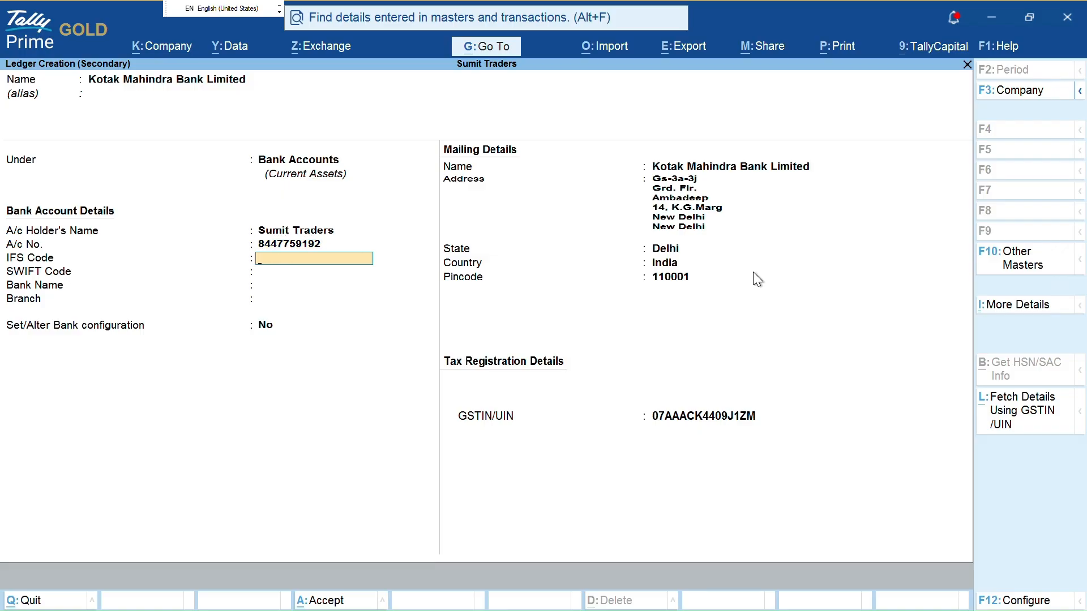
type("KKBK004624")
key("Return")
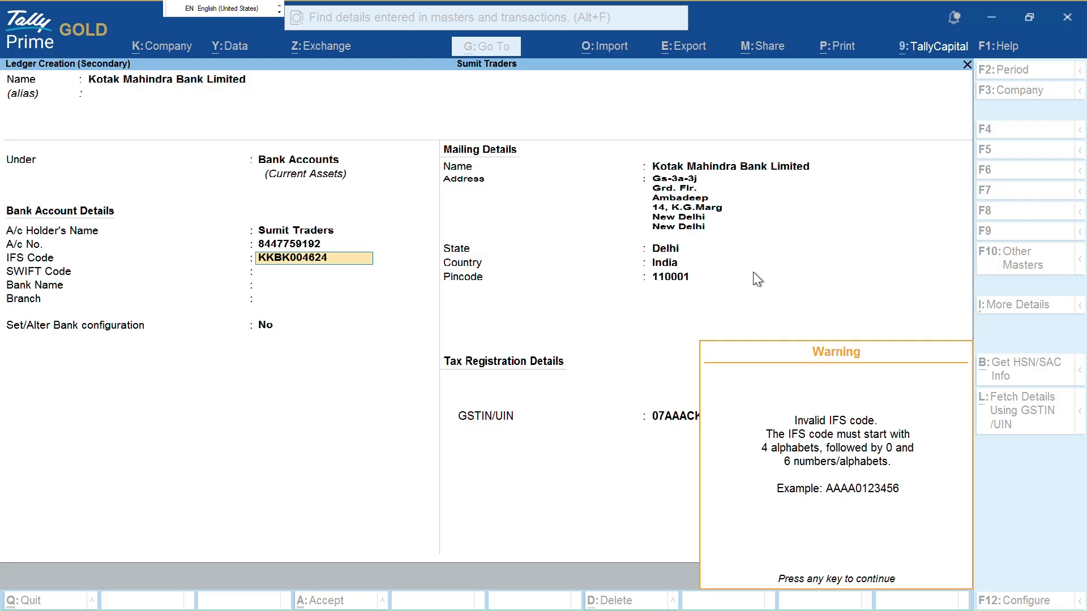
key("Return")
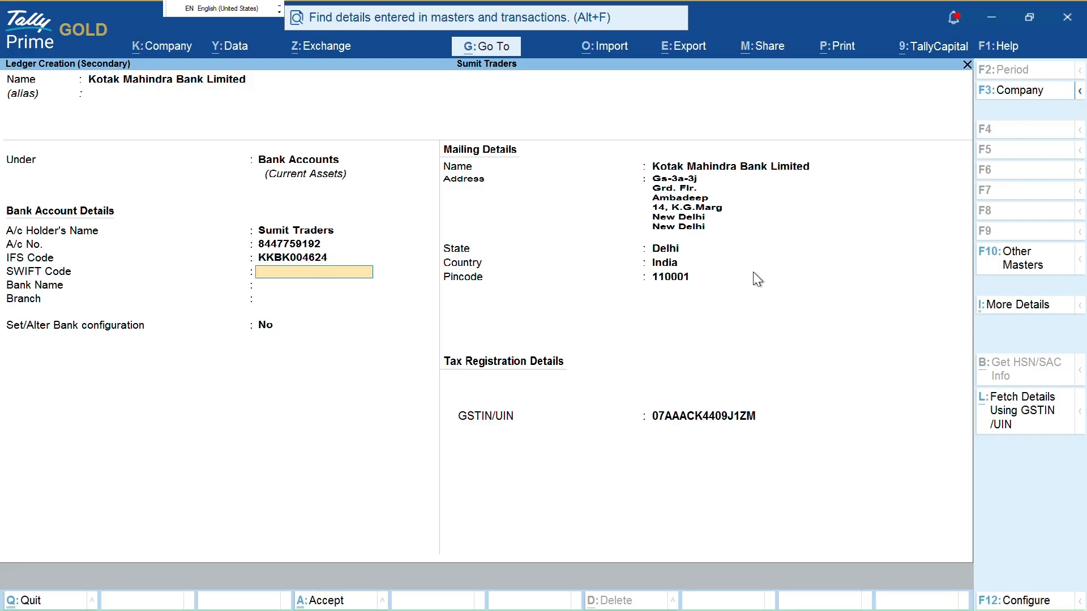
type("KK")
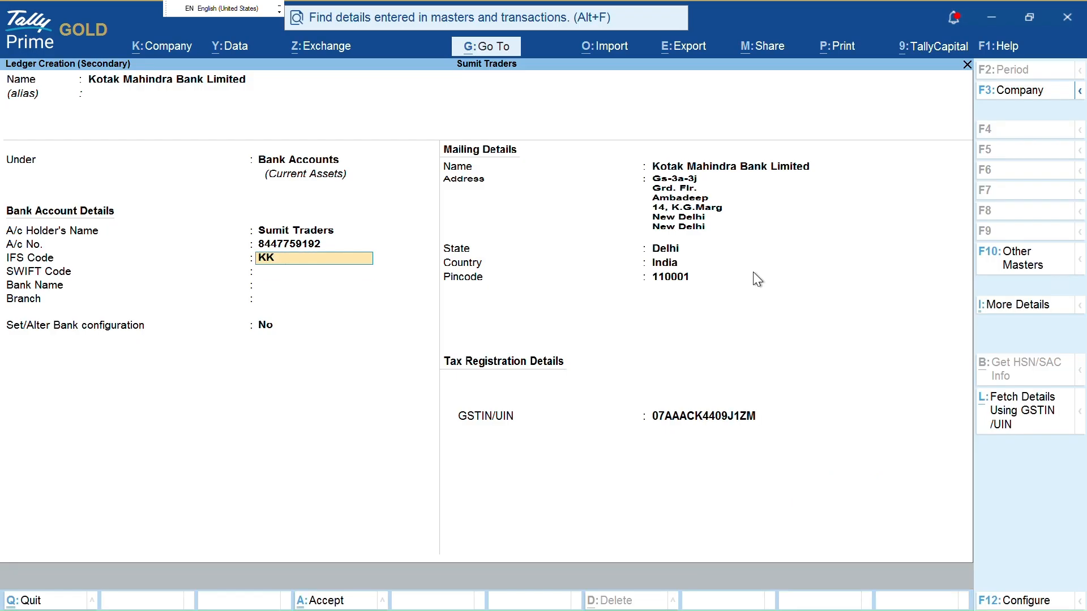
type("BK0004624")
key("Return")
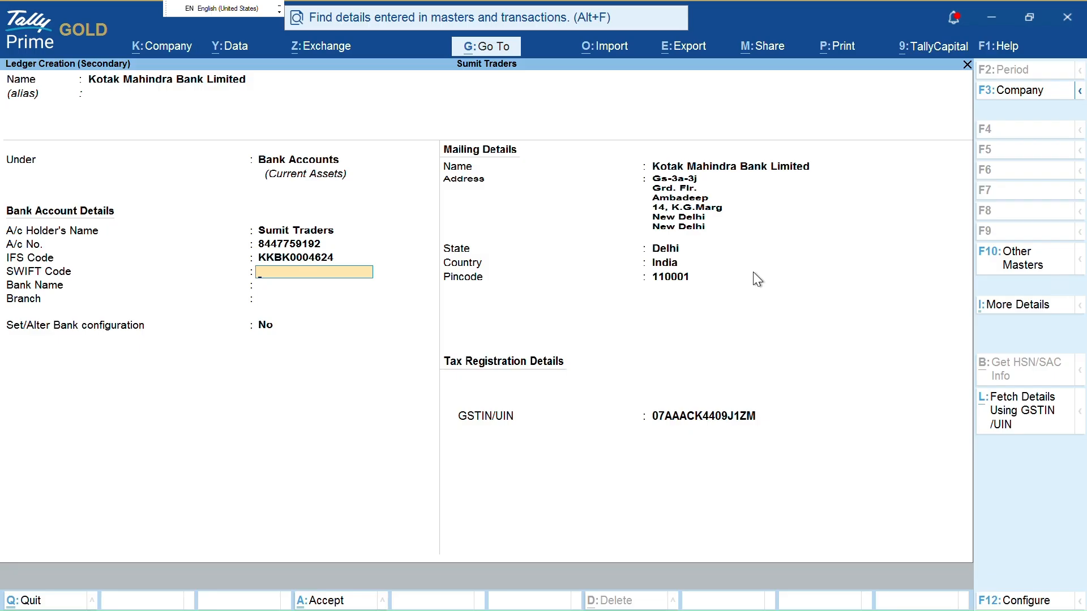
key("Return")
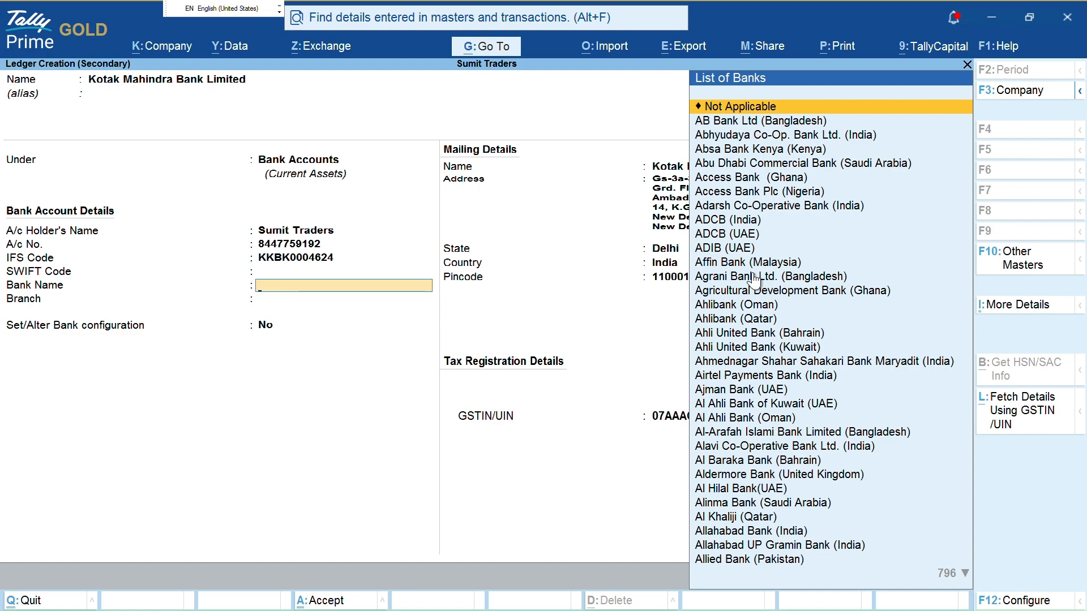
Type Kotak as the bank name to filter the List of Banks
key("ctrl")
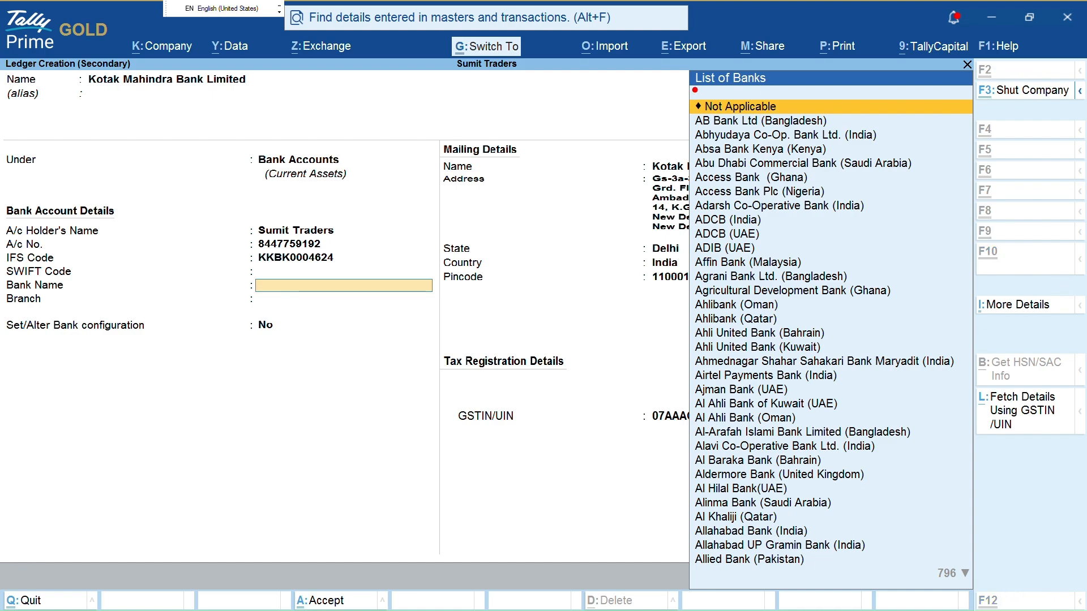
mouse_move(679, 60)
left_mouse_down()
mouse_move(724, 89)
mouse_move(780, 84)
left_mouse_up()
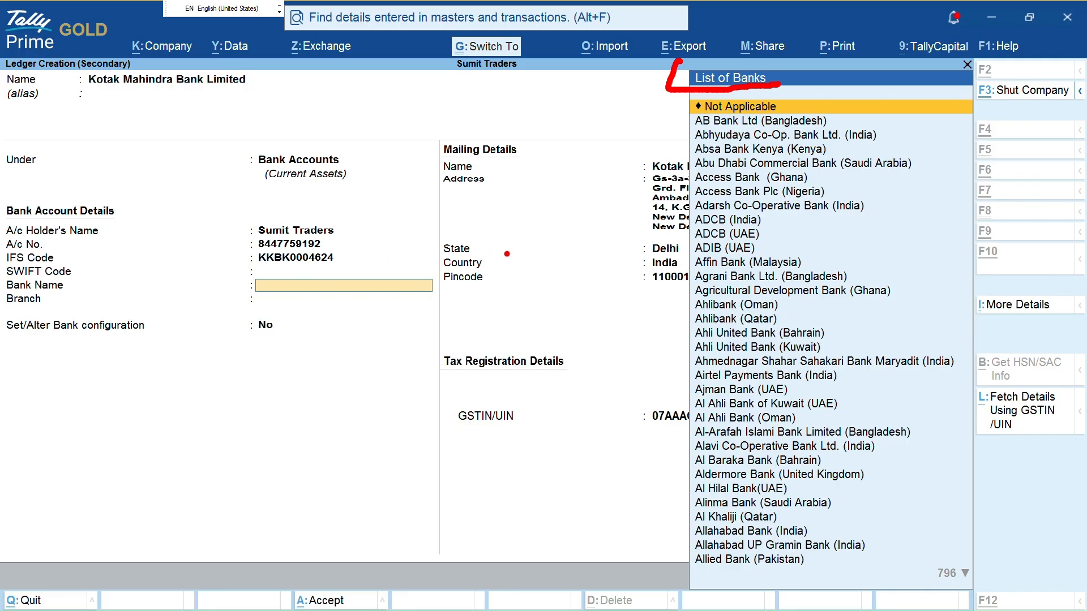
mouse_move(861, 129)
left_mouse_down()
mouse_move(878, 119)
mouse_move(913, 146)
left_mouse_up()
left_click_drag(828, 192, 865, 185)
left_click_drag(804, 262, 868, 253)
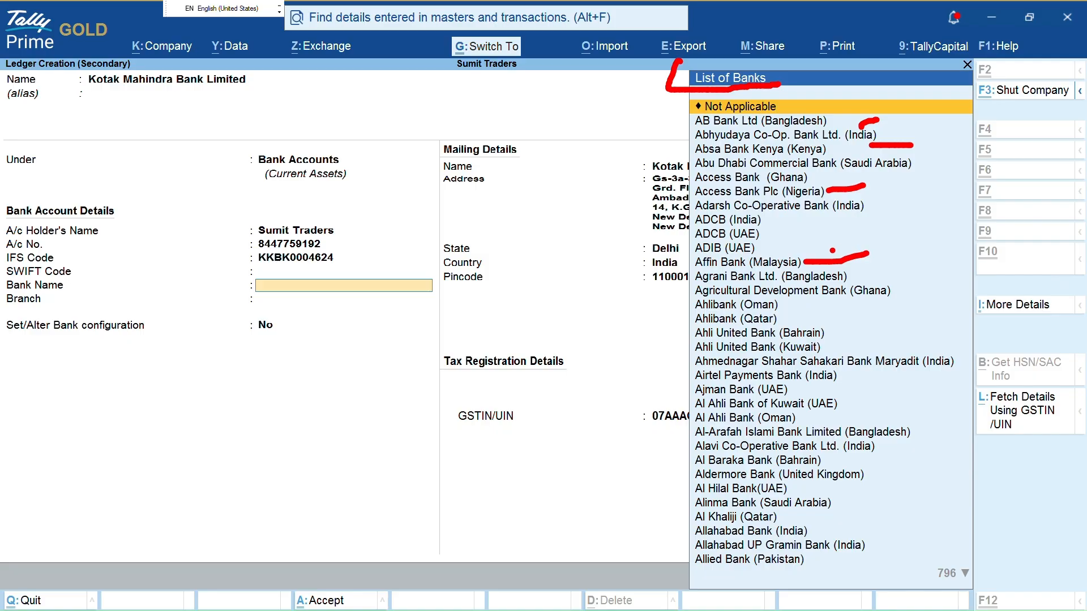
left_click_drag(837, 343, 892, 331)
left_click_drag(106, 50, 2, 62)
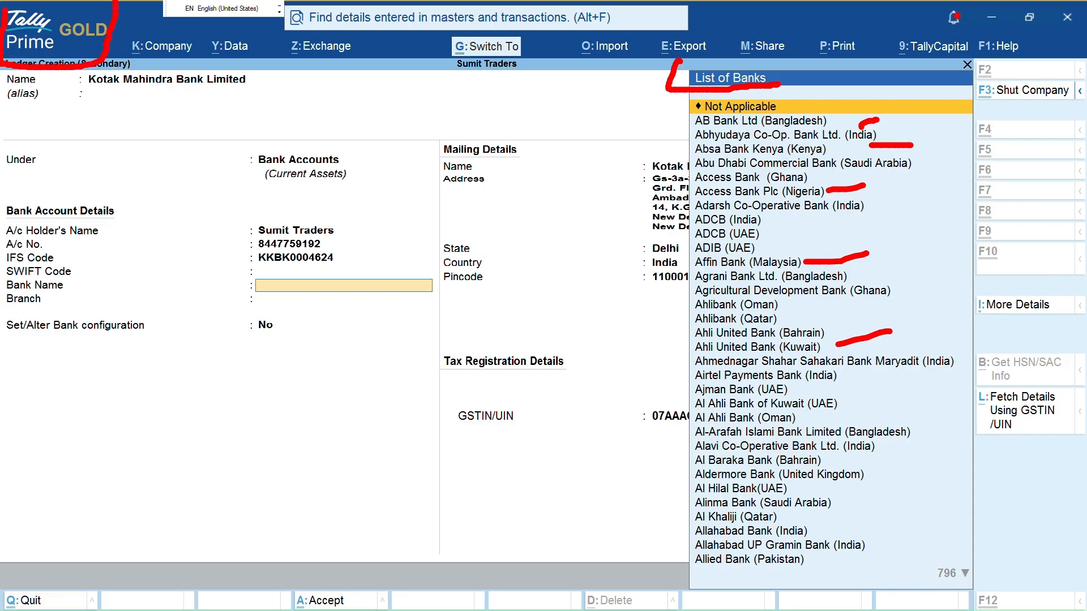
left_click_drag(5, 10, 105, 1)
key("Escape")
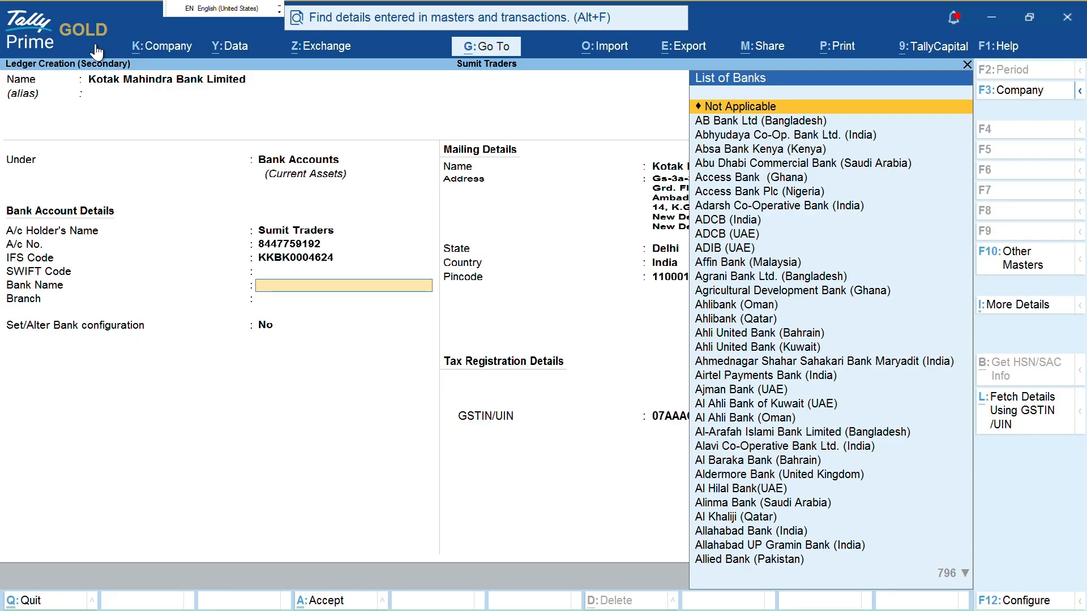
type("Kotak")
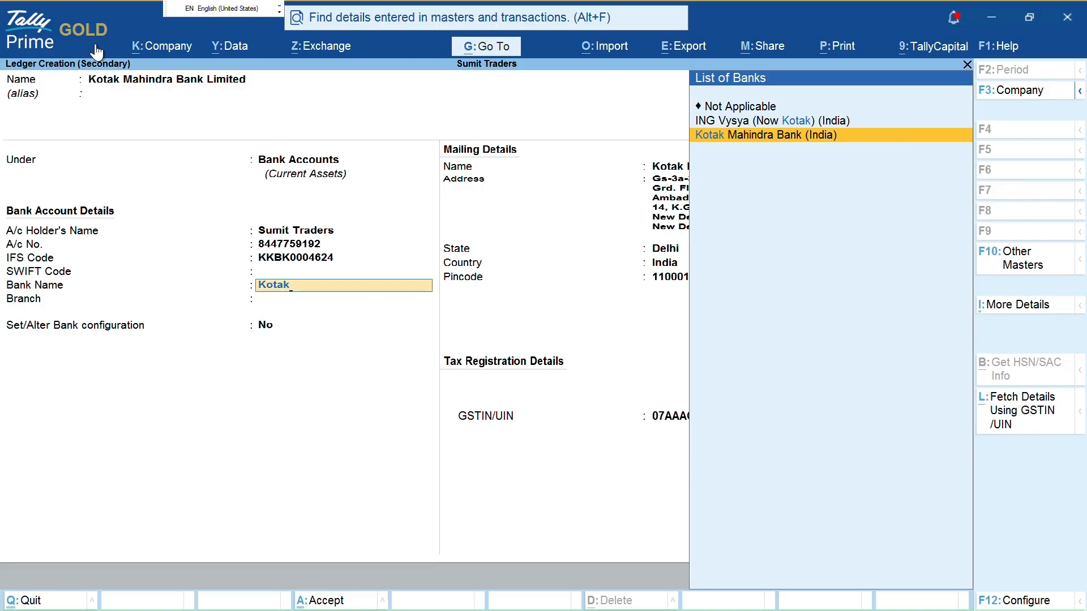
Set bank Kotak Mahindra Bank (India) and branch Delhi, then accept the Kotak Mahindra Bank Limited ledger
key("Return")
type("Delhi")
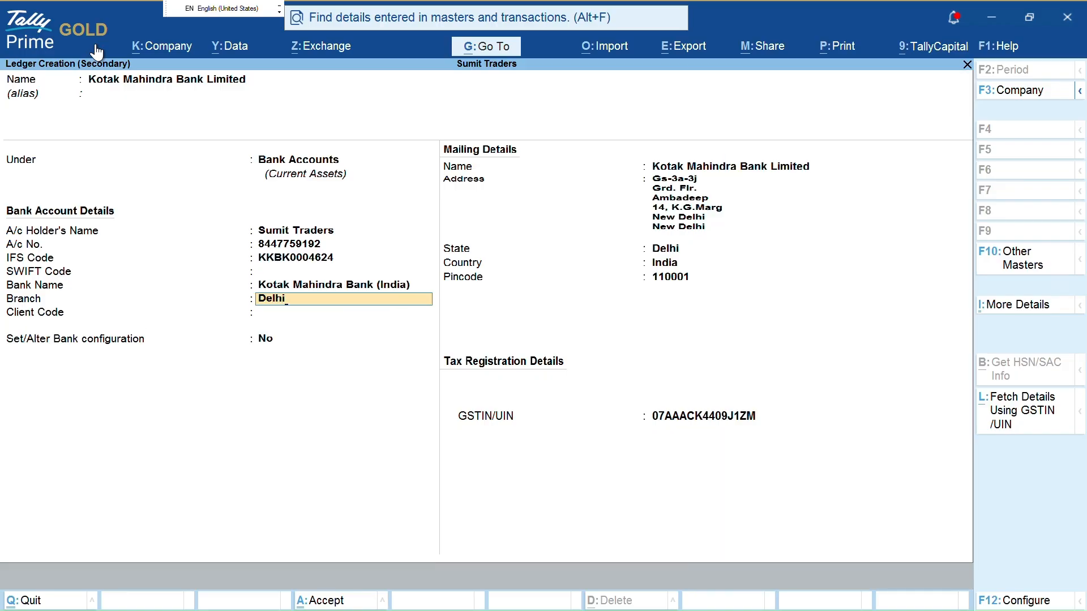
key("Return")
key("Return")
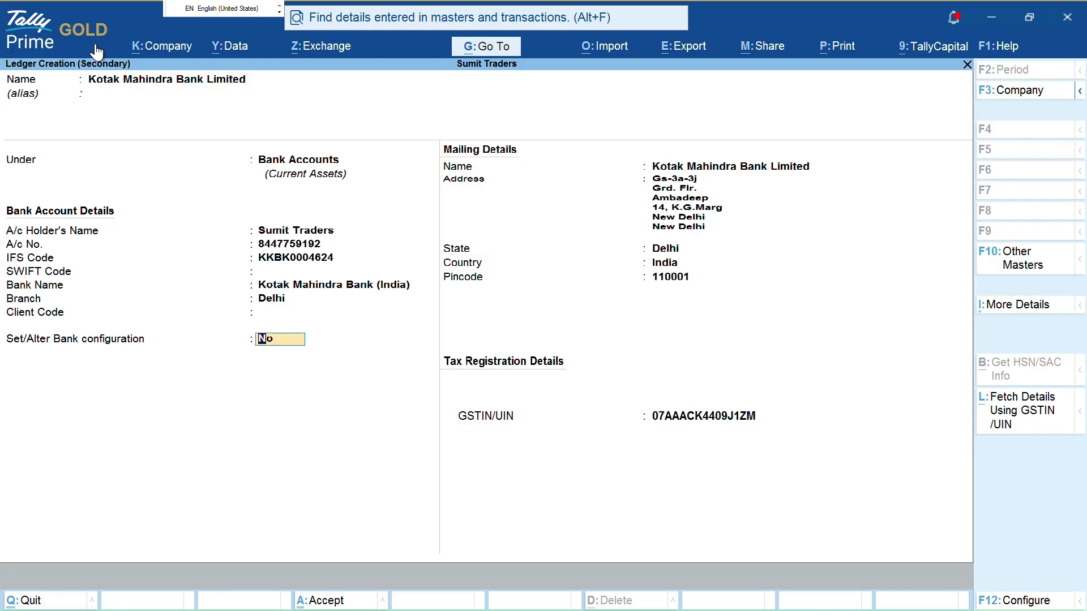
key("ctrl")
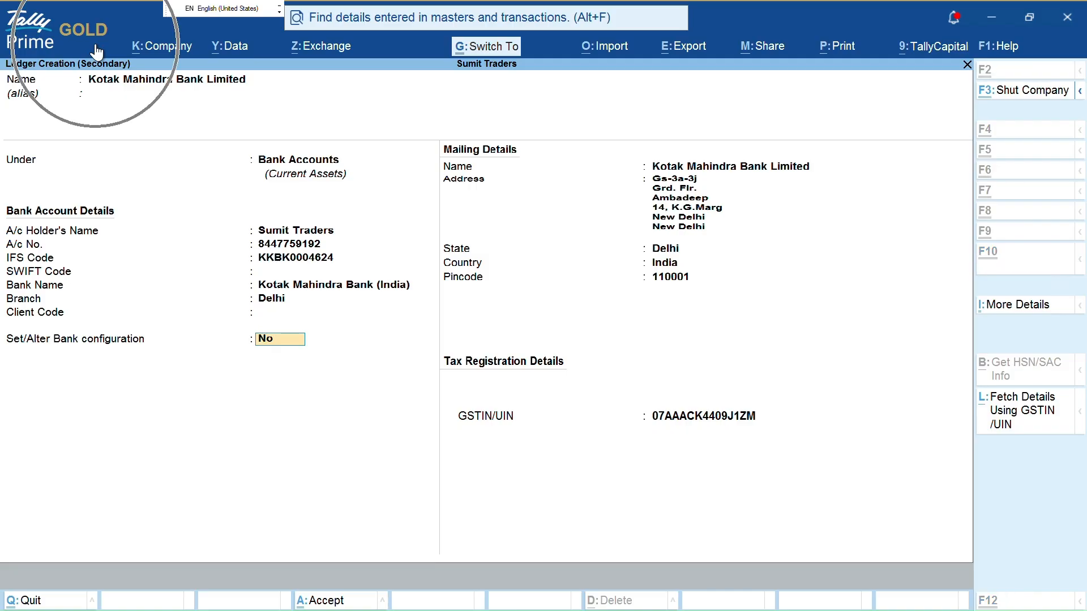
key("Return")
key("Return")
key("Return")
key("Return")
key("Return")
key("Return")
key("Return")
key("Return")
key("Return")
key("Return")
key("Return")
key("Return")
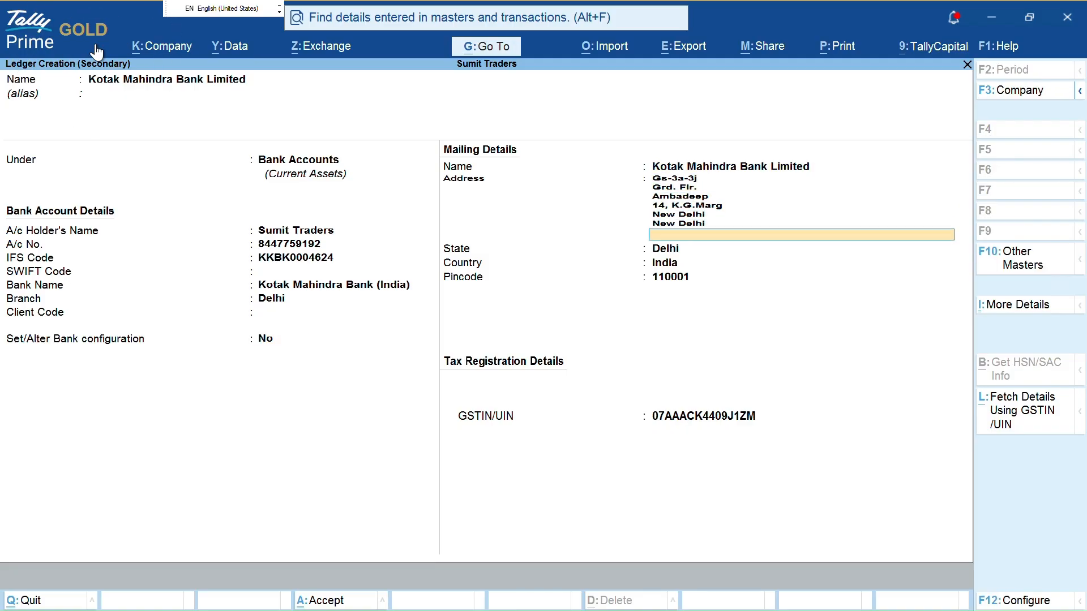
key("Return")
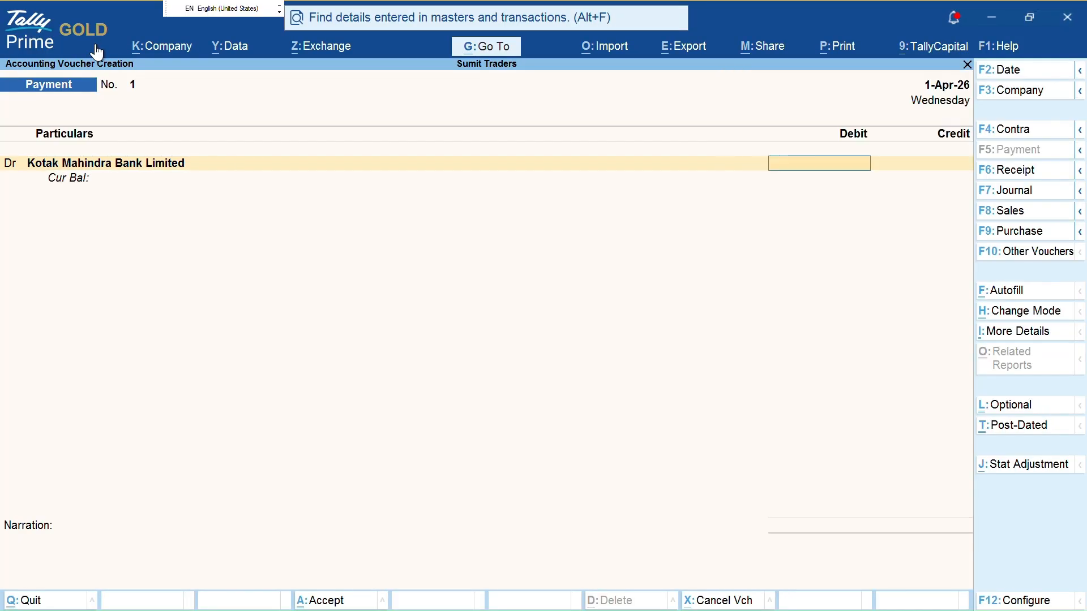
Switch the voucher to Purchase and point out Enable Bill-wise entry in Company Features
key("F9")
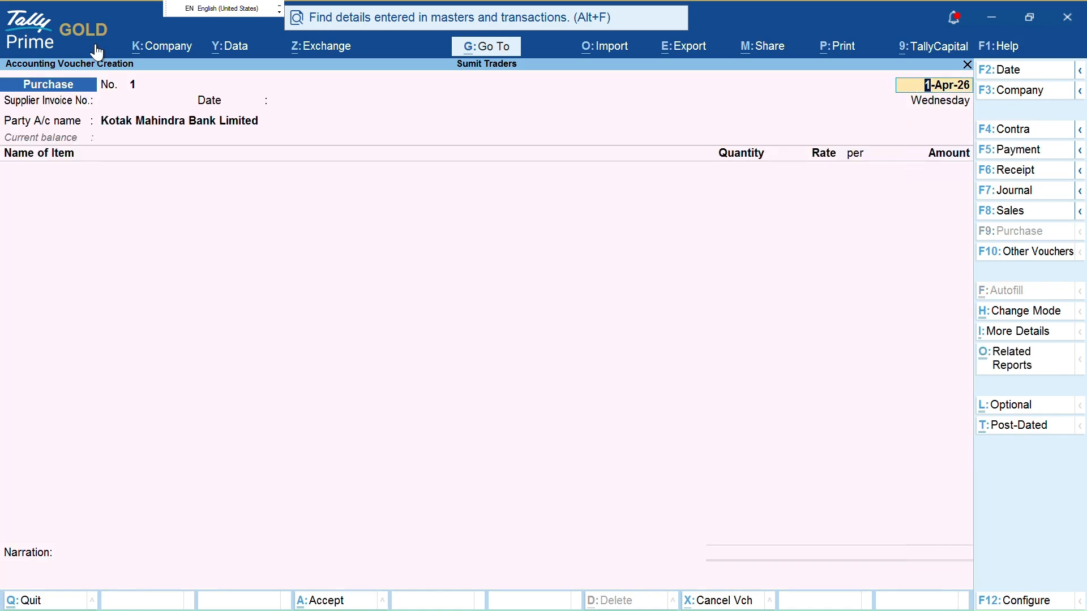
key("F11")
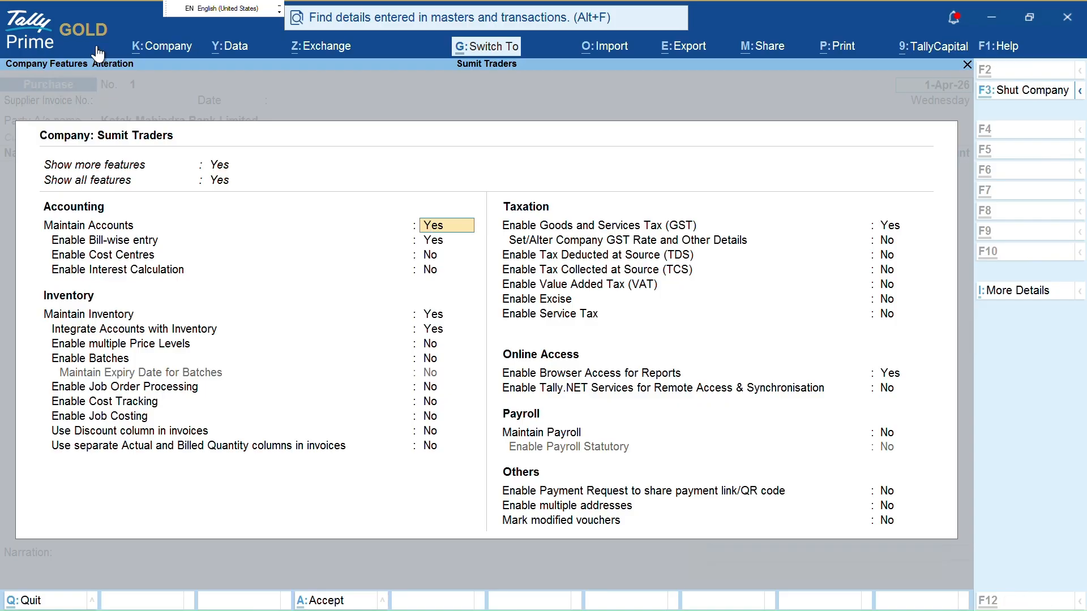
key("ctrl+1")
left_click(104, 179)
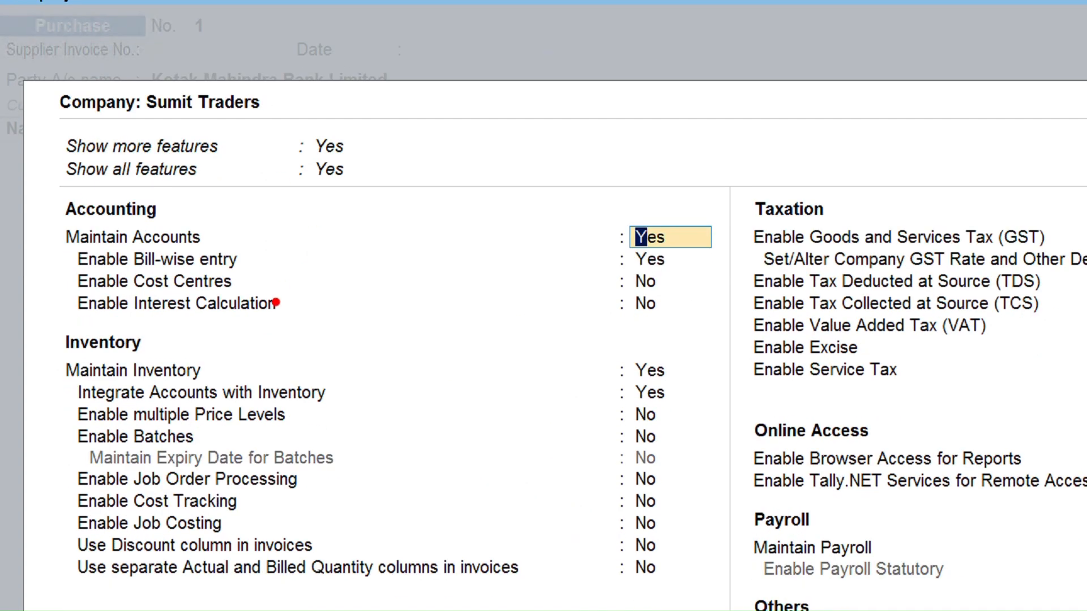
left_click_drag(262, 257, 534, 258)
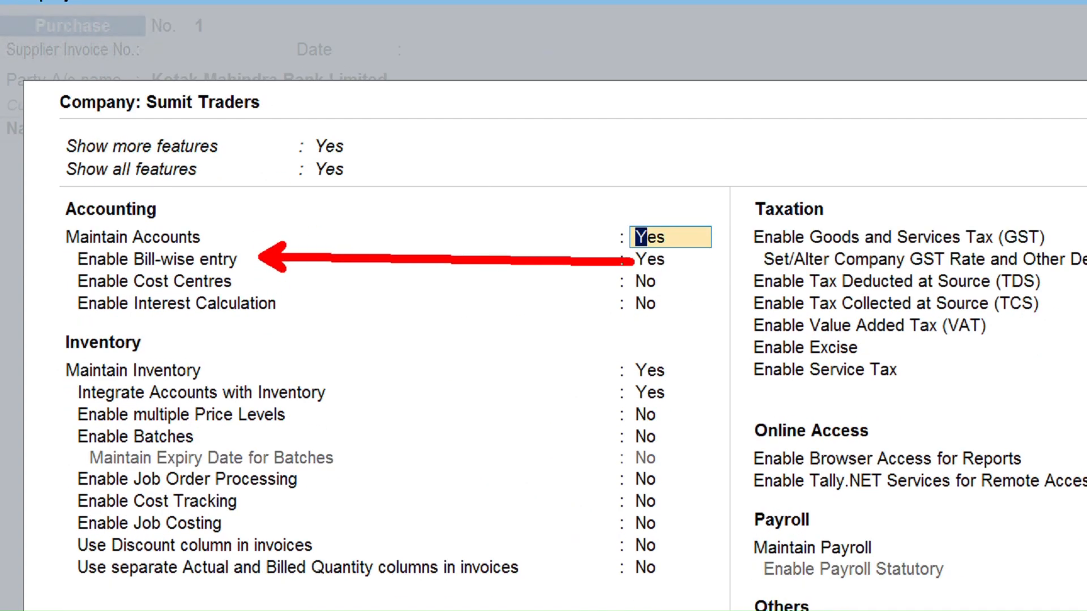
key("Escape")
key("Escape")
key("y")
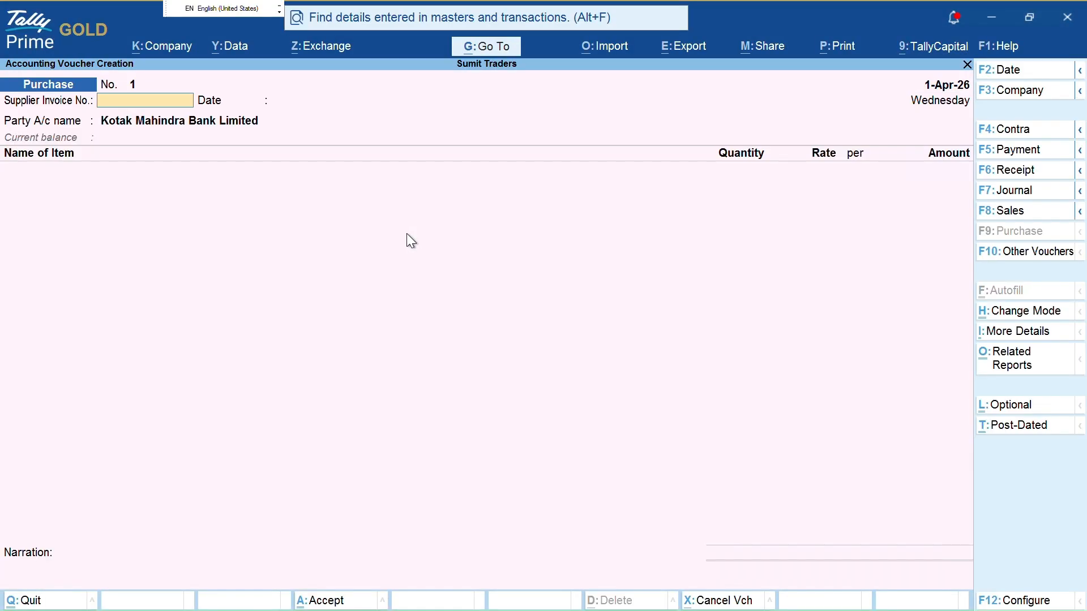
Accept supplier invoice 1 dated 1-Apr-26 and start creating a new party ledger
key("Return")
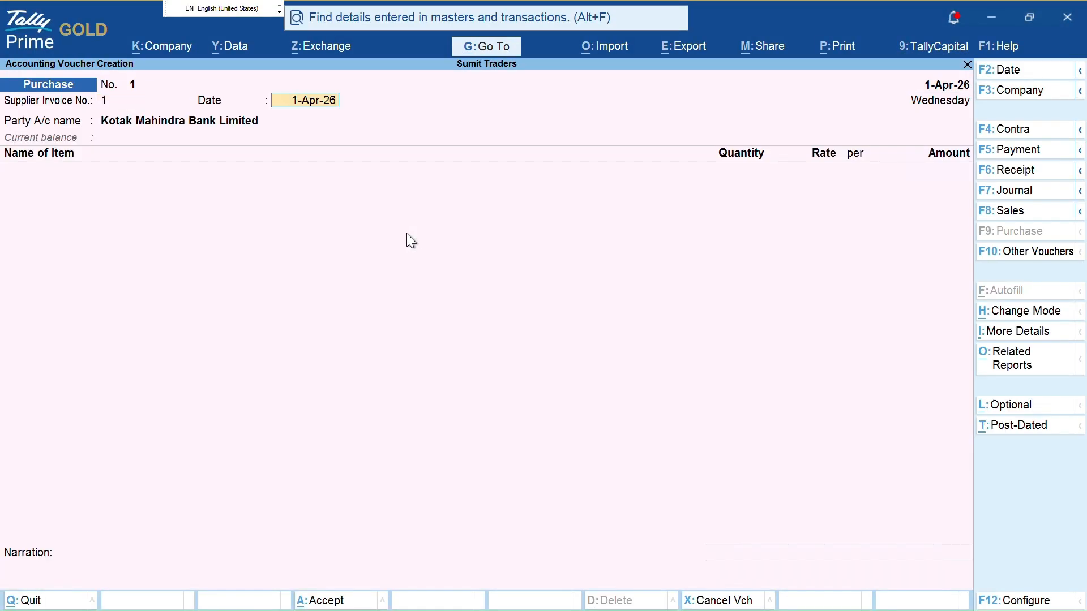
key("Return")
key("alt+c")
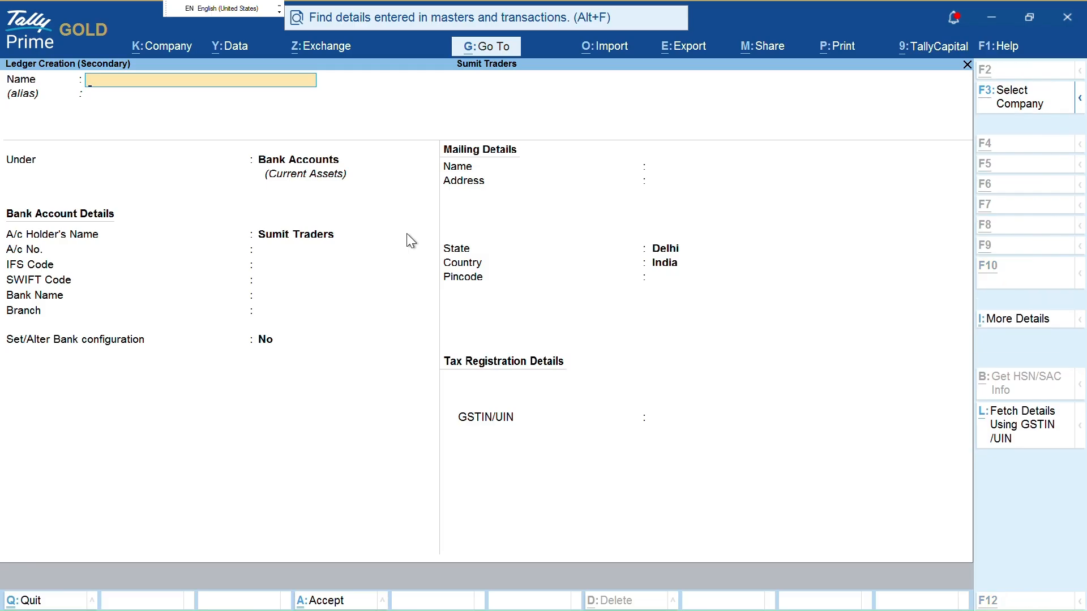
key("alt+l")
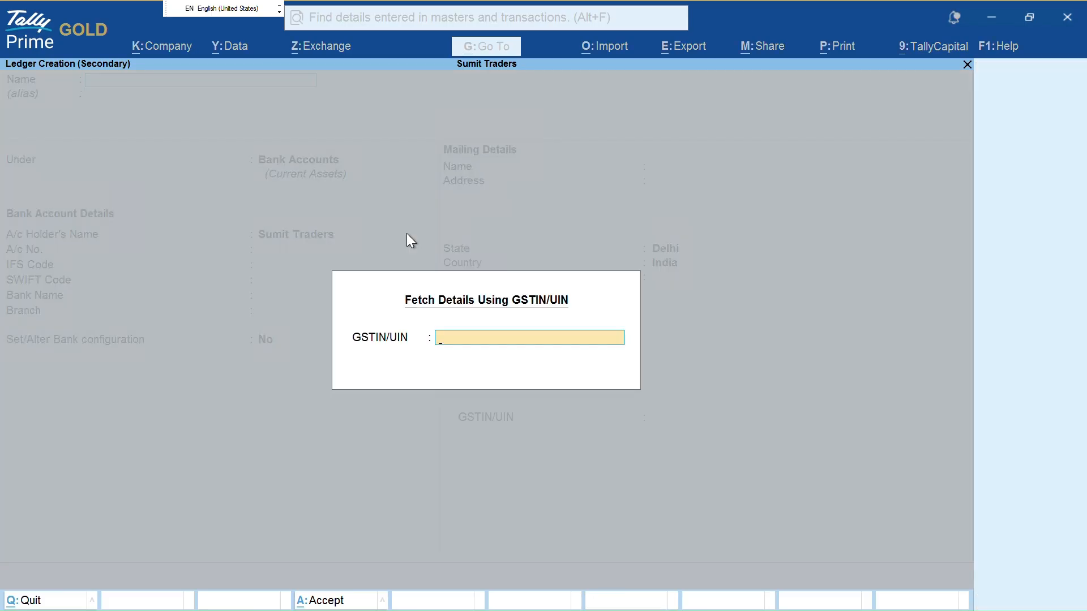
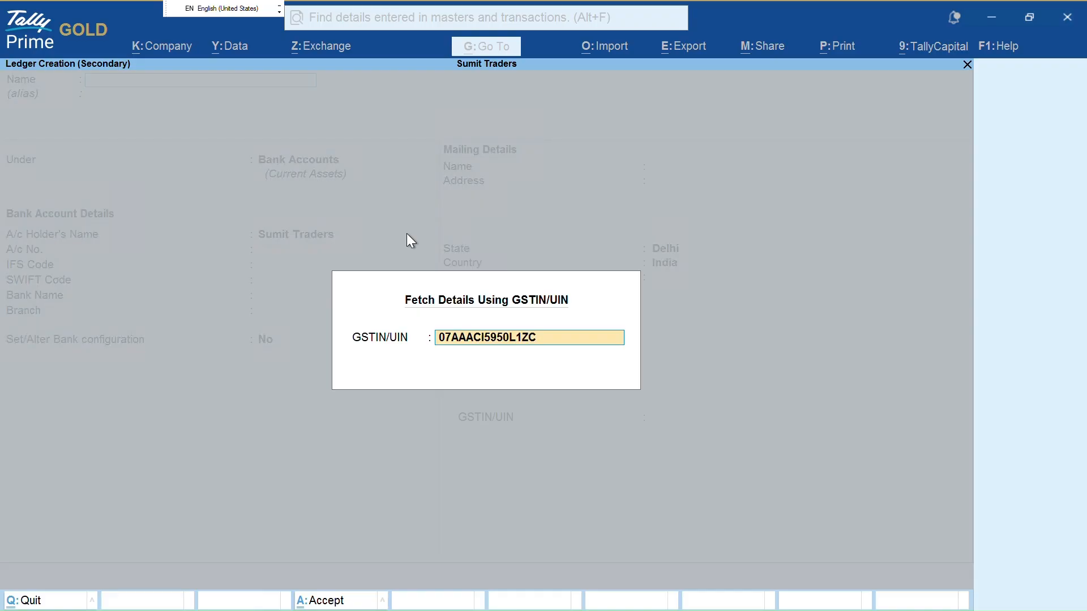
key("Return")
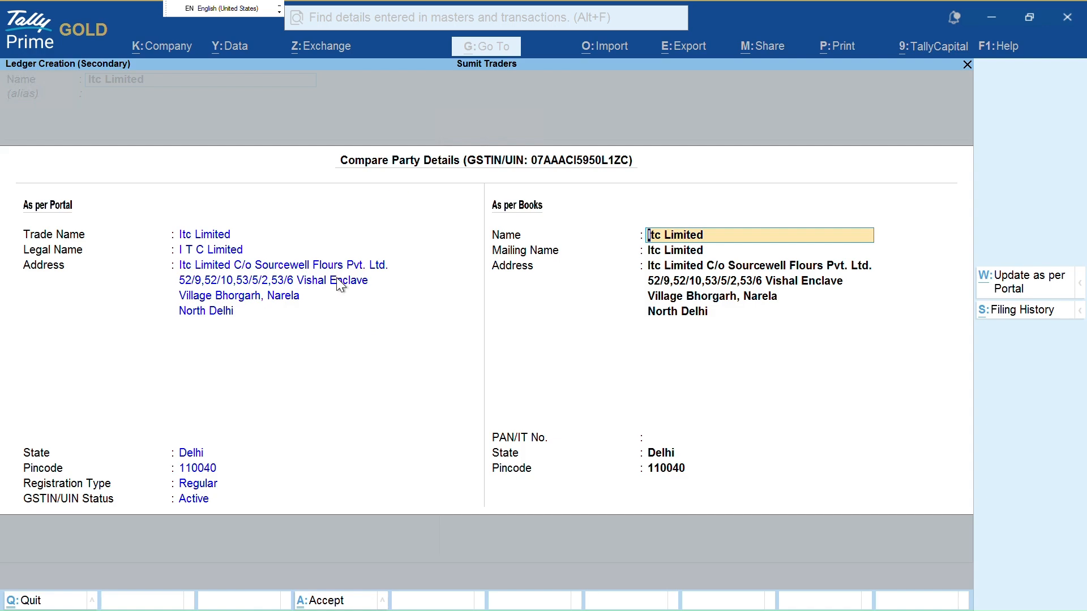
key("ctrl+2")
mouse_move(663, 205)
left_mouse_down()
mouse_move(800, 194)
mouse_move(843, 320)
mouse_move(671, 341)
left_mouse_up()
key("Escape")
key("ctrl+a")
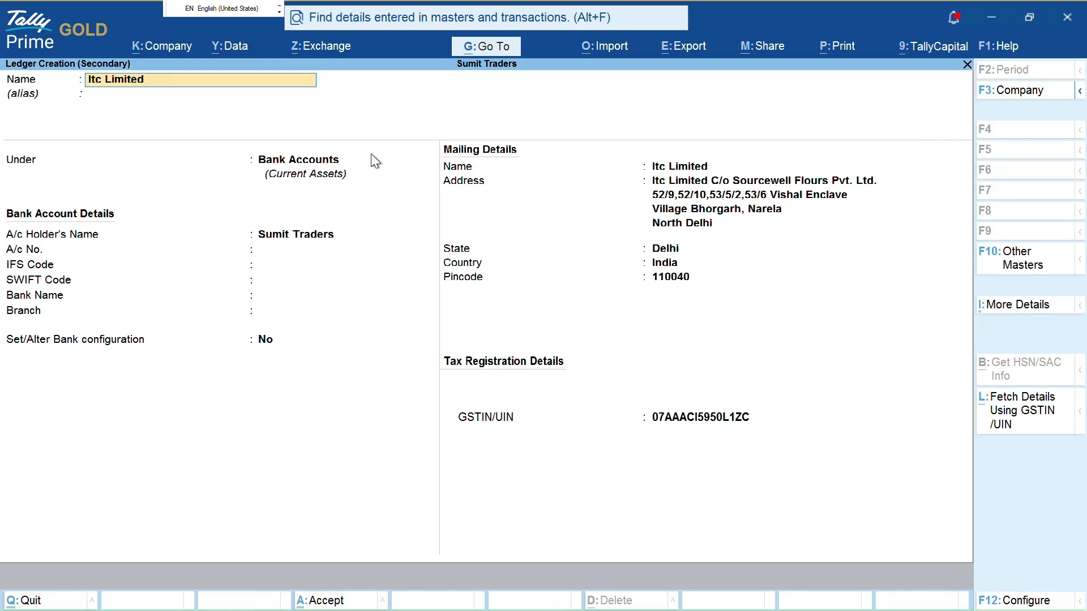
Place Itc Limited under Sundry Creditors and highlight its bill-by-bill balances Yes setting
left_click(372, 155)
type("Su")
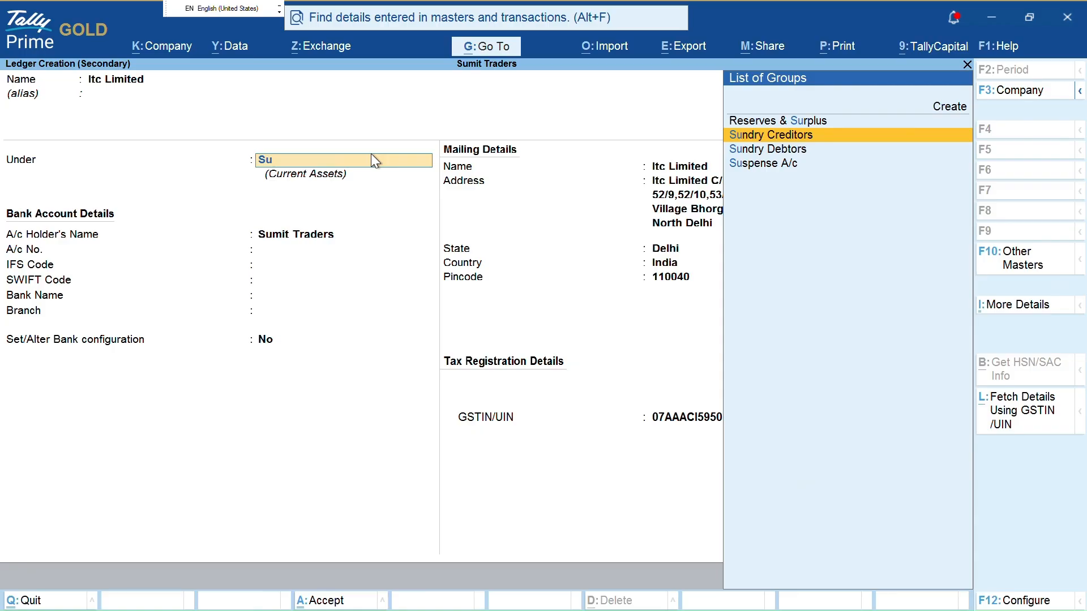
key("Return")
key("ctrl")
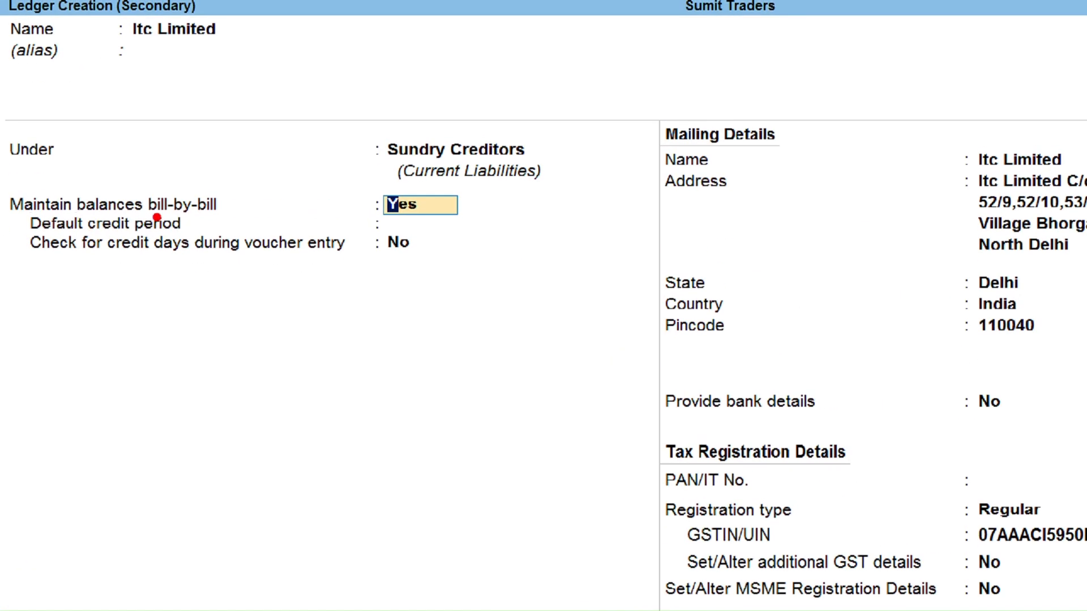
mouse_move(249, 203)
left_mouse_down()
mouse_move(318, 197)
mouse_move(309, 190)
mouse_move(322, 208)
left_mouse_up()
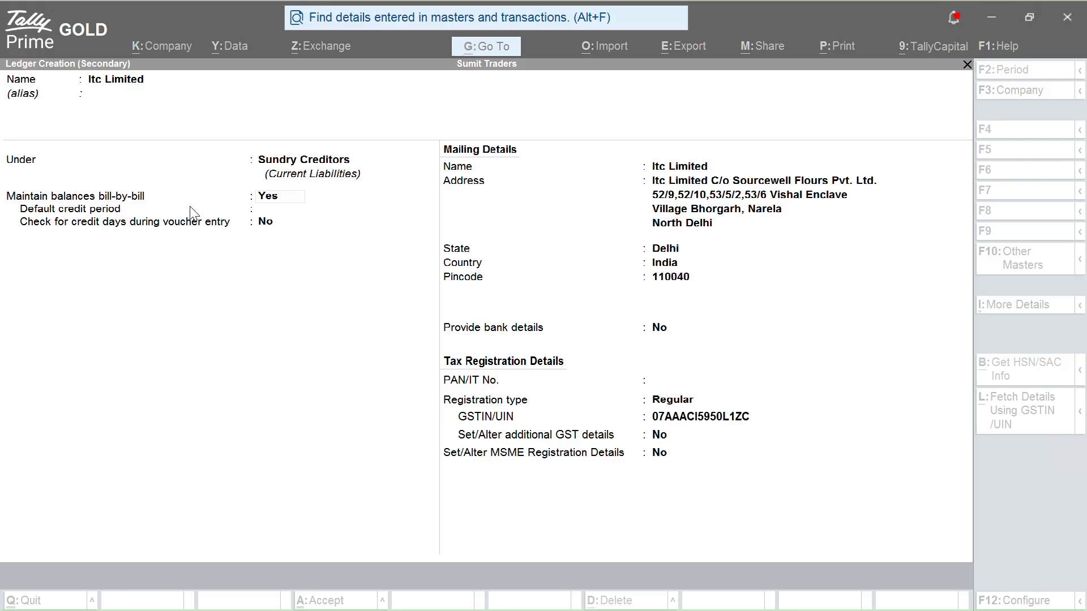
left_click(191, 207)
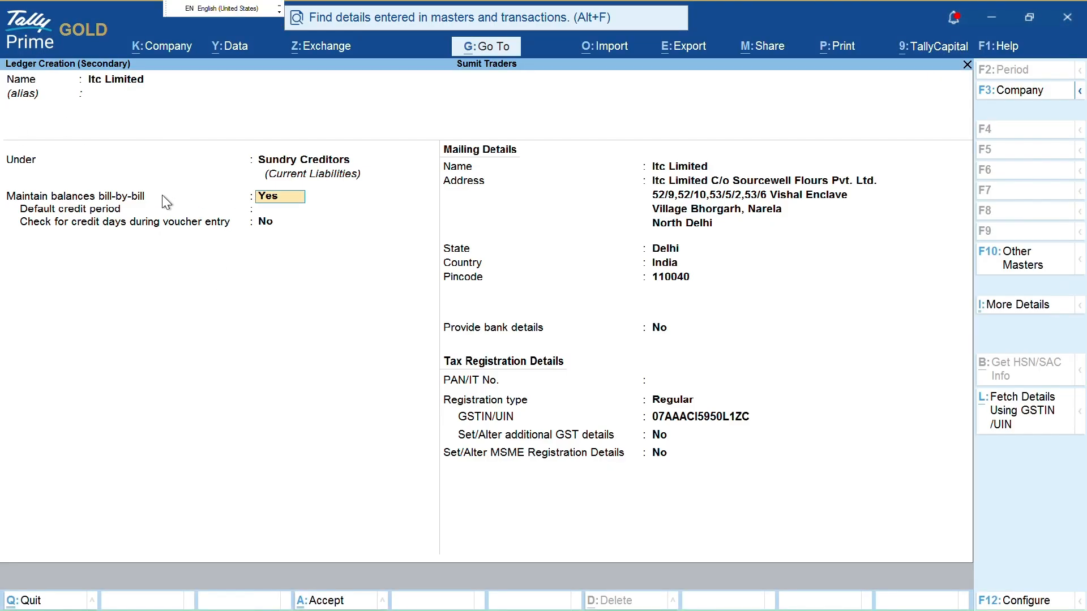
key("ctrl")
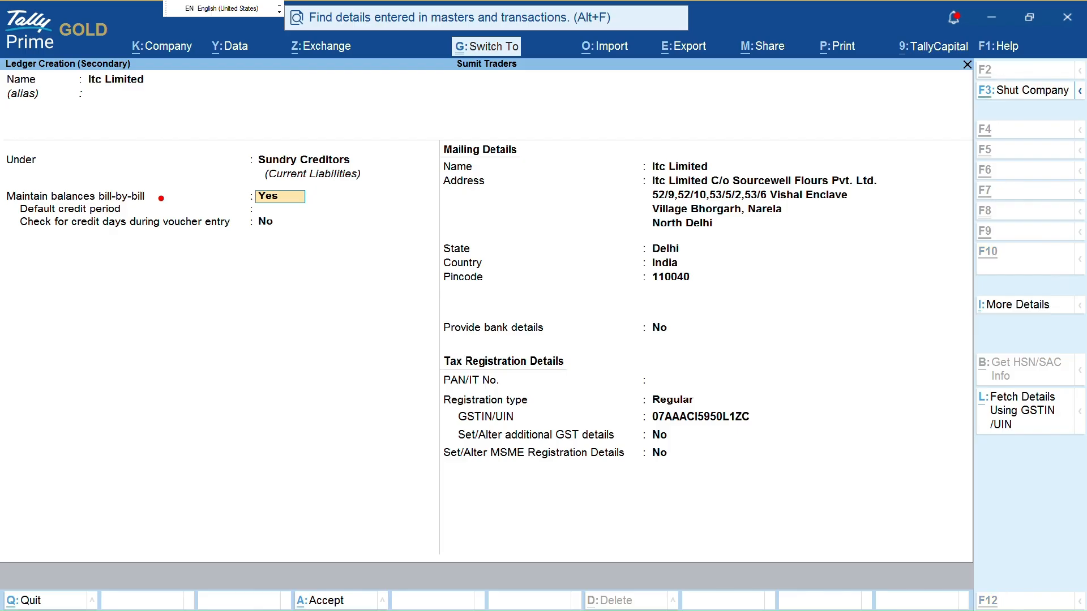
left_click_drag(162, 198, 247, 197)
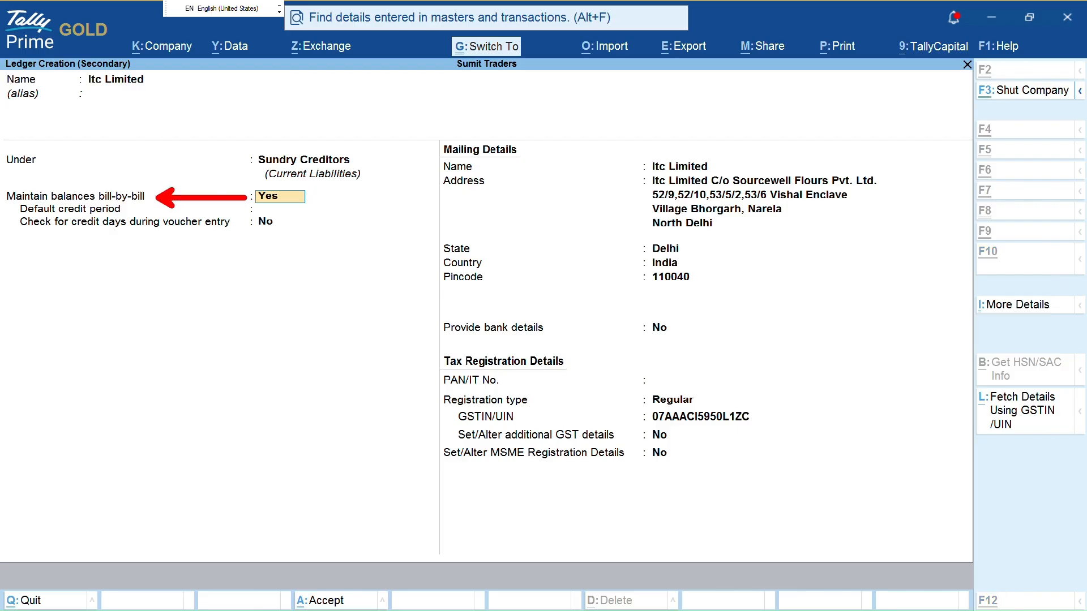
key("F11")
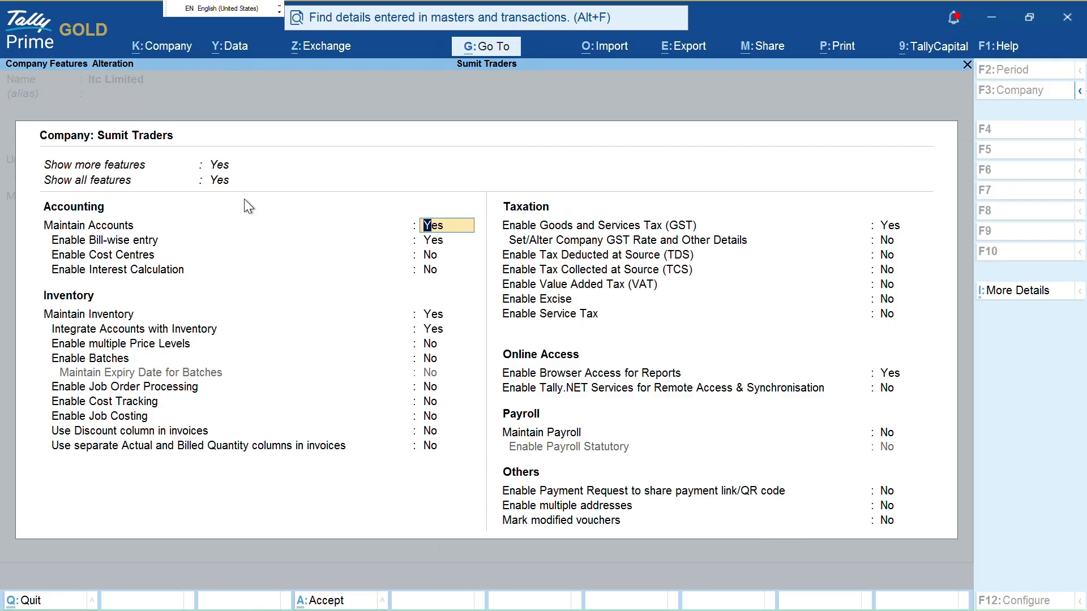
Underline Enable Bill-wise entry in Company Features, then close the features screen
key("ctrl")
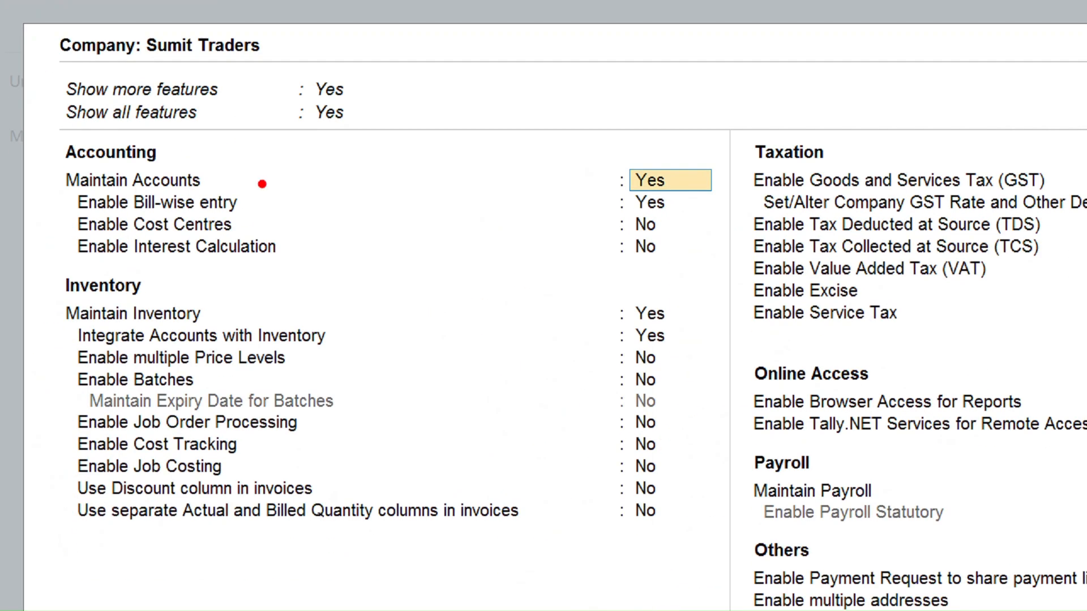
mouse_move(247, 207)
left_mouse_down()
mouse_move(617, 197)
mouse_move(582, 228)
left_mouse_up()
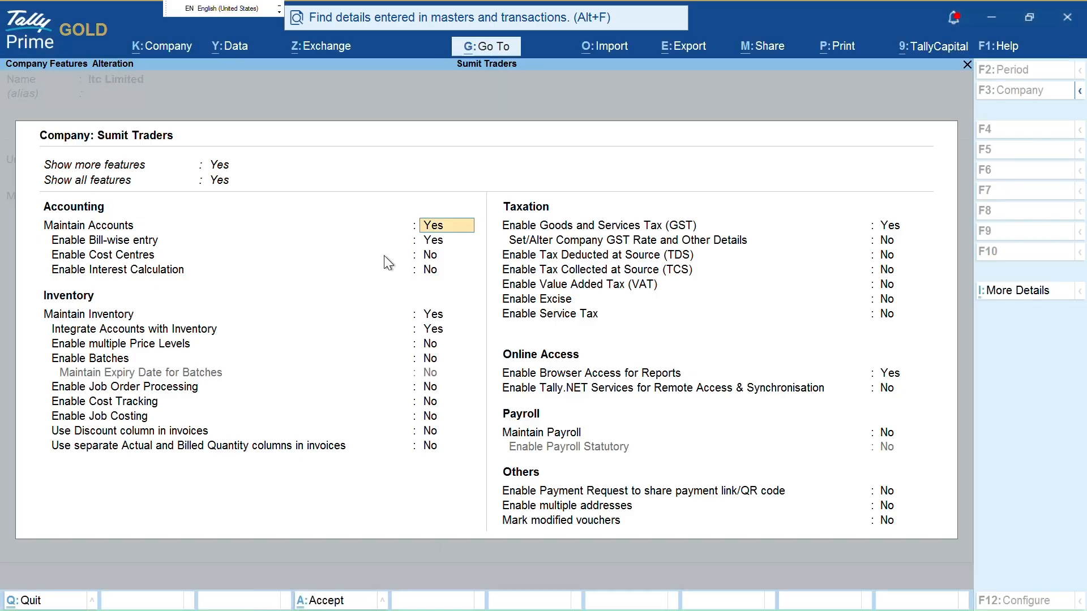
key("Escape")
Give Itc Limited a 20-day default credit period with credit-day checking Yes, and accept the ledger
key("y")
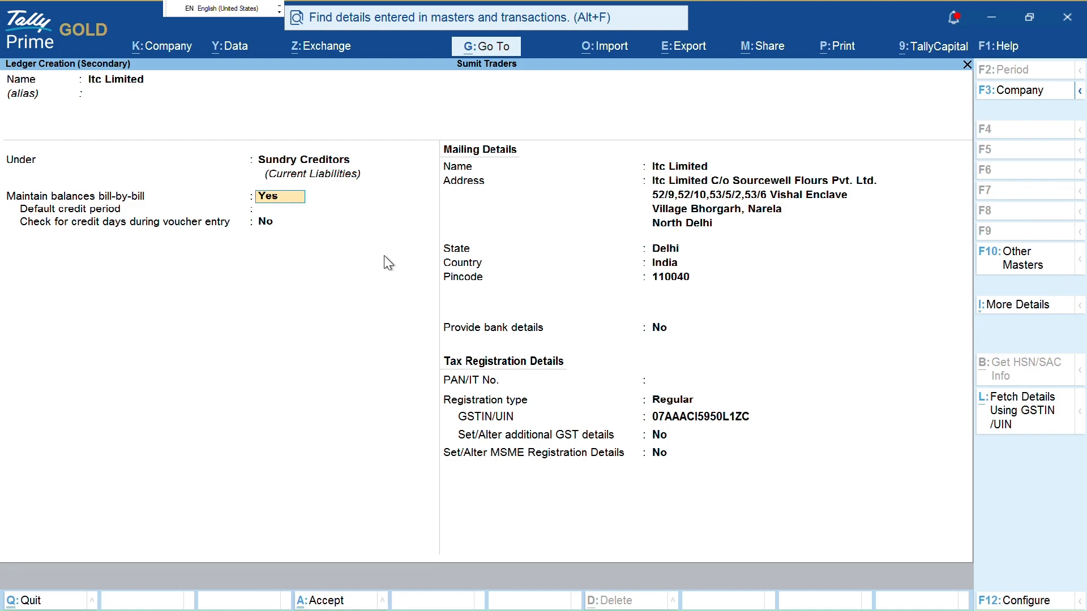
key("Return")
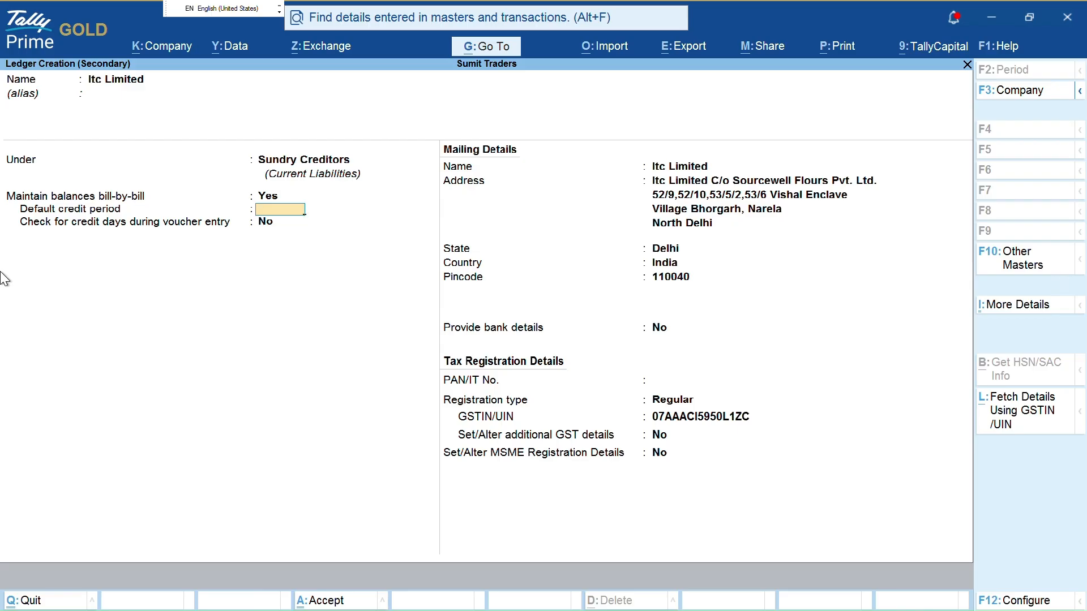
type("20")
key("Return")
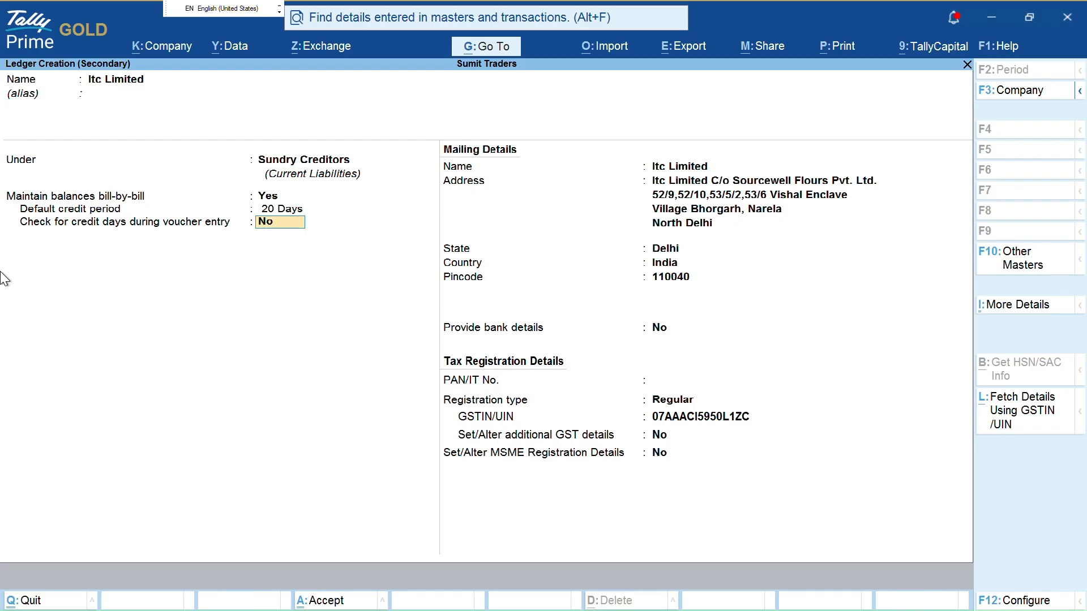
key("y")
key("Return")
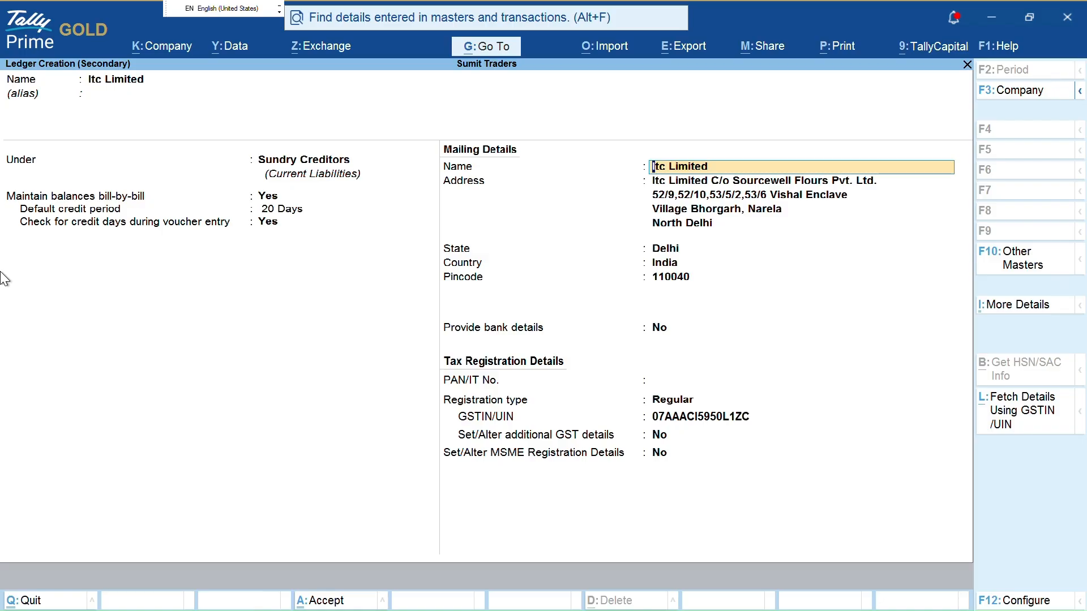
key("Return")
key("Return")
key("Return")
key("Return")
key("Return")
key("Return")
key("Return")
key("Return")
key("Return")
key("Return")
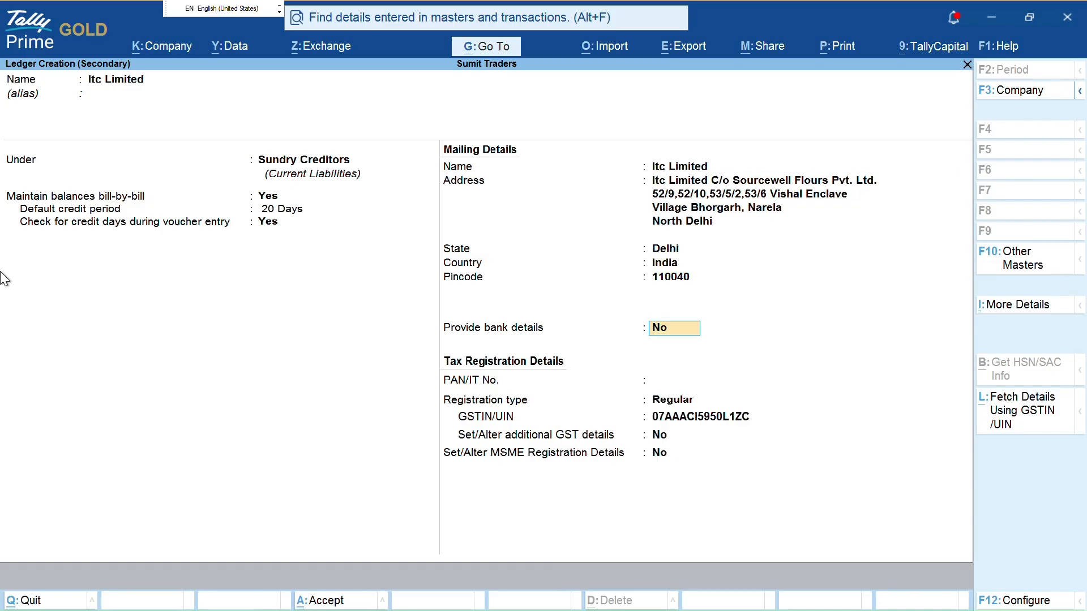
key("Return")
key("Return")
key("Return")
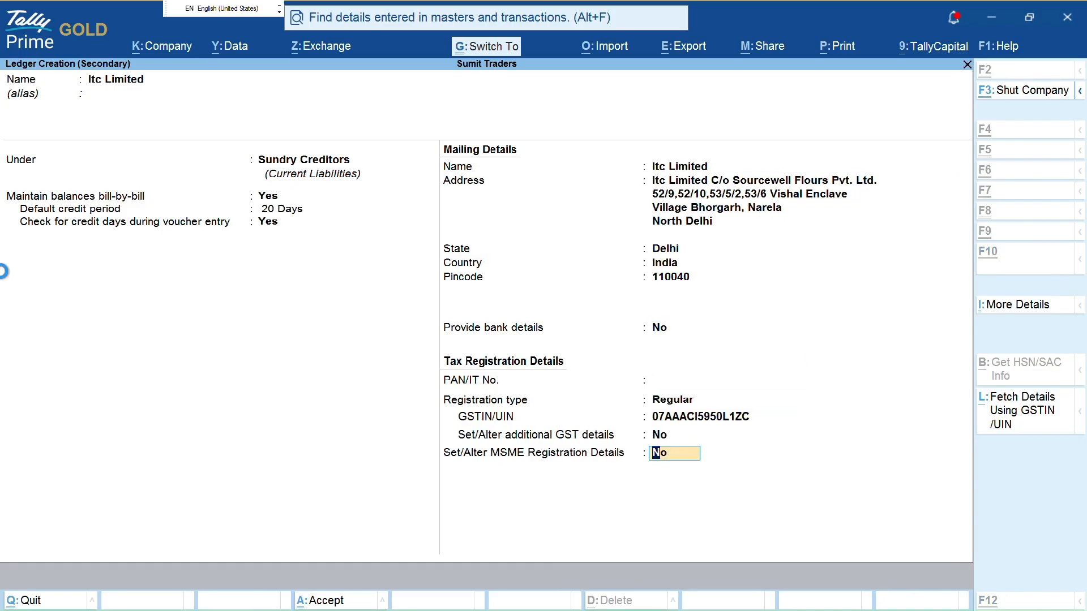
key("Return")
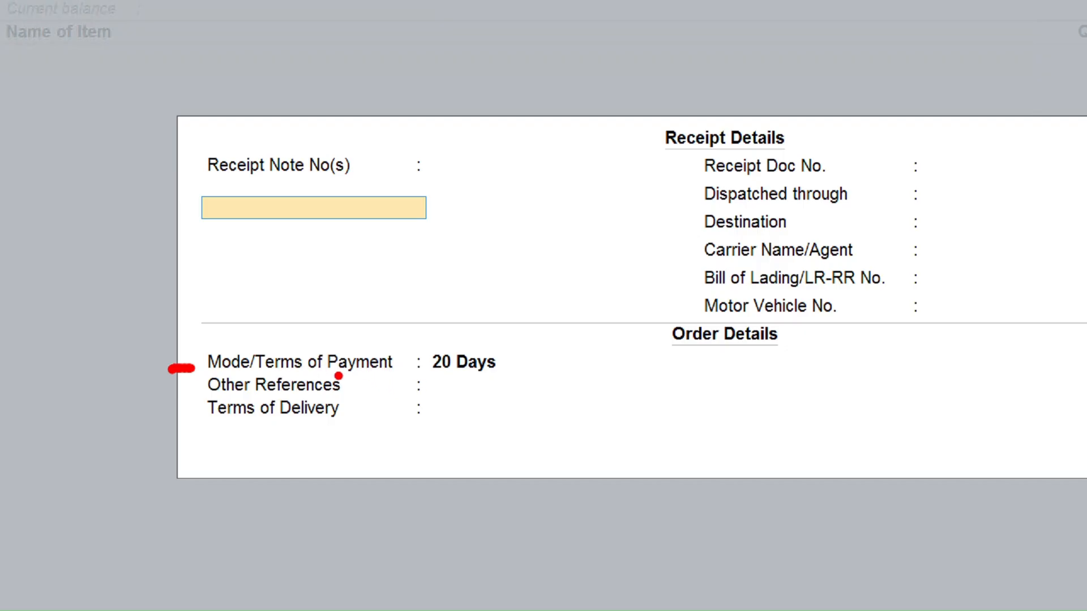
Accept the receipt details with 20 Days terms and the party details to reach item entry
mouse_move(432, 327)
left_mouse_down()
mouse_move(434, 369)
mouse_move(497, 349)
left_mouse_up()
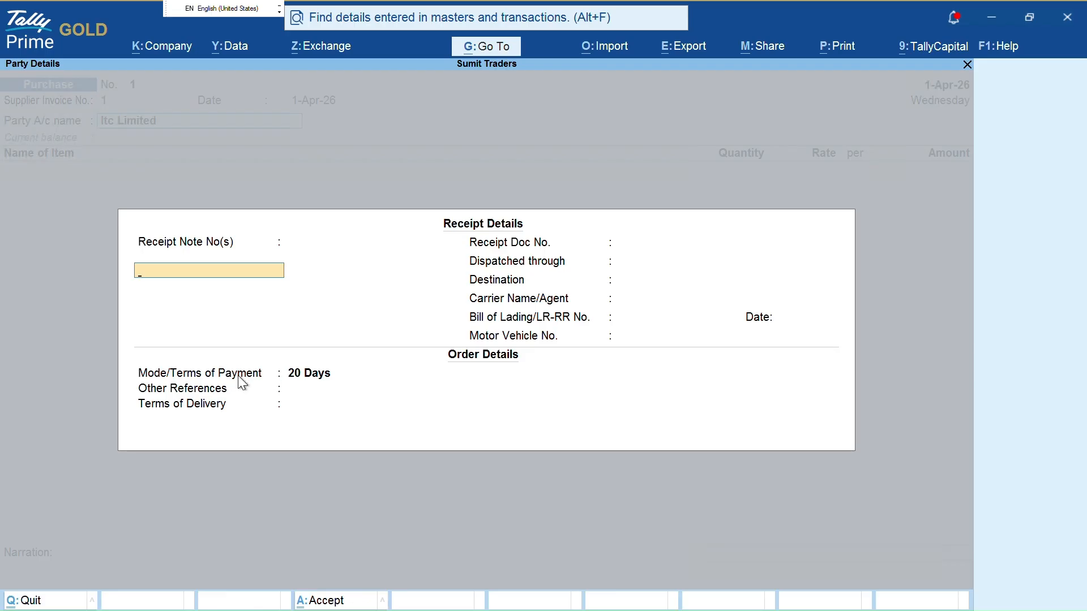
key("ctrl+a")
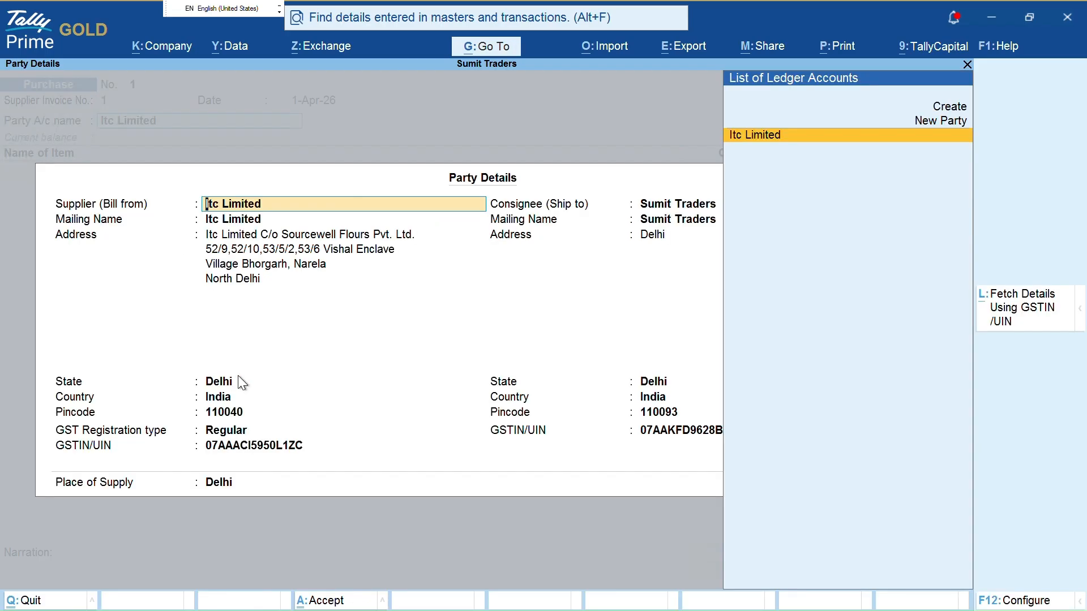
key("ctrl+a")
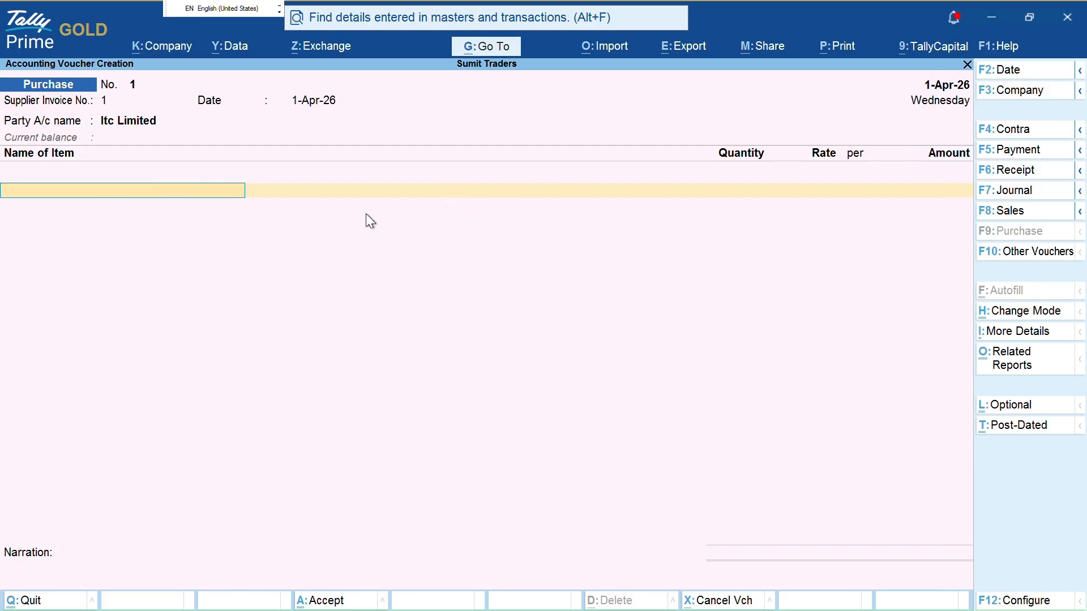
Keep Item Invoice mode, preview the entry as a Journal, then switch back to Purchase and reopen voucher modes
key("ctrl+h")
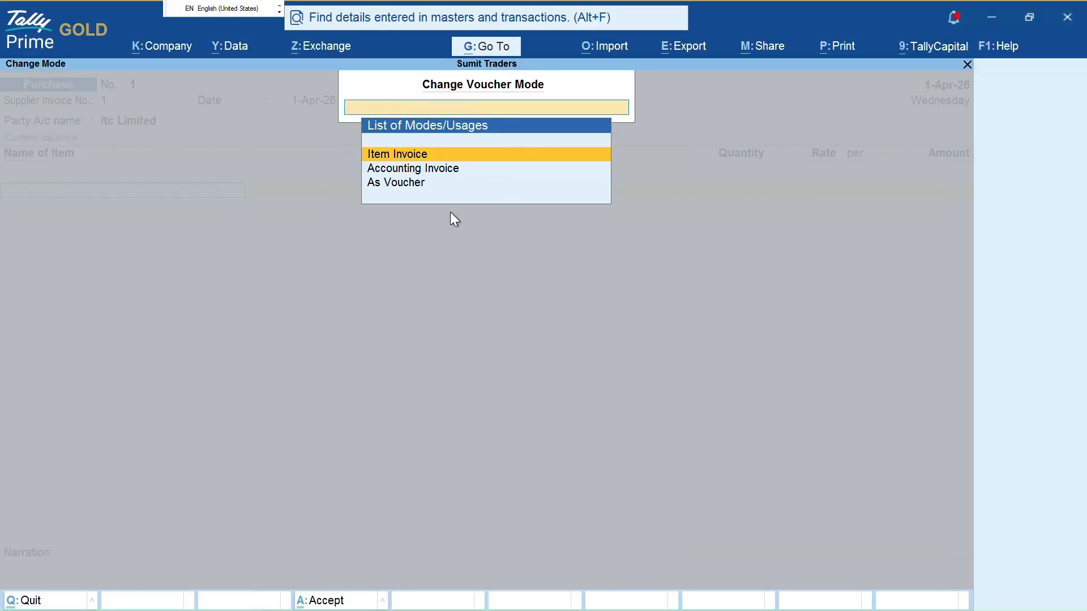
key("Return")
key("F7")
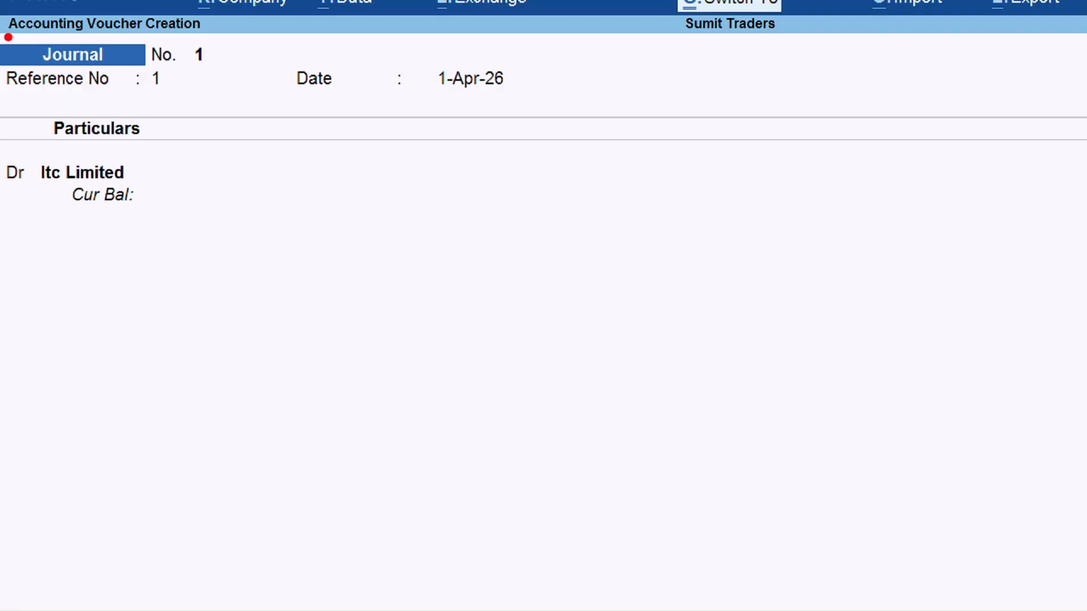
mouse_move(7, 38)
left_mouse_down()
mouse_move(7, 81)
mouse_move(22, 84)
left_mouse_up()
mouse_move(104, 149)
left_mouse_down()
mouse_move(128, 153)
mouse_move(103, 286)
mouse_move(75, 292)
left_mouse_up()
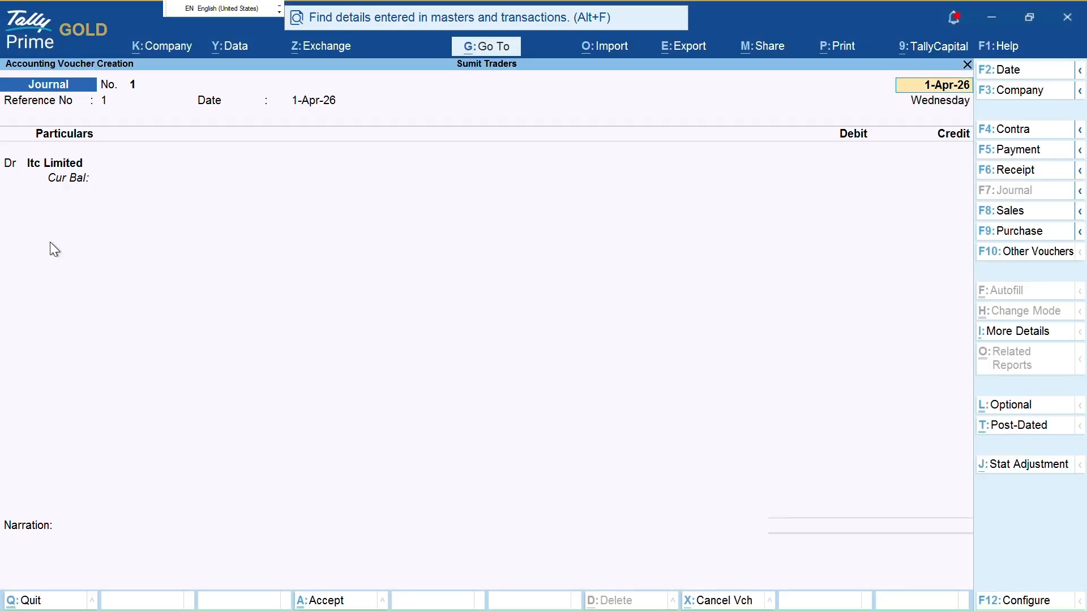
key("F9")
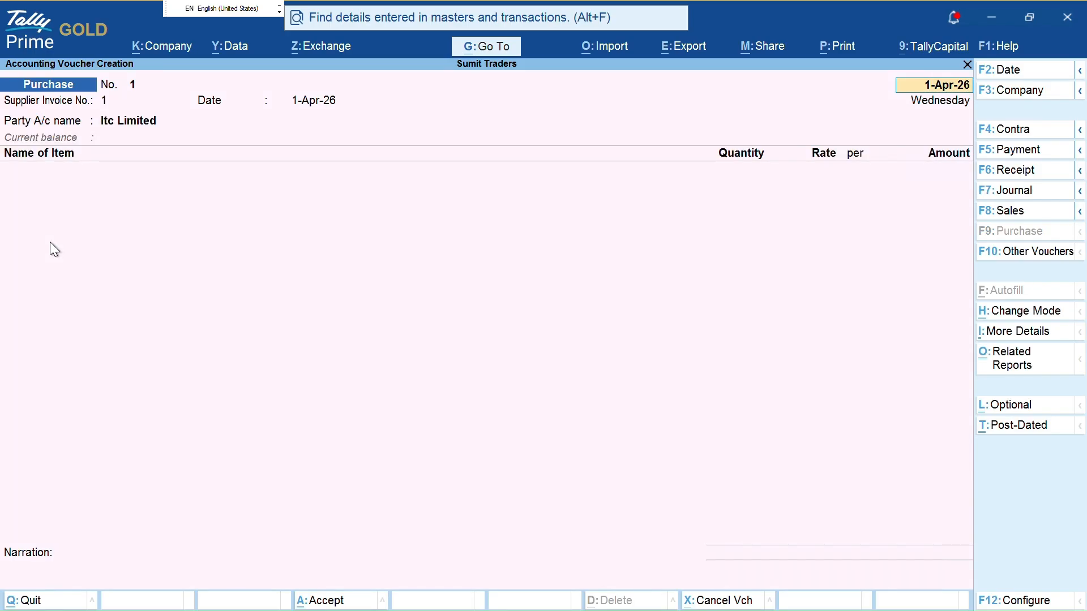
key("ctrl+h")
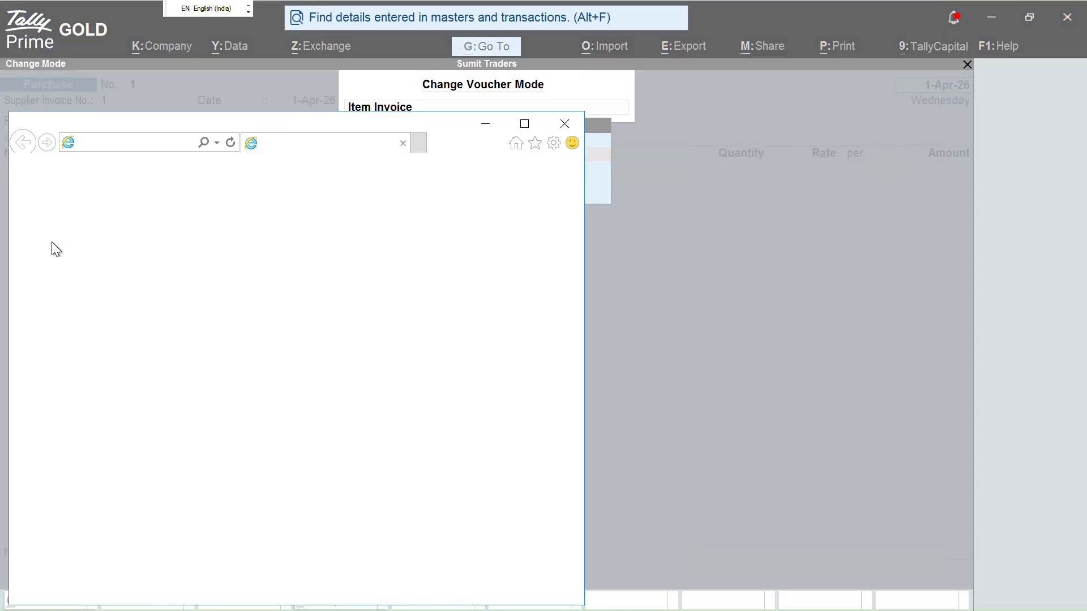
Close the stray browser window and toggle the voucher to Journal and back to Purchase
left_click(565, 122)
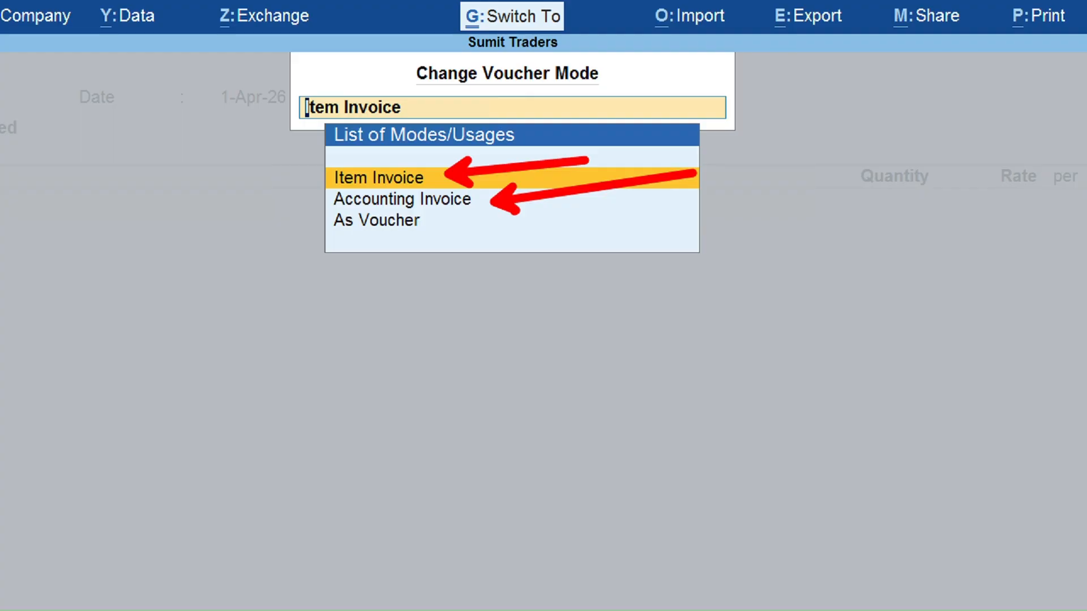
key("Escape")
key("Escape")
key("Escape")
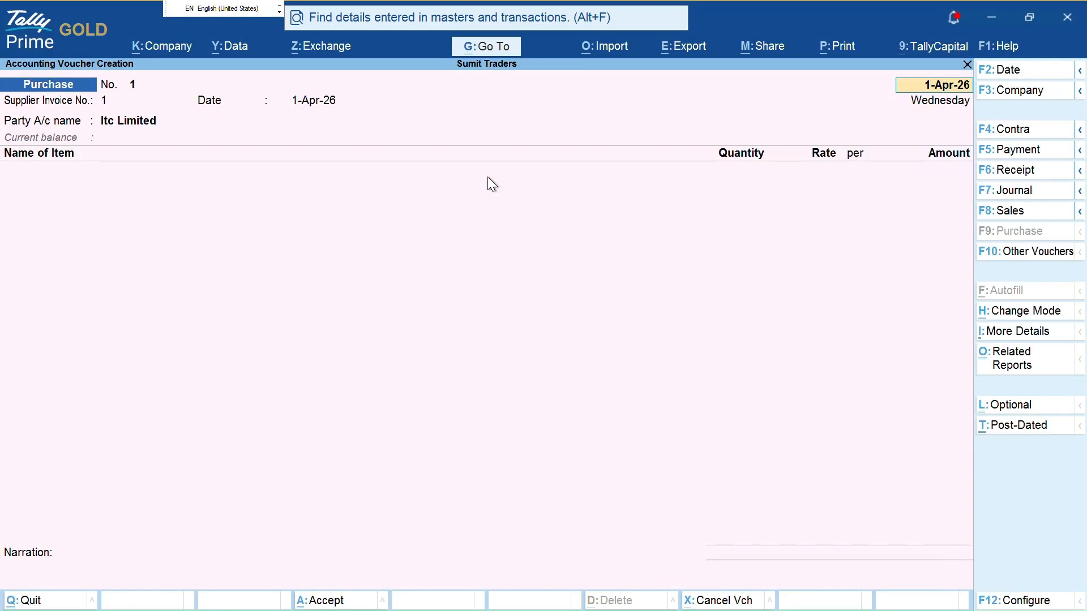
key("F7")
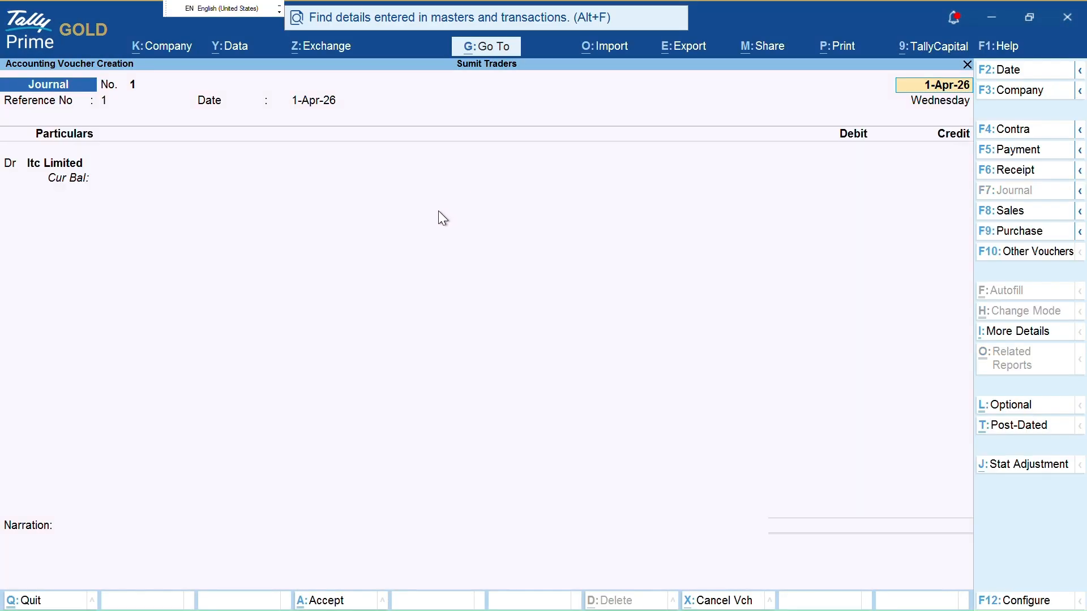
key("F9")
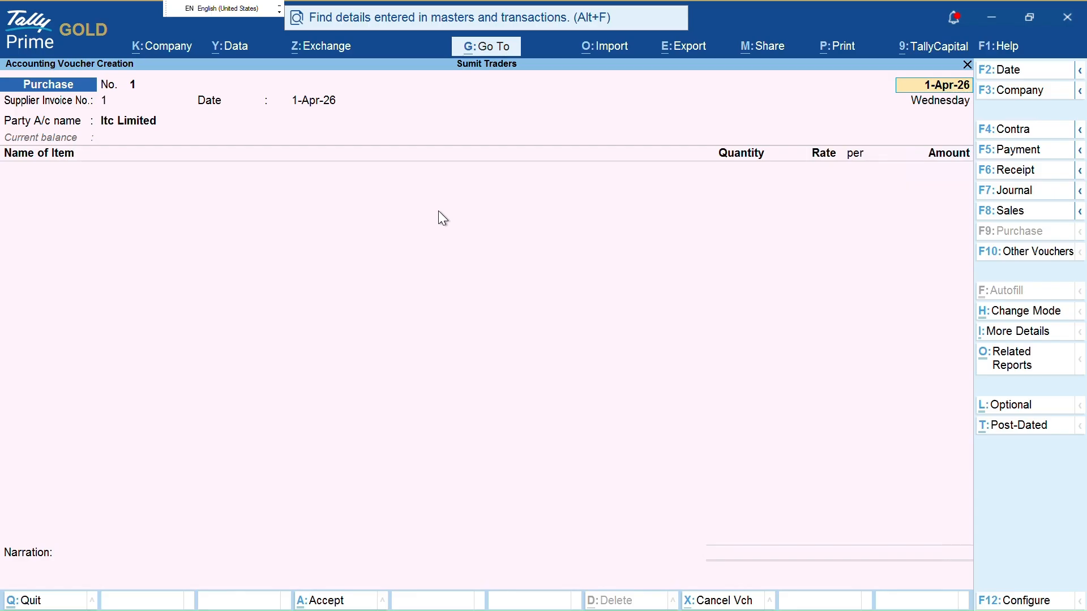
Highlight Accounting Invoice among the voucher modes but keep Item Invoice on the Purchase voucher
key("ctrl+h")
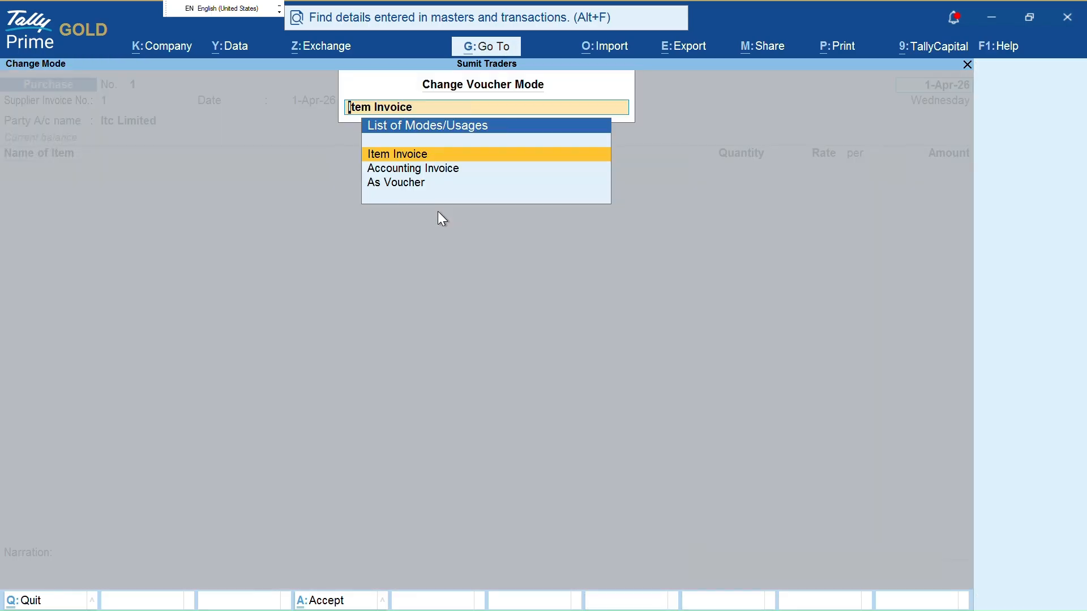
key("ctrl")
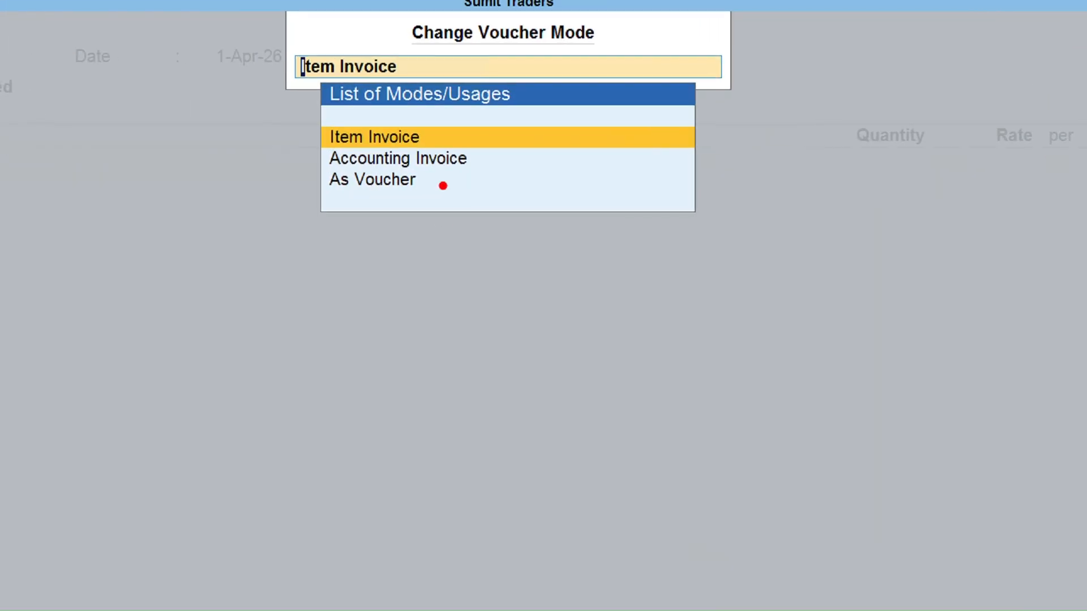
mouse_move(467, 170)
left_mouse_down()
mouse_move(494, 165)
mouse_move(506, 195)
left_mouse_up()
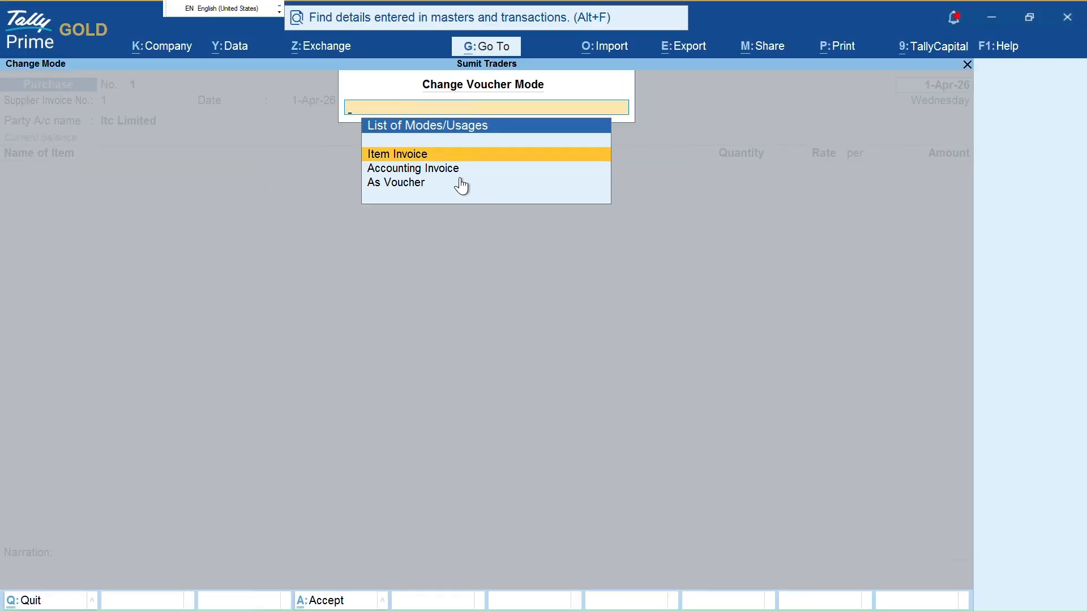
key("Return")
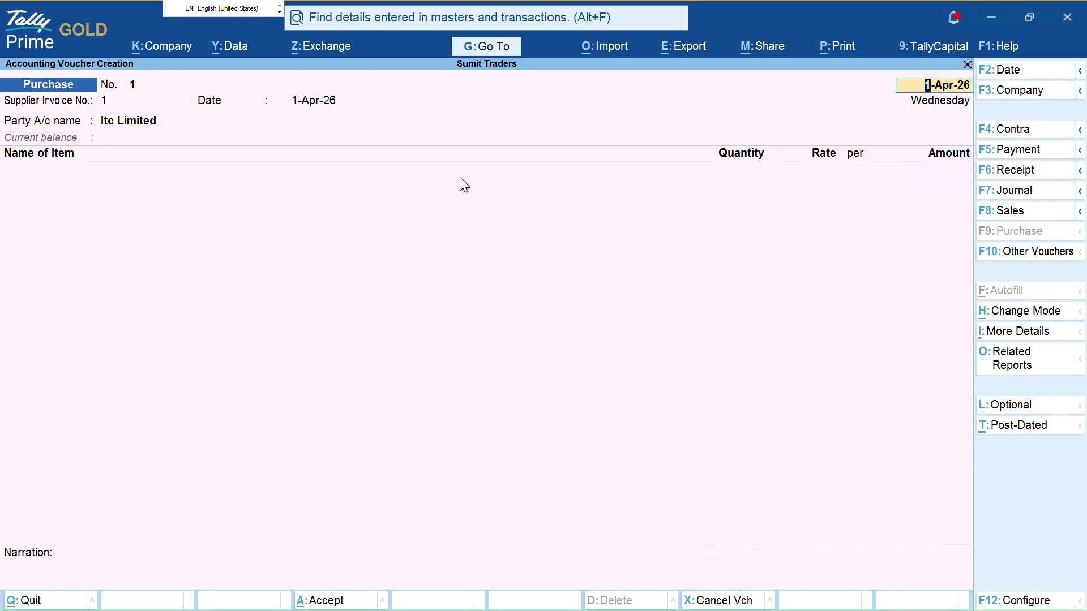
key("ctrl")
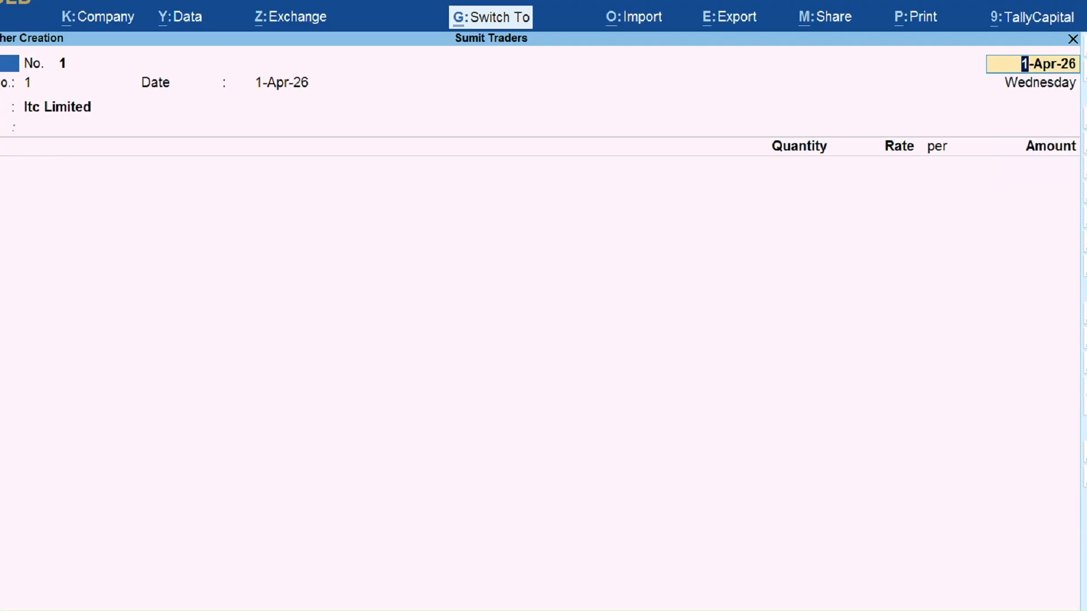
mouse_move(6, 26)
left_mouse_down()
mouse_move(3, 66)
mouse_move(146, 57)
mouse_move(123, 25)
mouse_move(7, 33)
left_mouse_up()
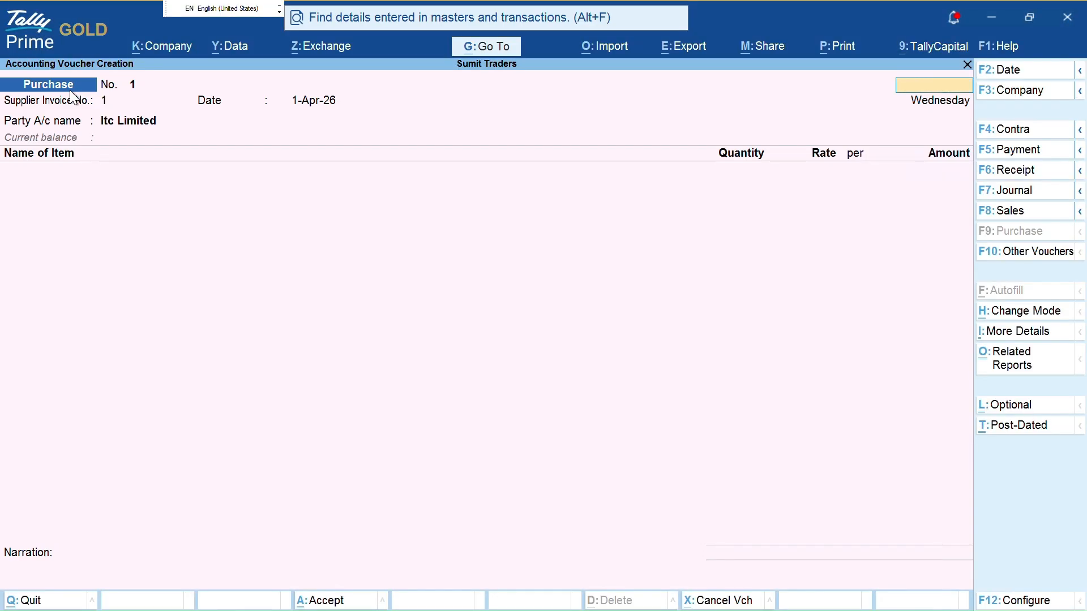
Set up a new 'Purchases Exp' voucher type based on Purchase
key("Escape")
type("c")
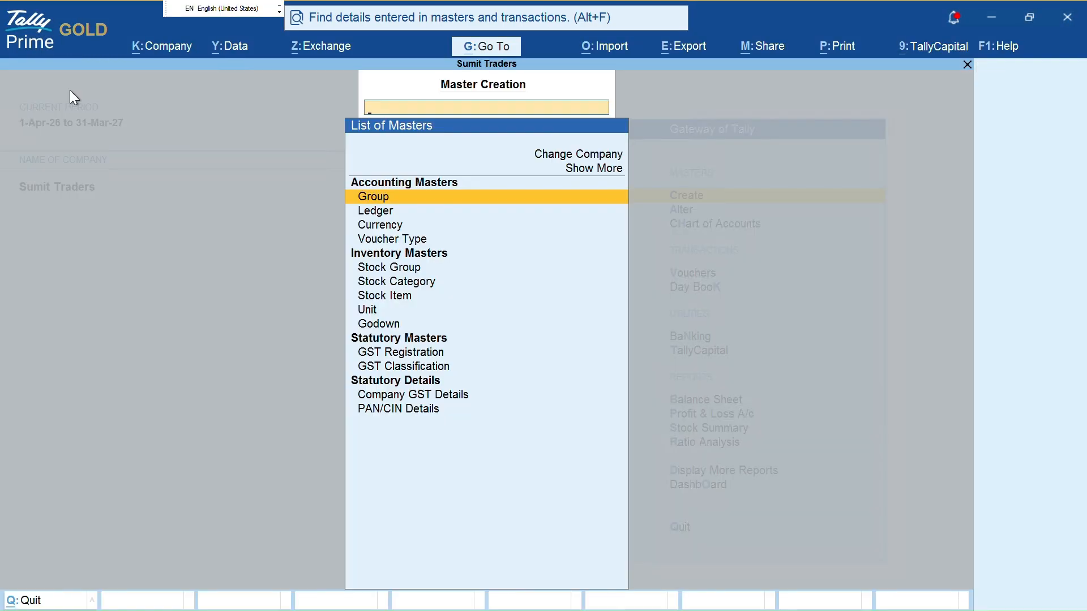
type("Vou")
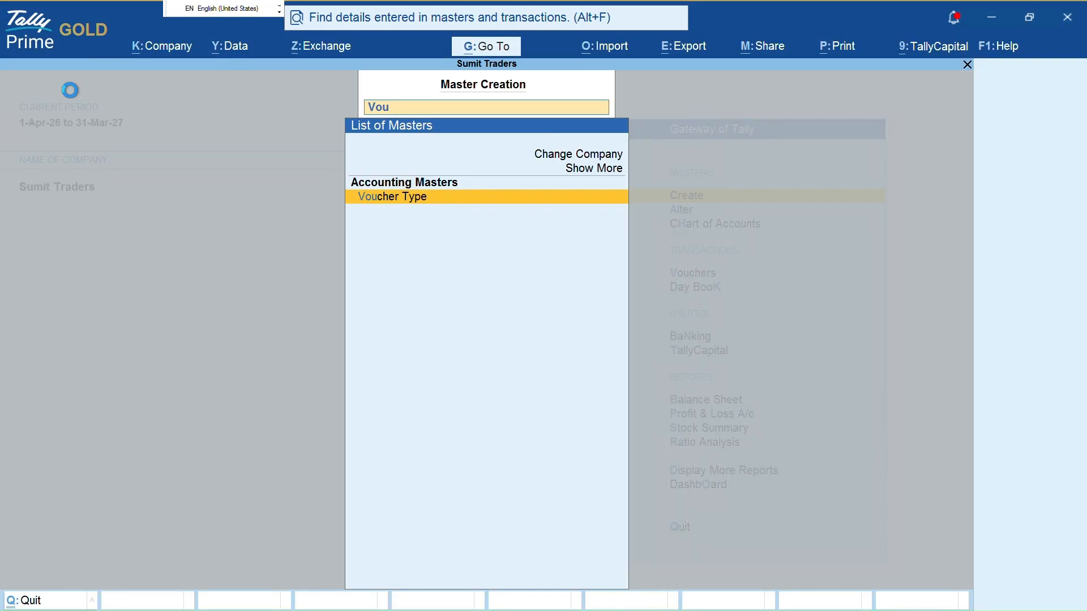
key("Return")
type("Purchas")
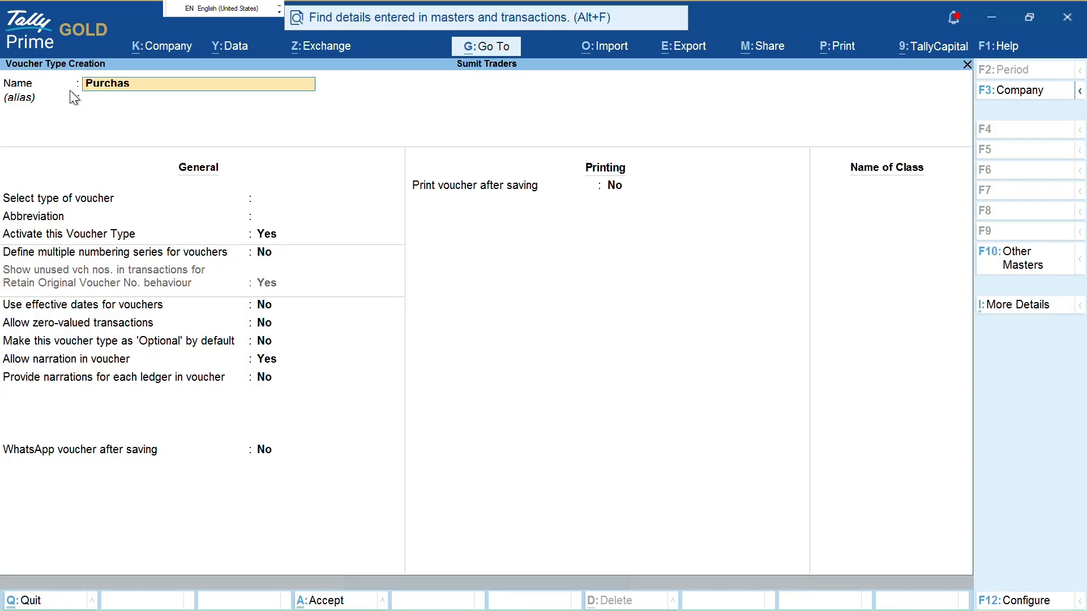
type("es Exp")
key("Return")
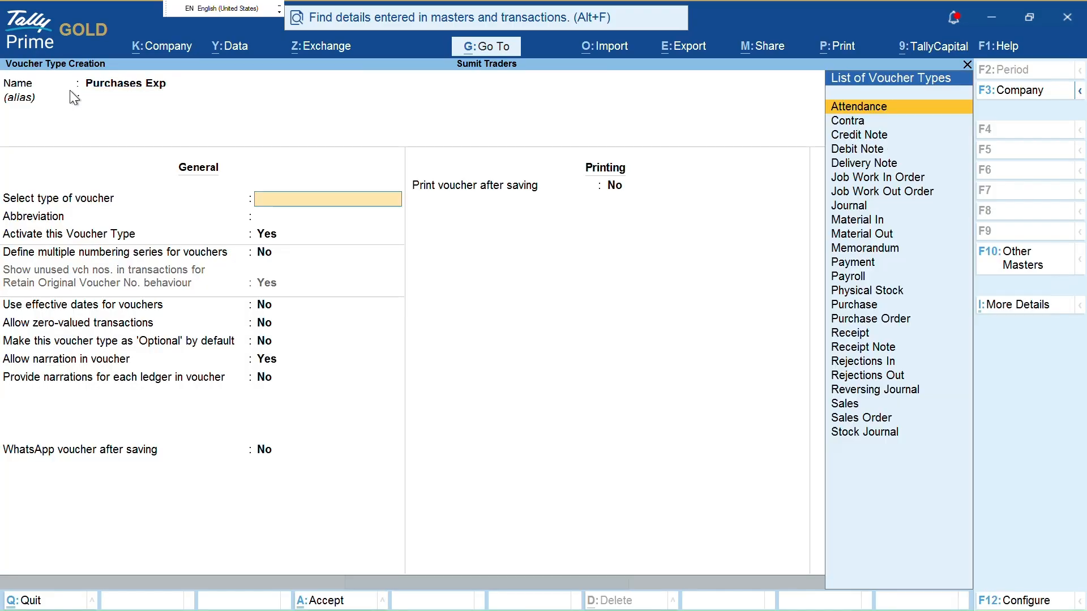
type("Pu")
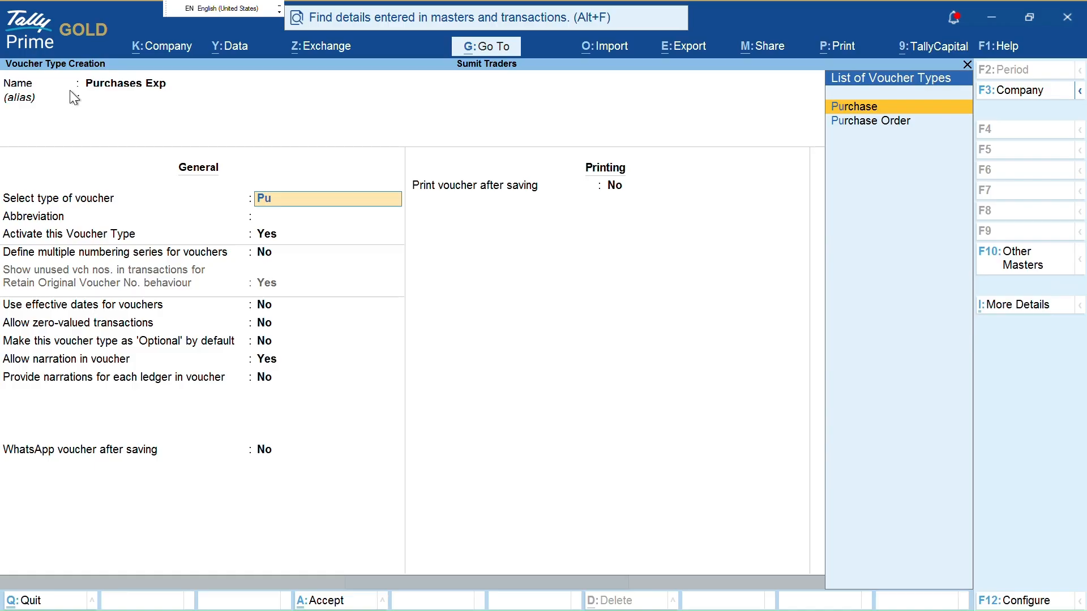
key("Return")
key("Return")
key("Return")
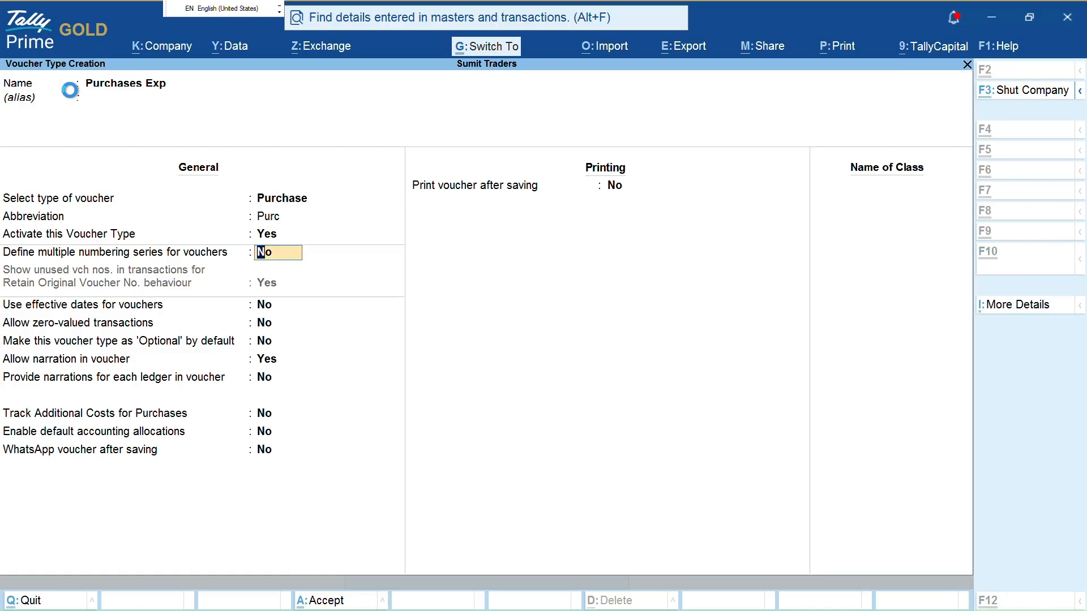
key("ctrl+a")
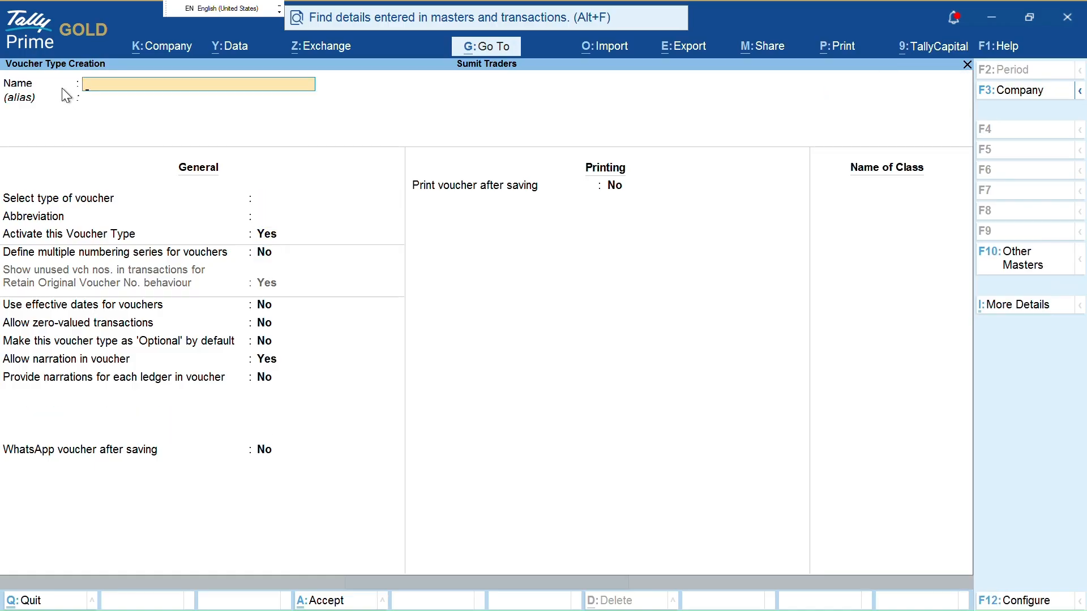
Highlight the Voucher Type Creation heading, Printing, Name of Class and General settings, then back out
key("ctrl")
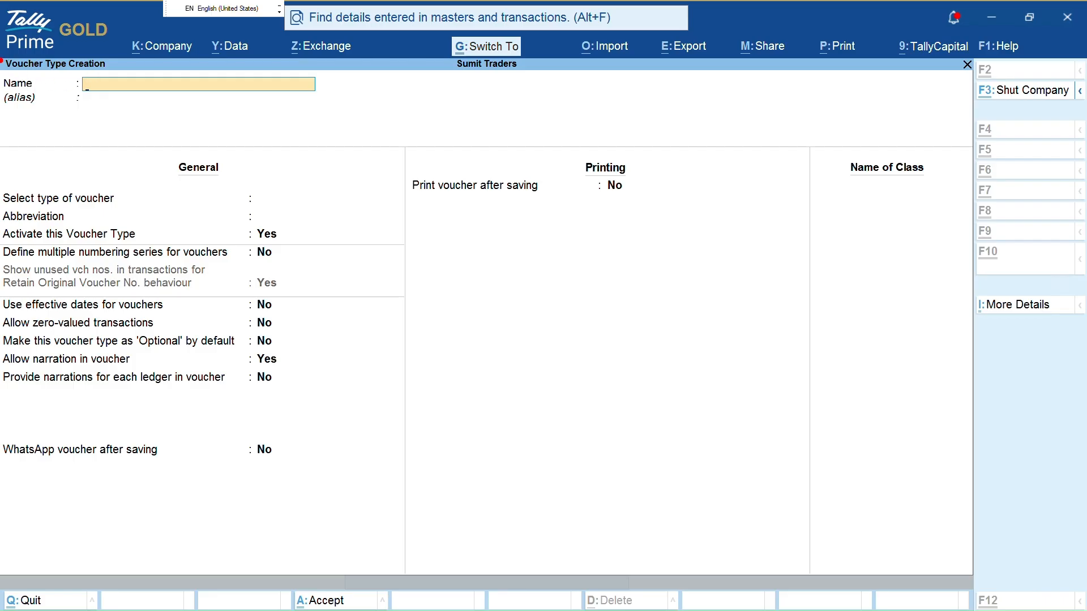
mouse_move(2, 60)
left_mouse_down()
mouse_move(29, 79)
mouse_move(93, 62)
left_mouse_up()
mouse_move(558, 127)
left_mouse_down()
mouse_move(633, 220)
mouse_move(583, 163)
left_mouse_up()
mouse_move(823, 126)
left_mouse_down()
mouse_move(824, 172)
mouse_move(919, 125)
left_mouse_up()
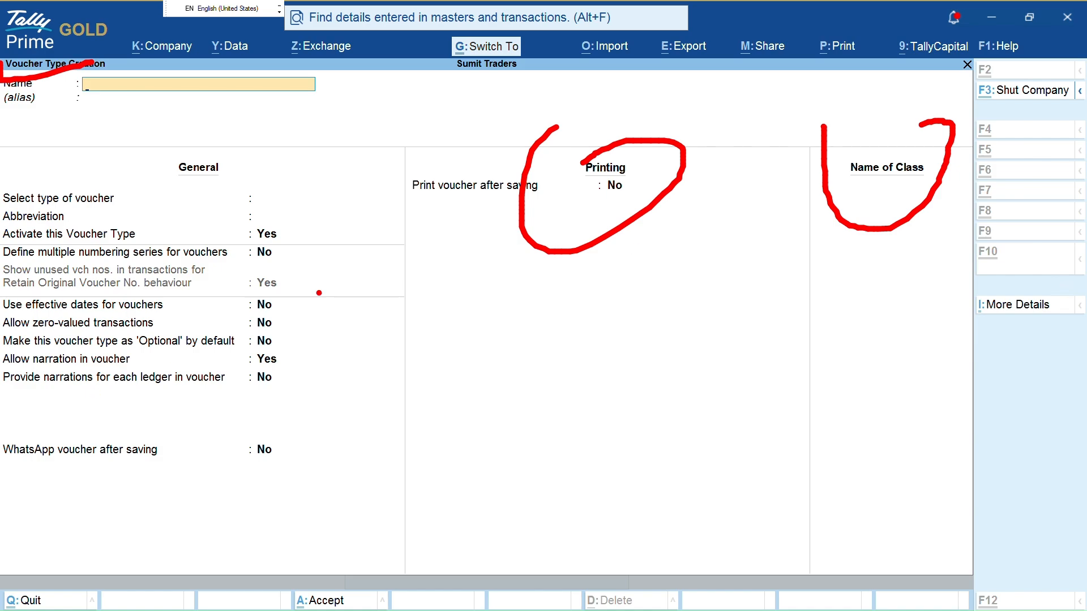
mouse_move(209, 222)
left_mouse_down()
mouse_move(334, 473)
mouse_move(151, 468)
left_mouse_up()
key("Escape")
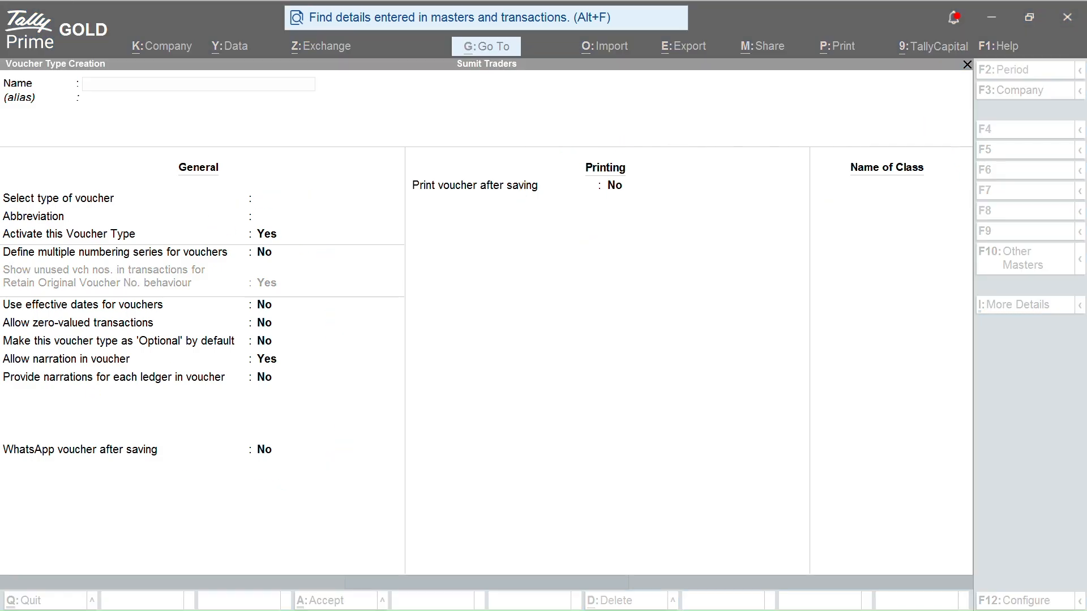
key("Escape")
key("Escape")
key("Escape")
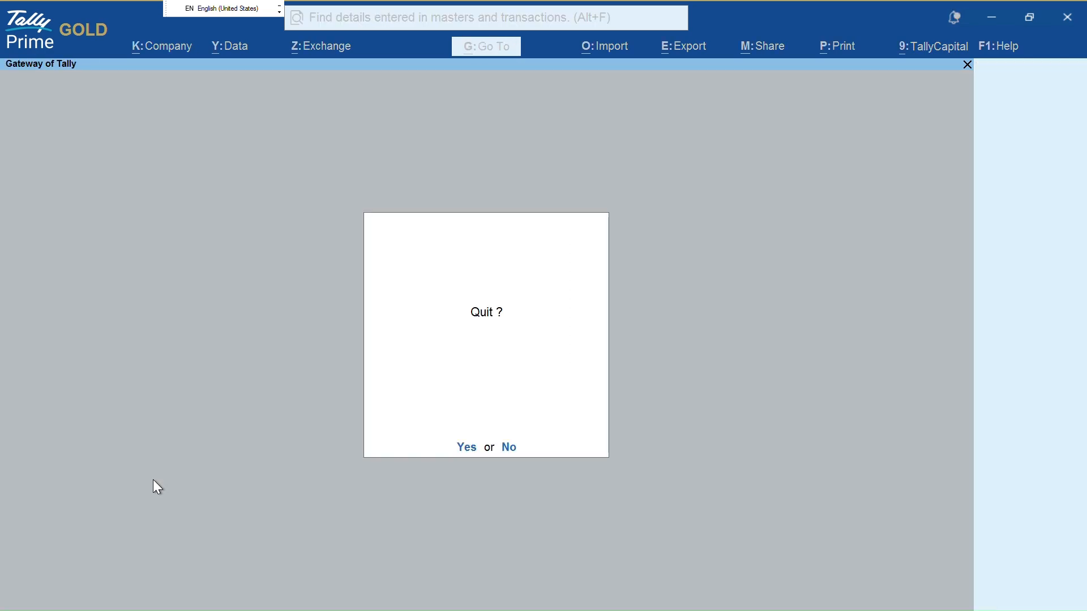
key("Escape")
Start a new voucher, try Journal and Sales, and open the voucher type list showing Purchases Exp
key("v")
key("F9")
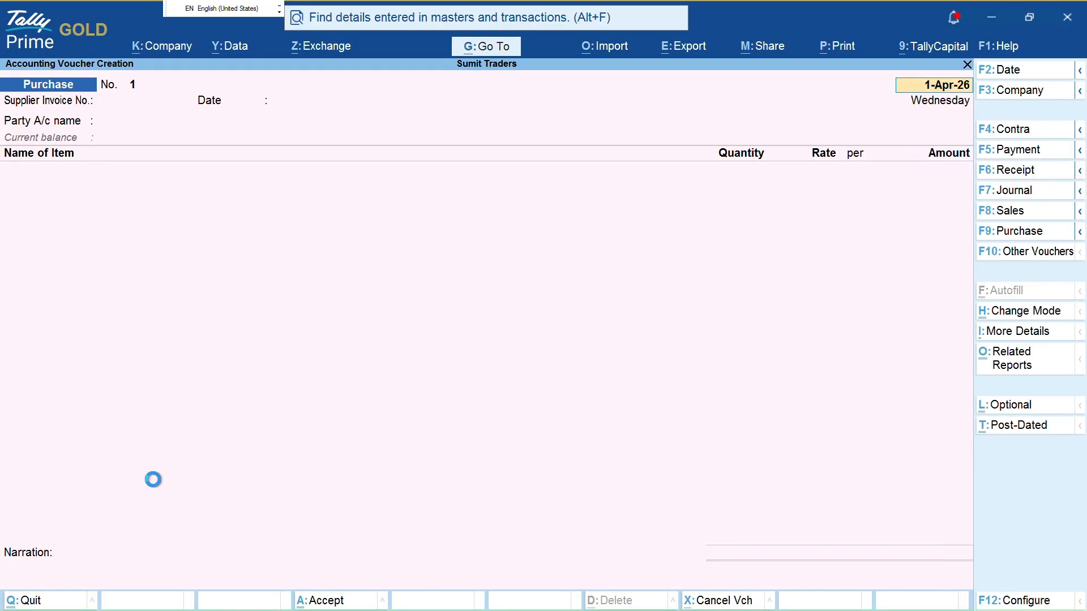
key("F7")
key("F8")
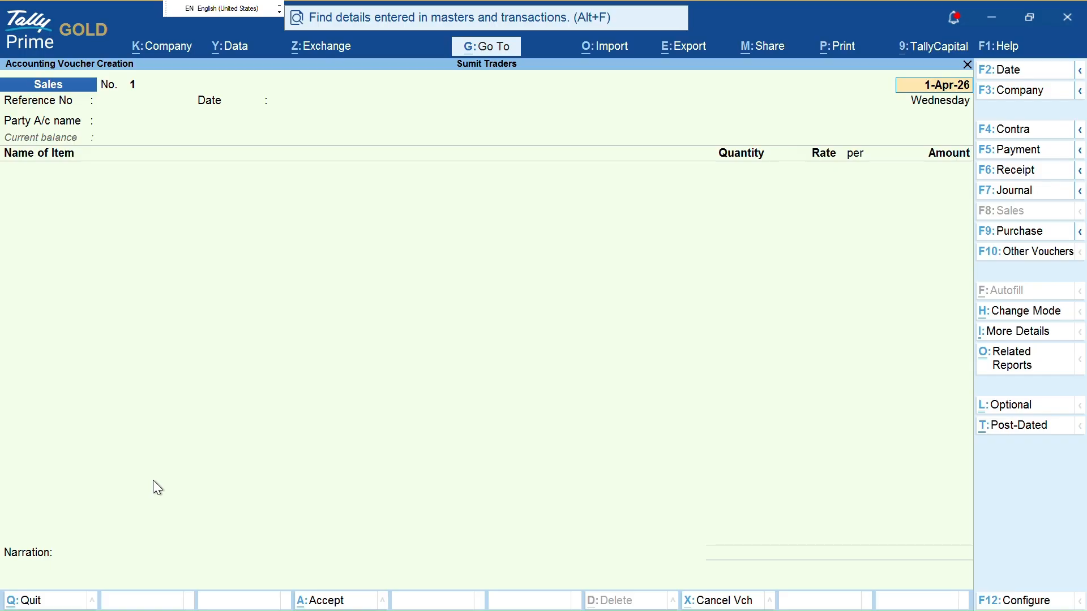
key("ctrl+F9")
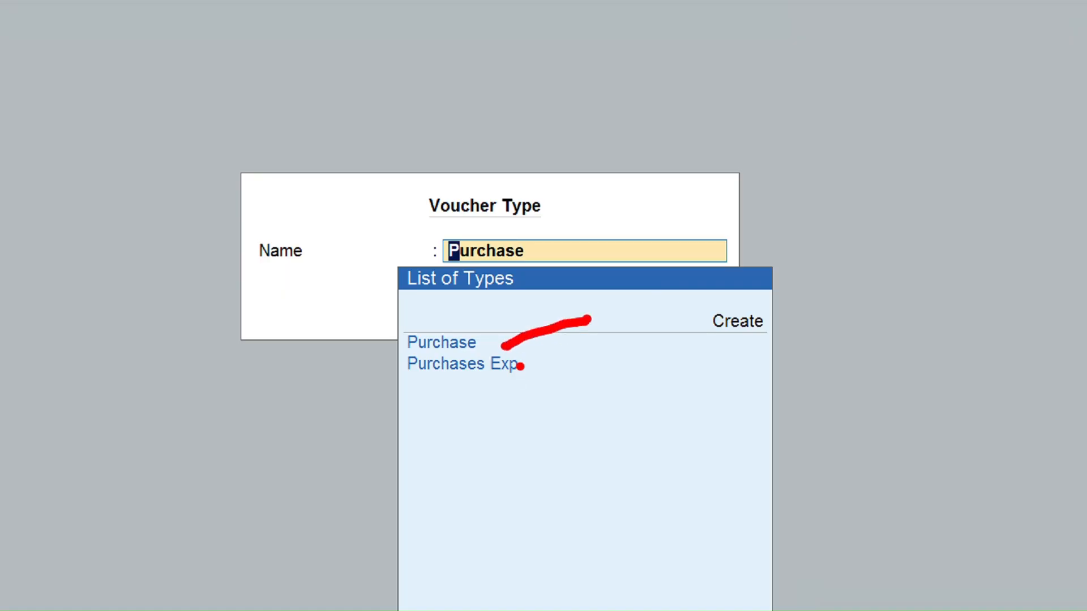
left_click_drag(520, 366, 573, 367)
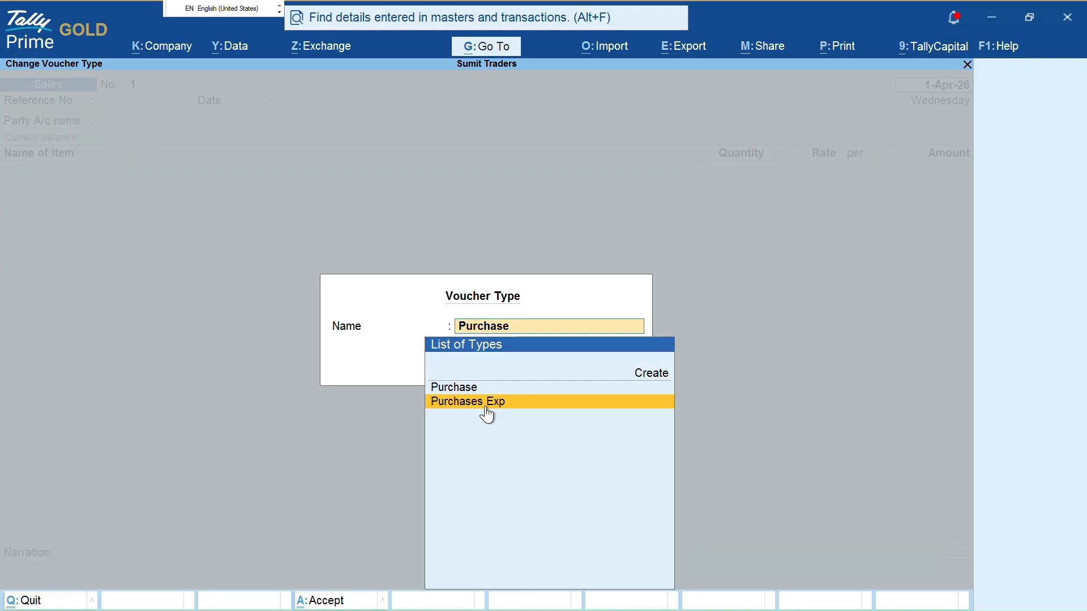
Choose Purchases Exp from the List of Types
left_click(485, 407)
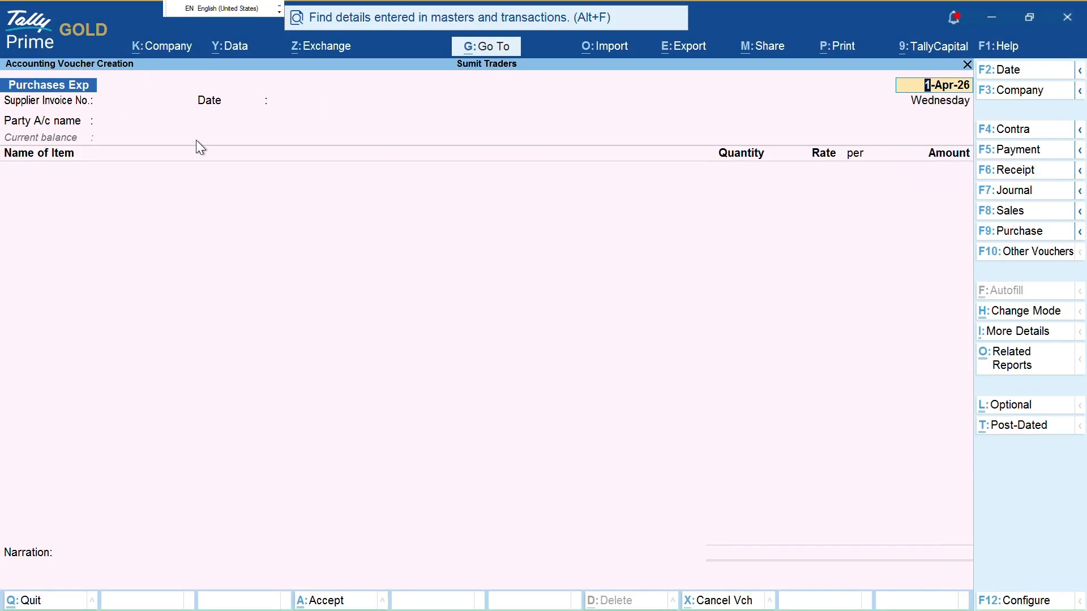
key("ctrl")
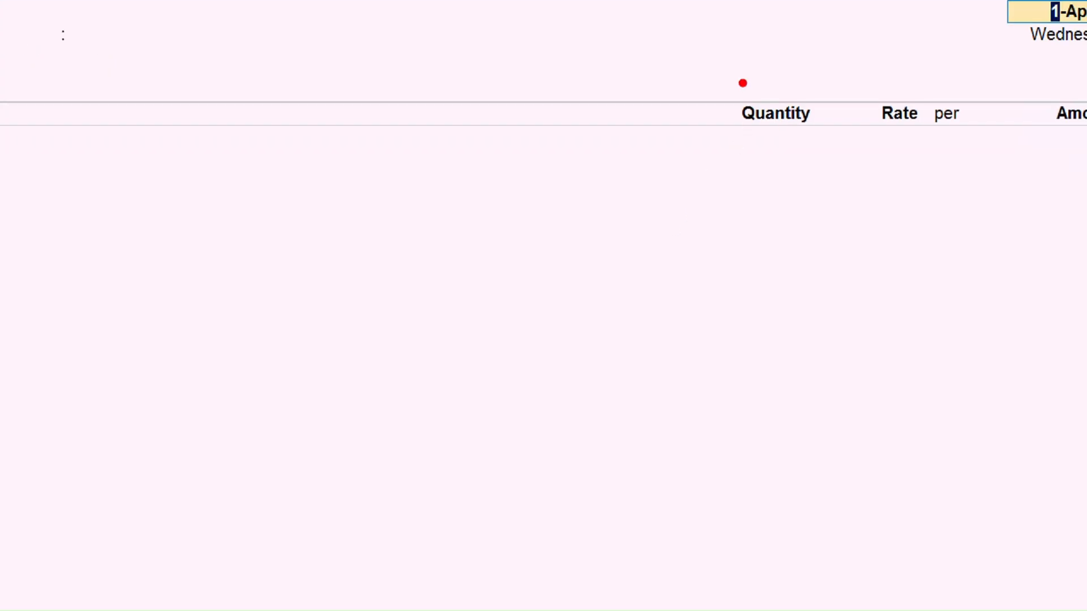
left_click_drag(739, 86, 824, 102)
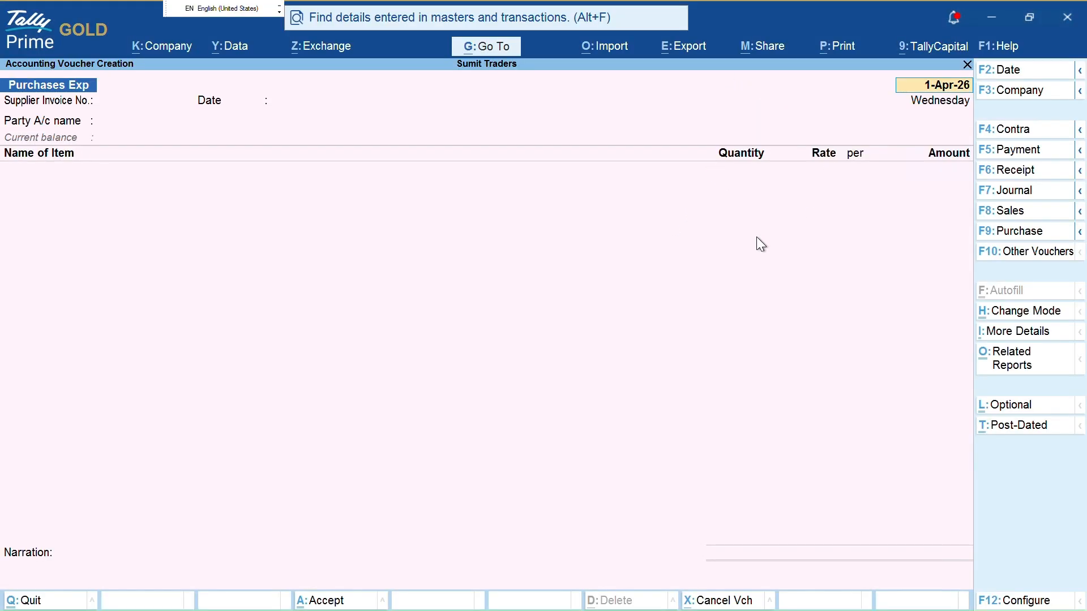
Switch the voucher entry mode to Accounting Invoice, with Particulars, Rate and Amount columns
key("ctrl")
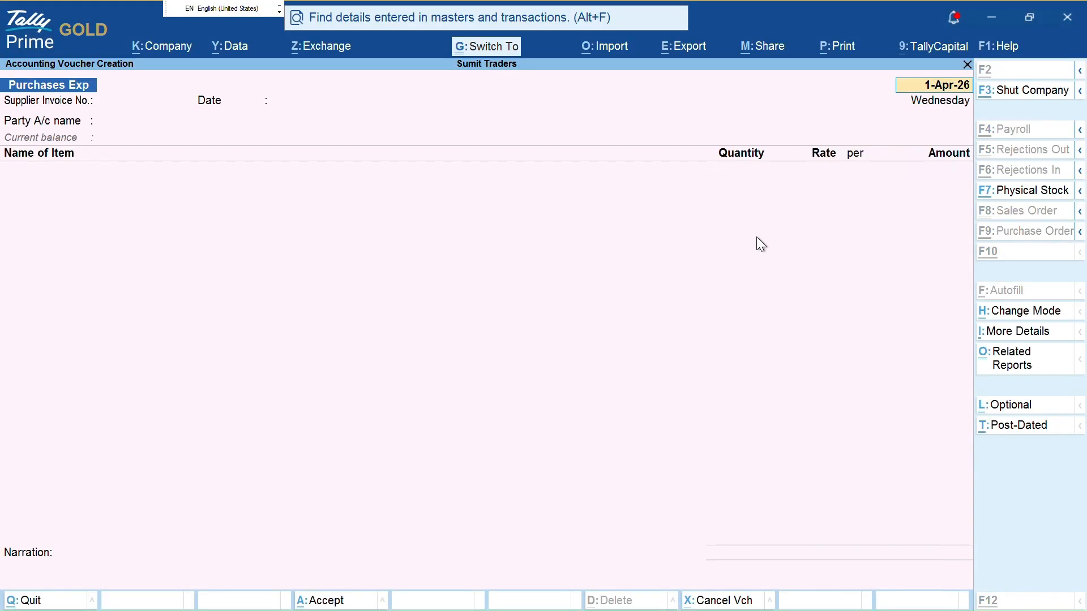
key("ctrl+h")
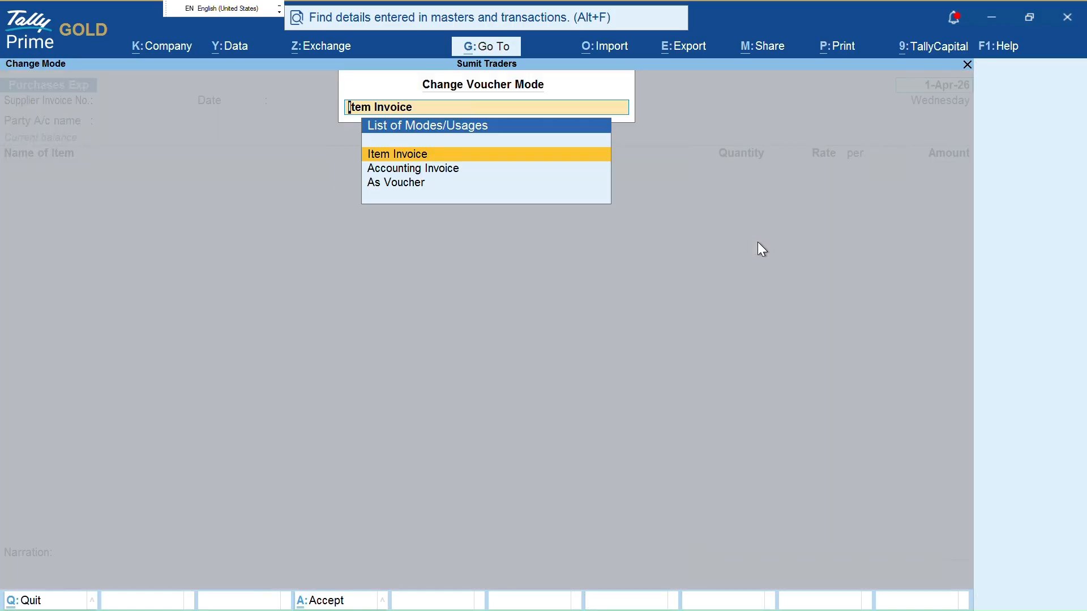
key("Down")
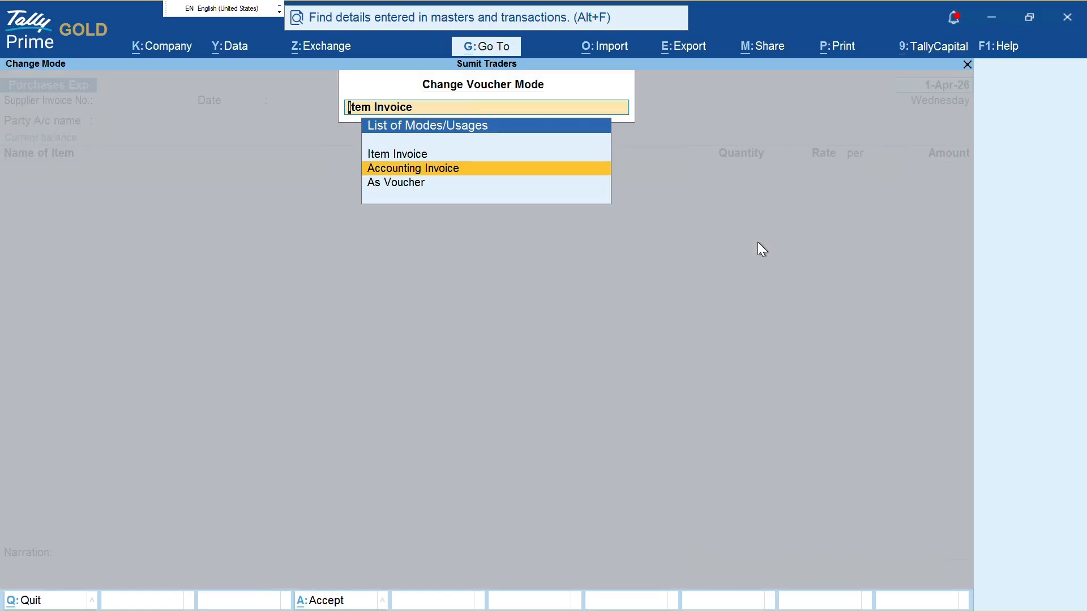
key("Return")
key("ctrl")
key("ctrl+1")
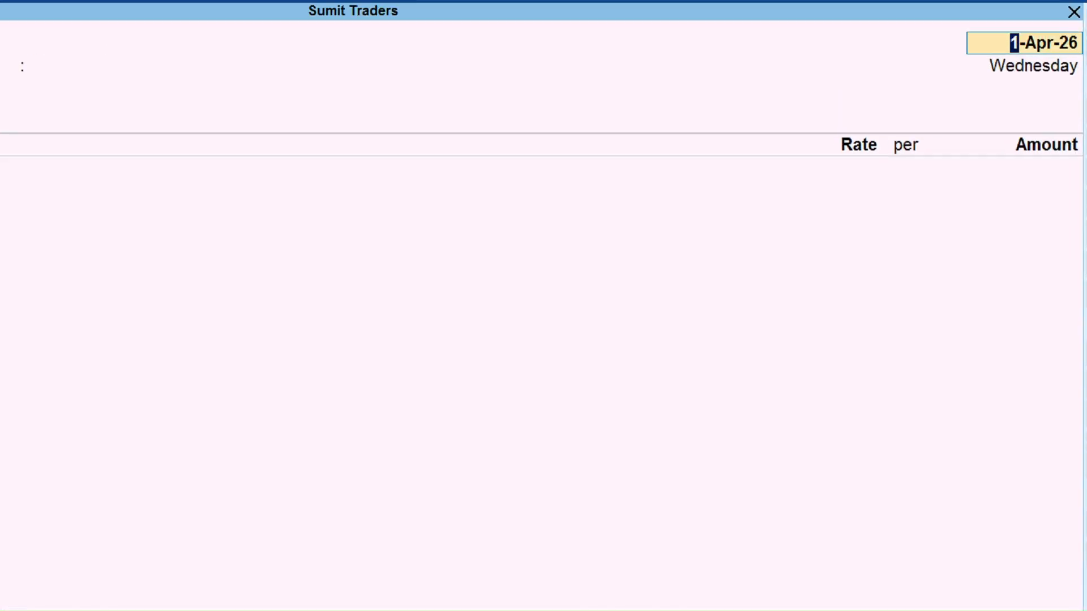
left_click(767, 165)
mouse_move(732, 142)
left_mouse_down()
mouse_move(702, 209)
mouse_move(717, 162)
left_mouse_up()
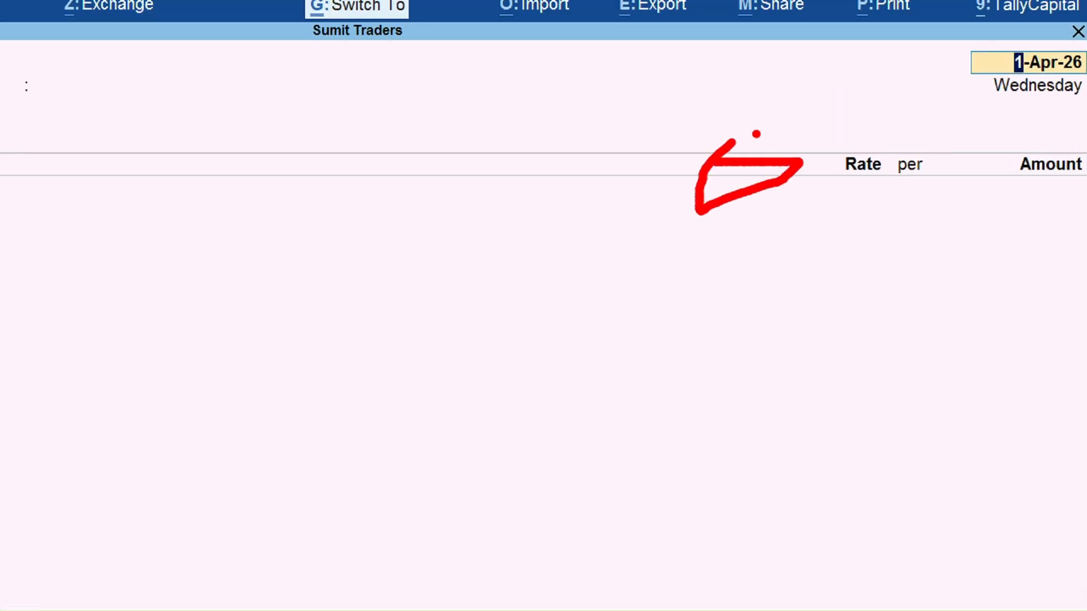
key("Escape")
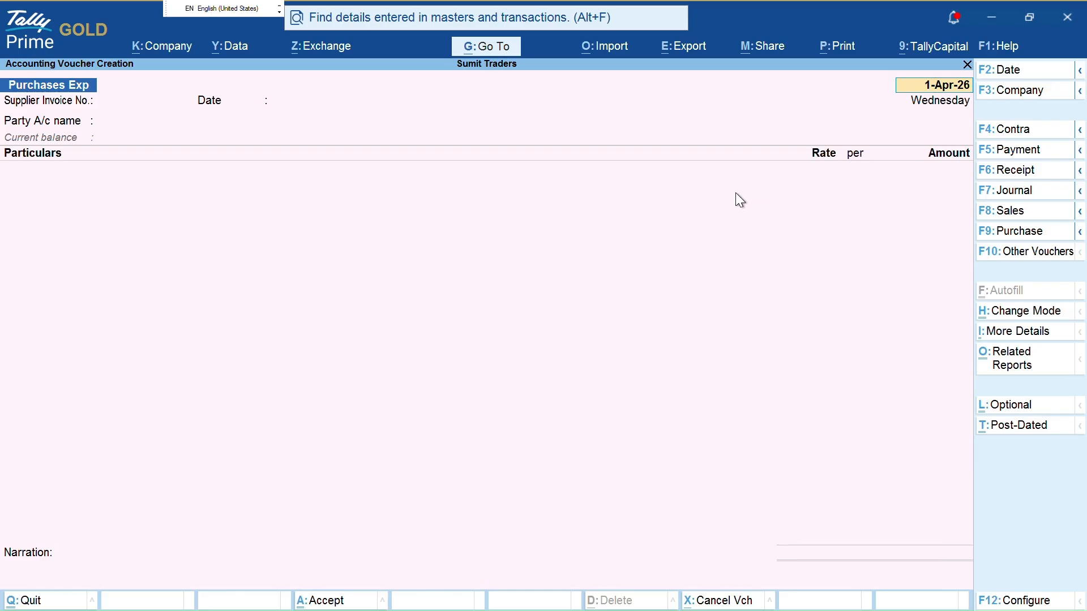
Try the Journal voucher type, then a Purchases Exp voucher
key("F7")
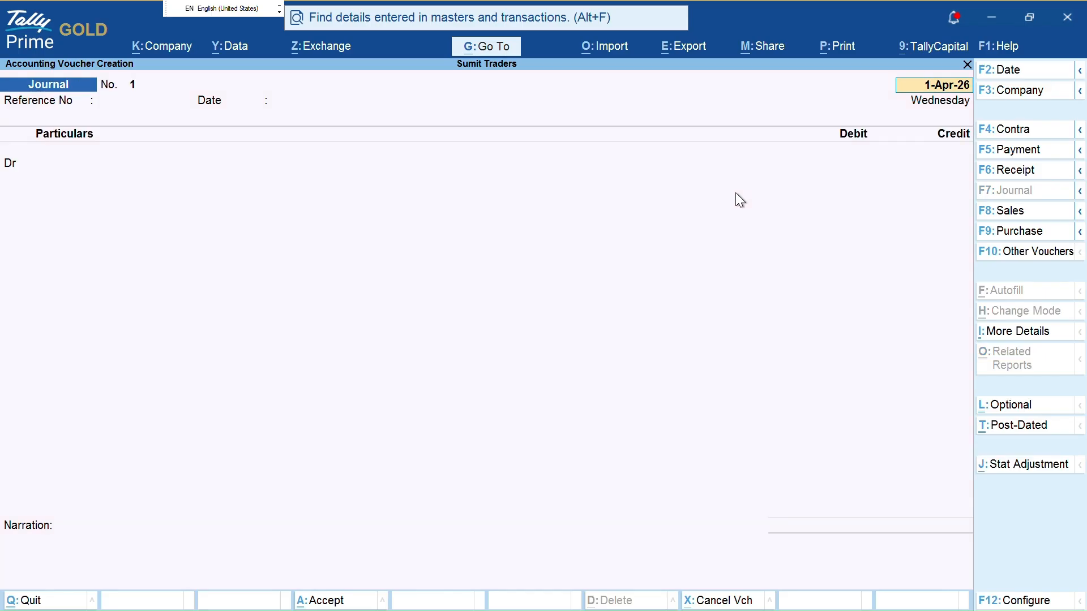
key("F9")
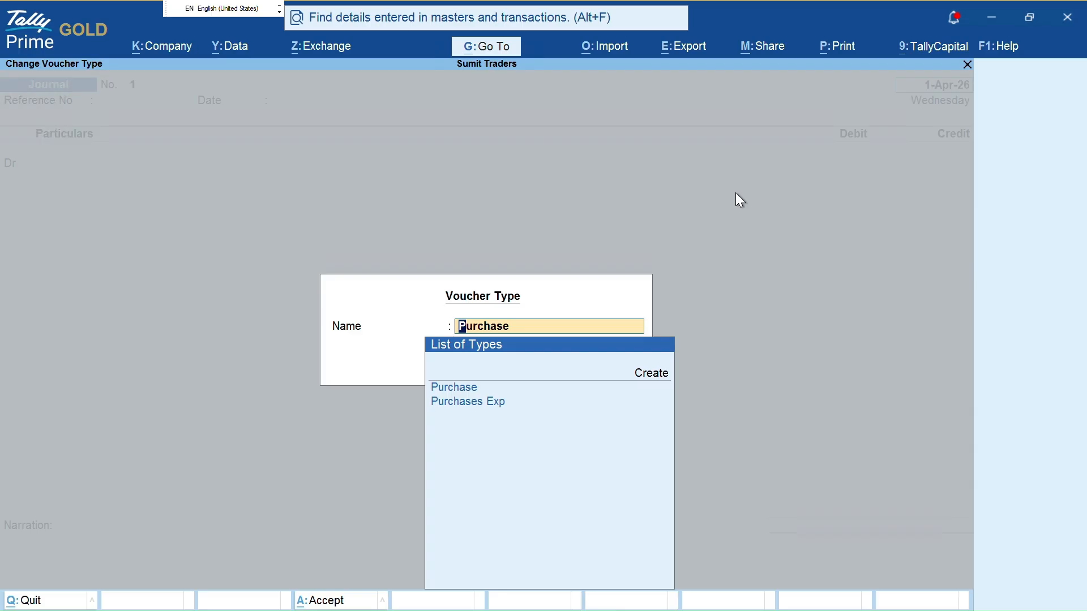
key("Down")
key("Return")
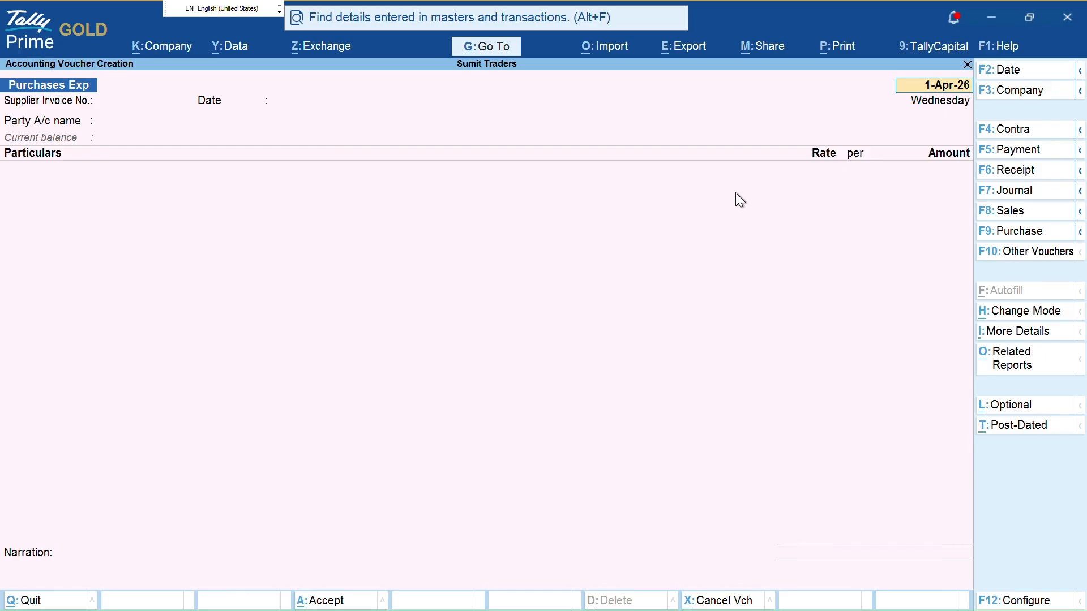
Reopen voucher entry and select the Purchase voucher type
key("Escape")
key("Escape")
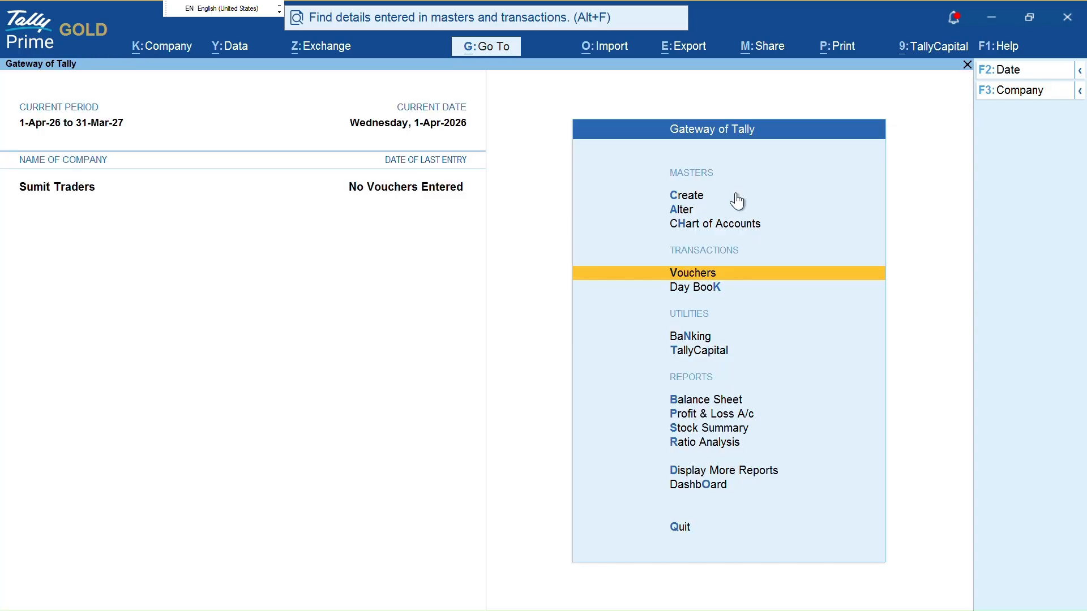
key("Return")
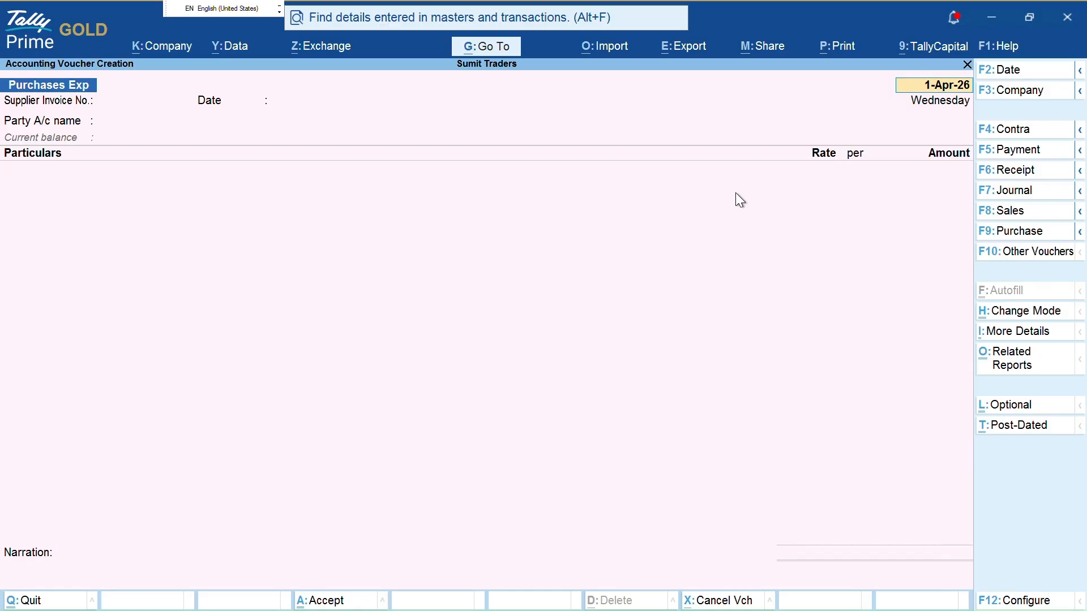
key("F9")
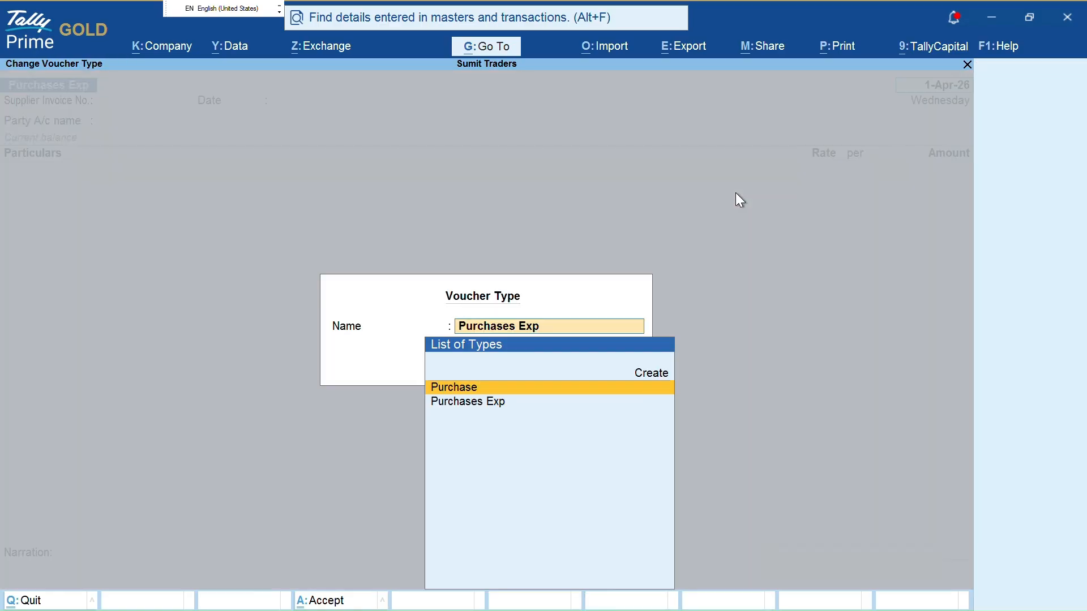
key("Return")
Enter supplier invoice 1 and select Itc Limited as the party account
type("1")
key("Return")
key("Return")
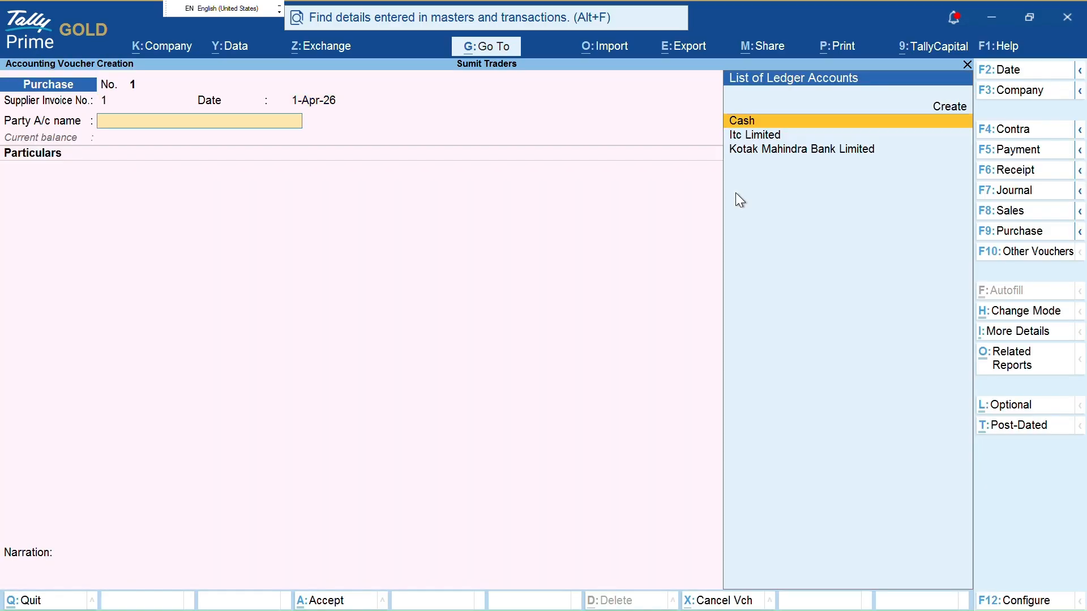
key("Down")
key("Return")
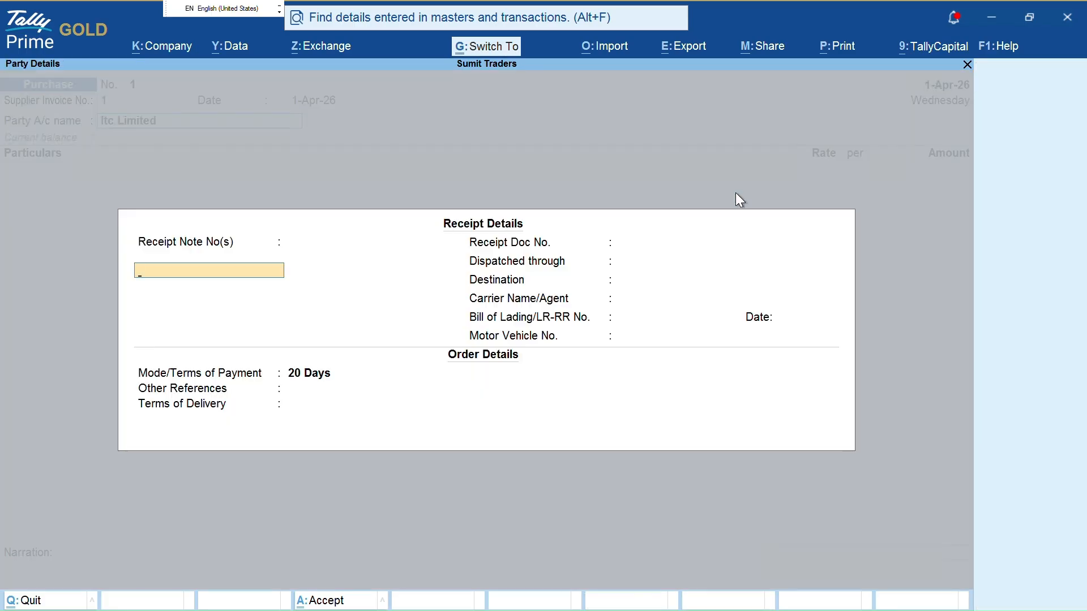
key("Return")
key("alt+c")
Abandon the Item ledger and switch the voucher to Item Invoice mode
type("Item")
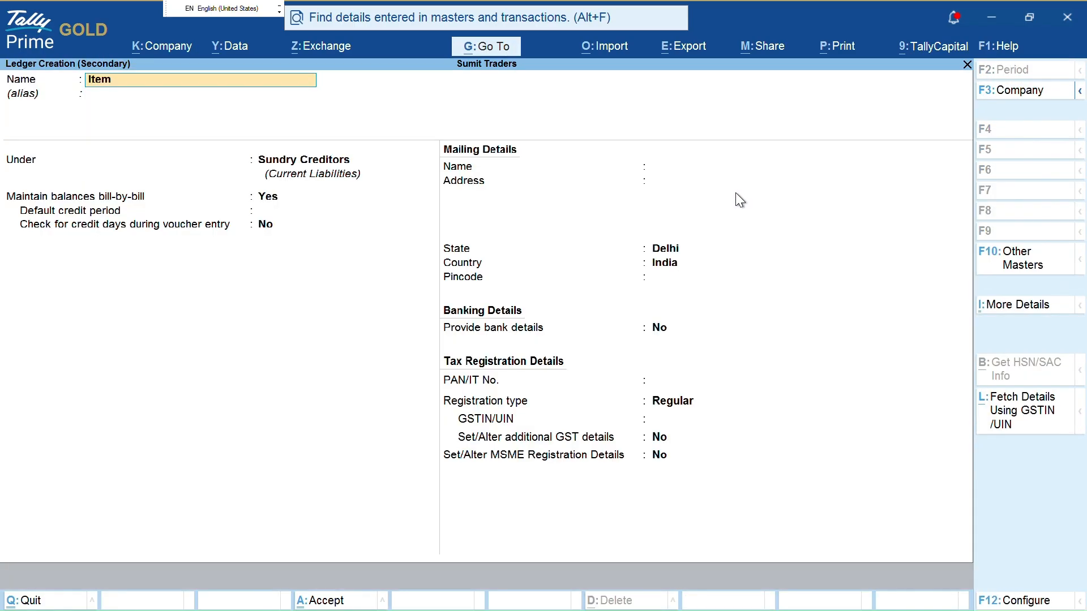
key("Escape")
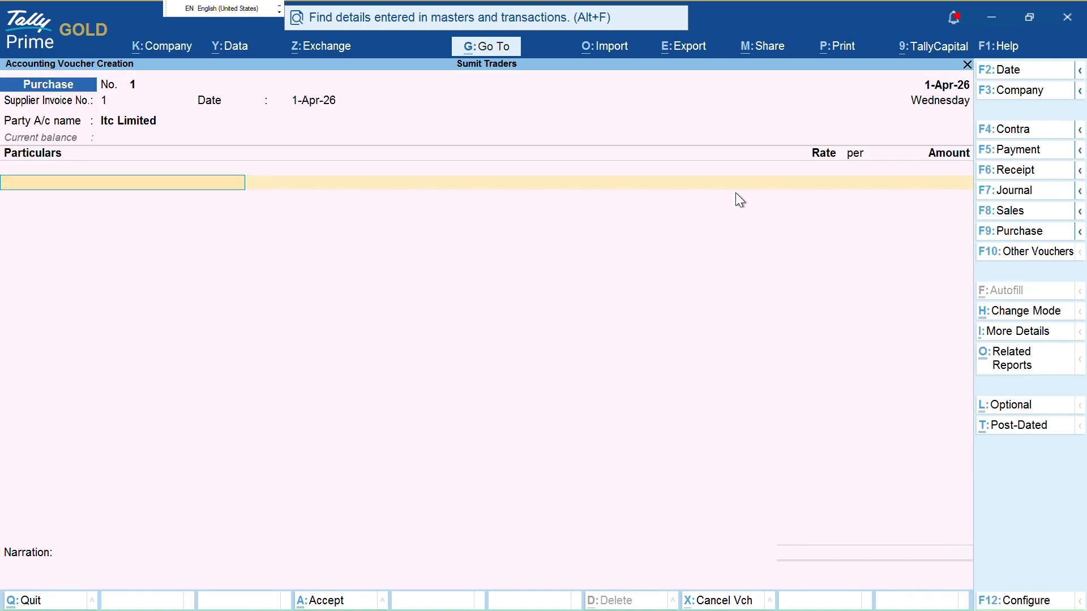
key("ctrl+h")
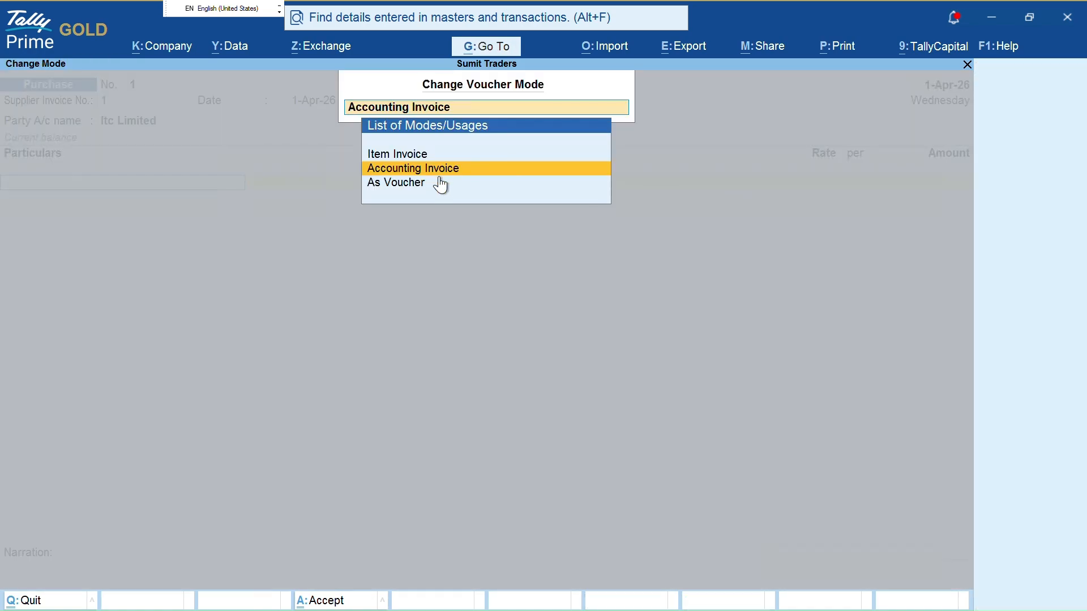
key("Up")
key("Return")
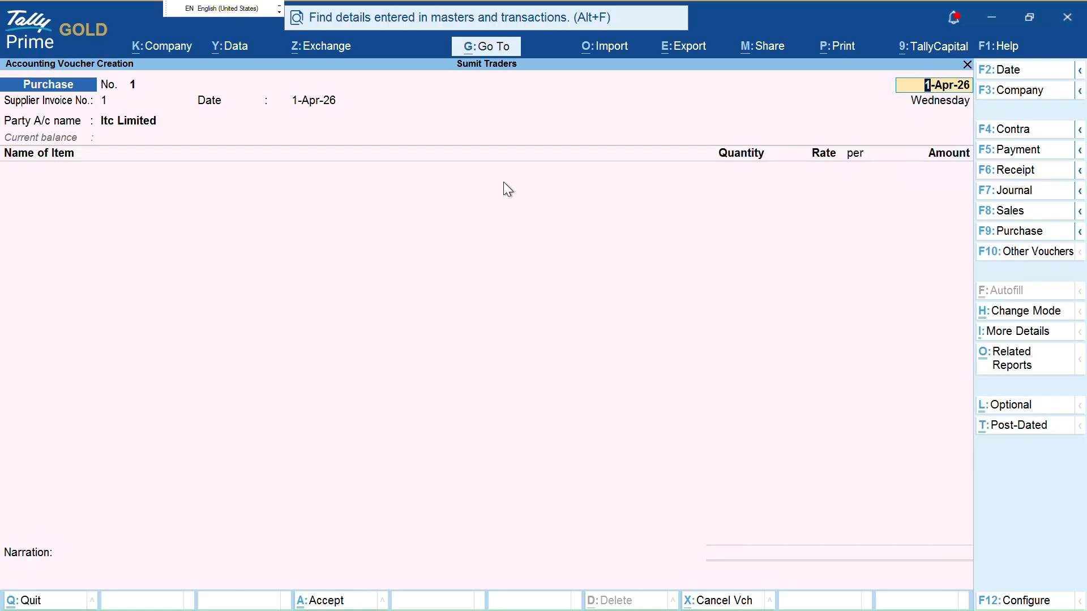
Accept the header and Itc Limited receipt details, and begin a new stock item on the first line
key("Return")
key("Return")
key("Return")
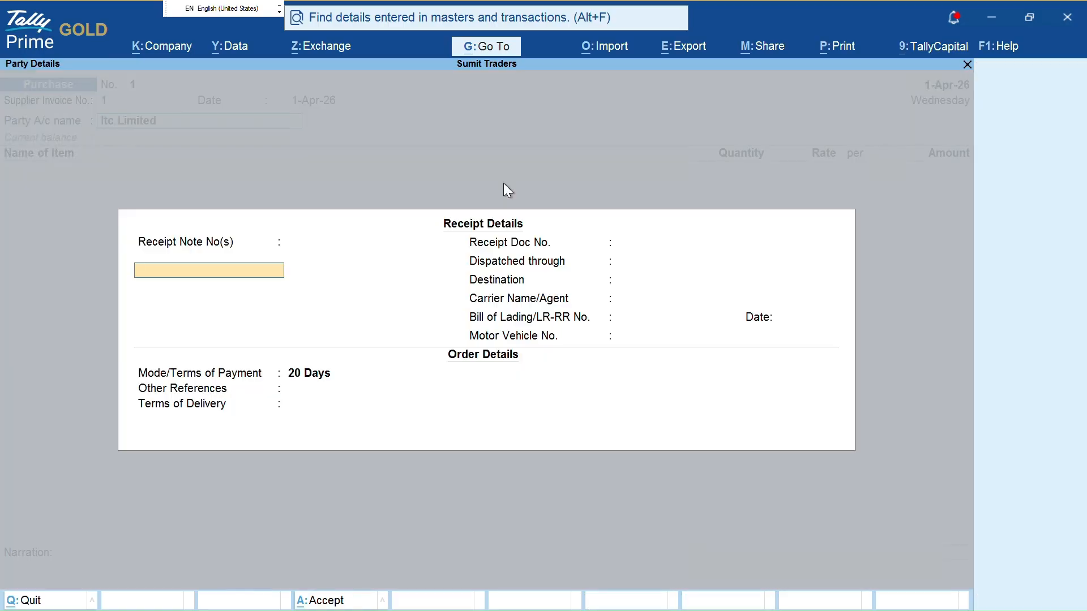
key("Escape")
key("ctrl+a")
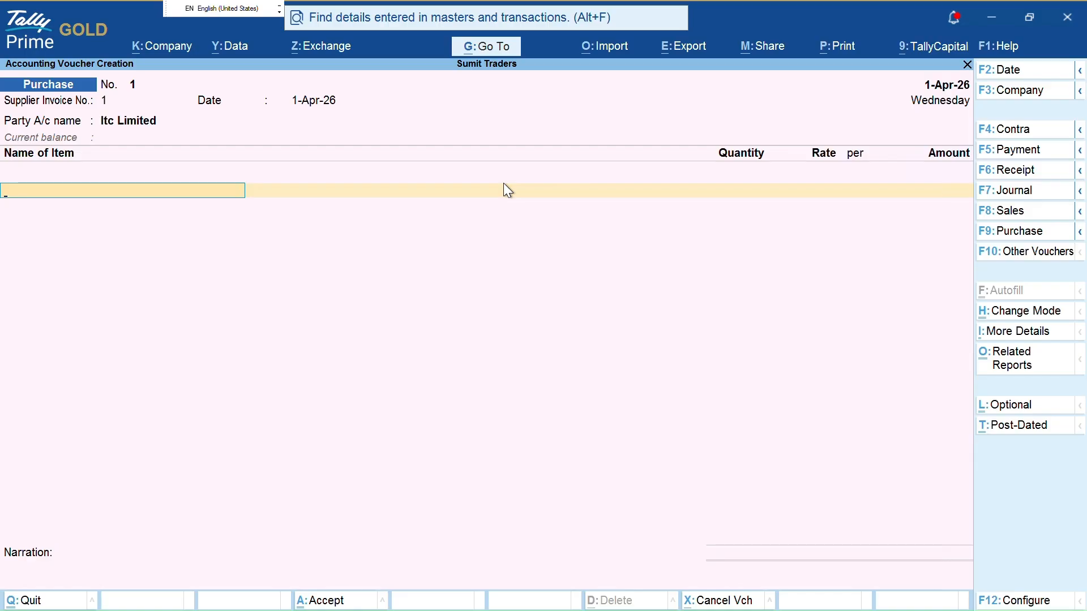
key("alt+c")
Name the stock item Item A and create a new stock group called Item
type("It")
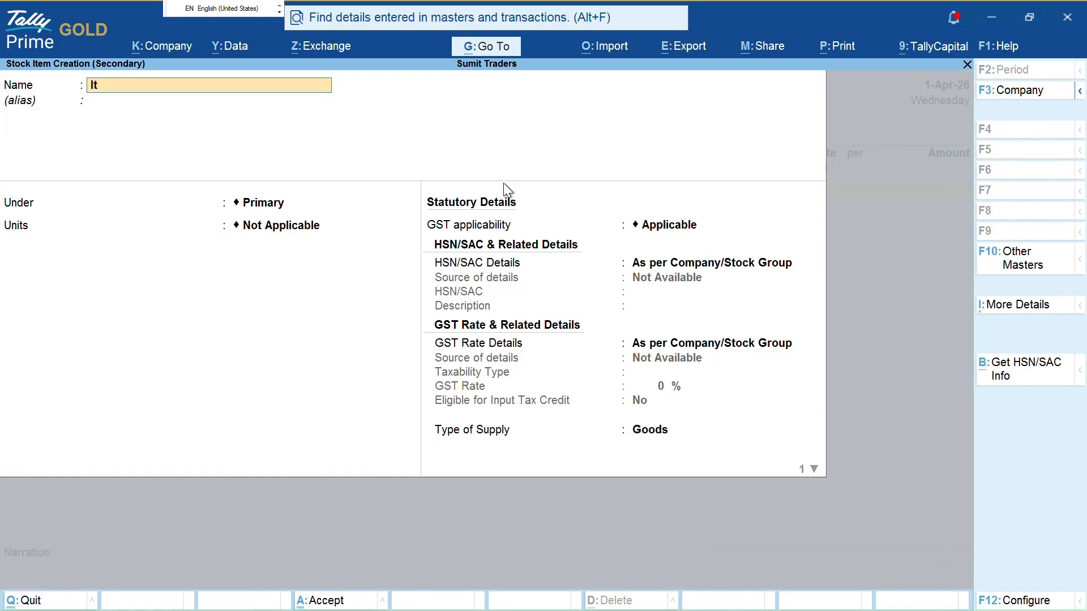
type("em A")
key("Return")
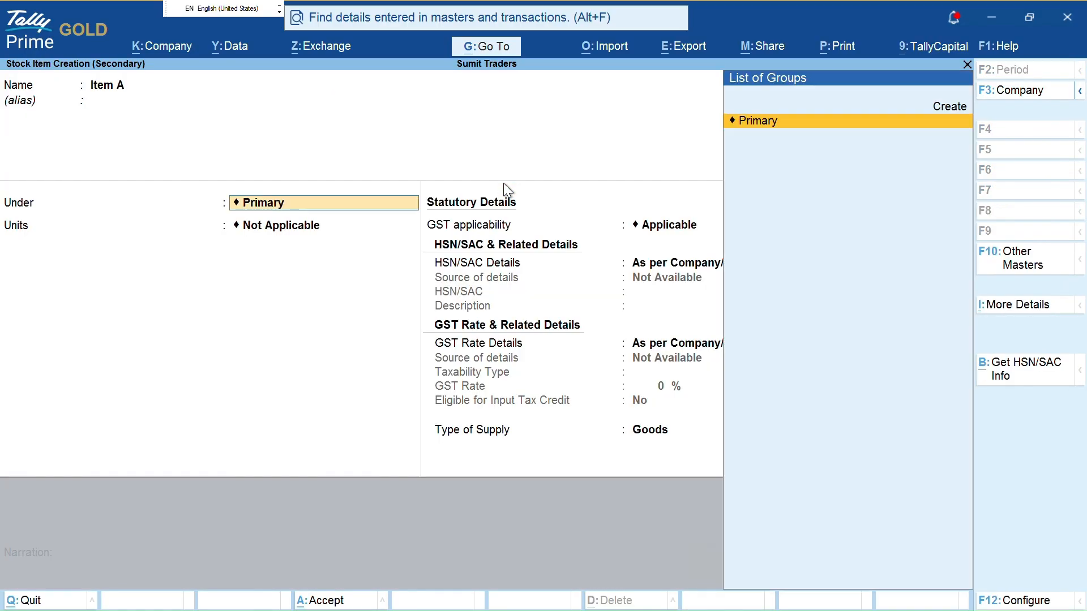
key("alt+c")
type("Item")
key("Return")
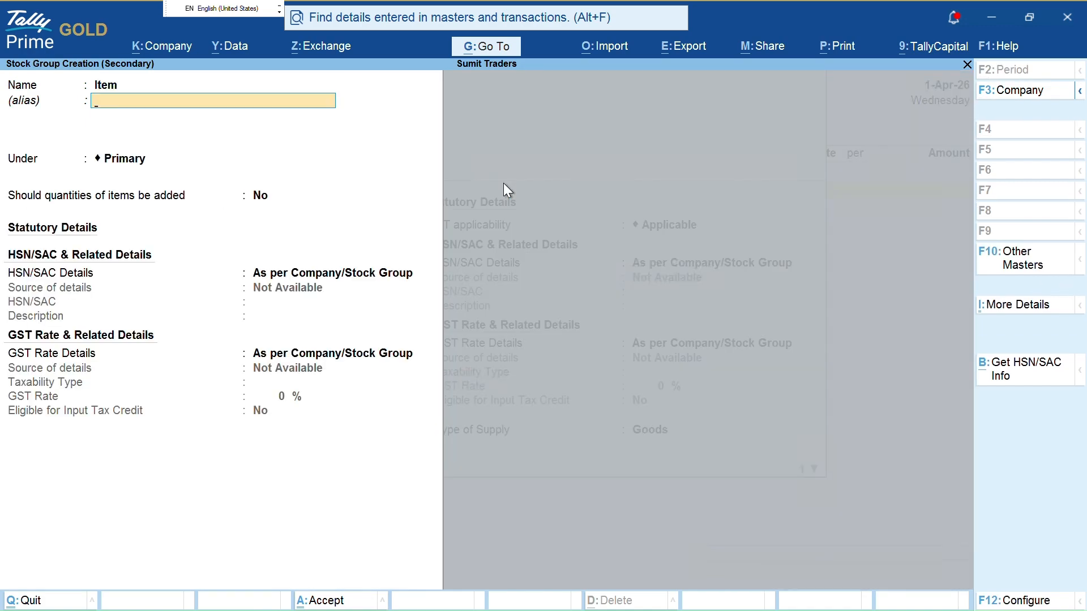
key("ctrl+a")
Create unit pcs with formal name Pieces and UQC PCS-PIECES
key("alt+c")
type("p")
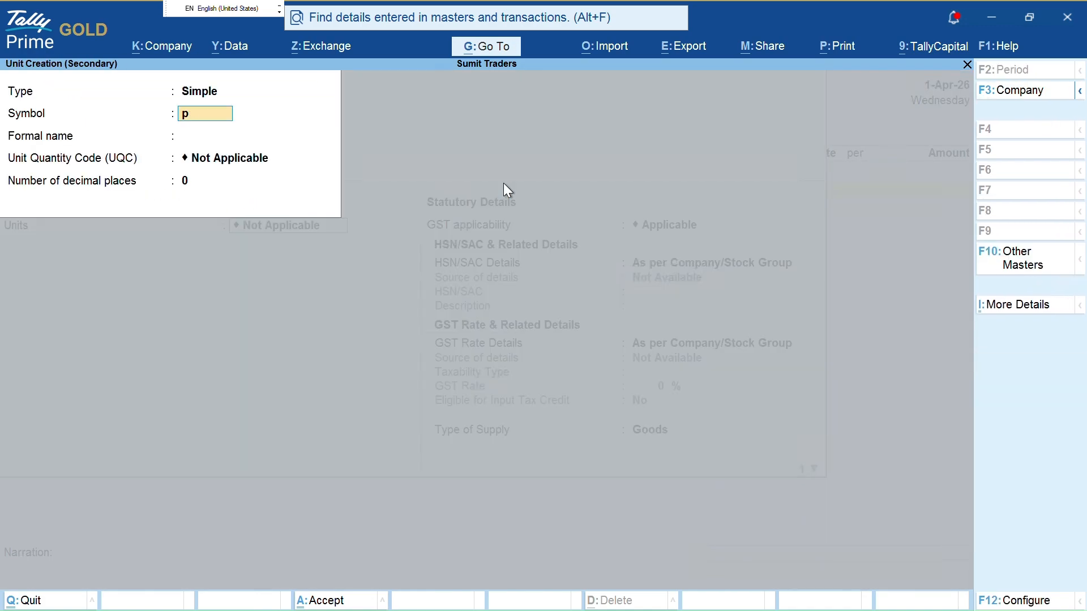
type("cs")
key("Return")
key("BackSpace")
type("cs")
key("Return")
type("[P")
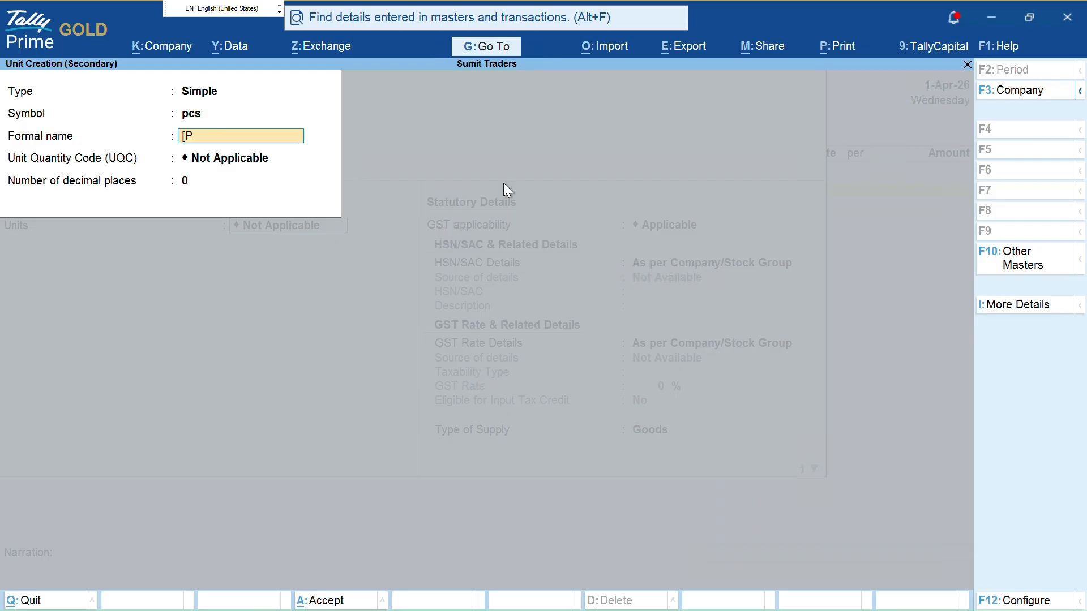
key("BackSpace")
key("BackSpace")
type("Pieces")
key("Return")
type("pc")
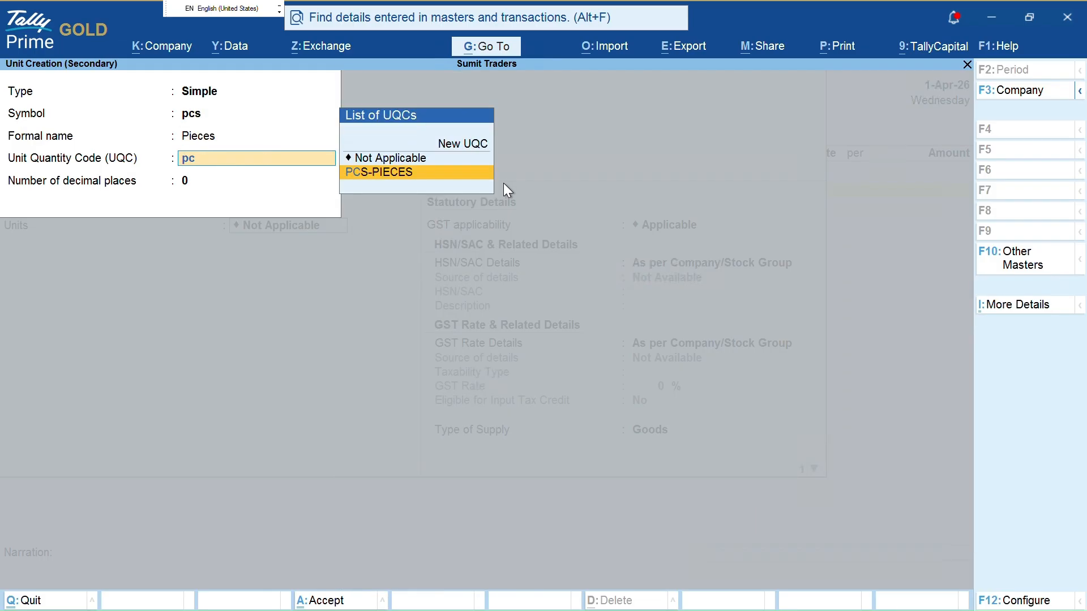
key("Return")
key("ctrl+a")
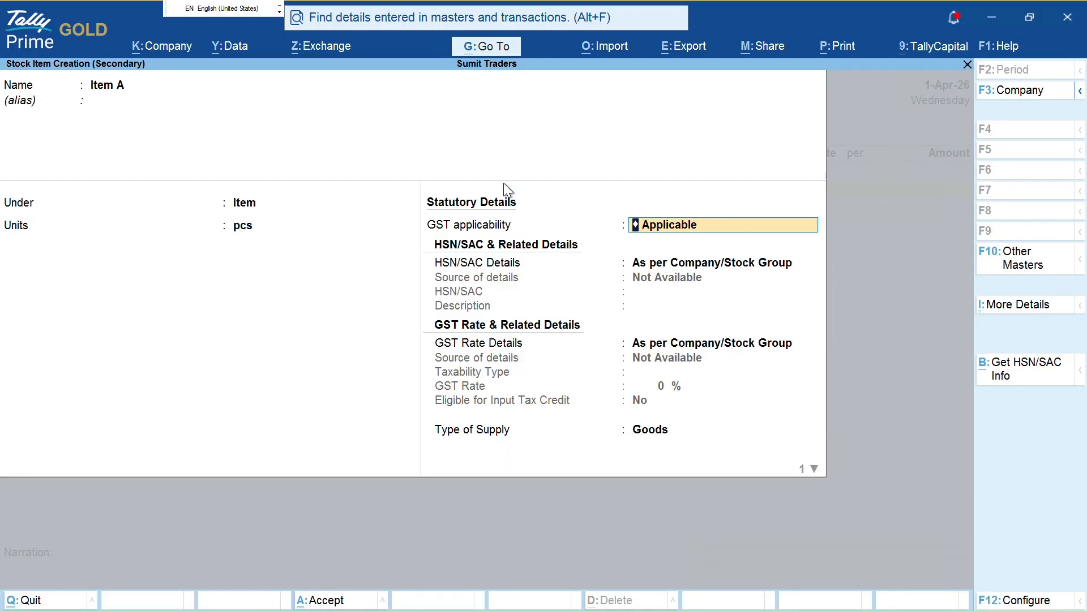
Specify HSN/SAC code 7845 for Item A
key("Return")
key("Down")
key("Return")
type("18")
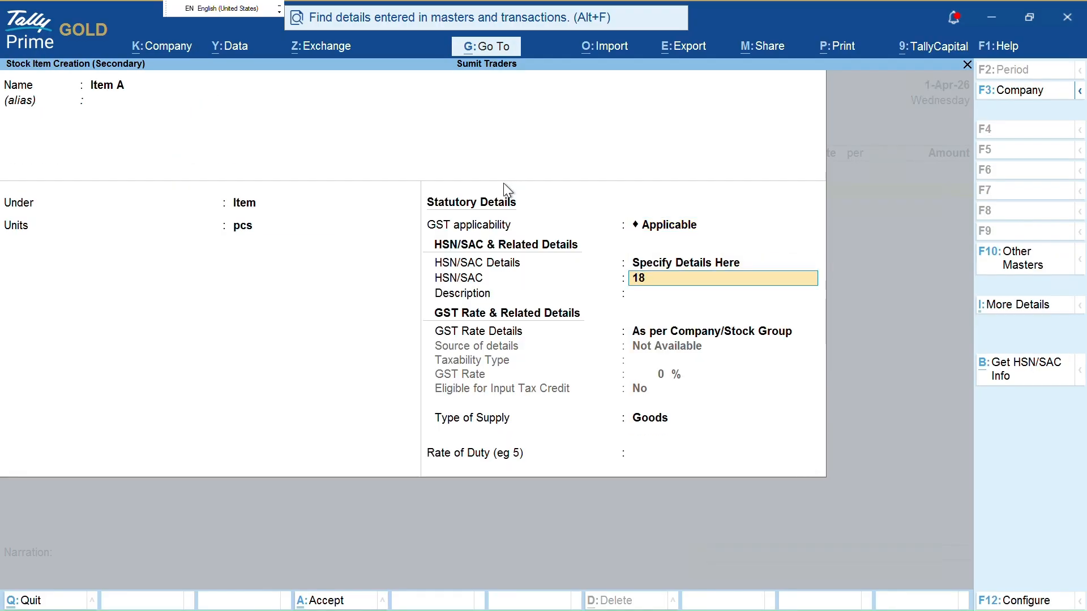
key("BackSpace")
key("BackSpace")
type("7845")
key("Return")
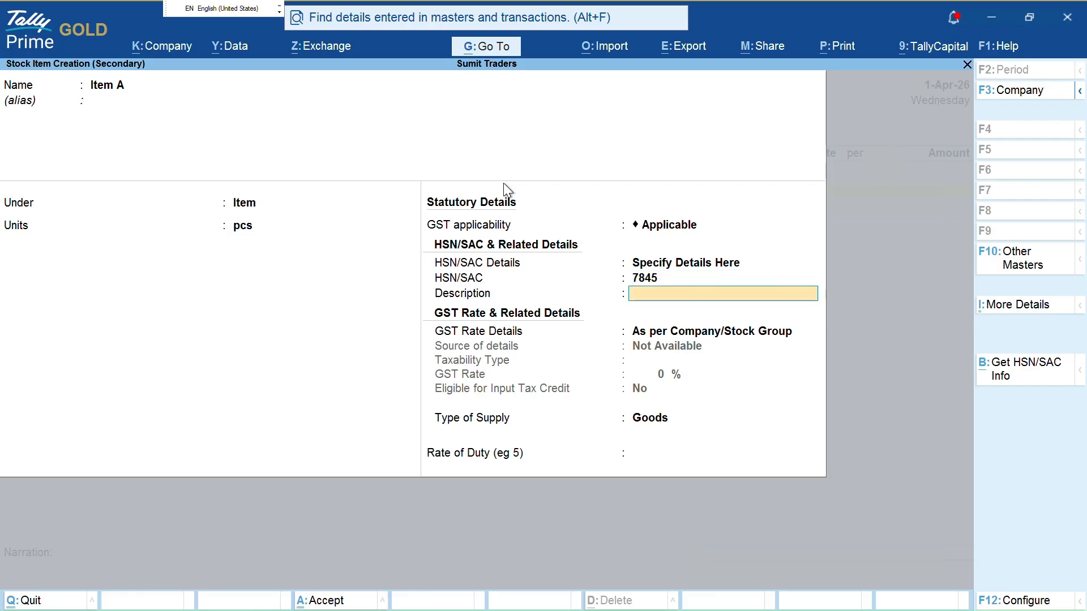
Make Item A taxable at 18% GST, save it, and enter quantity 1 pcs
key("Return")
key("Return")
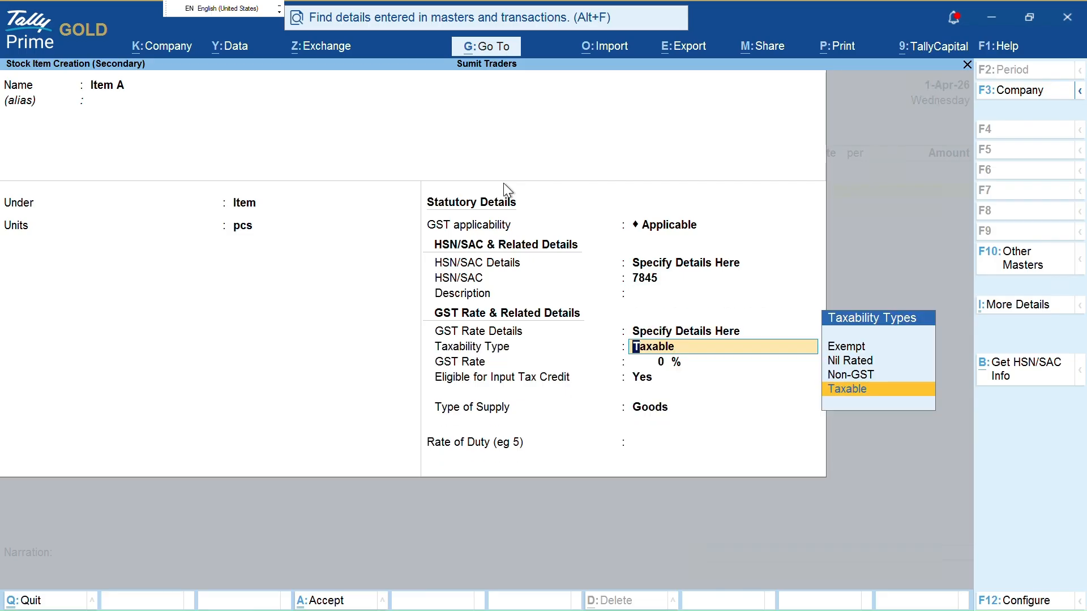
key("Return")
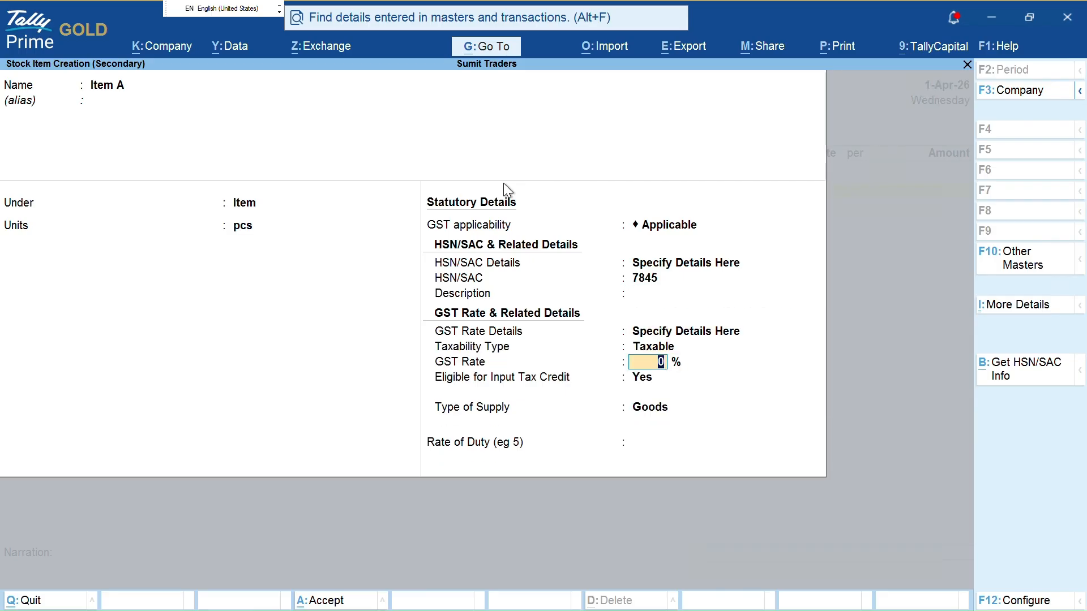
type("5")
key("Return")
key("Return")
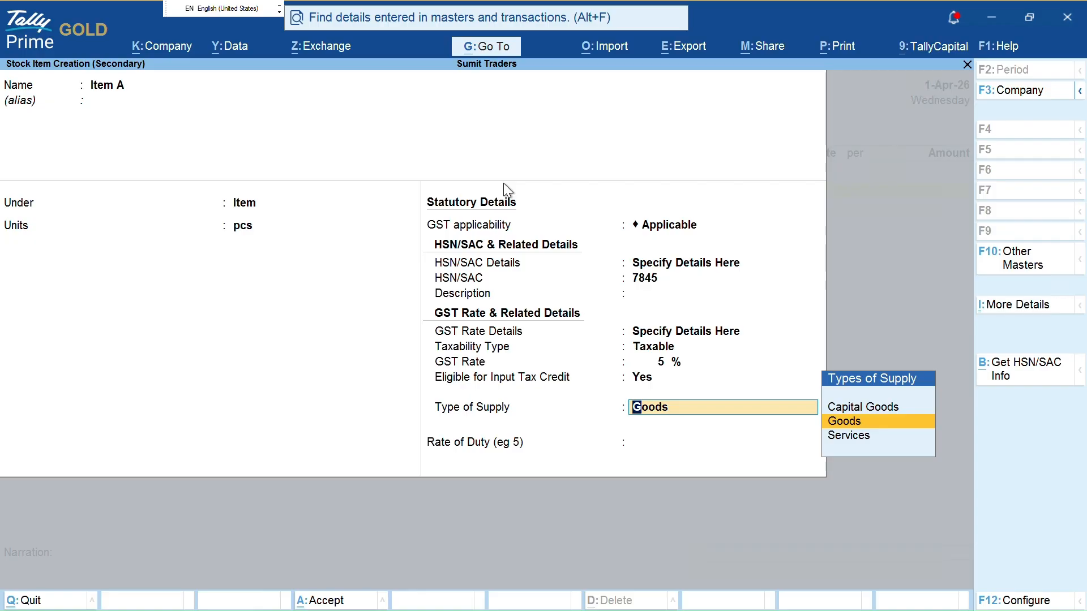
key("BackSpace")
key("BackSpace")
type("10")
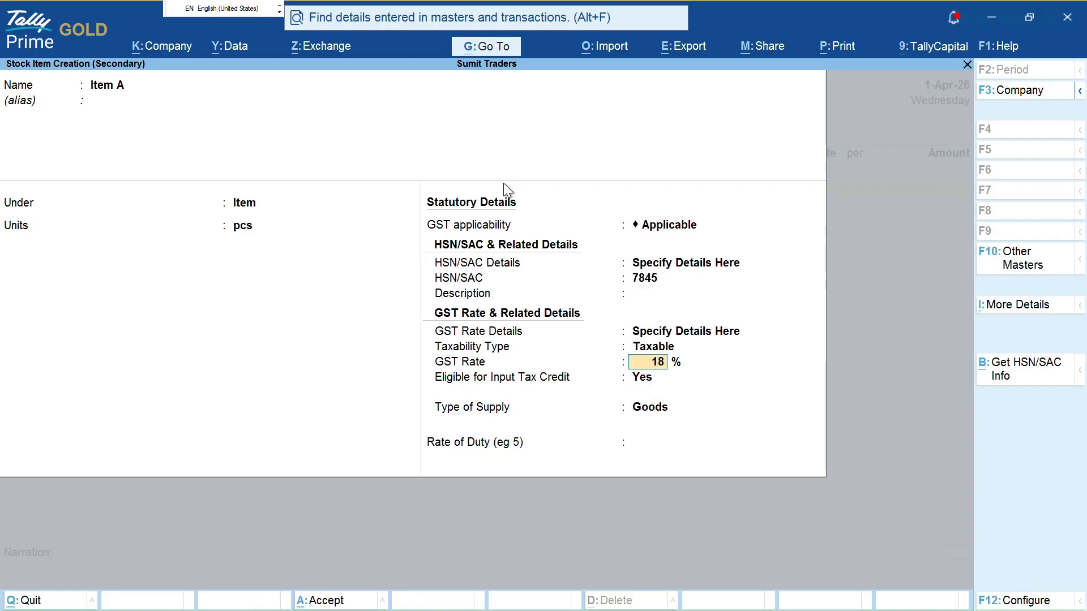
key("Return")
key("Return")
key("ctrl+a")
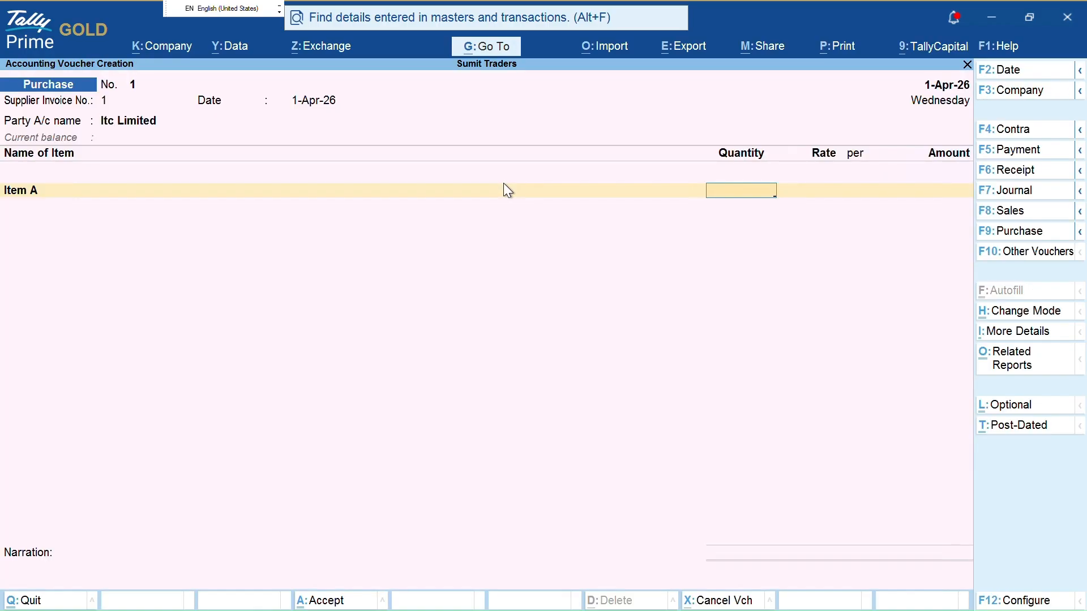
type("1")
key("Return")
Set Item A's rate to 10000 for a 10,000.00 amount
type("1000")
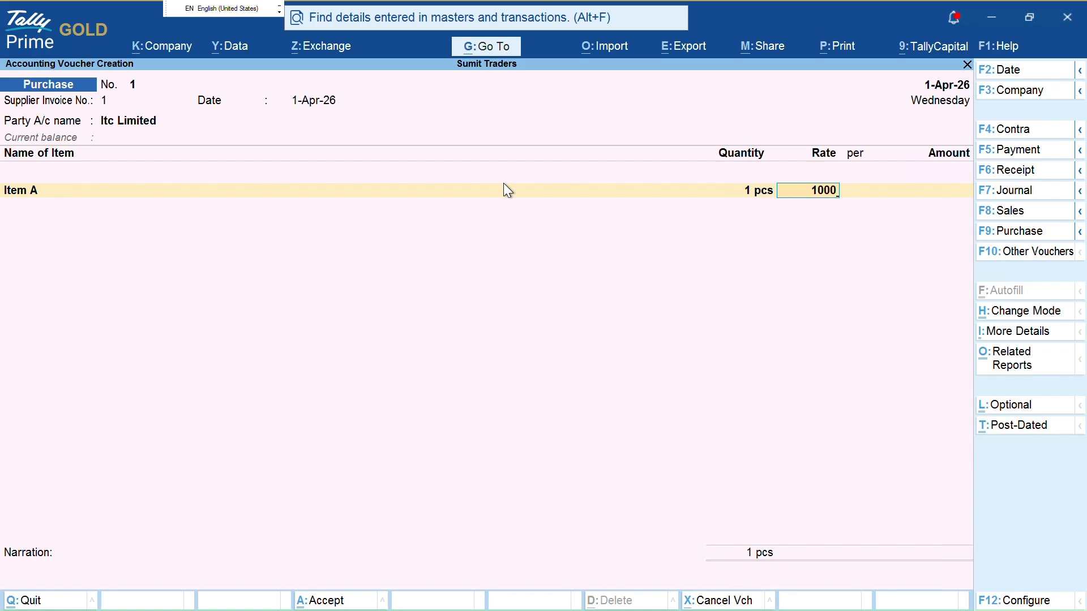
key("Return")
key("BackSpace")
type("10000")
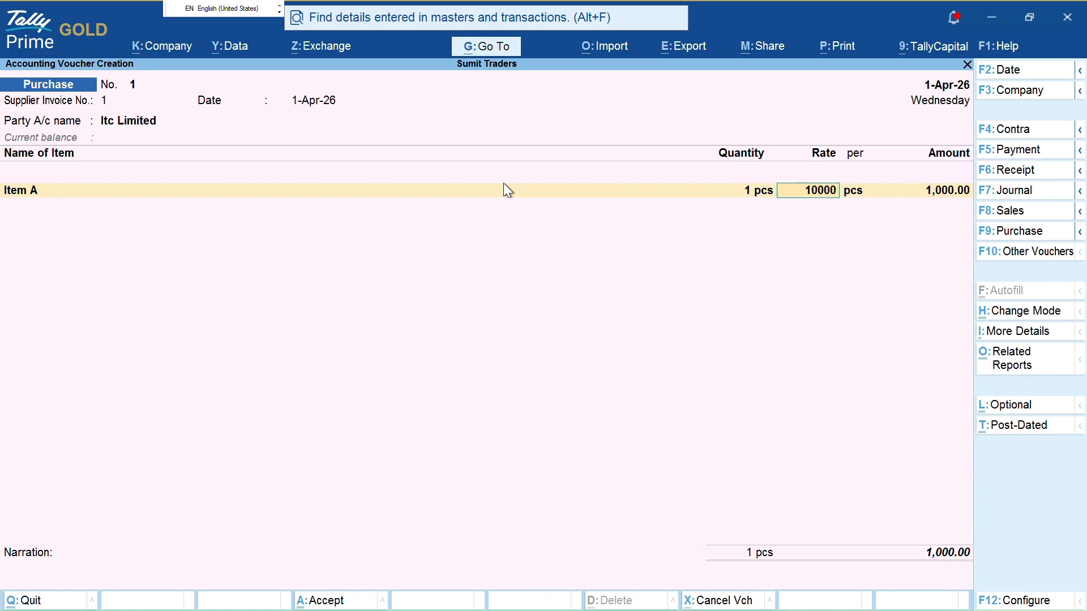
key("Return")
key("Return")
Create a Purchases ledger under the Purchase Accounts group
key("Return")
key("alt+c")
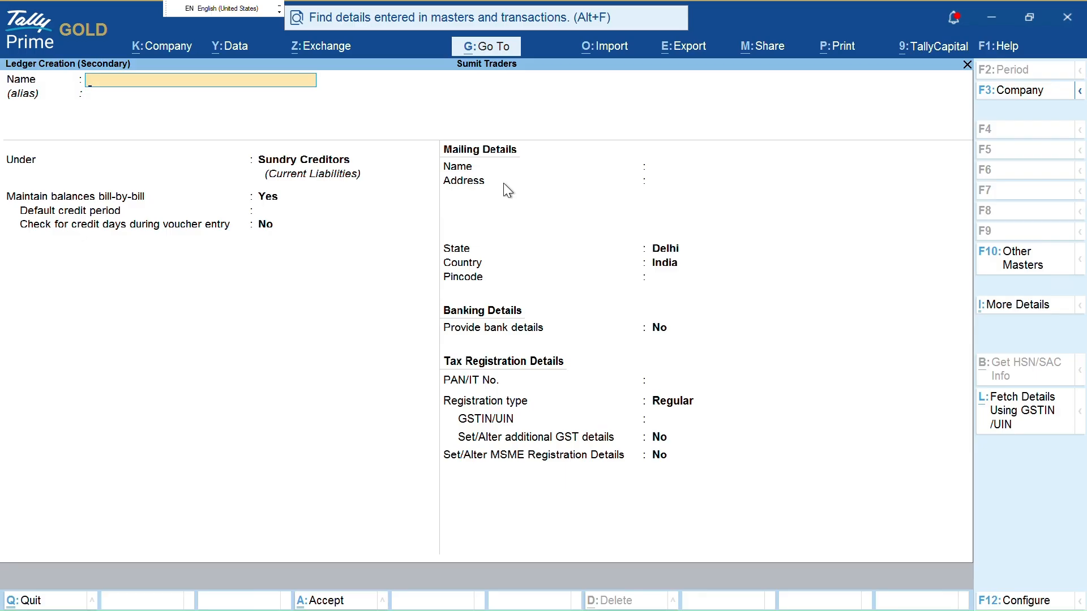
type("Purchases")
key("Return")
type("po")
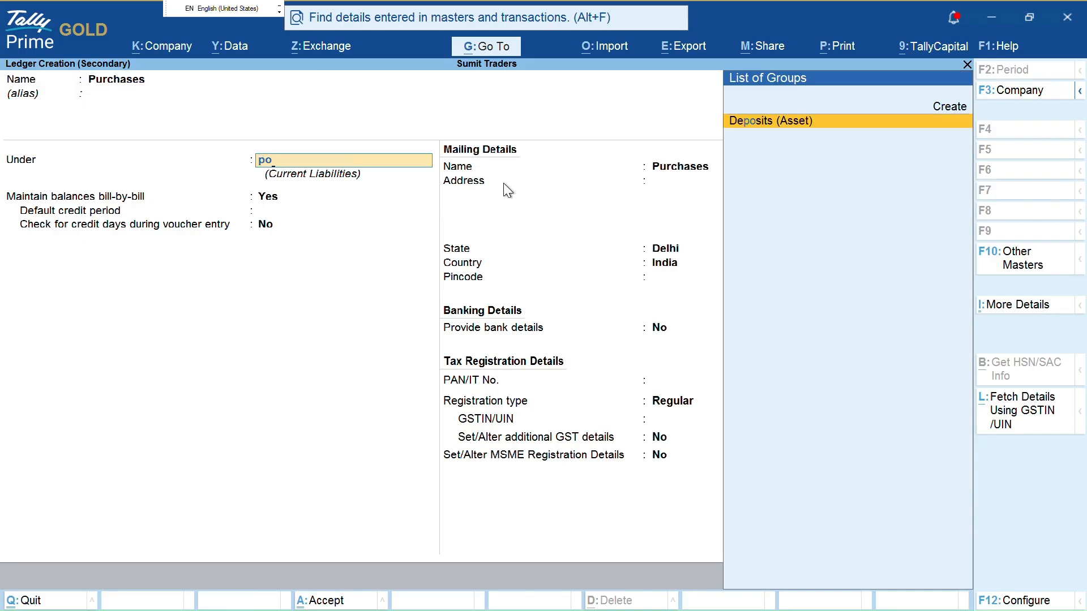
key("BackSpace")
key("BackSpace")
type("pu")
key("Up")
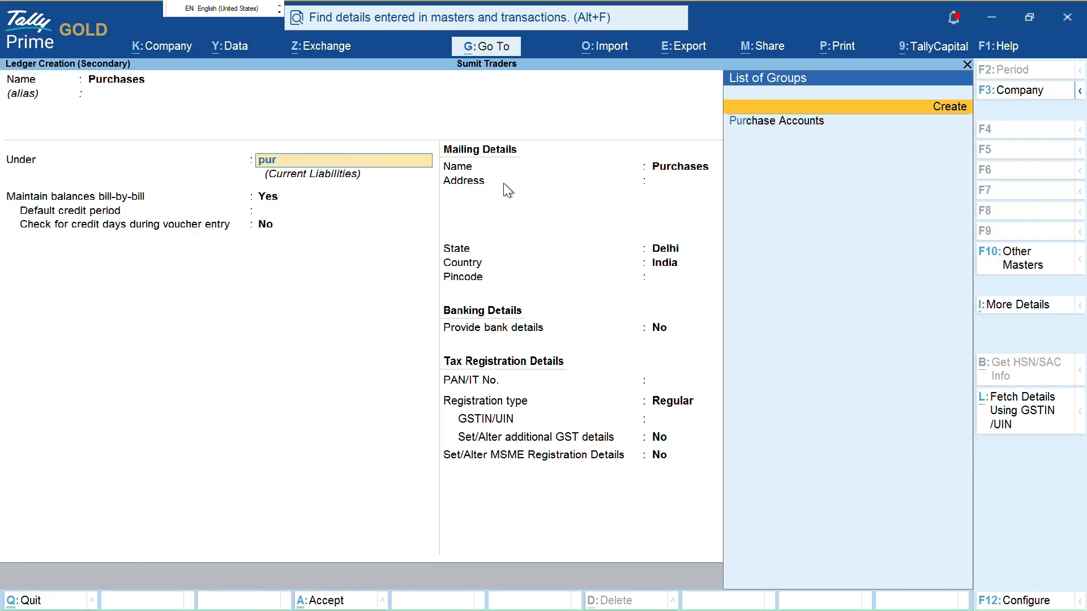
key("Return")
key("ctrl+q")
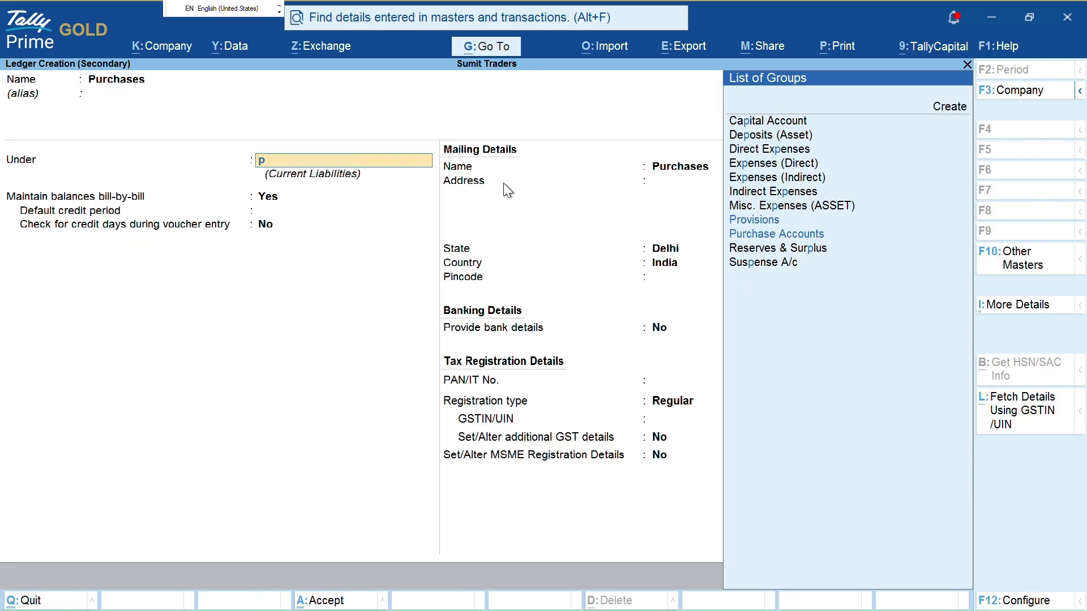
type("r")
key("Return")
key("Return")
key("Return")
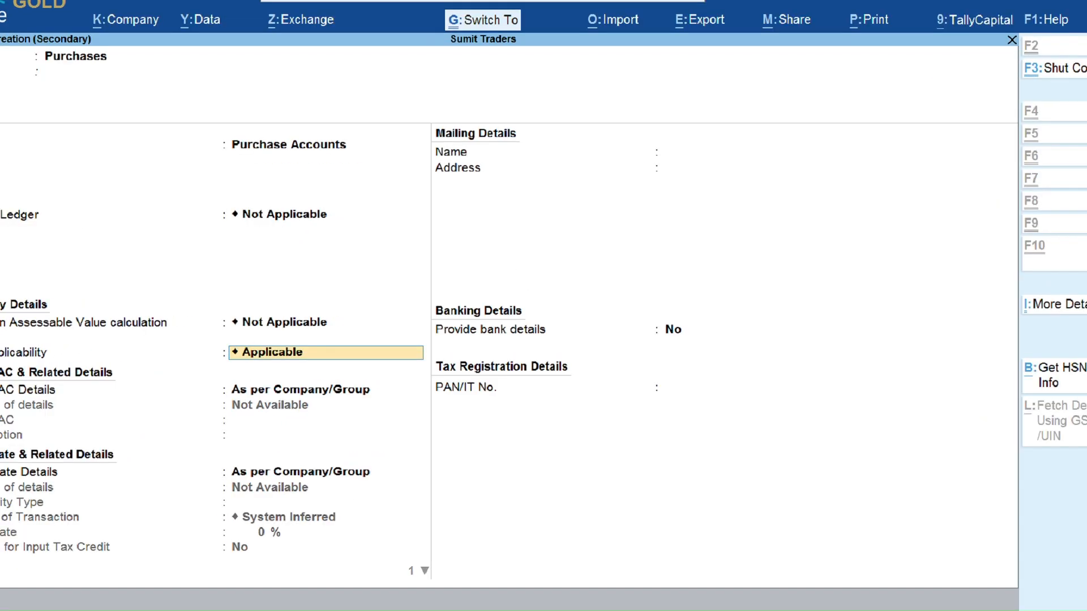
Mark GST applicable, save the Purchases ledger, and accept Item A's GST rate details
mouse_move(222, 377)
left_mouse_down()
mouse_move(237, 466)
mouse_move(350, 420)
left_mouse_up()
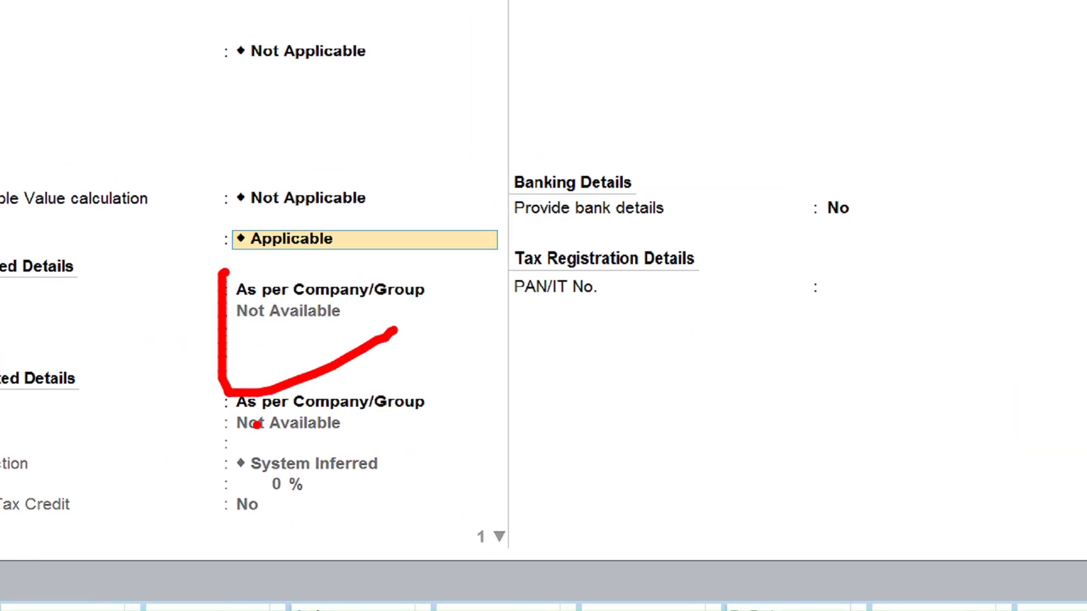
mouse_move(229, 395)
left_mouse_down()
mouse_move(213, 511)
mouse_move(368, 483)
left_mouse_up()
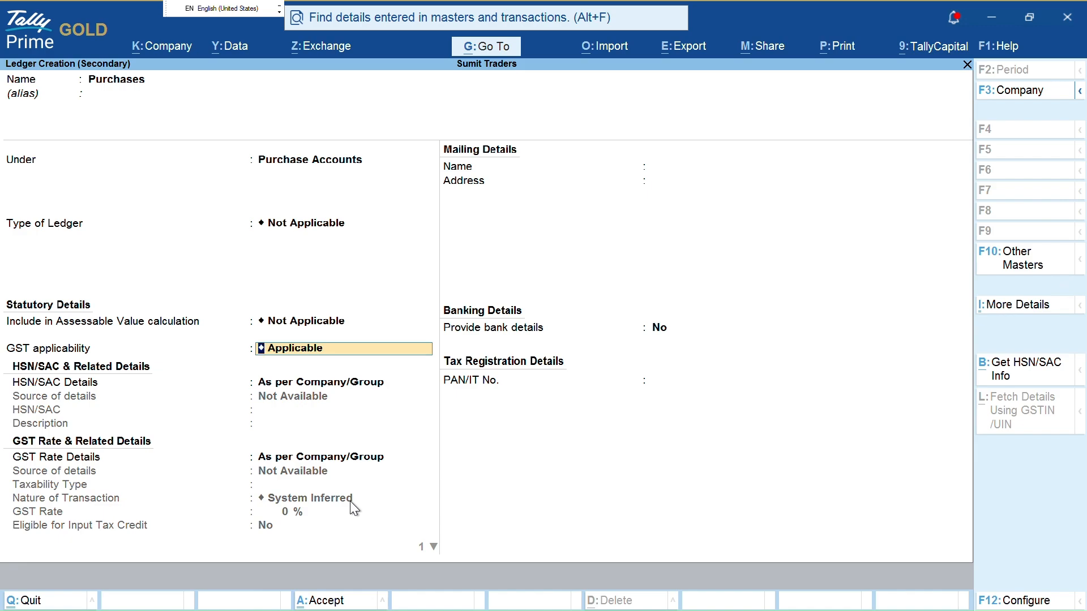
key("Return")
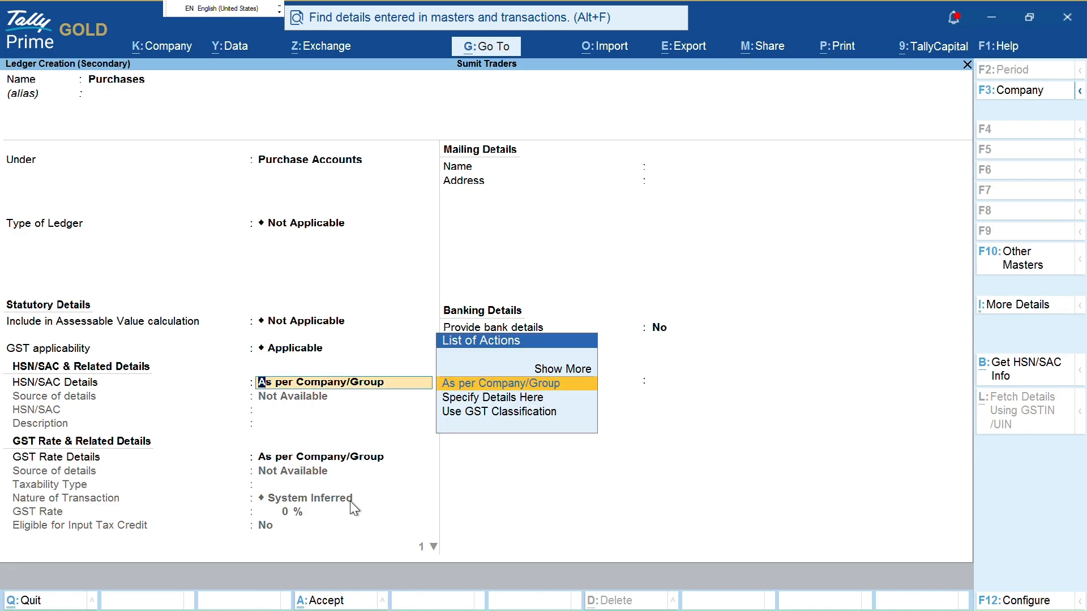
key("Return")
key("Return")
key("Return")
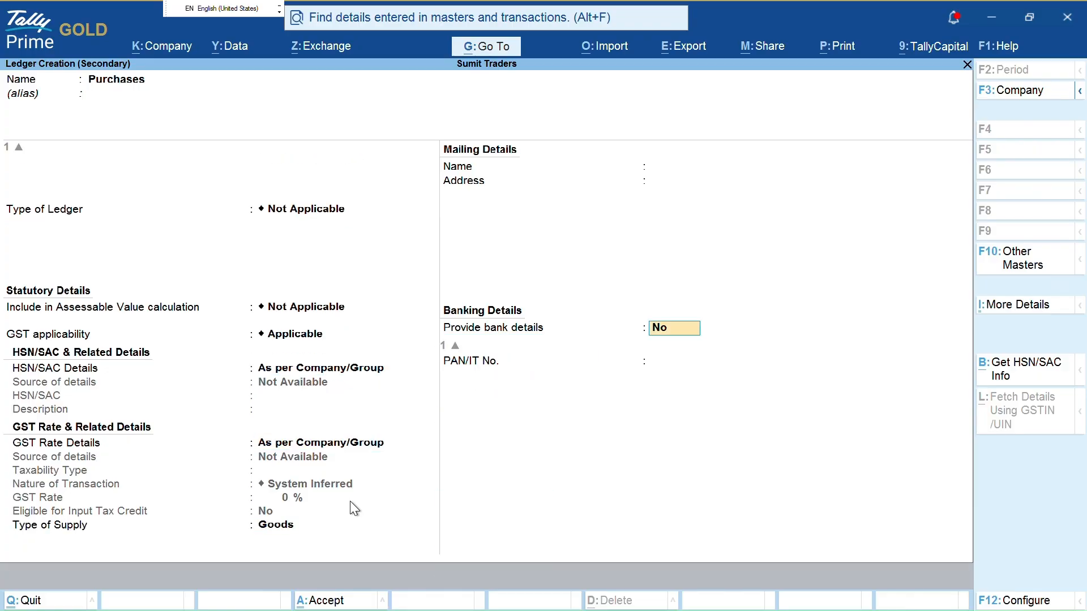
key("ctrl+a")
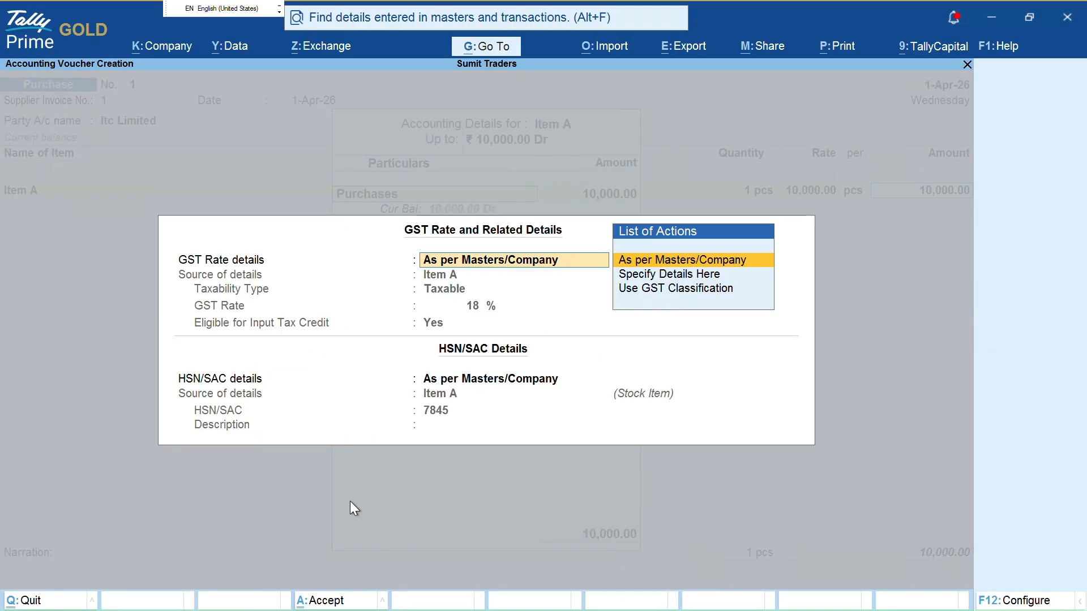
key("Return")
key("Return")
key("Return")
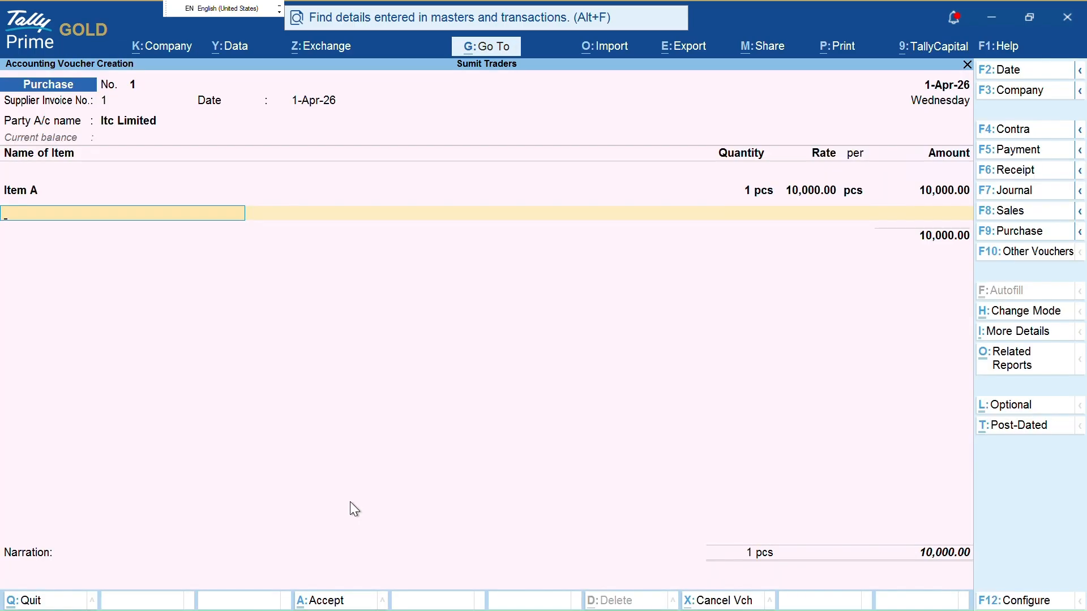
key("Return")
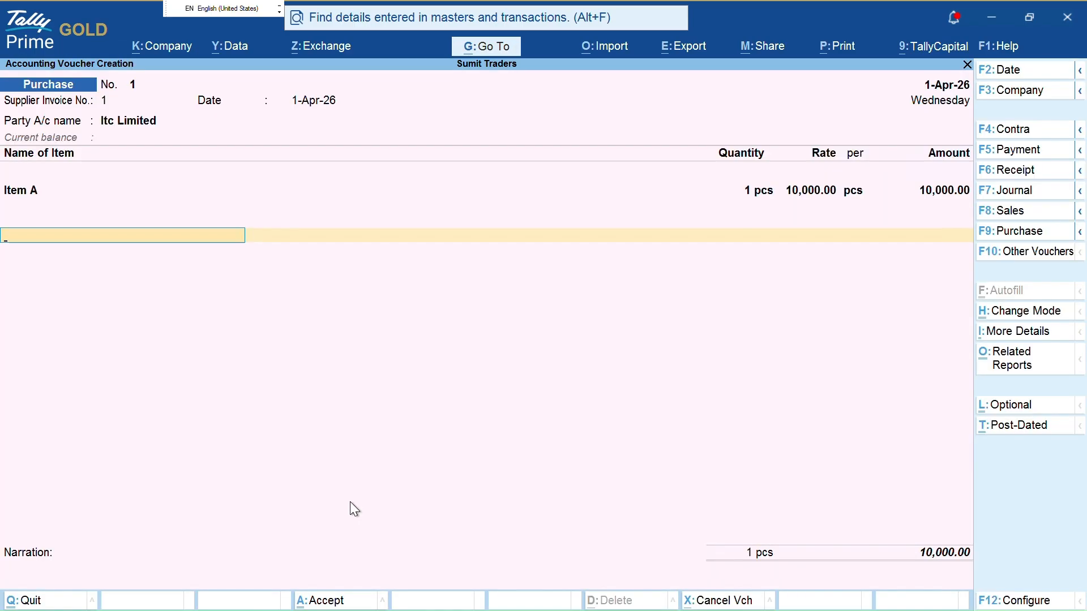
Create a Cgst ledger under Duties & Taxes with duty type GST and tax type CGST
type("Cg")
key("alt+c")
type("st")
key("Return")
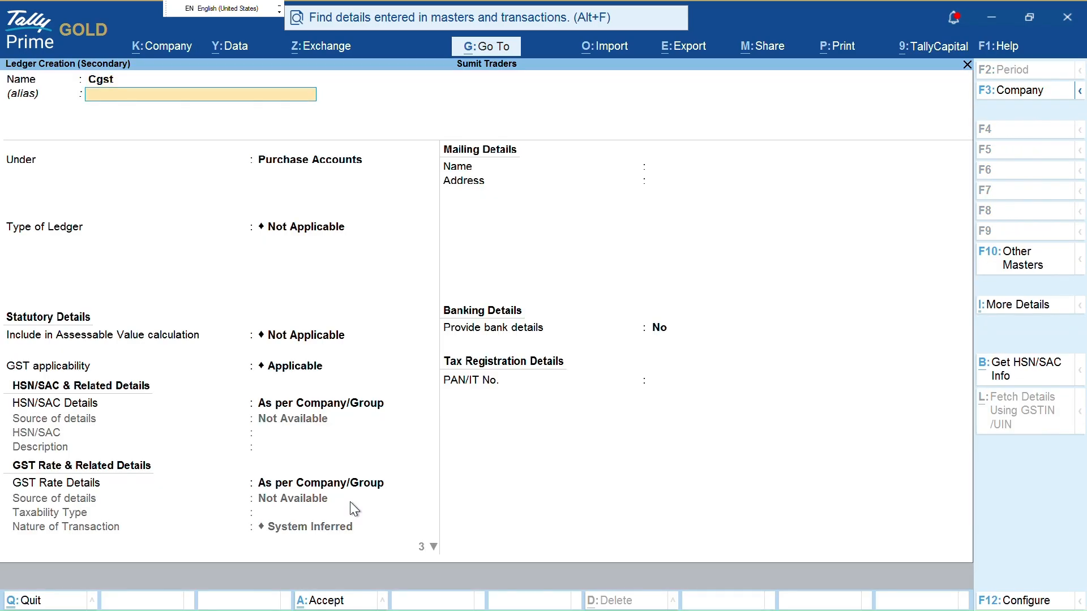
key("Return")
type("Du")
key("Return")
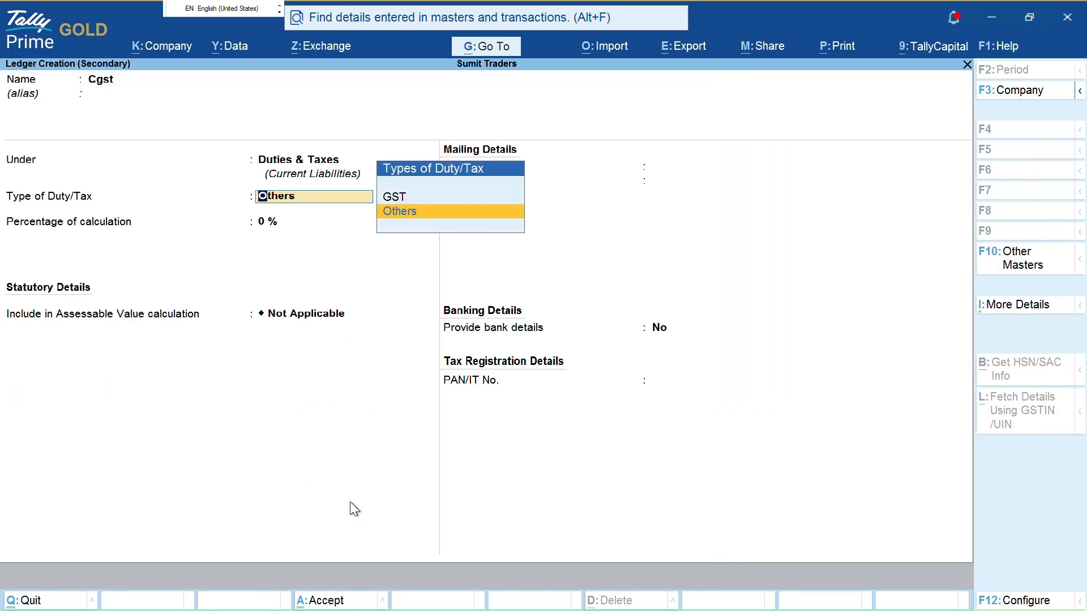
key("Up")
key("Return")
type("C")
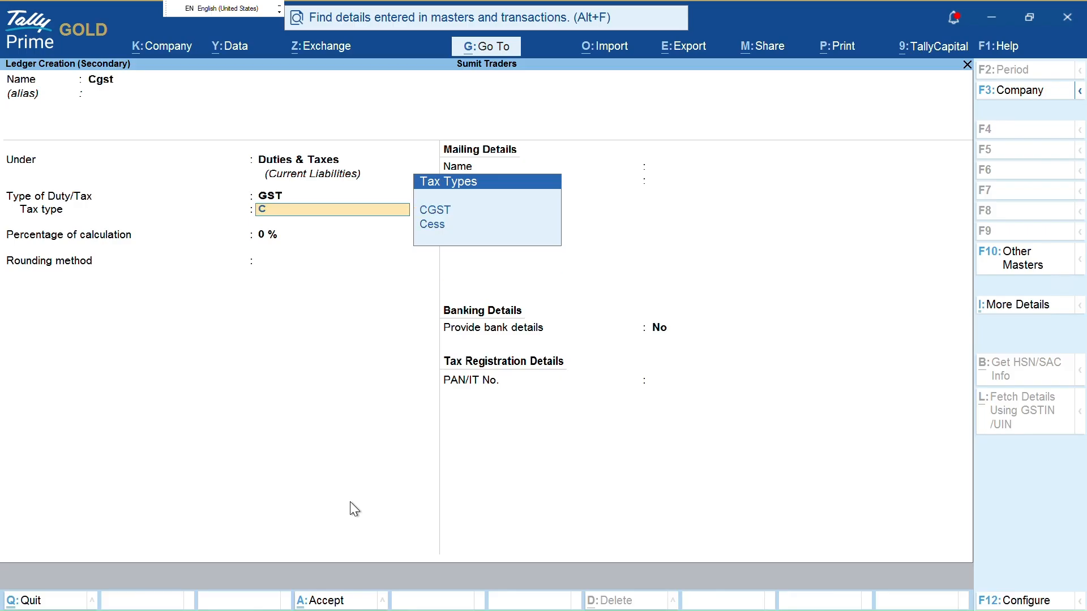
key("Return")
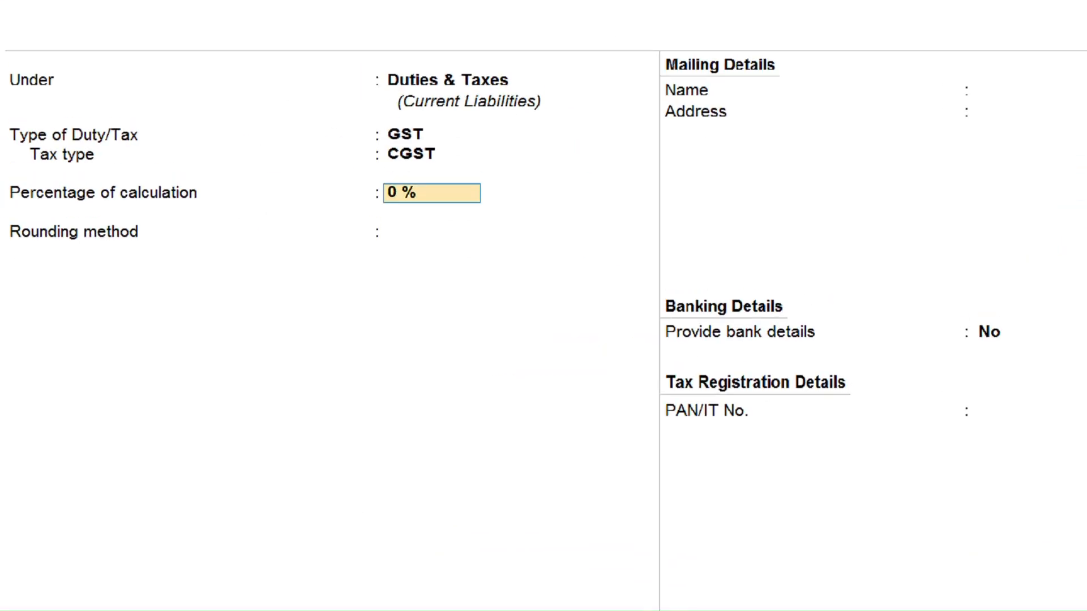
Save the Cgst ledger and post it to the voucher below Item A
left_click(83, 120)
mouse_move(118, 15)
left_mouse_down()
mouse_move(115, 152)
mouse_move(245, 32)
left_mouse_up()
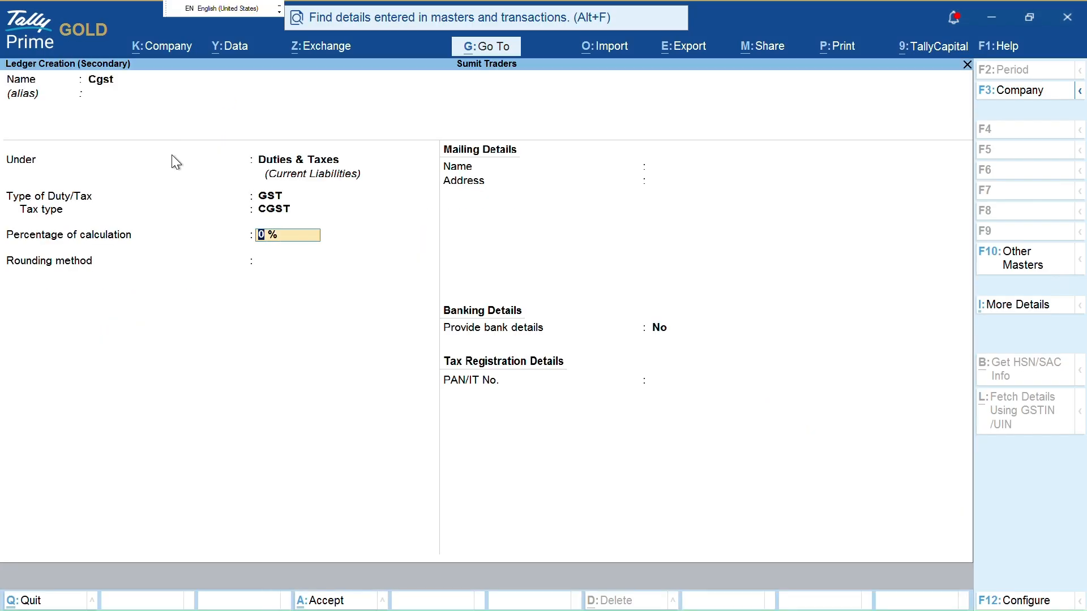
mouse_move(263, 218)
left_mouse_down()
mouse_move(312, 240)
mouse_move(325, 213)
left_mouse_up()
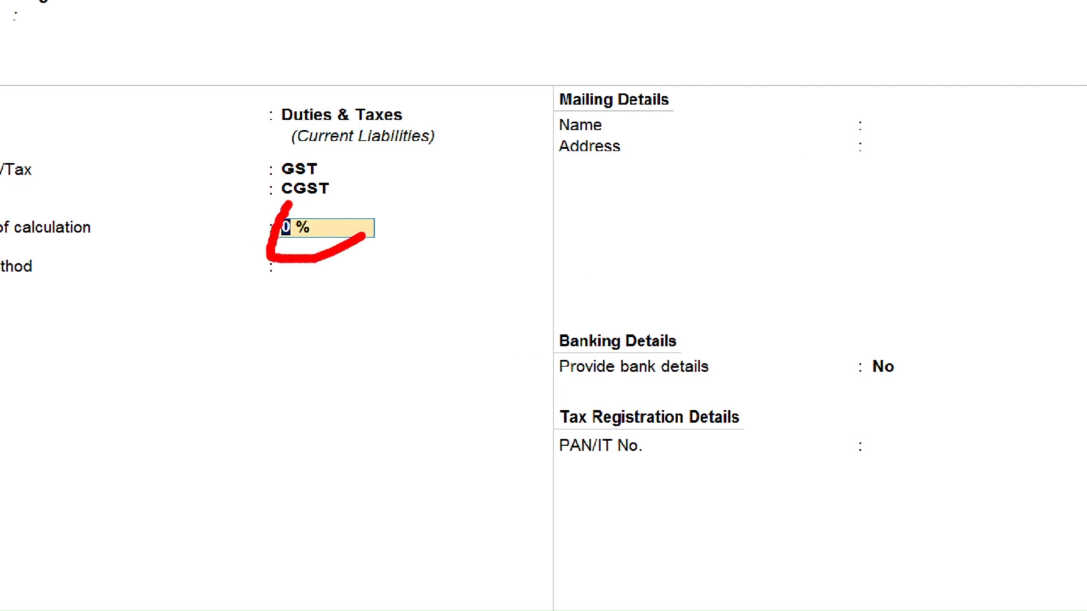
key("Escape")
key("ctrl+a")
key("Return")
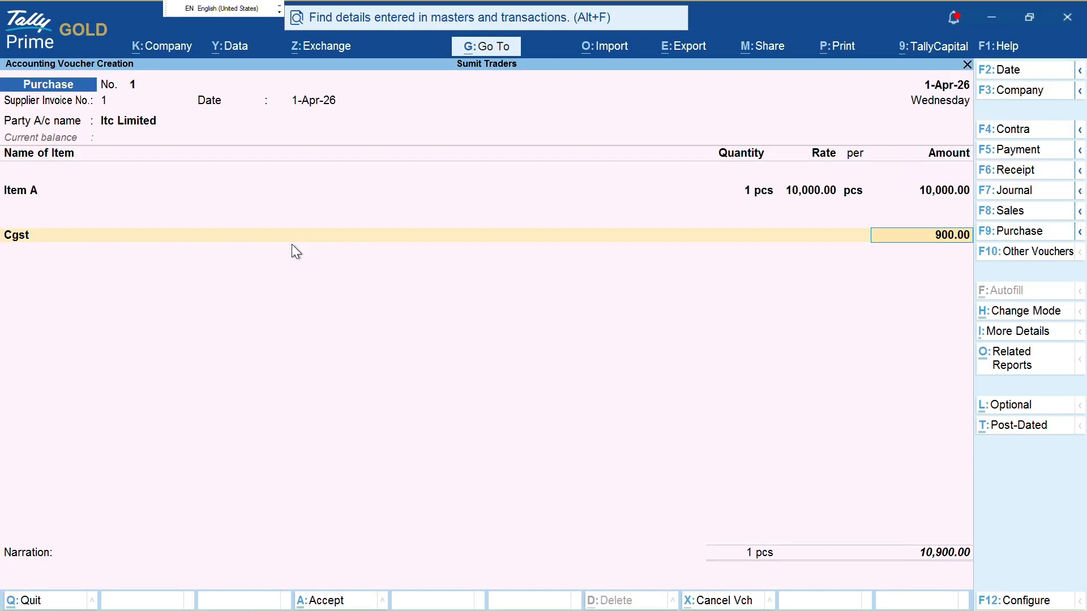
key("Return")
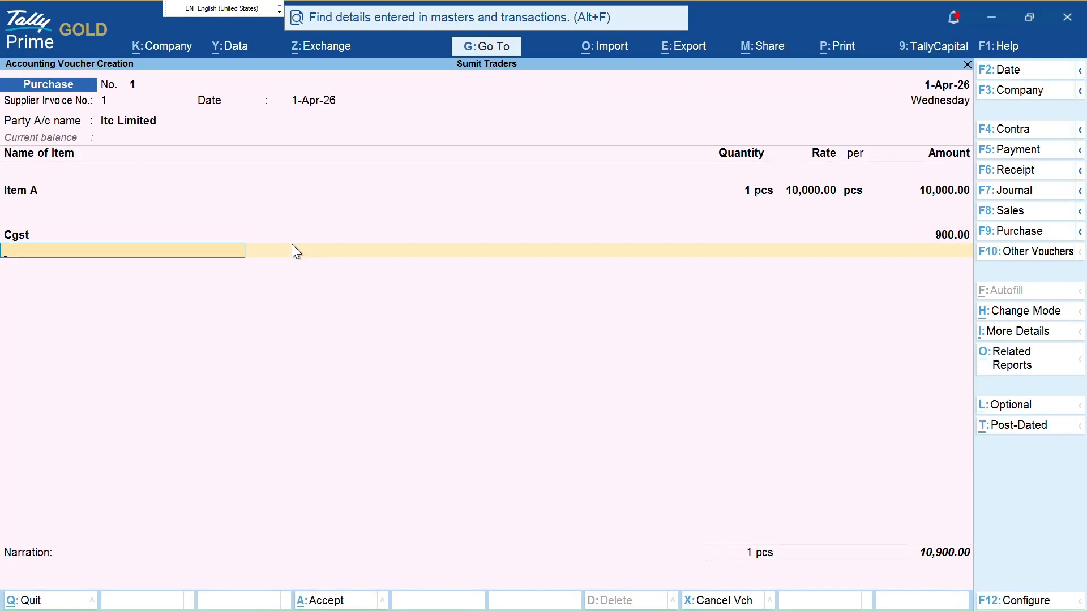
Create an Sgst ledger (GST, SGST/UTGST) and accept its 900 amount
key("ctrl")
mouse_move(73, 229)
left_mouse_down()
mouse_move(930, 223)
mouse_move(919, 244)
left_mouse_up()
key("Escape")
key("alt+c")
type("Sgst")
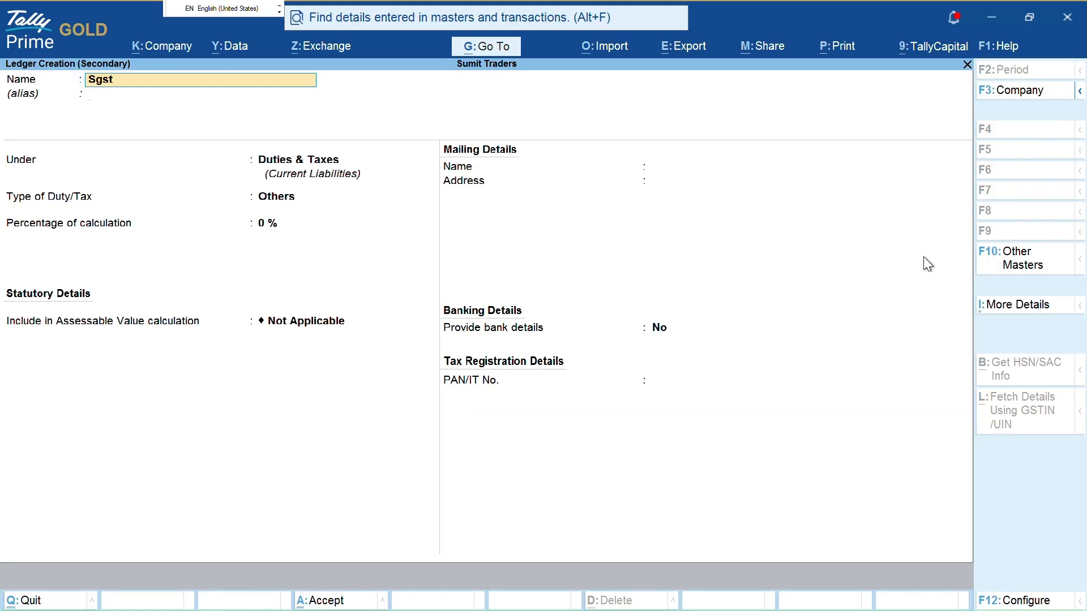
key("Return")
key("Return")
key("Up")
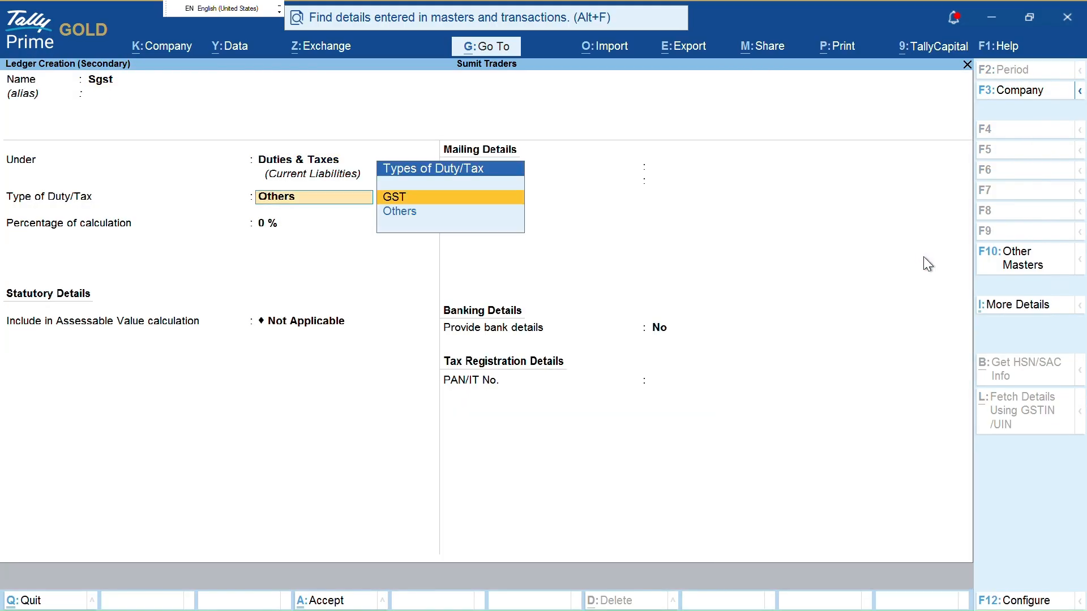
key("Return")
type("S")
key("Return")
key("ctrl+a")
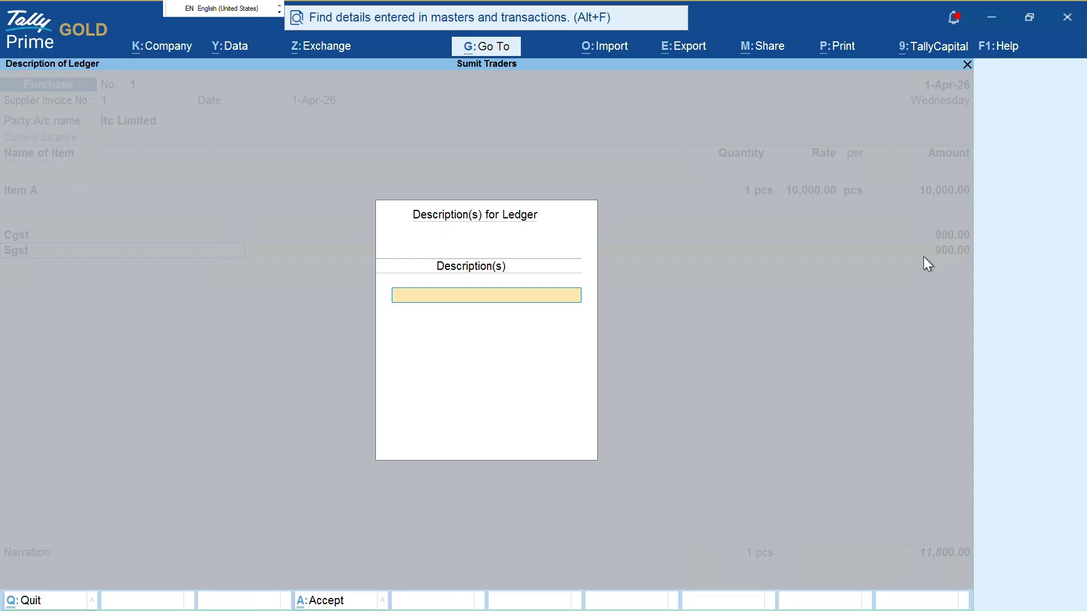
key("Return")
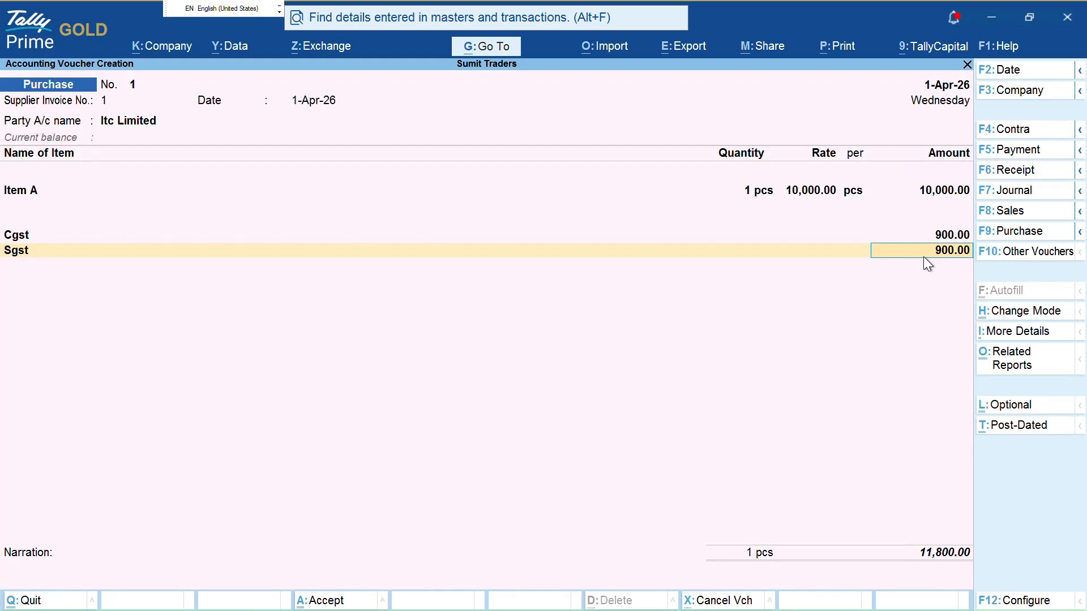
key("Return")
key("Return")
key("Return")
key("Return")
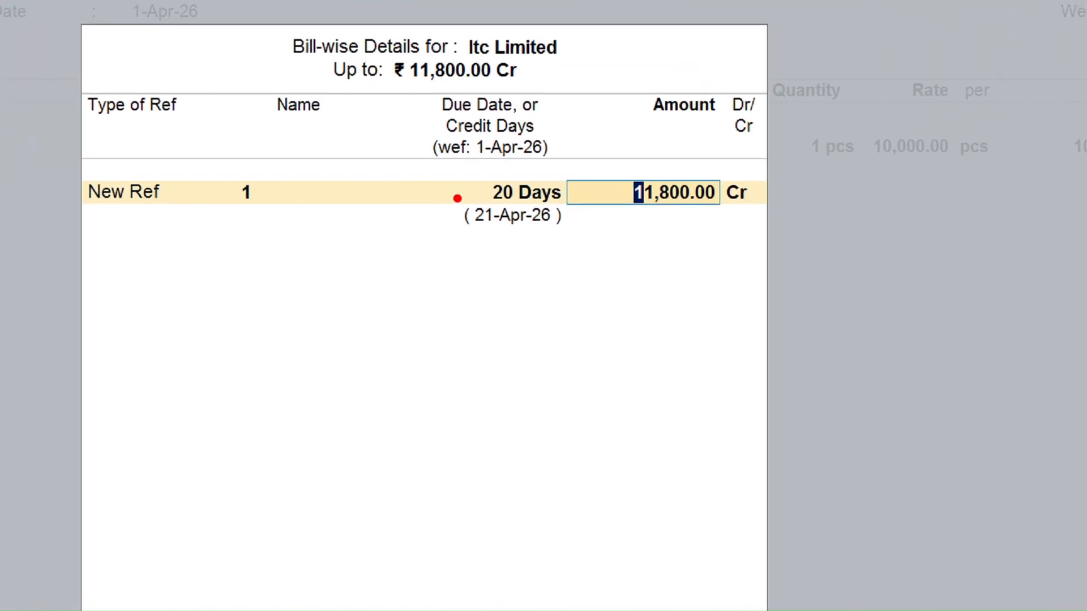
Accept the bill allocation New Ref 1, 20 Days credit, 11,800 Cr due 21-Apr-26
mouse_move(291, 189)
left_mouse_down()
mouse_move(440, 188)
mouse_move(453, 159)
mouse_move(557, 160)
left_mouse_up()
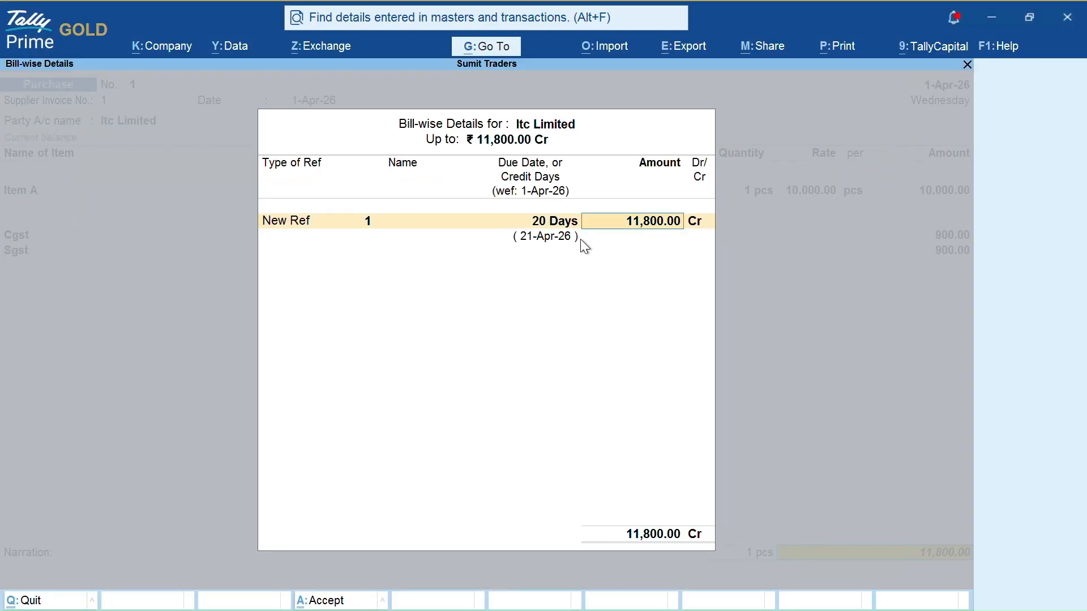
key("Return")
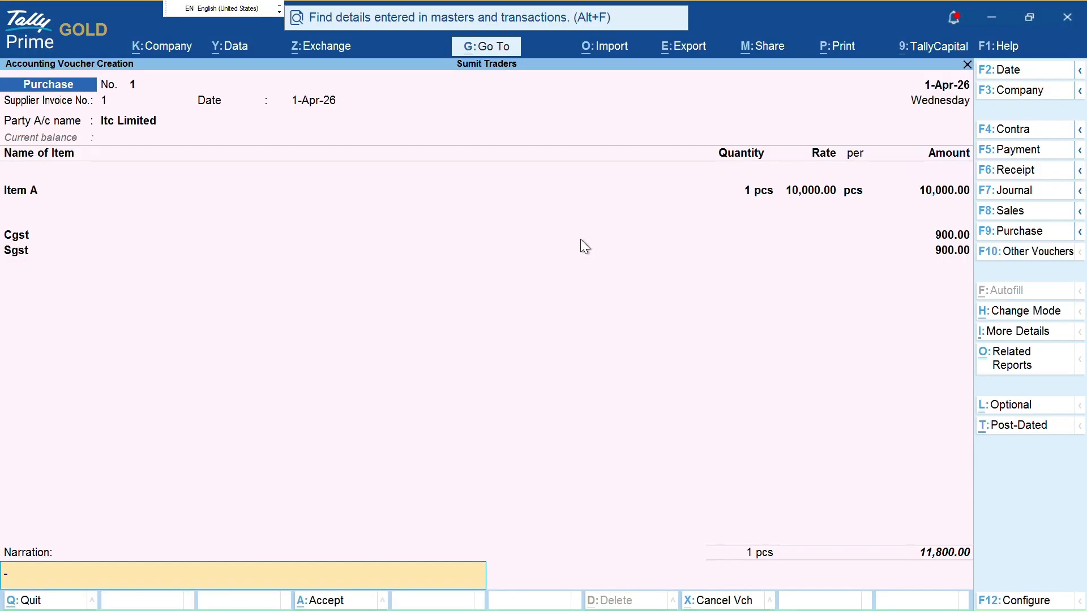
Save purchase voucher 1 and start voucher 2 with invoice 2 and party Itc Limited
key("Return")
key("Return")
key("Escape")
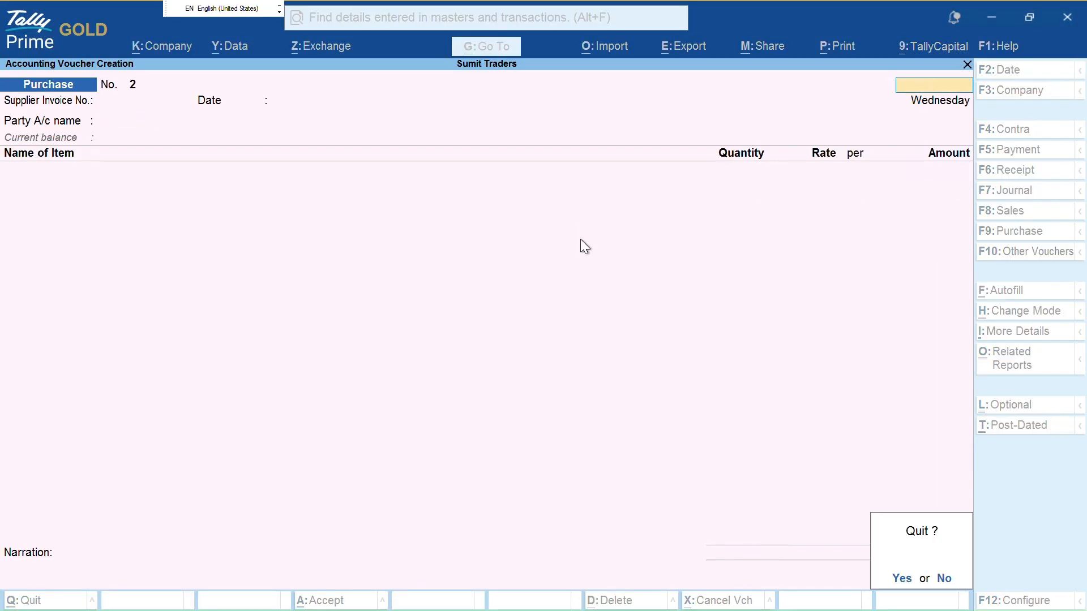
key("Return")
key("Return")
key("Return")
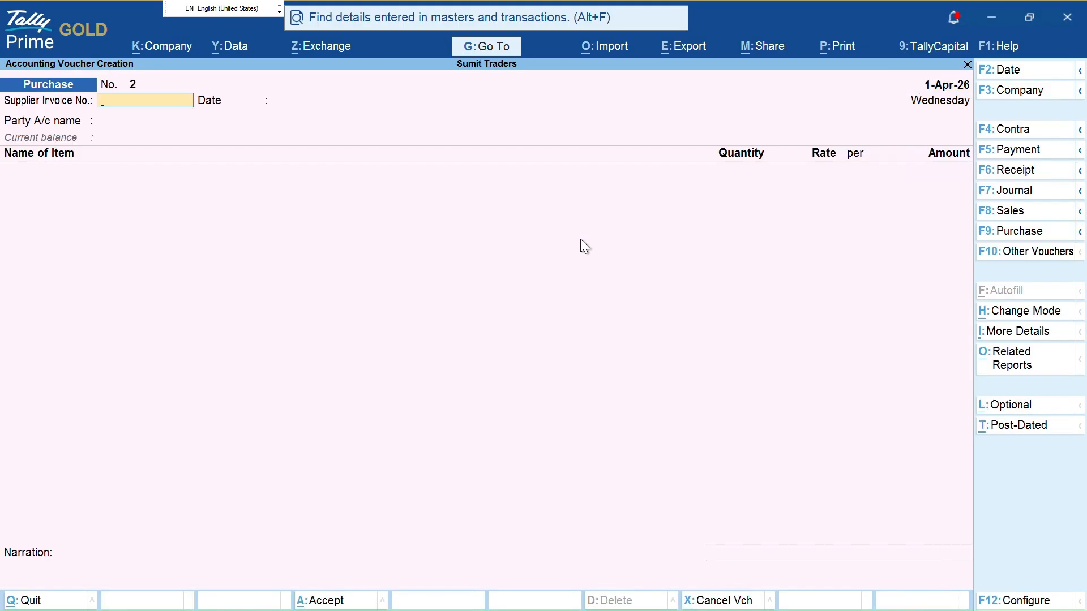
type("2")
key("Return")
key("Return")
key("Down")
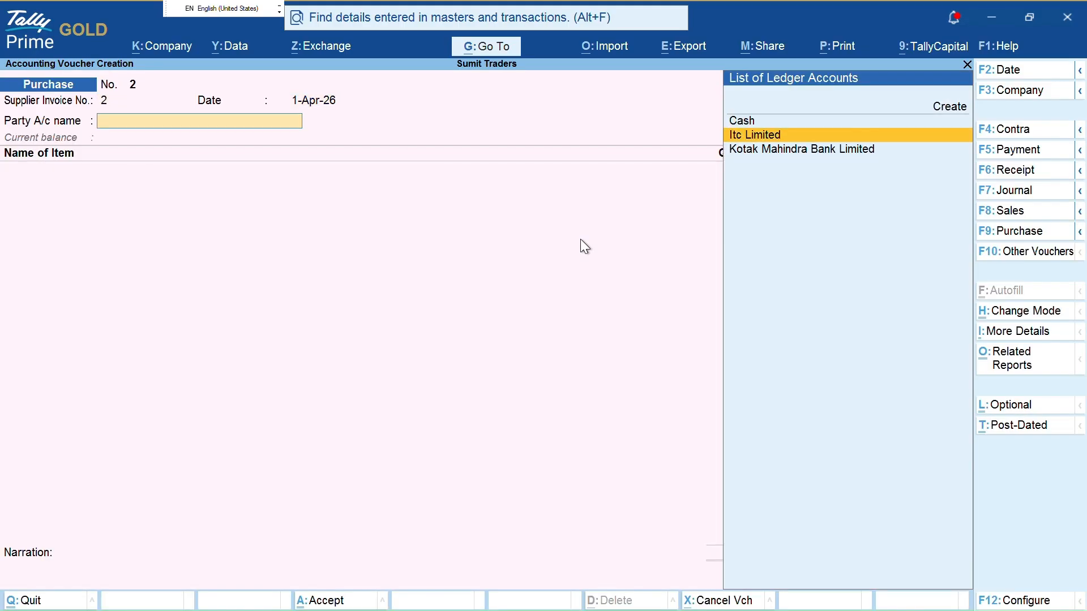
key("Return")
key("ctrl+a")
key("ctrl+a")
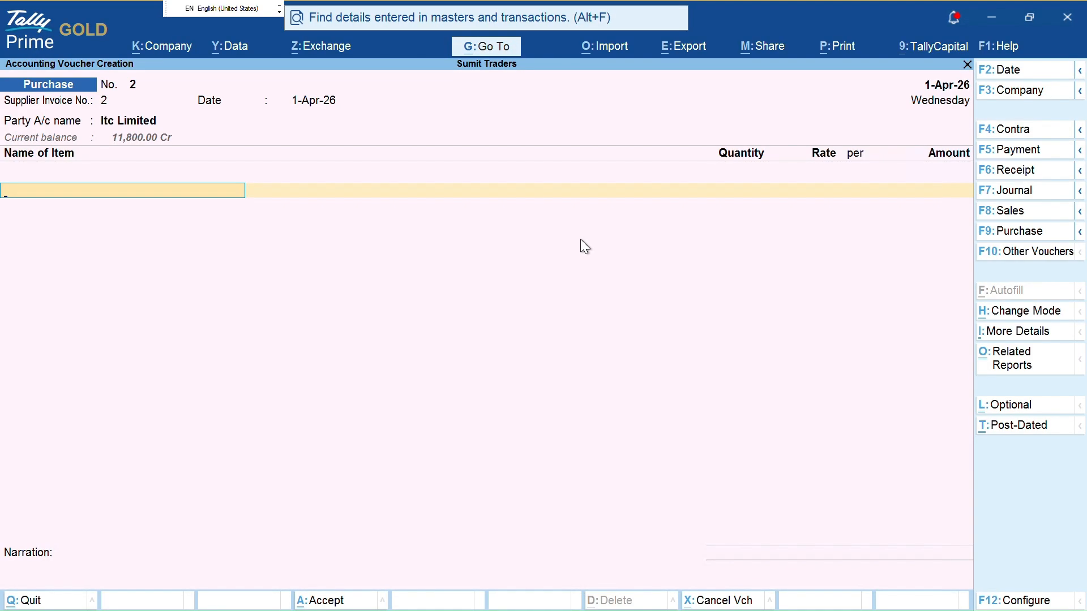
Enter Item A, quantity 1 at 10,000, add the Cgst and Sgst rows, and save
type("i")
key("Return")
type("1")
key("Return")
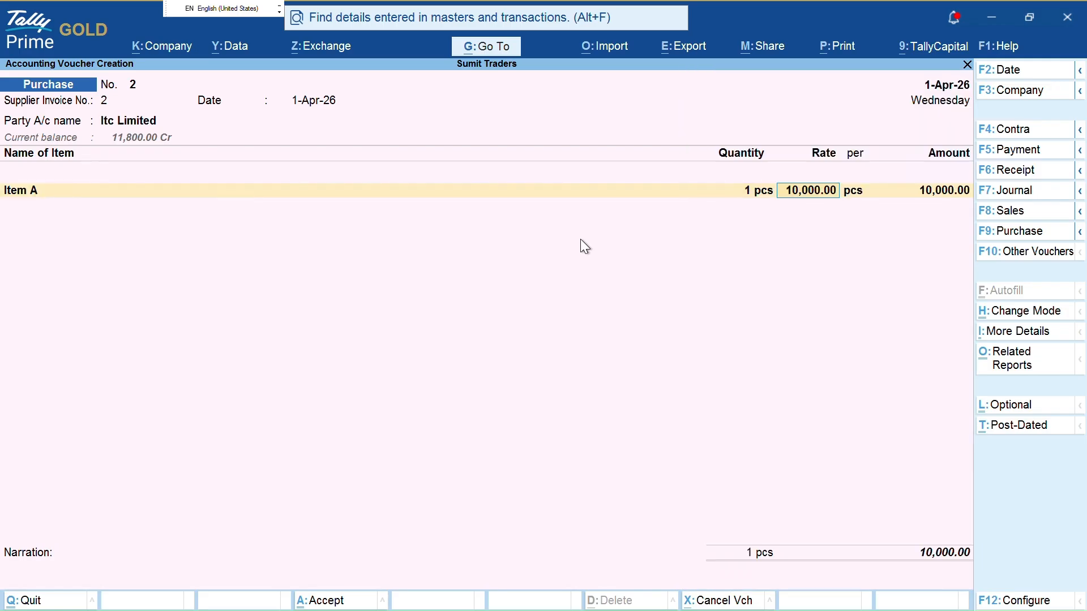
type("10000")
key("Return")
key("Return")
key("Return")
key("Return")
key("Return")
key("Return")
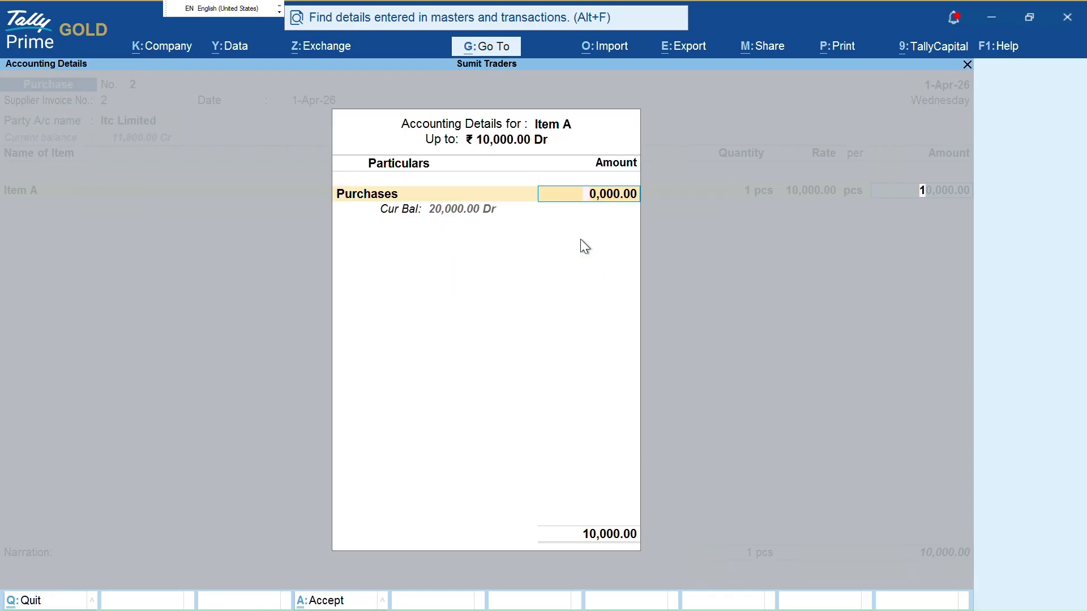
key("Return")
key("Return")
key("Return")
key("Return")
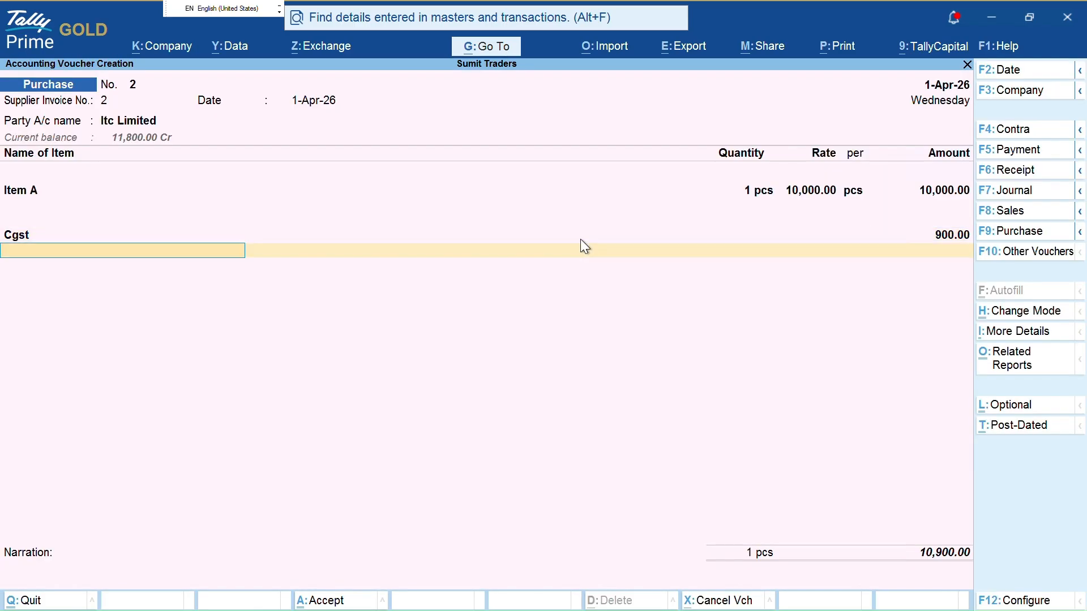
key("Return")
key("Return")
key("Return")
key("Return")
key("ctrl")
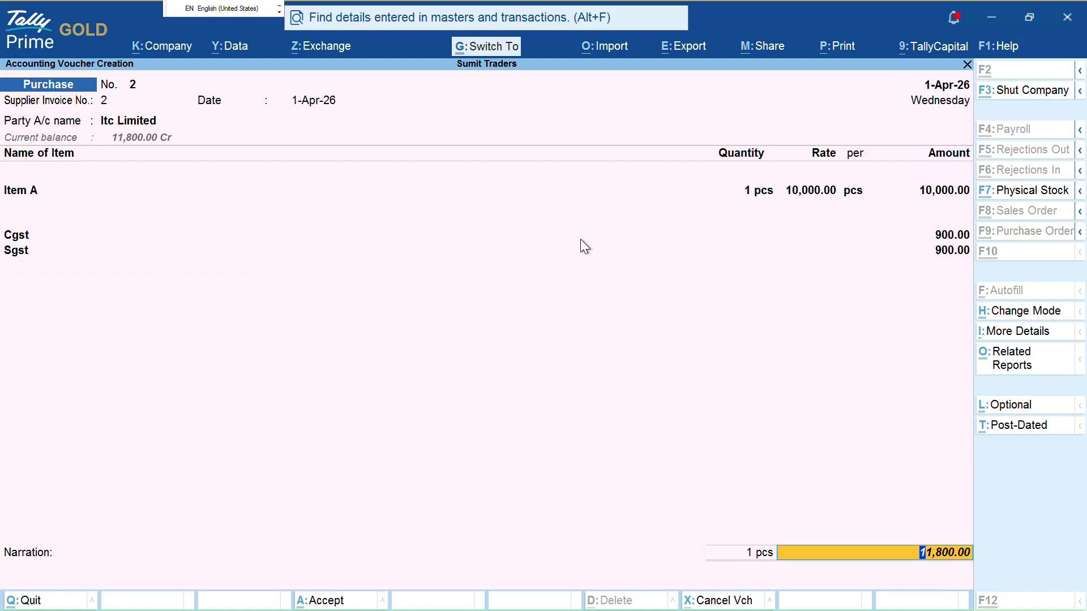
key("ctrl+a")
Open Itc Limited's ledger vouchers report via the 'ali' search, keeping the period
key("Escape")
key("Escape")
key("Escape")
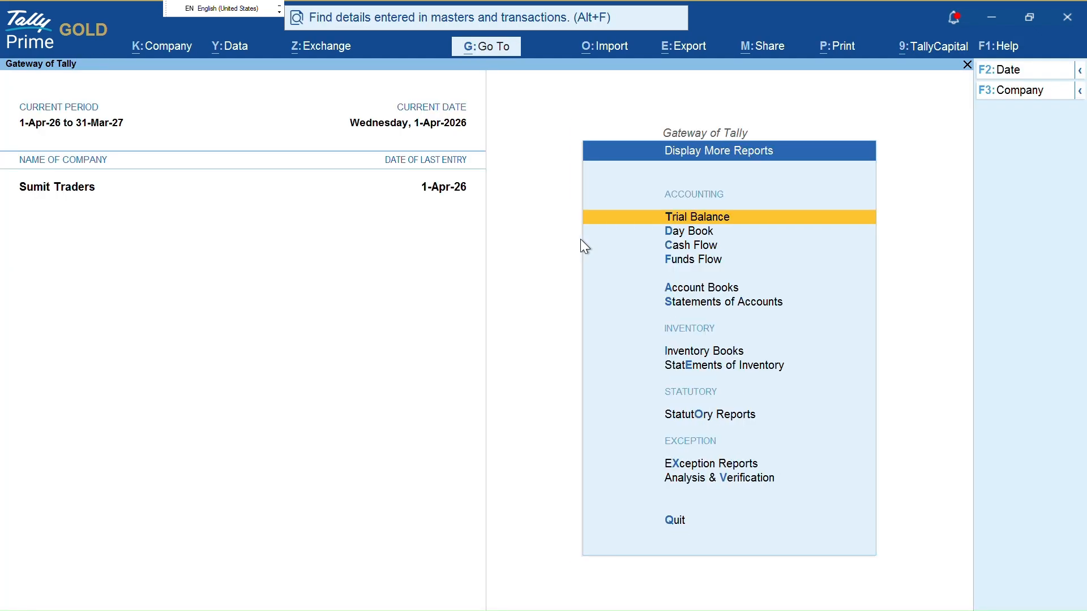
type("al")
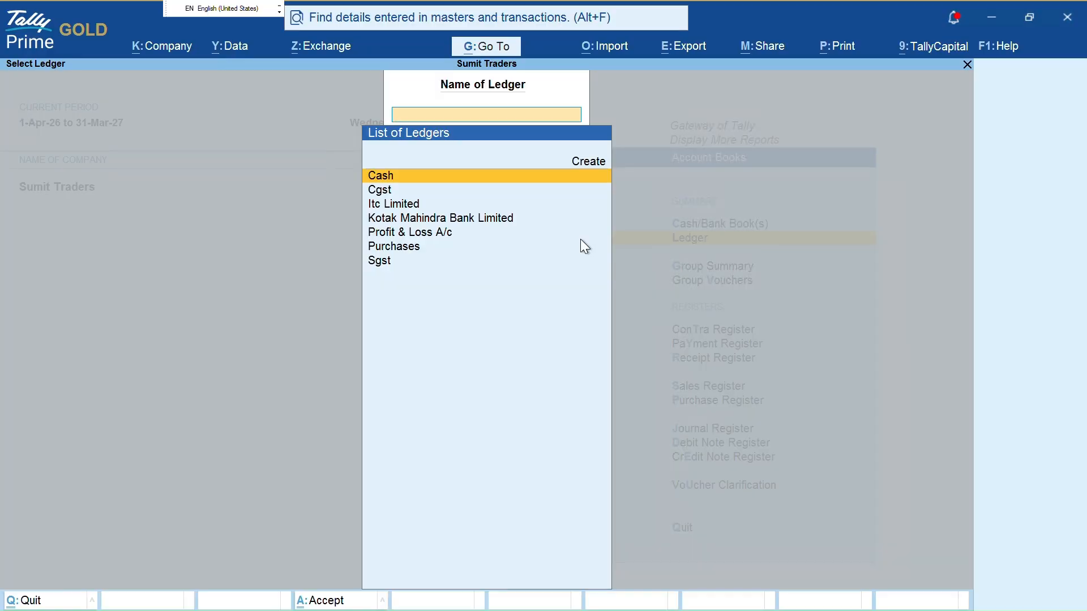
type("i")
key("Return")
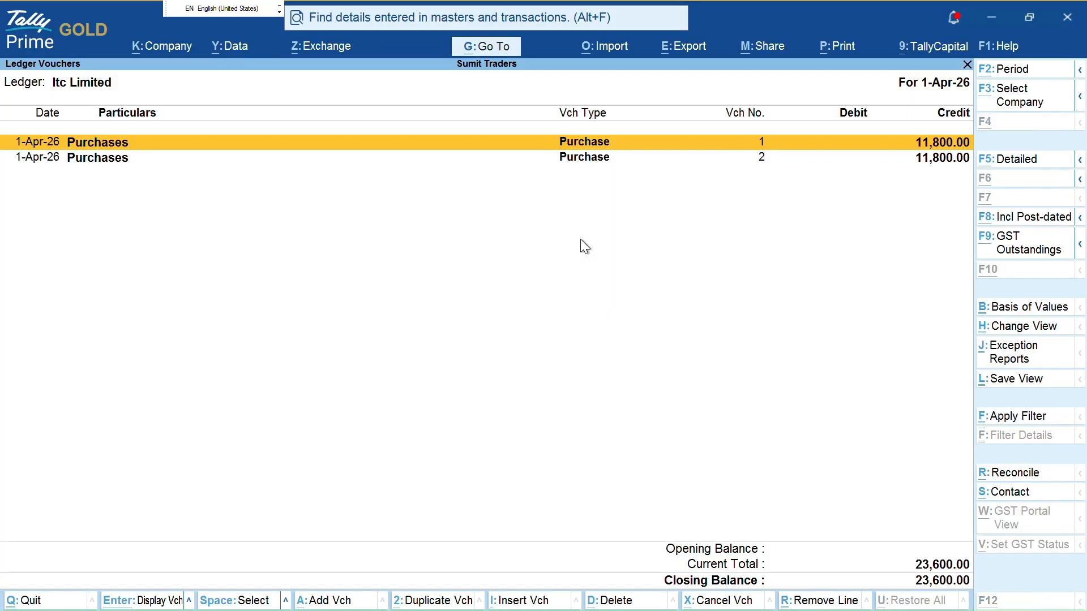
key("alt+F2")
key("Escape")
Open voucher 2 from the ledger list for alteration, then back out
key("Down")
key("Up")
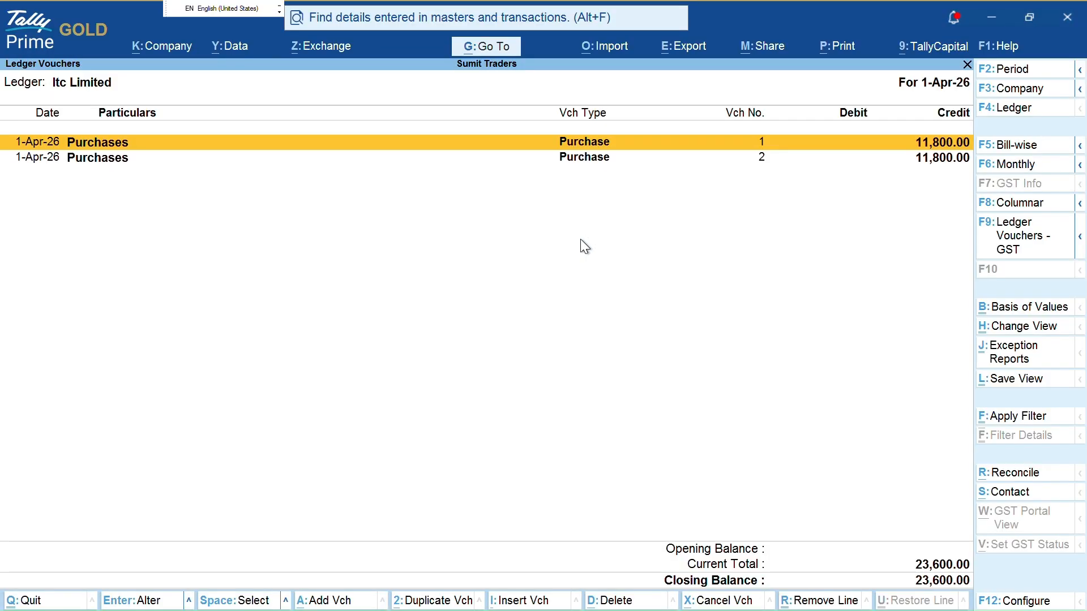
key("Down")
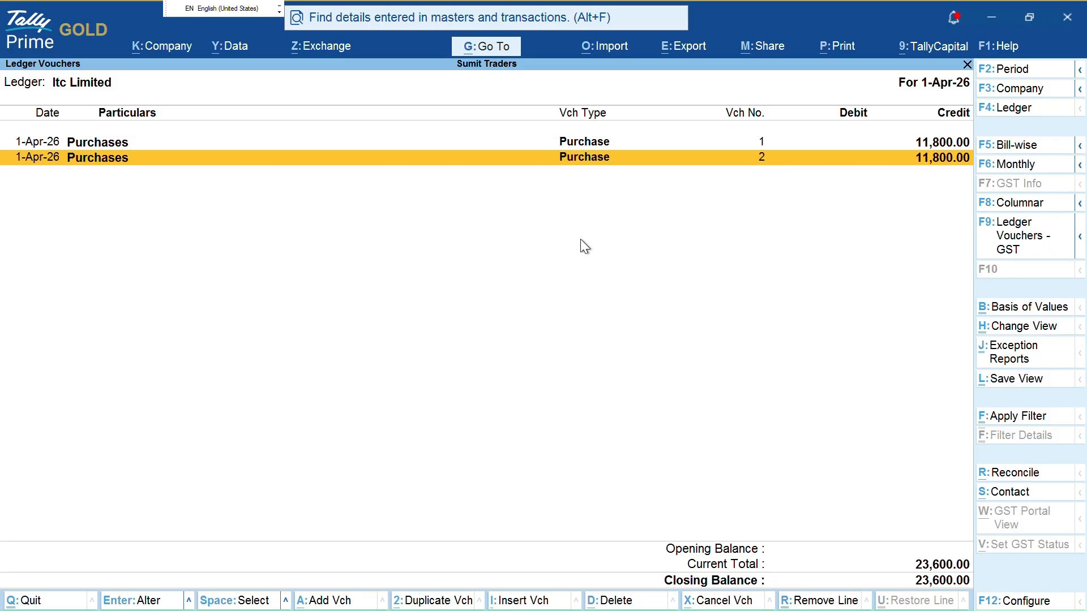
key("Return")
key("Escape")
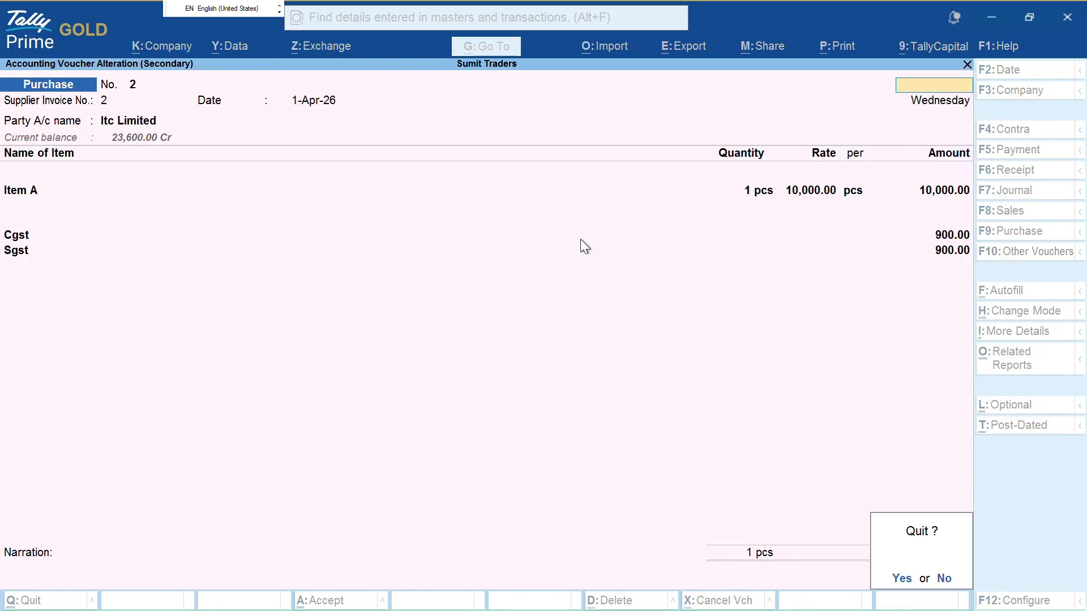
Quit voucher 2 unchanged and abandon a first duplicate attempt, returning to the ledger report
key("y")
key("alt+2")
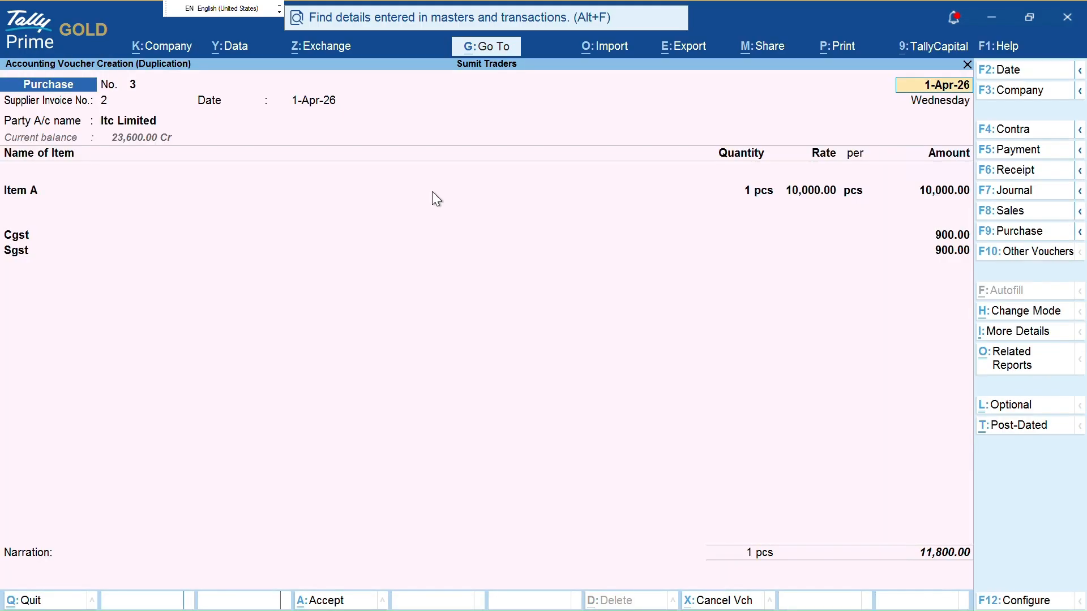
key("Escape")
key("y")
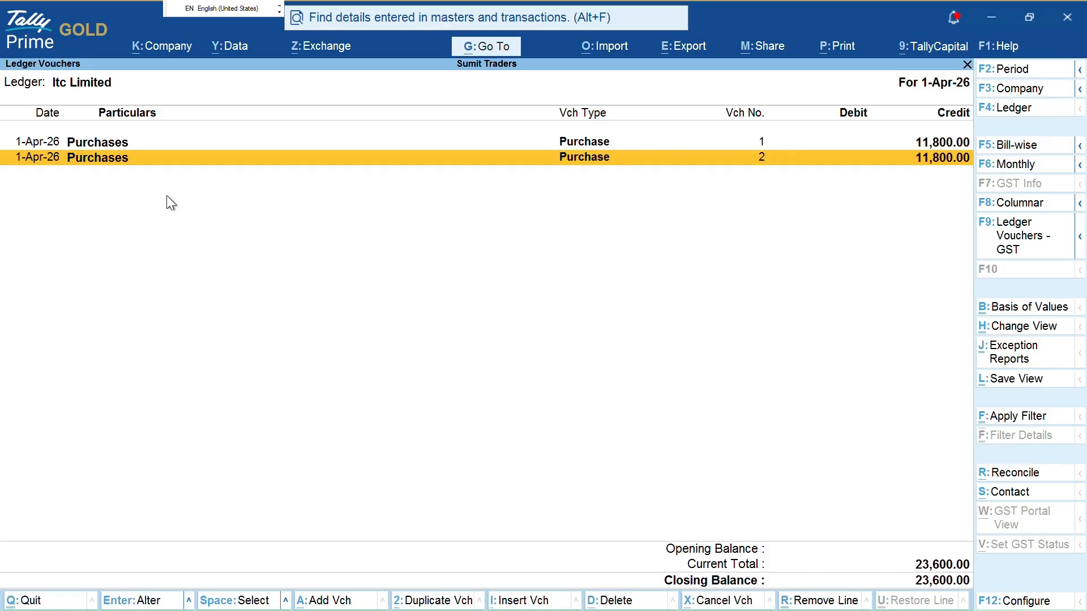
key("ctrl")
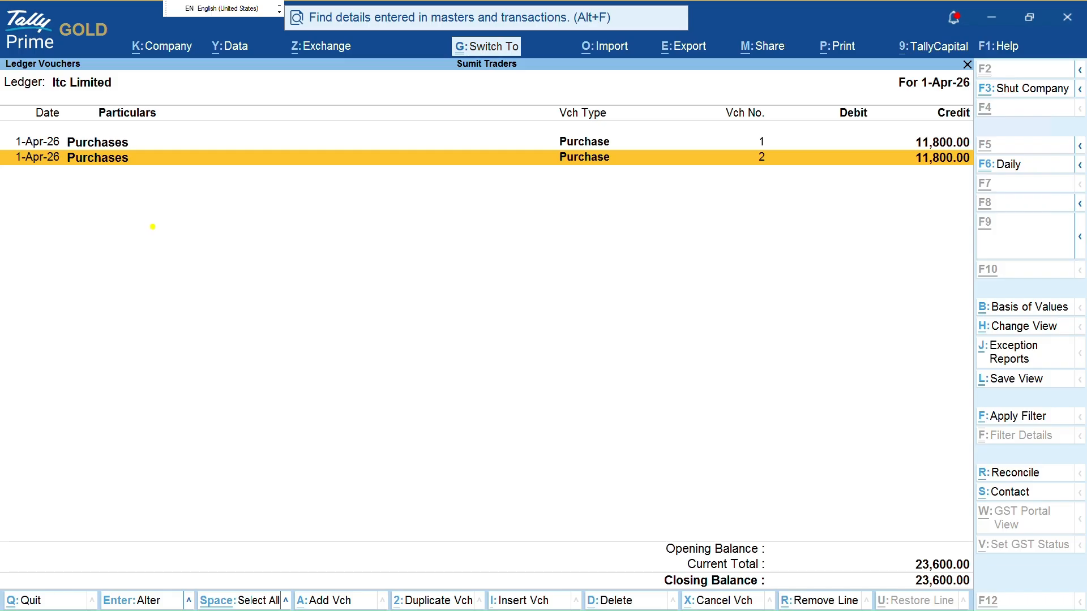
left_click_drag(210, 199, 210, 246)
type("sal")
key("BackSpace")
key("BackSpace")
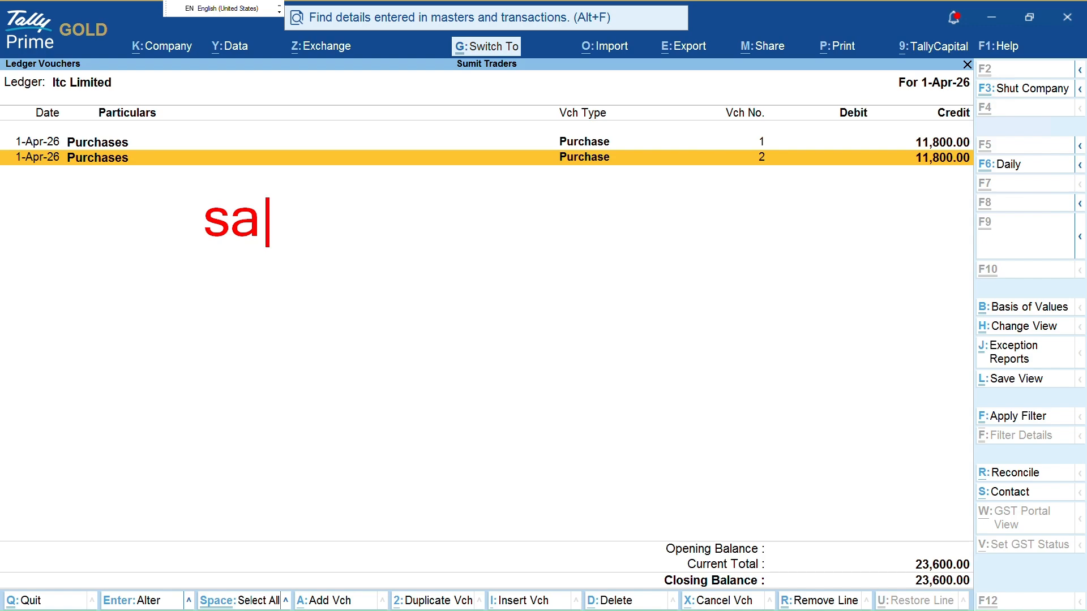
type("l")
key("BackSpace")
key("BackSpace")
type("alt")
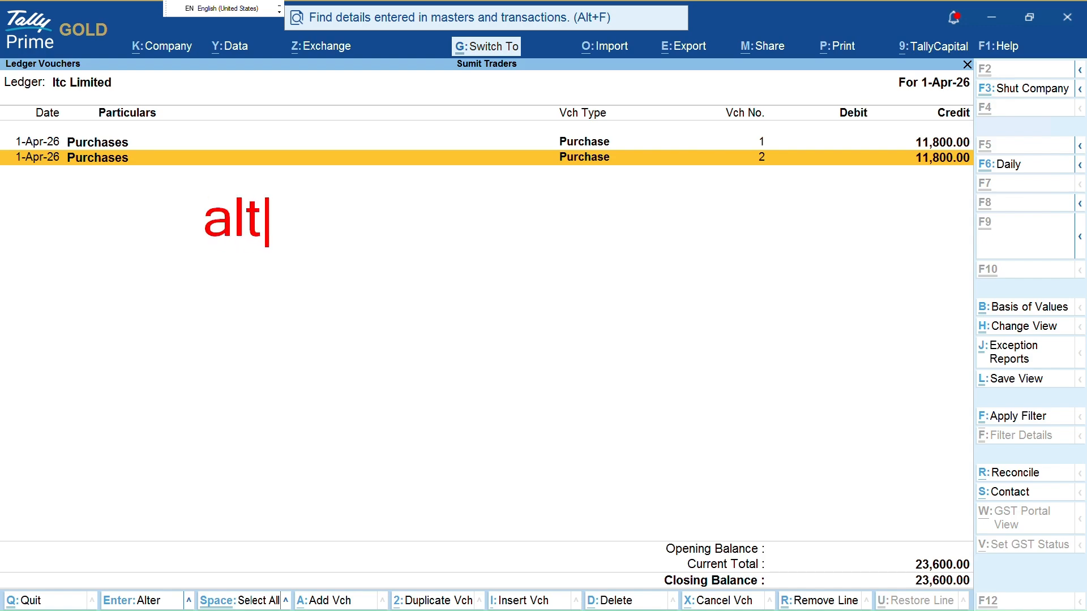
type("+2")
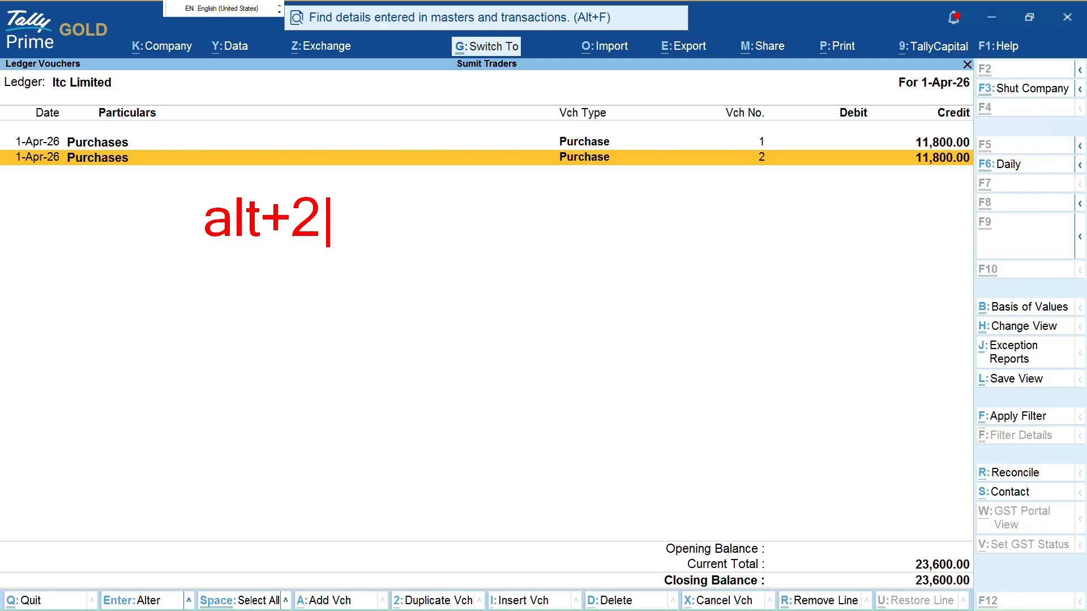
key("Escape")
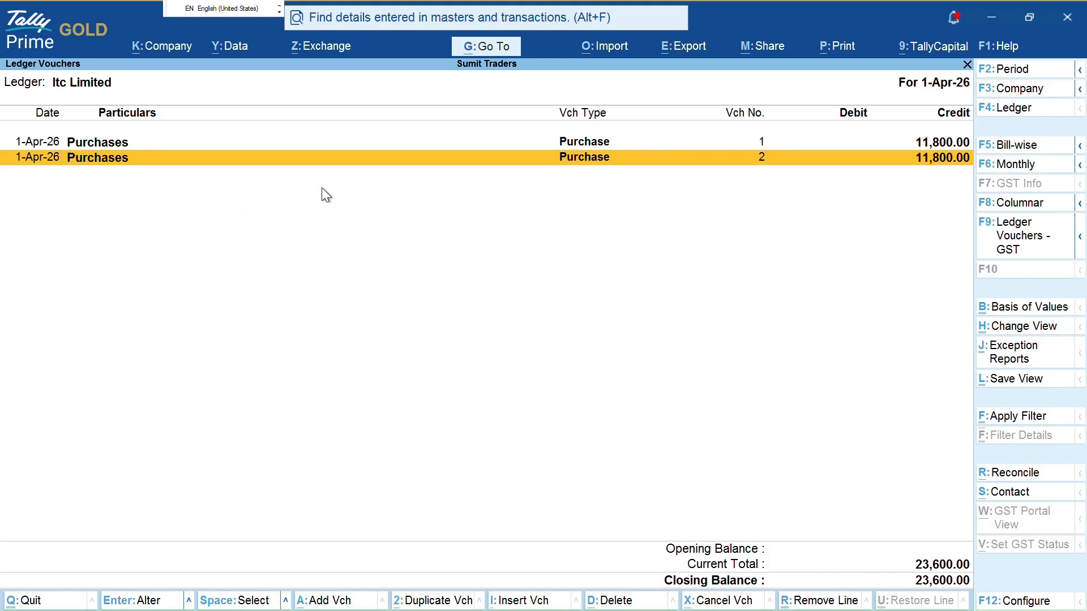
Duplicate voucher 2 as voucher No. 3 with supplier invoice number 3
key("alt+2")
key("Return")
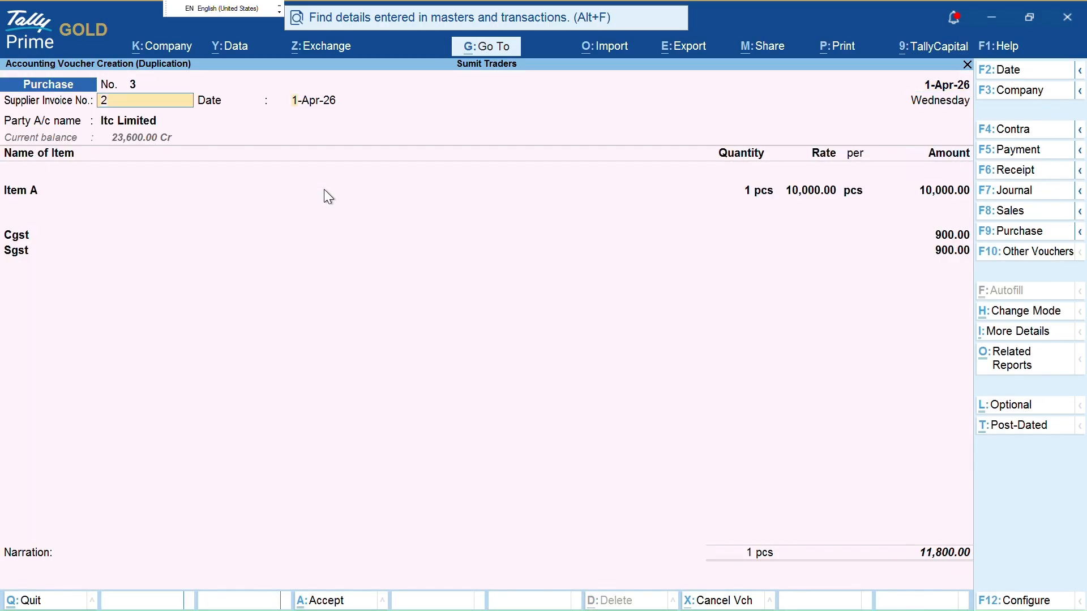
key("Return")
key("BackSpace")
type("3")
key("Return")
key("Return")
Date voucher 3 as 6-Apr-26 and save it
key("BackSpace")
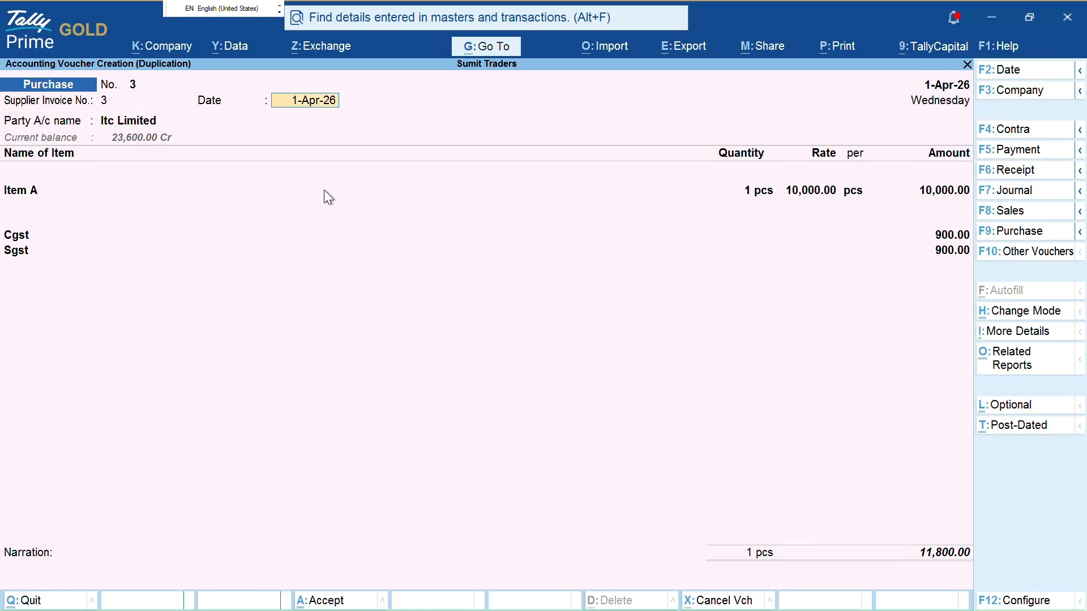
key("F2")
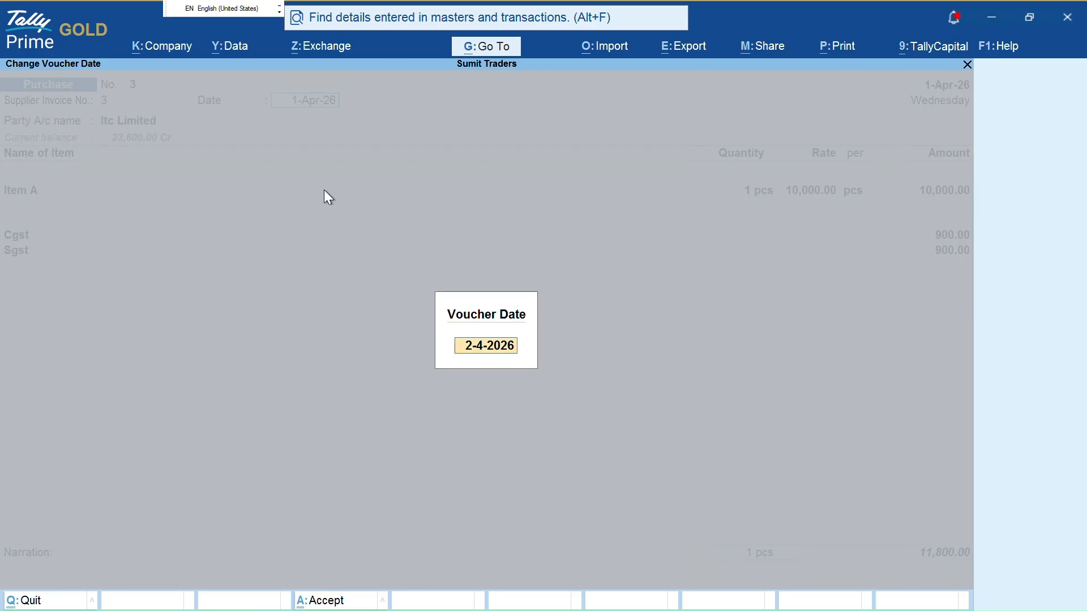
type("6")
key("Return")
type("6")
key("Return")
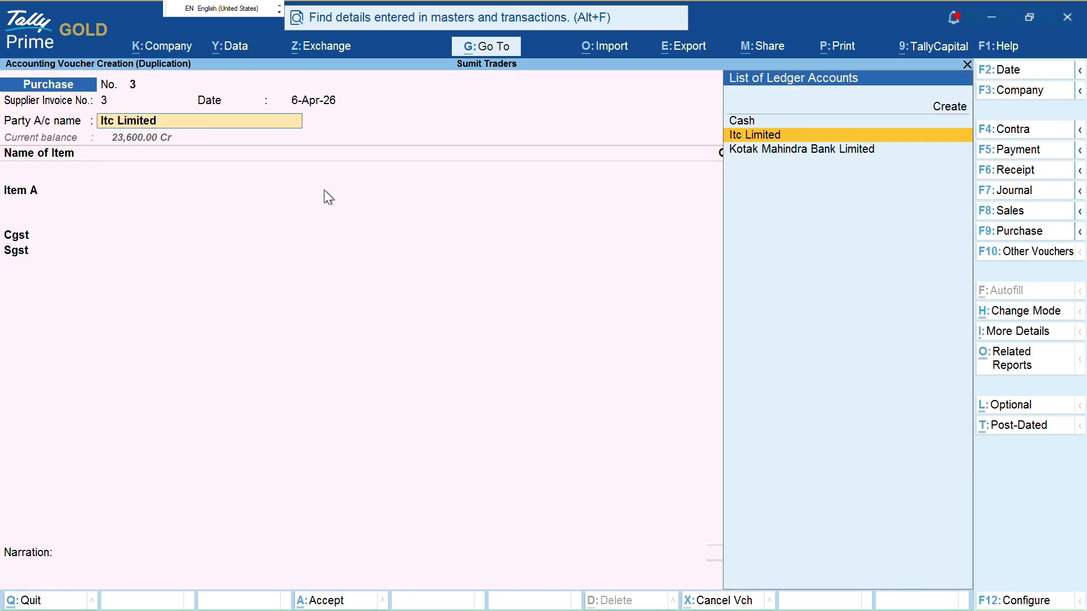
key("ctrl")
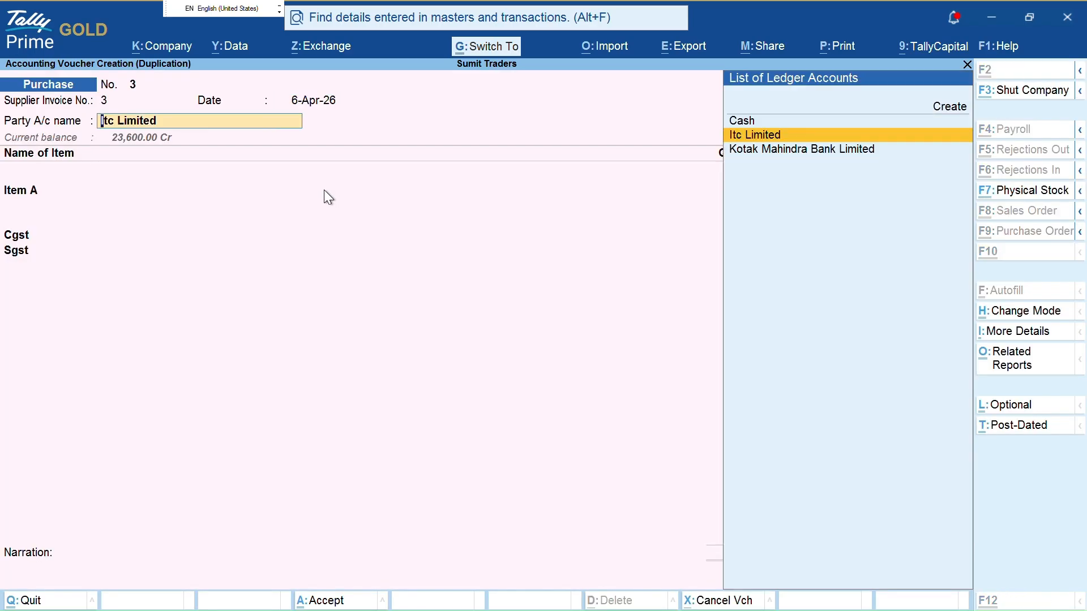
key("ctrl+a")
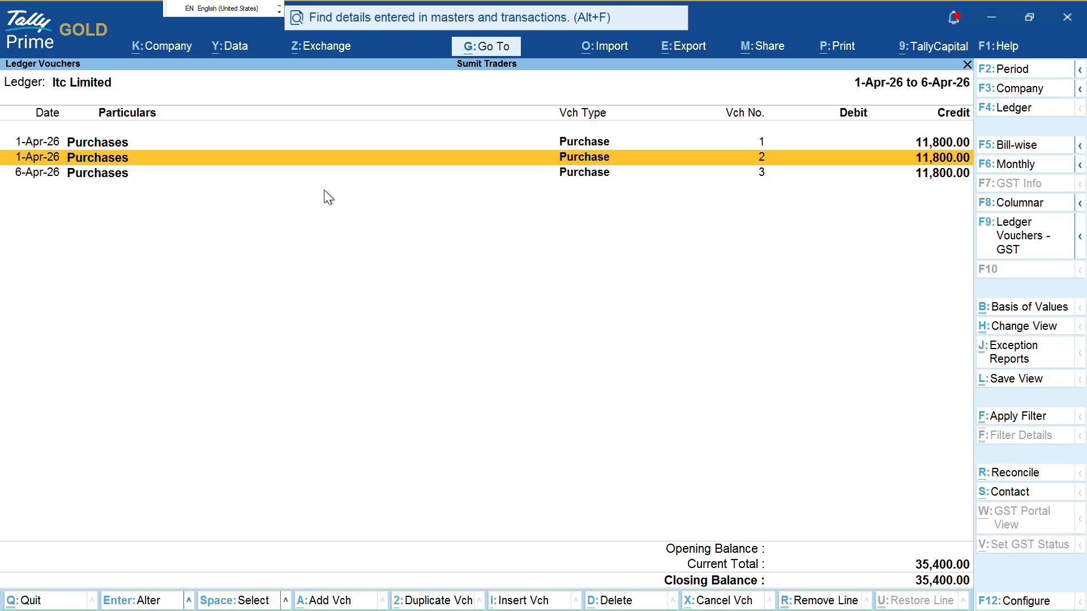
Change voucher 2's date to 4-Apr-26 and save it
key("Return")
key("F2")
type("4")
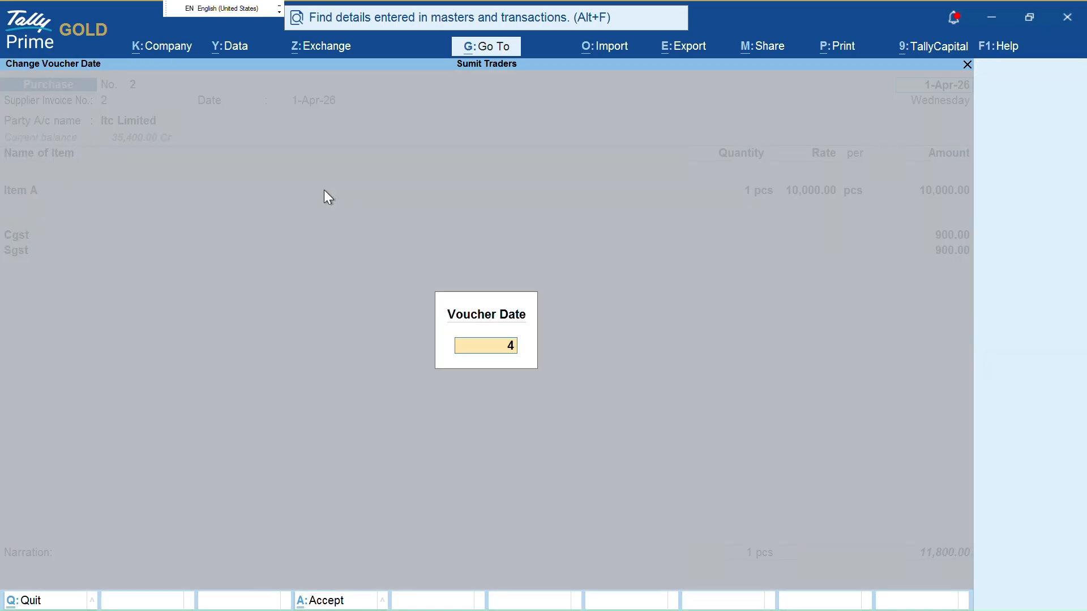
key("Return")
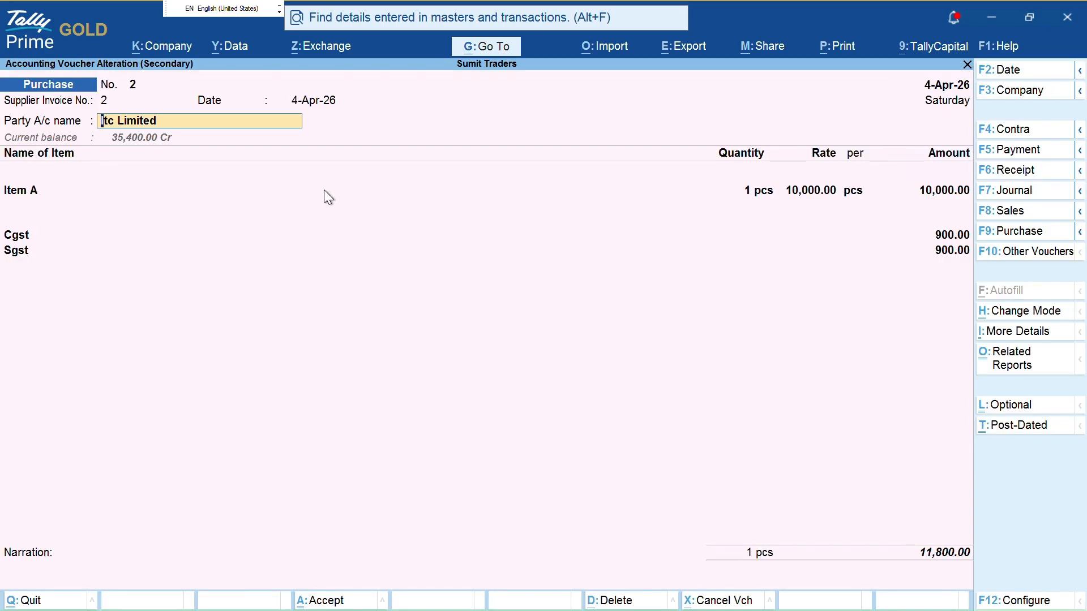
key("ctrl")
key("ctrl+a")
Change voucher 3's date to 7-Apr-26 and save it
key("Down")
key("Down")
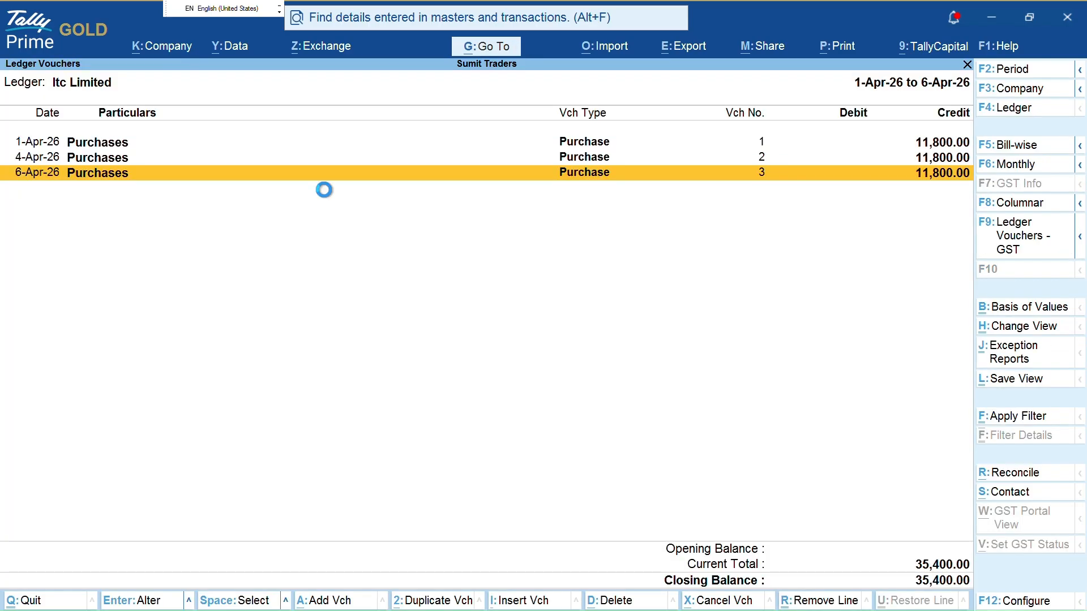
key("Return")
key("F2")
type("7-4-2026")
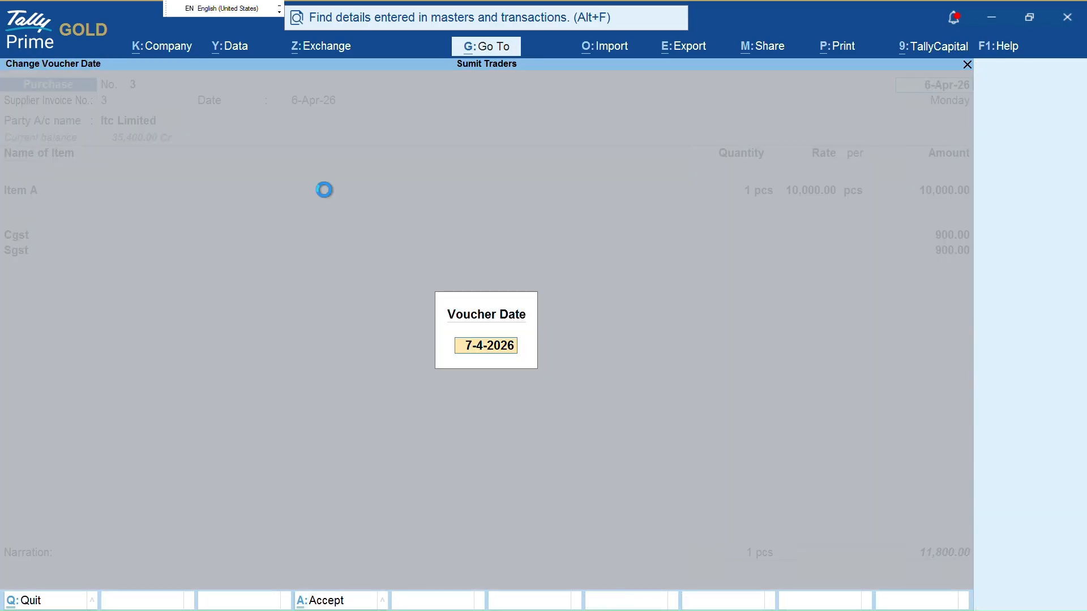
key("Return")
key("Return")
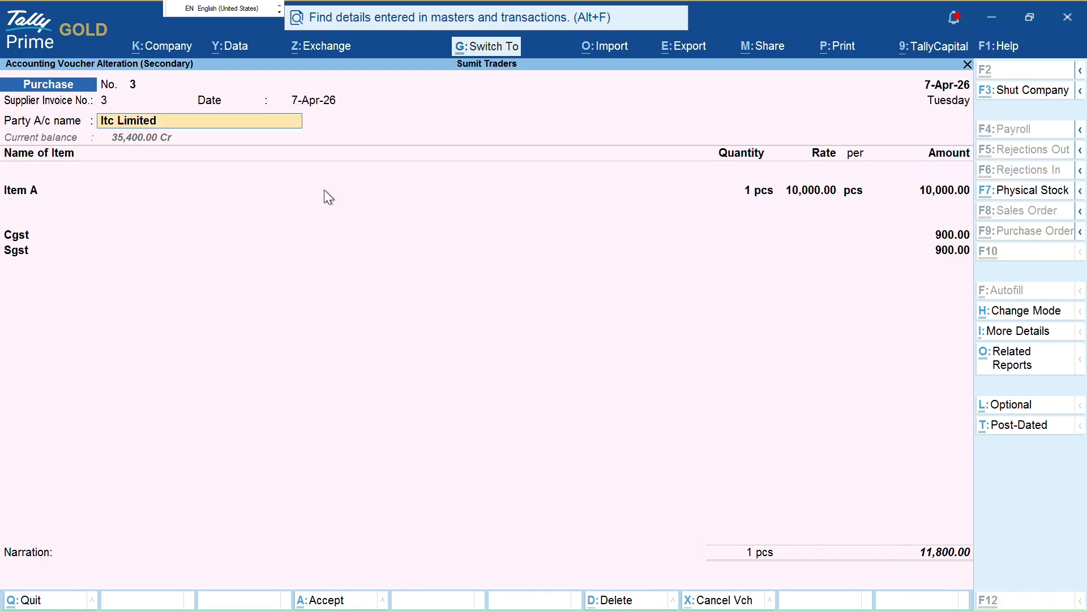
key("ctrl+a")
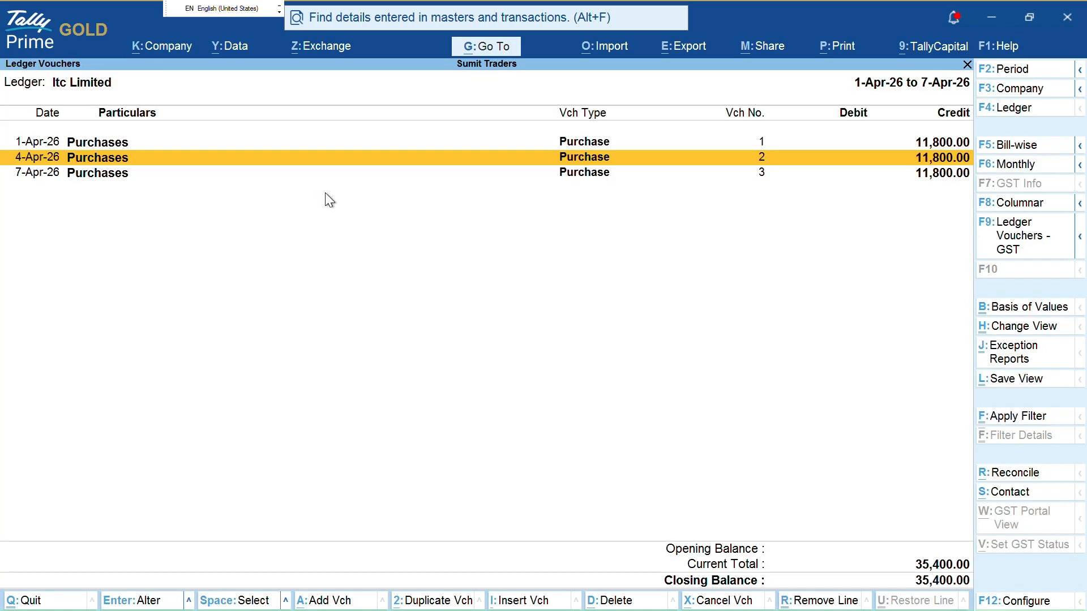
Keep Itc Limited and the report period, and duplicate the 7-Apr-26 voucher
key("Down")
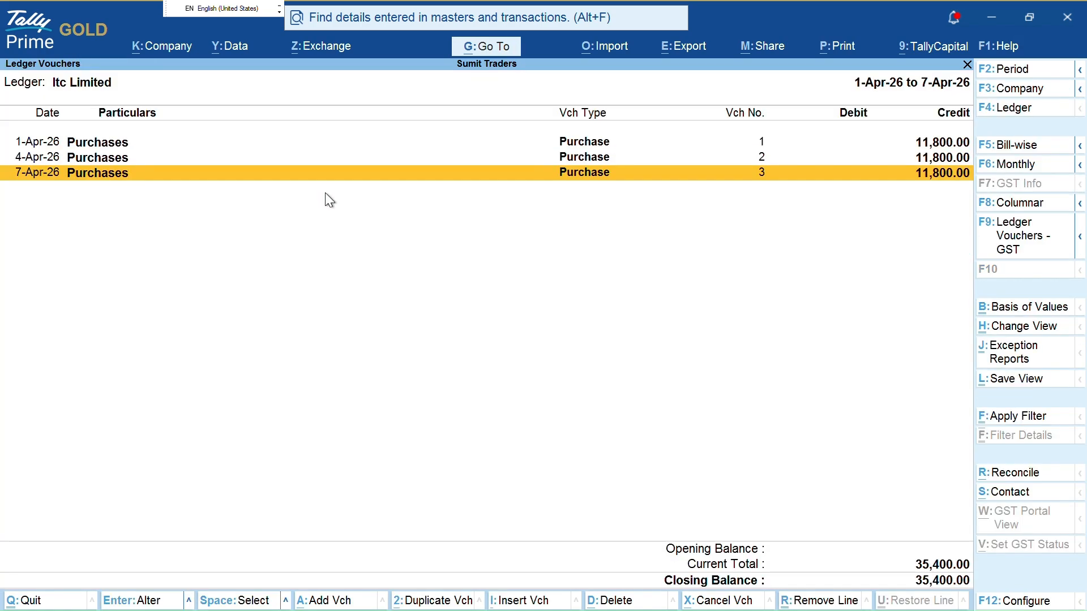
key("Up")
key("Up")
key("Down")
key("Down")
key("F4")
key("Return")
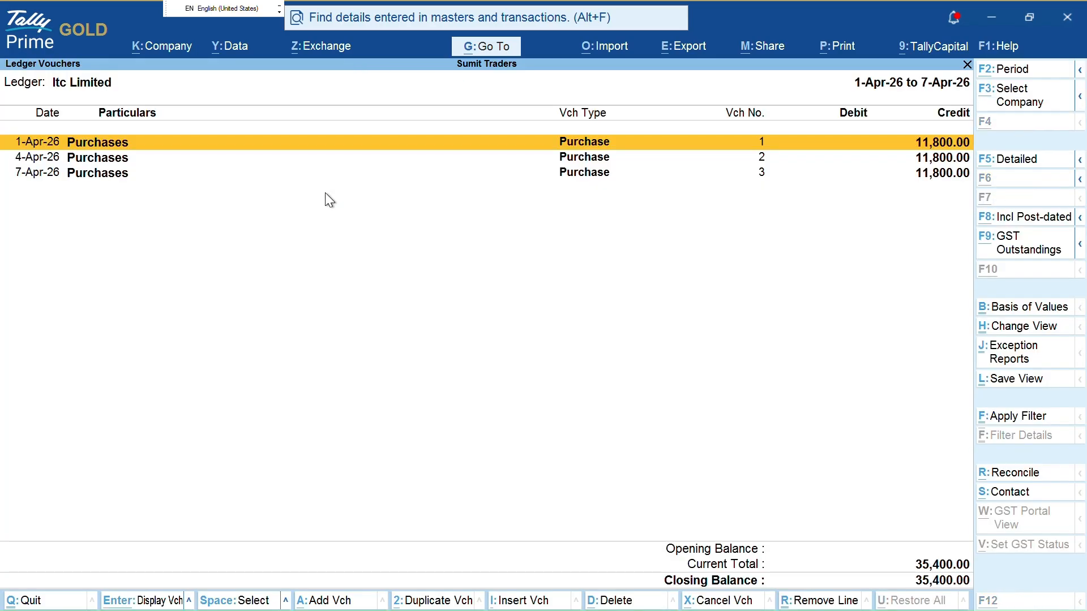
key("F2")
key("Return")
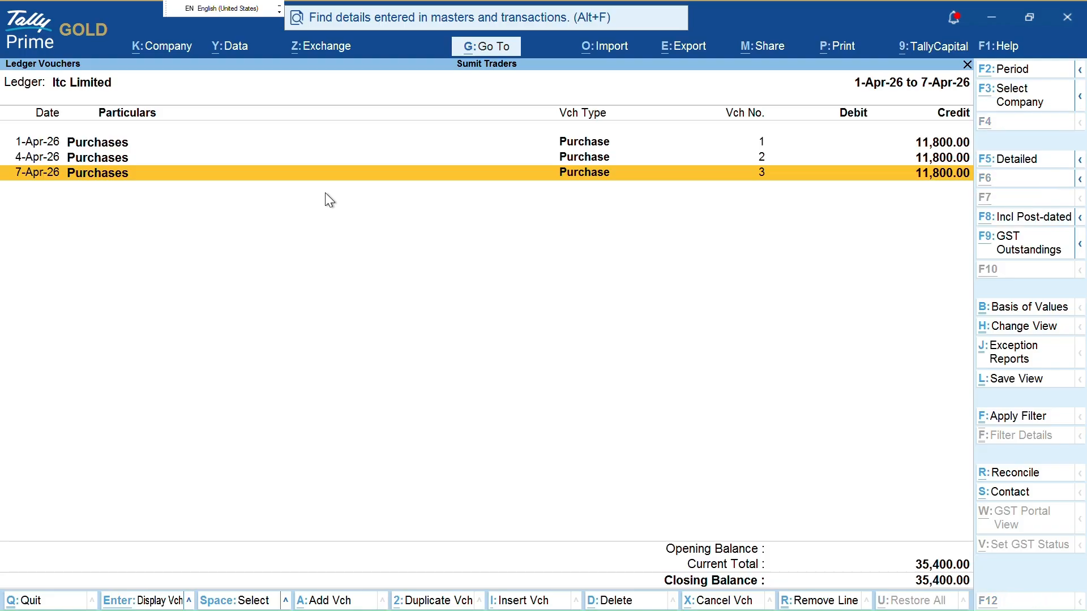
key("alt+2")
Set the new voucher's supplier invoice number to 4 and date to 10 April
type("4")
key("Return")
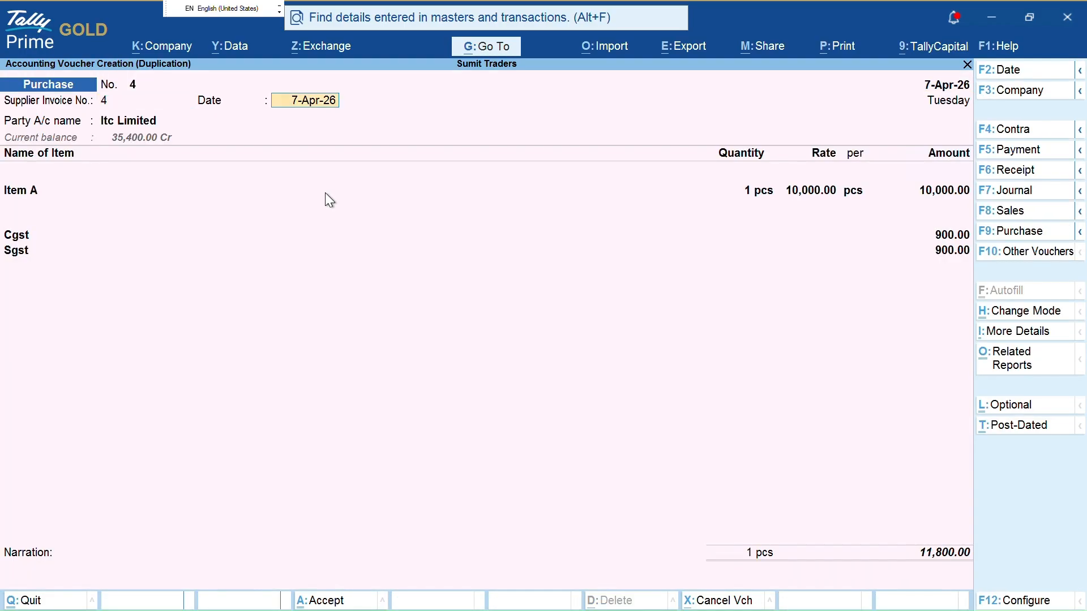
key("F2")
type("10")
key("Return")
type("10")
key("Return")
Allocate the voucher total bill-wise as New Ref named 4
key("ctrl")
key("ctrl+End")
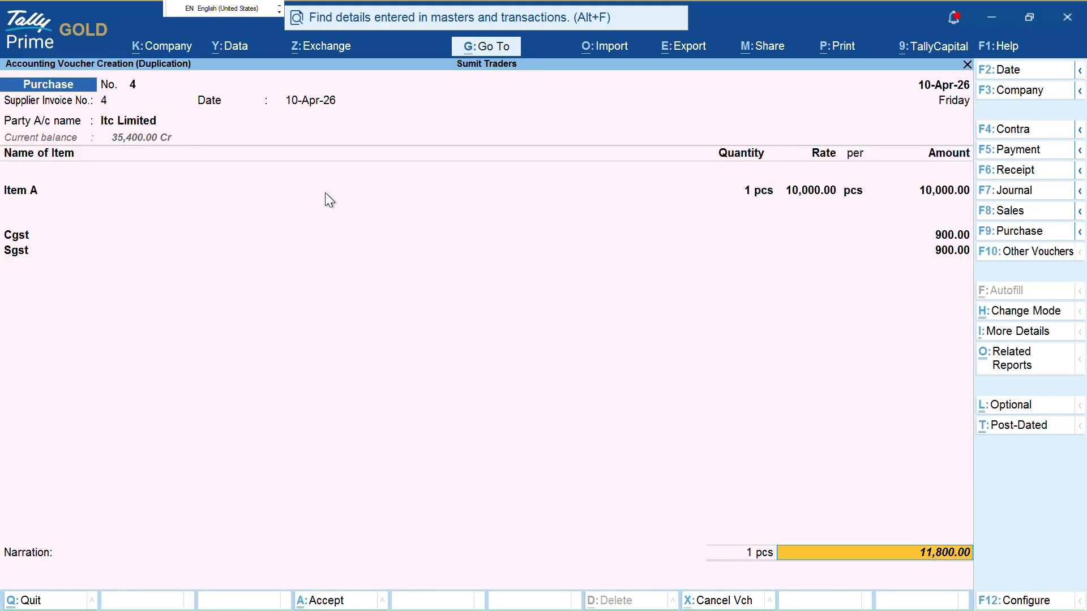
key("Return")
key("Up")
key("Down")
key("Down")
key("Return")
type("2")
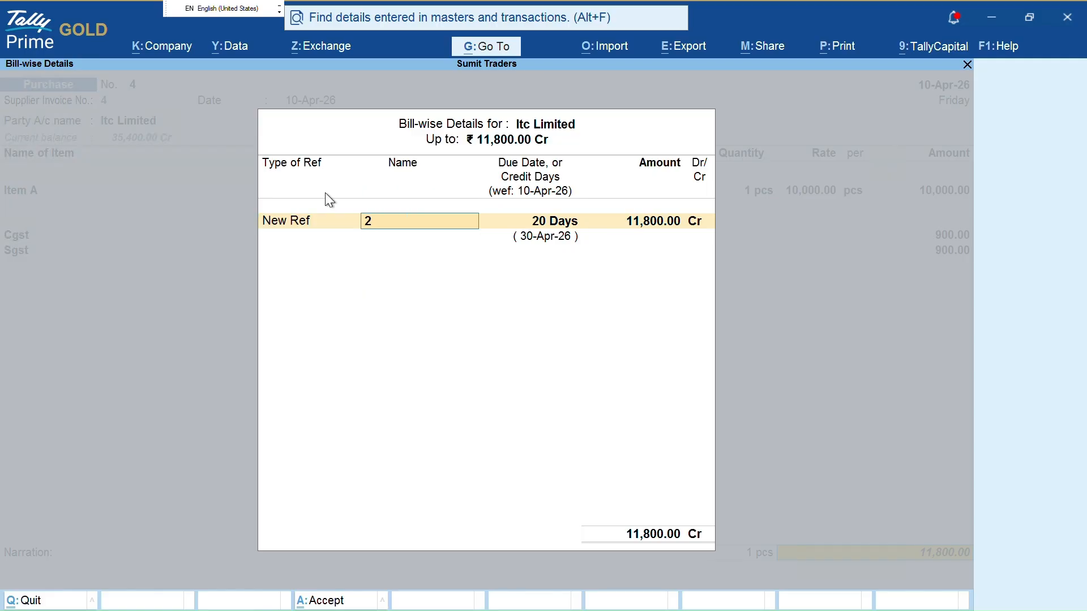
key("Return")
key("Return")
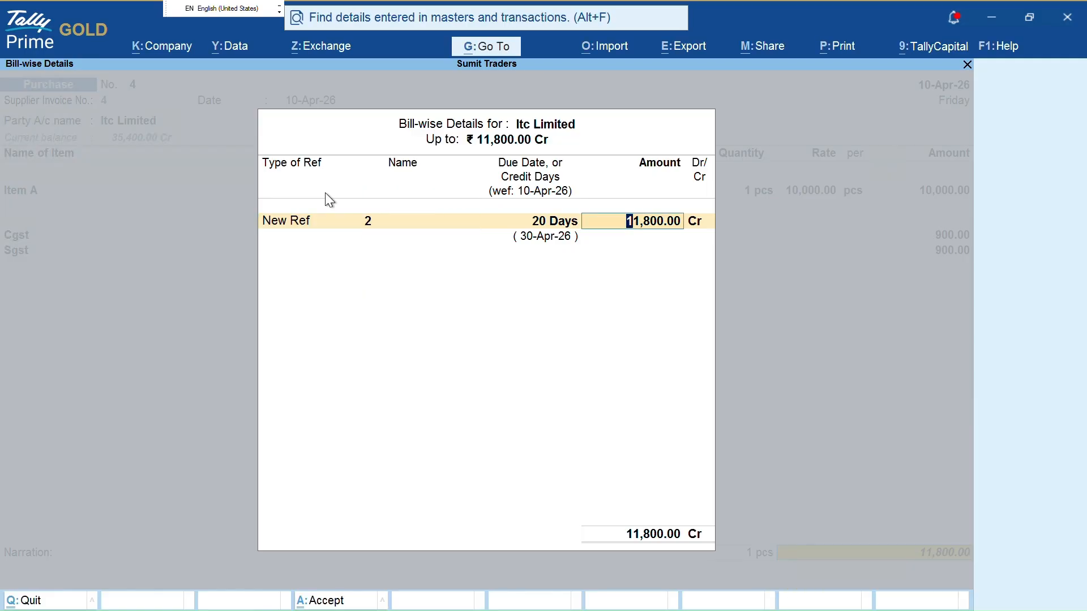
key("shift+Tab")
type("4")
key("Return")
key("Return")
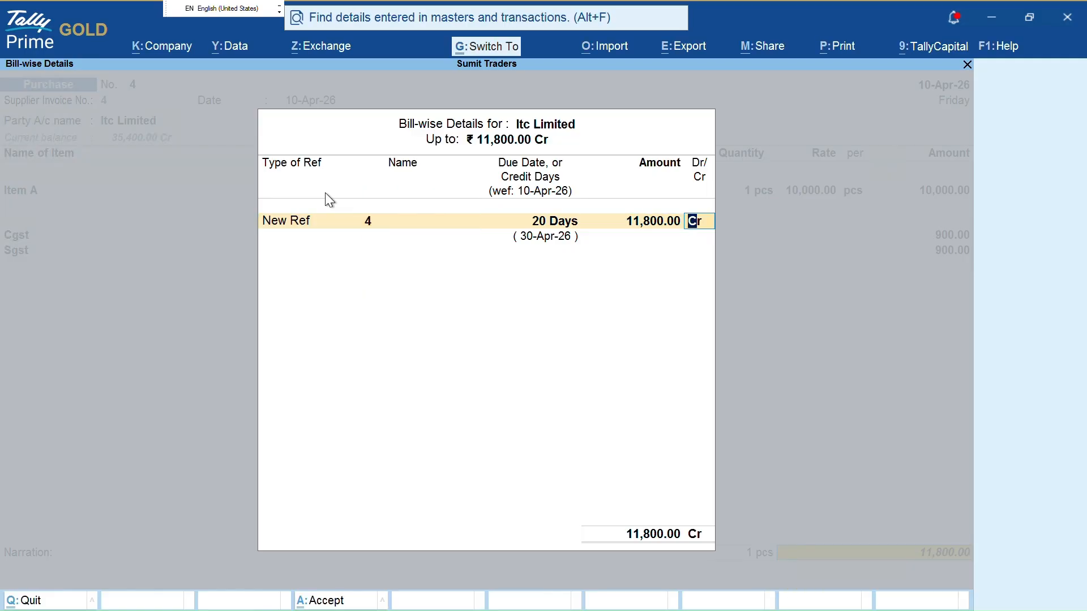
key("Return")
key("Return")
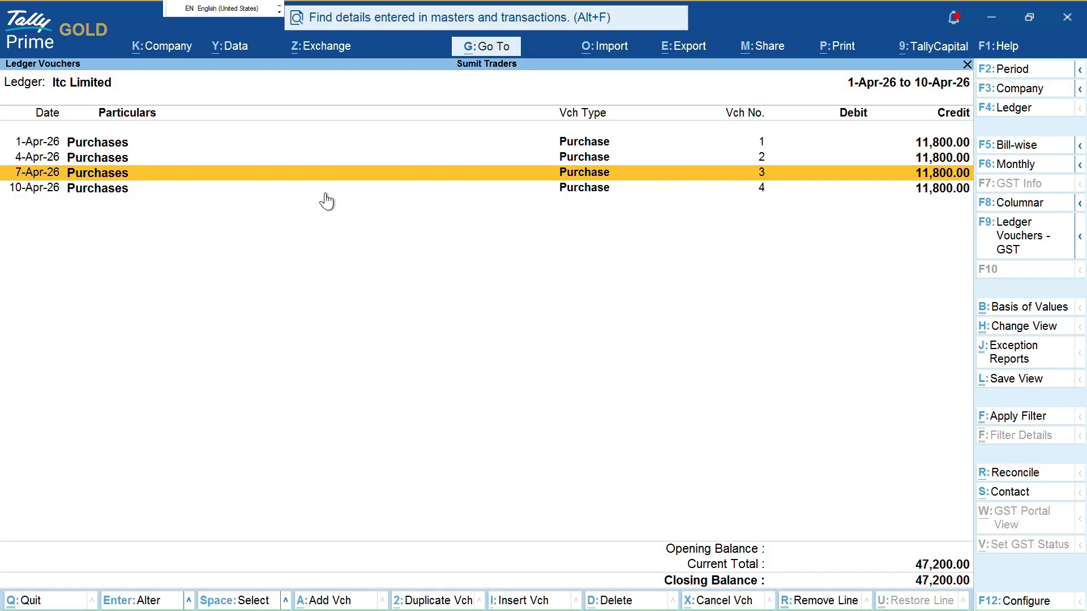
Review the four vouchers in the ledger list and return to the Gateway
key("Down")
key("Up")
key("Up")
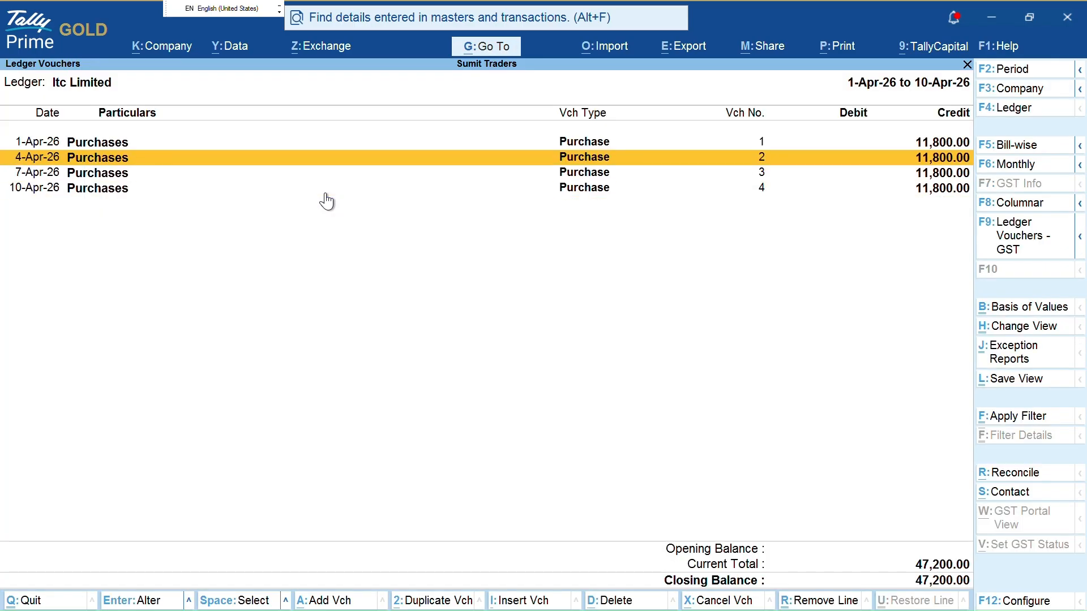
key("Up")
key("Down")
key("Escape")
key("Escape")
key("Escape")
key("Escape")
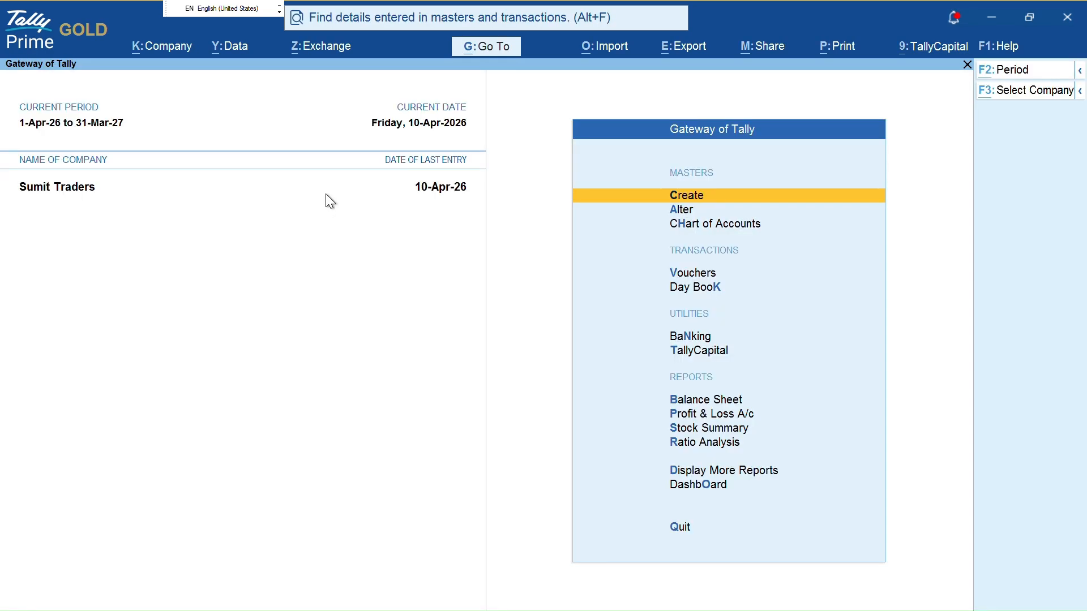
Open the period settings and back out without changes, staying in TallyPrime
key("alt+F2")
key("Return")
key("Return")
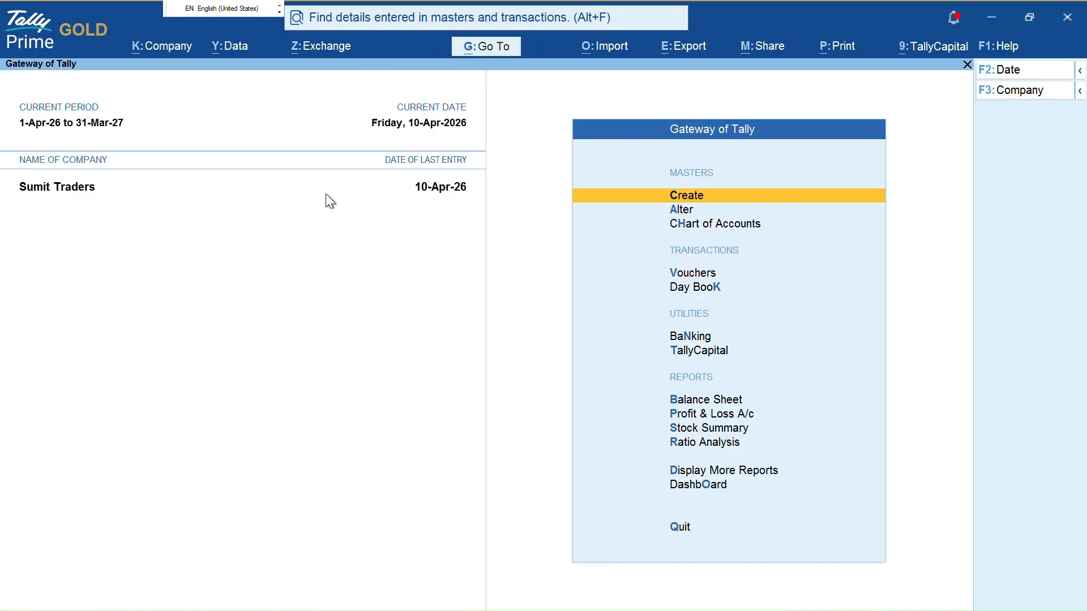
key("alt+F2")
key("Return")
key("Return")
key("Escape")
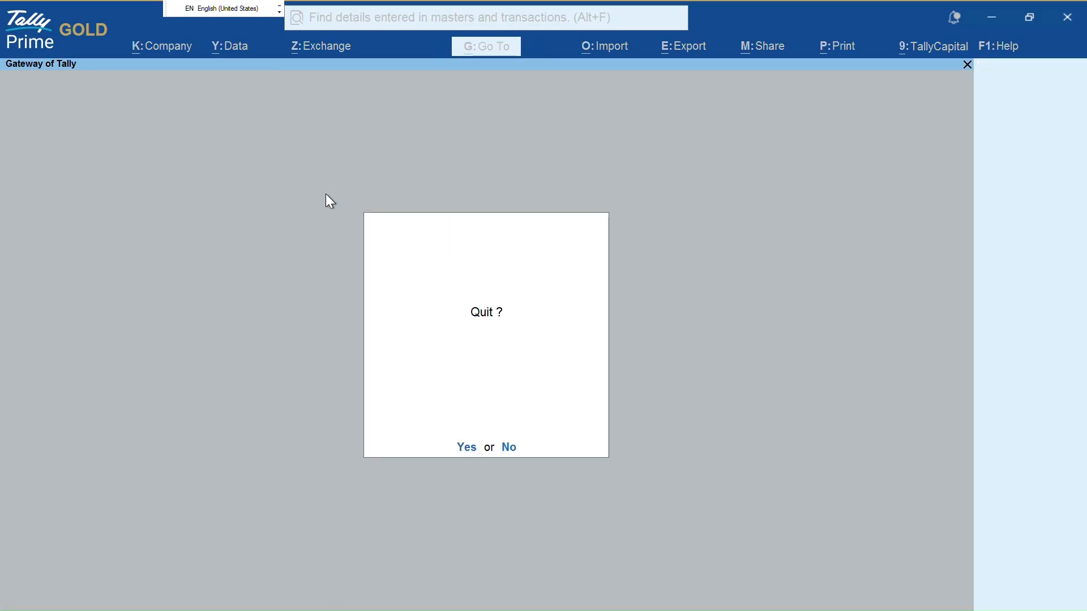
key("Escape")
Start a purchase voucher dated 25, then discard it unsaved
key("v")
key("F9")
key("F2")
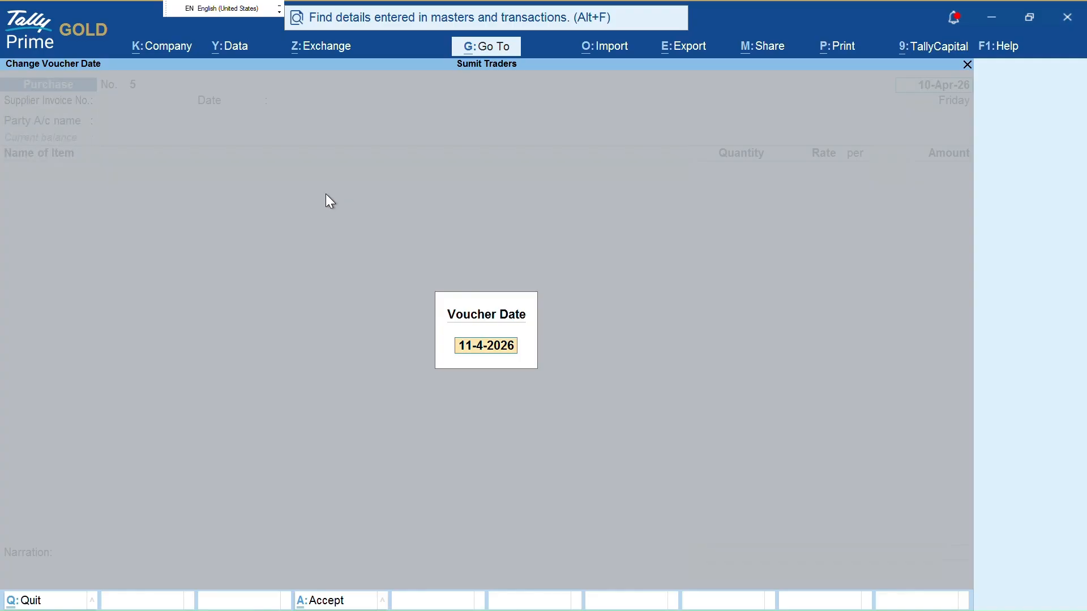
type("25")
key("Return")
key("BackSpace")
key("Escape")
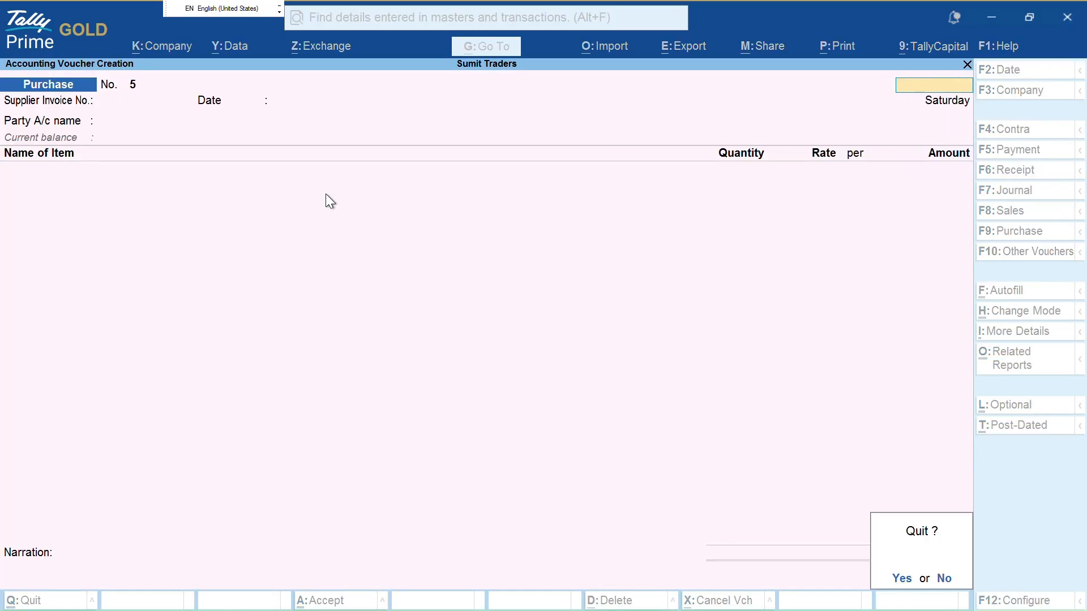
key("y")
Open the company current date setting and close it
key("F2")
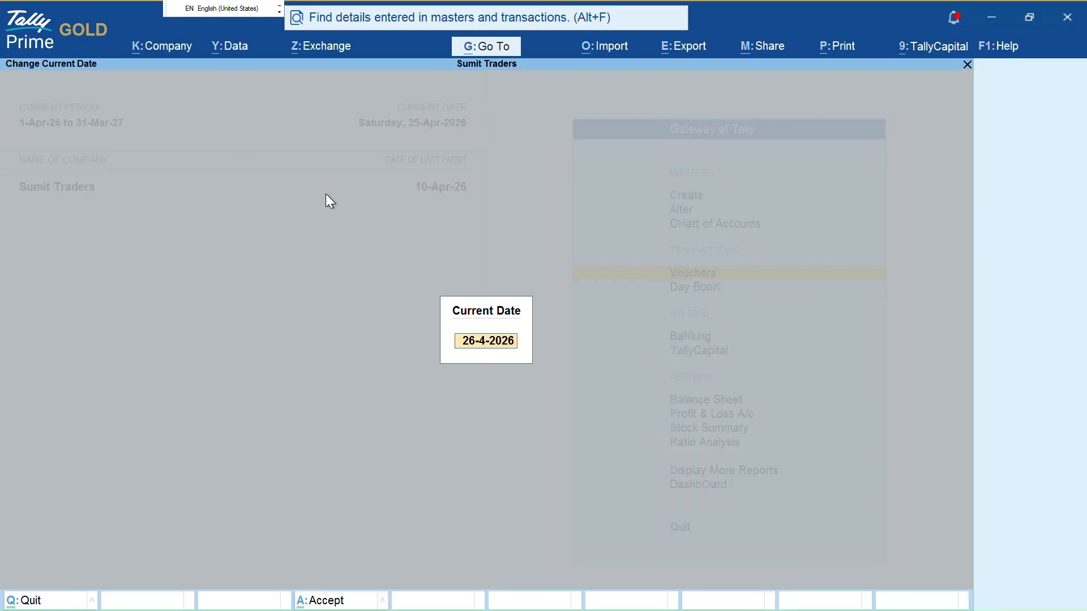
type("2")
key("BackSpace")
key("Escape")
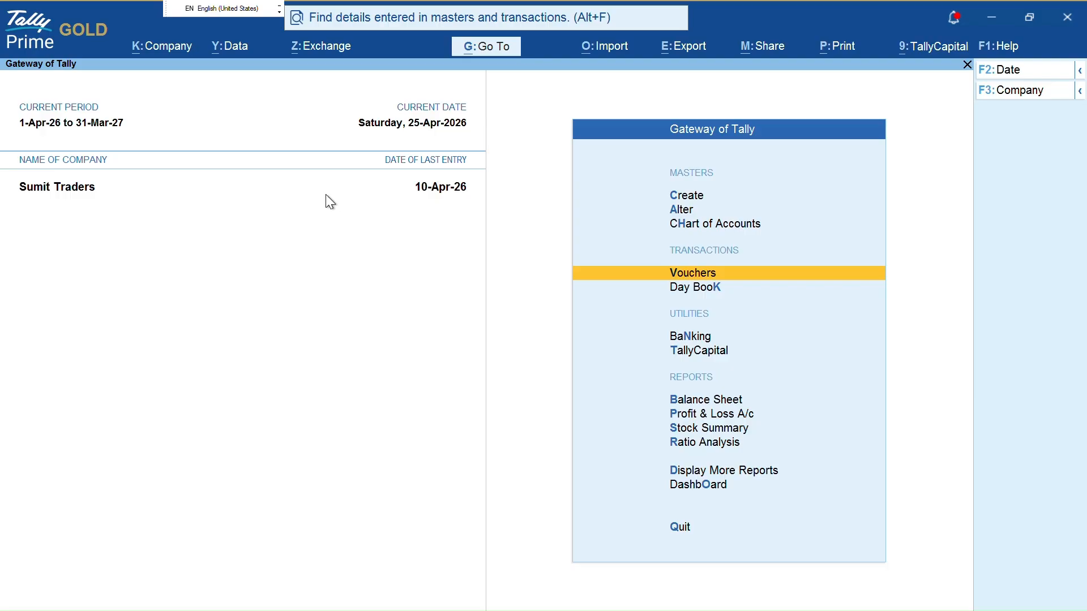
Open Itc Limited's ledger vouchers, keeping the 1 to 10 April period
key("d")
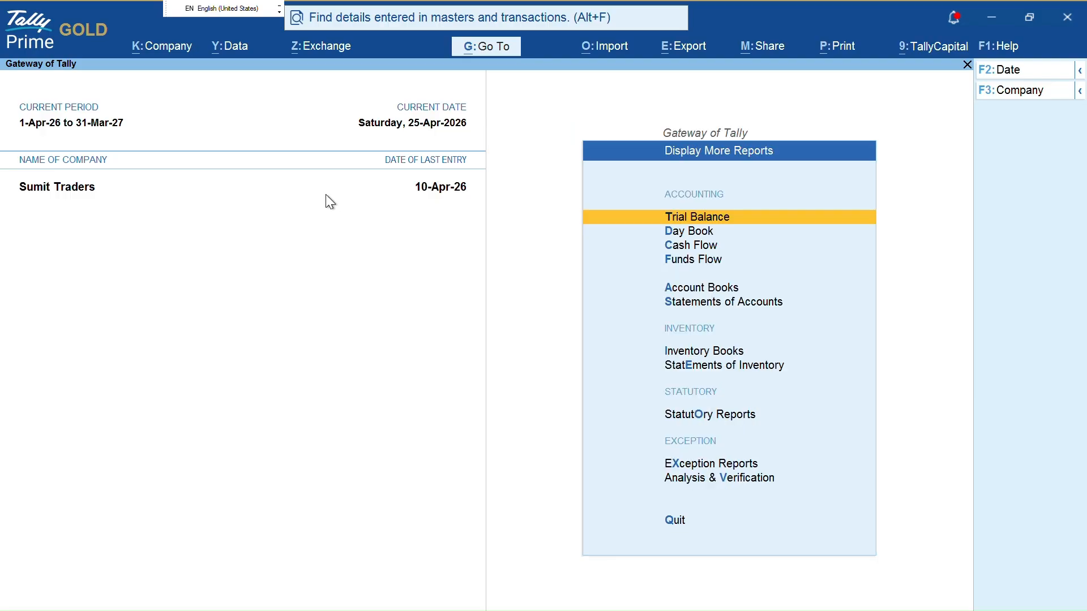
type("al")
type("It")
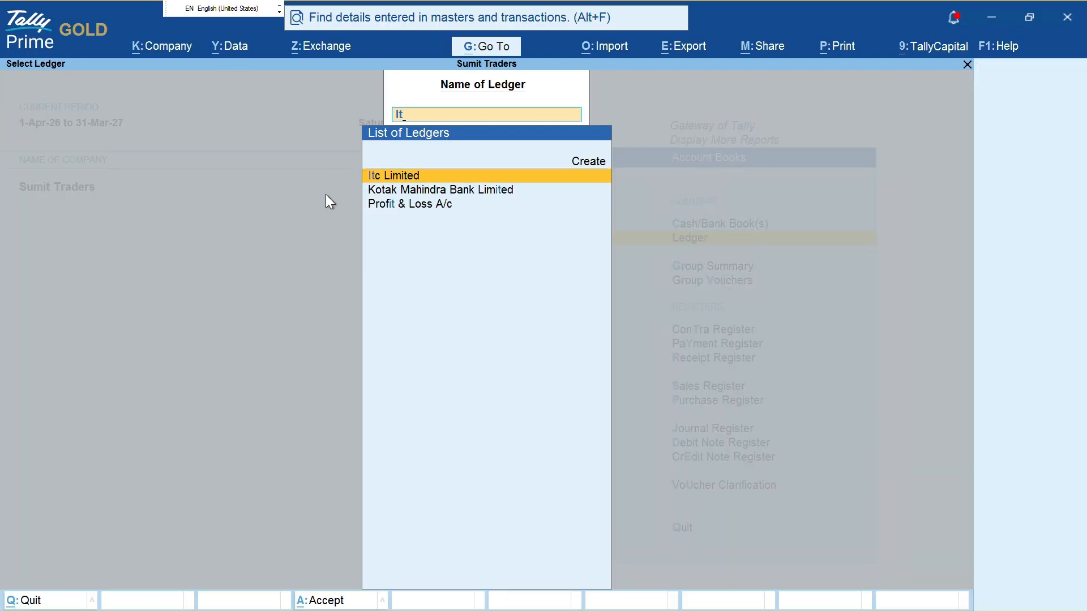
key("Return")
key("F2")
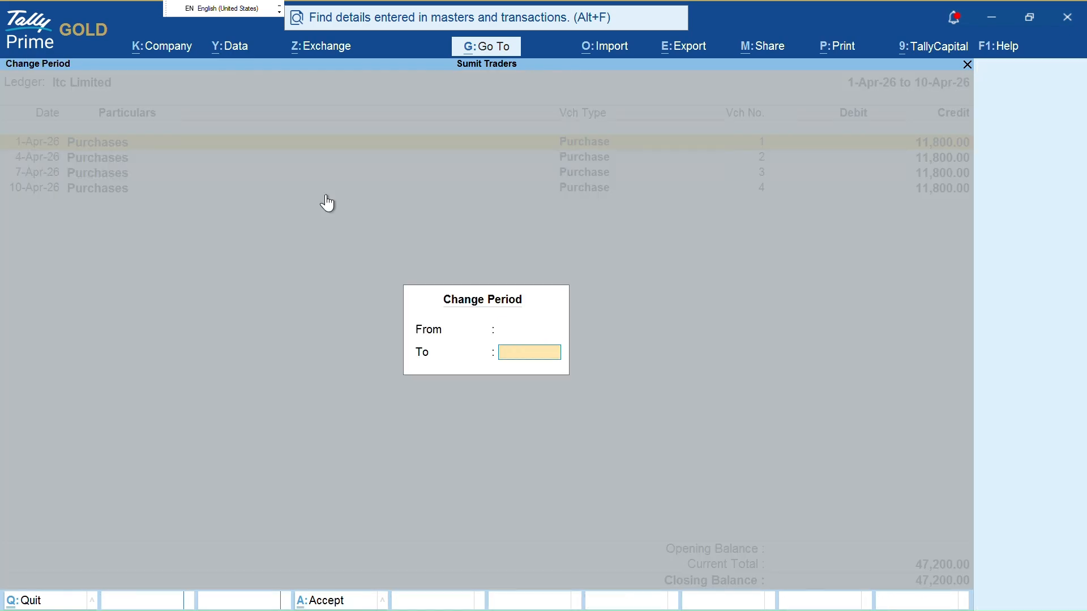
key("Escape")
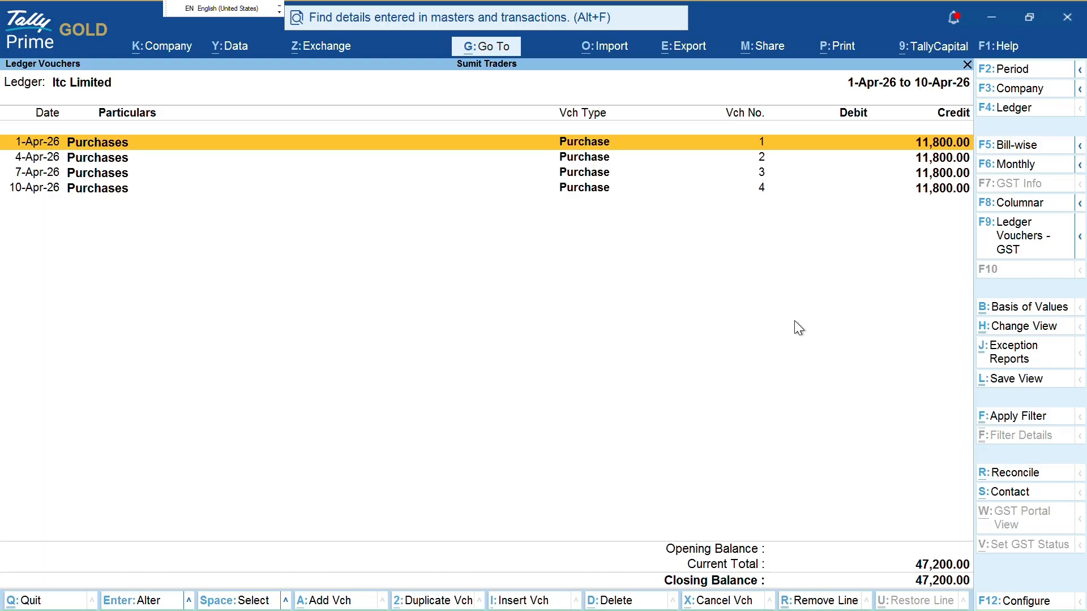
Show Itc Limited's pending bills for the period 1-4-2026 to 25-4-2026
key("F5")
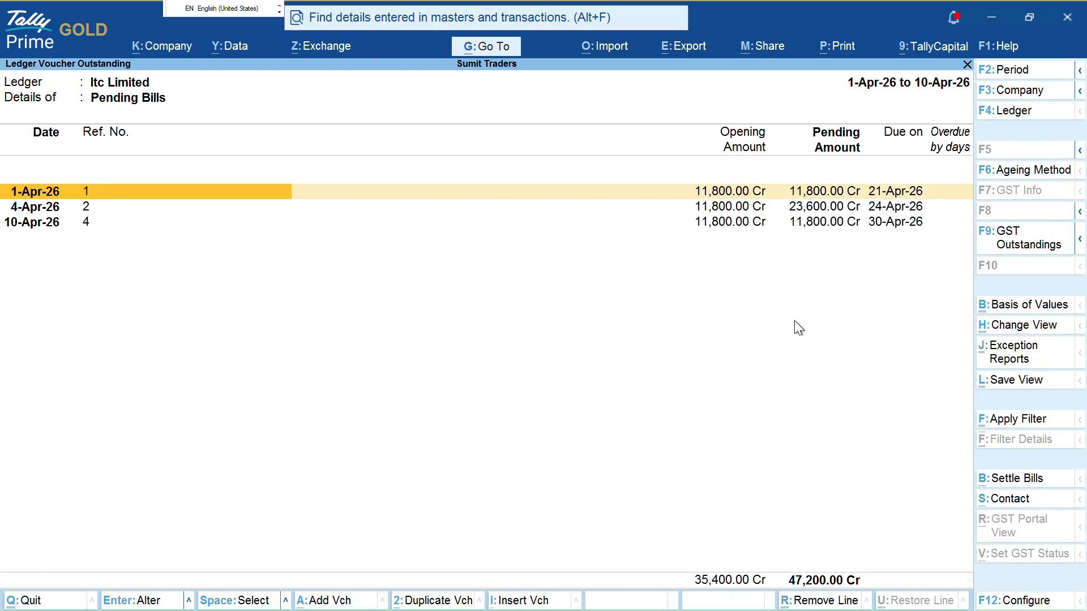
key("F2")
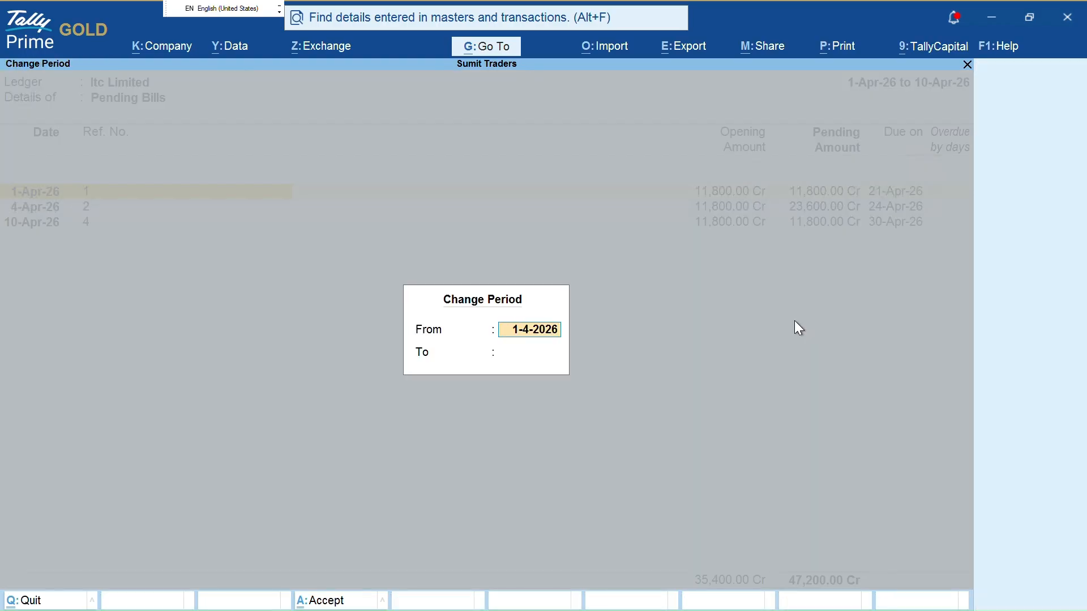
key("Return")
type("25")
key("Return")
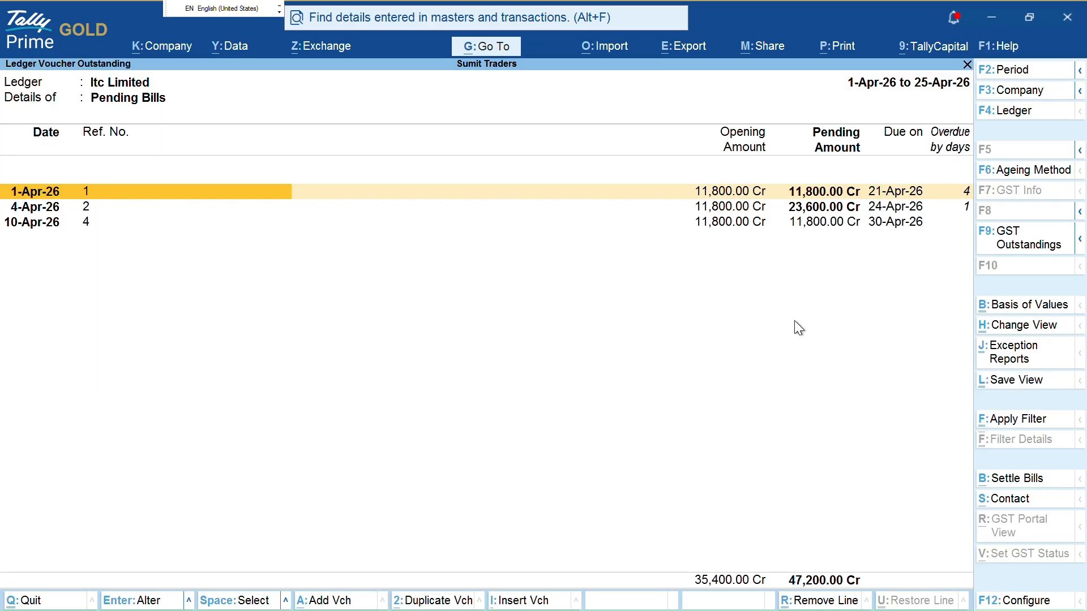
key("Escape")
Try other ledger report views and period settings, then back out
key("F4")
key("Return")
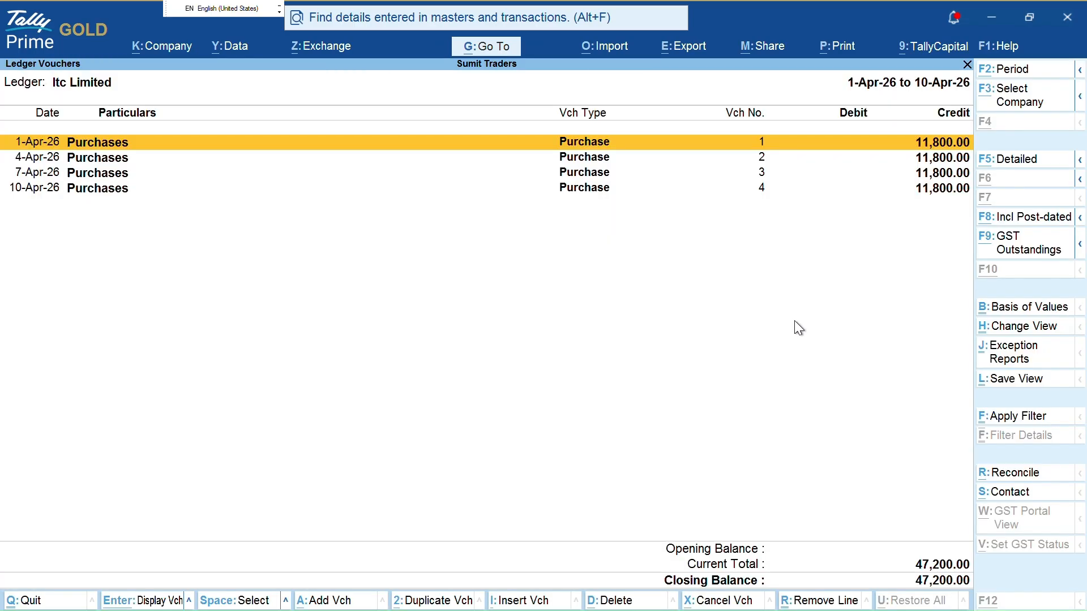
key("F2")
key("Return")
key("F6")
key("Escape")
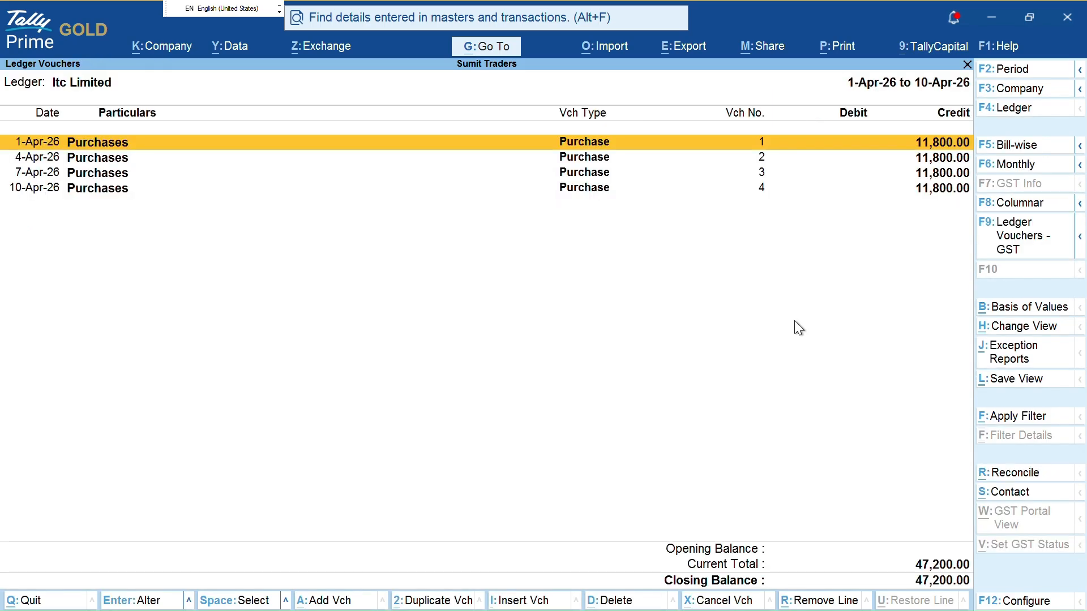
Return to the pending bills view and reapply the 1-Apr to 25-Apr-26 period
key("F5")
key("F2")
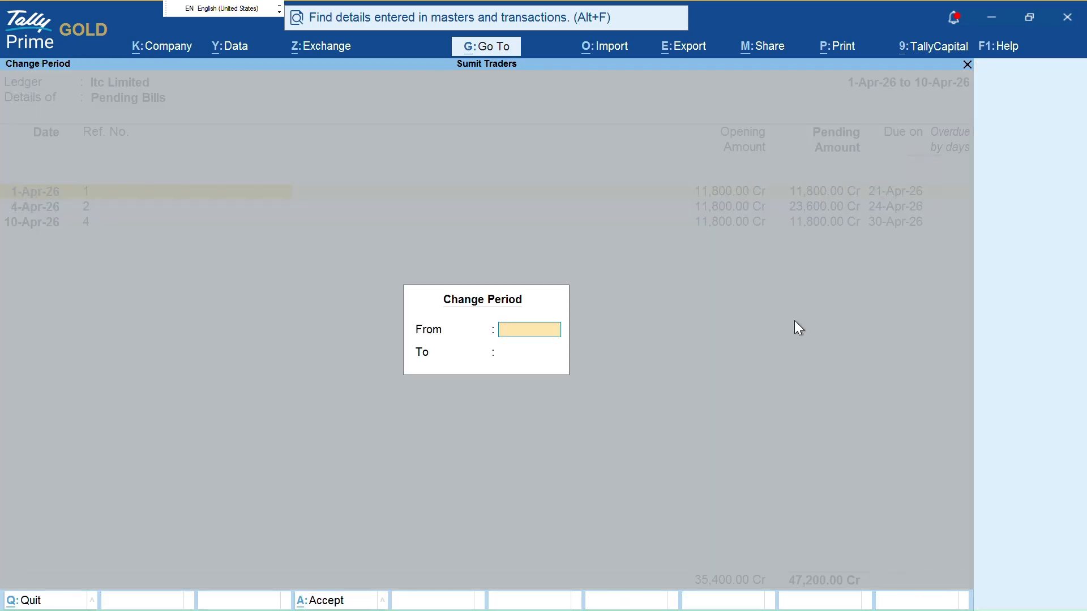
key("Escape")
key("F2")
key("Return")
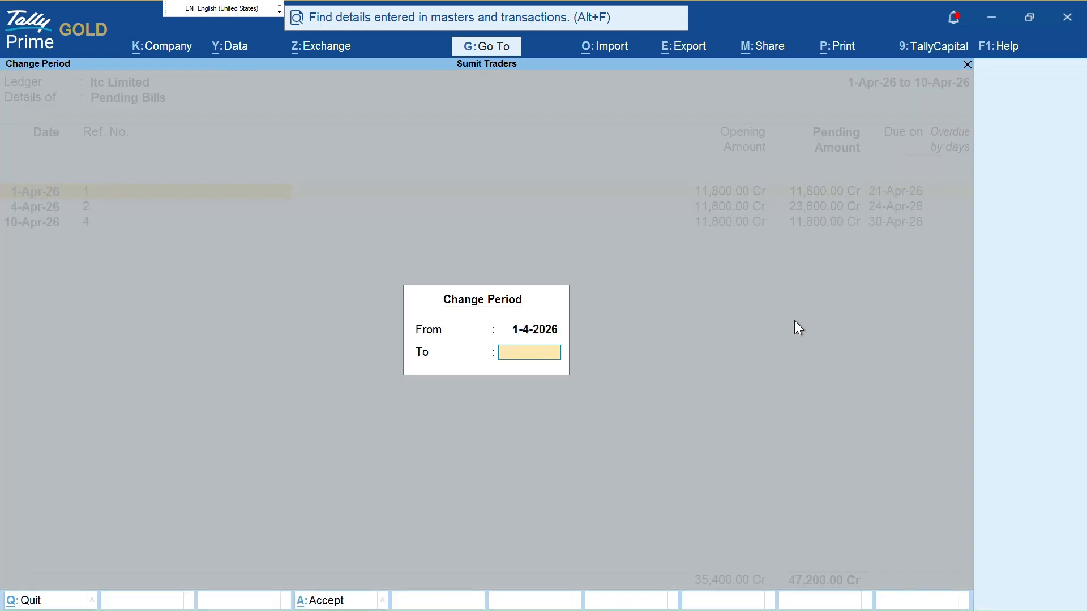
type("25")
key("Return")
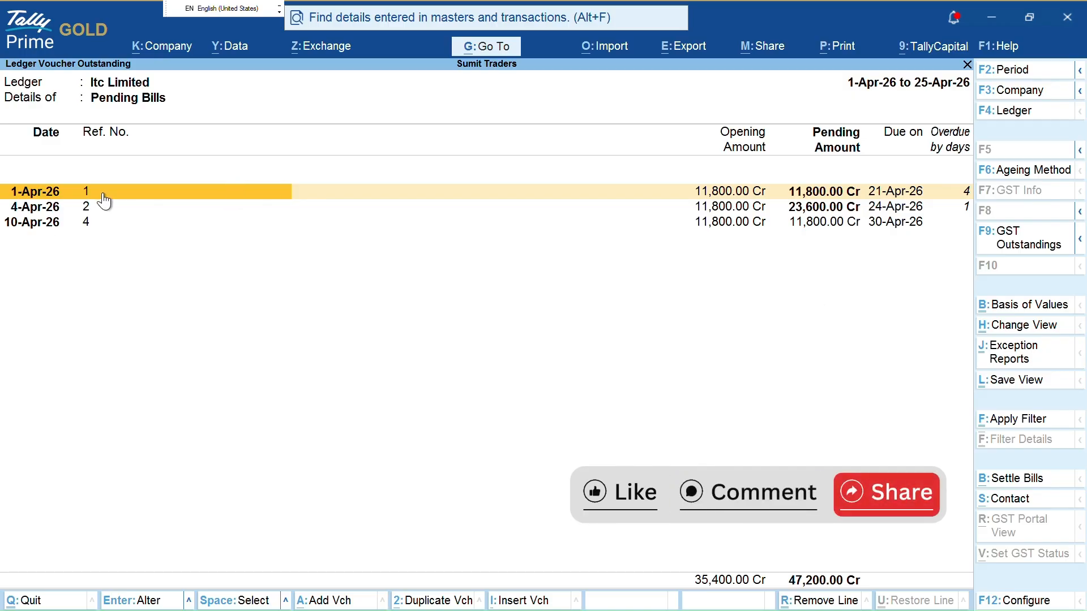
Point out the bills' pending amounts, due dates and overdue days, moving down to bill 2
key("ctrl")
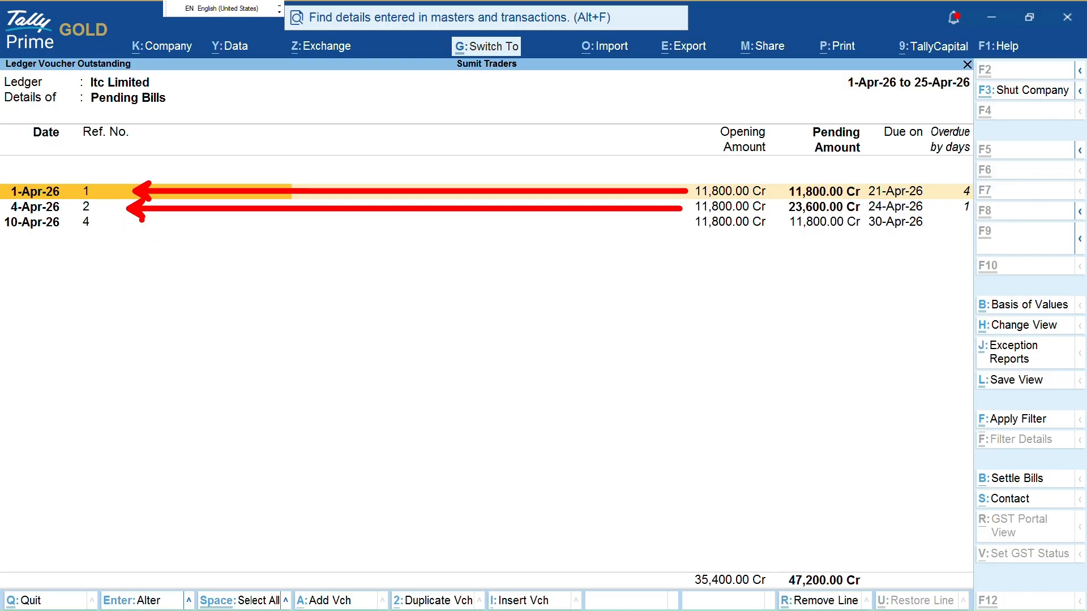
mouse_move(148, 216)
left_mouse_down()
mouse_move(151, 232)
mouse_move(679, 225)
left_mouse_up()
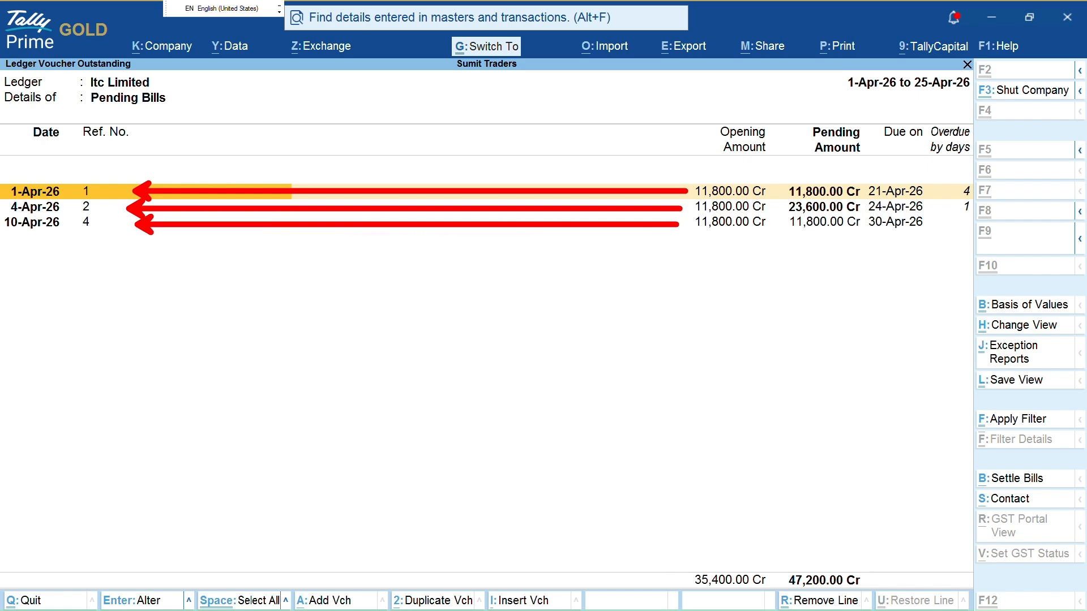
key("Escape")
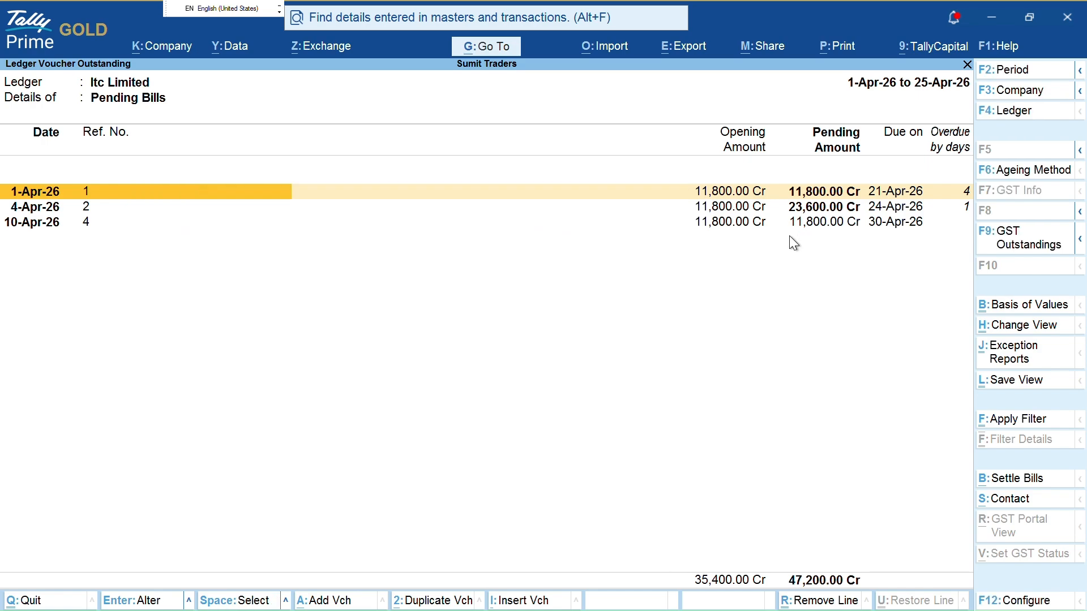
key("Down")
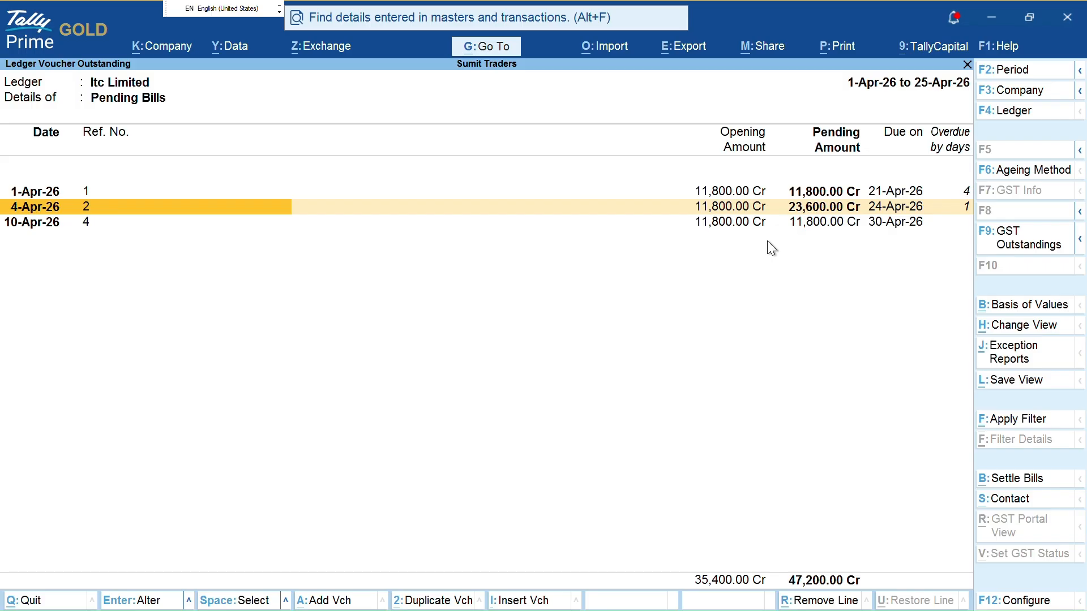
key("ctrl")
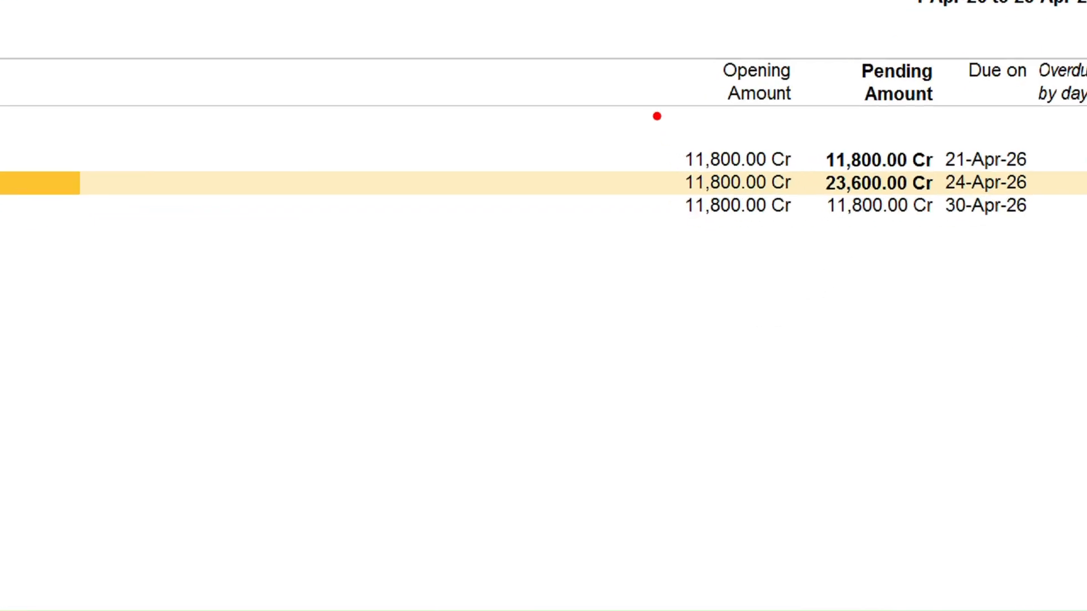
mouse_move(653, 112)
left_mouse_down()
mouse_move(715, 327)
mouse_move(820, 165)
mouse_move(702, 106)
mouse_move(663, 130)
left_mouse_up()
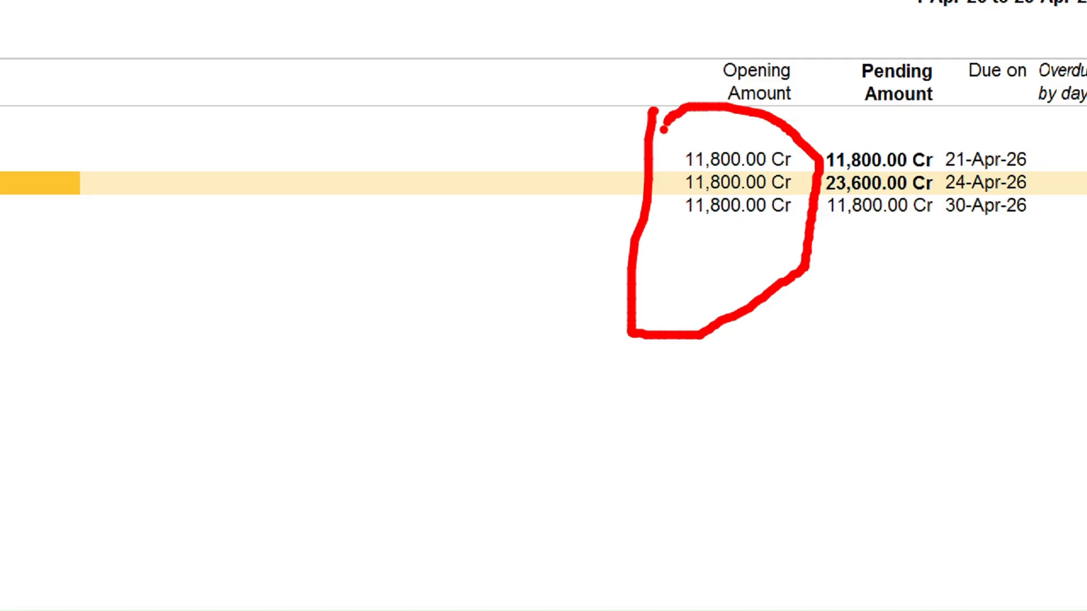
key("Escape")
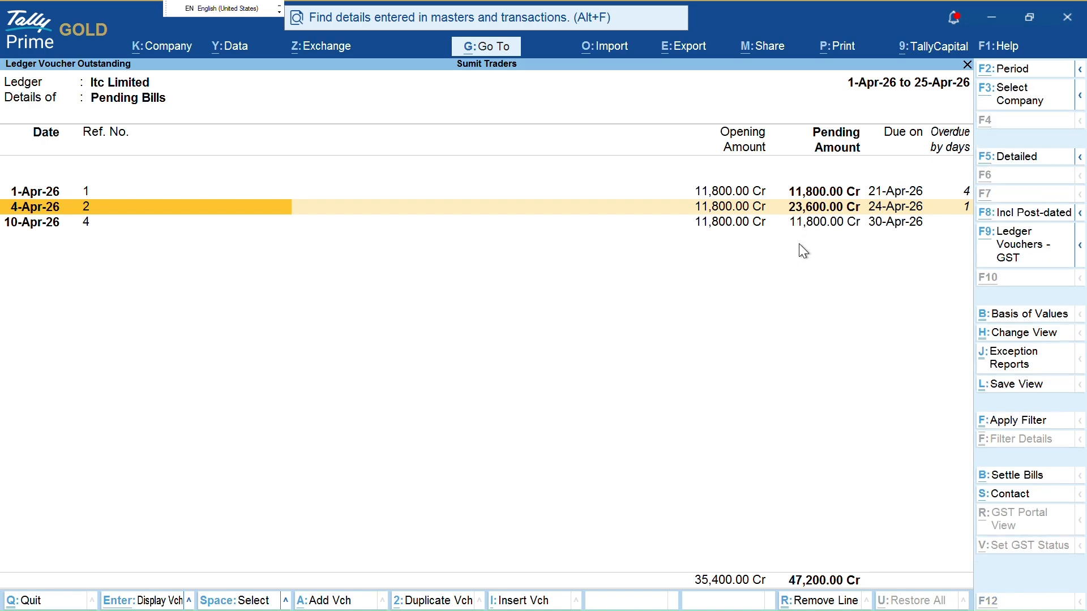
Expand the pending bills to show their vouchers and select the 4-Apr-26 Purchase 2 line
key("alt+F1")
key("Down")
key("Down")
key("Up")
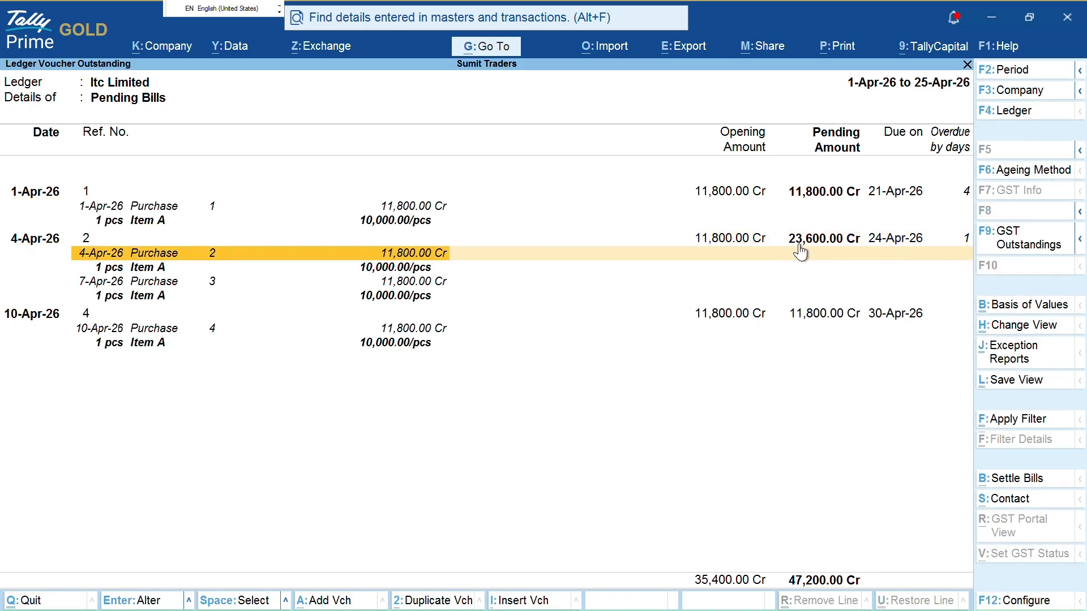
key("space")
key("Down")
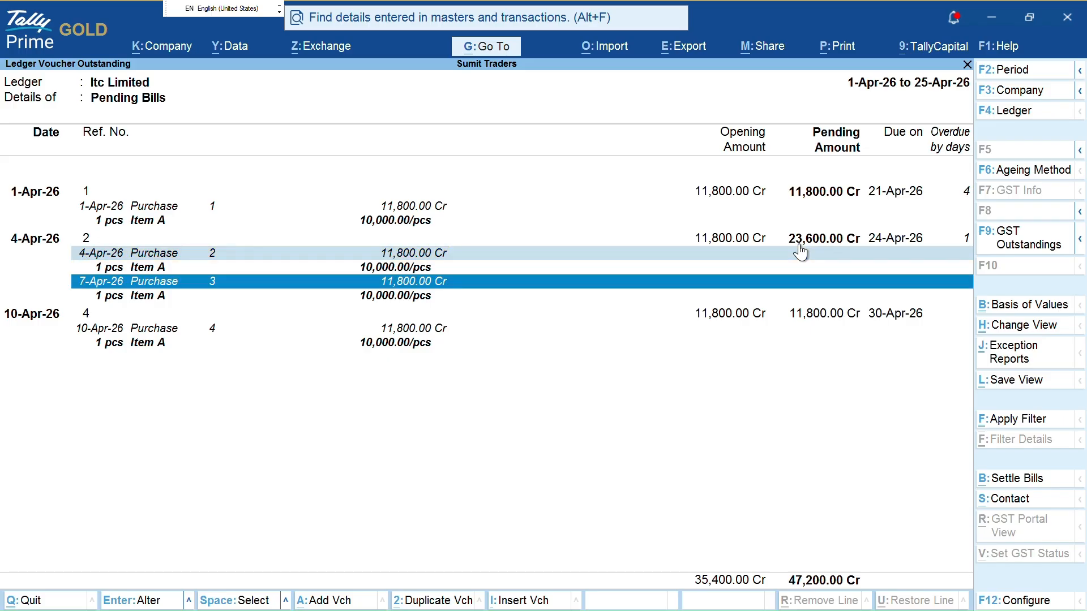
key("shift+Up")
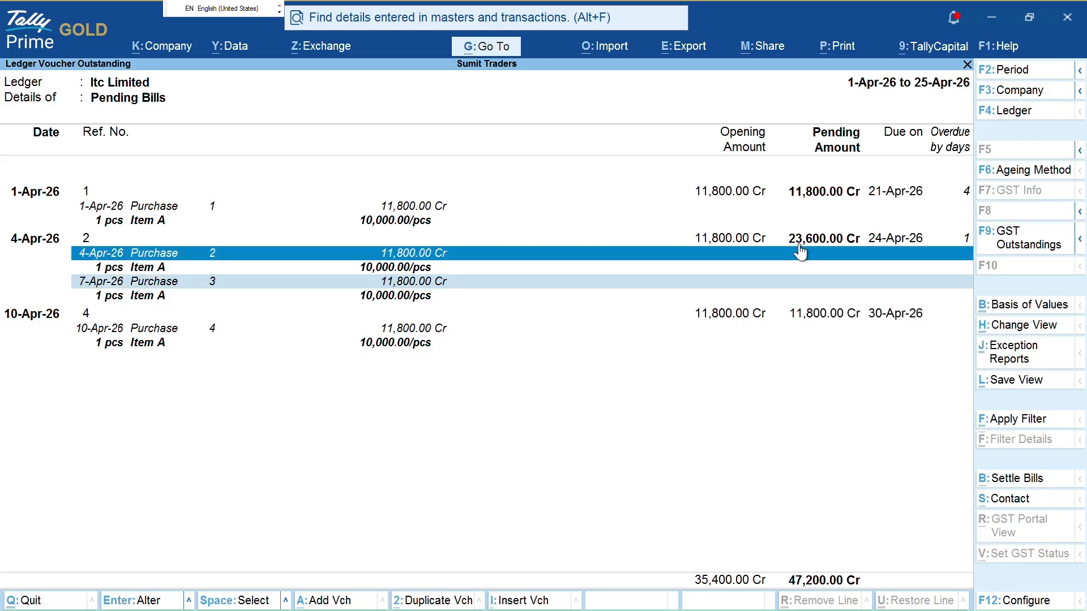
key("Down")
key("Down")
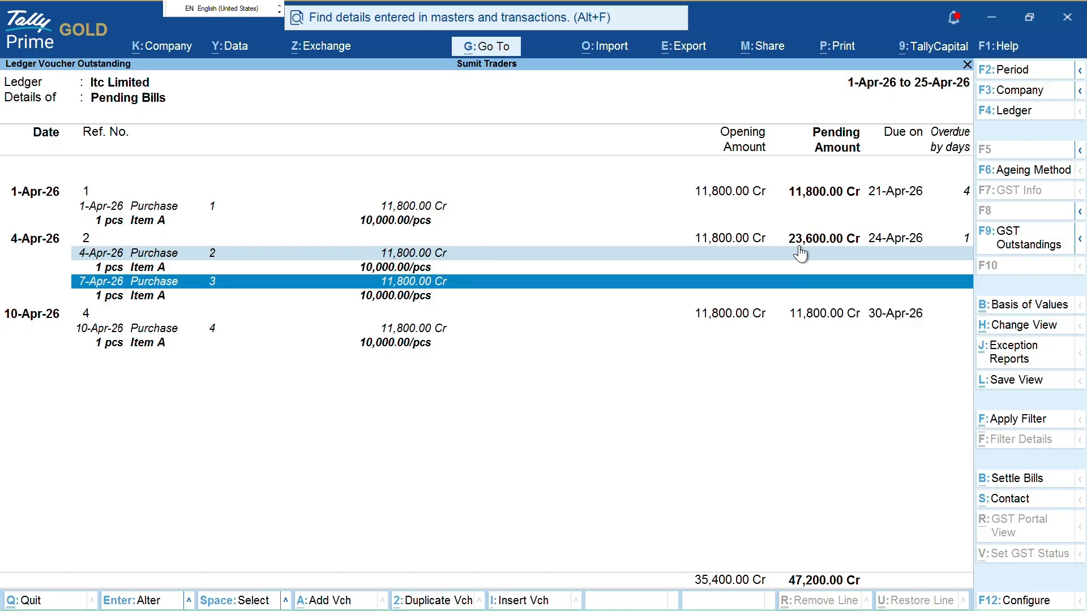
key("Up")
key("Up")
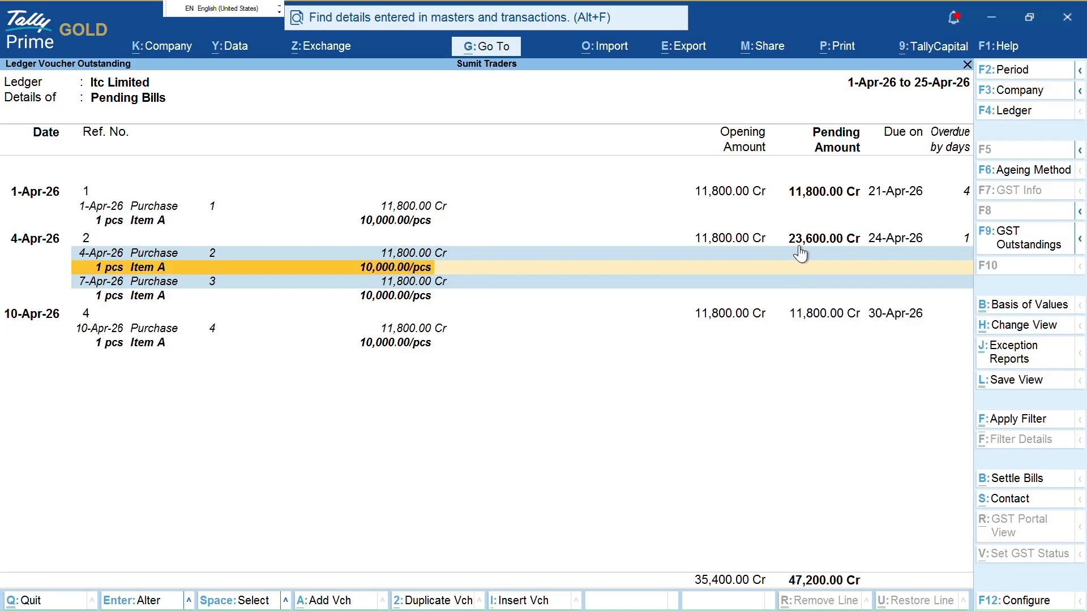
Review Purchase 2's bill-wise details, save it, and open Purchase 3 for alteration
key("Return")
key("Return")
key("Return")
key("Return")
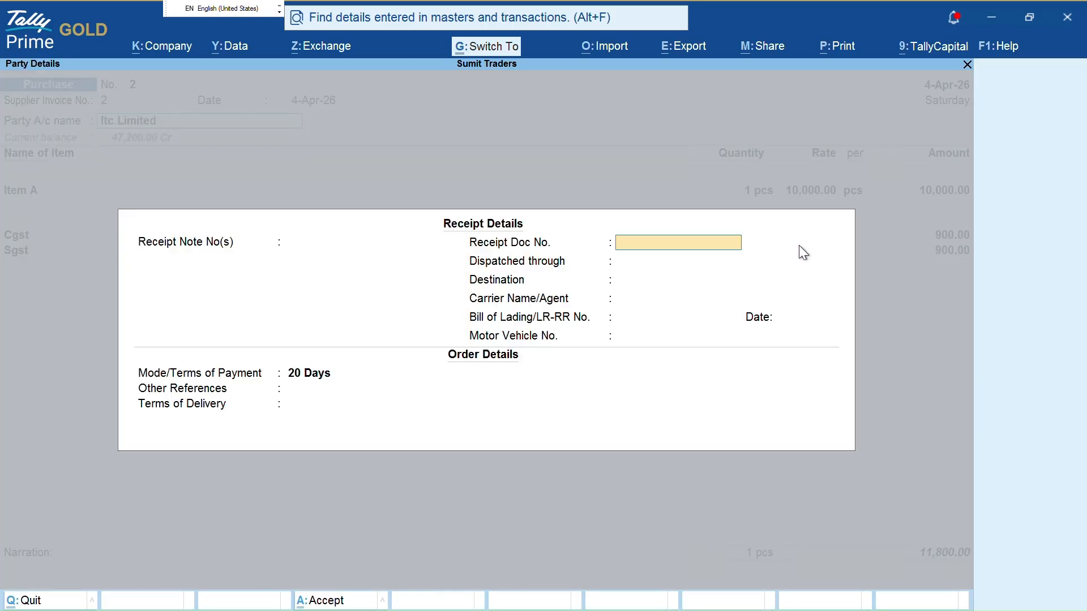
key("ctrl")
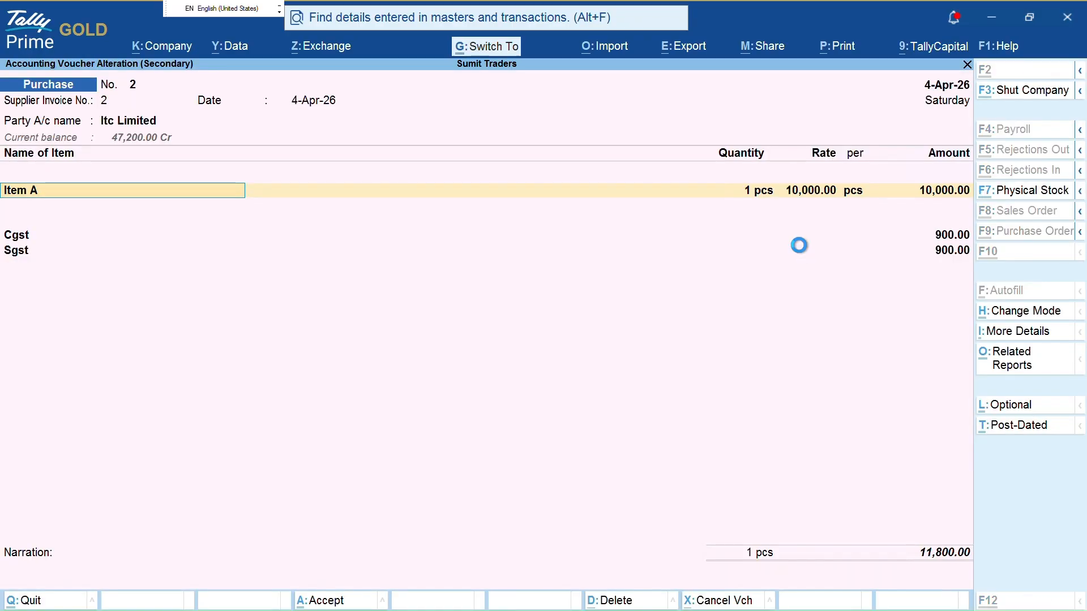
key("ctrl+a")
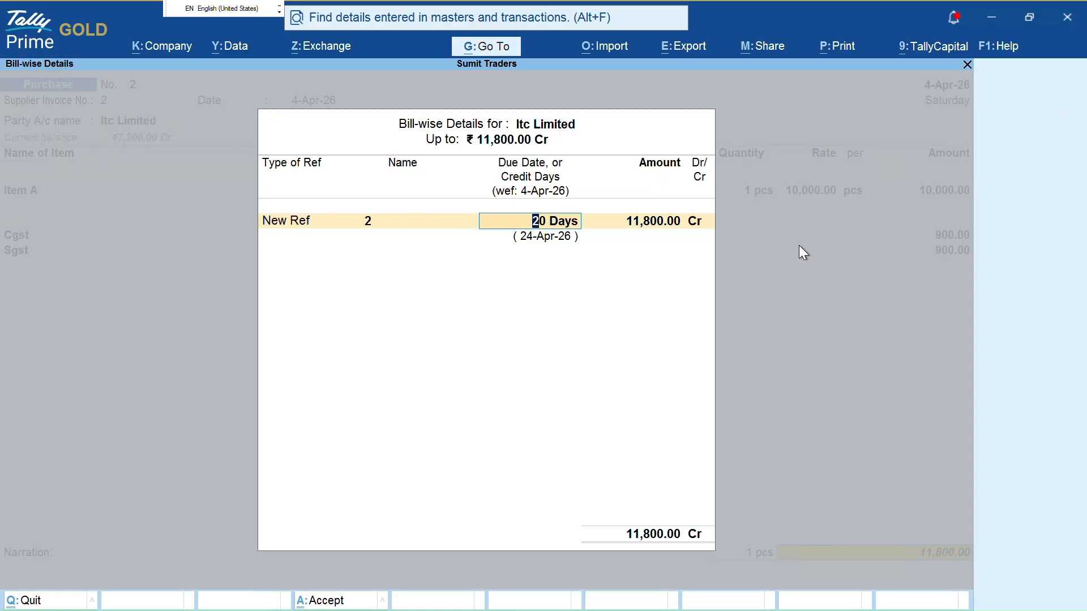
key("ctrl+a")
key("ctrl+a")
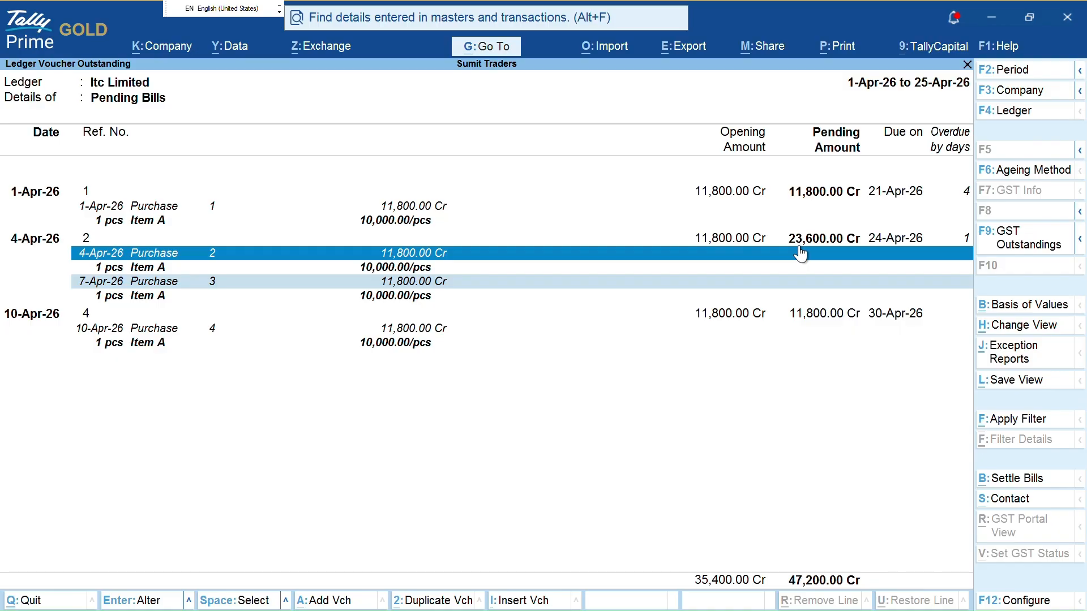
key("Return")
key("Return")
key("Return")
key("Return")
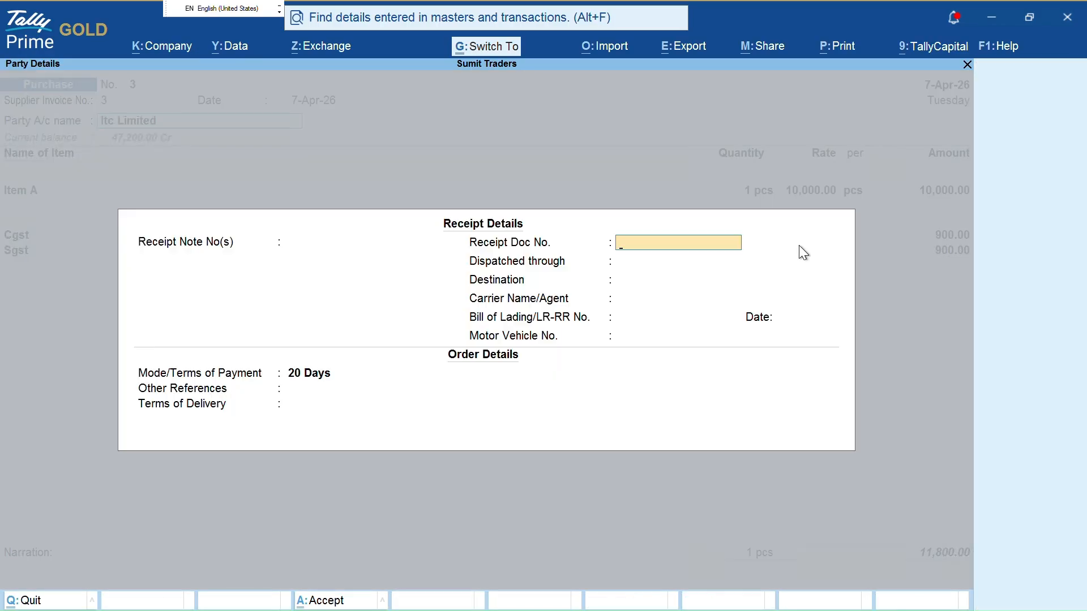
Step through Purchase 3 to its bill-wise details, currently Agst Ref against bill 2
key("ctrl+a")
key("ctrl+a")
key("Return")
key("Return")
key("Return")
key("Return")
key("Return")
key("Return")
key("Return")
key("Return")
key("Return")
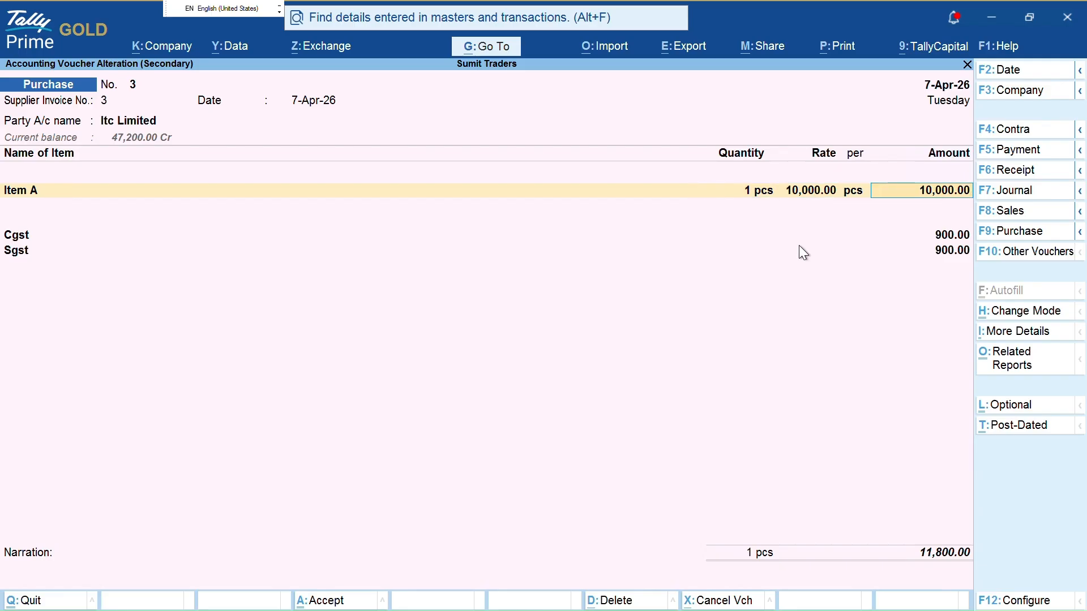
key("Return")
key("Return")
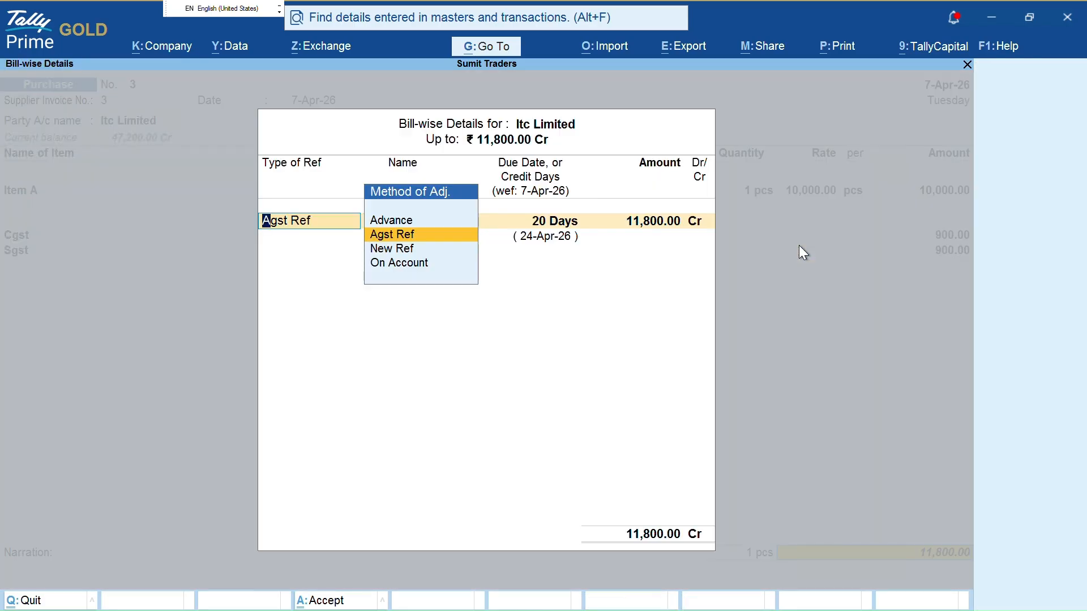
key("Return")
key("Return")
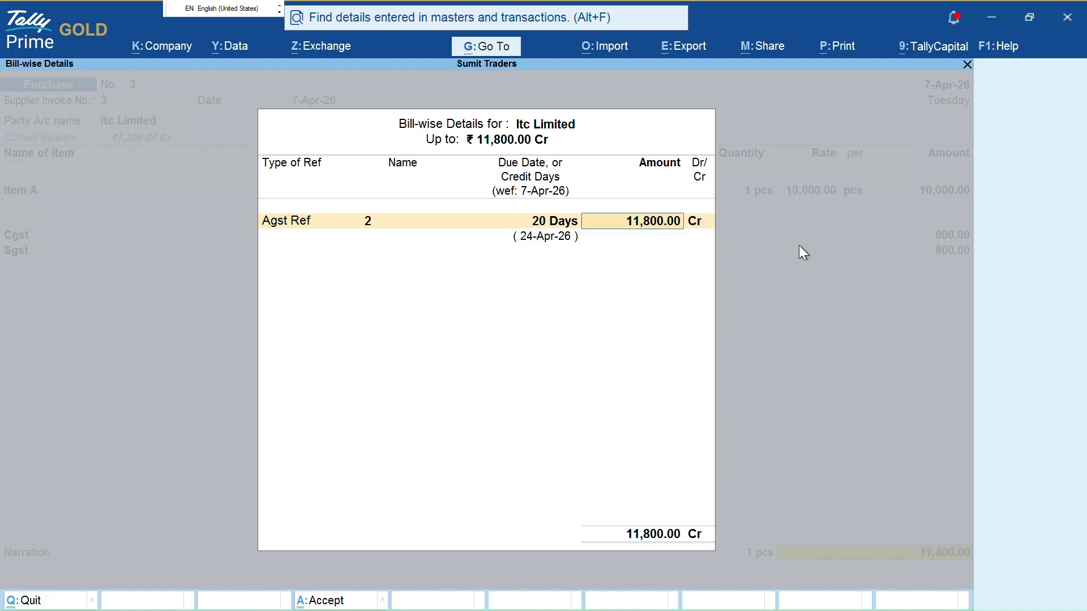
key("ctrl")
mouse_move(250, 203)
left_mouse_down()
mouse_move(242, 262)
mouse_move(330, 217)
mouse_move(238, 197)
left_mouse_up()
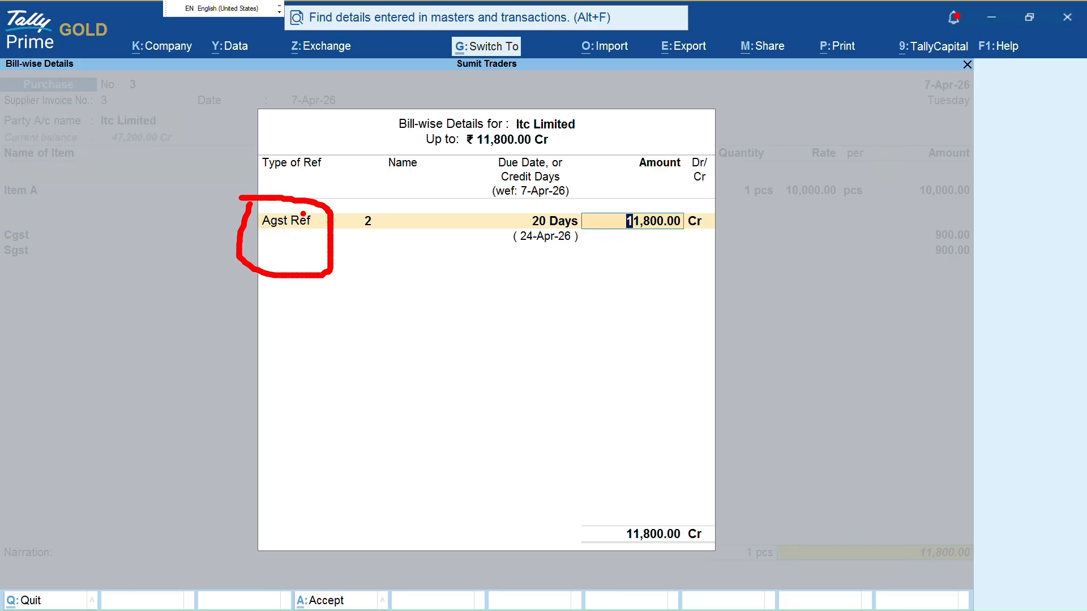
key("Escape")
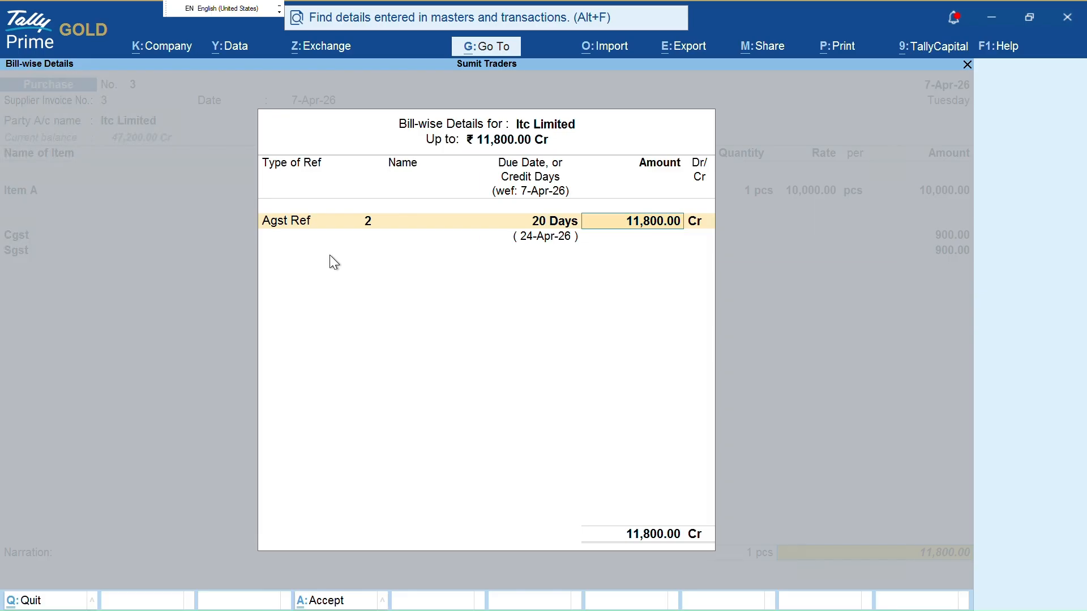
Change the bill allocation's Type of Ref from Agst Ref to New Ref
key("shift+Tab")
key("shift+Tab")
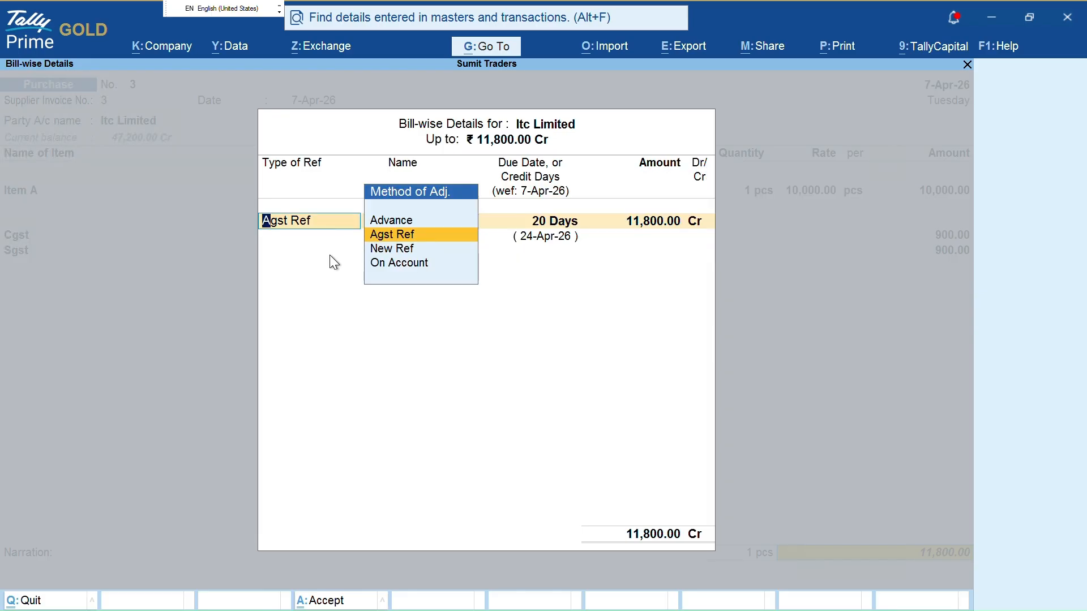
key("Escape")
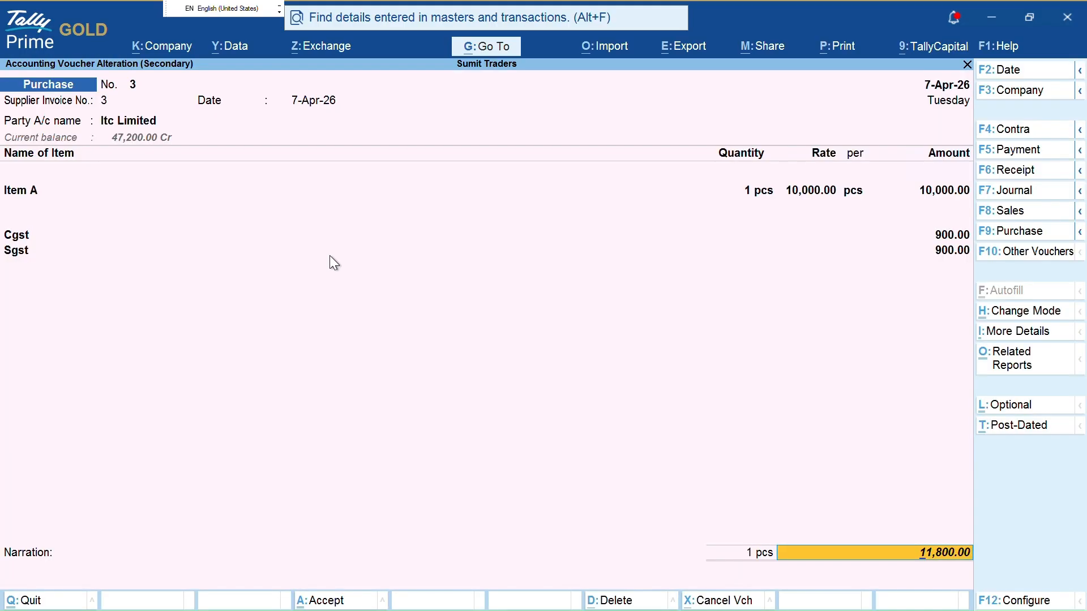
key("Return")
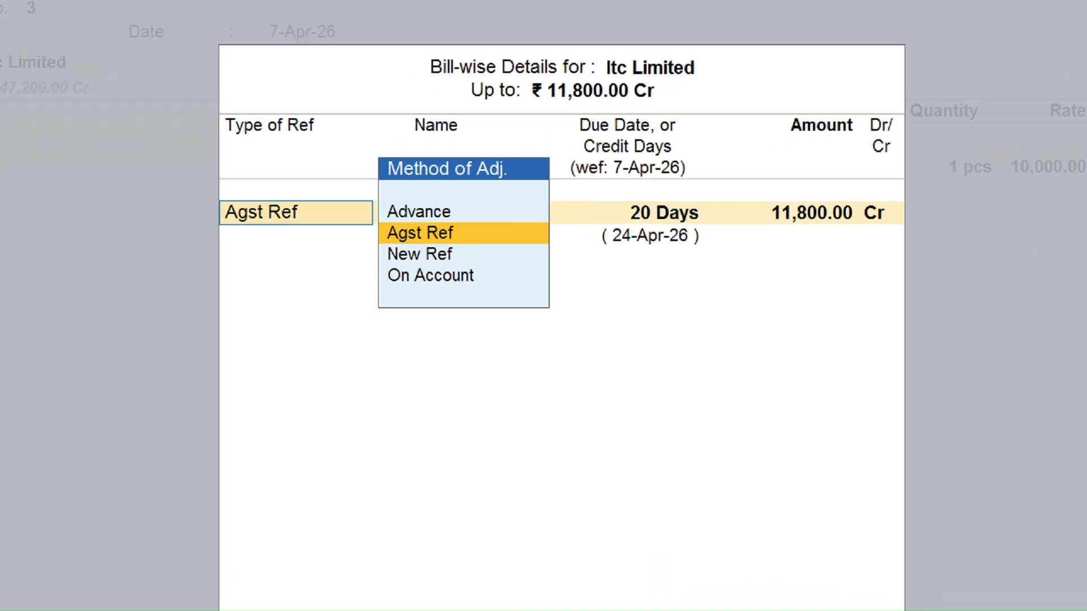
left_click_drag(466, 229, 577, 197)
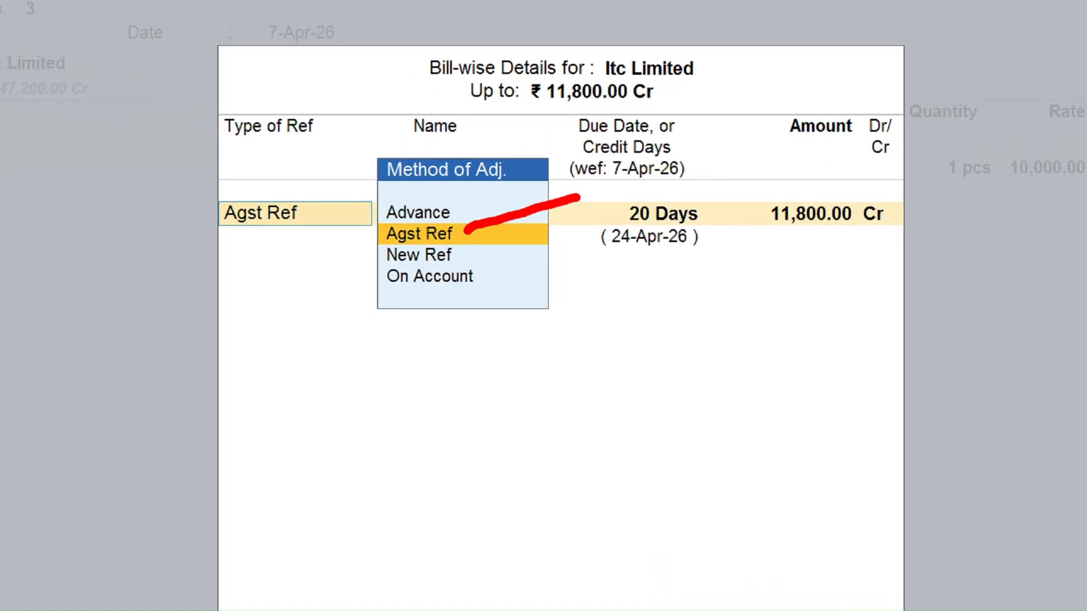
left_click_drag(467, 257, 534, 247)
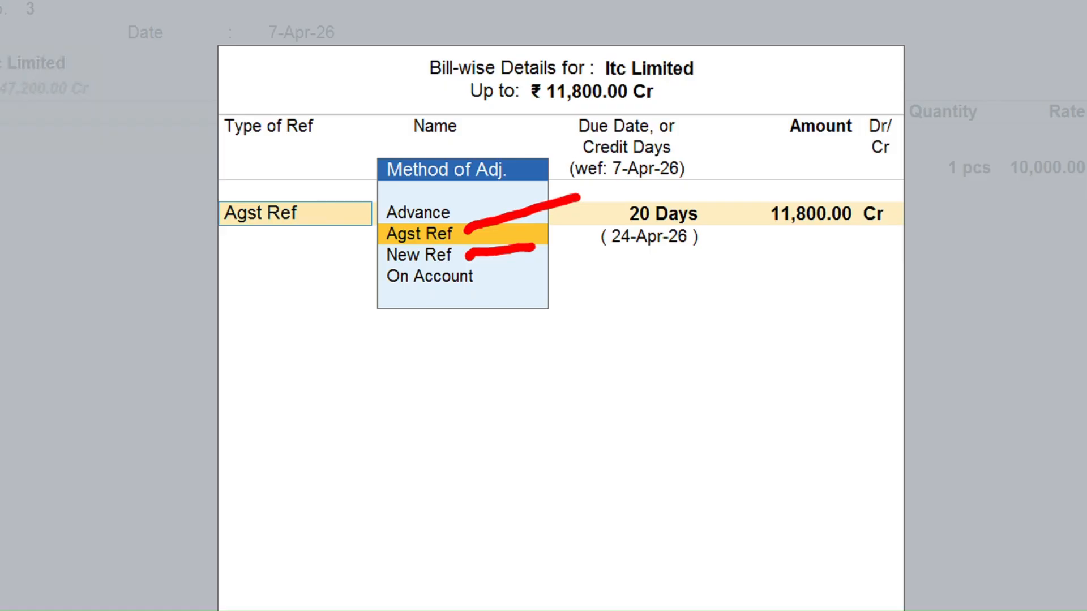
left_click_drag(467, 253, 469, 263)
left_click_drag(469, 263, 469, 267)
key("ctrl+z")
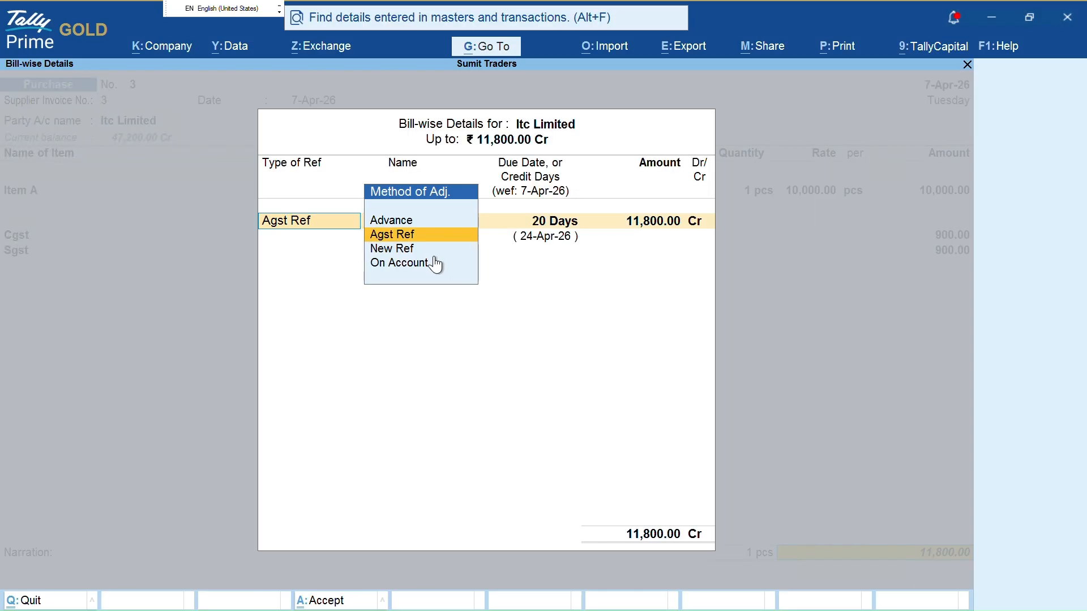
key("Down")
Name the New Ref bill 3, keep the 27-Apr-26 due date, and save Purchase 3
key("Return")
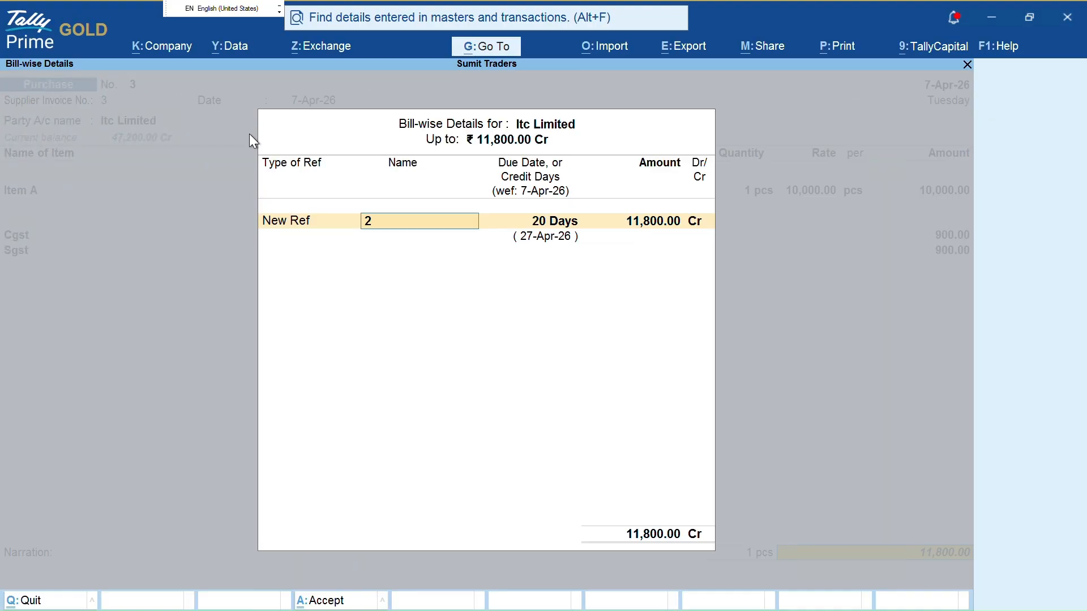
type("3")
key("Return")
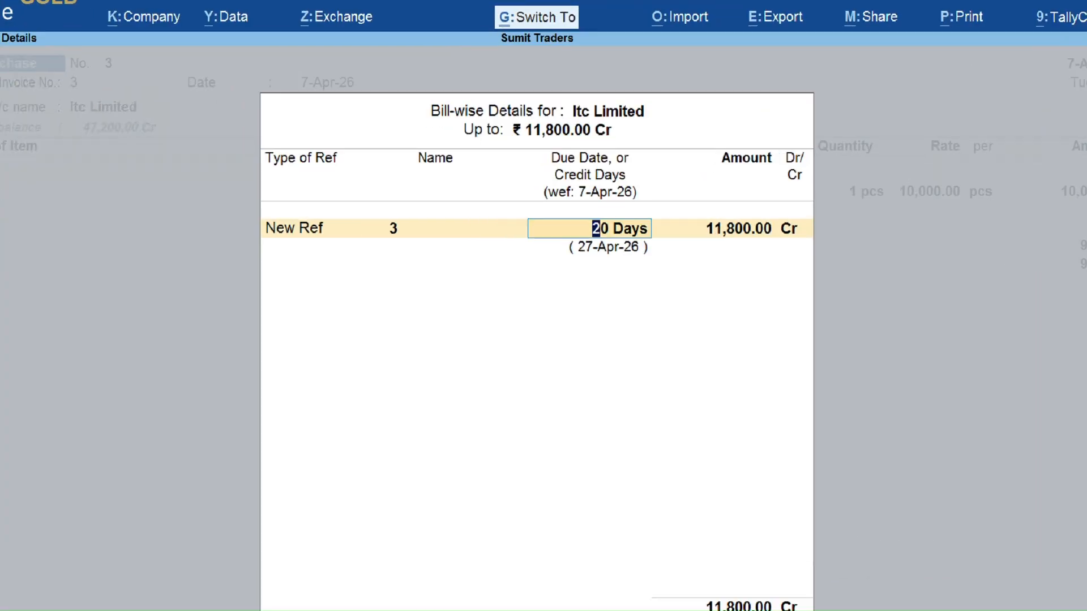
left_click_drag(504, 261, 568, 259)
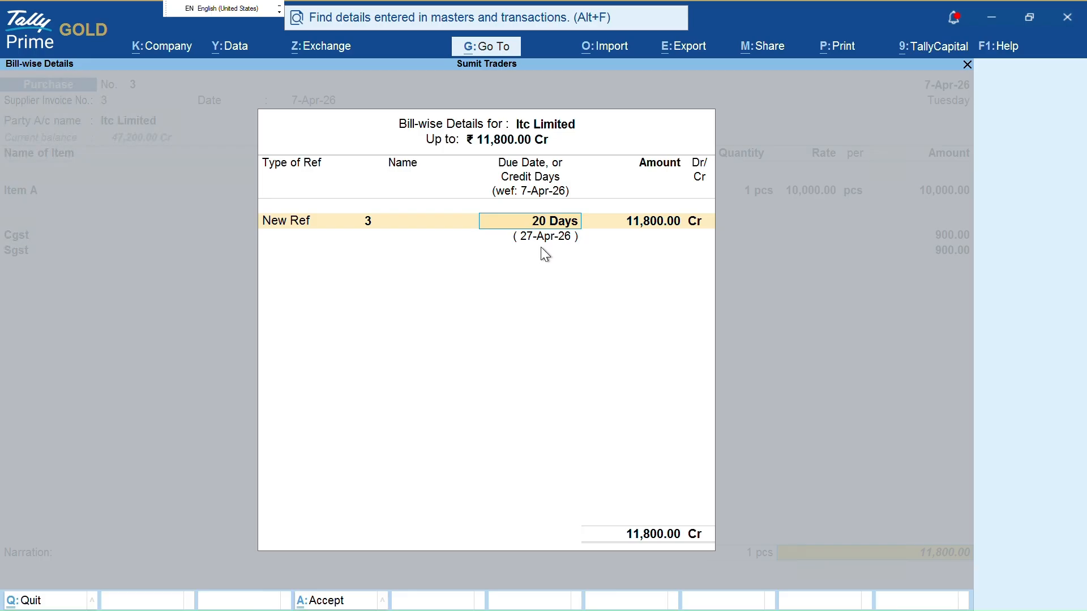
key("Return")
key("Return")
key("Return")
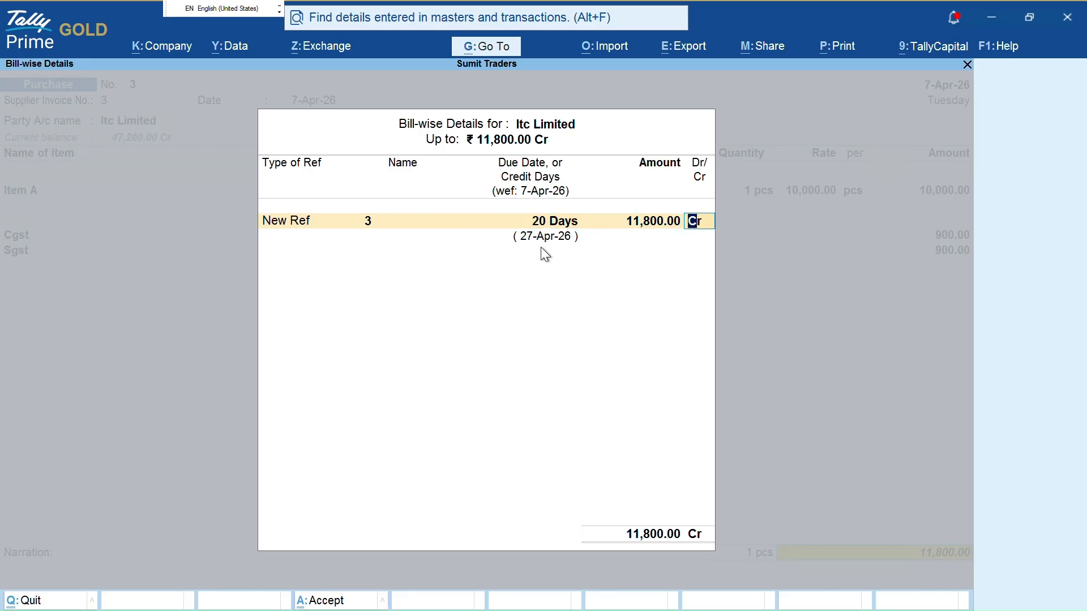
key("ctrl+a")
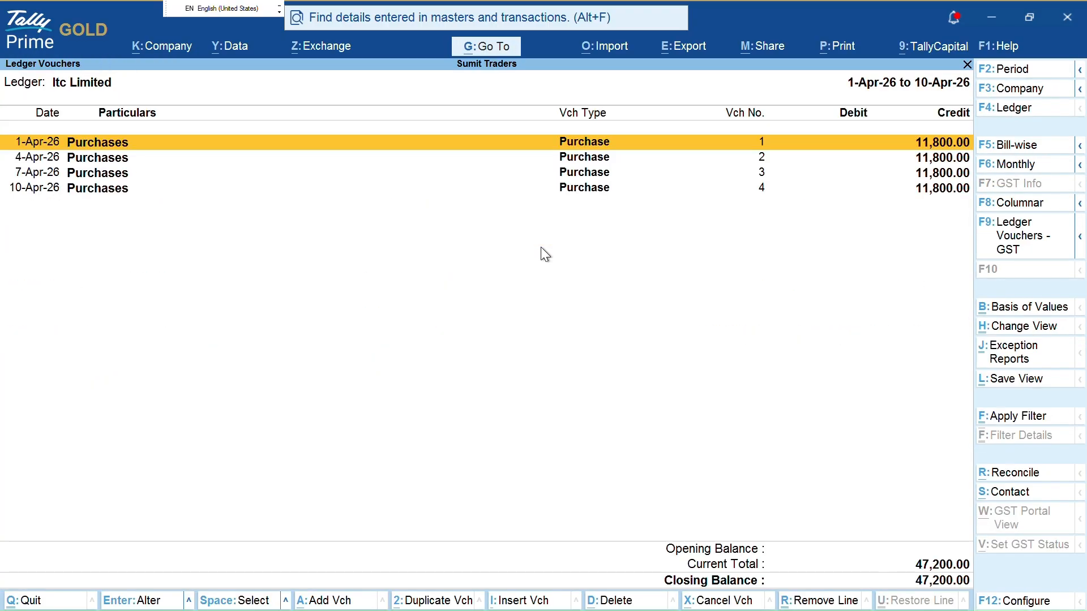
Switch to pending bills and review bills 1–4 of 11,800.00 Cr each, totalling 47,200.00 Cr
key("F5")
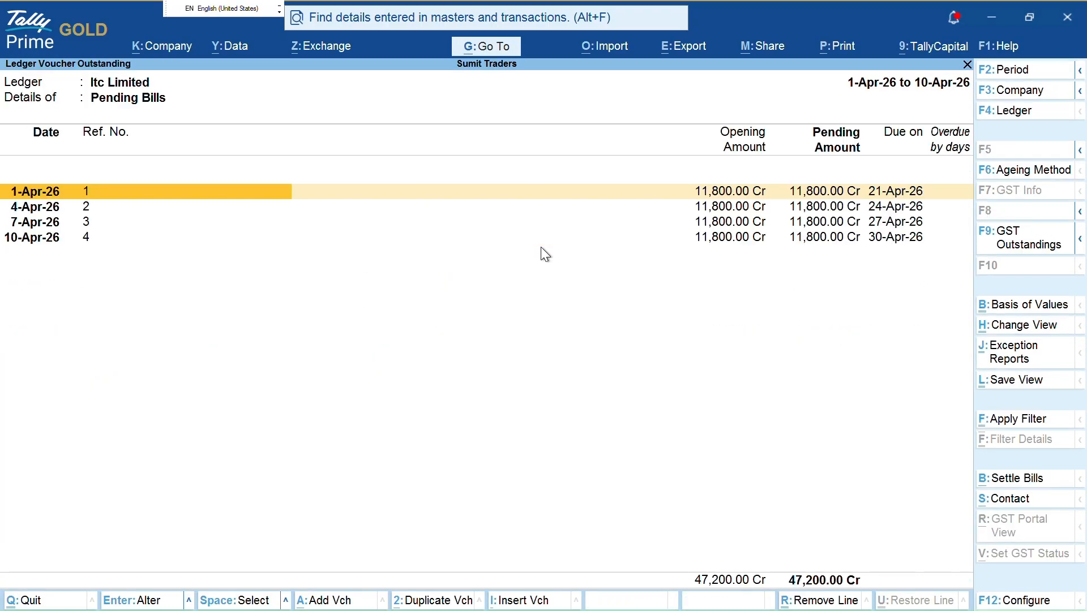
key("ctrl+1")
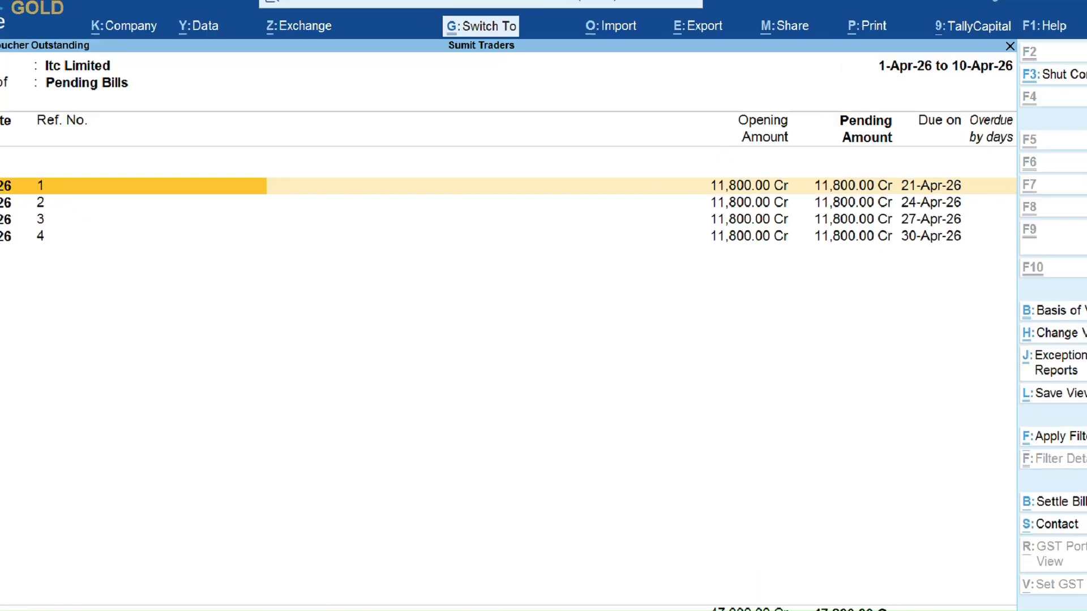
key("Escape")
key("ctrl+2")
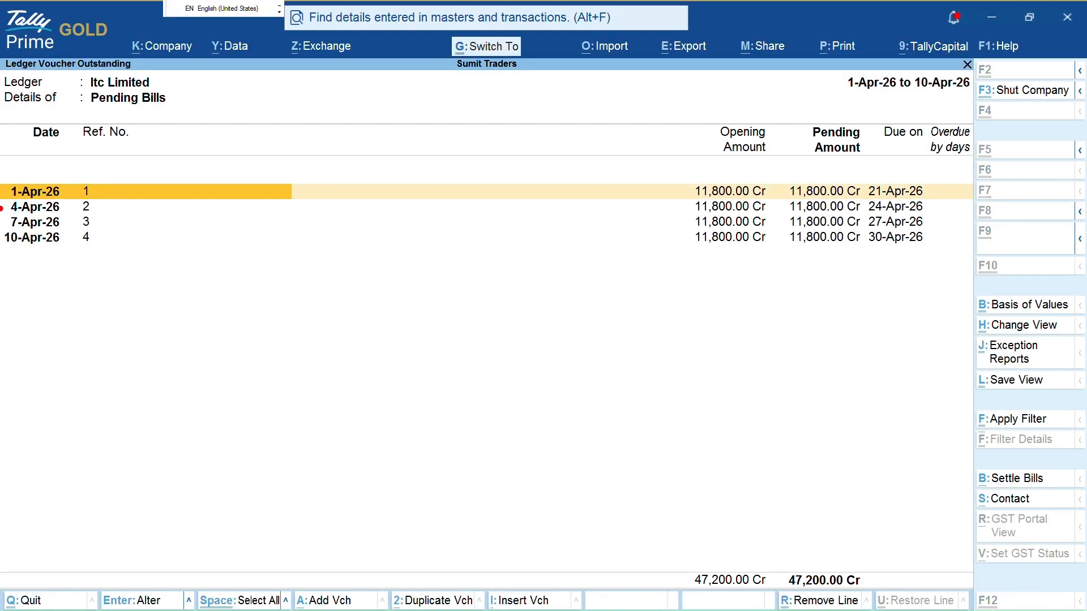
mouse_move(138, 193)
left_mouse_down()
mouse_move(625, 184)
mouse_move(644, 193)
left_mouse_up()
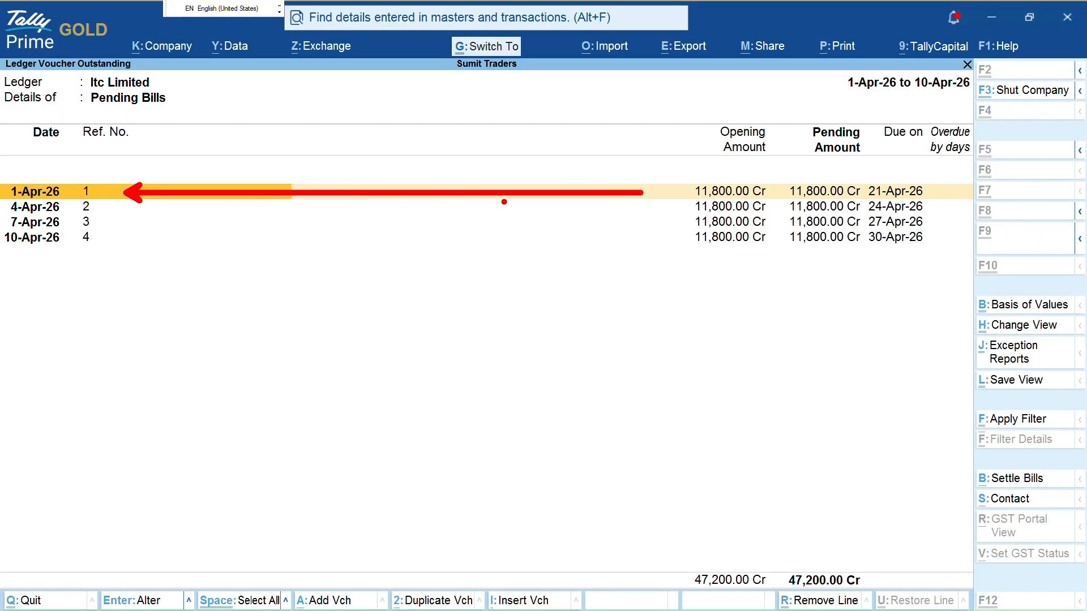
mouse_move(134, 209)
left_mouse_down()
mouse_move(617, 208)
mouse_move(148, 224)
mouse_move(601, 221)
left_mouse_up()
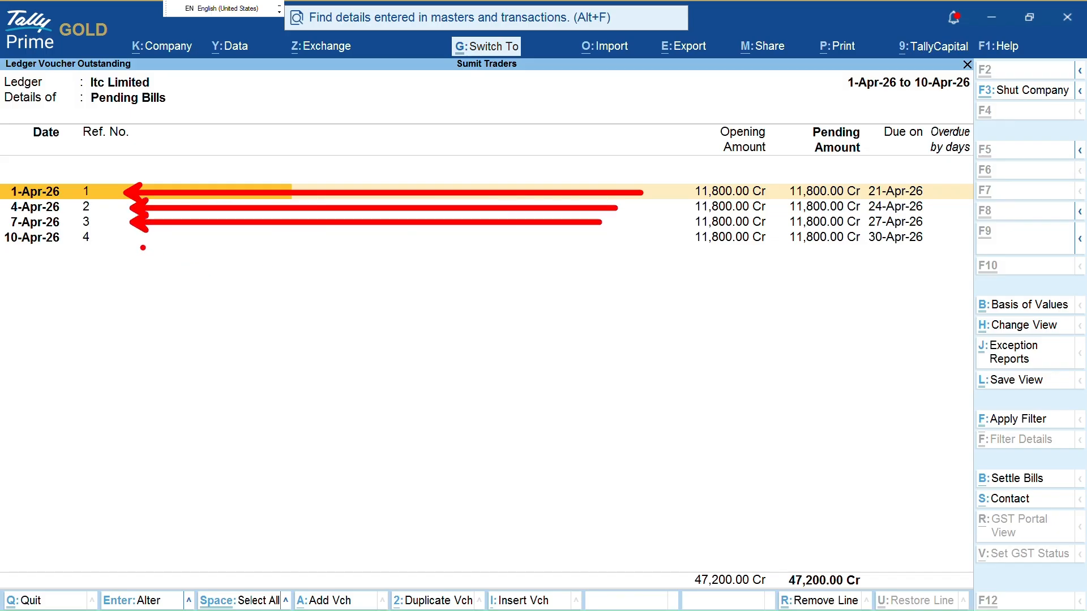
left_click_drag(142, 245, 611, 244)
left_click_drag(682, 178, 716, 241)
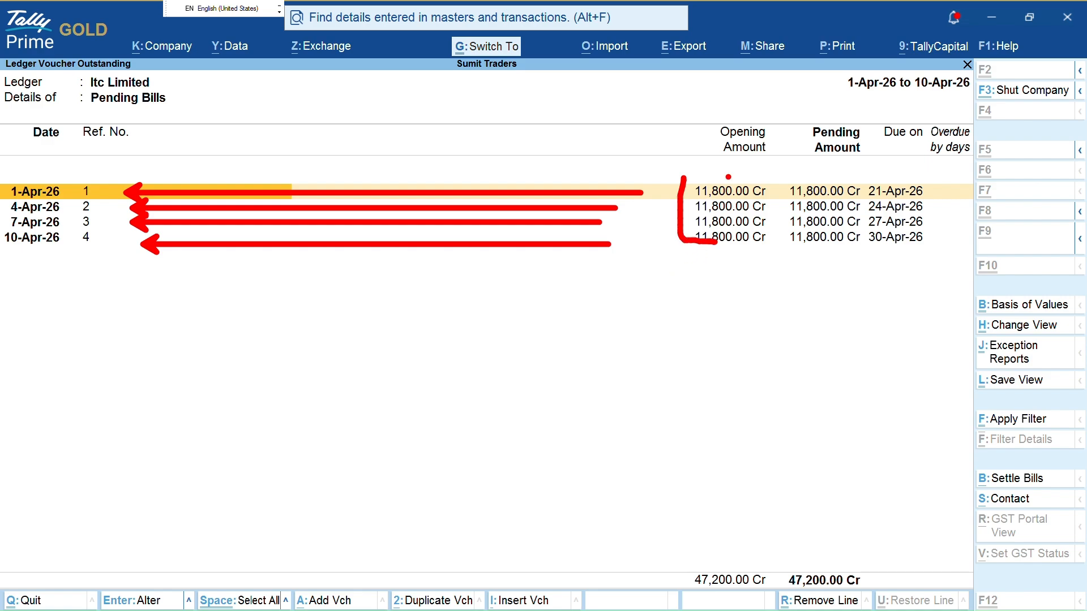
left_click_drag(768, 164, 757, 233)
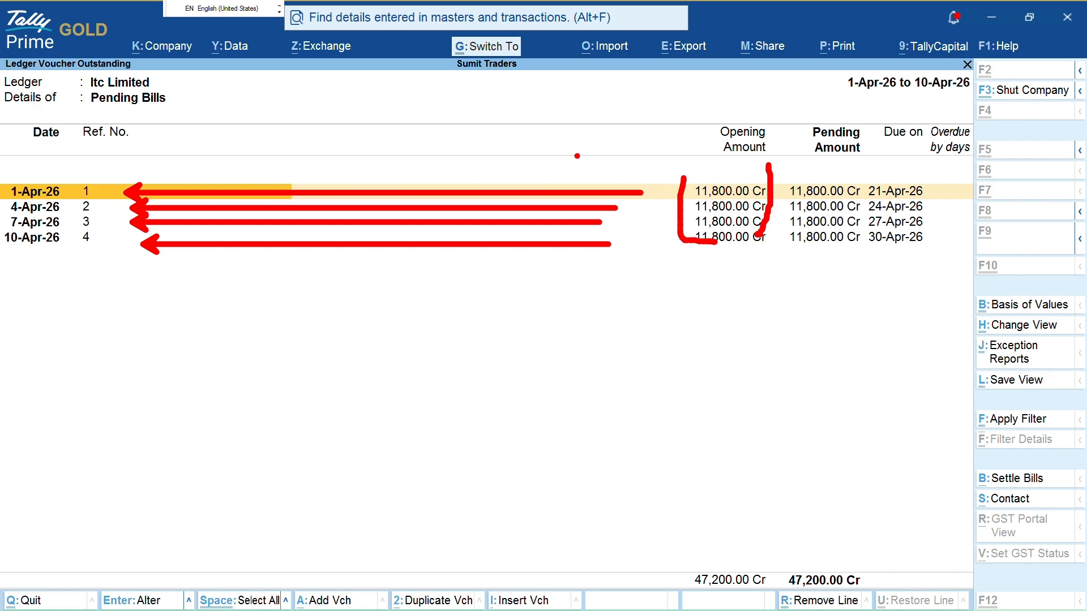
key("Escape")
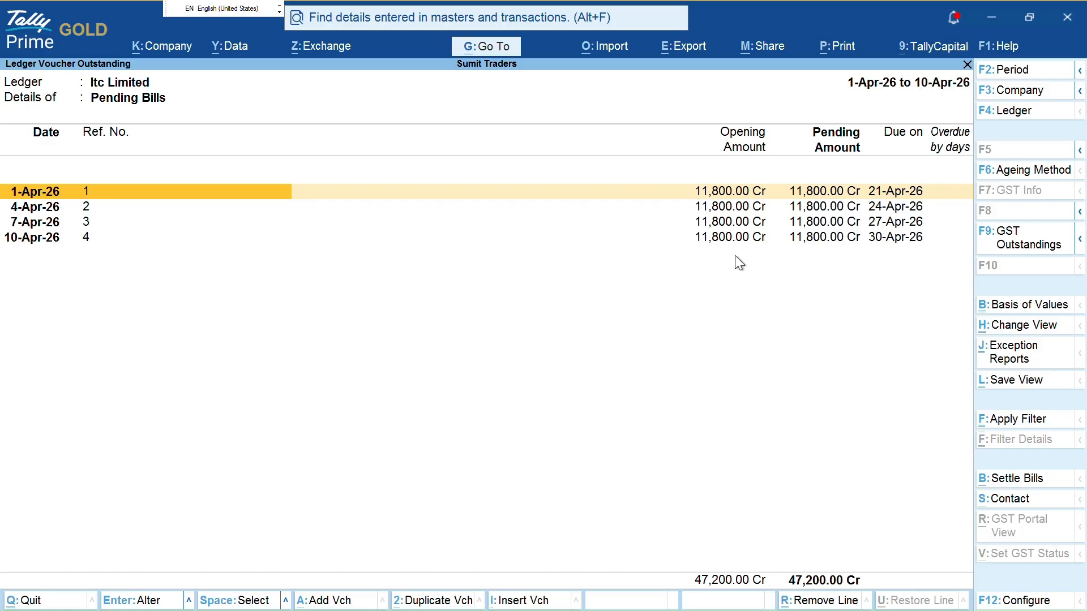
key("F2")
Extend the report period to 25-Apr-26 and review the overdue days on bills 1 and 2
key("Return")
type("25")
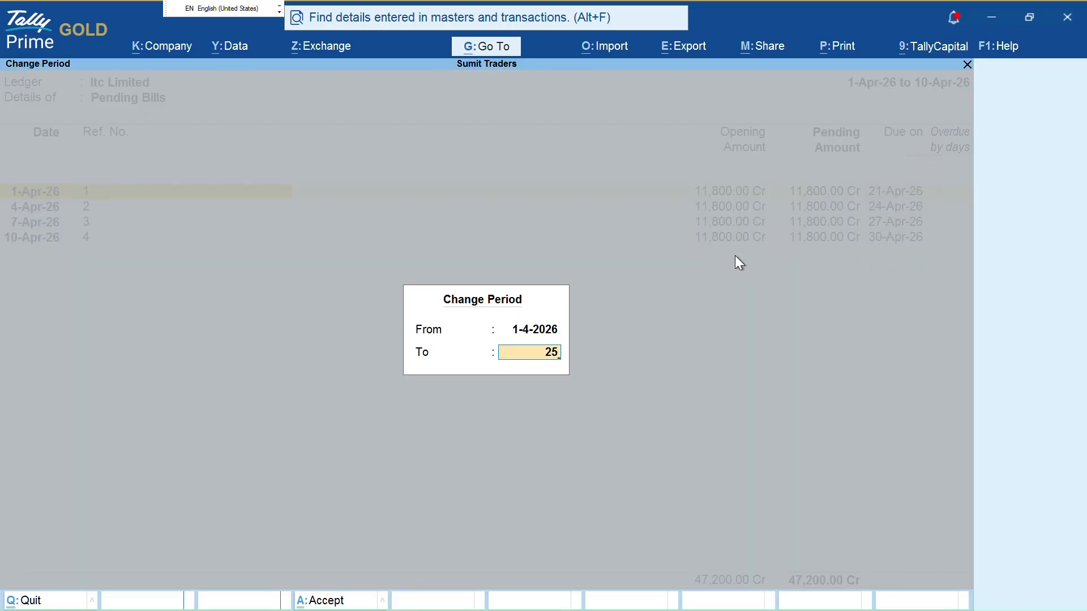
key("Return")
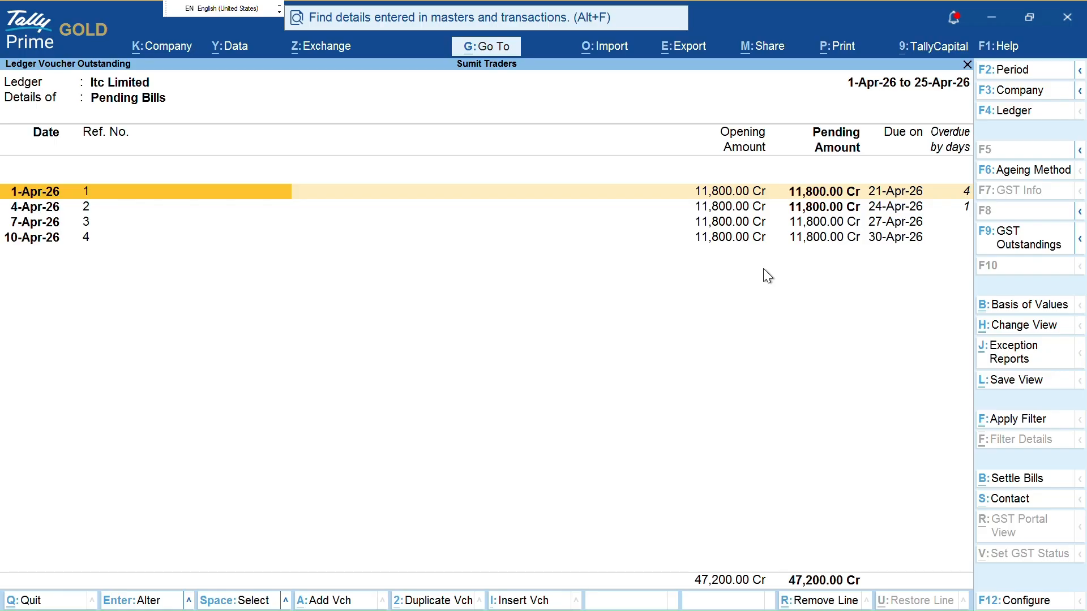
key("ctrl")
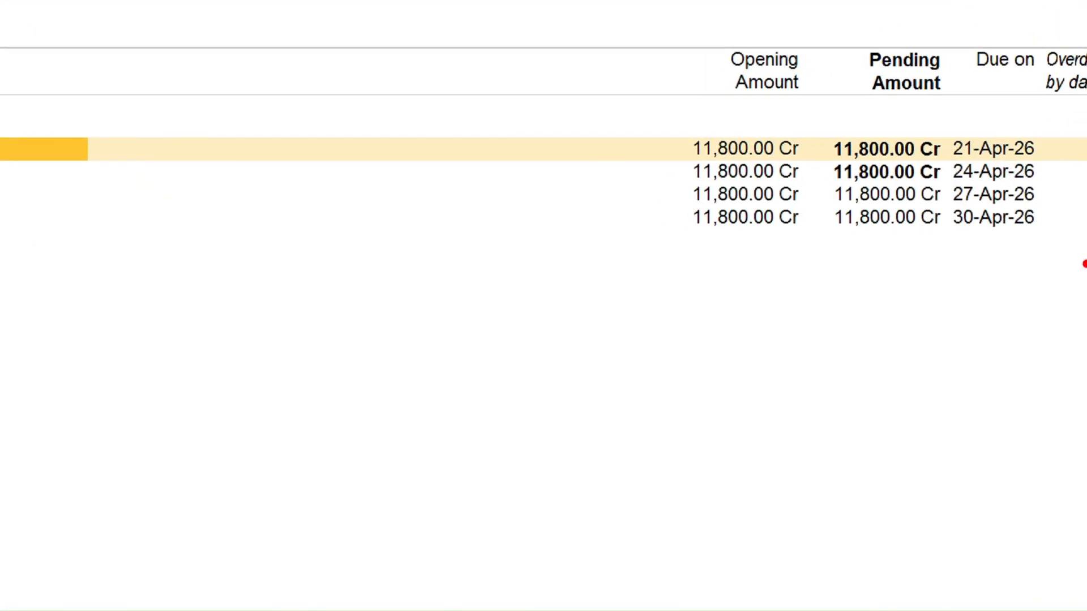
key("ctrl")
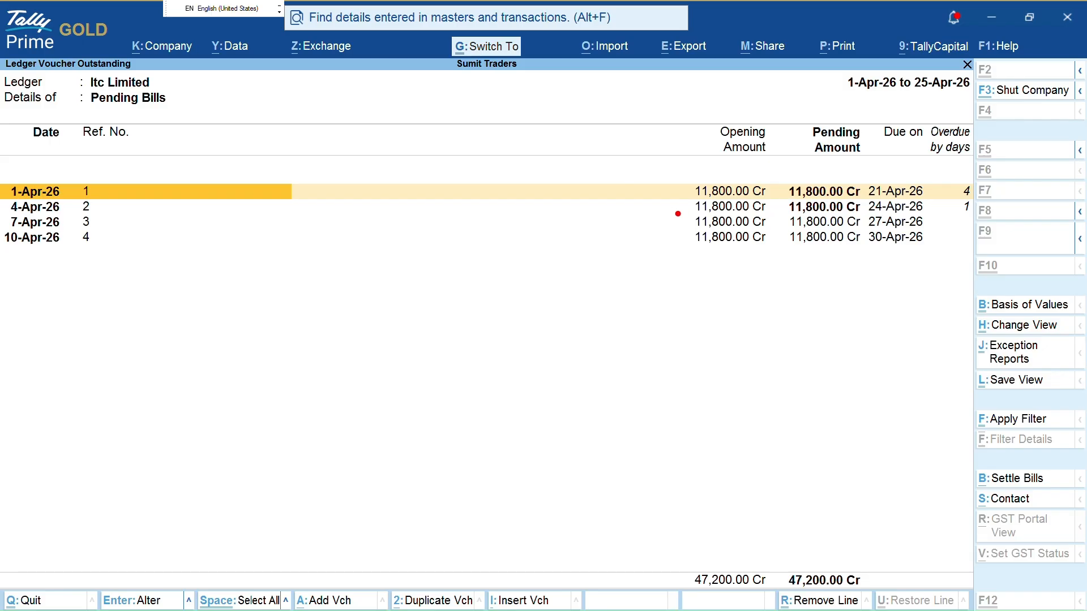
mouse_move(783, 186)
left_mouse_down()
mouse_move(783, 214)
mouse_move(870, 219)
mouse_move(865, 178)
left_mouse_up()
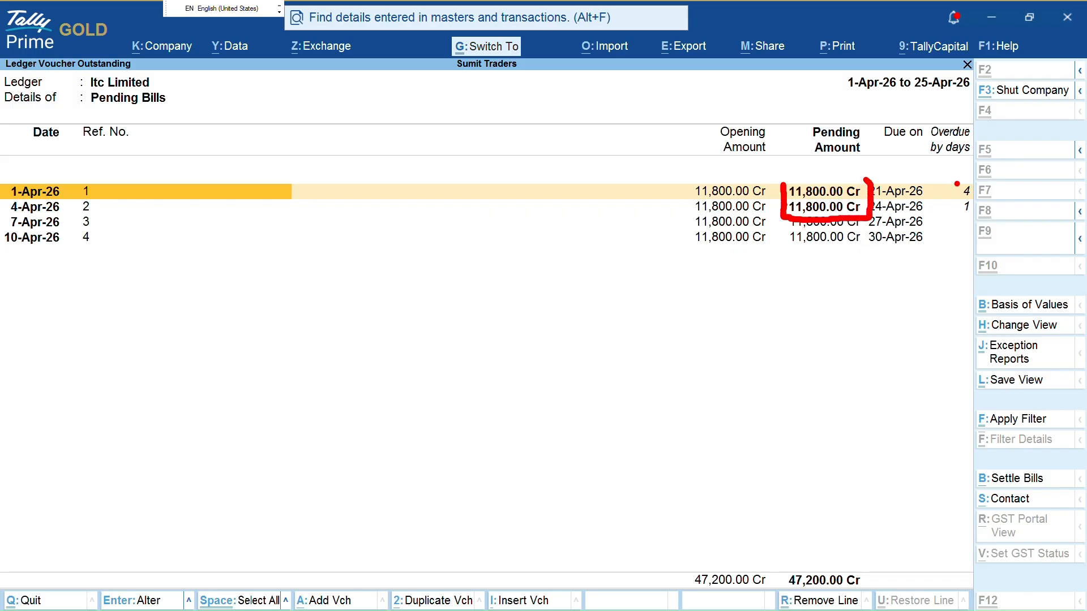
mouse_move(973, 191)
left_mouse_down()
mouse_move(1011, 189)
mouse_move(998, 208)
left_mouse_up()
left_click(977, 209)
key("Escape")
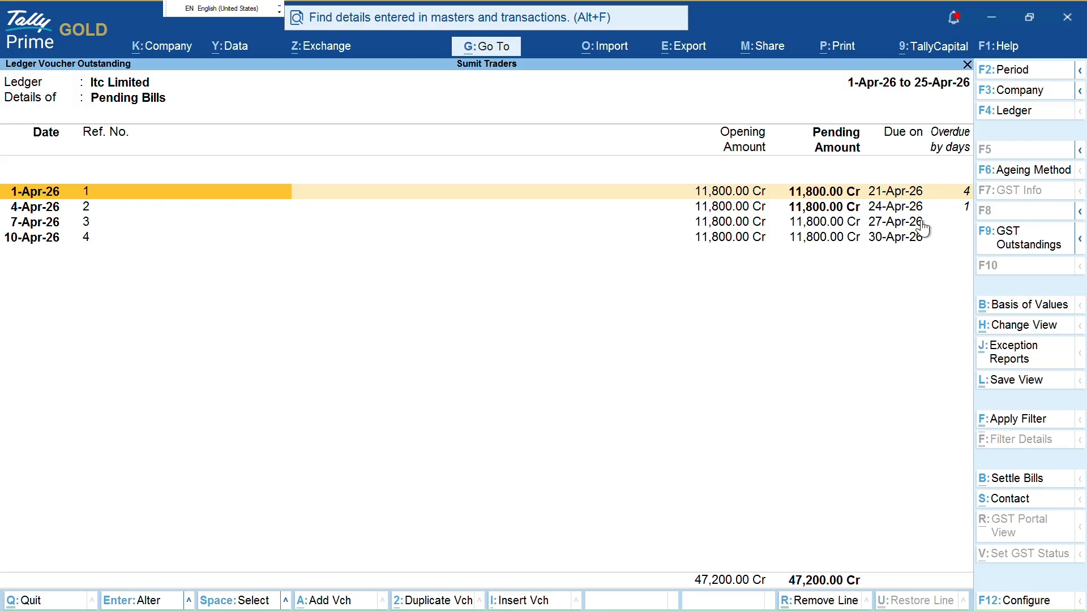
key("space")
key("space")
key("space")
key("space")
Begin a Payment voucher, back out, and browse the account books reports before returning to Gateway
key("Escape")
key("Escape")
key("Escape")
key("Escape")
key("Escape")
key("Escape")
key("v")
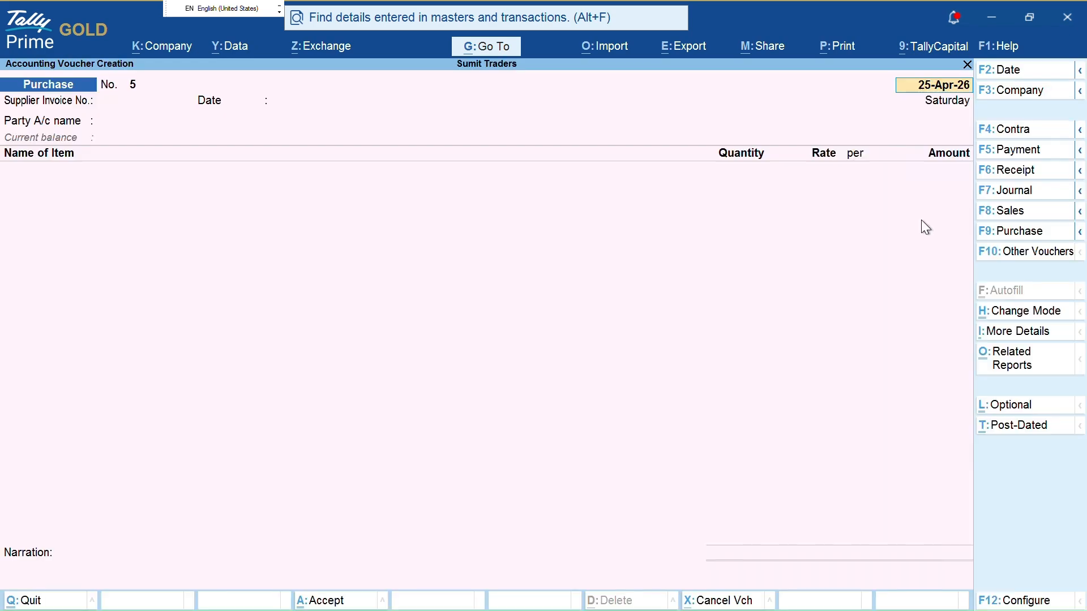
key("F5")
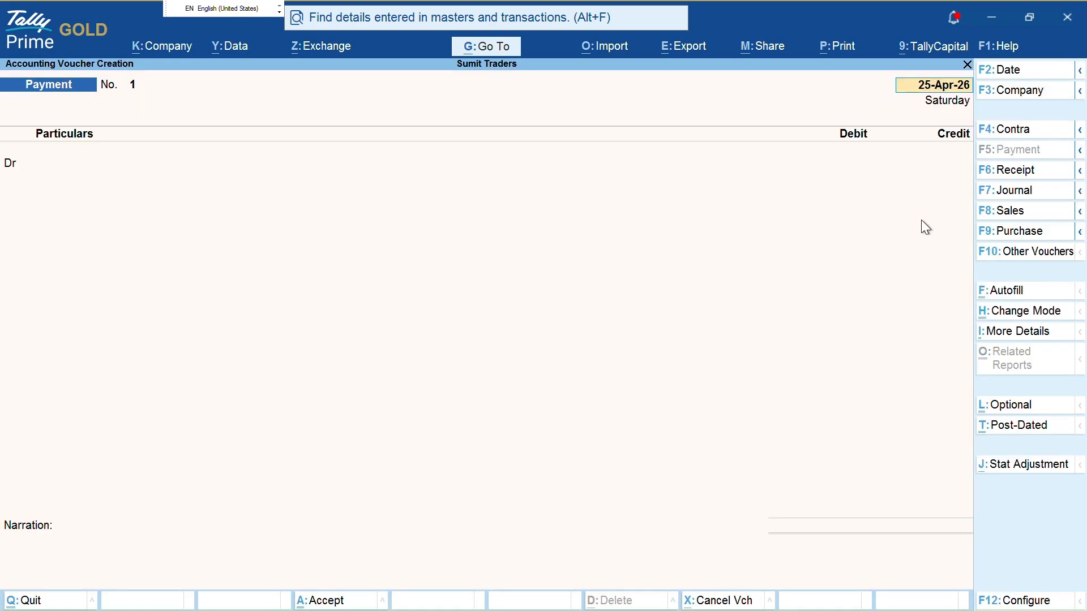
key("Return")
key("Return")
key("Escape")
key("Return")
key("d")
key("a")
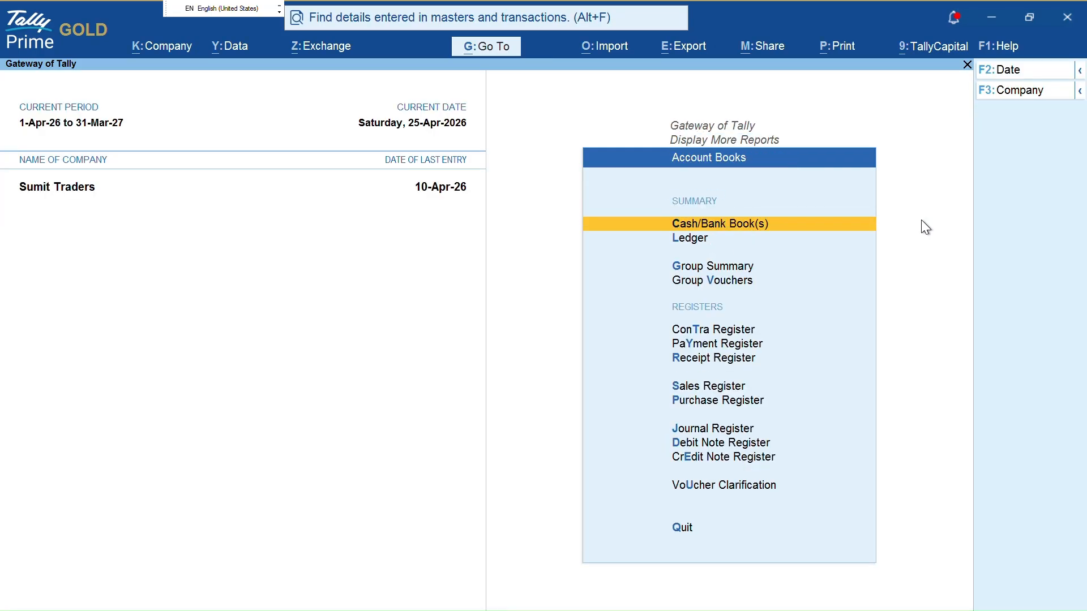
key("l")
key("Escape")
key("Escape")
key("Escape")
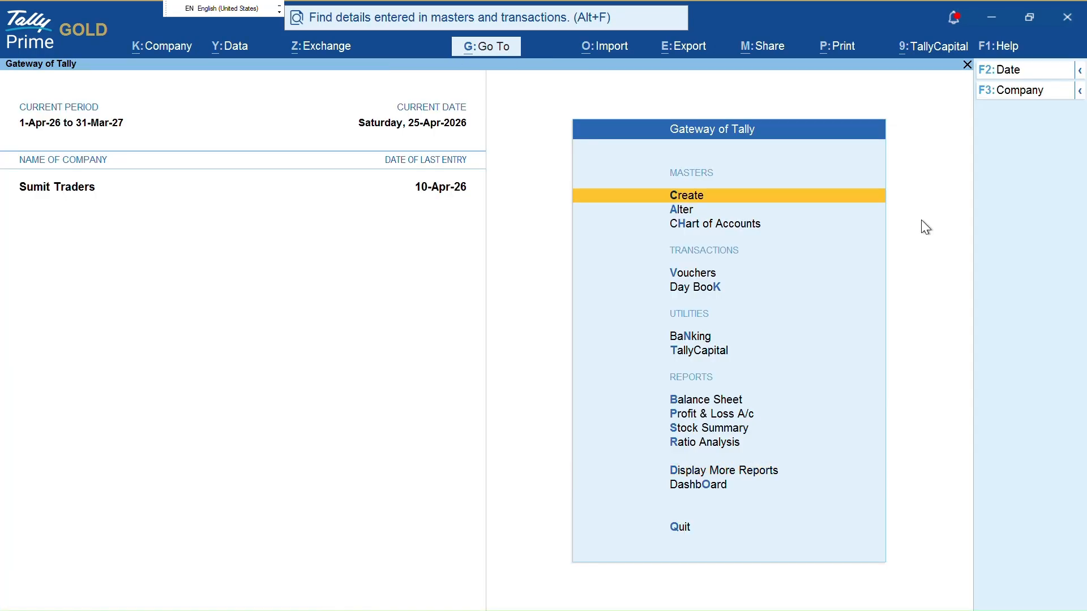
Create a Payment voucher dated 25-Apr-26 with Itc Limited as the debited ledger
key("v")
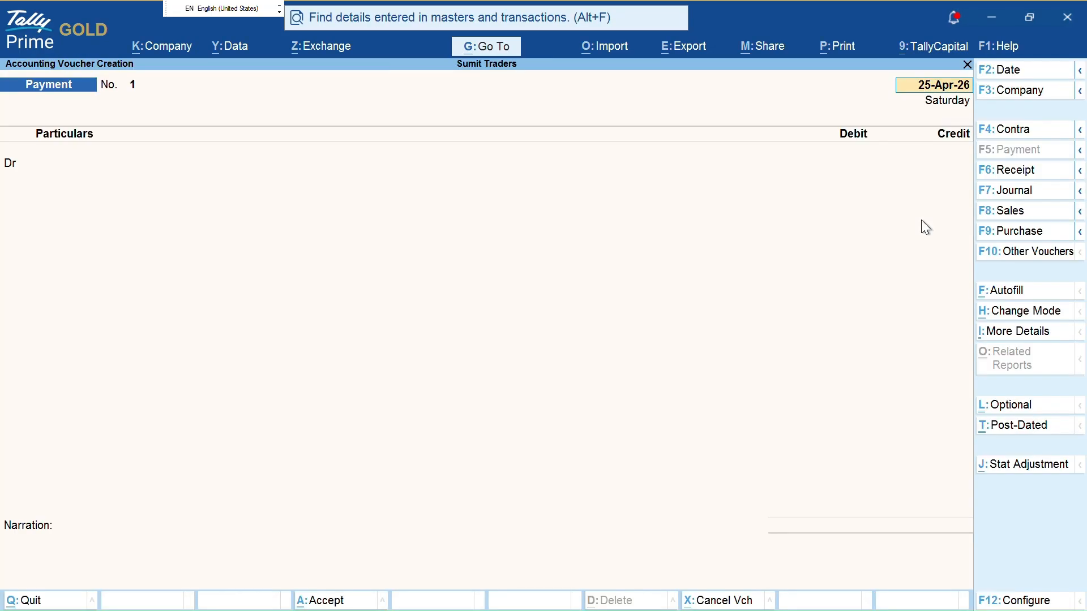
key("F6")
key("F4")
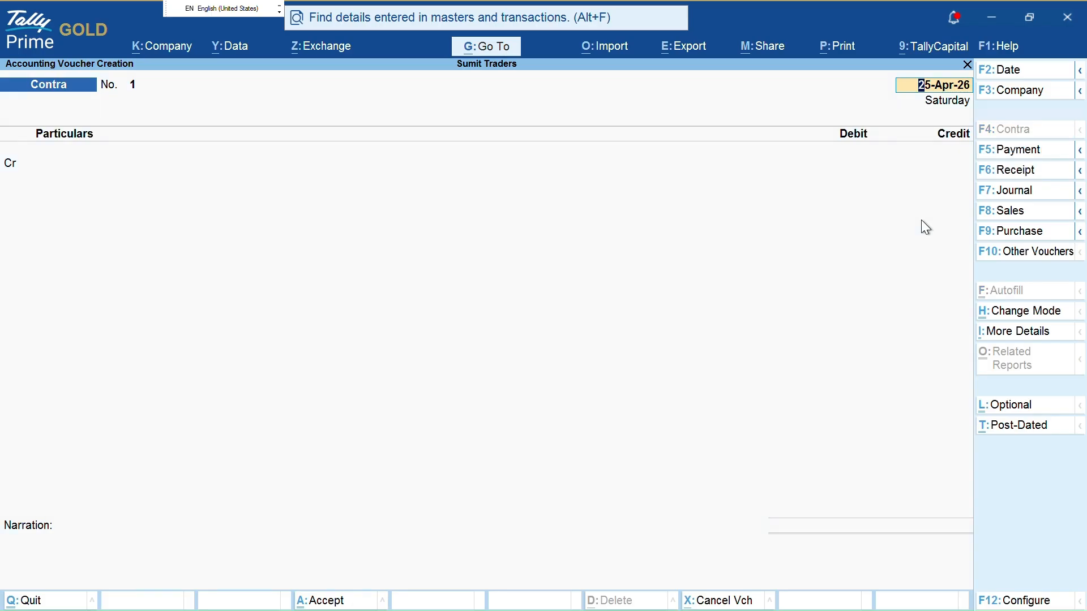
key("F5")
key("Return")
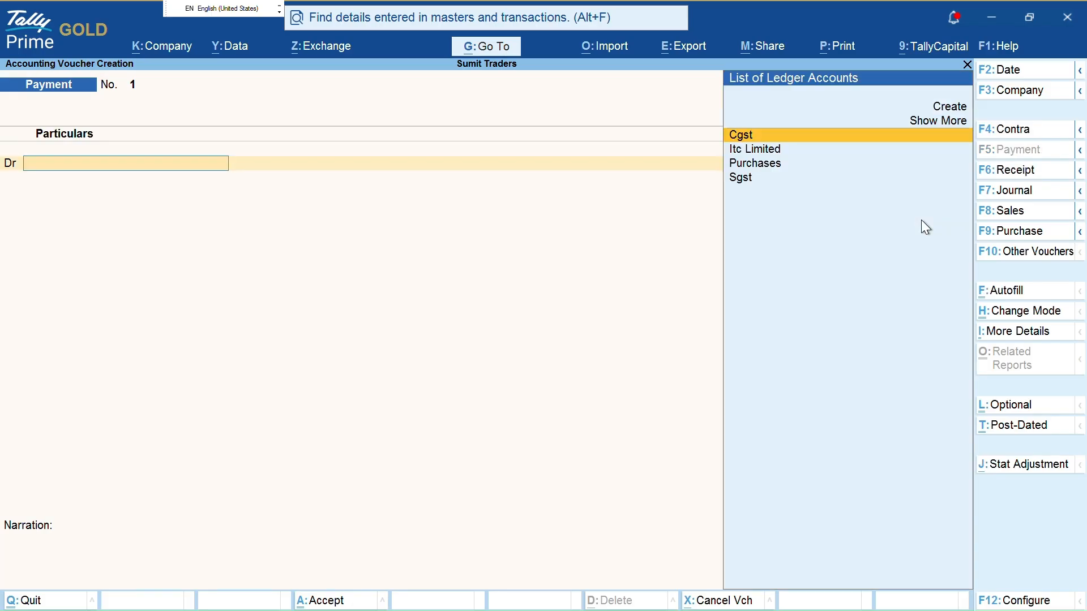
type("i")
key("Return")
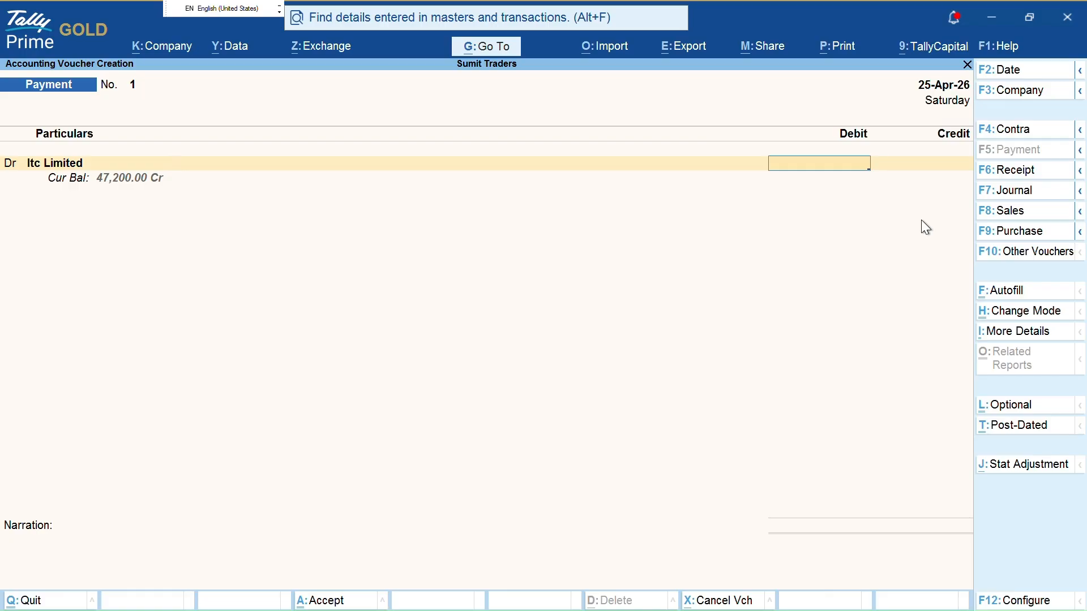
Debit 11,800 to Itc Limited, allocated Agst Ref to pending bill 1 due 21-Apr-26
type("11800")
key("Return")
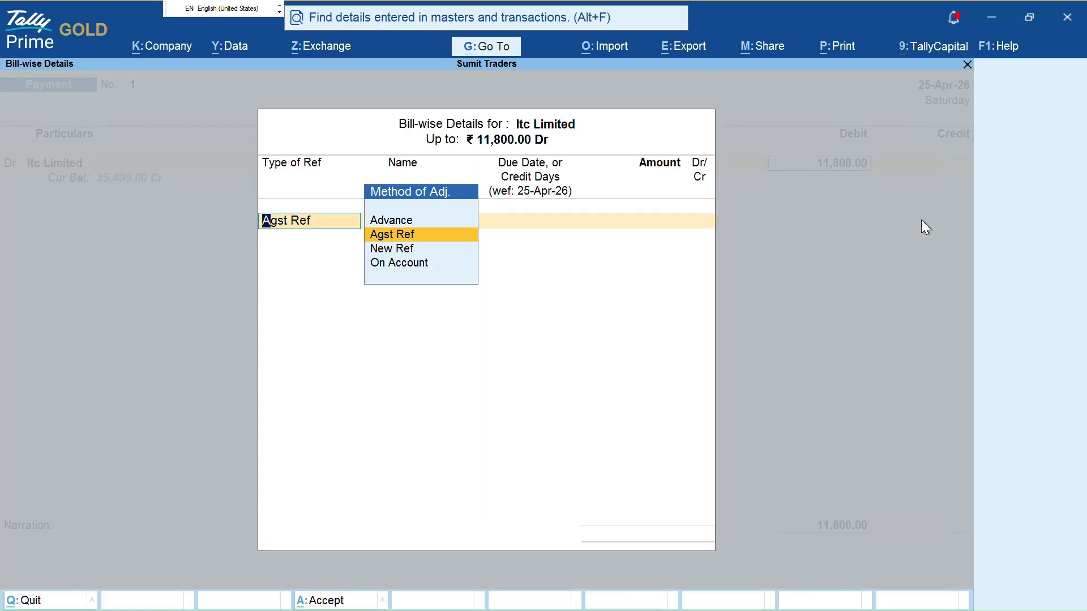
key("ctrl")
left_click_drag(427, 234, 440, 226)
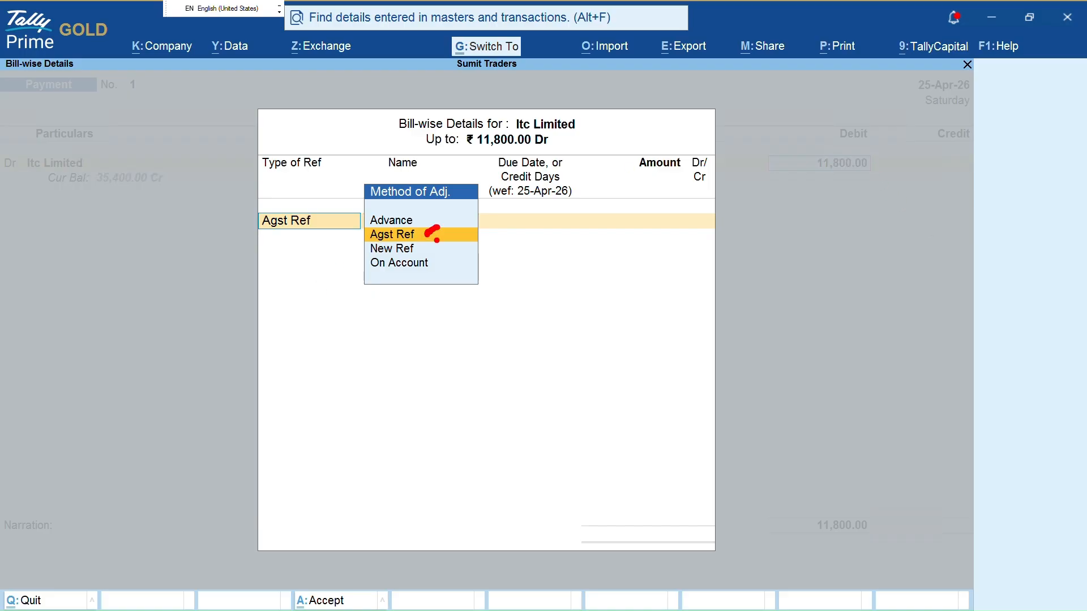
mouse_move(382, 109)
left_mouse_down()
mouse_move(382, 130)
mouse_move(442, 154)
mouse_move(607, 160)
mouse_move(372, 88)
left_mouse_up()
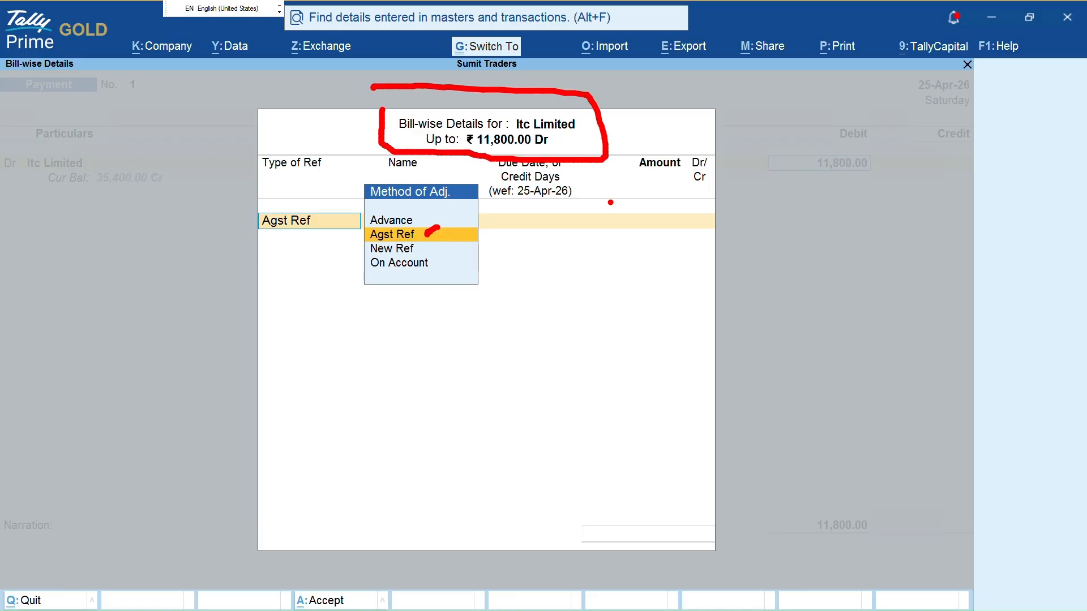
key("Return")
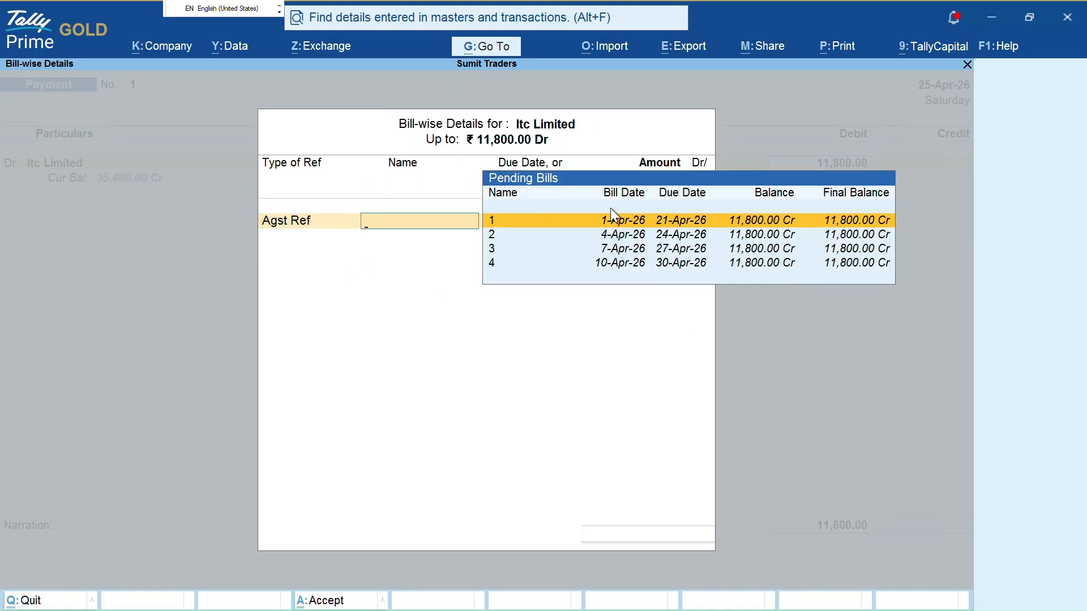
mouse_move(520, 222)
left_mouse_down()
mouse_move(511, 219)
mouse_move(586, 220)
mouse_move(526, 258)
mouse_move(560, 253)
mouse_move(529, 262)
left_mouse_up()
key("Escape")
key("Return")
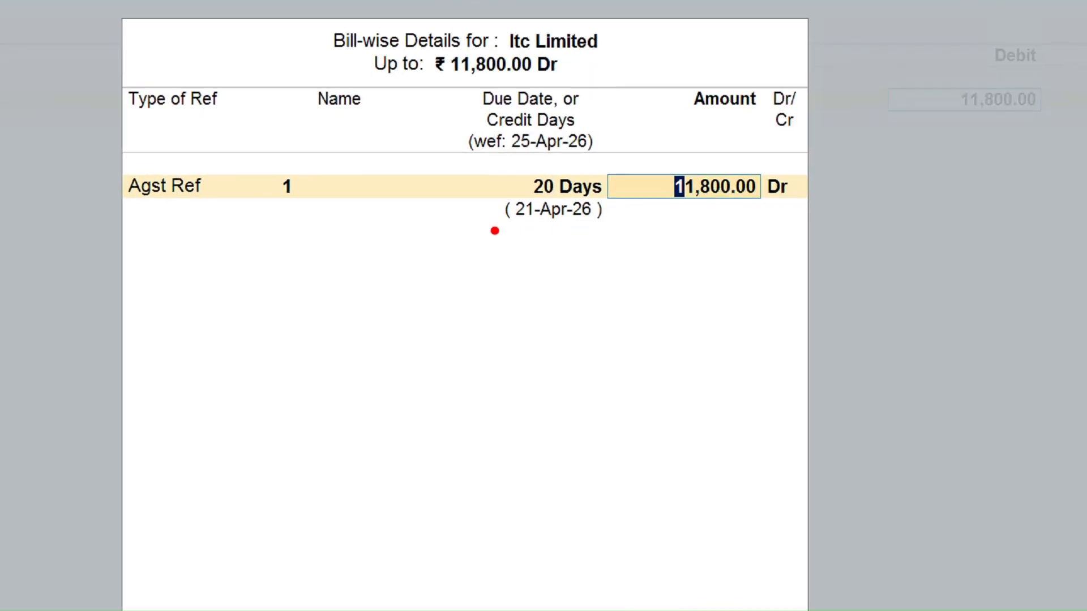
mouse_move(492, 229)
left_mouse_down()
mouse_move(622, 223)
mouse_move(606, 208)
left_mouse_up()
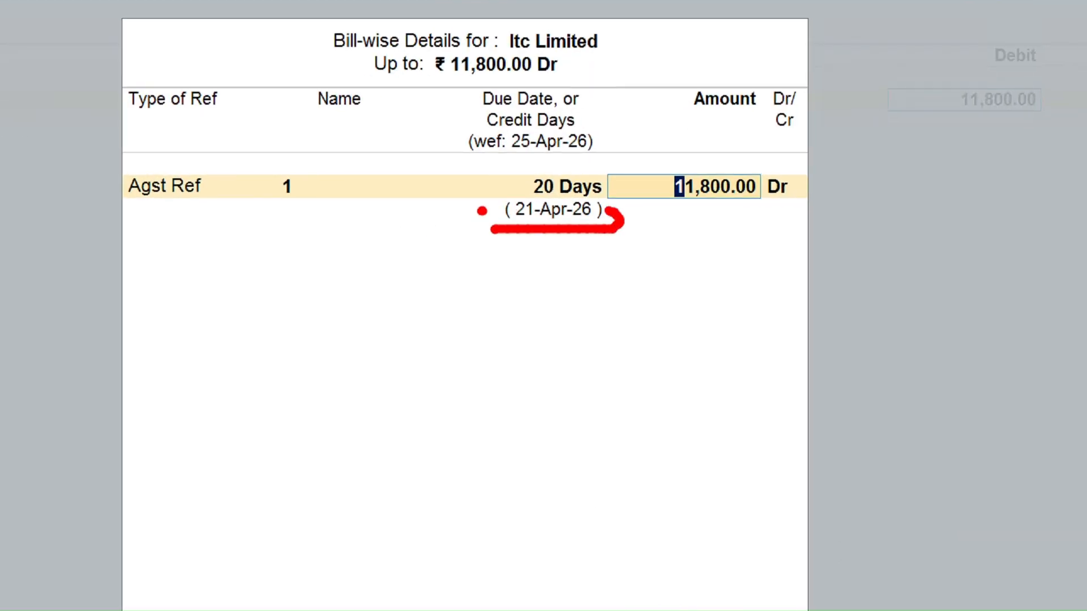
left_click_drag(483, 208, 497, 240)
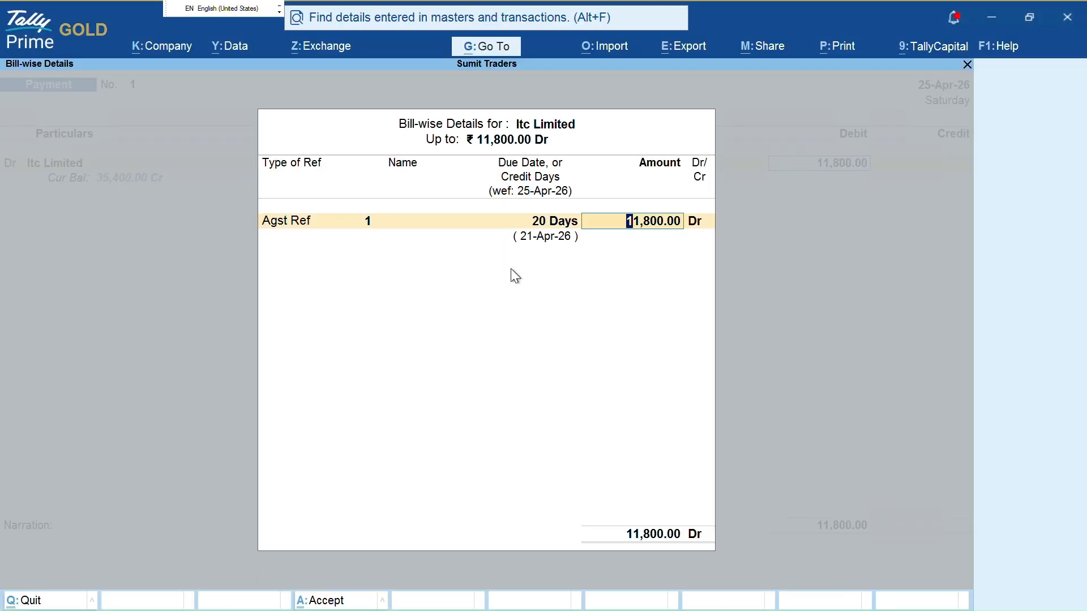
key("Return")
Credit Kotak Mahindra Bank Limited, skip its bank allocation details, and open the ledger for alteration
type("k")
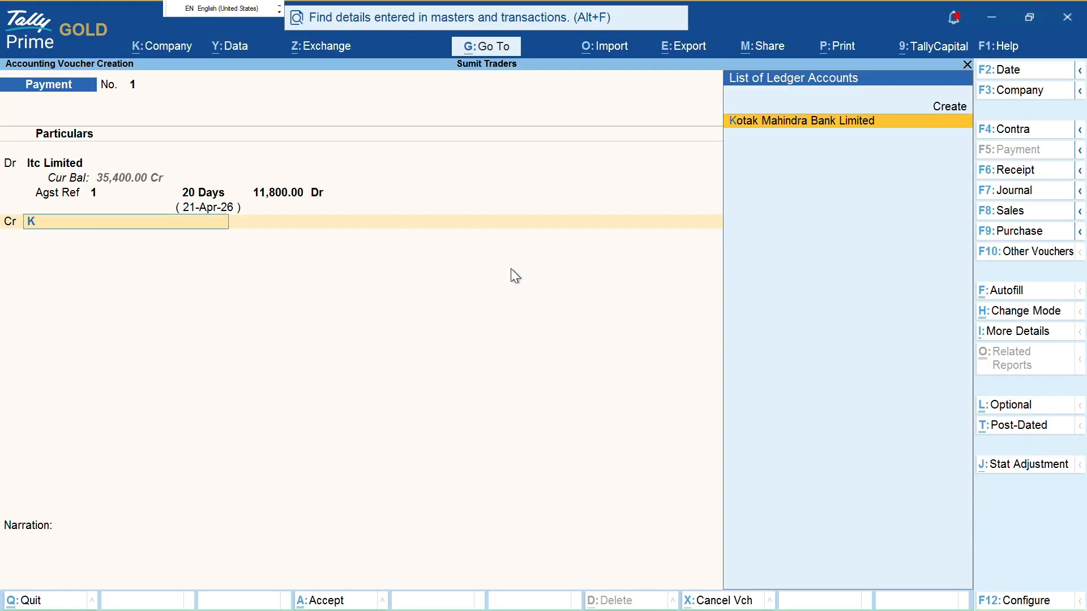
key("Return")
key("Return")
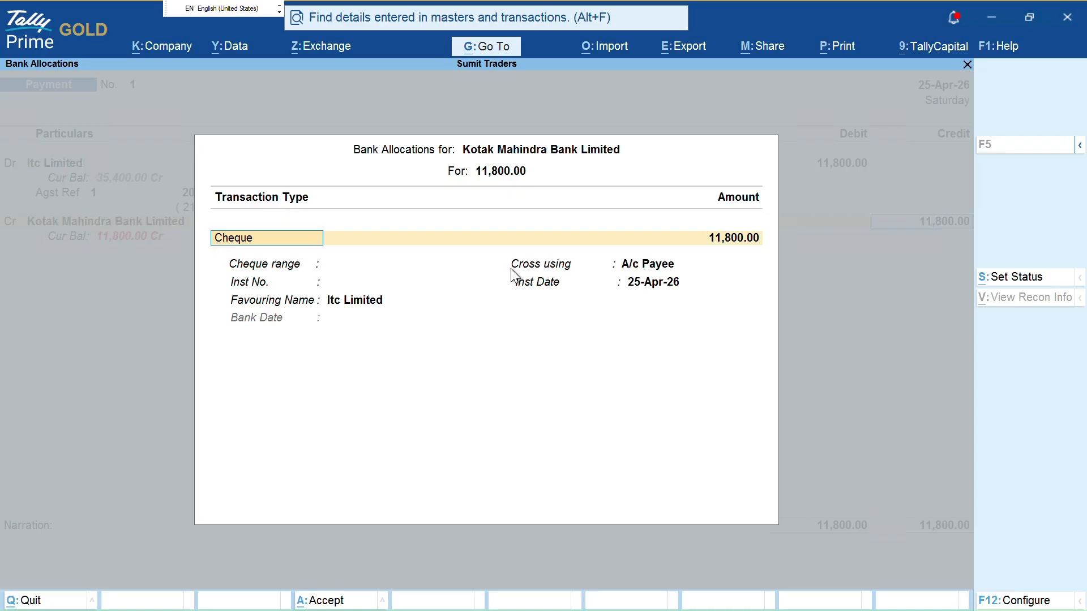
key("Return")
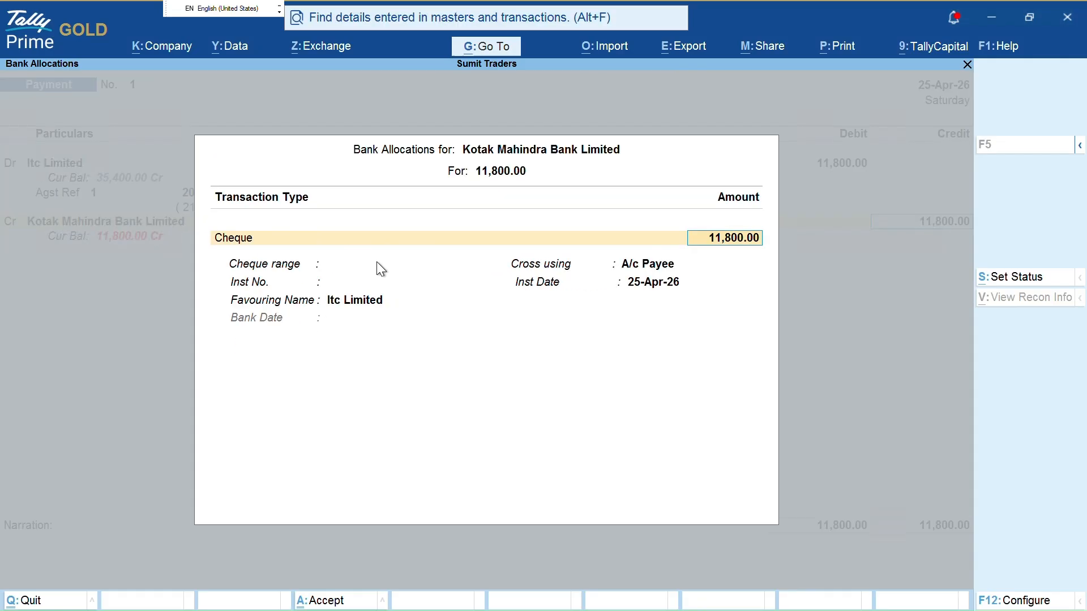
key("Escape")
key("Escape")
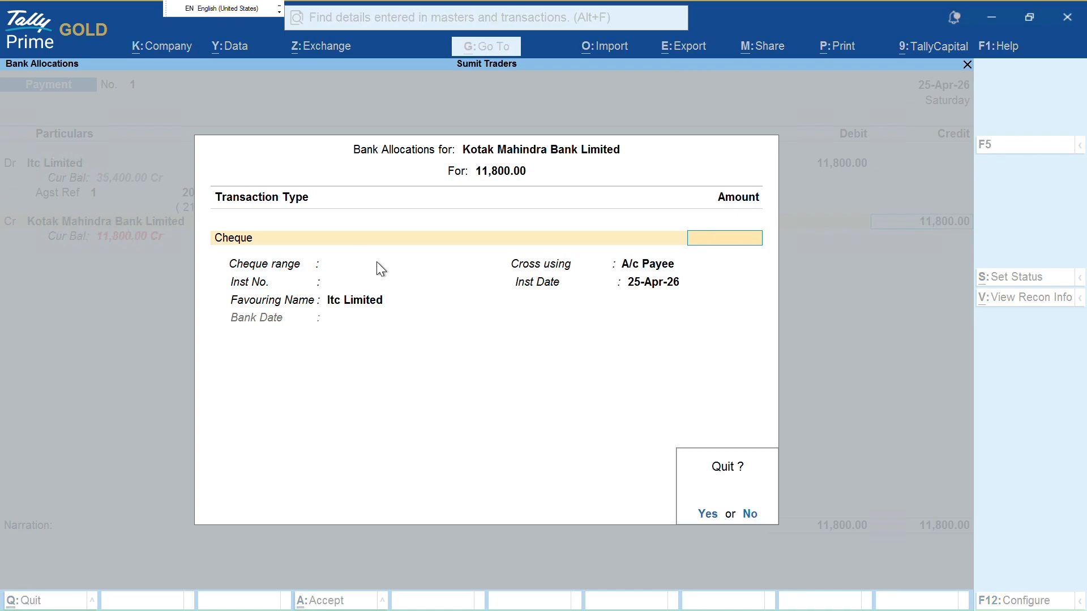
key("y")
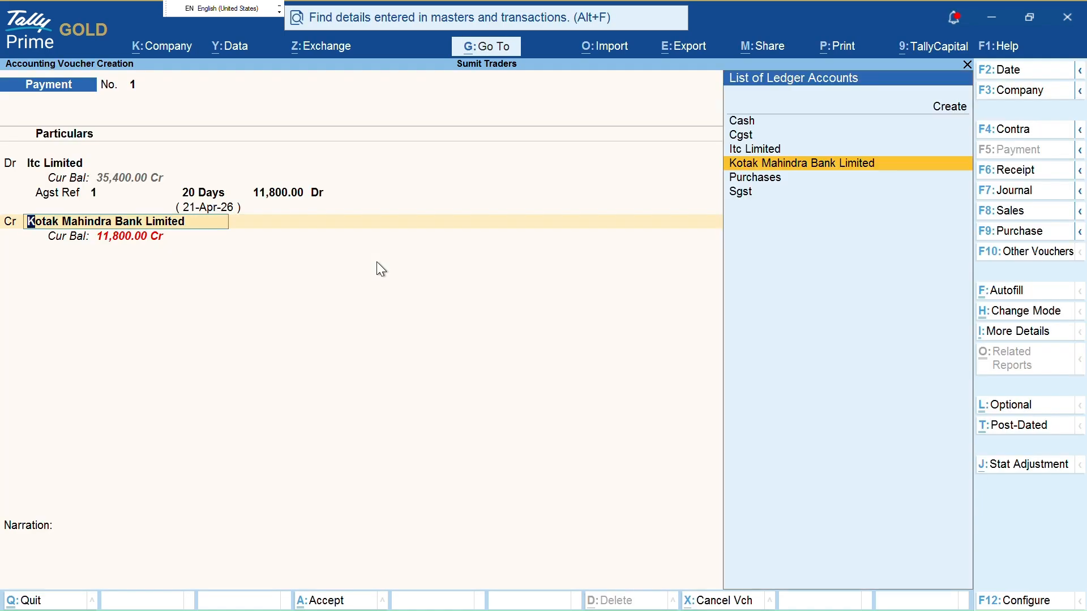
key("ctrl+Return")
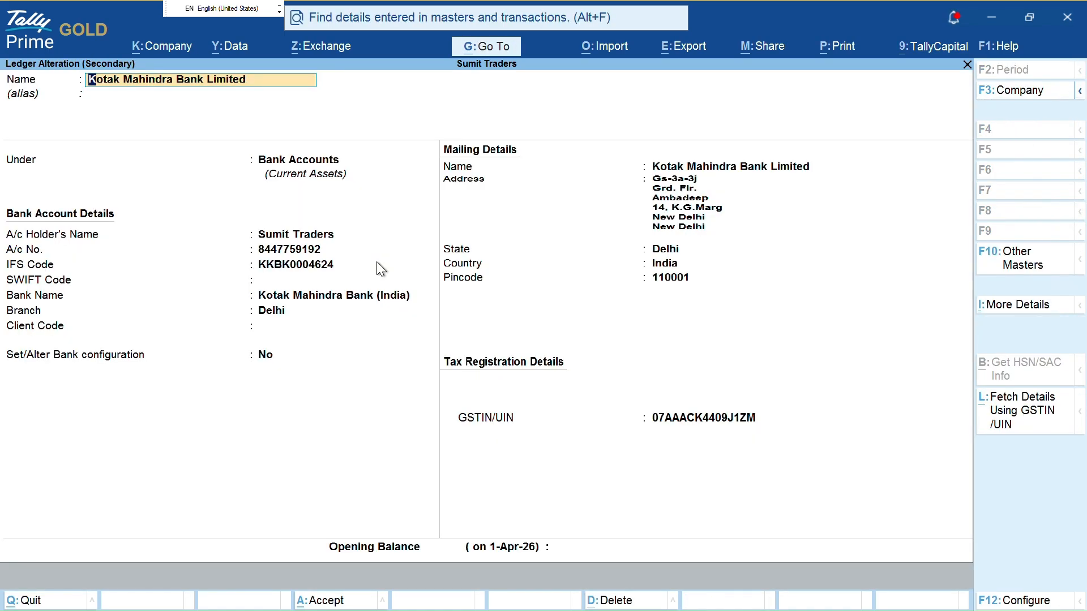
Answer Yes to 'Set/Alter Bank configuration' and 'Set/Alter range for Cheque Books' for Kotak
key("Return")
key("Return")
key("Return")
key("Return")
key("Return")
key("Return")
key("Return")
key("Return")
key("Return")
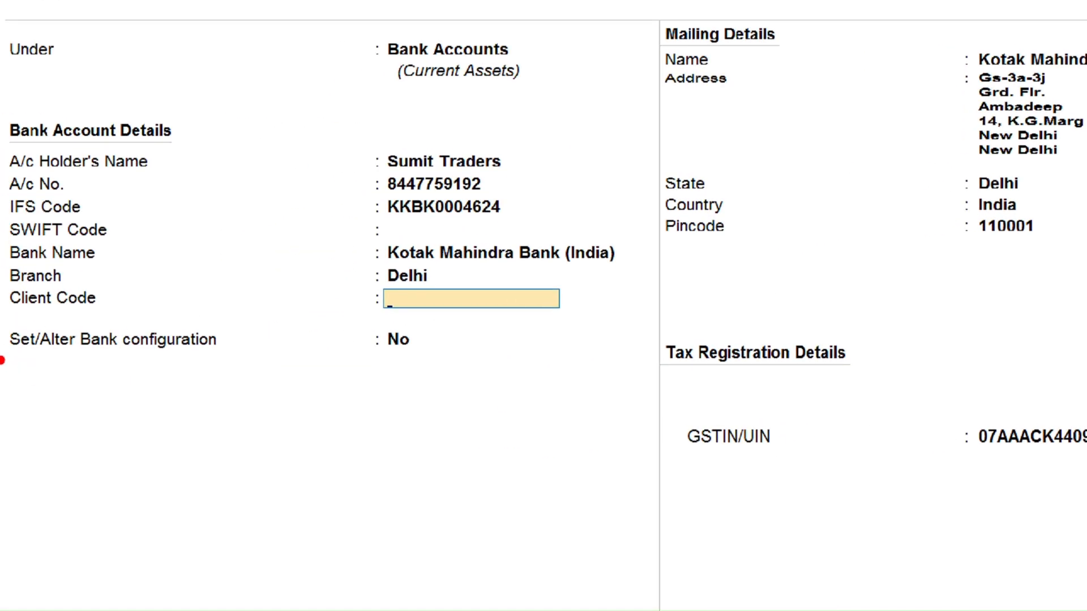
mouse_move(2, 361)
left_mouse_down()
mouse_move(231, 367)
mouse_move(383, 352)
left_mouse_up()
key("Return")
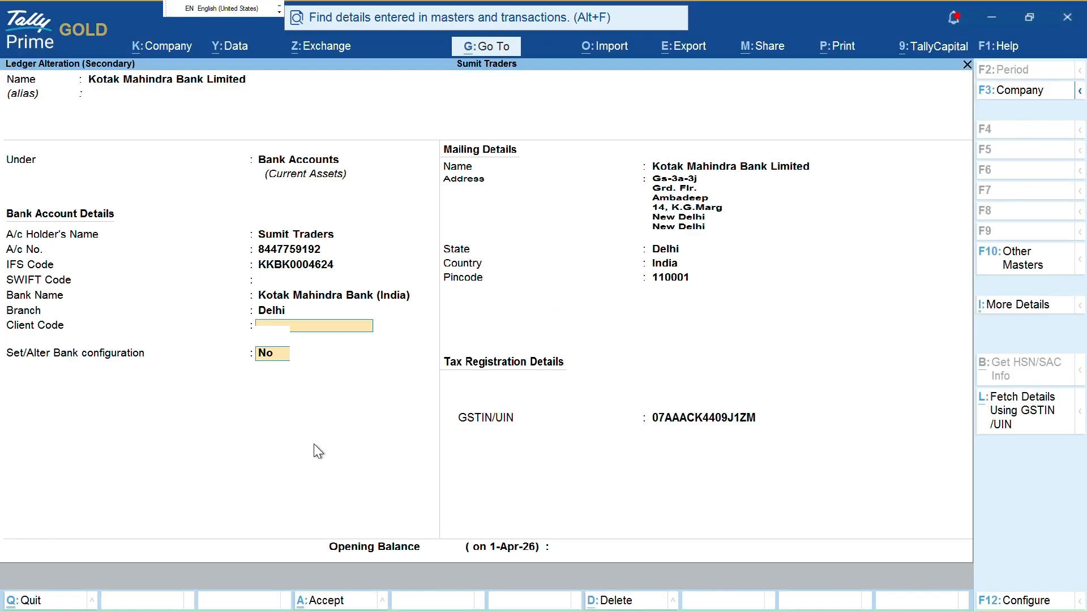
type("y")
key("Return")
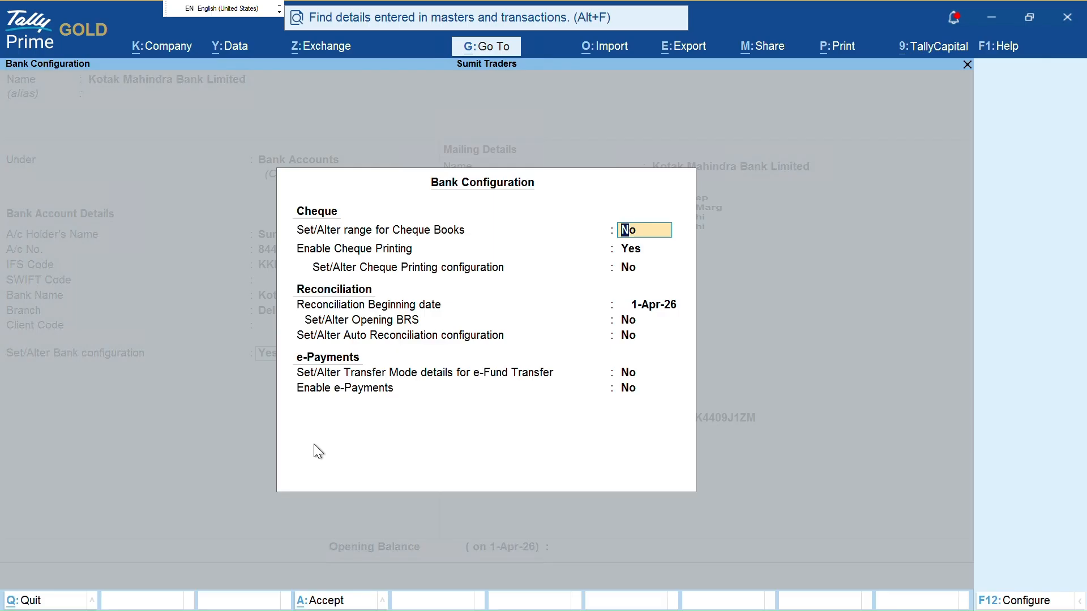
type("y")
key("Return")
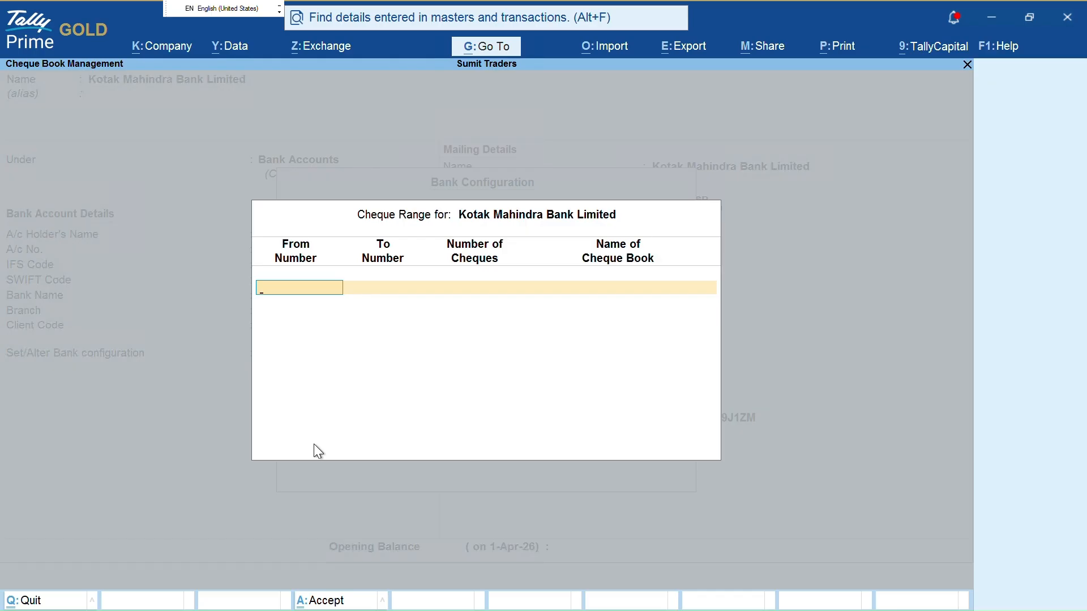
Enter the first cheque book K-1 covering cheques 000001 to 000050
type("000001")
key("Return")
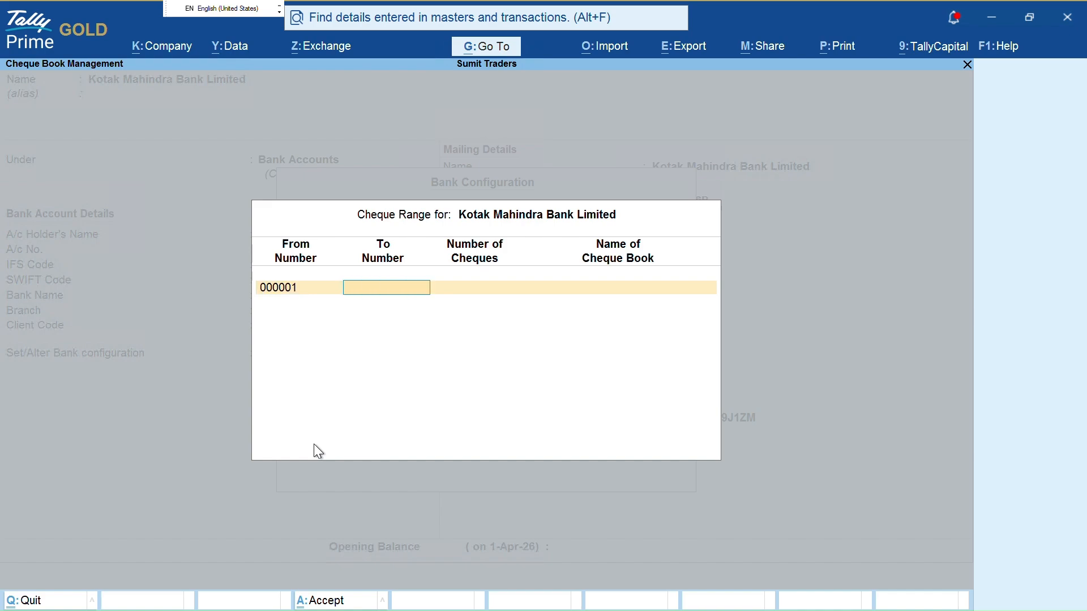
type("000050")
key("Return")
key("Return")
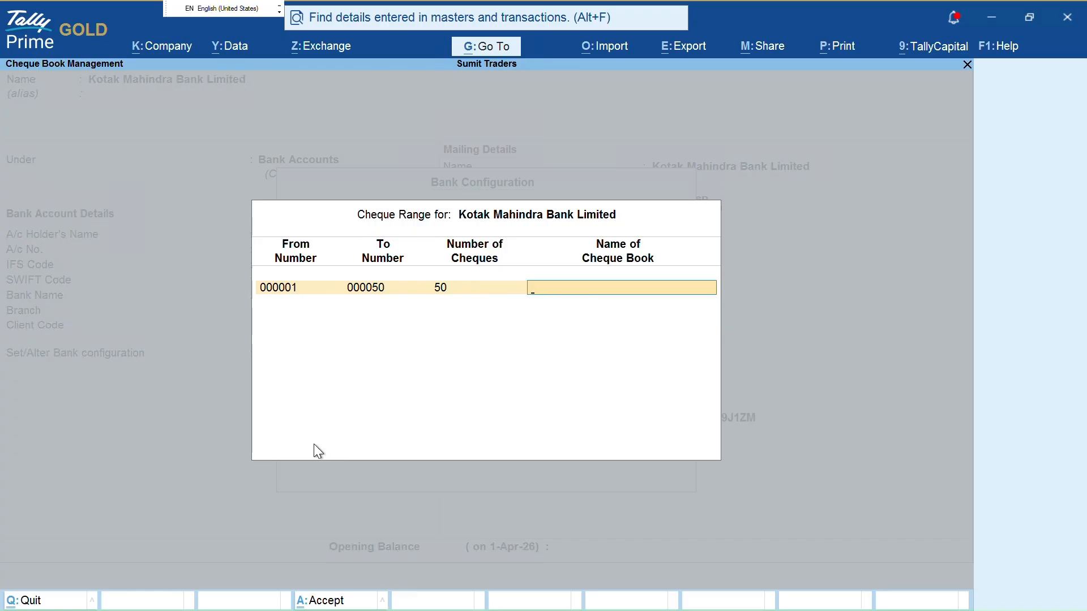
type("K-1")
key("Return")
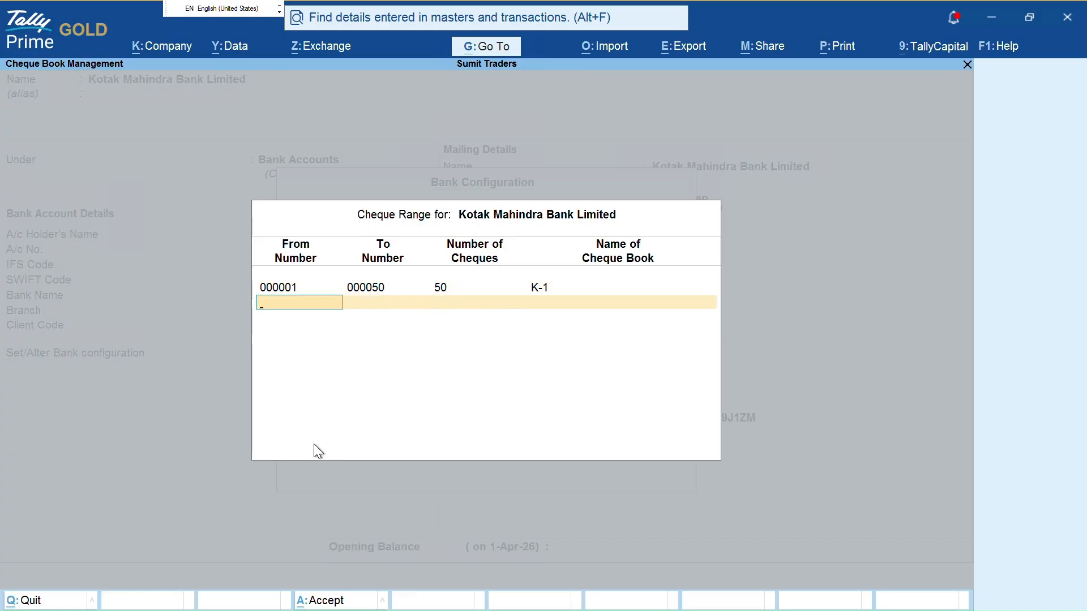
Add cheque book K-2 for cheques 000051 to 000100, correcting the end-number length error
type("0")
key("BackSpace")
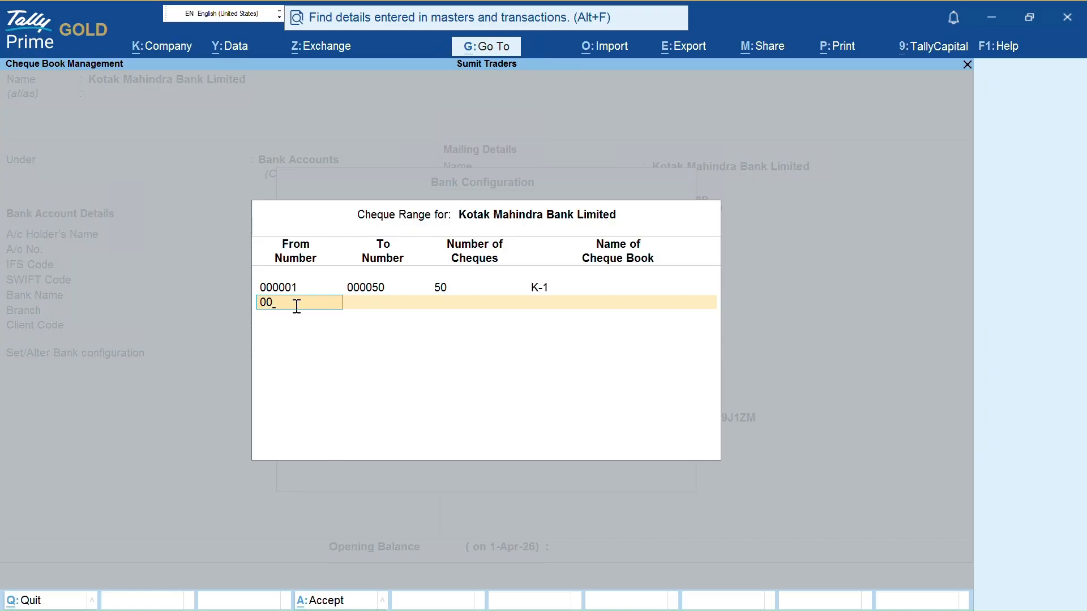
type("00")
type("51")
key("Return")
type("00")
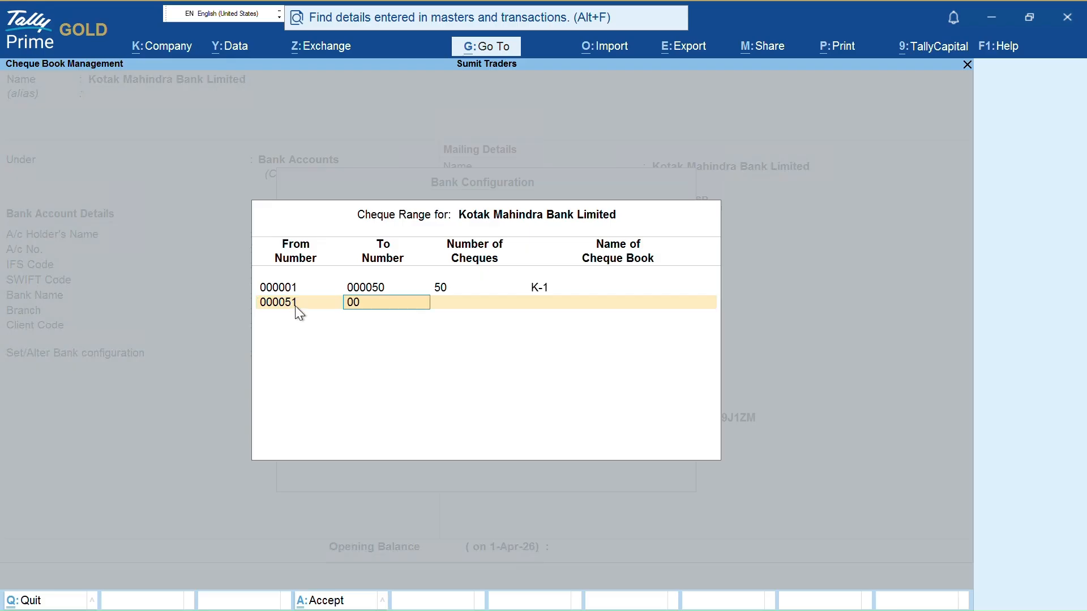
type("00100")
key("Return")
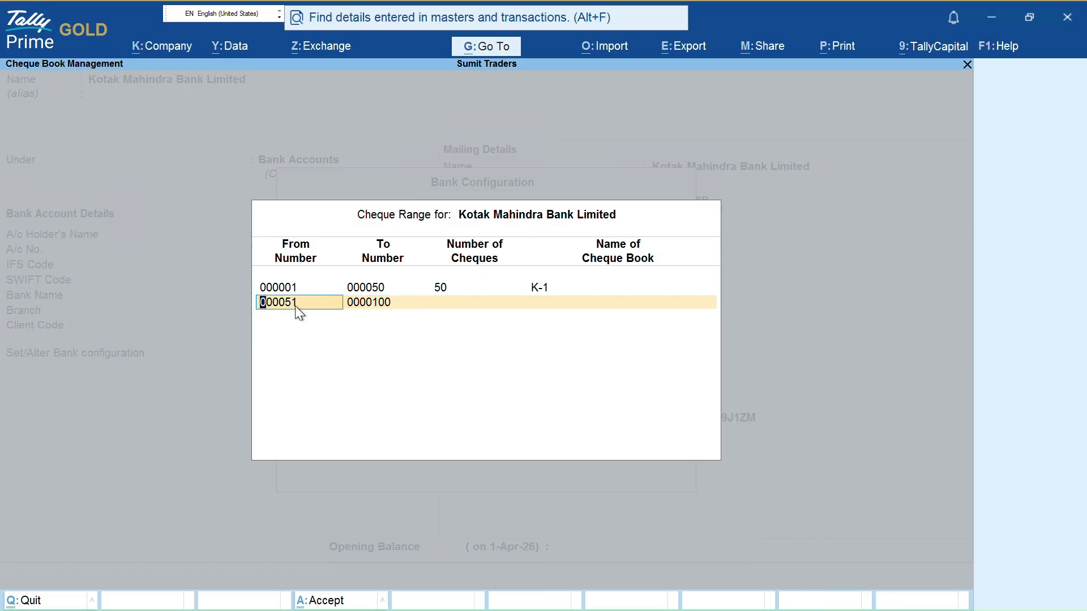
key("Return")
type("000100")
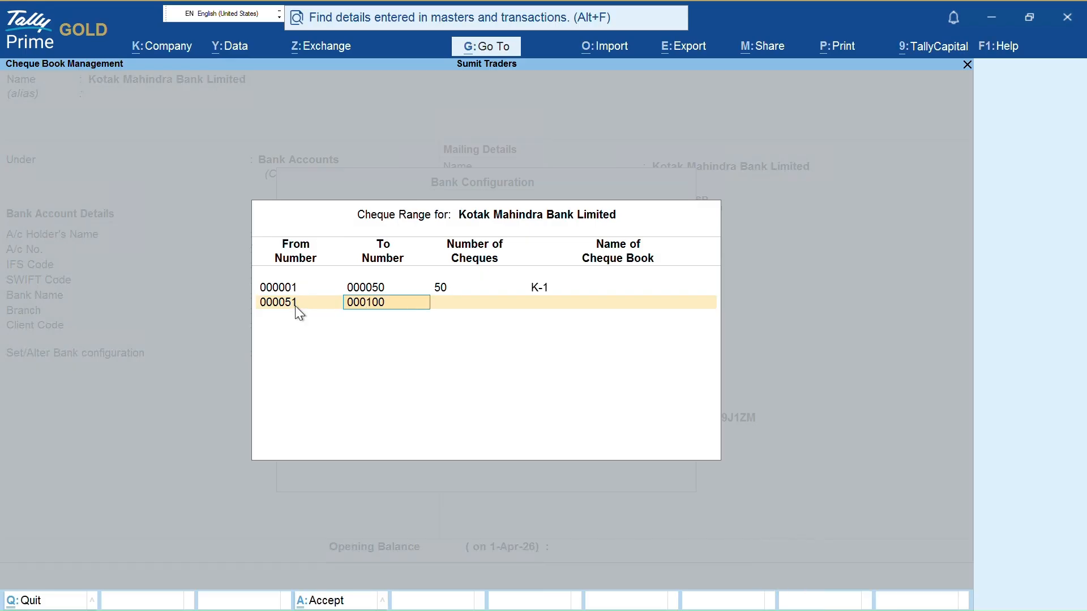
key("Return")
key("Return")
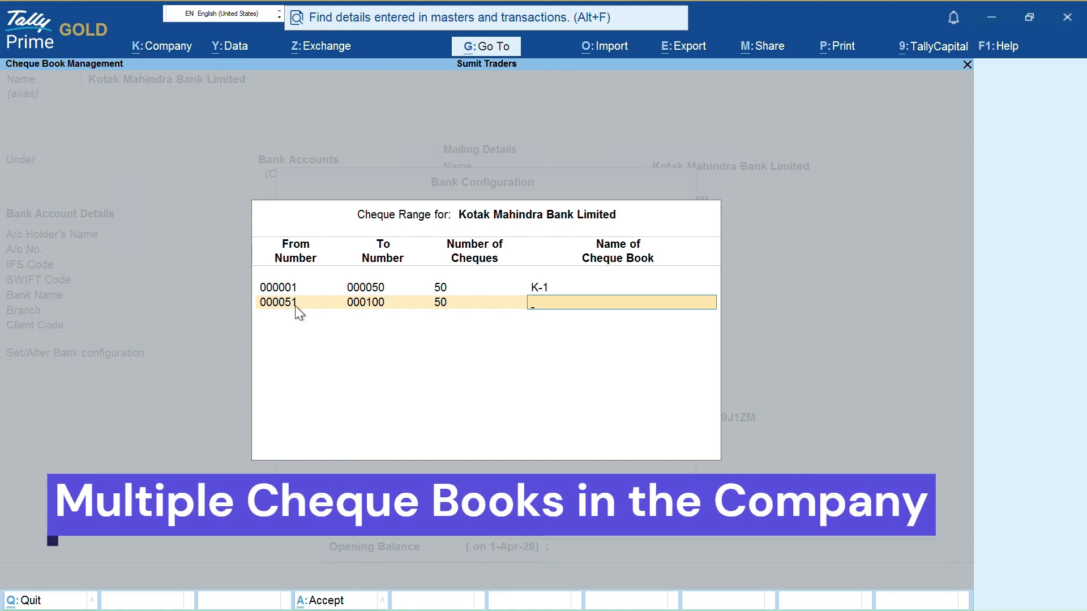
type("K")
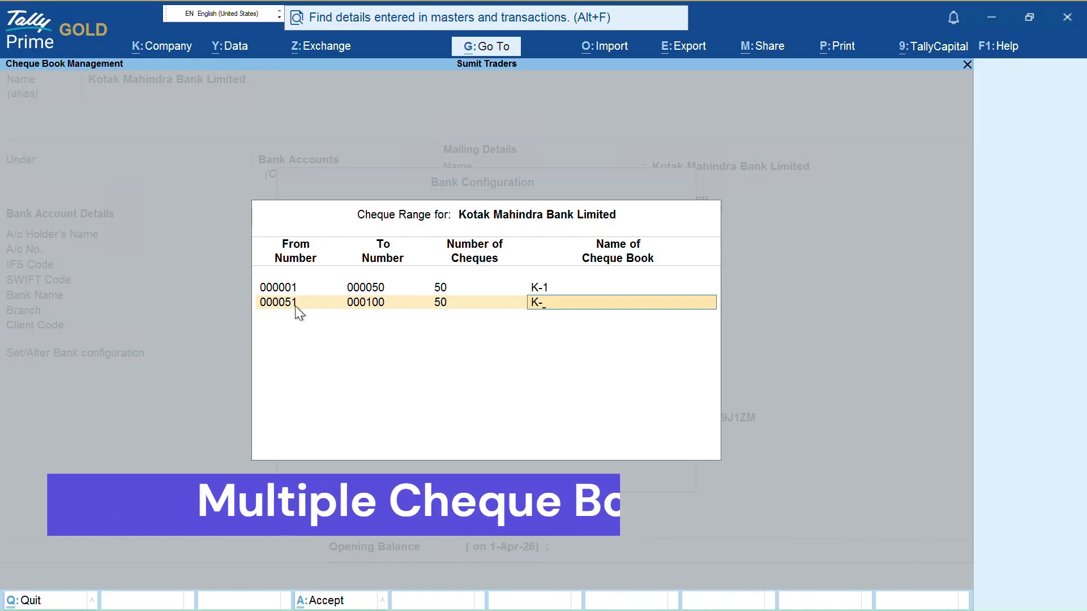
type("-2")
key("Return")
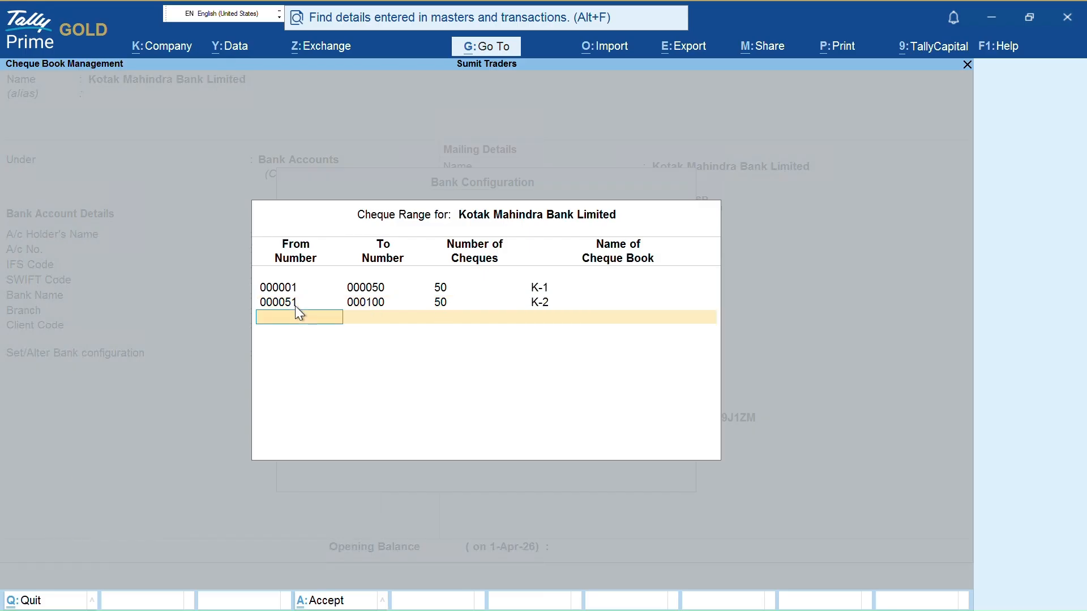
key("Return")
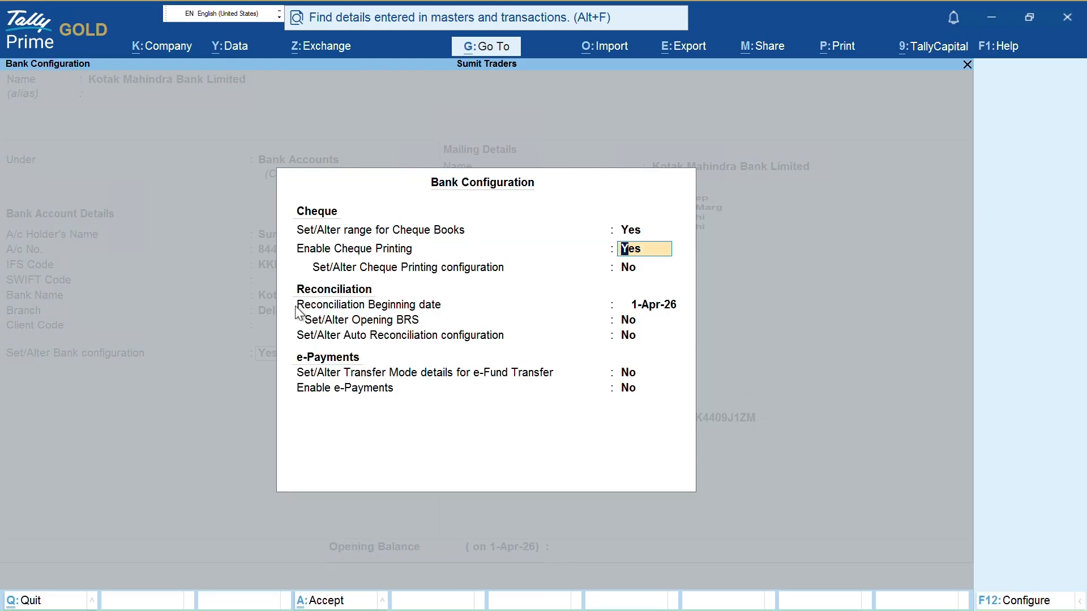
key("Up")
key("Return")
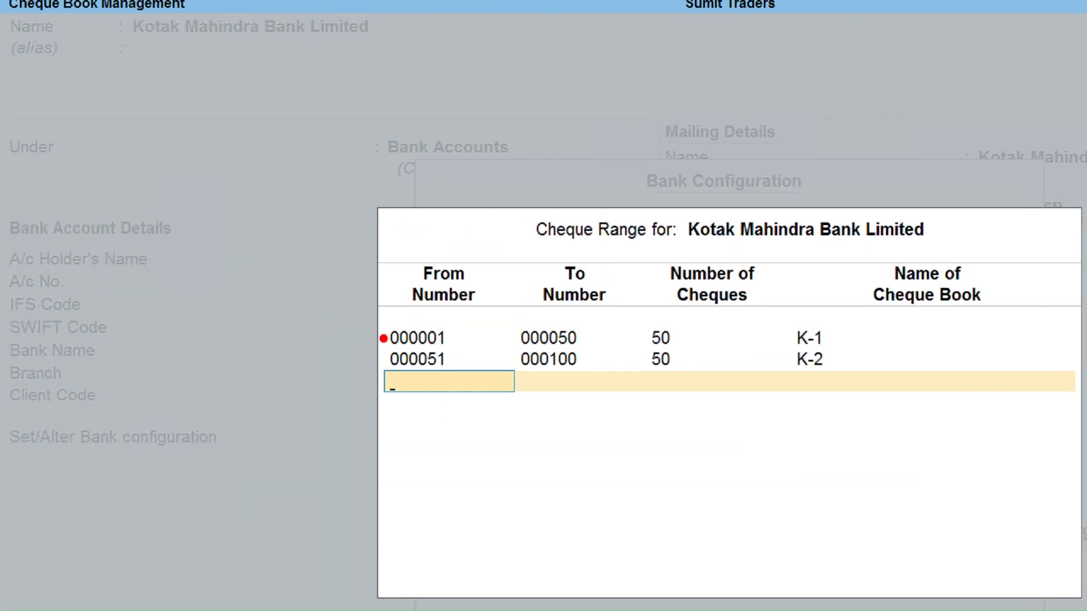
mouse_move(381, 321)
left_mouse_down()
mouse_move(381, 348)
mouse_move(455, 353)
left_mouse_up()
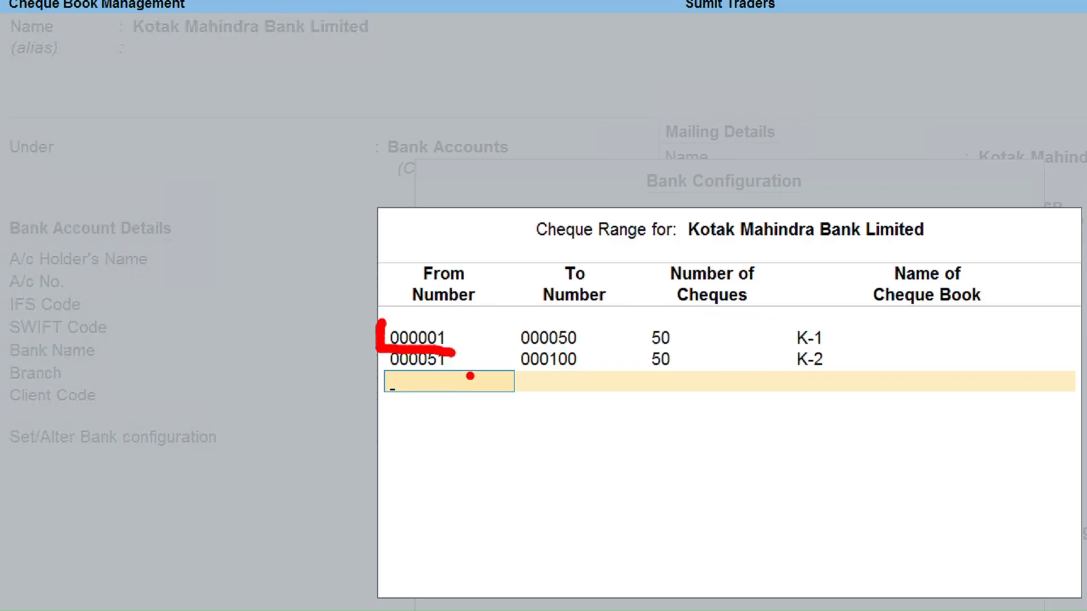
left_click(679, 337)
left_click_drag(682, 365, 698, 365)
mouse_move(827, 334)
left_mouse_down()
mouse_move(847, 334)
mouse_move(847, 366)
left_mouse_up()
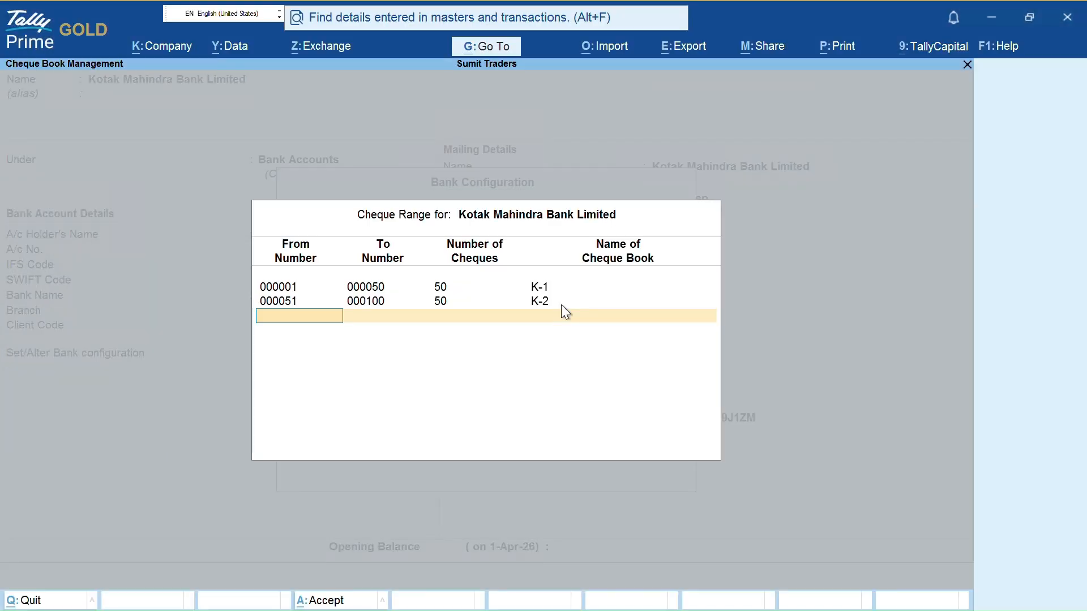
Set 'Set/Alter Cheque Printing configuration' to Yes for Kotak and reopen the Cheque Format Selection list
key("Return")
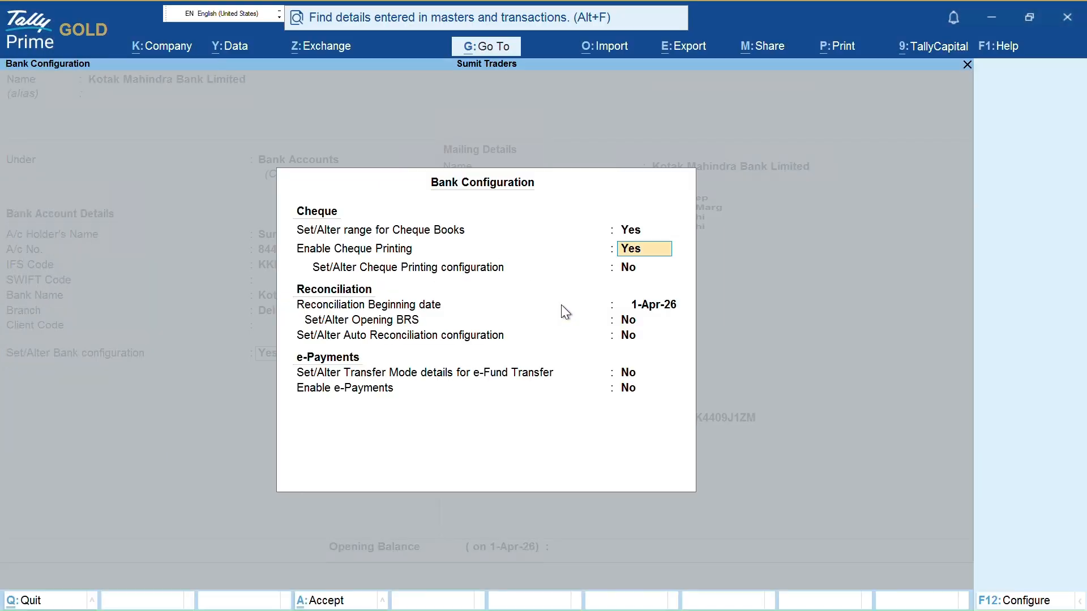
key("Return")
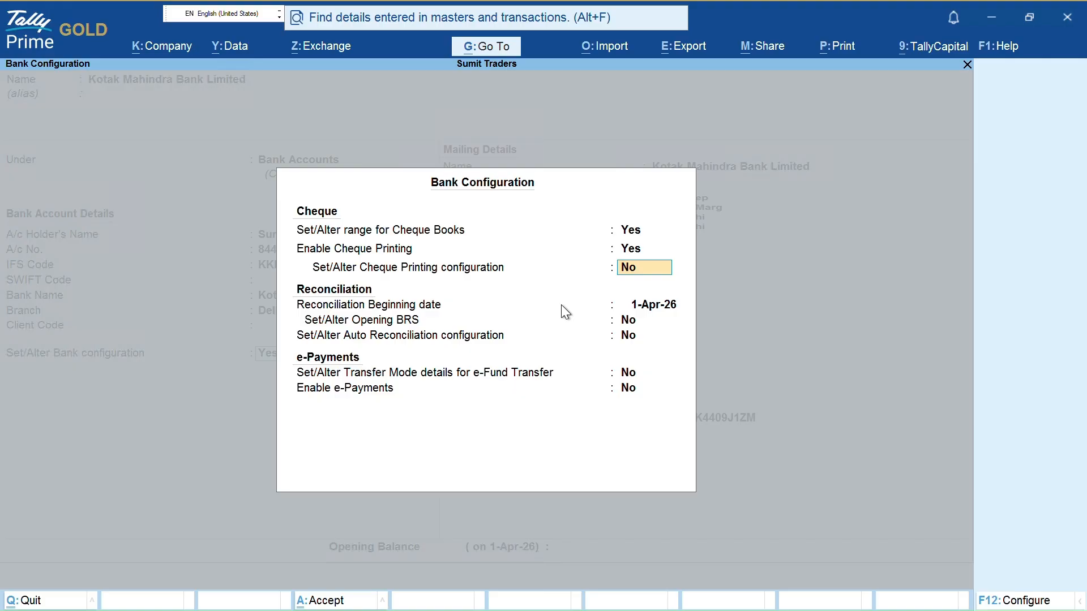
type("y")
key("Return")
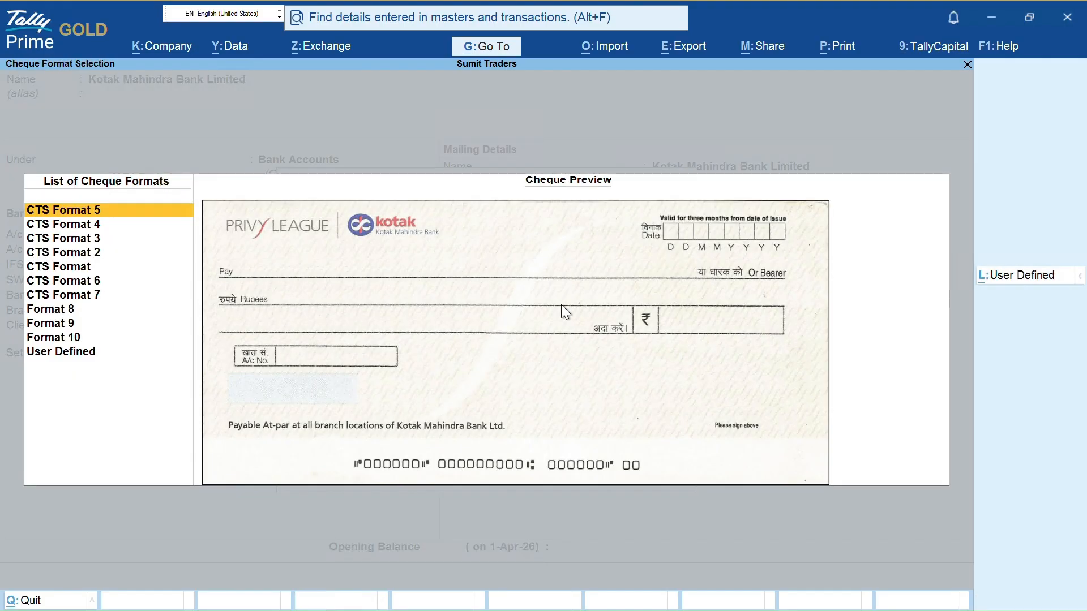
key("Return")
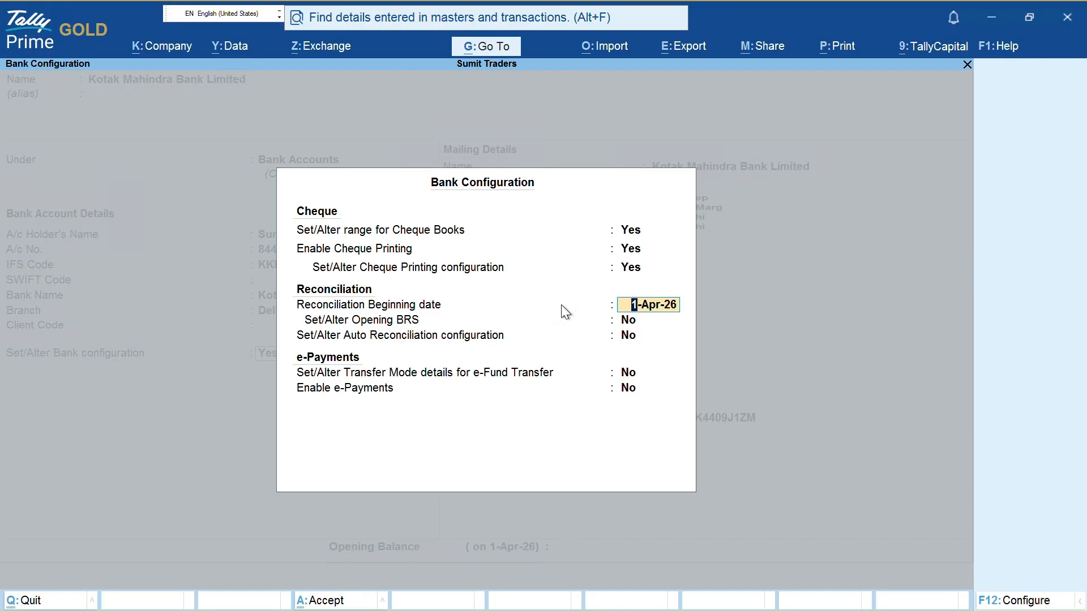
key("Up")
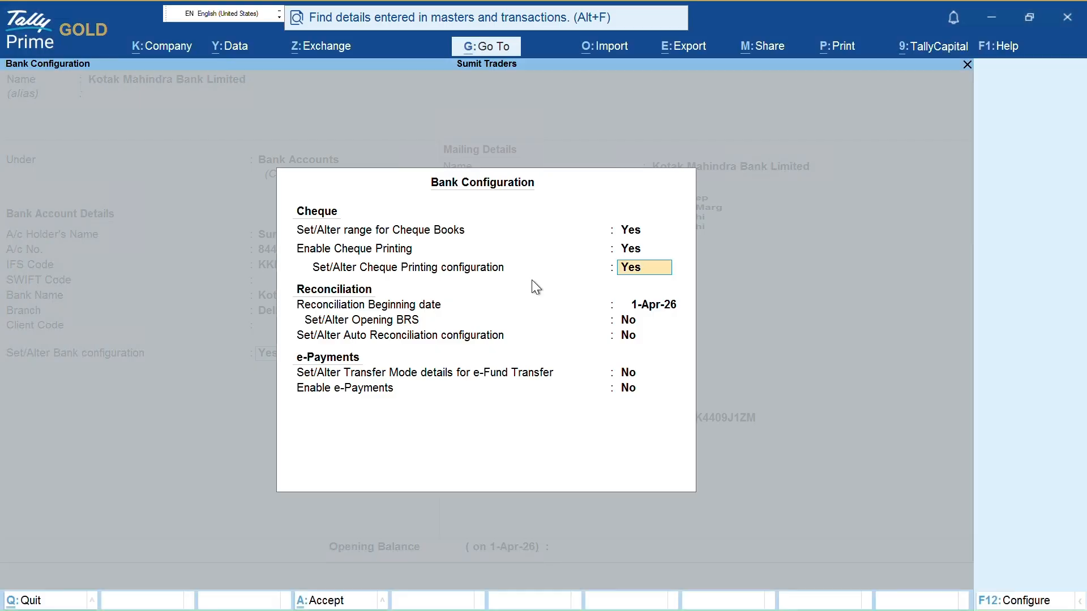
type("y")
key("Return")
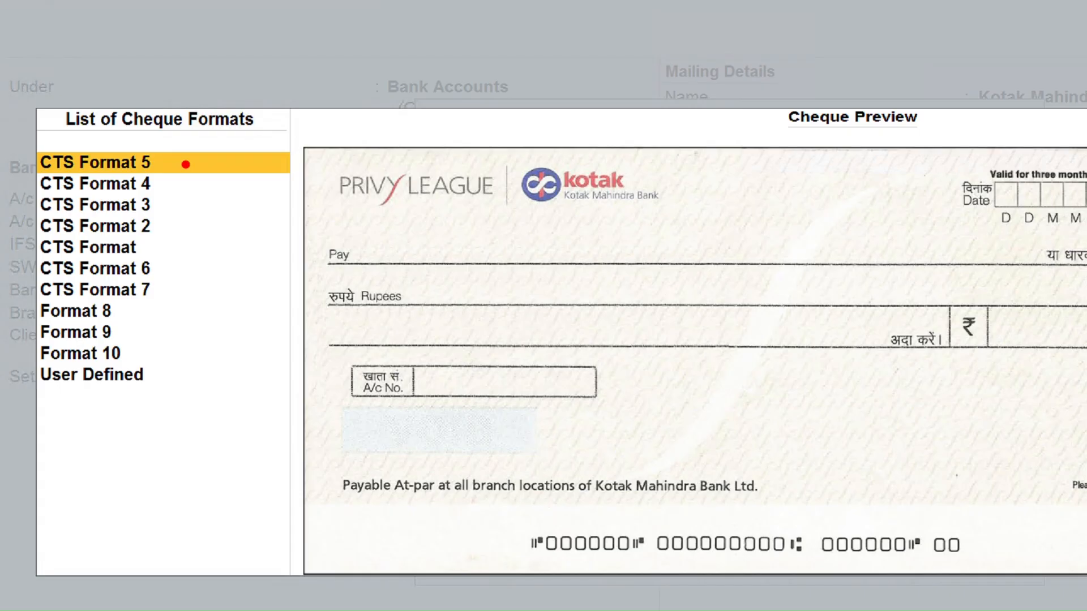
left_click_drag(180, 163, 252, 150)
left_click_drag(187, 185, 231, 180)
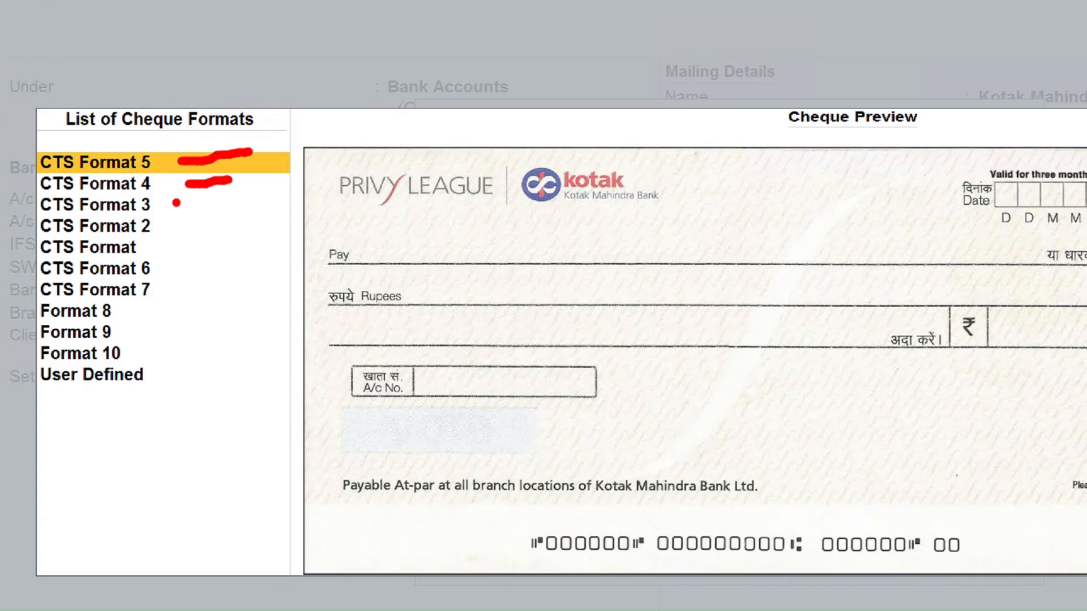
left_click_drag(177, 203, 231, 204)
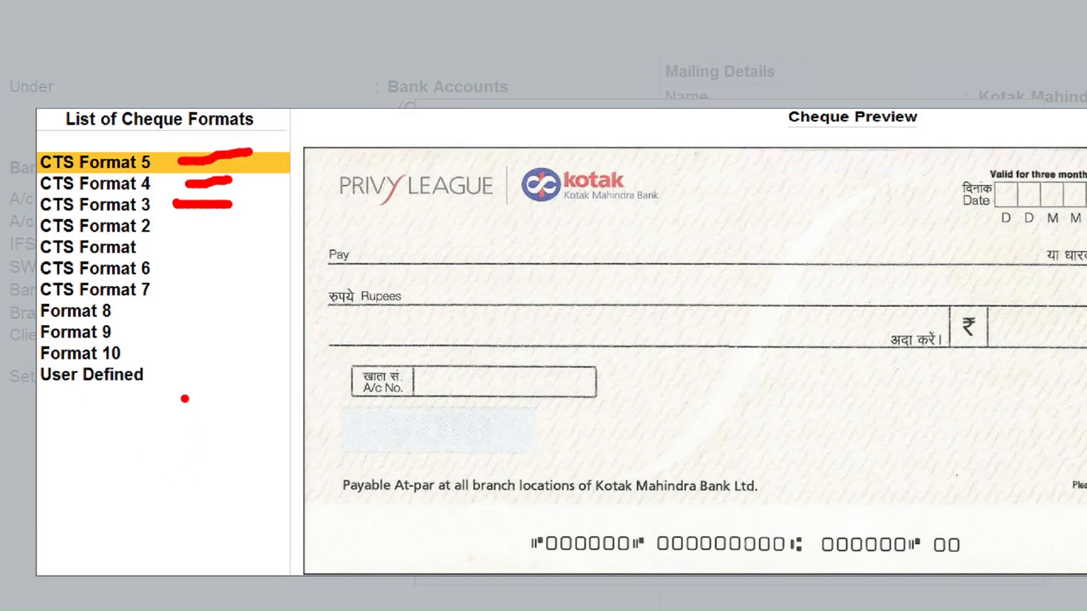
mouse_move(159, 379)
left_mouse_down()
mouse_move(224, 375)
mouse_move(210, 418)
mouse_move(224, 418)
left_mouse_up()
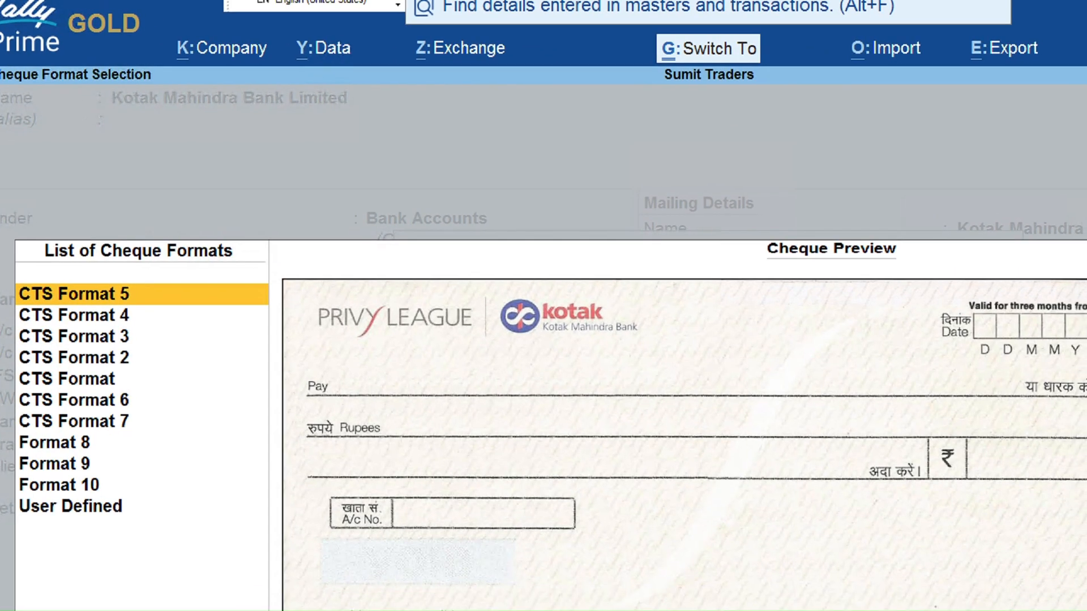
mouse_move(3, 8)
left_mouse_down()
mouse_move(158, 122)
mouse_move(162, 59)
left_mouse_up()
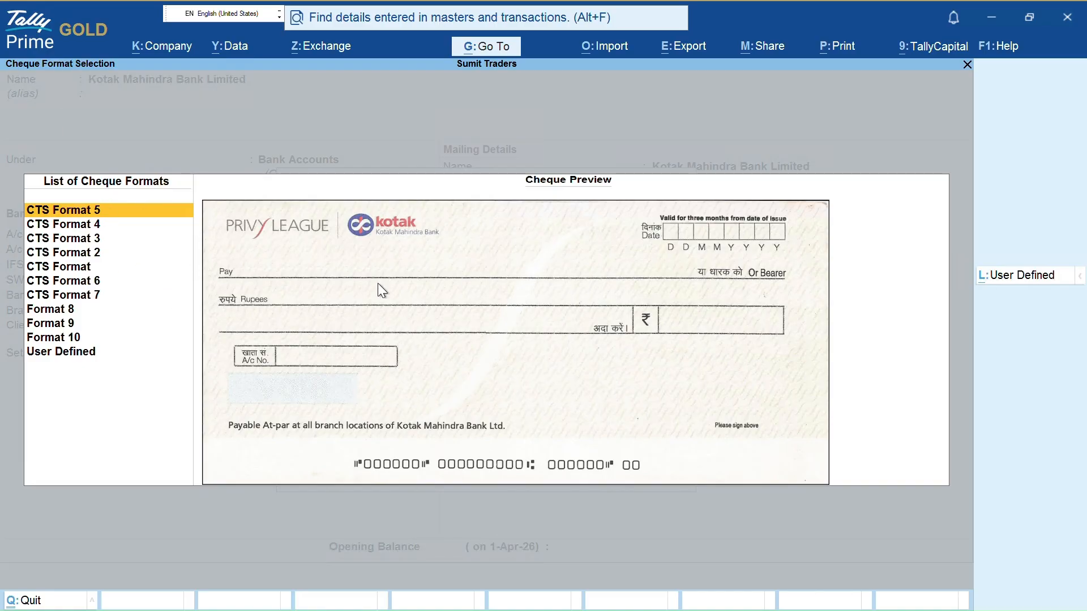
Compare the CTS format previews, especially Formats 6 and 7, and settle on CTS Format 7
key("Down")
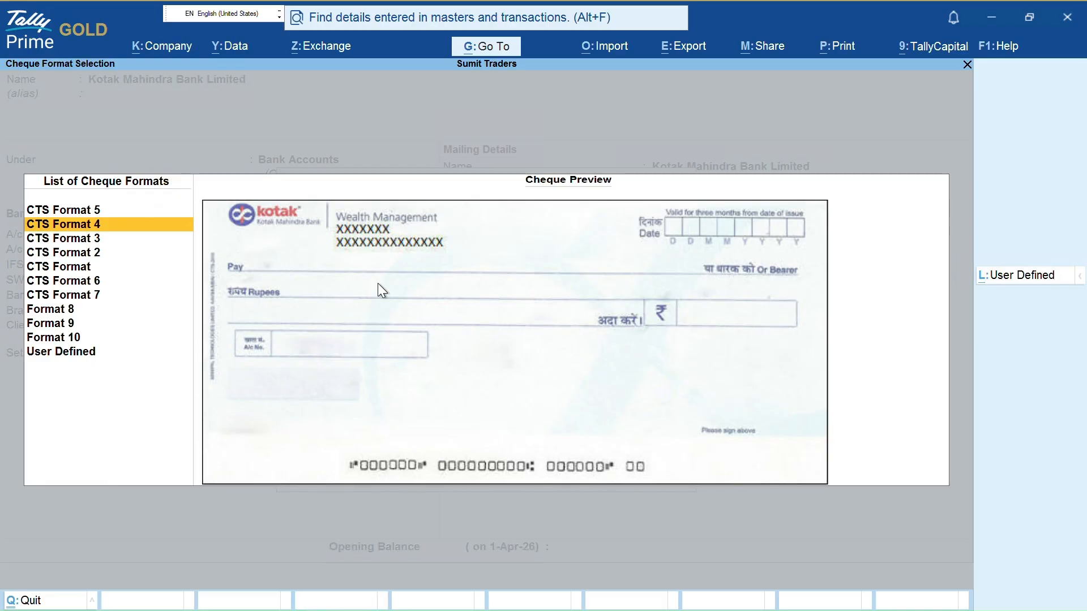
key("Down")
key("Down")
key("Down")
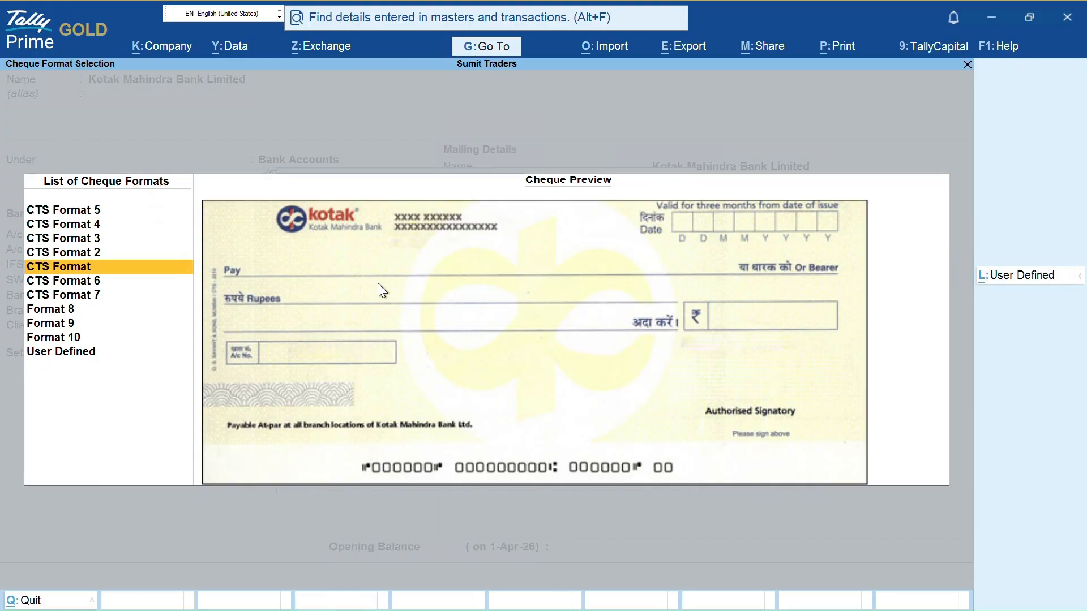
key("Down")
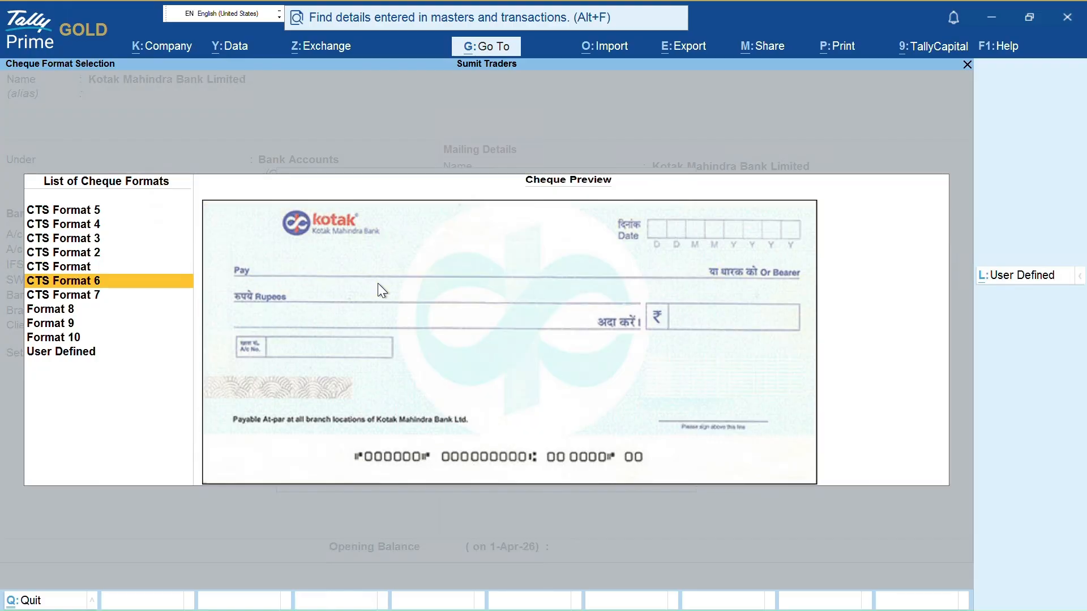
key("Up")
key("Down")
key("Up")
key("Up")
key("Up")
key("Up")
key("Up")
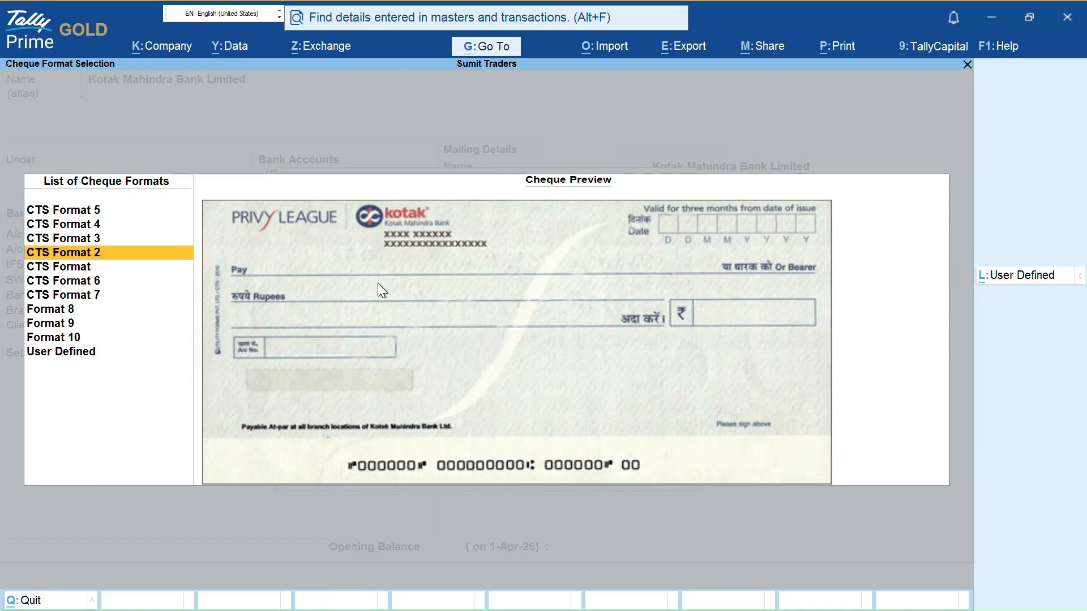
key("Down")
key("Down")
key("Down")
key("Down")
key("Down")
key("Down")
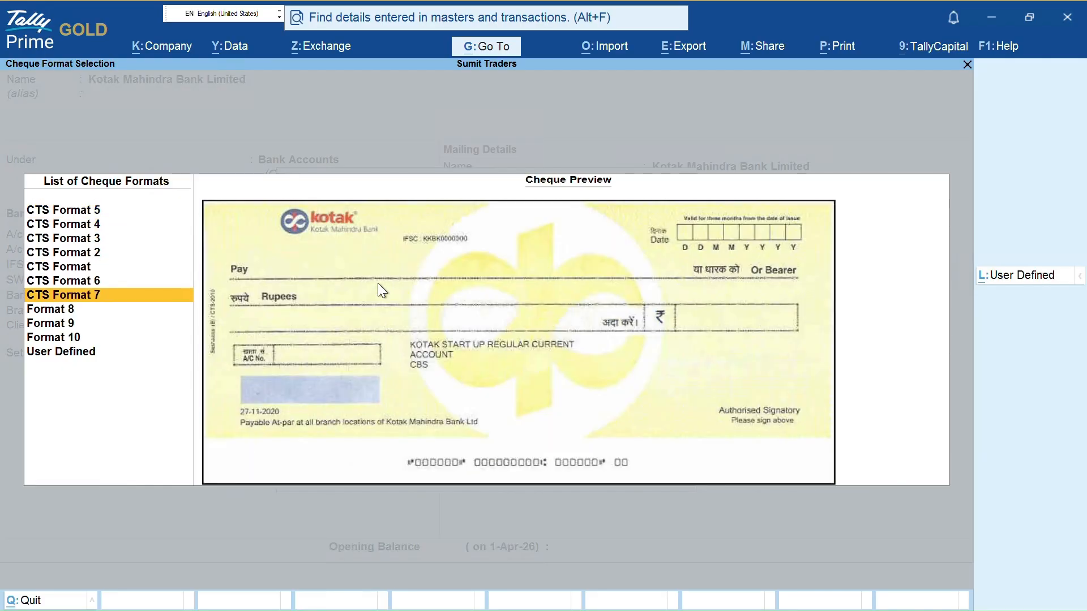
key("Up")
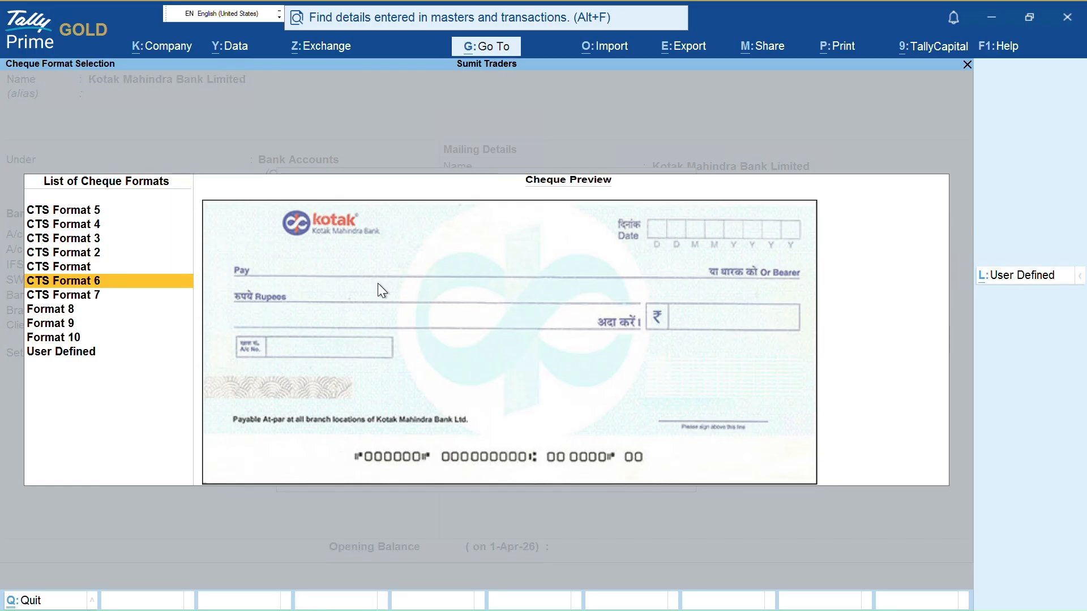
key("Down")
key("Up")
key("Up")
key("Up")
key("Up")
key("Up")
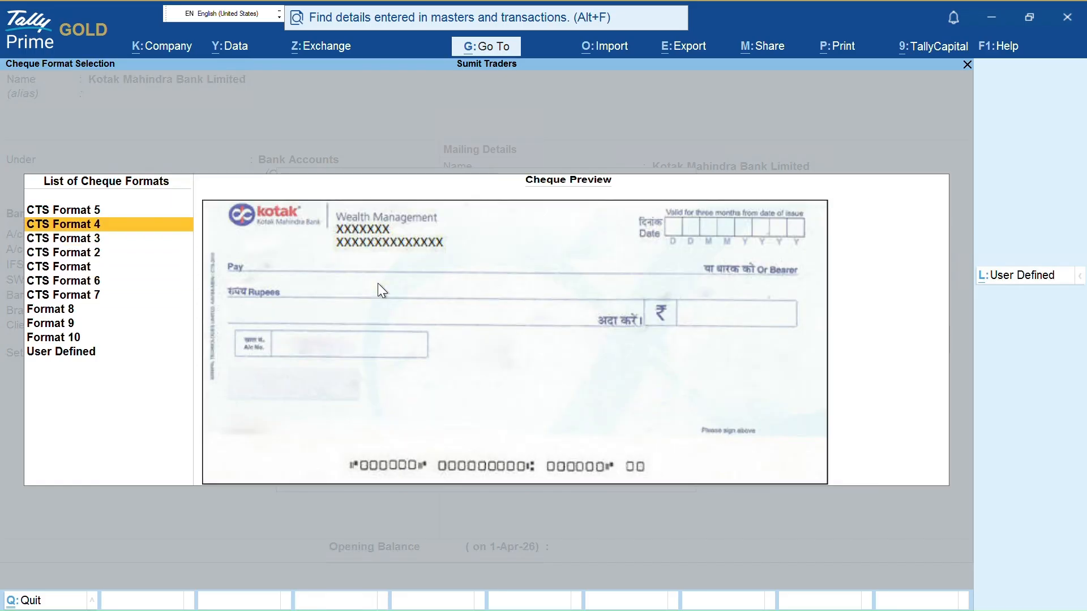
key("Up")
key("Down")
key("Down")
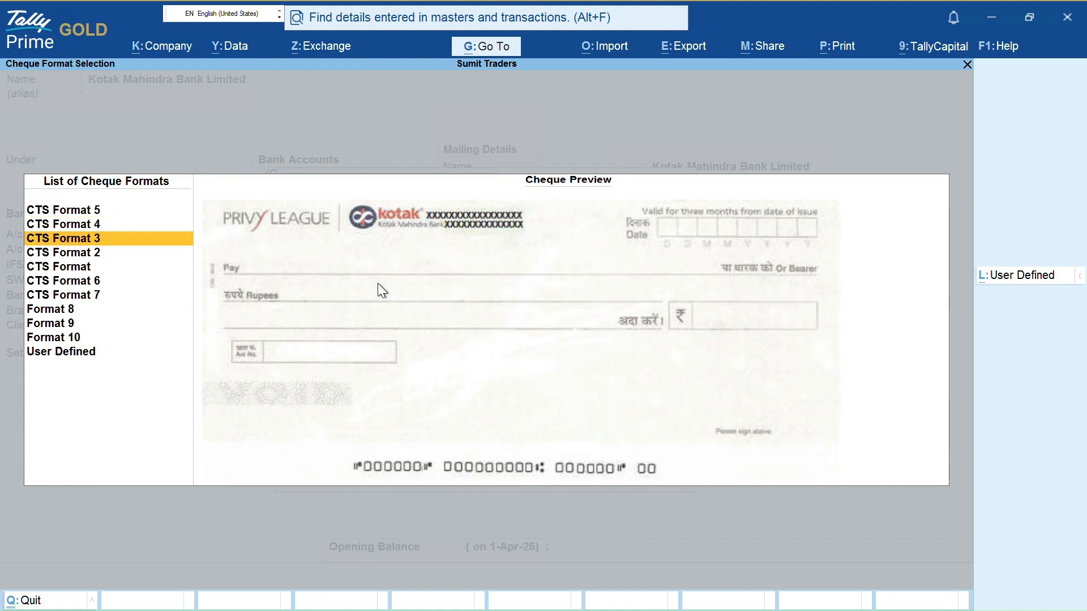
key("Down")
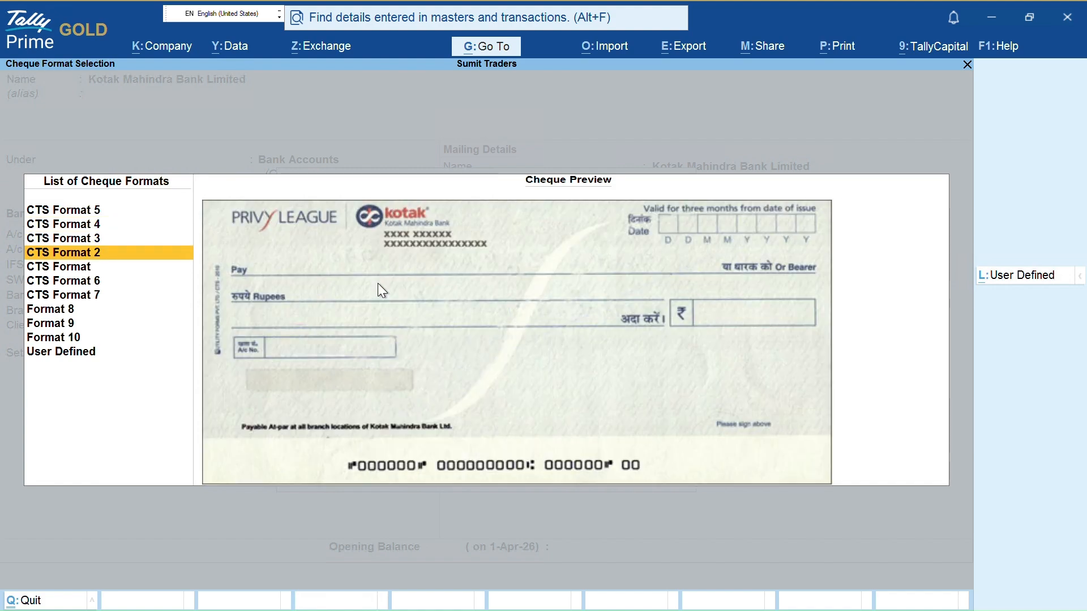
key("Down")
key("Down")
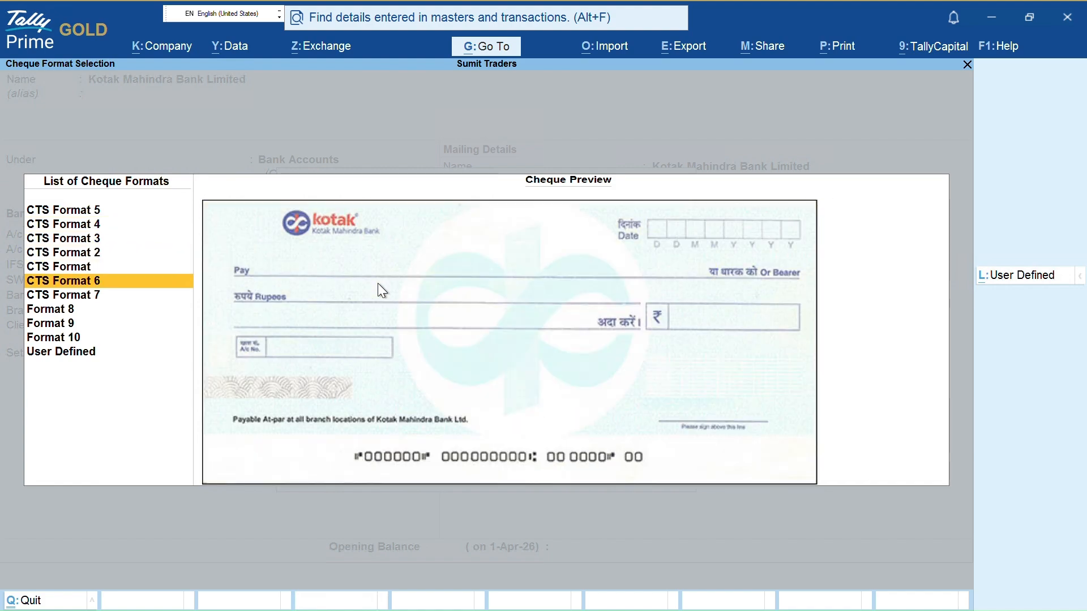
key("Down")
key("Down")
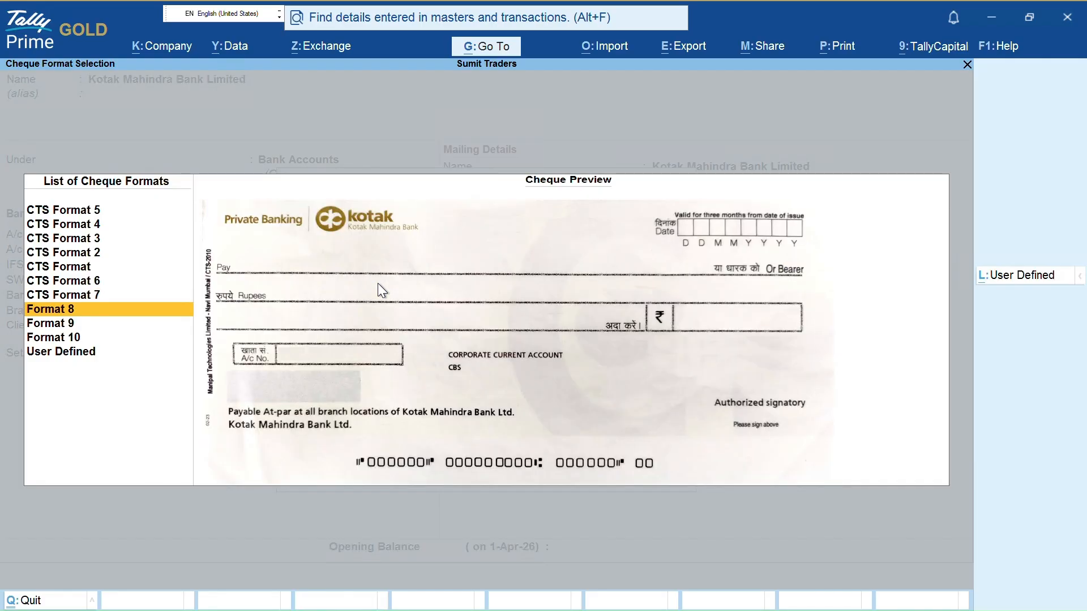
key("Down")
key("Up")
key("Up")
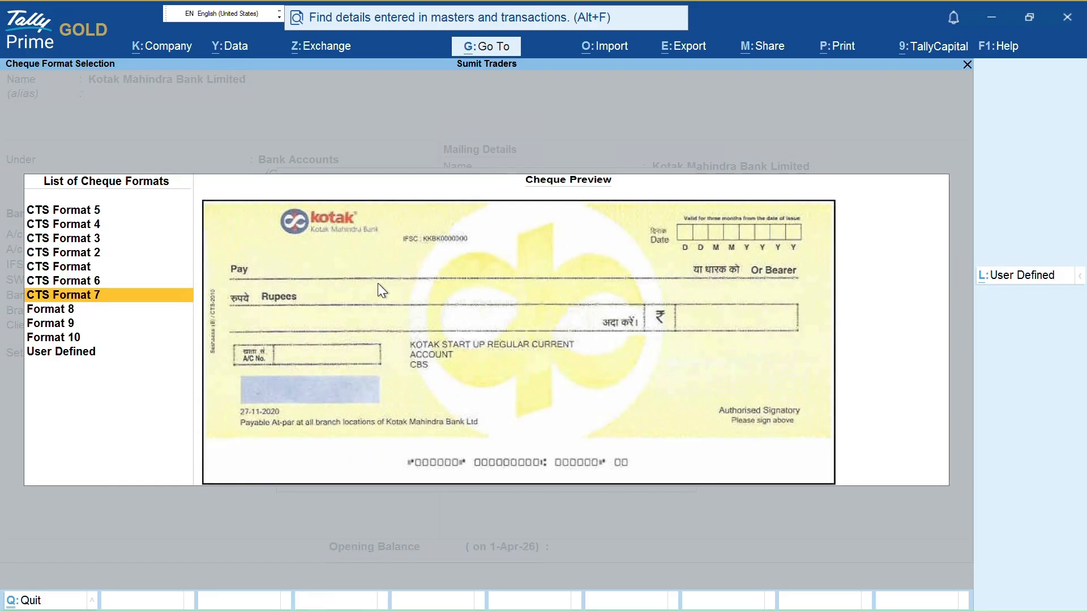
key("Up")
key("Down")
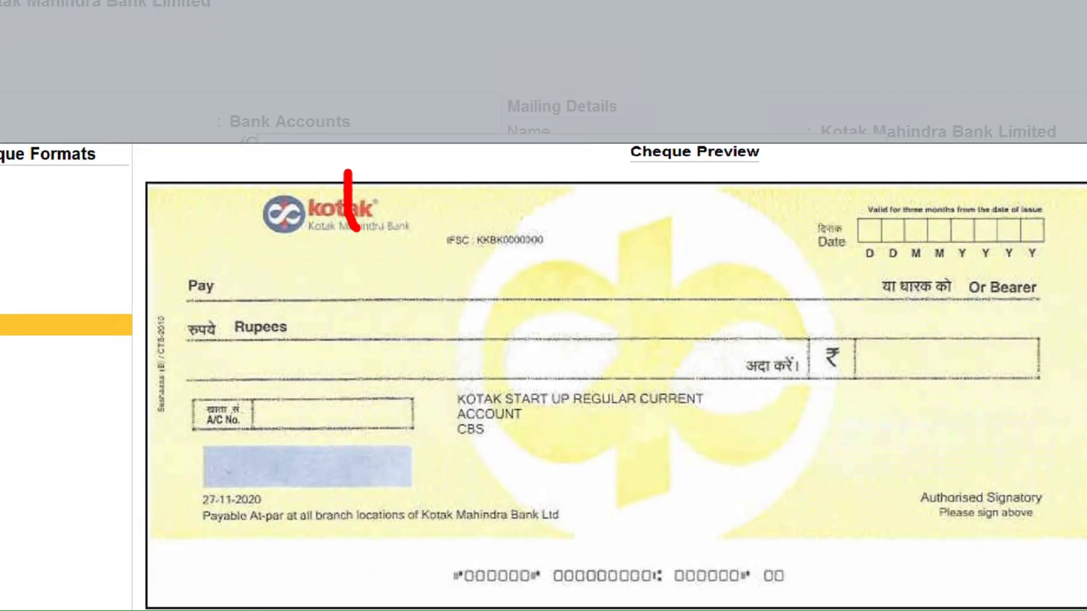
Examine the CTS Format 7 Kotak cheque preview's date, payee, amount-in-words and account number fields
left_click_drag(355, 229, 596, 158)
mouse_move(436, 262)
left_mouse_down()
mouse_move(516, 265)
mouse_move(578, 241)
left_mouse_up()
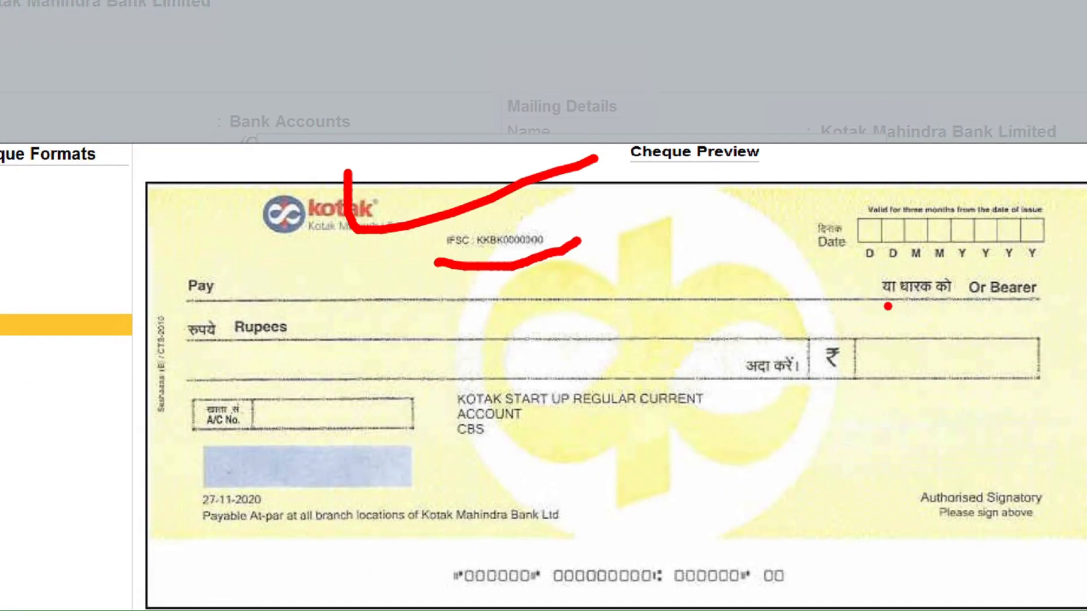
mouse_move(810, 187)
left_mouse_down()
mouse_move(793, 272)
mouse_move(971, 273)
mouse_move(1059, 257)
mouse_move(1056, 249)
left_mouse_up()
left_click_drag(860, 304, 994, 304)
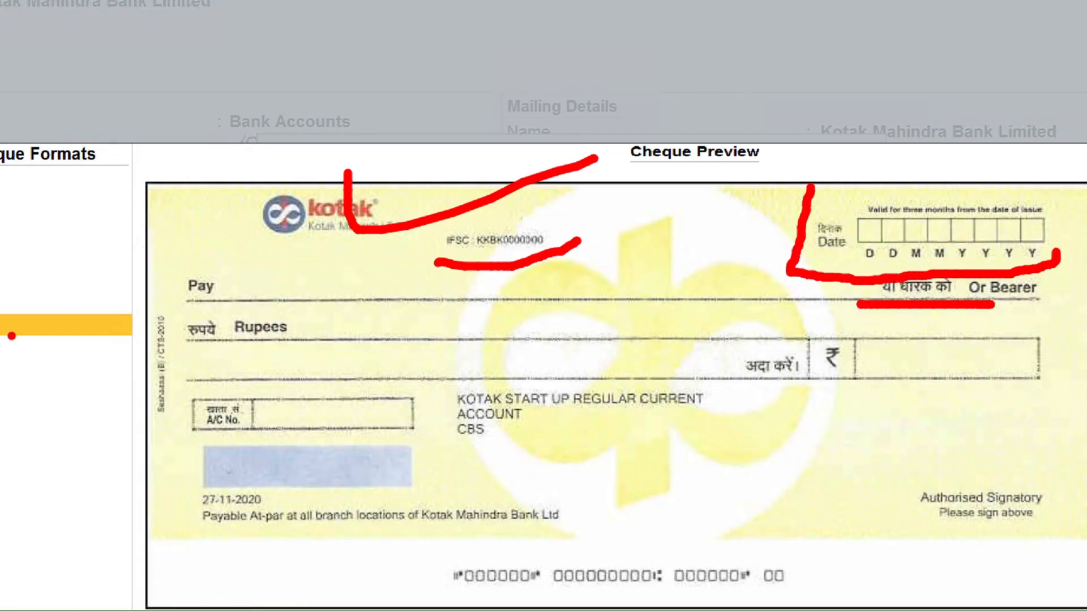
left_click_drag(161, 293, 219, 302)
left_click_drag(178, 343, 279, 339)
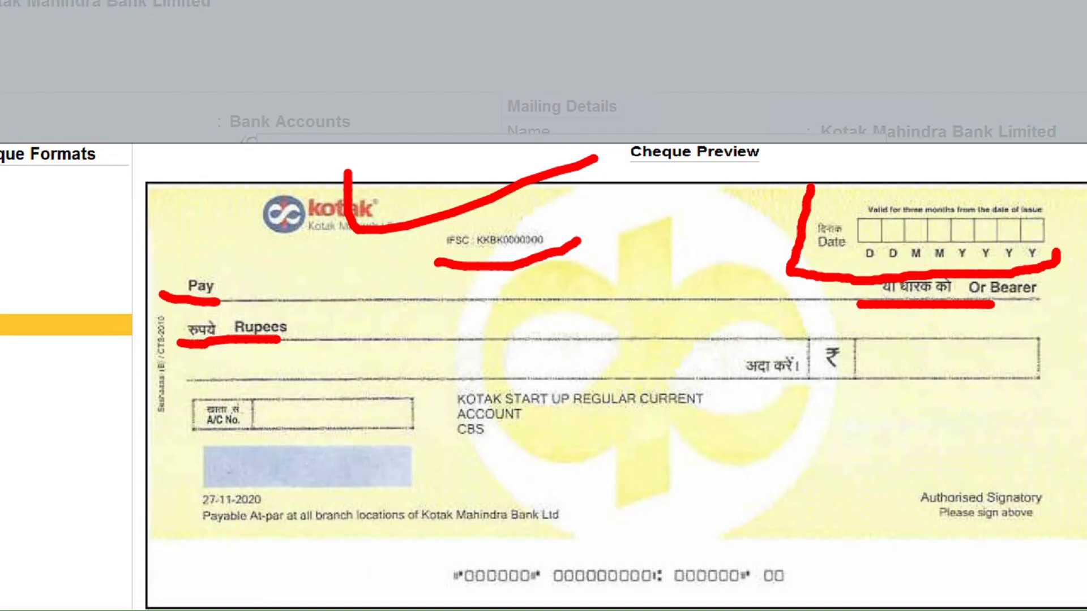
left_click_drag(879, 367, 922, 367)
left_click_drag(419, 389, 559, 457)
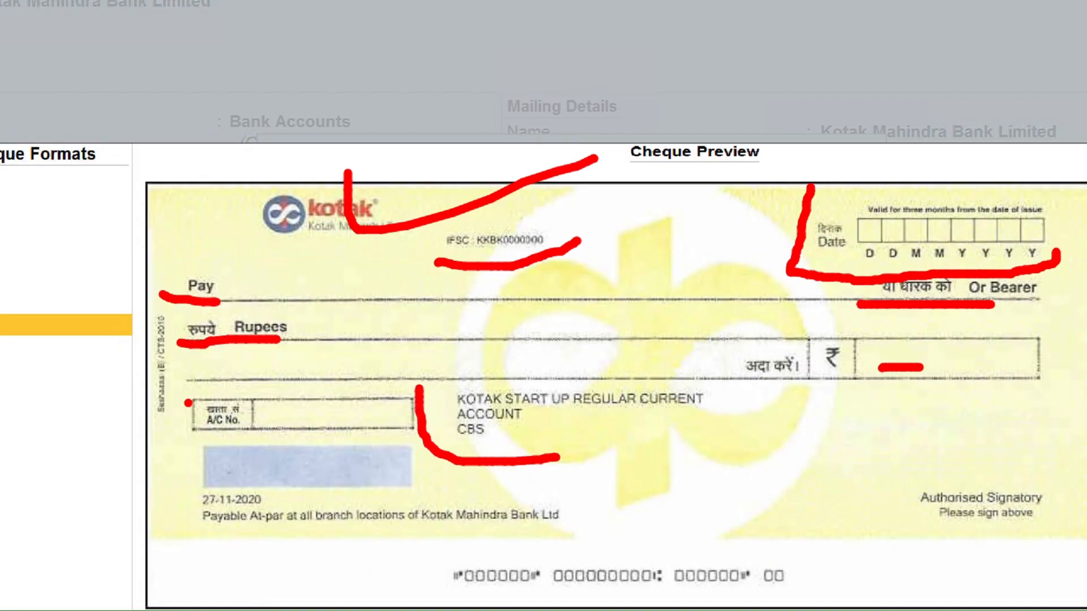
mouse_move(188, 403)
left_mouse_down()
mouse_move(192, 443)
mouse_move(453, 470)
mouse_move(455, 437)
left_mouse_up()
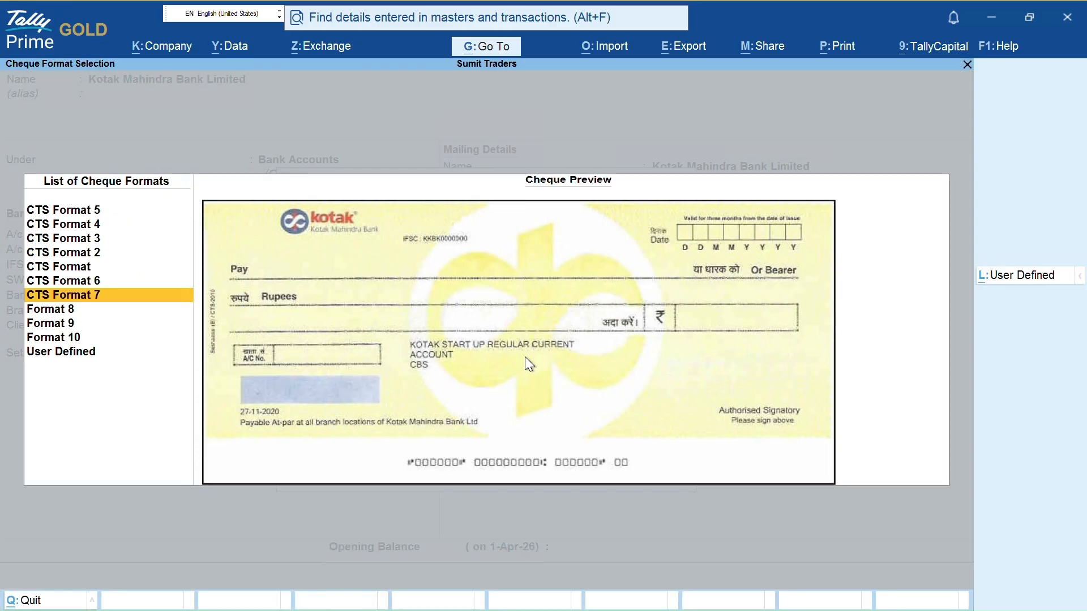
Accept CTS Format 7 and keep Print Company Name on Cheque at No in the 202 × 92 mm layout
key("Return")
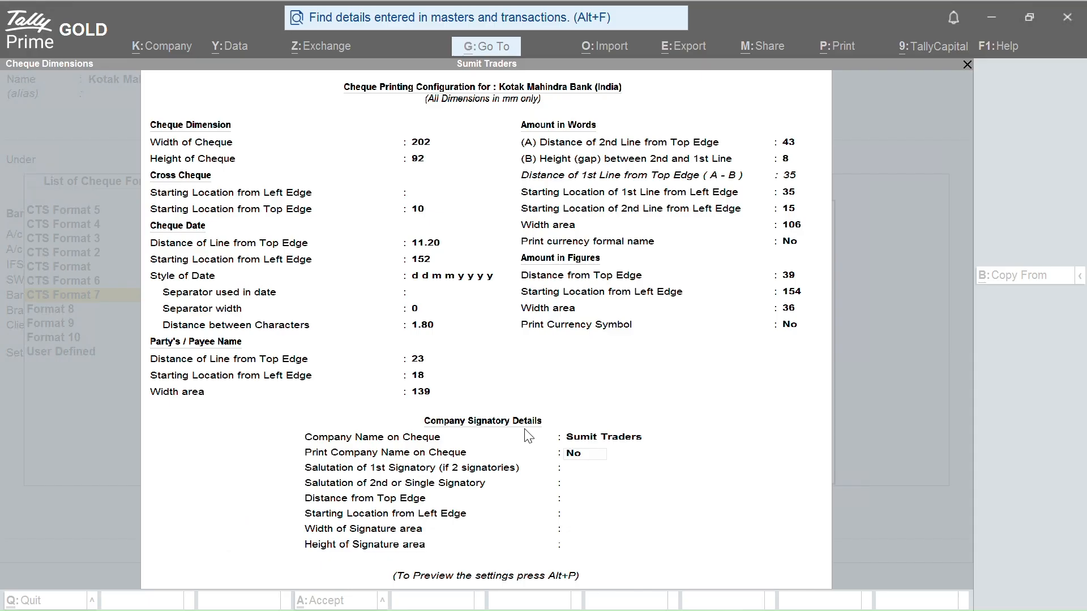
left_click(525, 431)
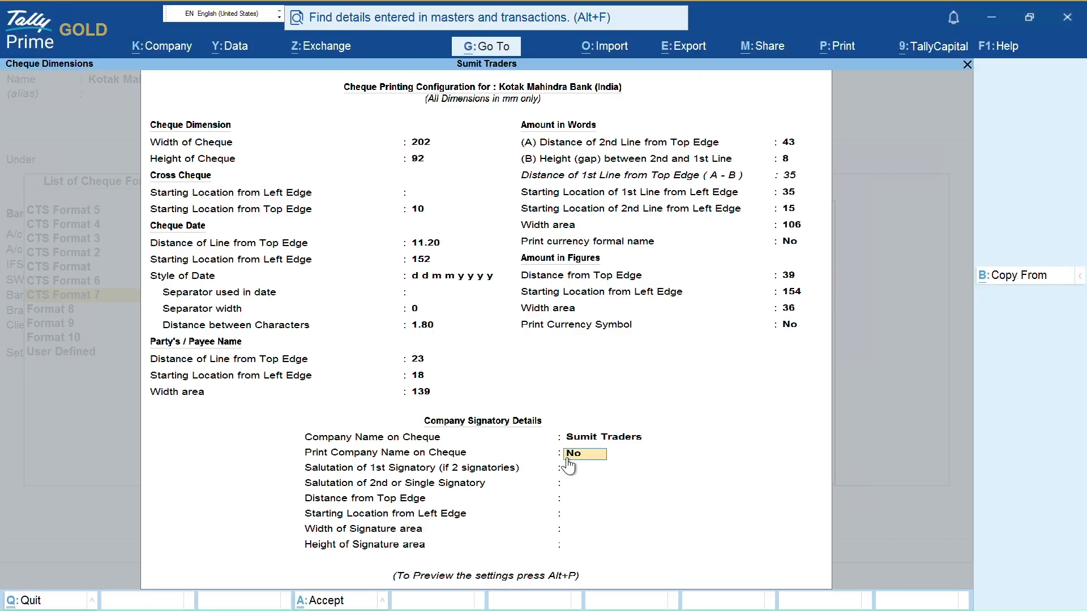
key("y")
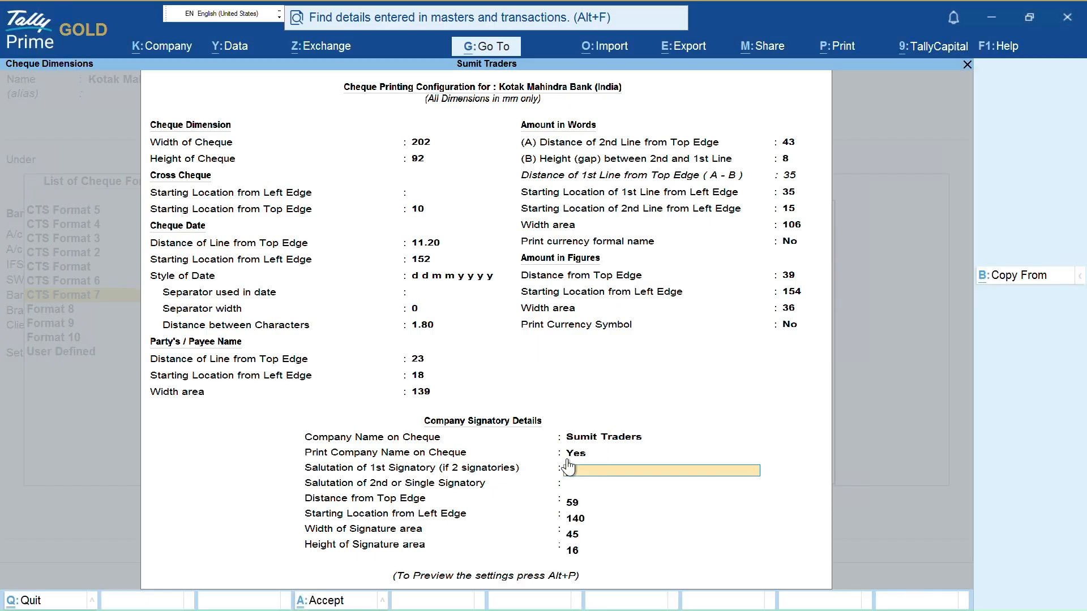
key("BackSpace")
type("n")
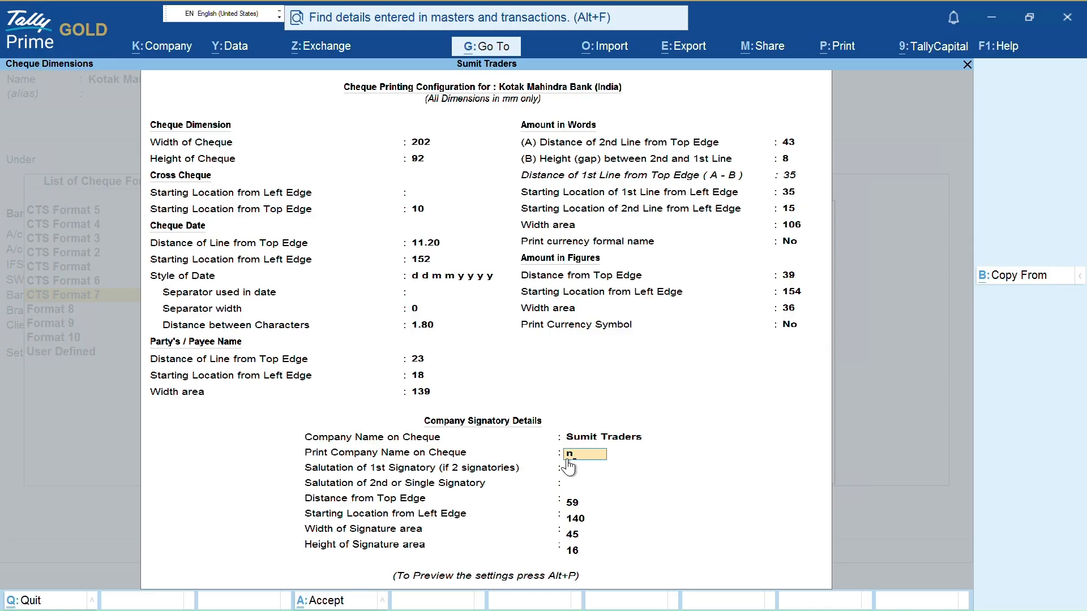
key("Return")
key("ctrl")
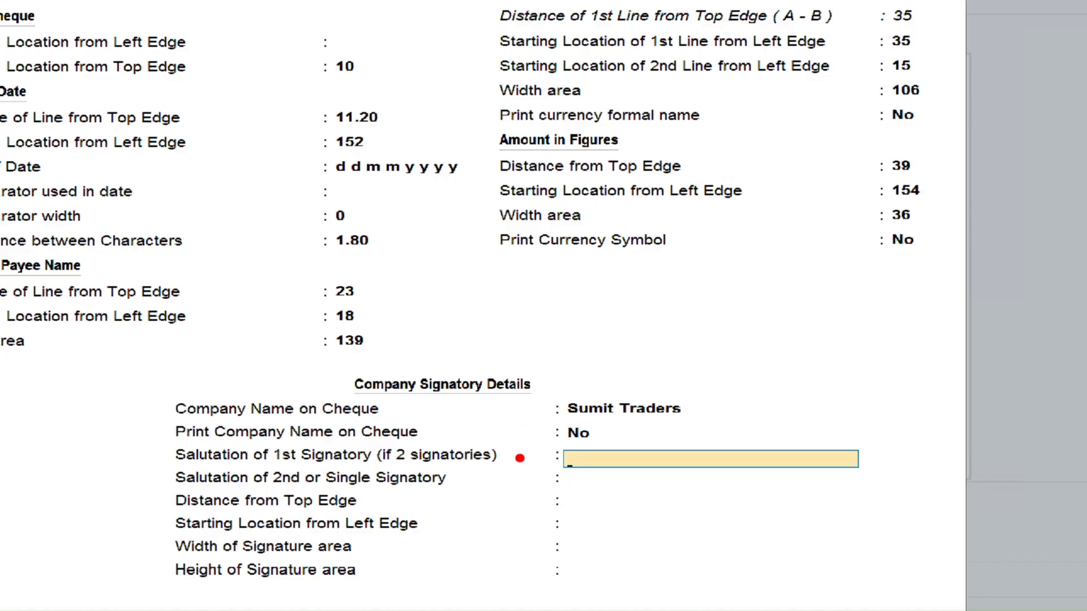
left_click_drag(520, 458, 535, 458)
mouse_move(455, 480)
left_mouse_down()
mouse_move(531, 480)
mouse_move(532, 451)
mouse_move(532, 478)
left_mouse_up()
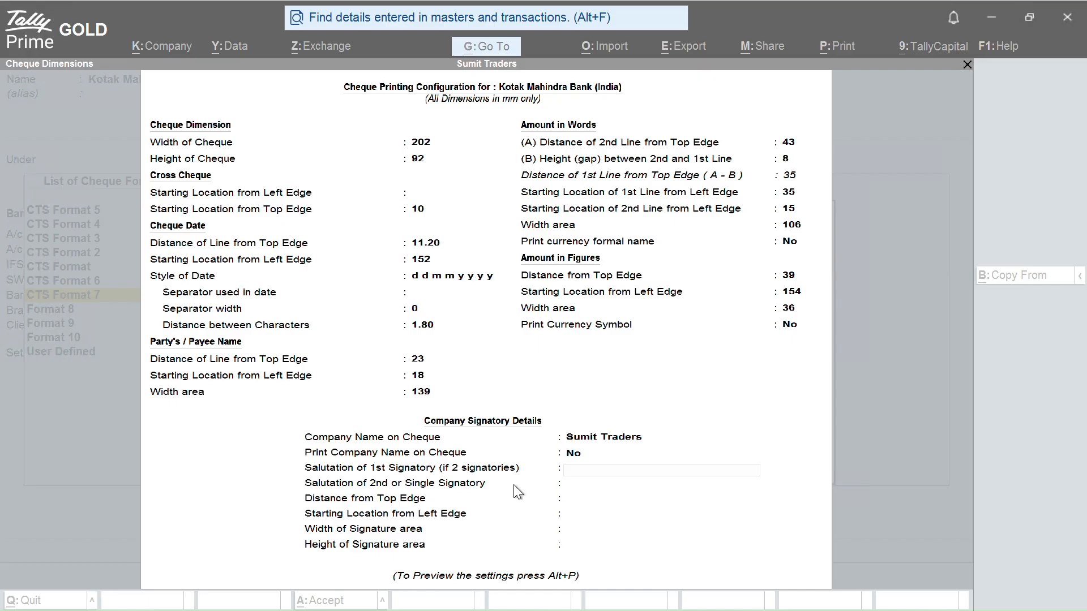
key("Return")
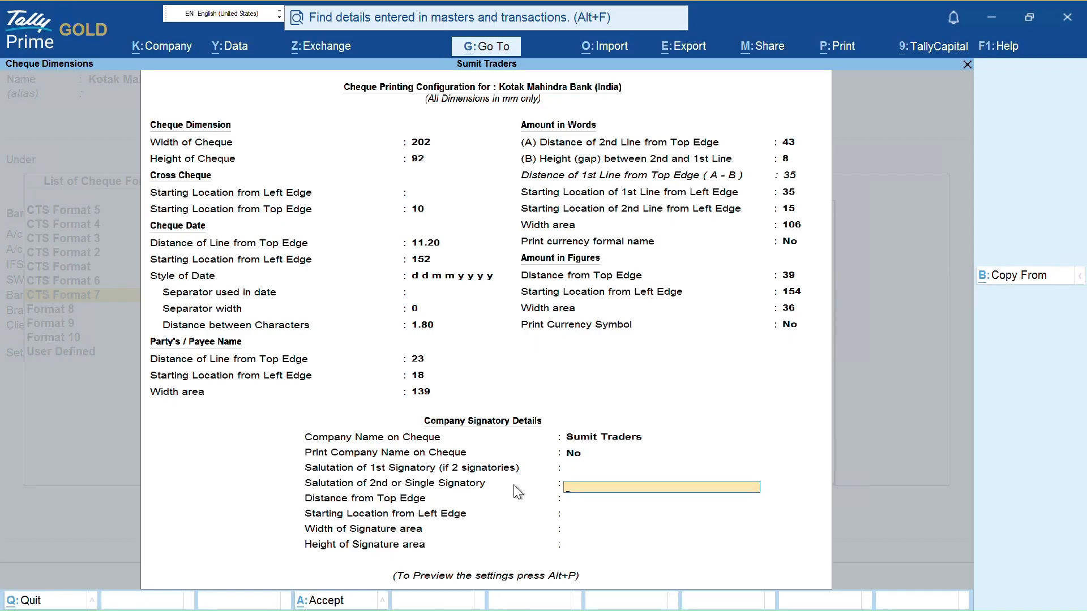
Preview the sample Kotak cheque through Alt+P, then close the preview and print dialog
key("alt+p")
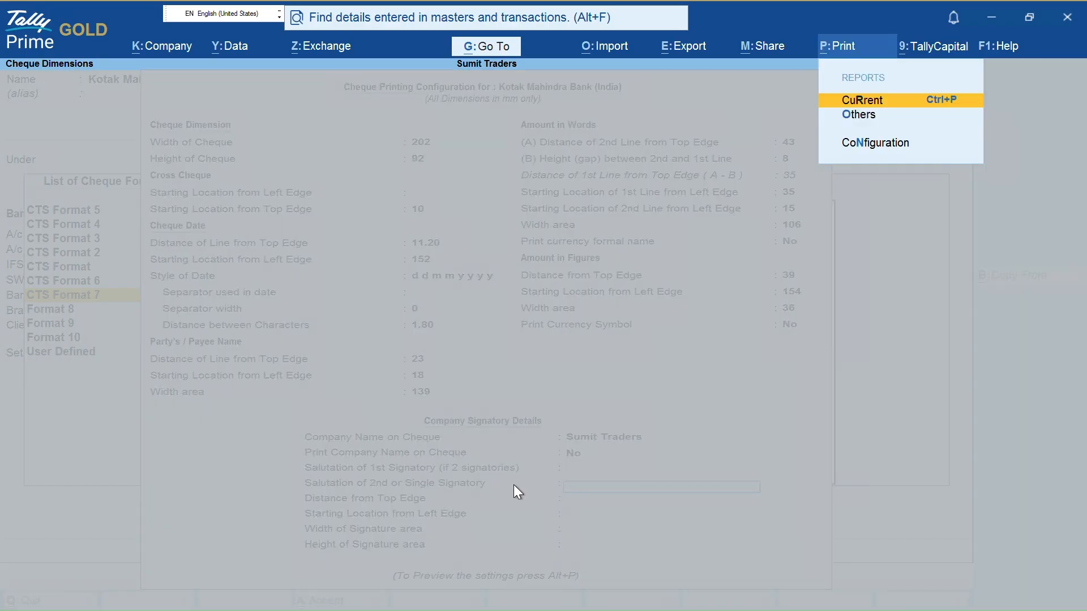
key("Return")
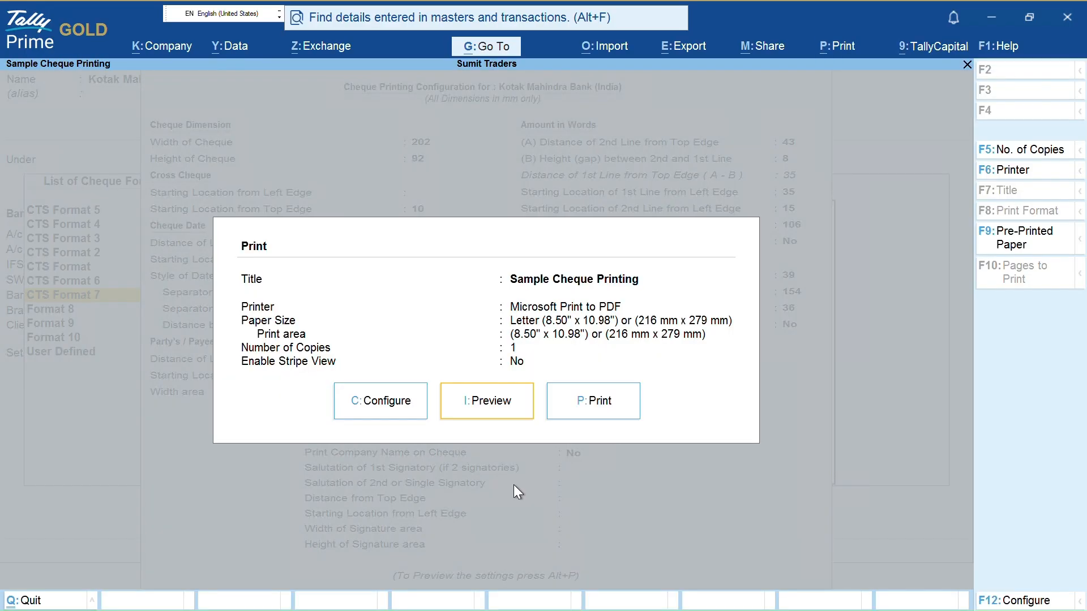
key("Return")
key("Return")
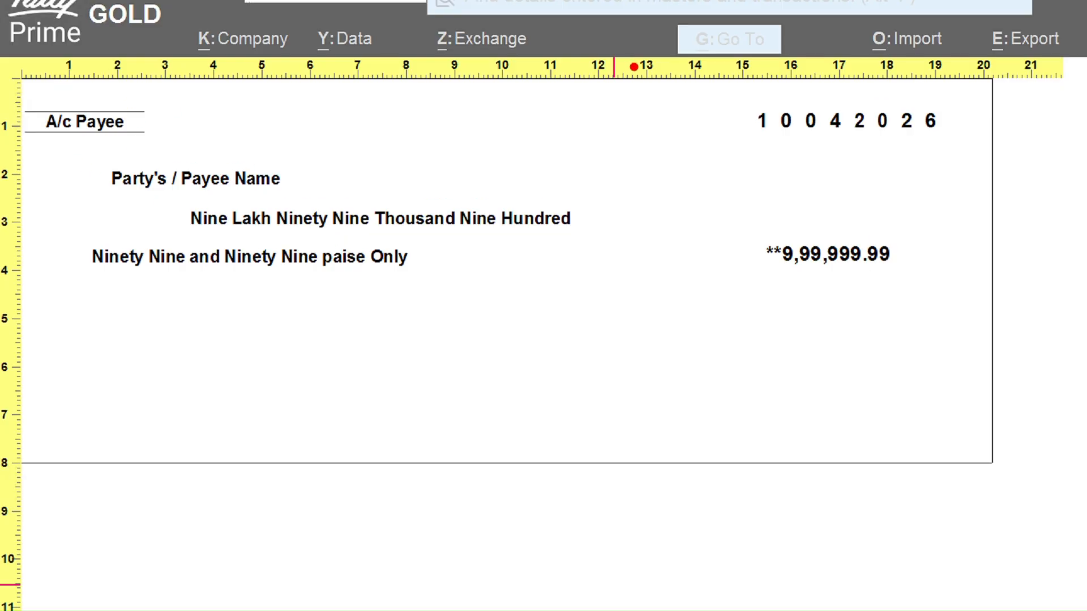
left_click_drag(89, 147, 170, 122)
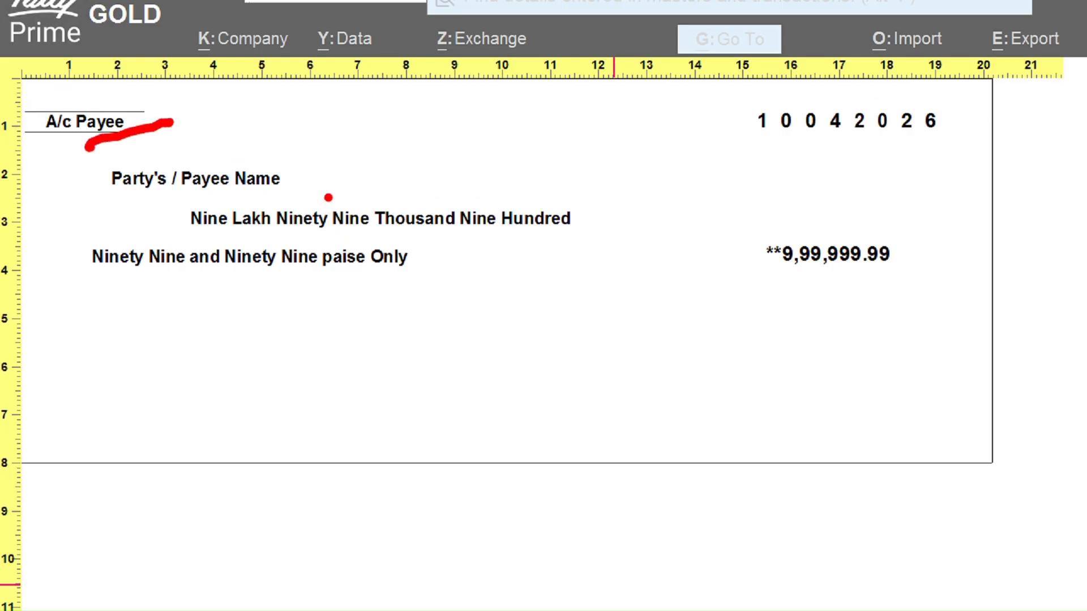
left_click_drag(320, 176, 357, 170)
left_click_drag(419, 240, 504, 230)
left_click_drag(378, 279, 425, 281)
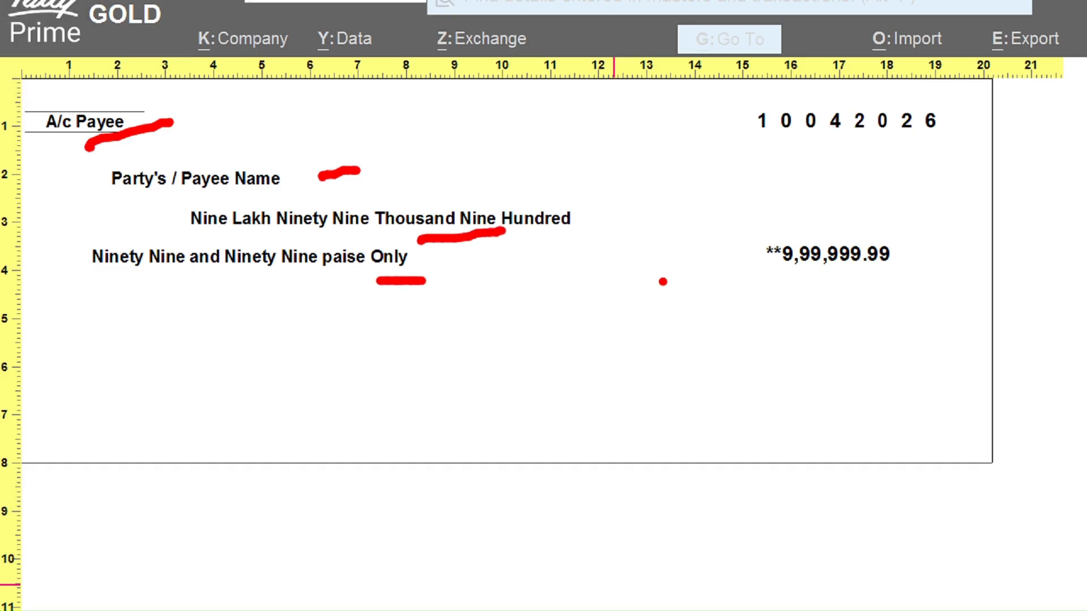
mouse_move(743, 277)
left_mouse_down()
mouse_move(895, 211)
mouse_move(853, 209)
left_mouse_up()
mouse_move(735, 79)
left_mouse_down()
mouse_move(732, 141)
mouse_move(827, 170)
mouse_move(934, 145)
left_mouse_up()
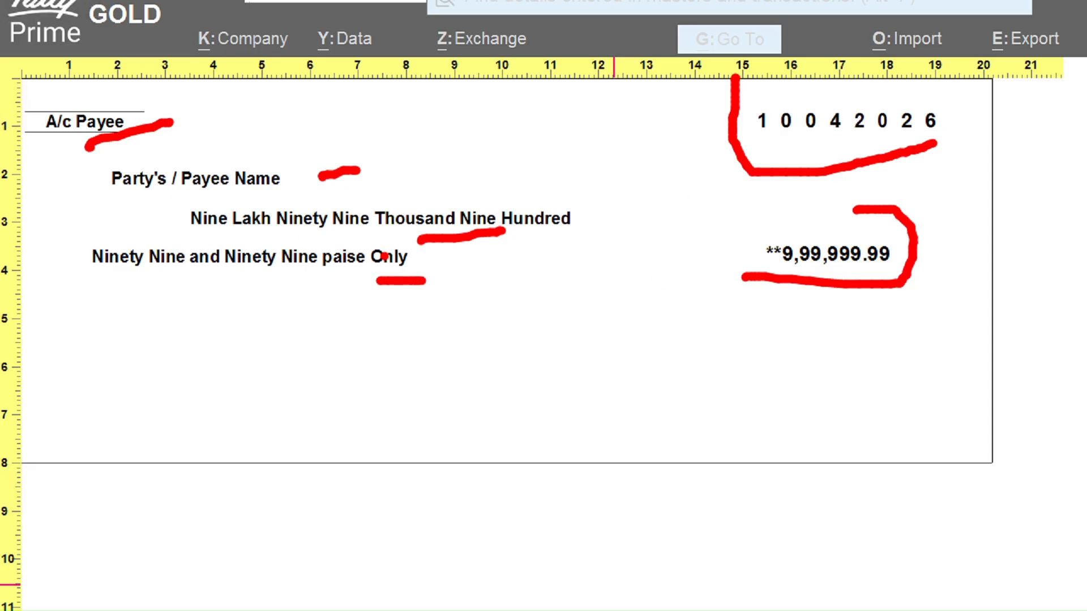
key("Escape")
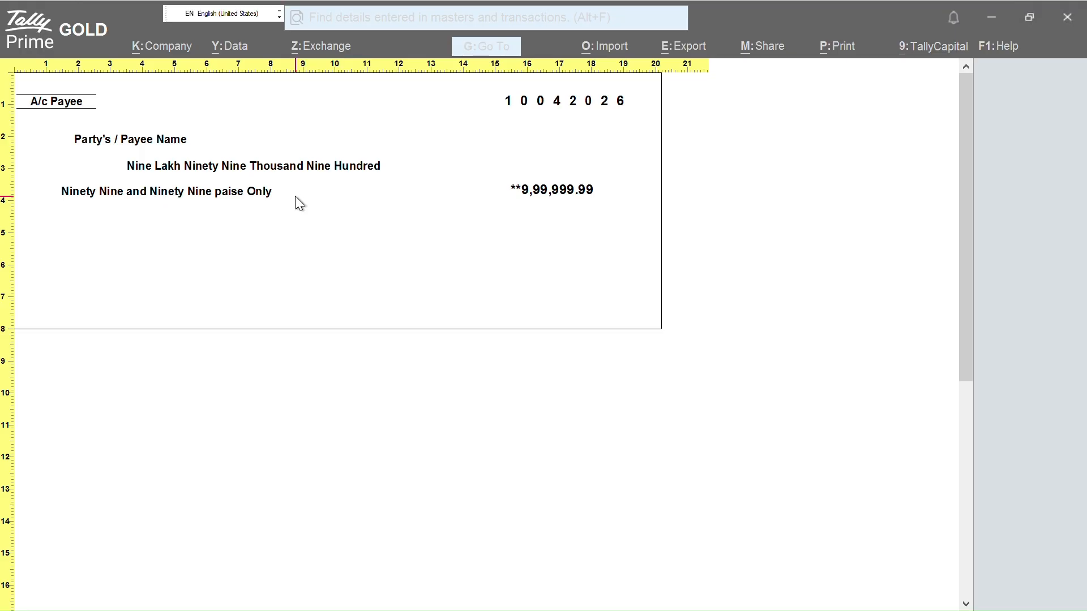
left_click(299, 203)
key("Escape")
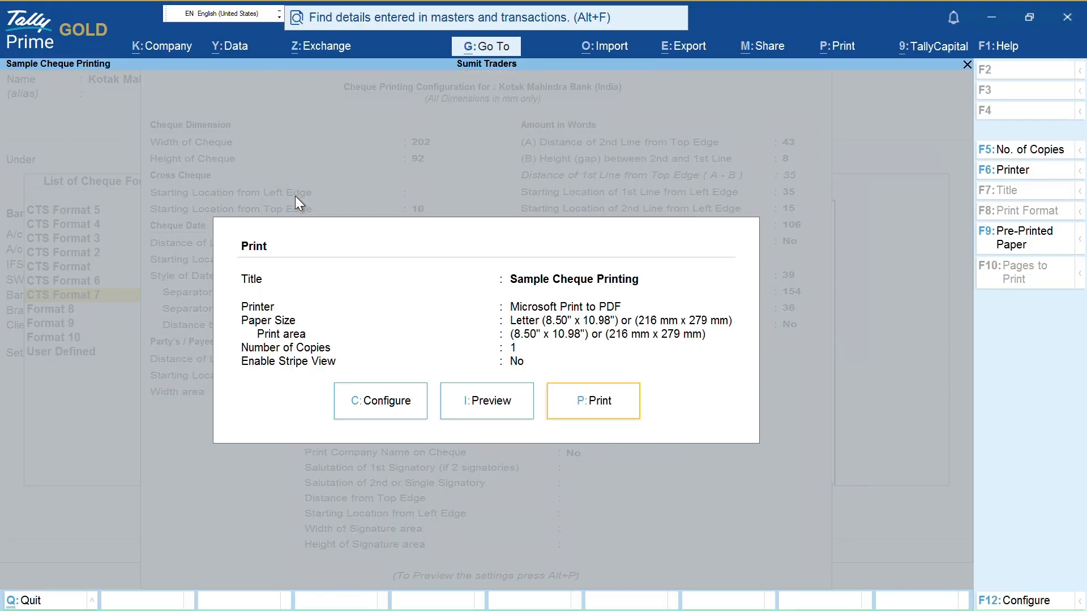
key("Escape")
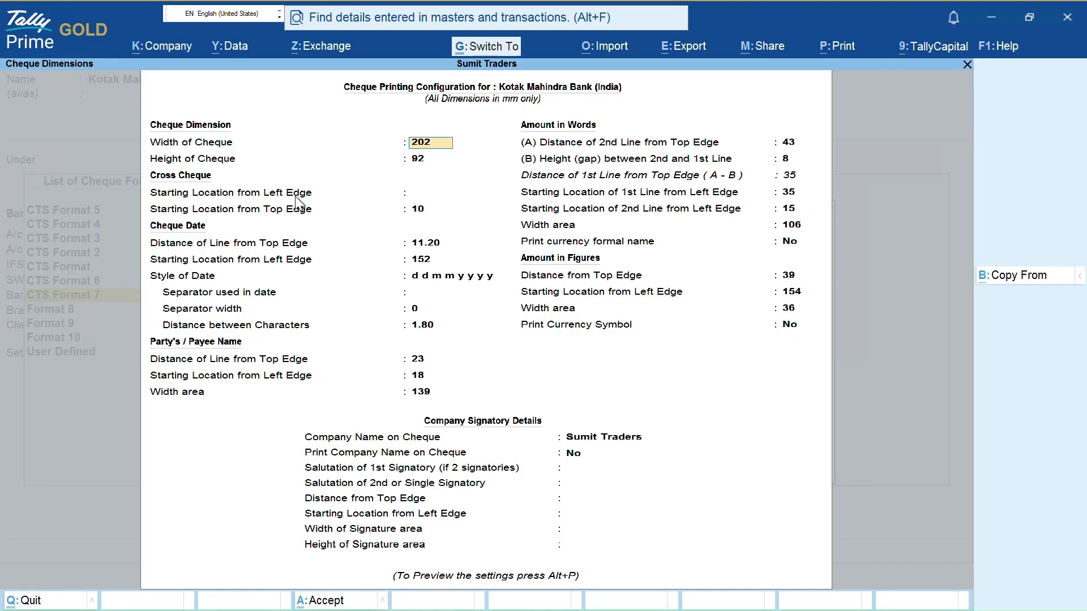
key("ctrl+p")
Accept the bank configuration and save the Kotak bank ledger to return to Payment No. 1
key("Escape")
key("Escape")
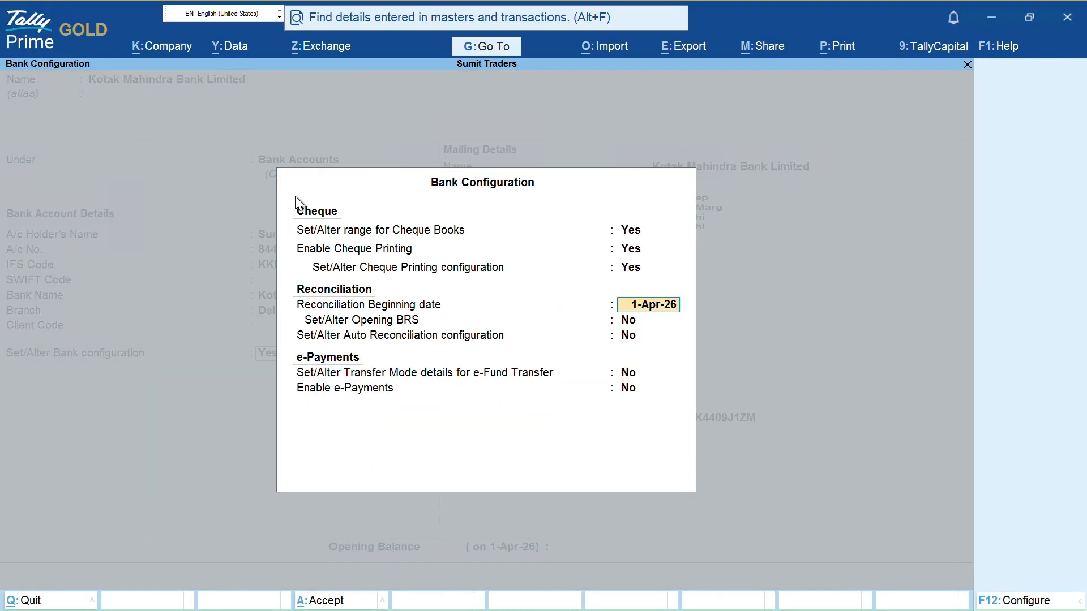
key("Return")
key("Return")
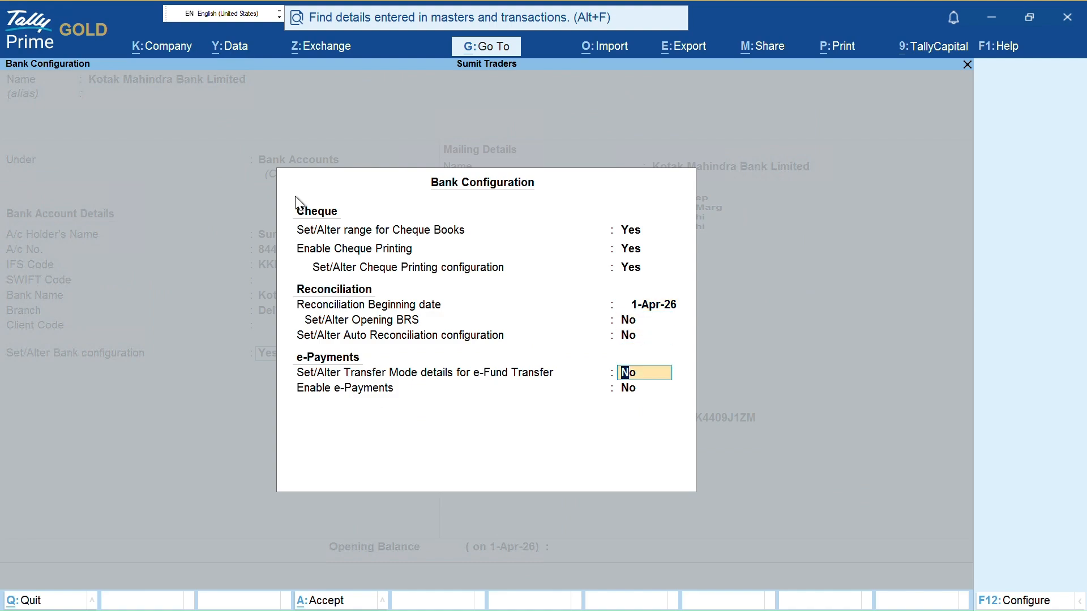
key("Return")
key("Return")
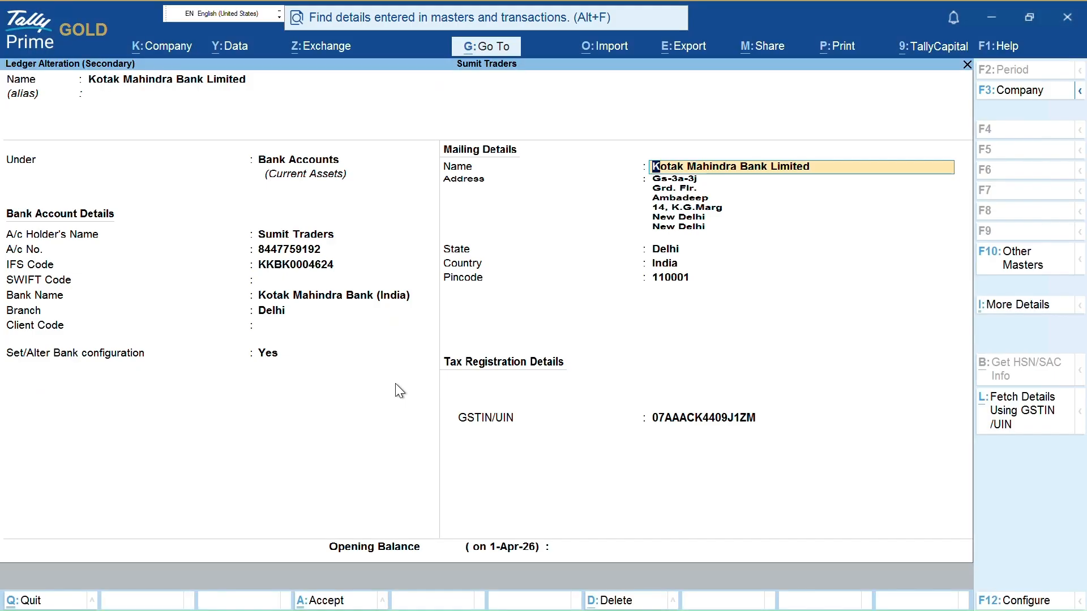
key("ctrl+a")
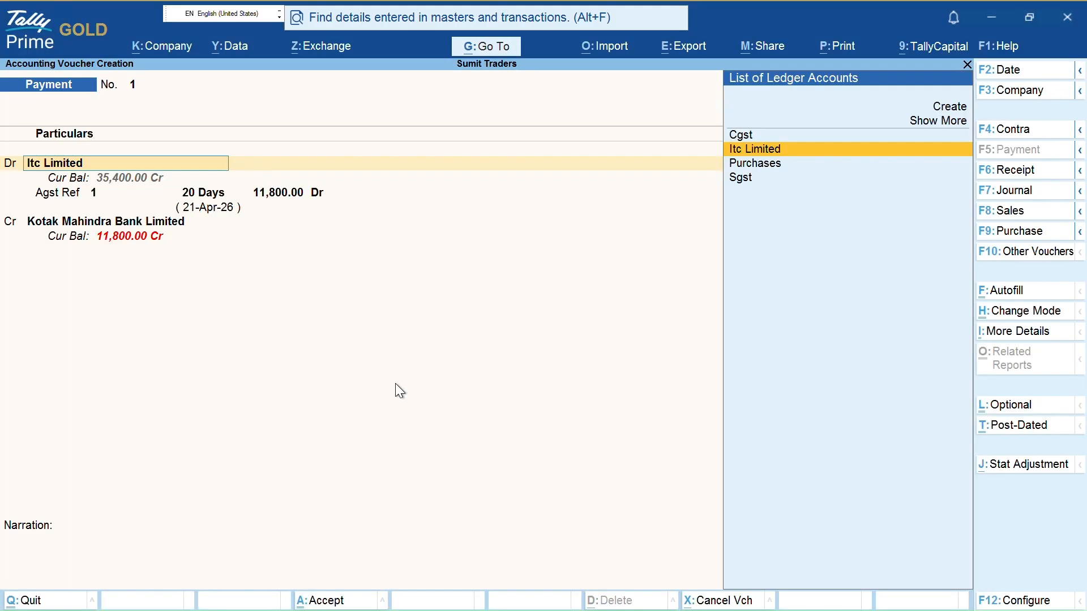
key("Return")
key("Return")
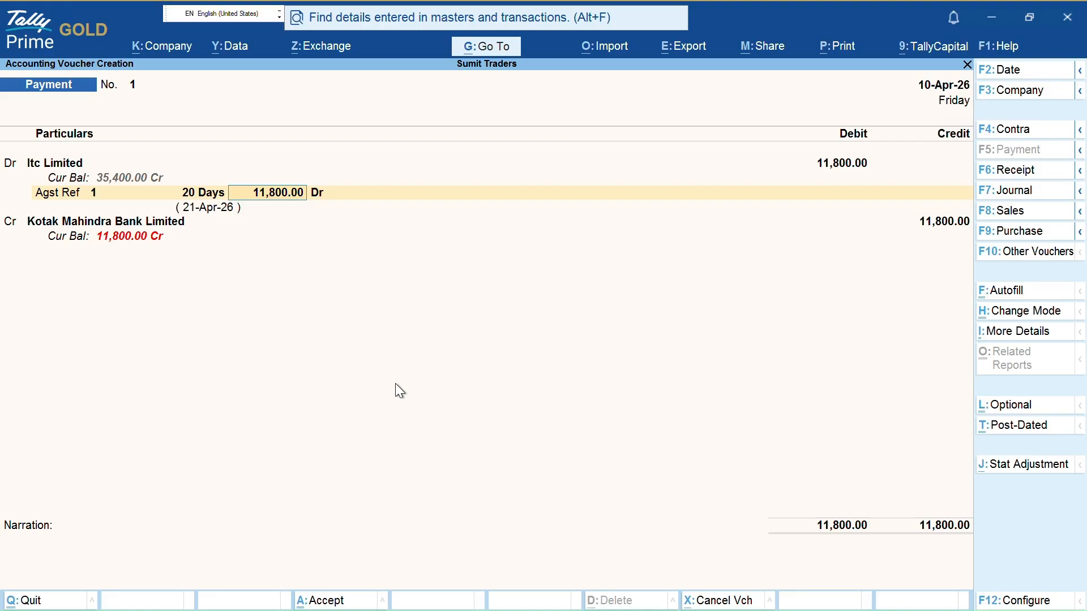
key("Return")
key("Return")
key("Return")
key("Return")
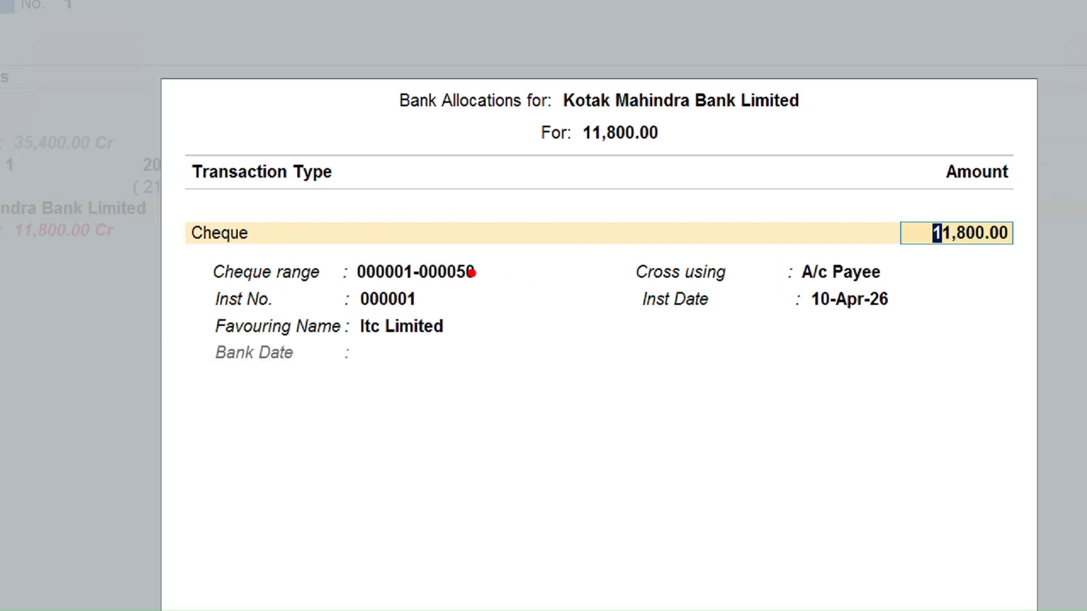
left_click_drag(430, 306, 640, 290)
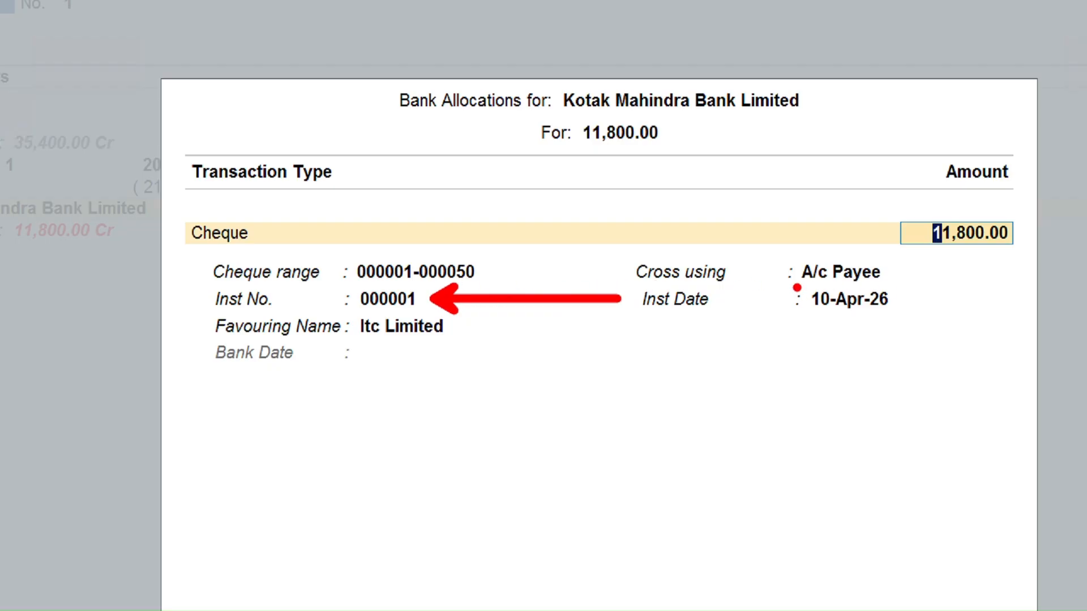
mouse_move(776, 264)
left_mouse_down()
mouse_move(778, 287)
mouse_move(879, 288)
mouse_move(907, 264)
mouse_move(768, 249)
left_mouse_up()
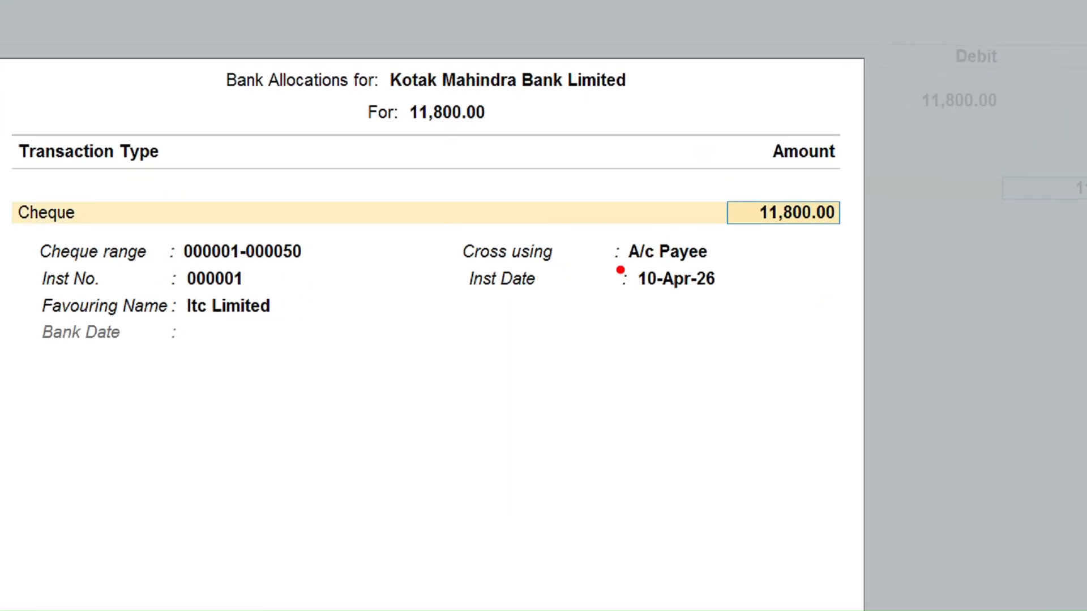
mouse_move(607, 259)
left_mouse_down()
mouse_move(614, 273)
mouse_move(724, 269)
mouse_move(740, 244)
mouse_move(733, 231)
left_mouse_up()
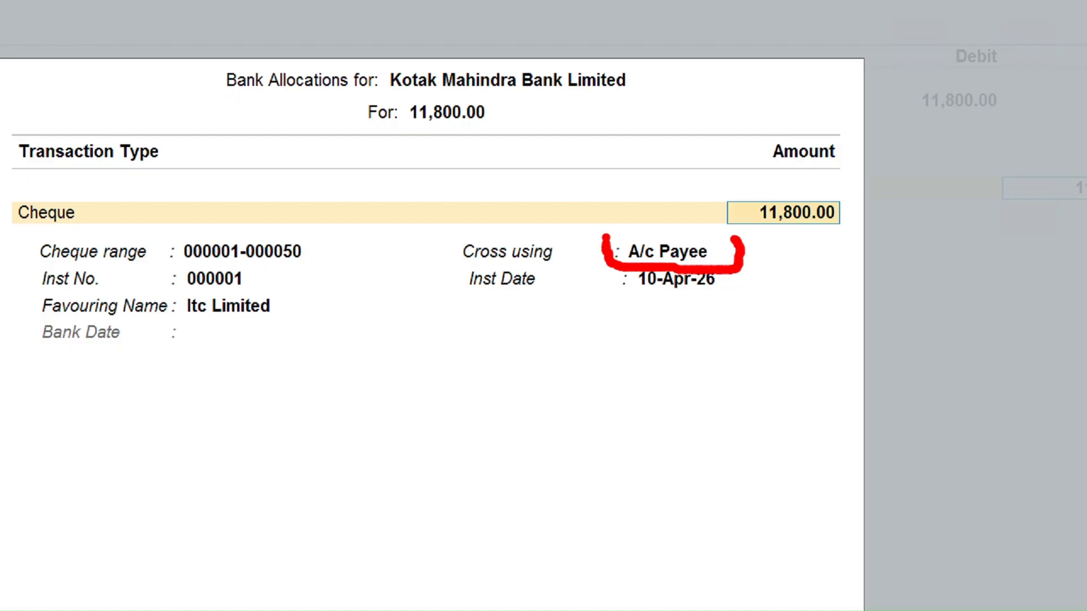
left_click_drag(607, 240, 740, 240)
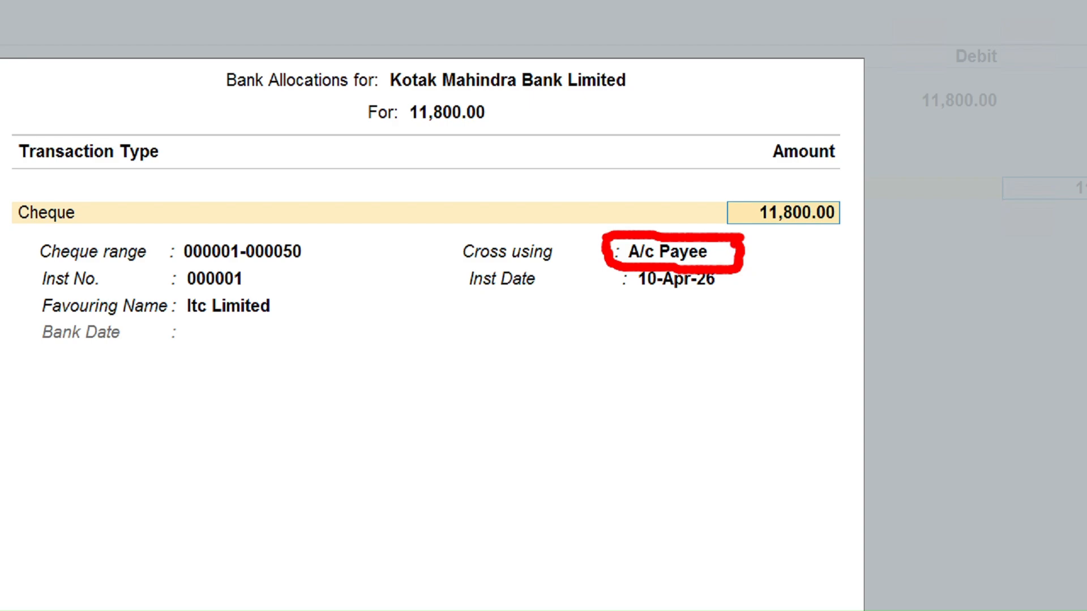
left_click_drag(741, 252, 746, 266)
left_click_drag(257, 282, 360, 281)
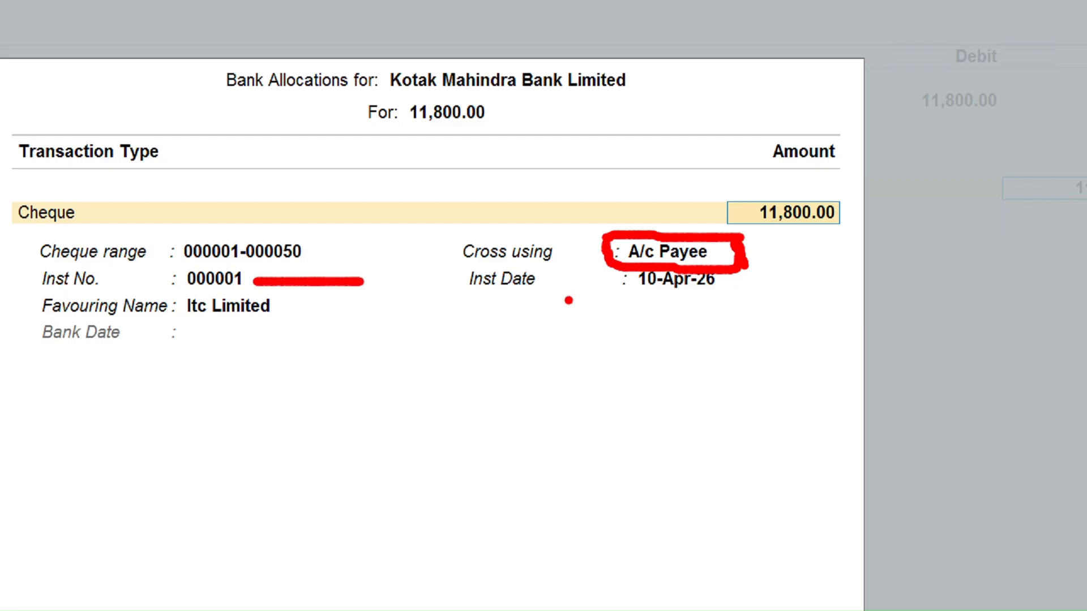
mouse_move(463, 295)
left_mouse_down()
mouse_move(731, 294)
mouse_move(726, 274)
mouse_move(619, 273)
mouse_move(621, 296)
left_mouse_up()
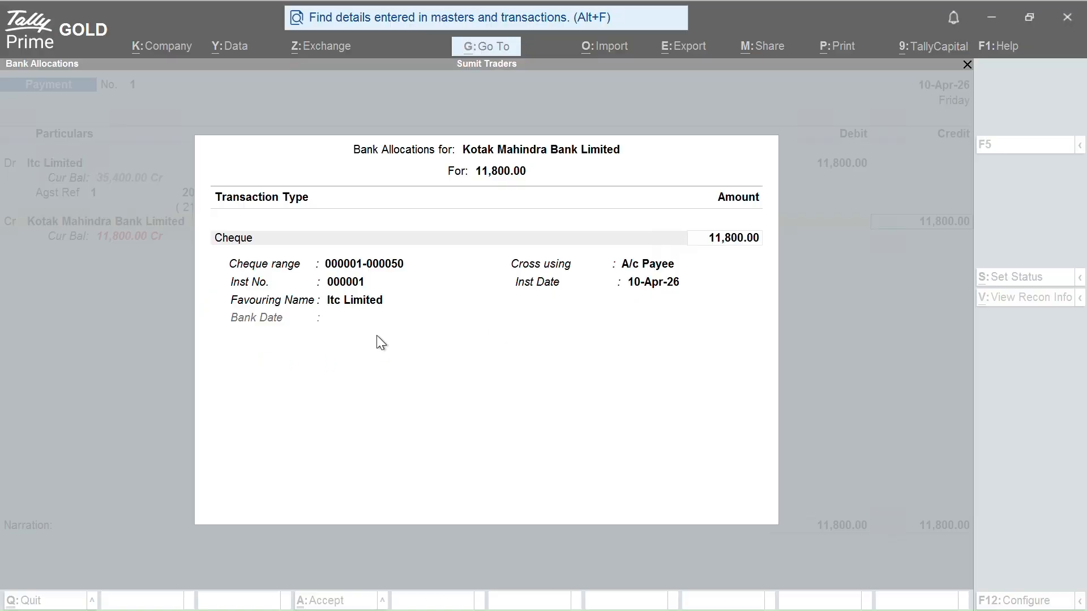
Change the payment voucher date from 10-Apr-26 to 25-Apr-26
key("Return")
key("Return")
key("Return")
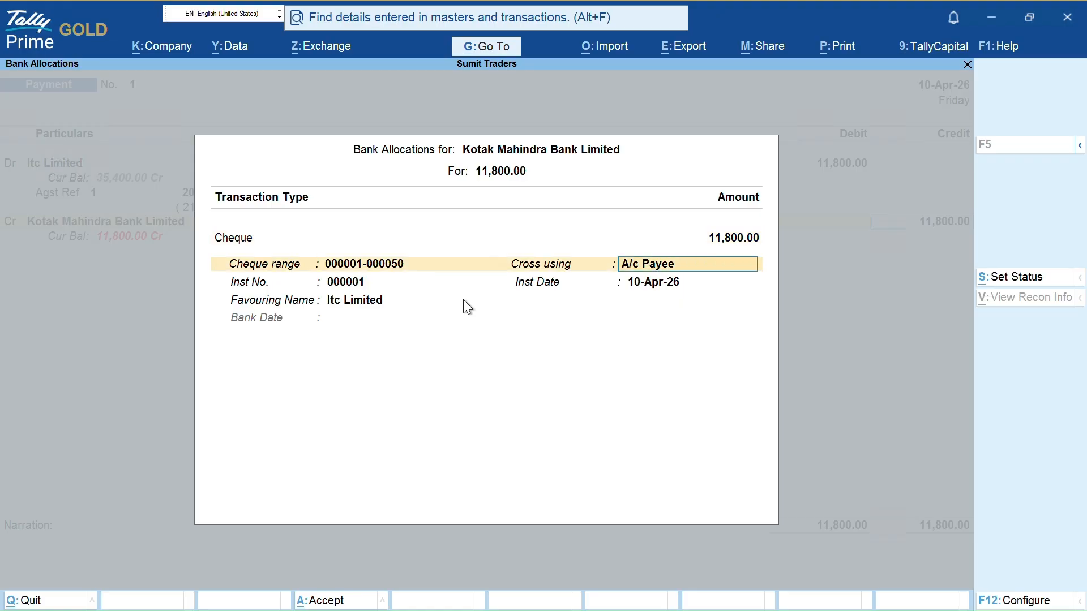
key("Return")
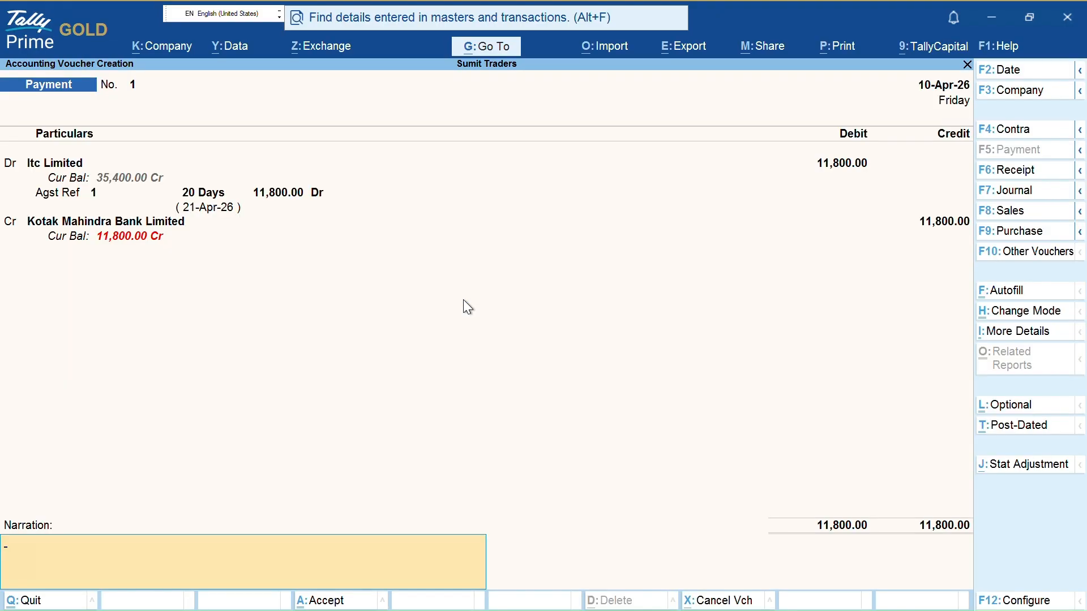
key("BackSpace")
key("Return")
key("Return")
key("Return")
key("Return")
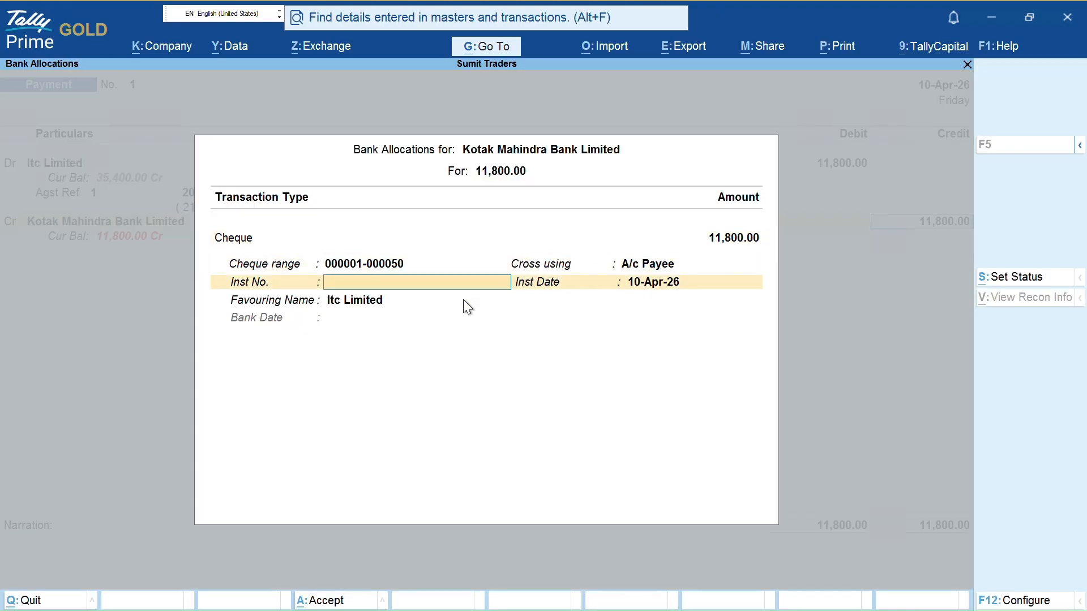
key("Escape")
key("y")
key("F2")
type("25")
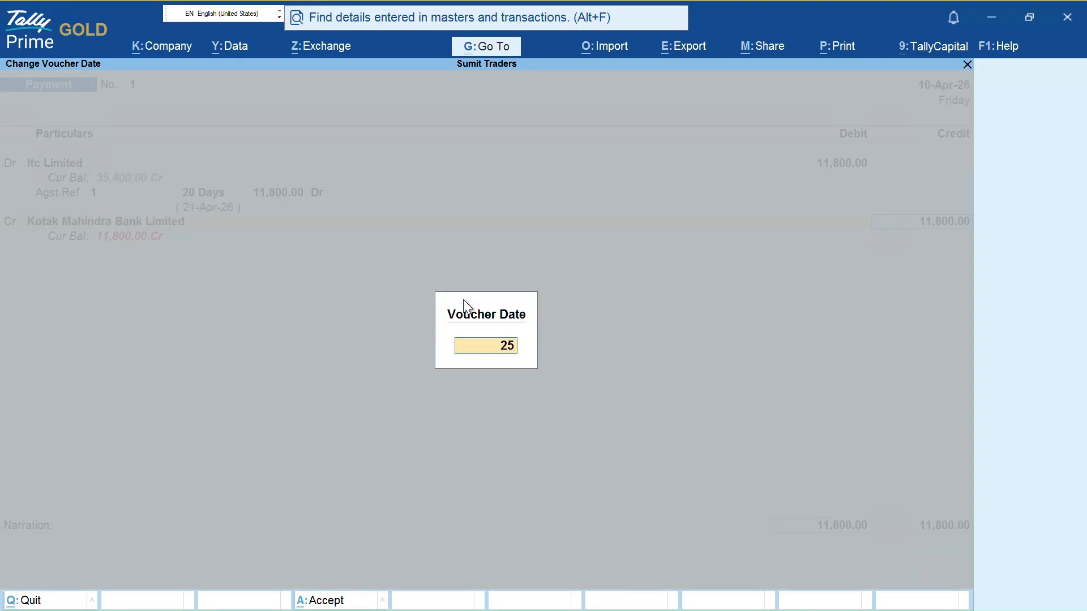
key("Return")
Set the Kotak cheque's instrument date to 25-Apr-26 and accept the bank allocation
key("Return")
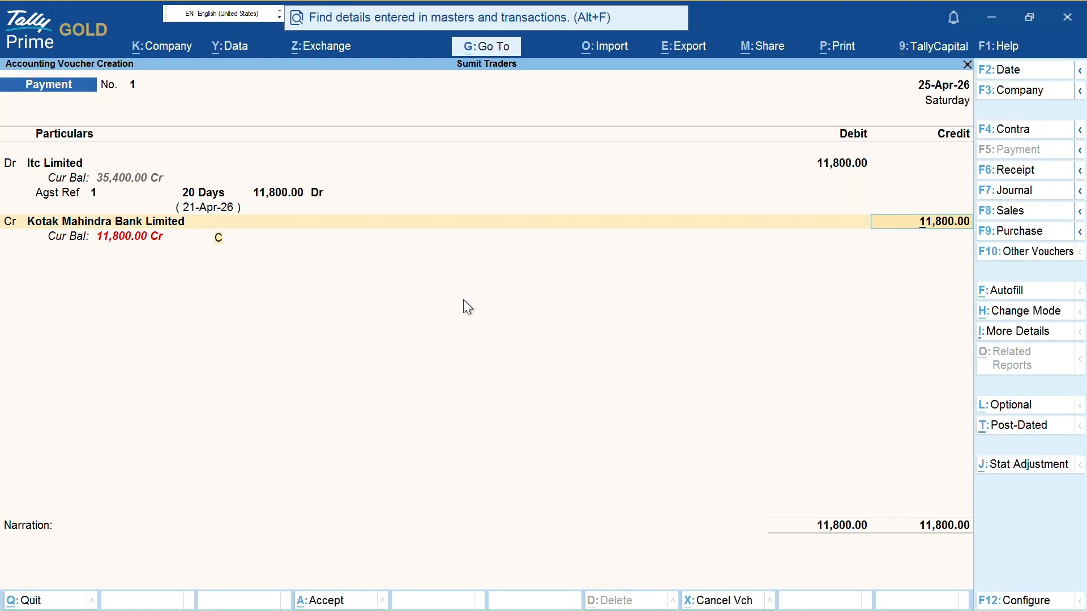
key("Return")
key("Return")
key("Return")
key("BackSpace")
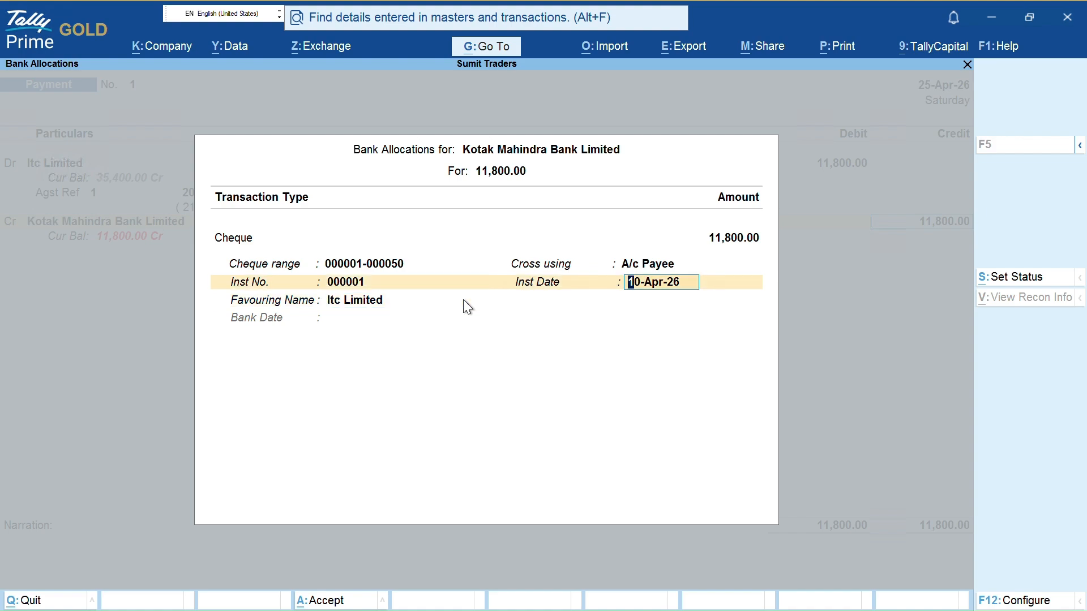
type("25-4")
key("Return")
key("Return")
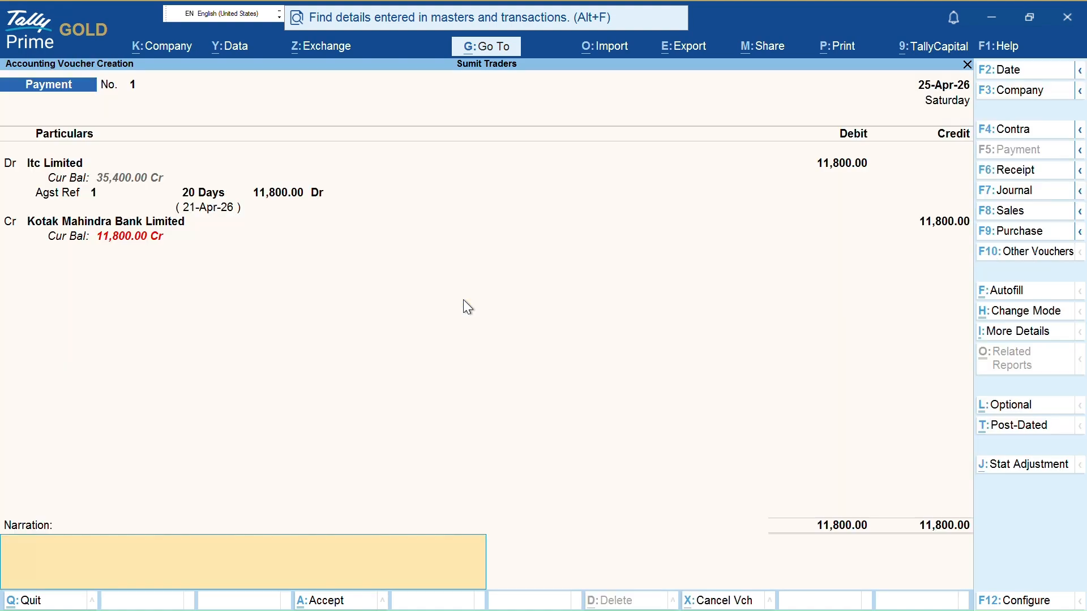
key("Return")
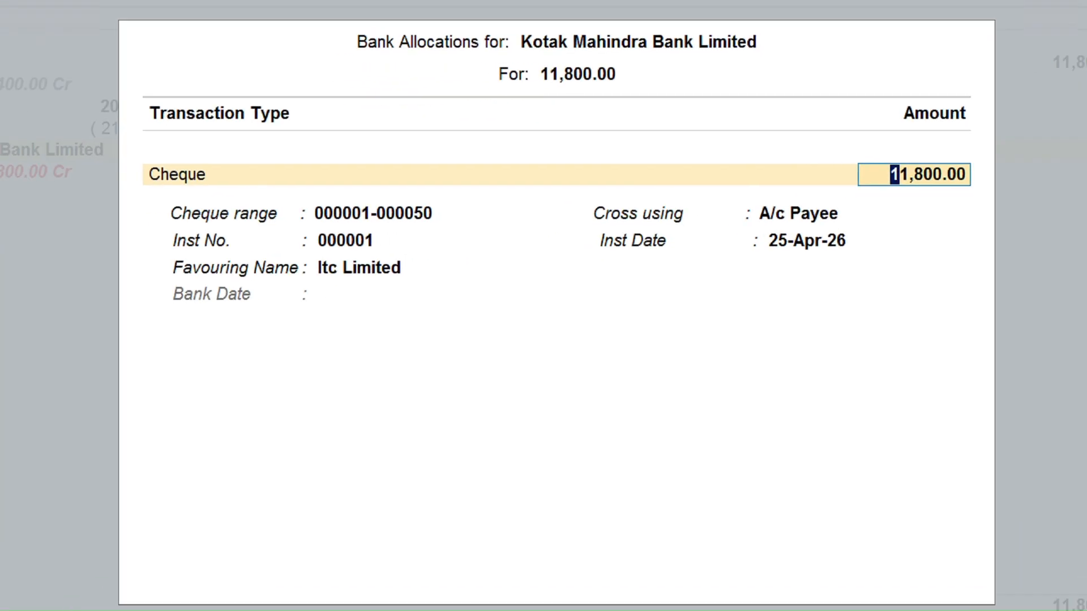
mouse_move(294, 280)
left_mouse_down()
mouse_move(423, 274)
mouse_move(424, 247)
mouse_move(328, 251)
mouse_move(318, 270)
left_mouse_up()
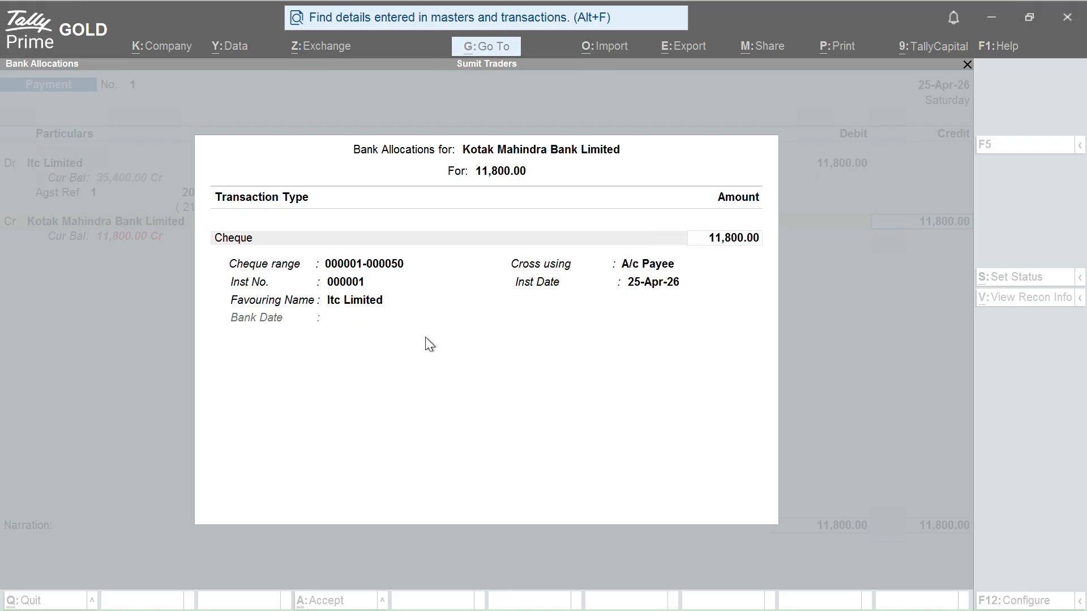
key("Return")
key("Return")
key("Return")
key("Return")
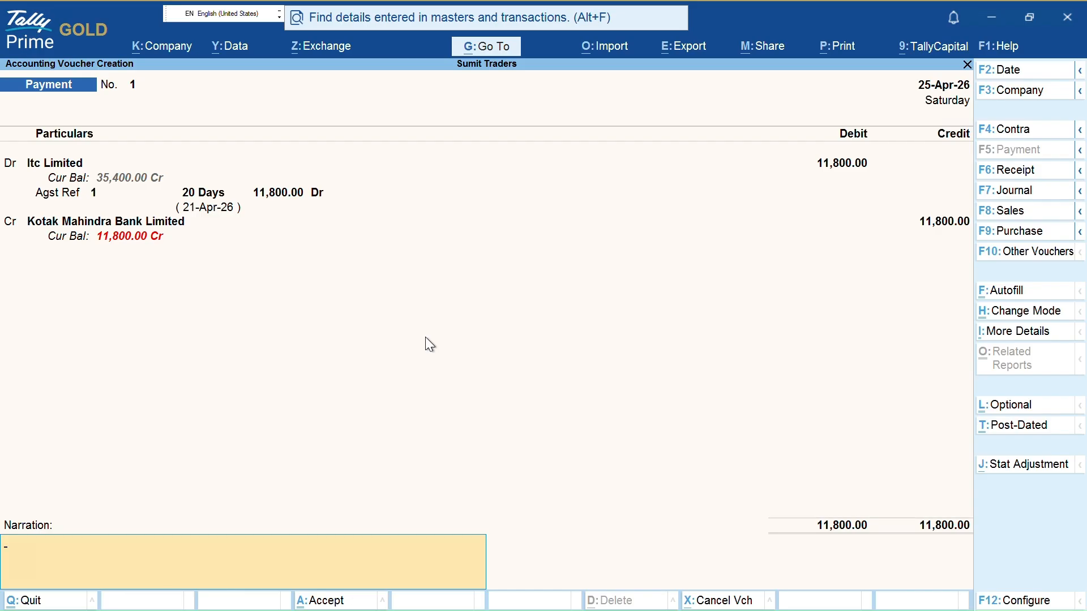
Type the narration 'being amount paid for against bill no'
type("being amount paid for against")
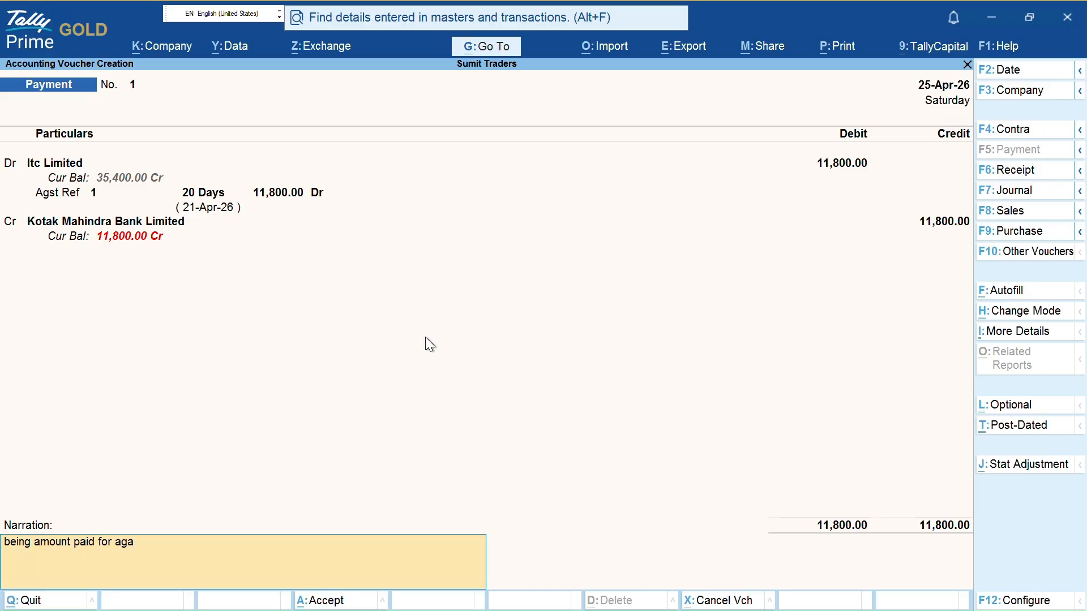
type(" bill no 1")
Accept Payment No. 1, then preview and print the 11,800.00 A/c Payee cheque to Itc Limited
key("Return")
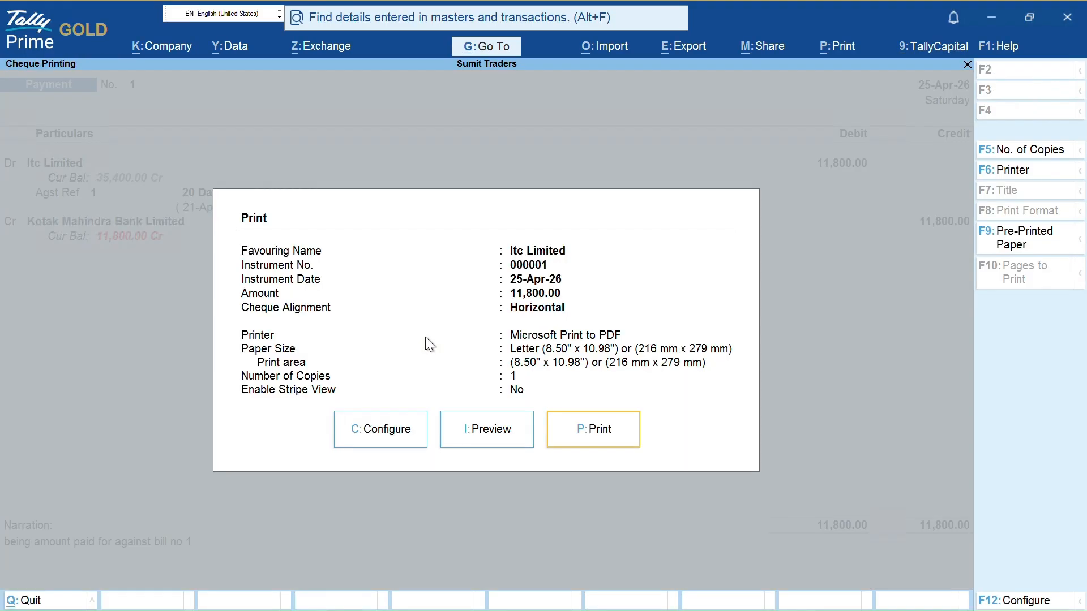
key("Left")
key("Return")
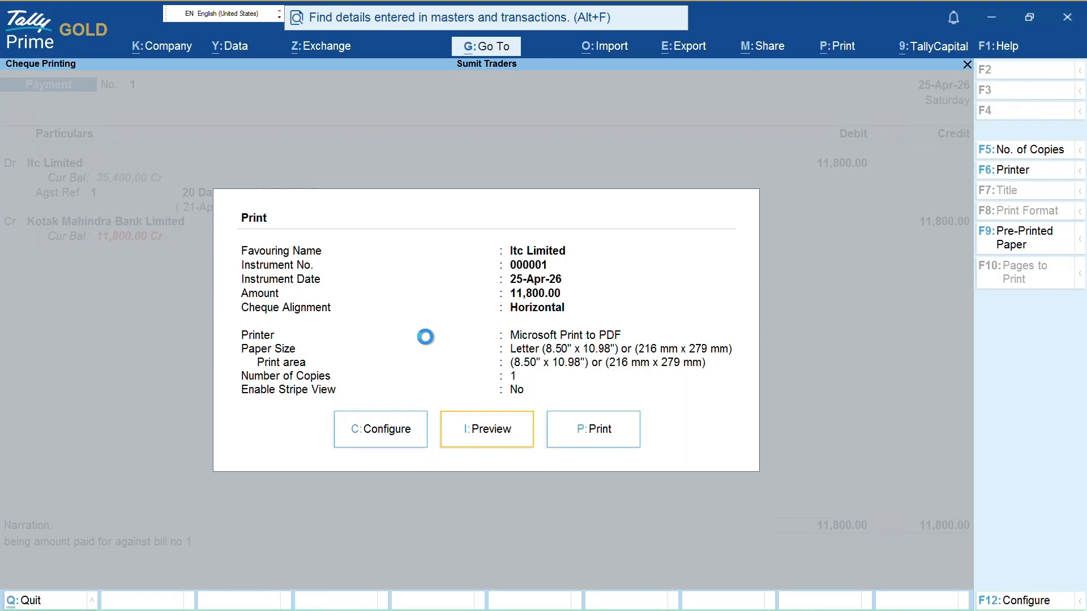
key("Return")
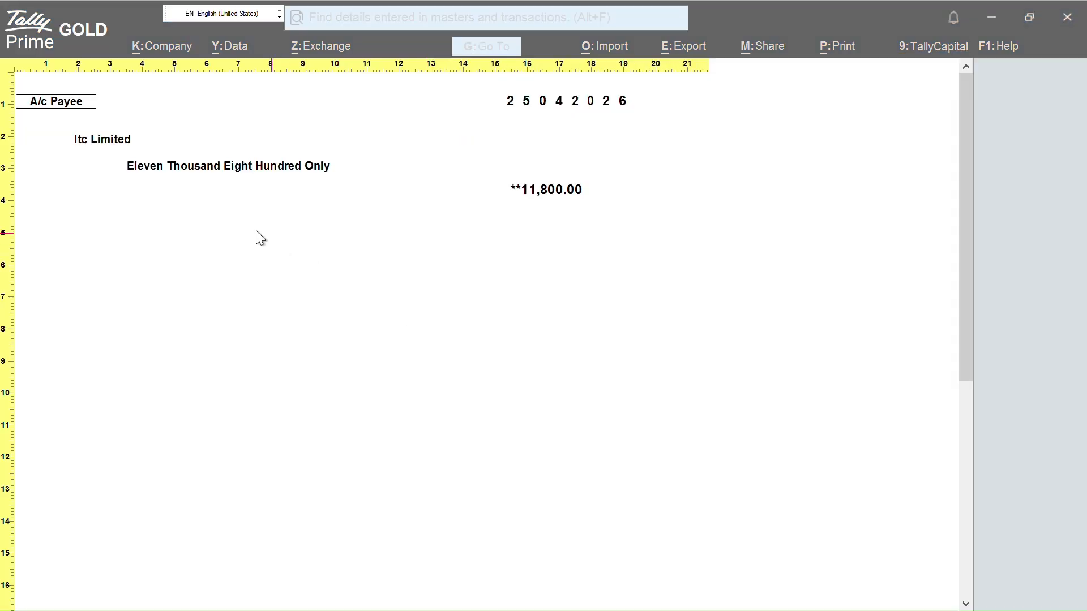
left_click_drag(88, 102, 181, 94)
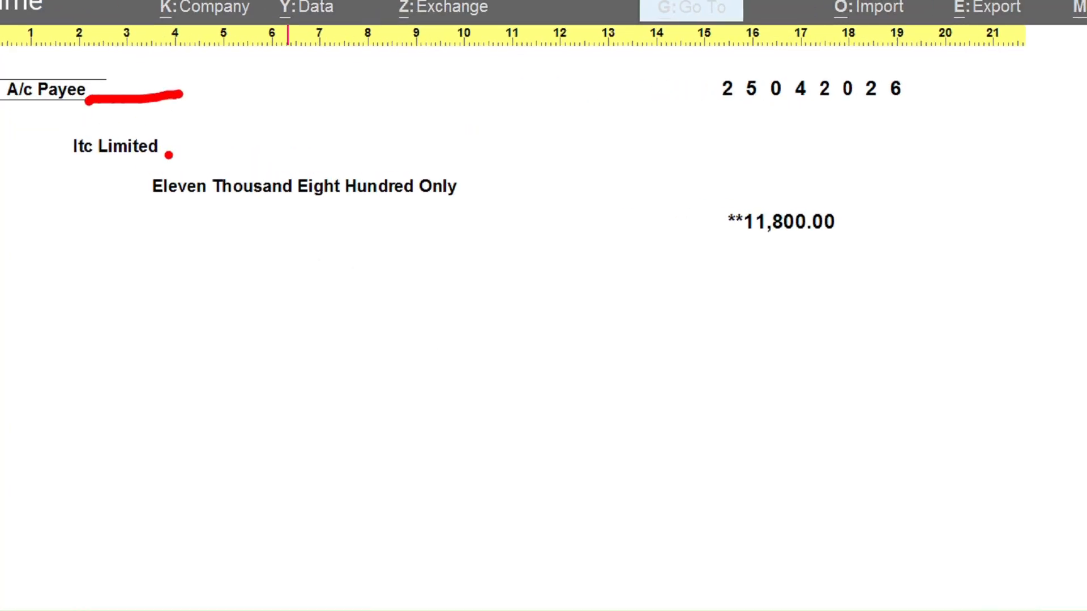
left_click_drag(167, 153, 307, 136)
mouse_move(134, 212)
left_mouse_down()
mouse_move(388, 208)
mouse_move(509, 180)
mouse_move(347, 153)
left_mouse_up()
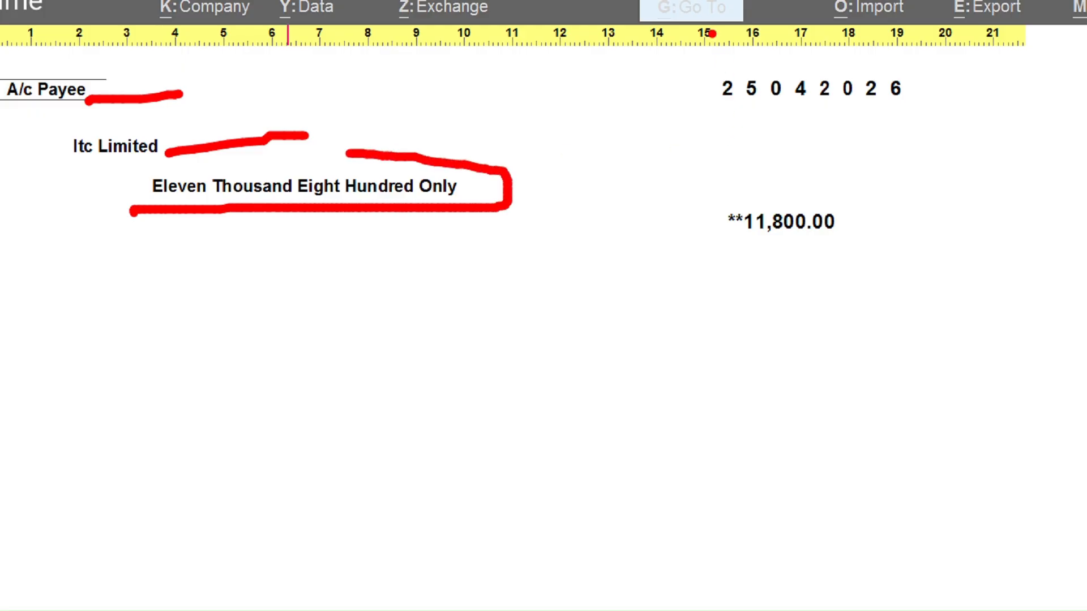
mouse_move(708, 48)
left_mouse_down()
mouse_move(700, 116)
mouse_move(889, 124)
mouse_move(867, 56)
mouse_move(708, 52)
left_mouse_up()
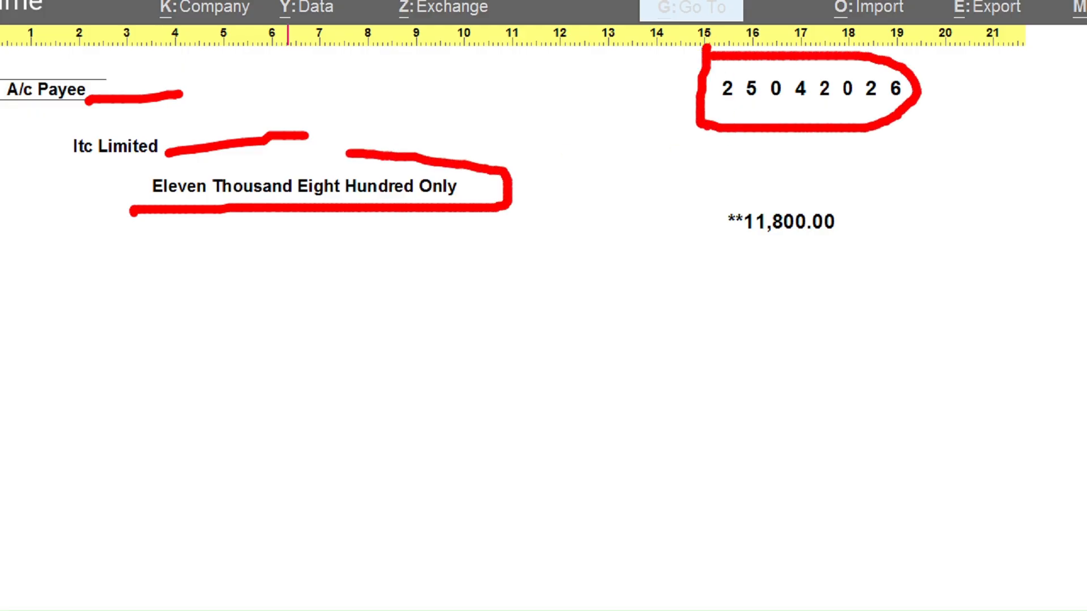
mouse_move(696, 199)
left_mouse_down()
mouse_move(912, 244)
mouse_move(694, 177)
left_mouse_up()
key("Escape")
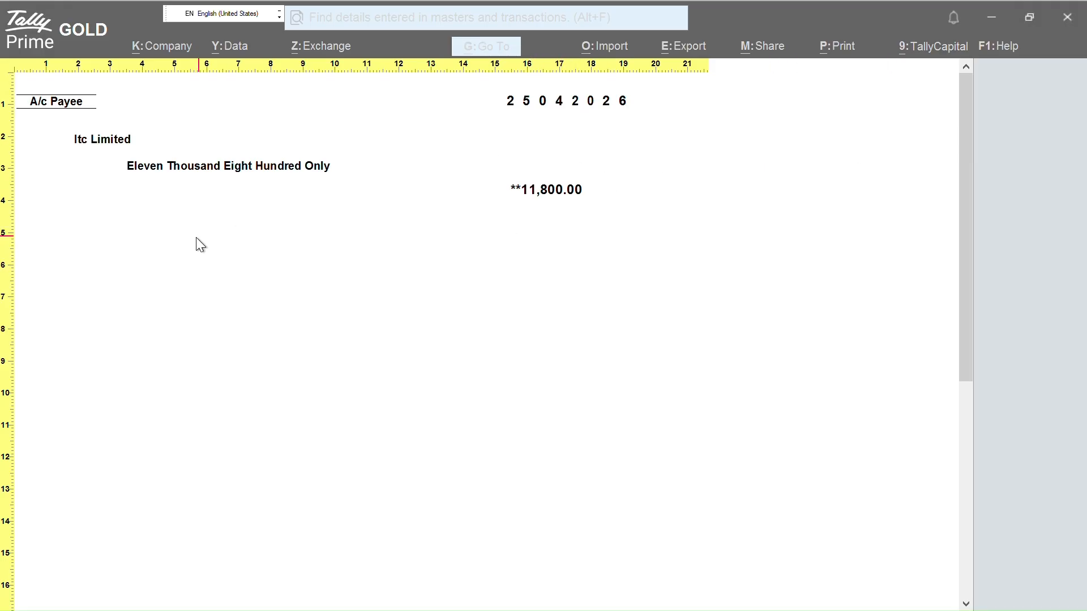
left_click(577, 272)
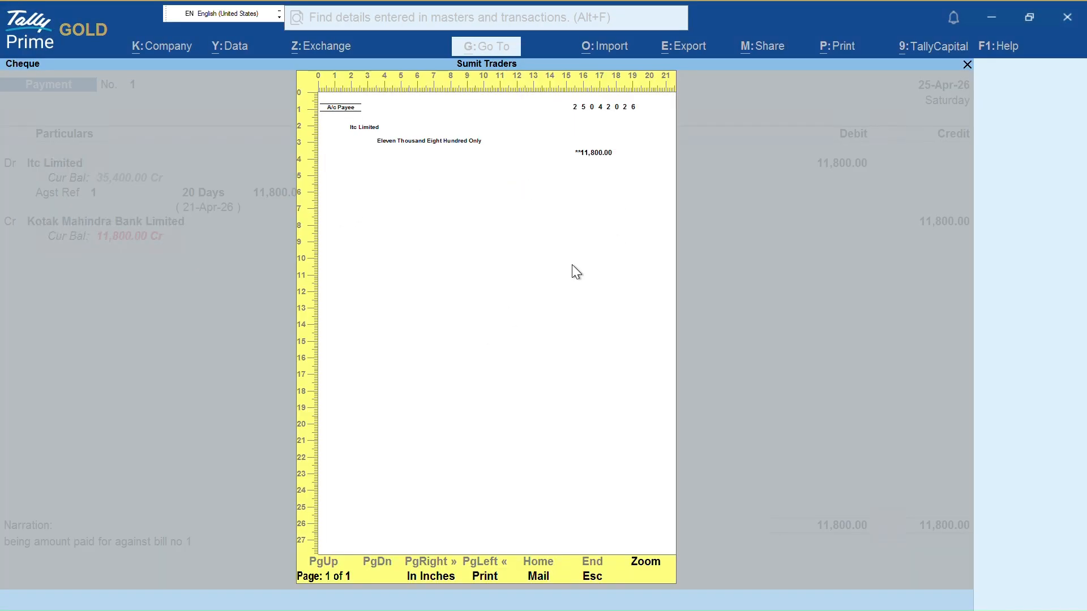
key("Escape")
key("p")
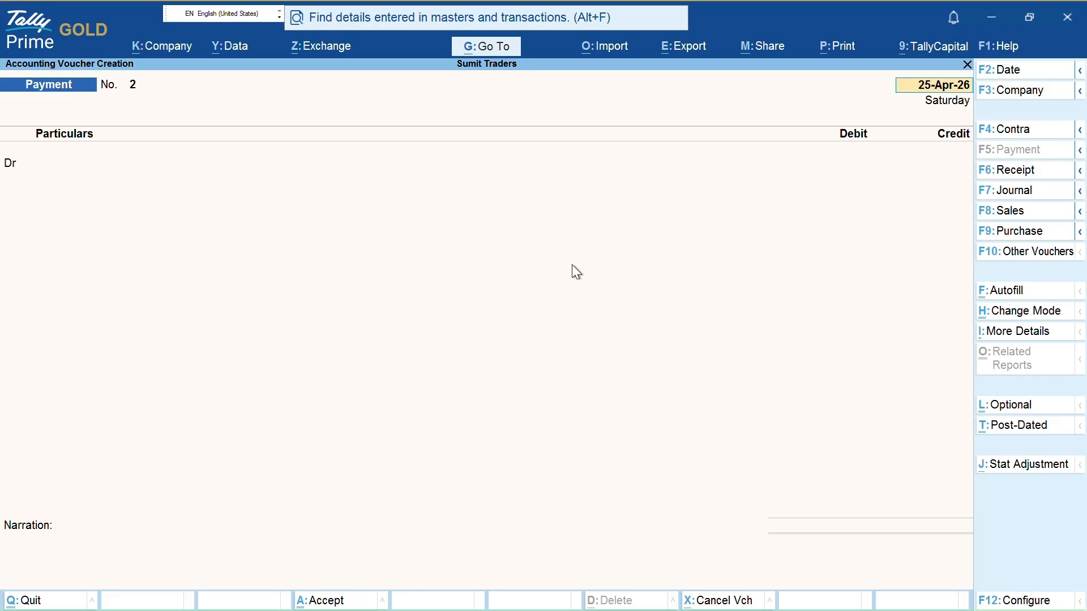
Leave voucher entry and open Itc Limited's Ledger Vouchers for 1-Apr-26 to 25-Apr-26
key("Escape")
key("y")
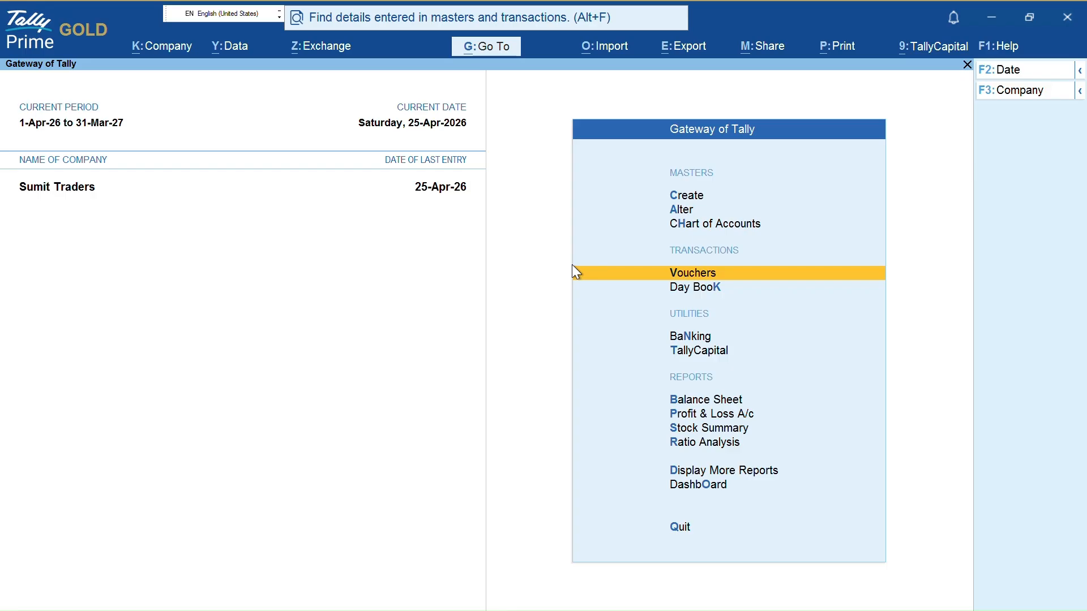
key("d")
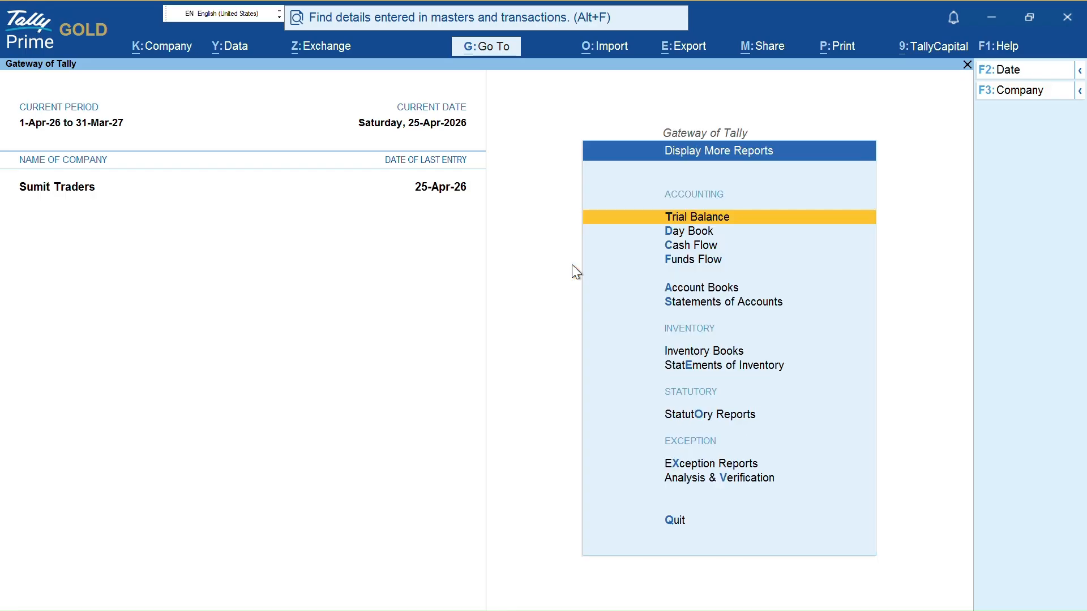
key("a")
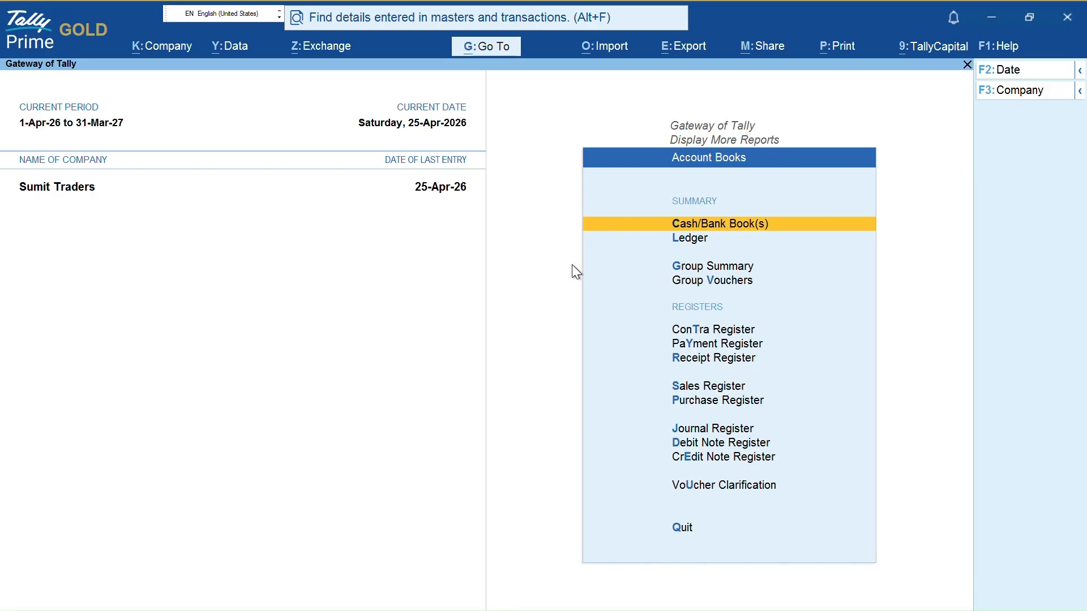
key("l")
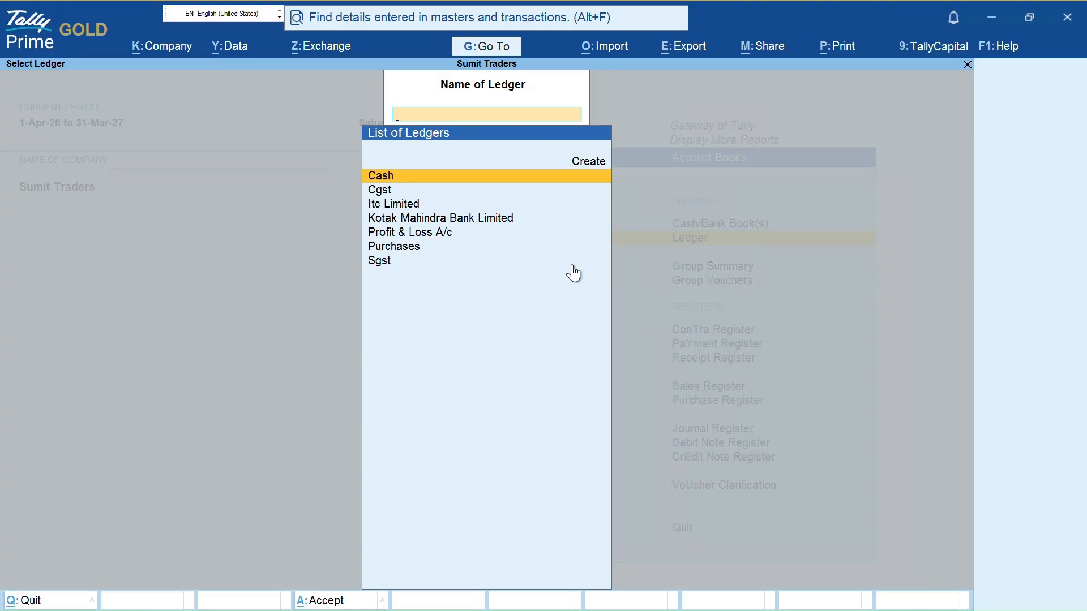
key("Down")
key("Down")
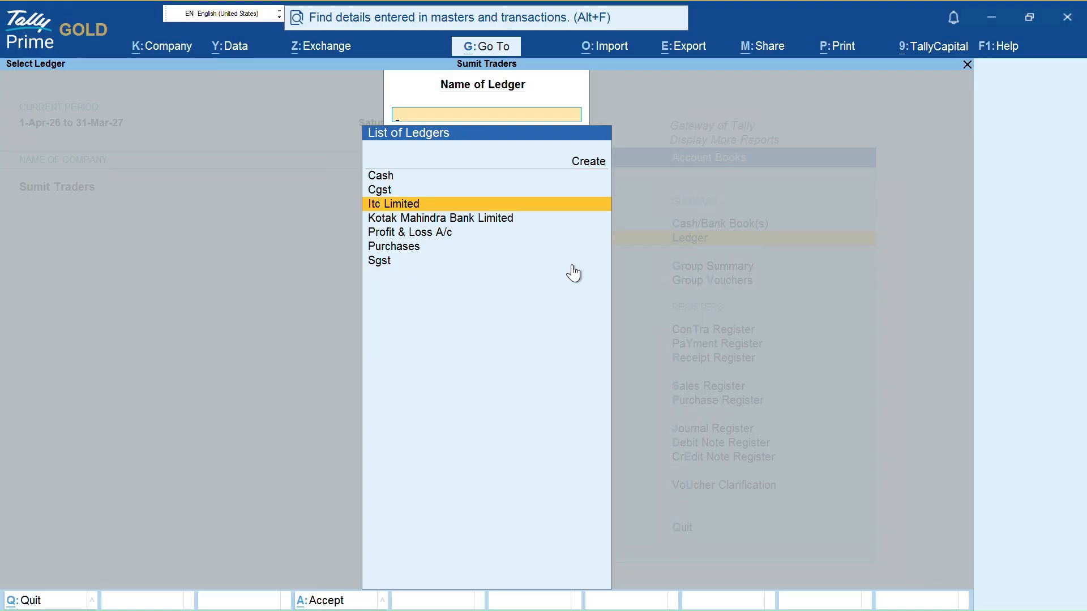
key("Return")
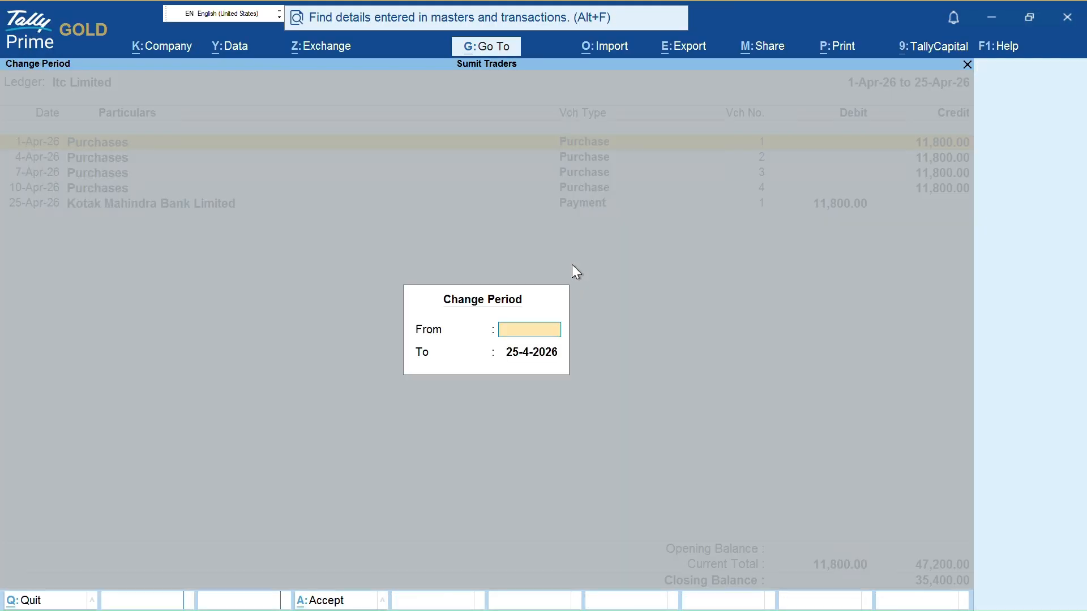
key("Down")
key("Down")
key("Down")
Open Itc Limited's pending bills list from its ledger entries and review the outstanding bills
key("Down")
key("space")
key("Up")
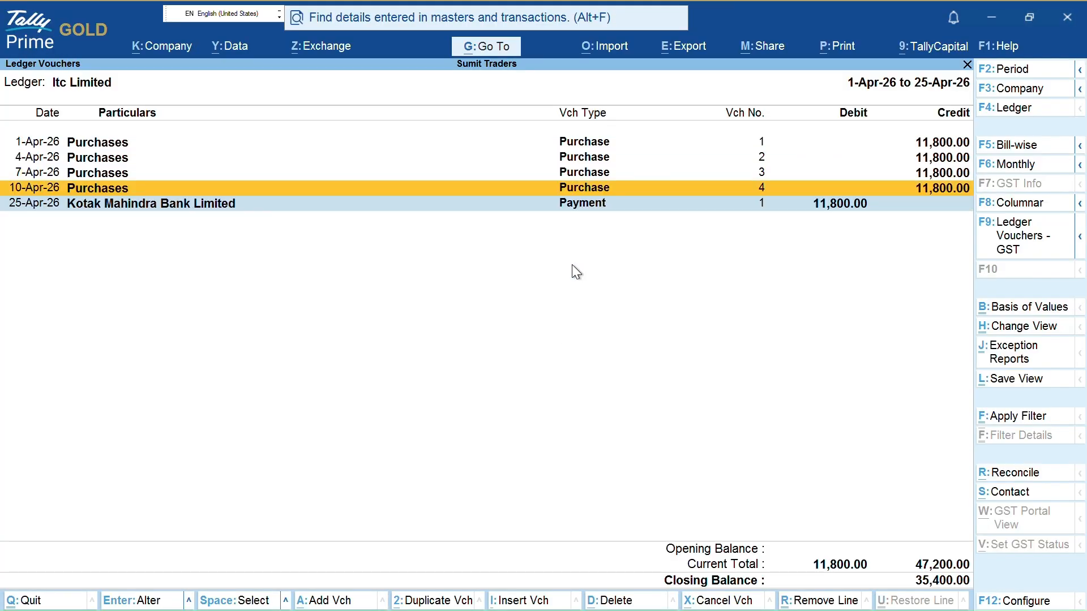
key("Up")
key("Up")
key("Up")
key("Down")
key("Down")
key("Down")
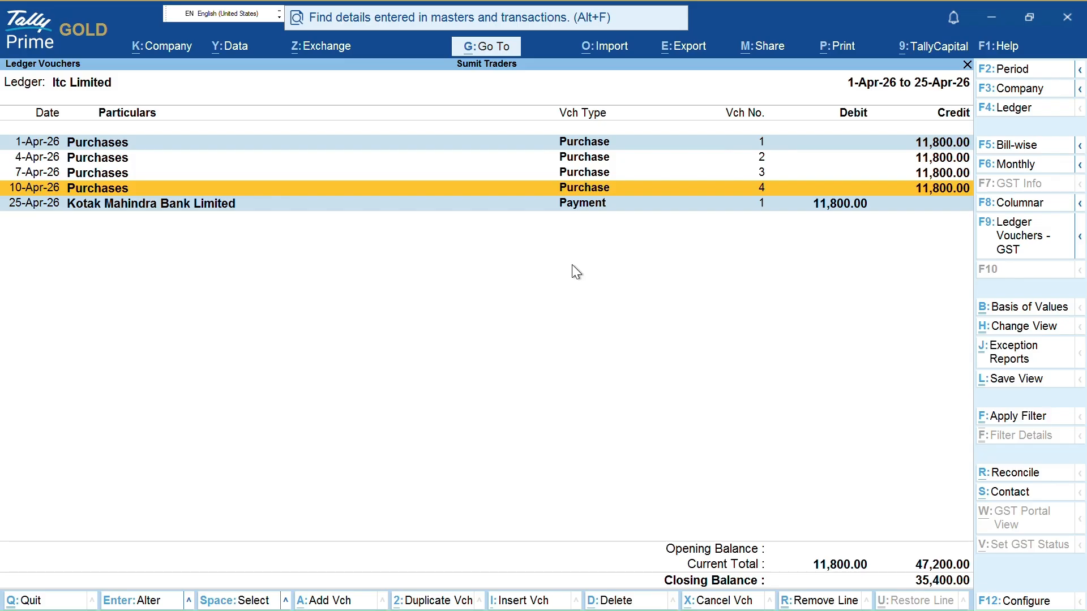
key("F5")
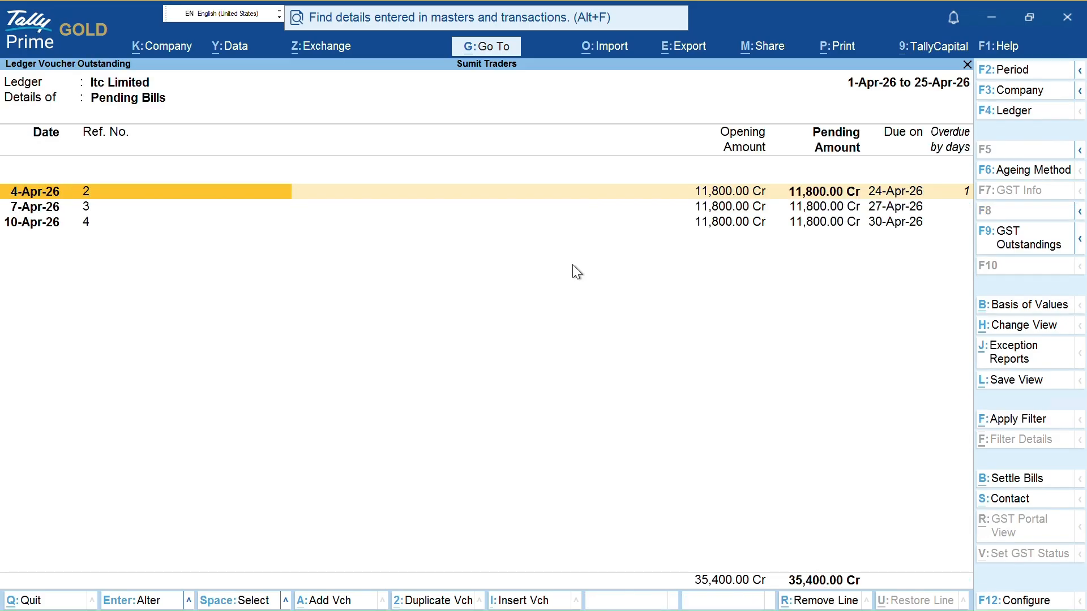
key("ctrl")
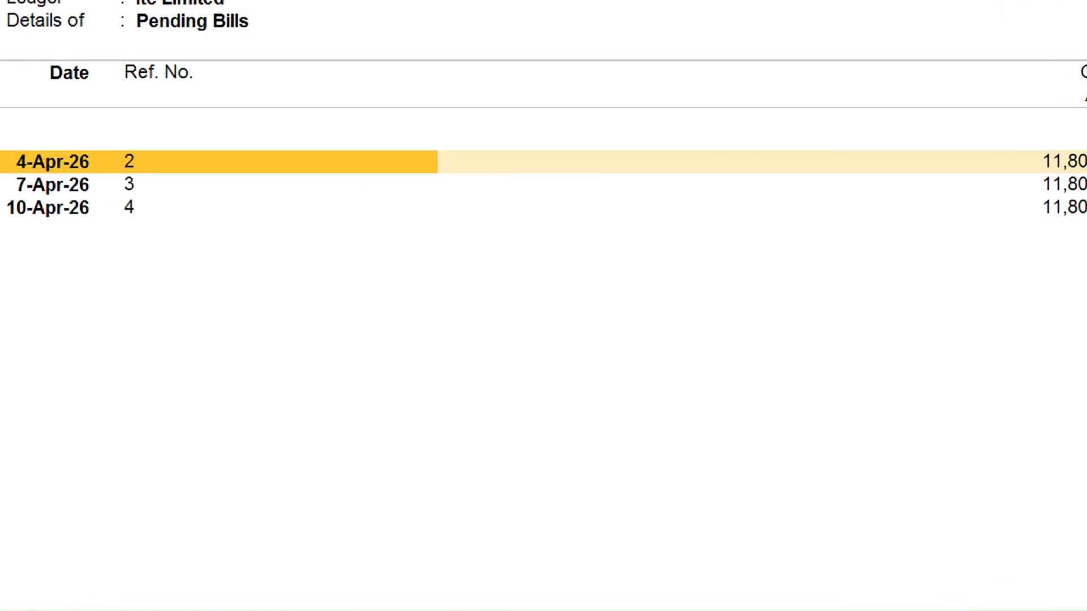
key("ctrl+2")
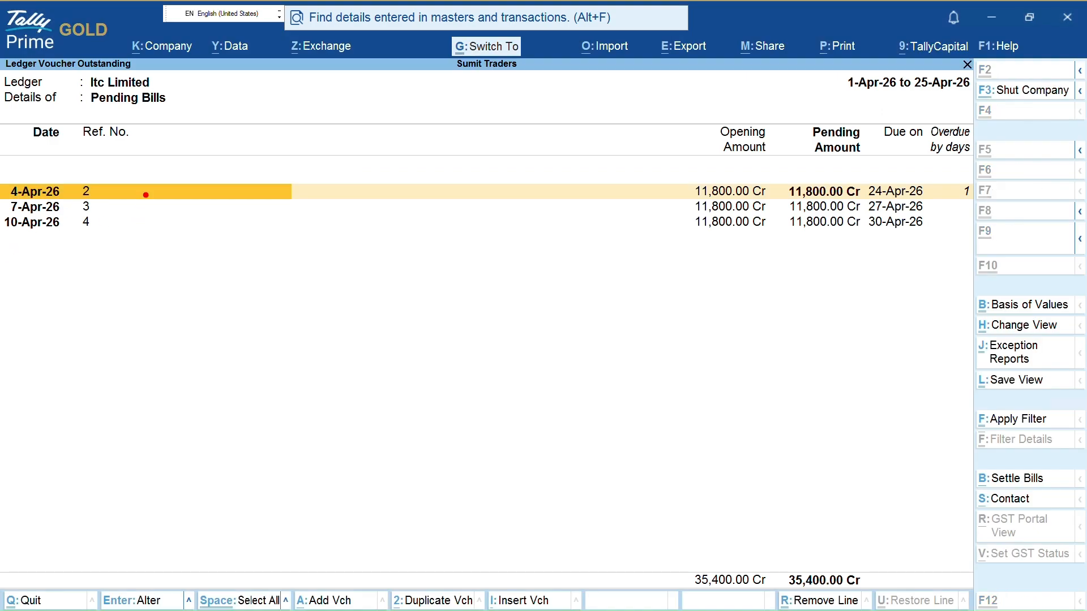
left_click_drag(145, 192, 576, 177)
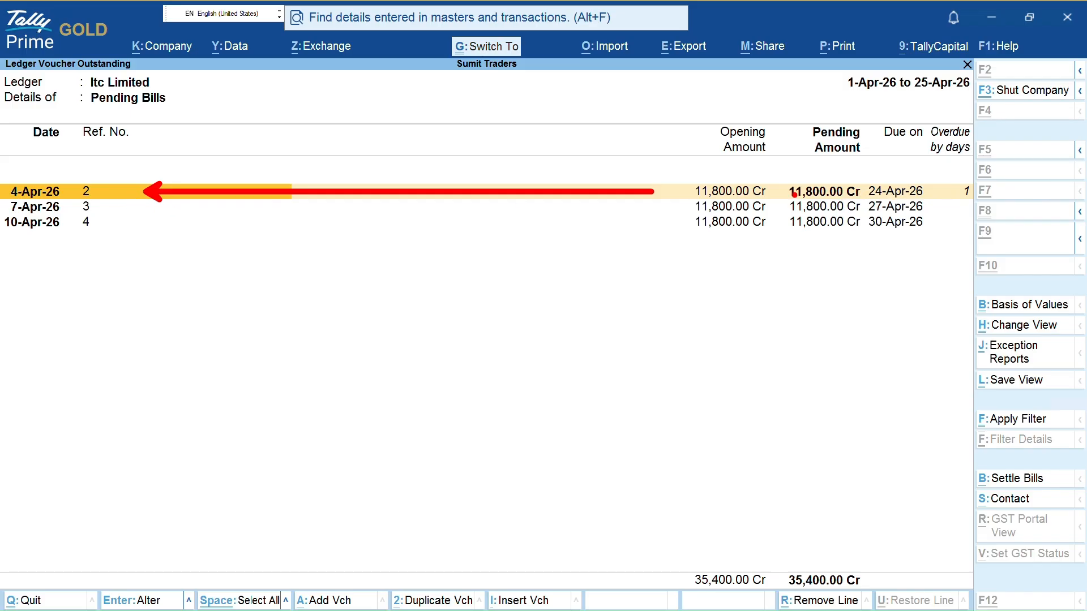
mouse_move(787, 181)
left_mouse_down()
mouse_move(781, 187)
mouse_move(803, 200)
mouse_move(926, 196)
left_mouse_up()
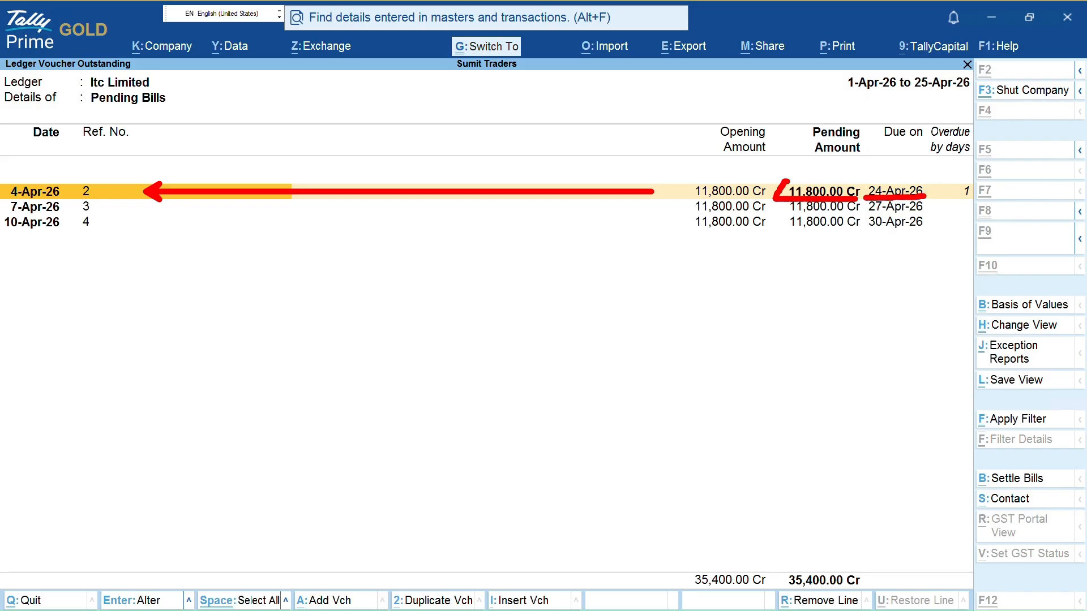
mouse_move(952, 183)
left_mouse_down()
mouse_move(954, 201)
mouse_move(990, 189)
mouse_move(937, 181)
left_mouse_up()
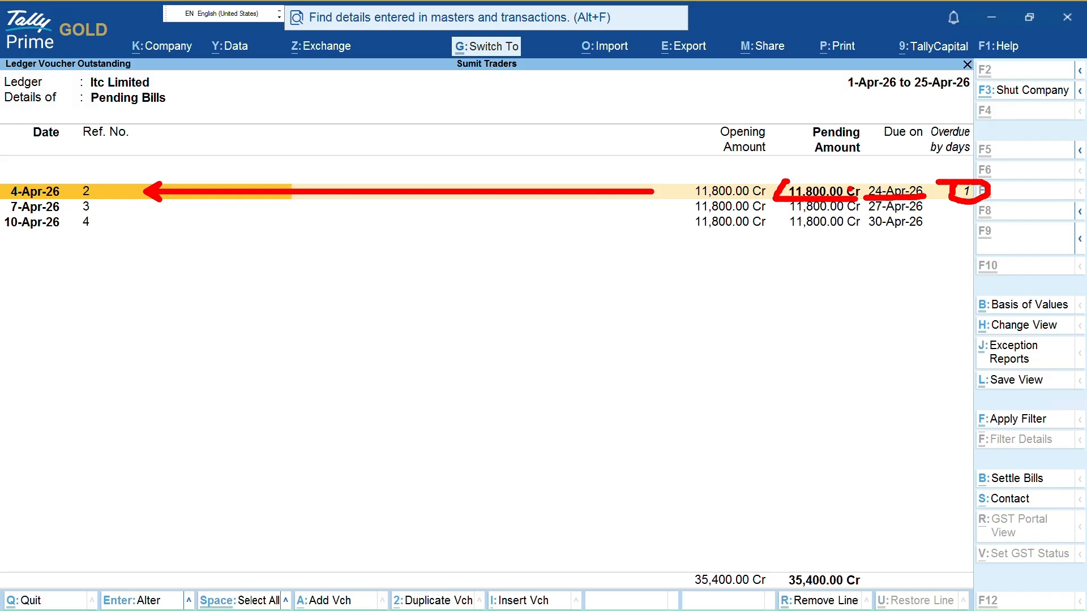
key("Escape")
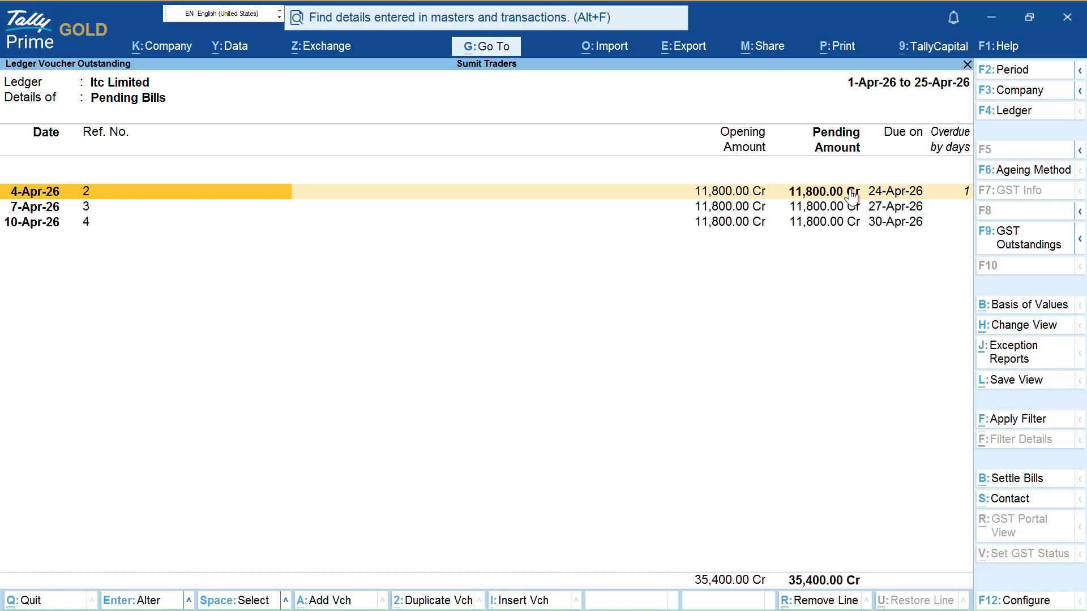
Browse the pending bill rows, then return to the ledger's 4-Apr-26 purchase entry
key("Down")
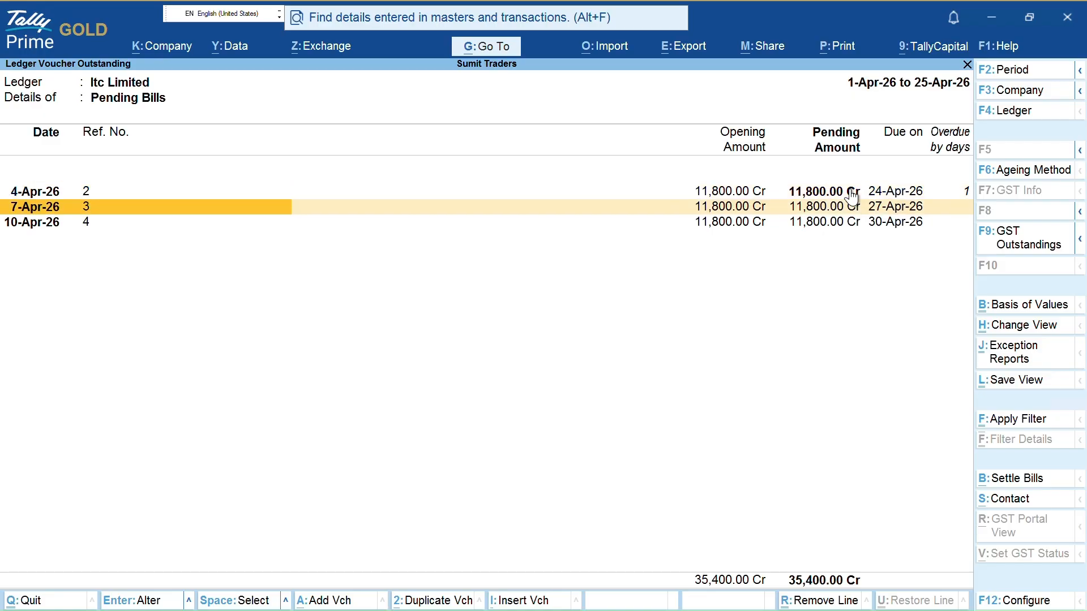
key("Up")
key("Down")
key("Up")
key("Down")
key("Up")
key("Down")
key("Up")
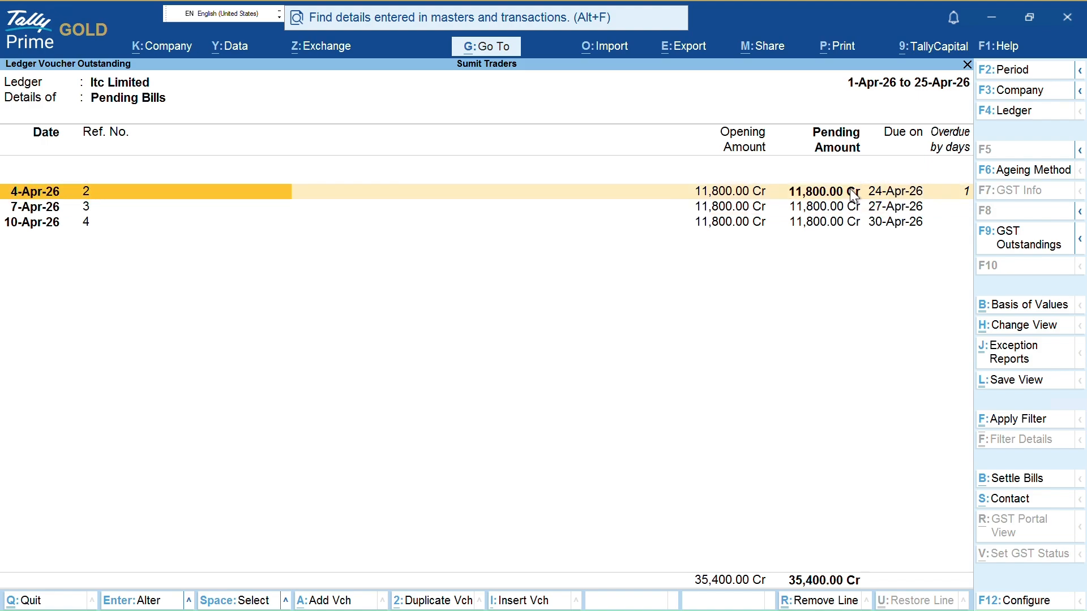
key("Escape")
key("Up")
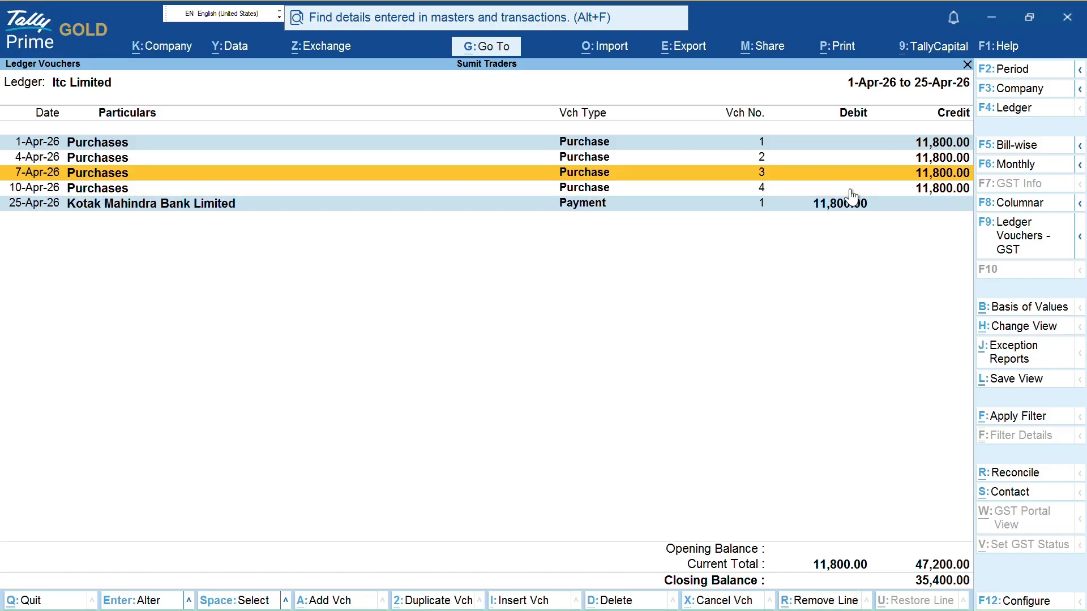
key("Up")
Mark the overdue 4-Apr-26 bill (ref 2, 11,800.00 Cr) for settlement in Pending Bills
key("F5")
key("space")
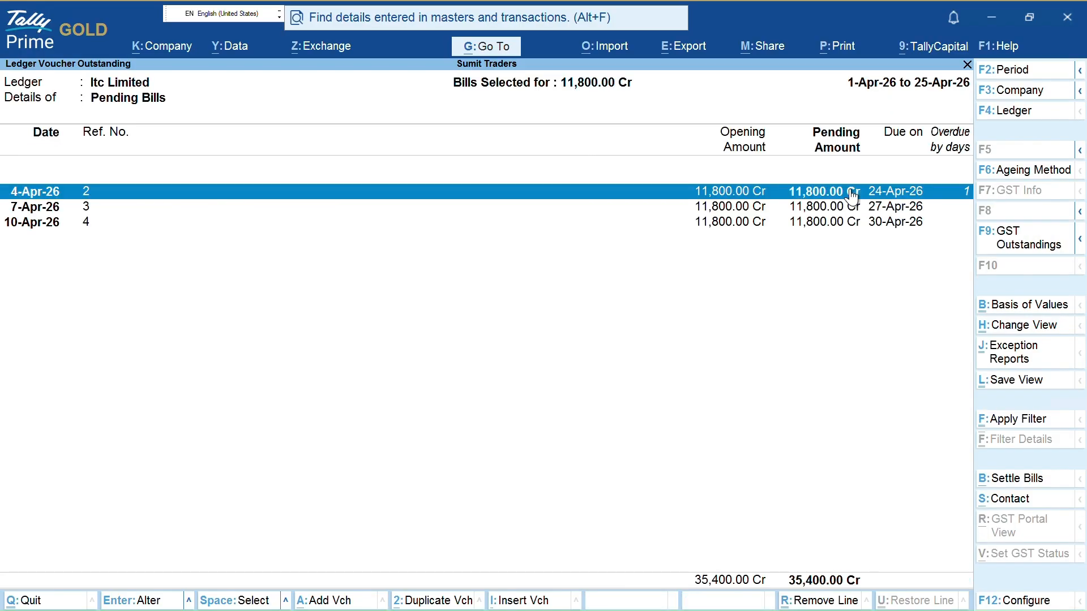
key("Down")
key("Up")
key("ctrl")
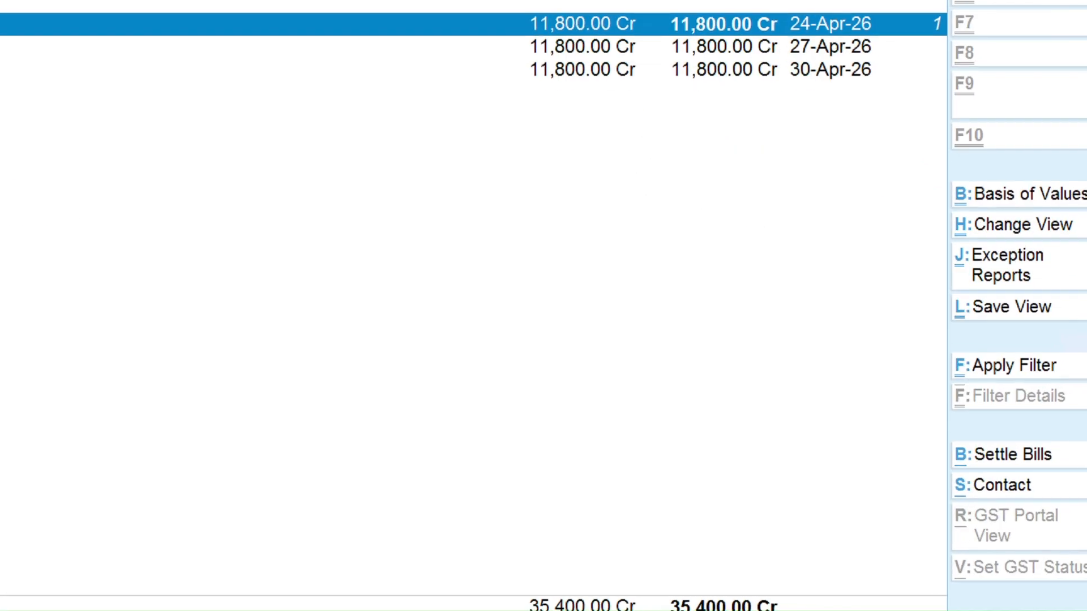
mouse_move(957, 467)
left_mouse_down()
mouse_move(974, 491)
mouse_move(1084, 475)
mouse_move(1041, 445)
mouse_move(942, 442)
left_mouse_up()
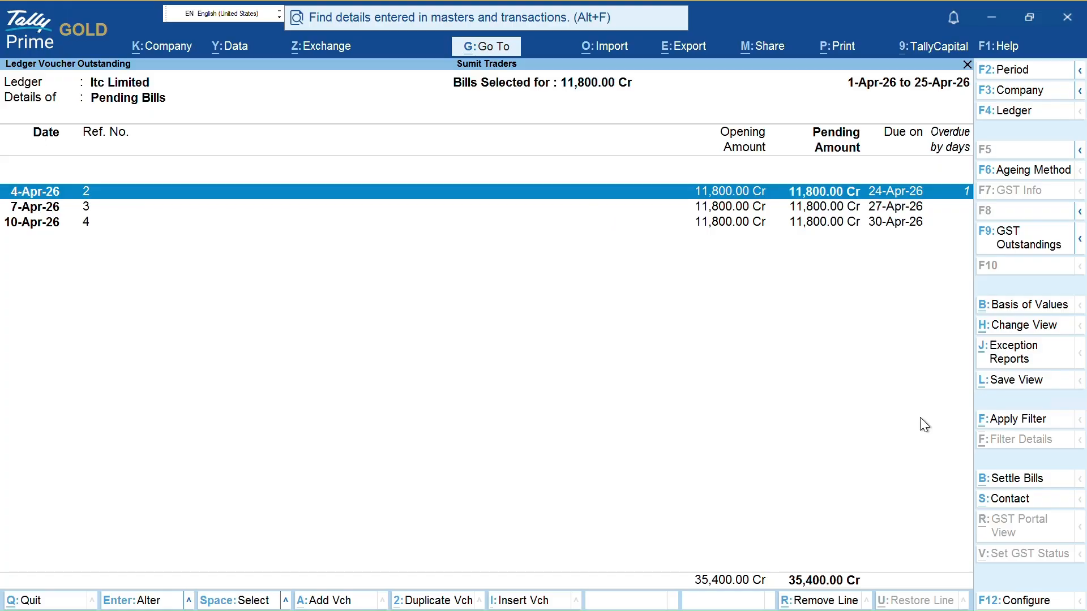
key("Escape")
Pay bill 2's 11,800.00 from Kotak Mahindra Bank on 25-Apr-26, narrated 'being amount paid for against bill no 2'
key("alt+b")
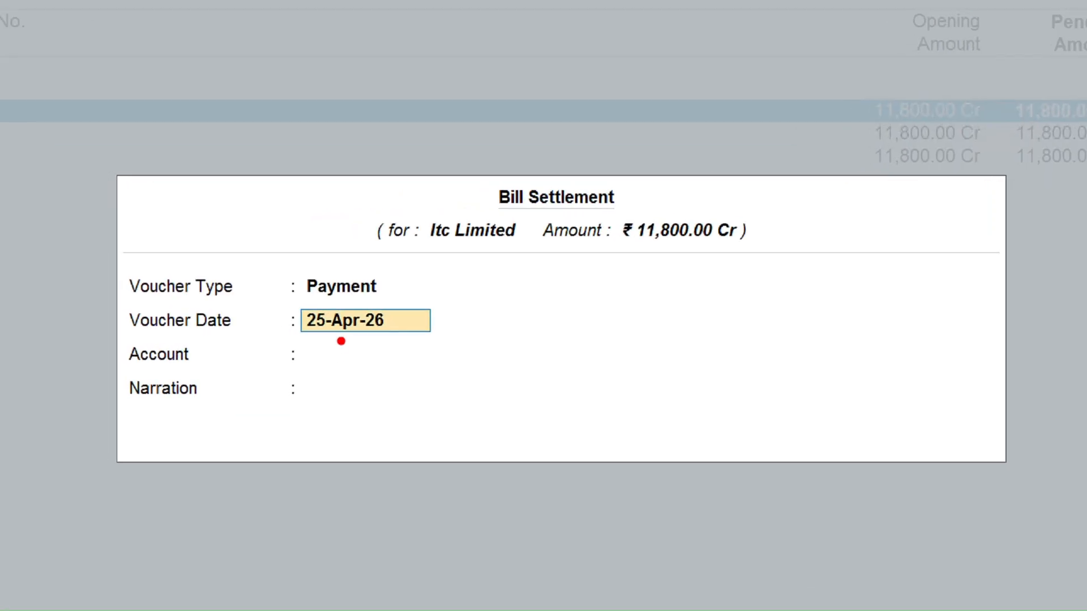
left_click_drag(419, 320, 500, 303)
left_click_drag(385, 279, 528, 259)
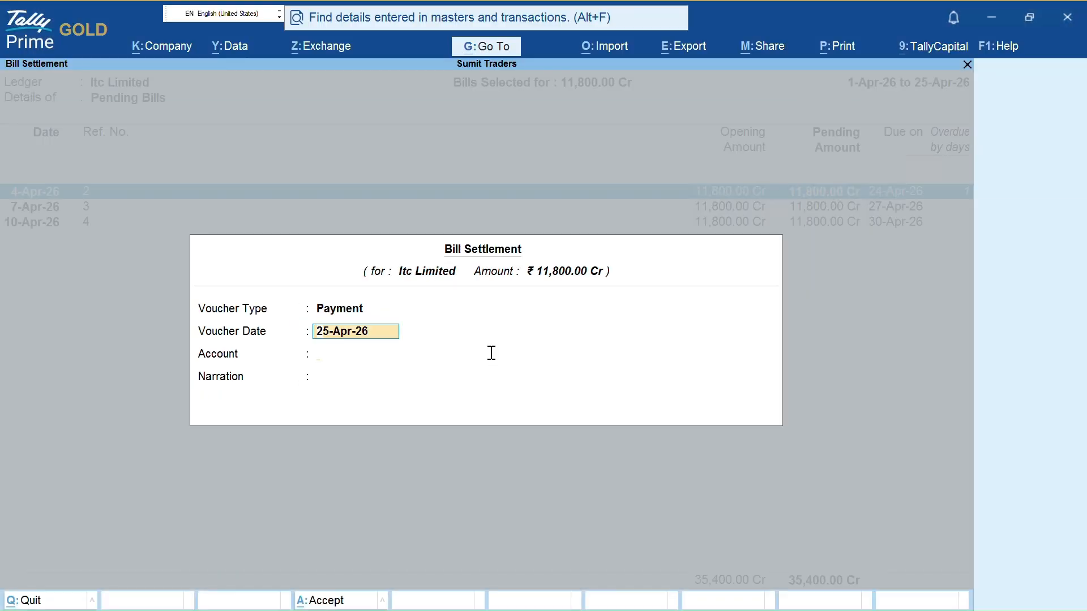
key("Return")
key("Down")
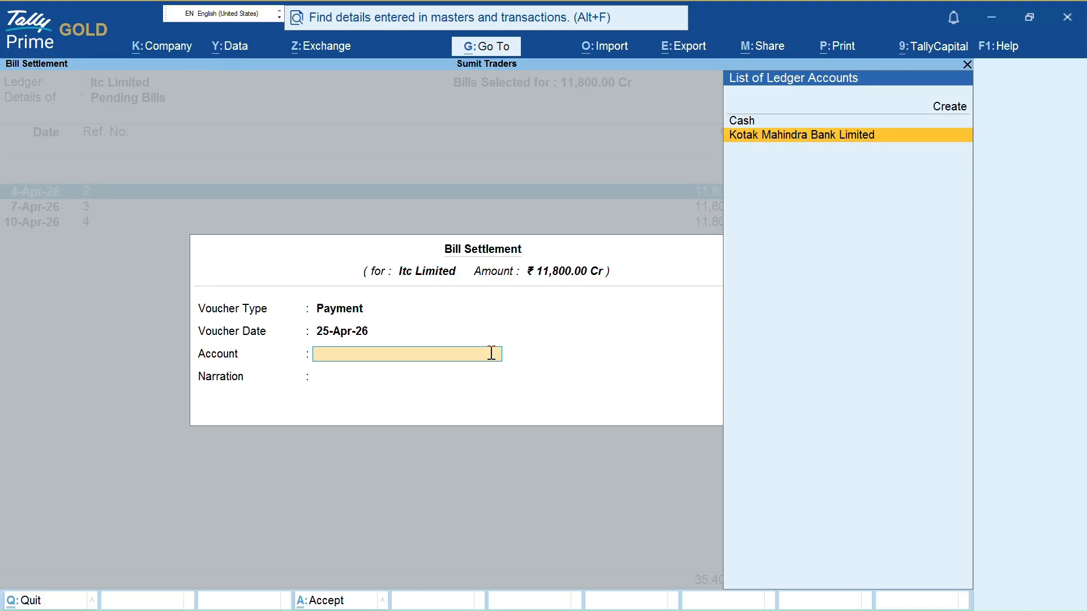
key("Return")
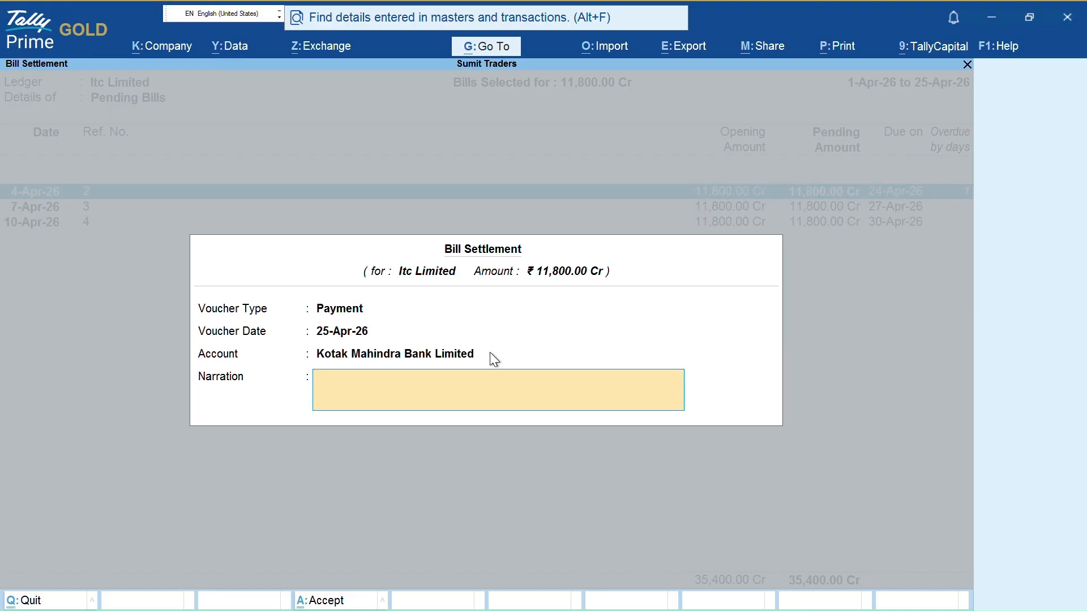
type("being amount paid for agai")
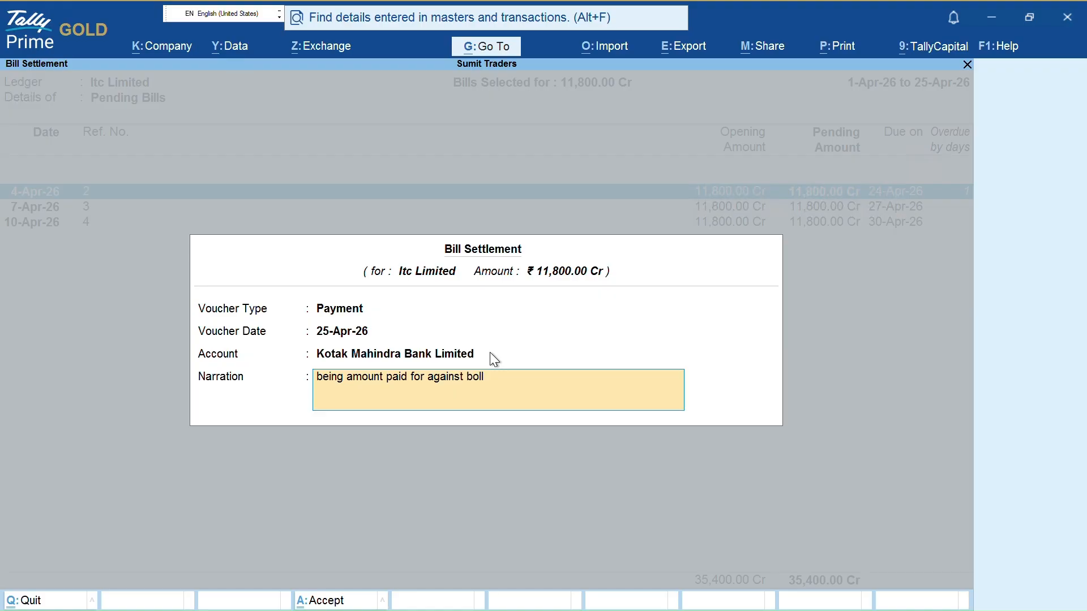
type("nst bill no 2")
key("Return")
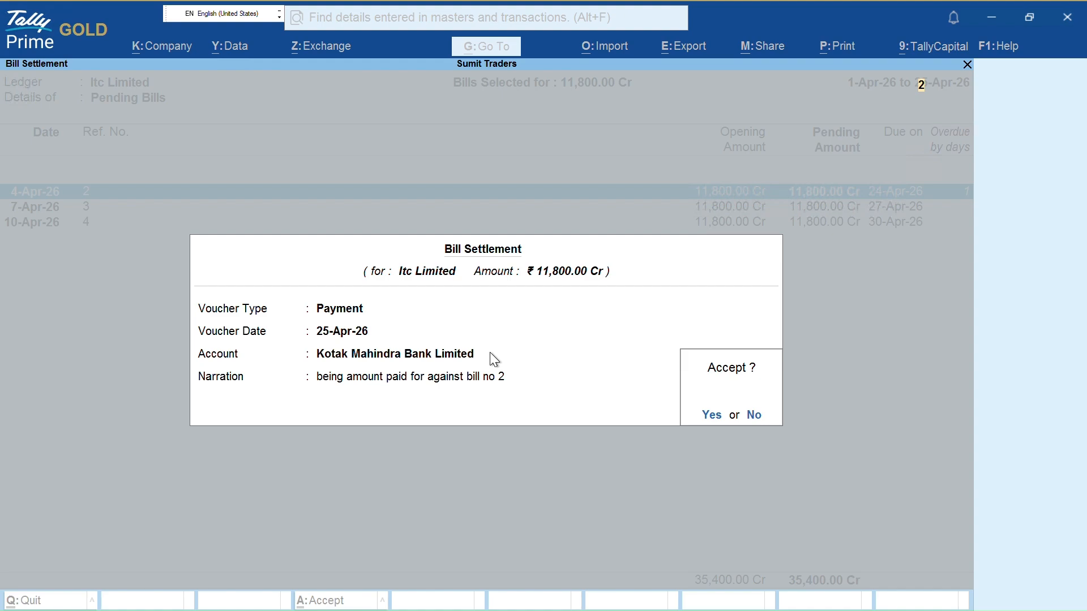
key("Return")
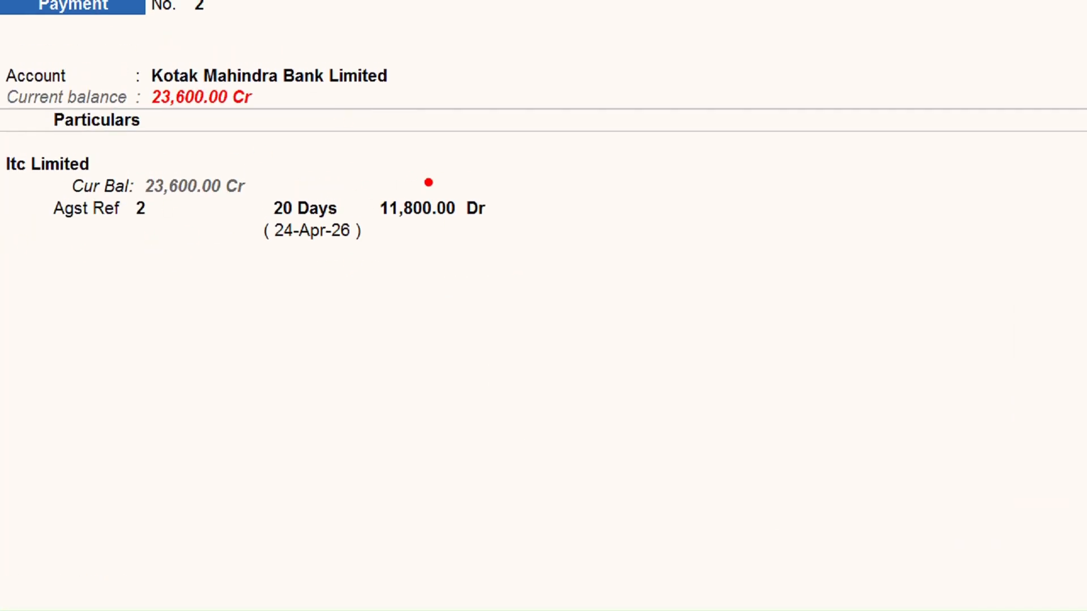
left_click_drag(312, 39, 486, 24)
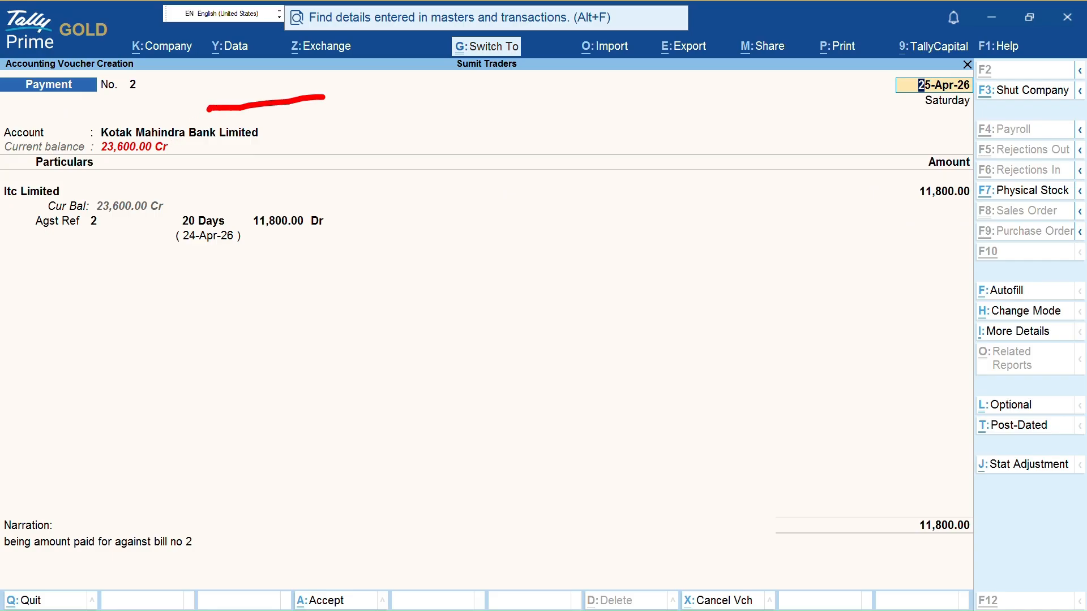
left_click_drag(278, 141, 343, 139)
left_click_drag(298, 220, 340, 222)
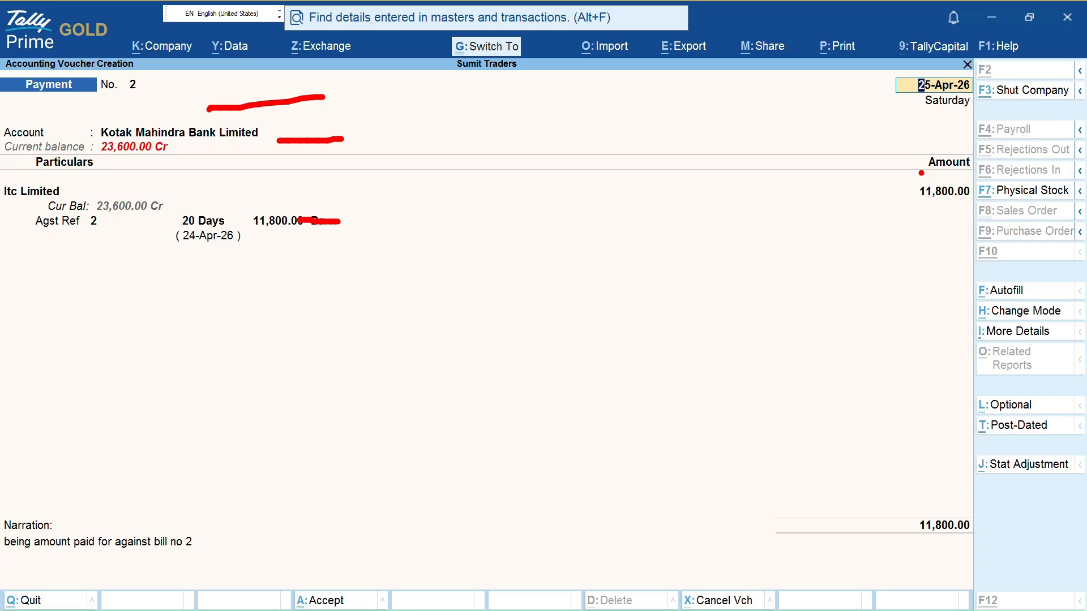
Complete the Itc Limited line and reach Kotak's Bank Allocations for the 11,800.00 A/c Payee cheque
key("Escape")
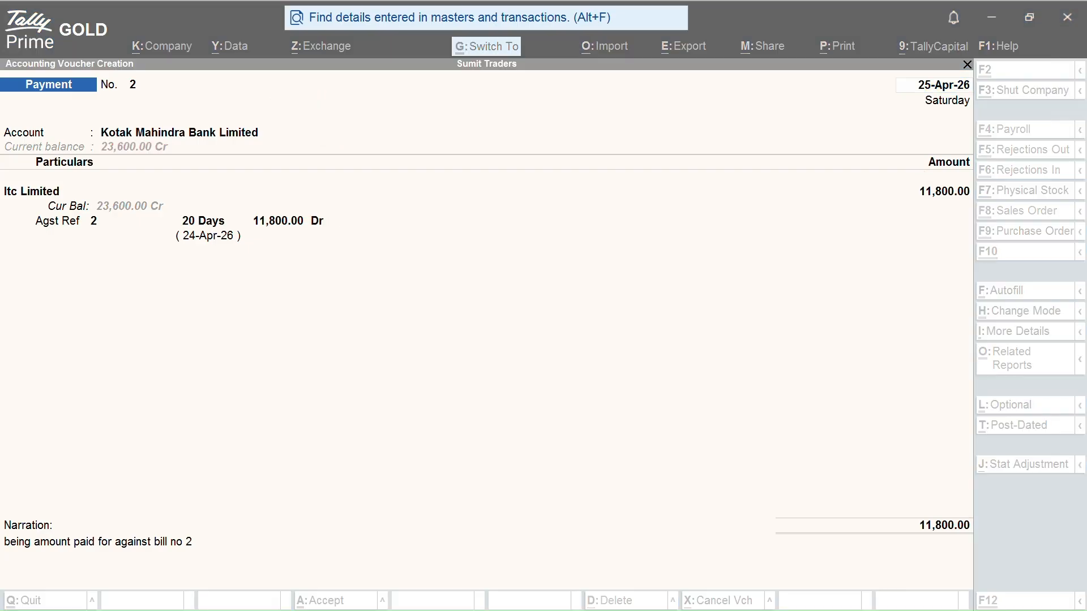
key("Return")
key("Return")
key("Return")
key("Return")
key("BackSpace")
key("BackSpace")
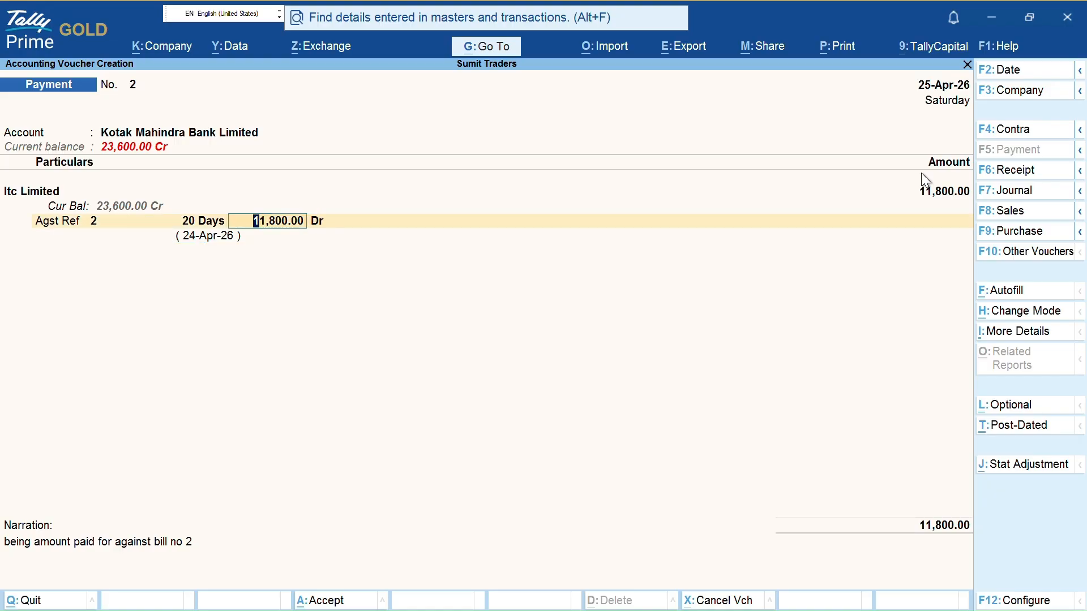
key("Escape")
key("Return")
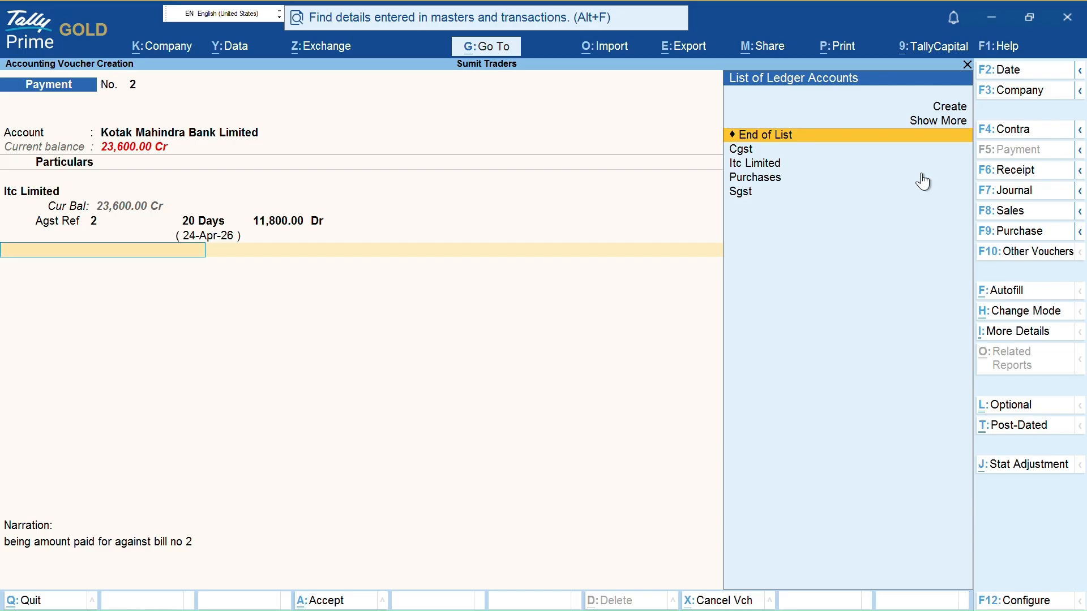
key("BackSpace")
key("Return")
key("Return")
key("Return")
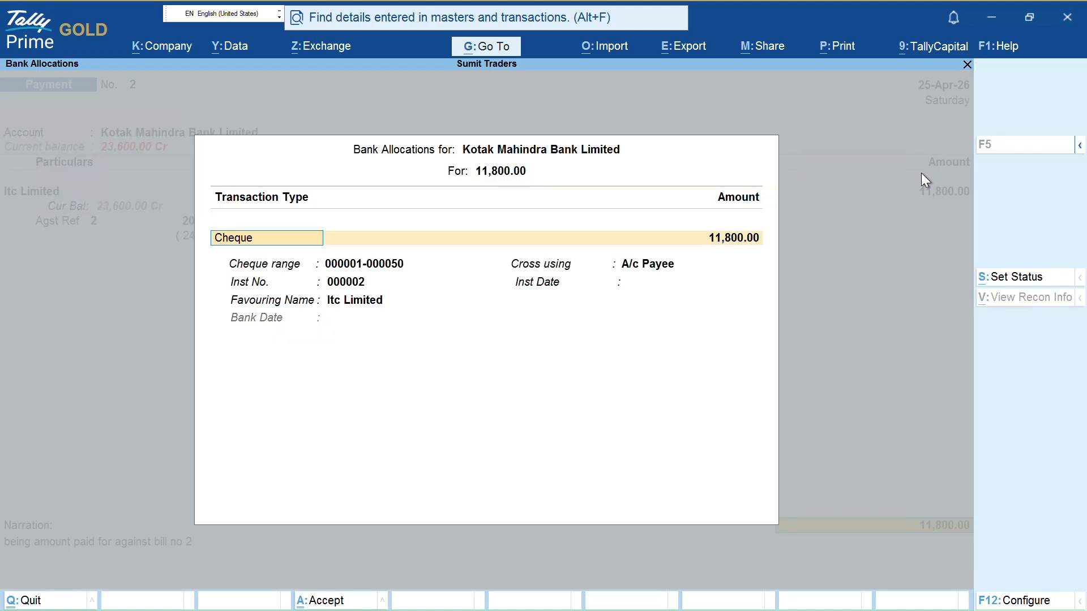
key("BackSpace")
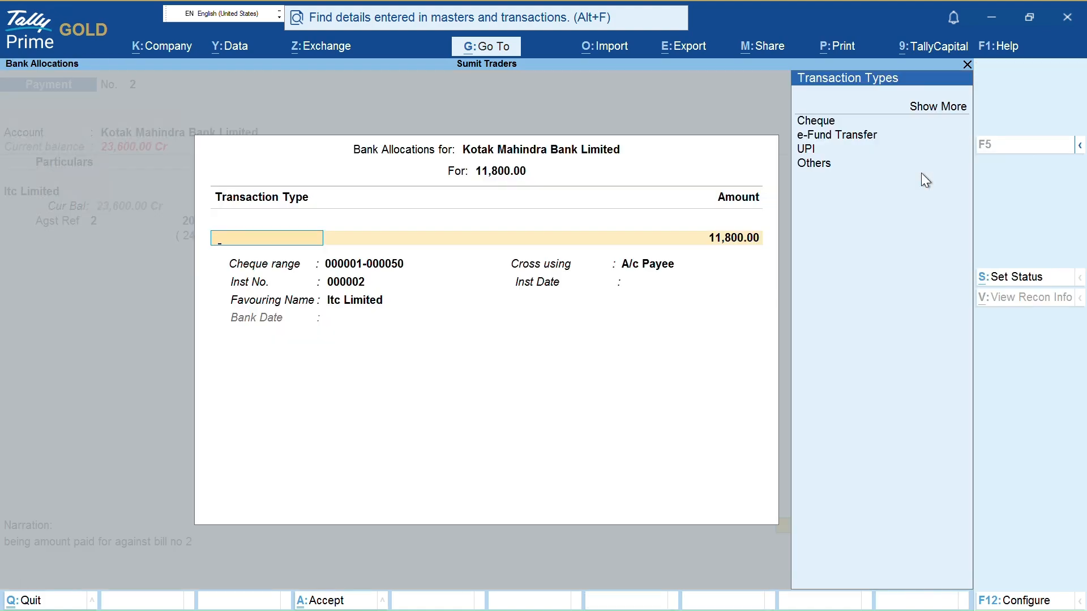
key("Up")
key("Up")
key("Up")
key("Up")
key("Return")
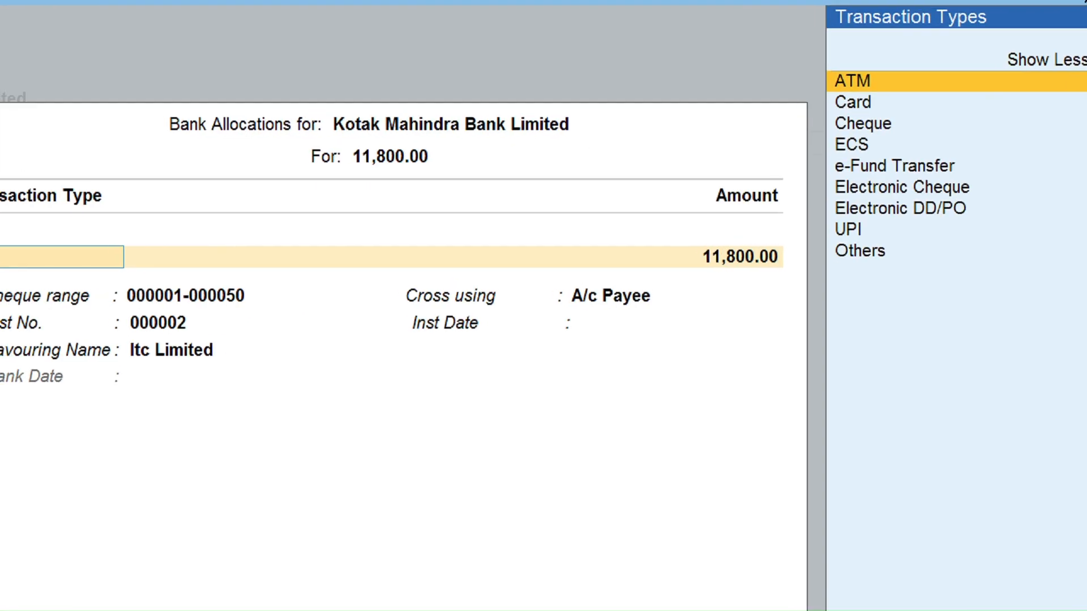
mouse_move(881, 87)
left_mouse_down()
mouse_move(947, 80)
mouse_move(918, 104)
mouse_move(935, 129)
left_mouse_up()
left_click_drag(860, 157, 961, 160)
left_click_drag(950, 170, 1009, 193)
left_click_drag(935, 214, 1007, 213)
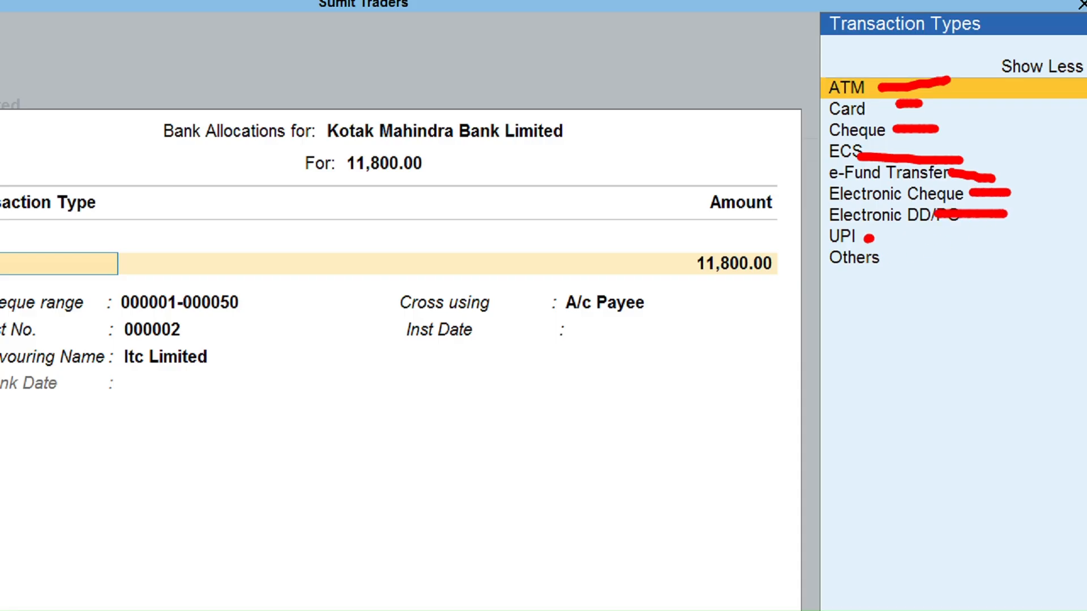
left_click_drag(866, 239, 977, 266)
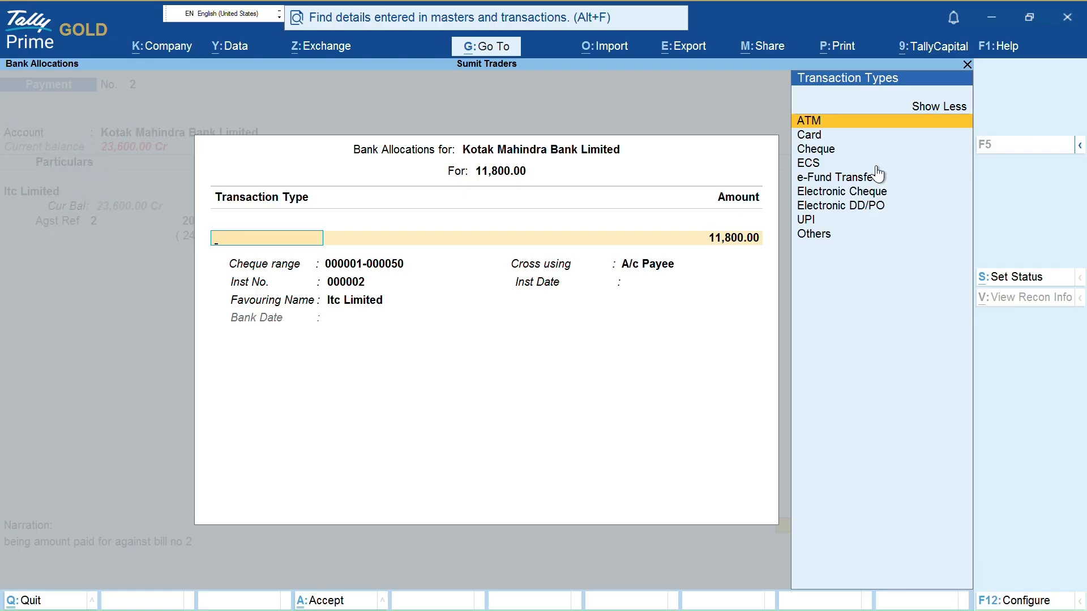
key("Down")
key("Down")
key("Down")
key("Down")
key("Down")
key("Down")
key("Down")
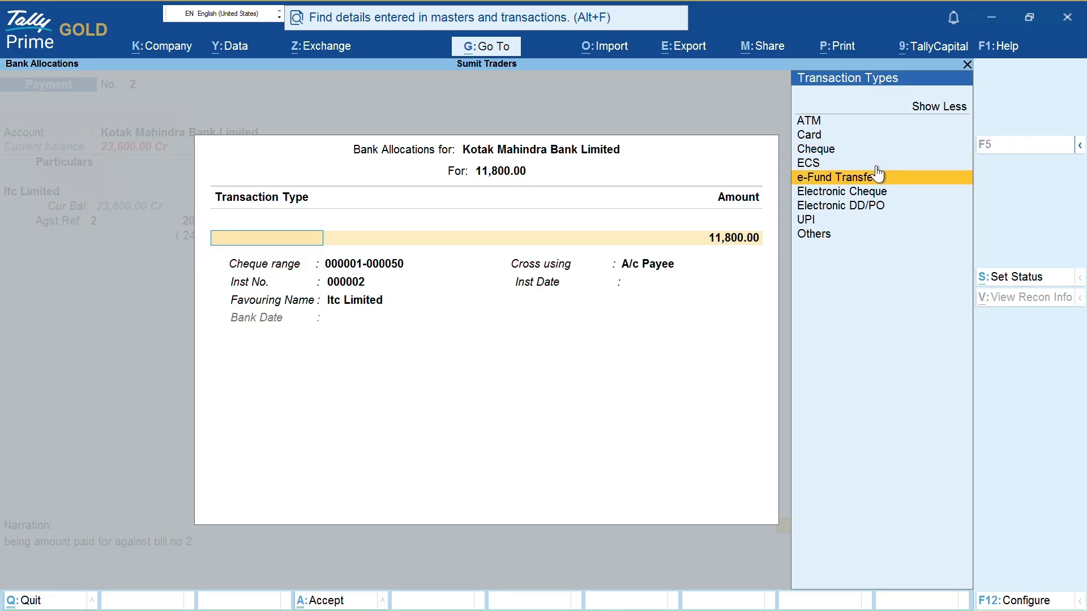
key("Up")
key("Up")
key("Up")
key("Up")
key("Up")
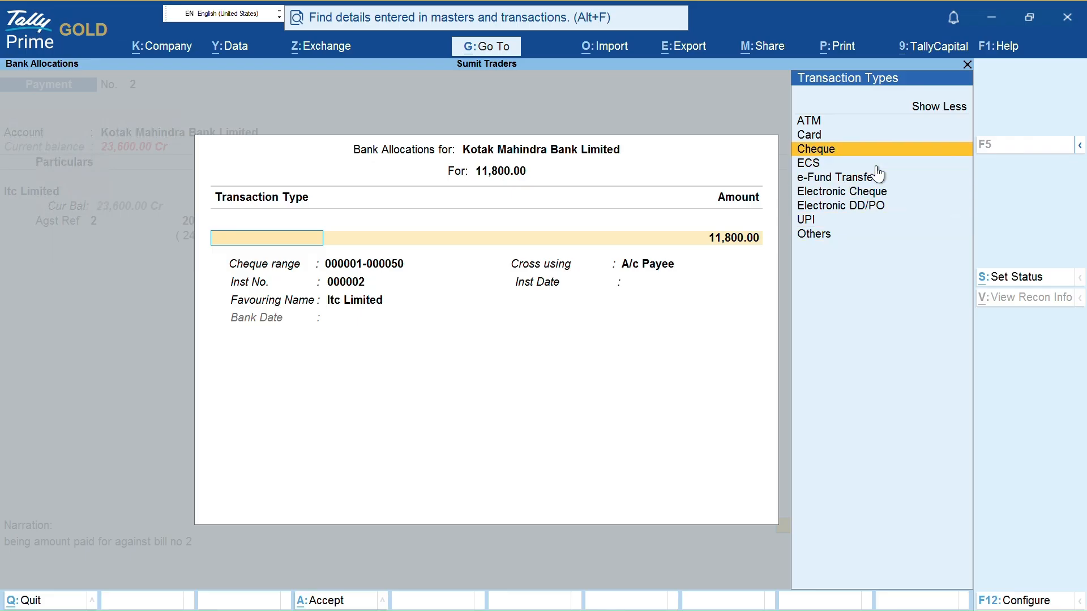
key("Return")
key("Return")
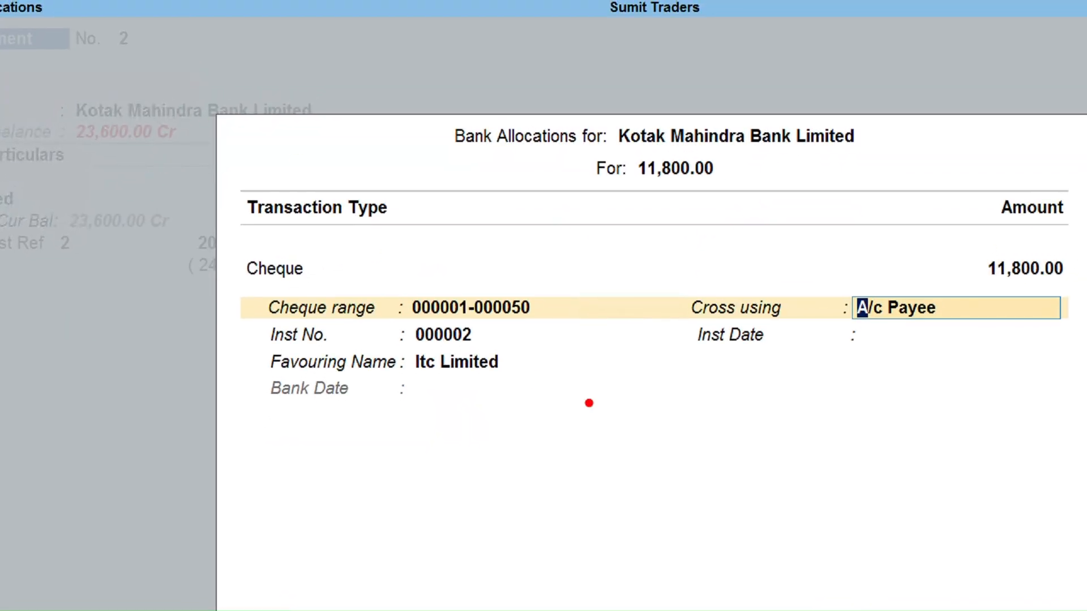
left_click_drag(495, 333, 606, 328)
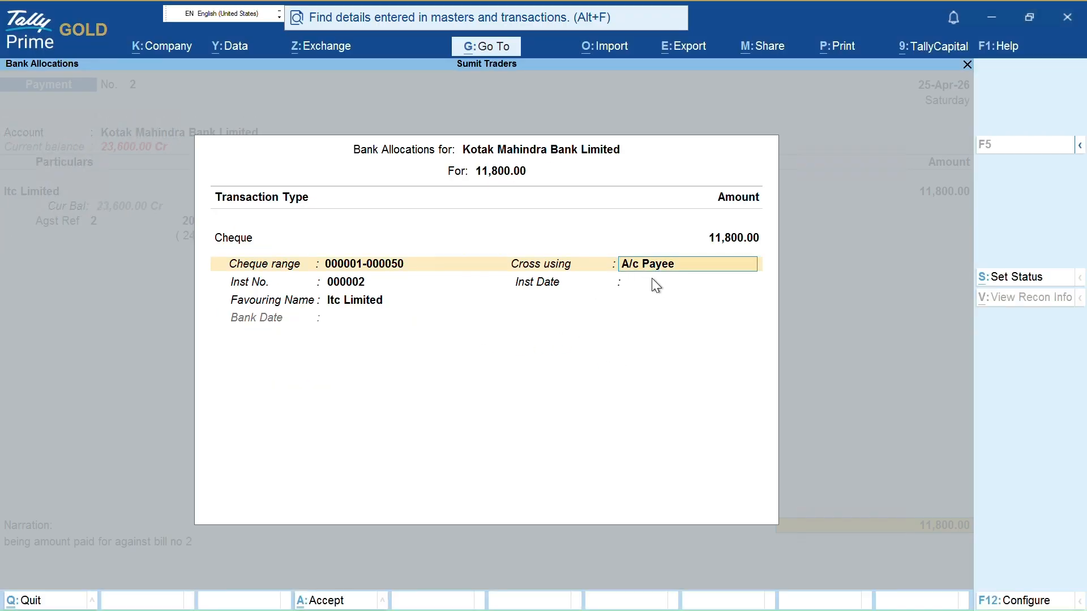
Turn off Show Cheque cross option in the bank allocation F12 settings
key("F12")
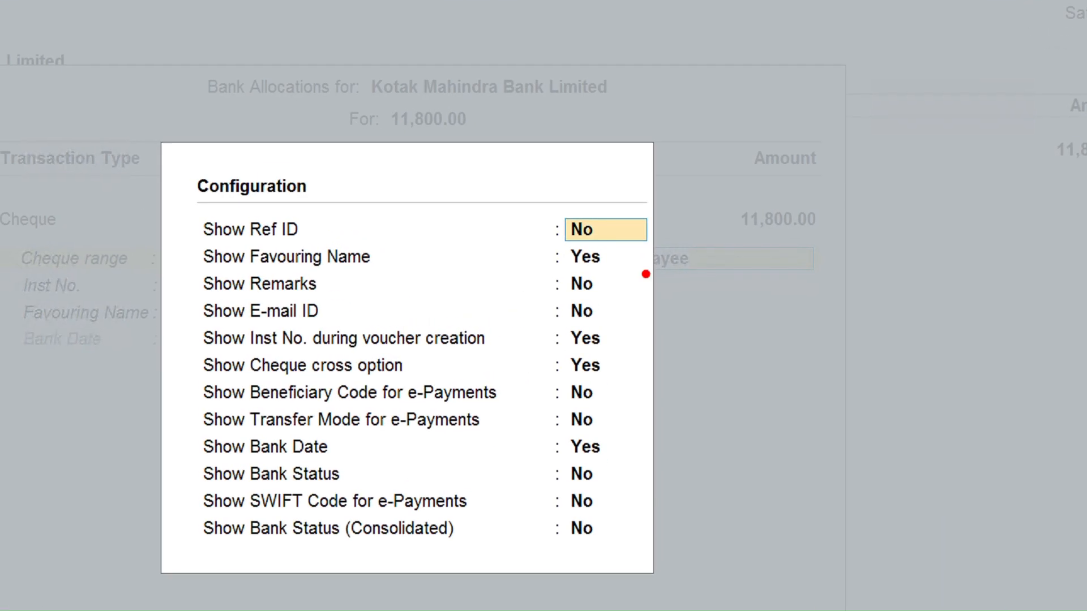
left_click_drag(318, 225, 468, 228)
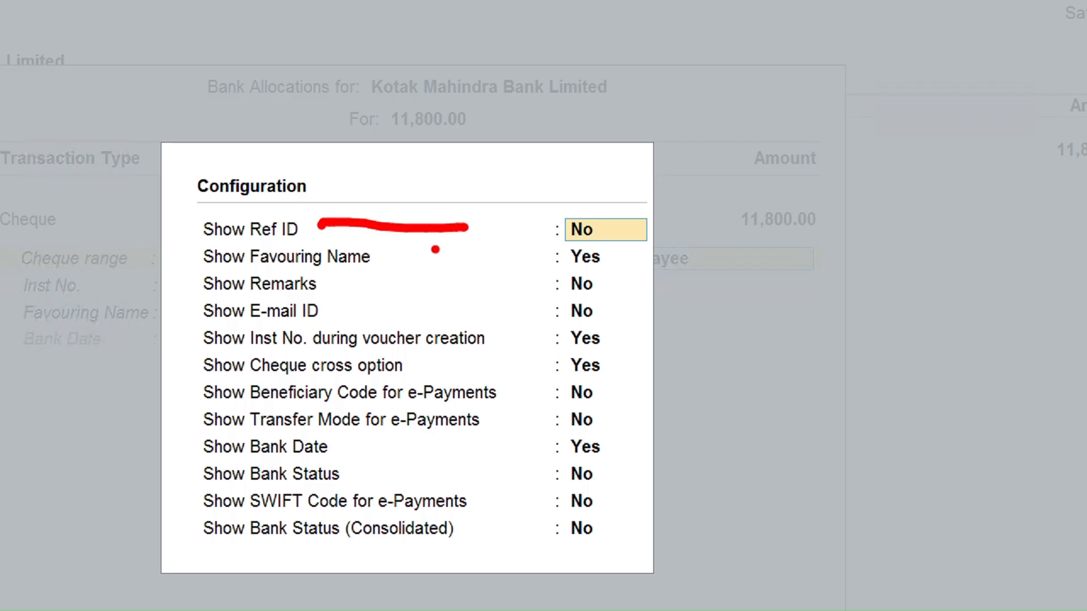
left_click_drag(414, 258, 476, 250)
mouse_move(311, 288)
left_mouse_down()
mouse_move(372, 286)
mouse_move(362, 304)
mouse_move(420, 308)
left_mouse_up()
left_click_drag(403, 356, 487, 354)
left_click_drag(424, 379, 476, 379)
left_click_drag(456, 400, 535, 415)
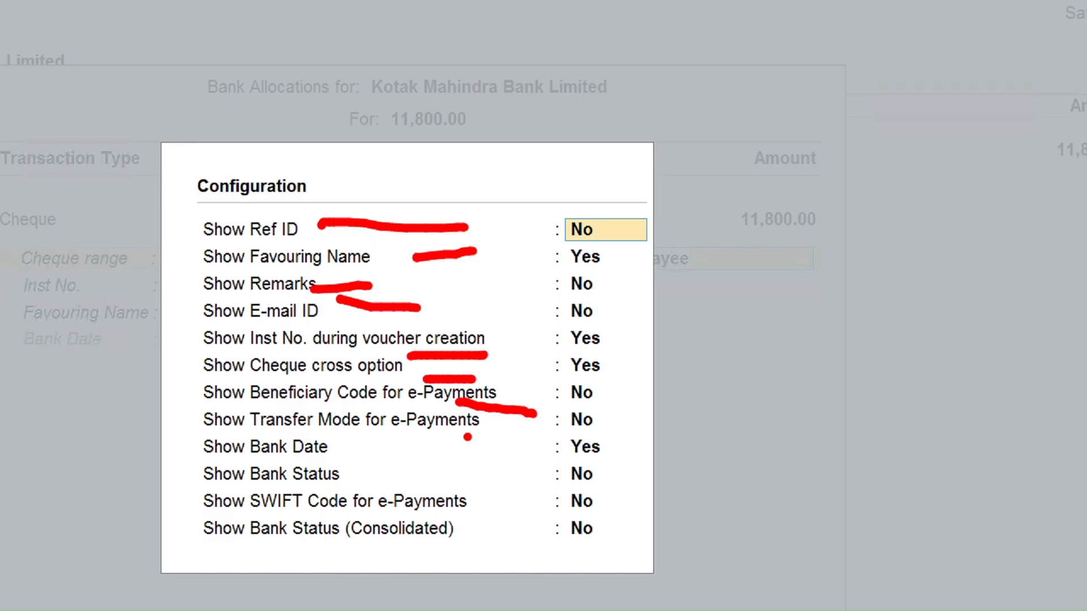
left_click_drag(467, 437, 598, 435)
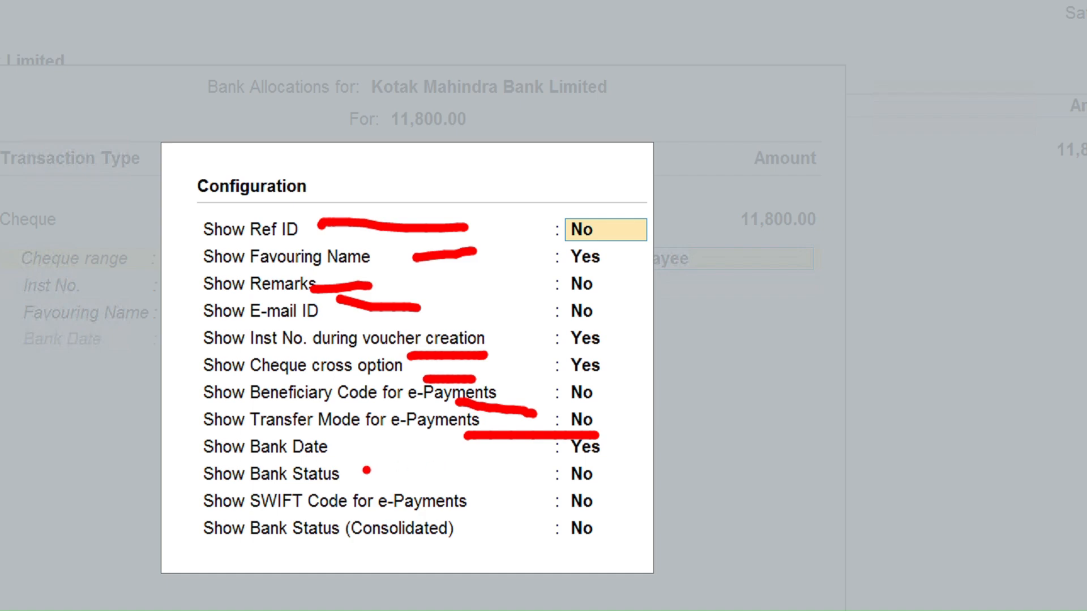
left_click_drag(358, 476, 382, 476)
mouse_move(202, 378)
left_mouse_down()
mouse_move(421, 387)
mouse_move(430, 359)
left_mouse_up()
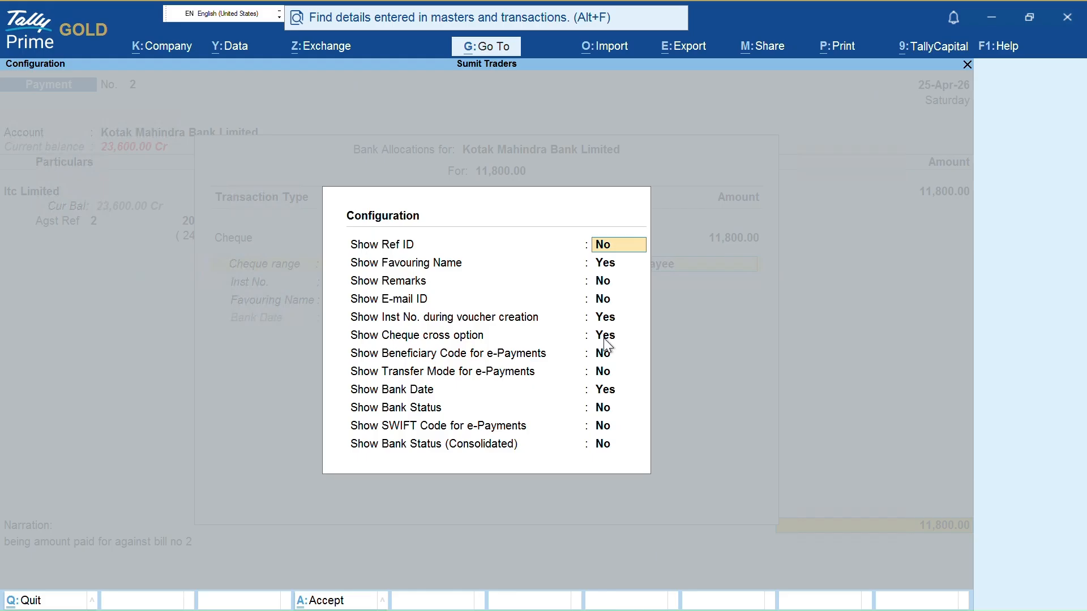
left_click(584, 369)
key("Return")
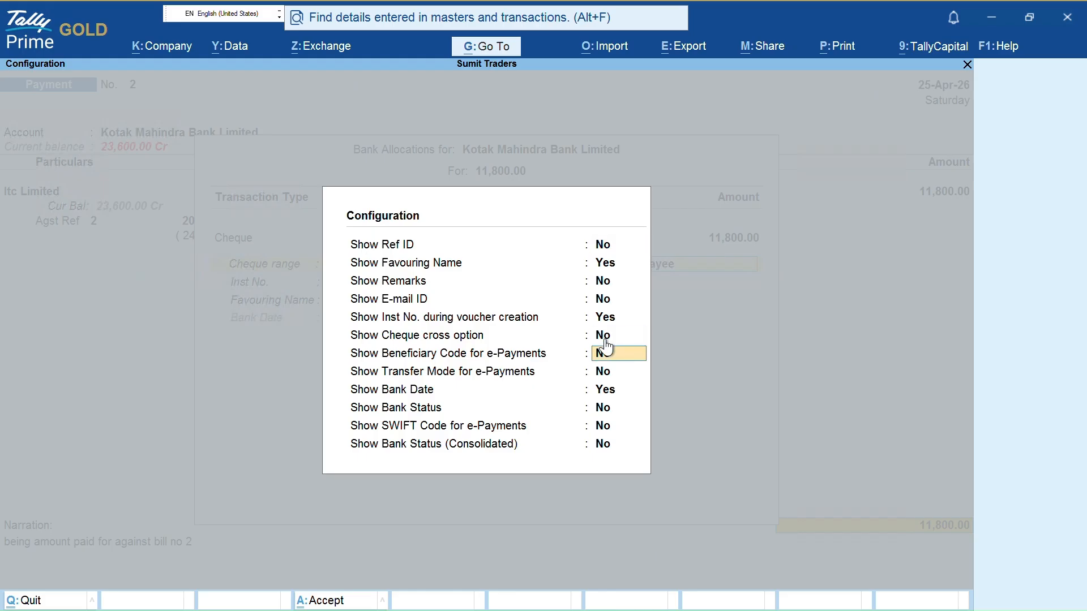
key("ctrl+a")
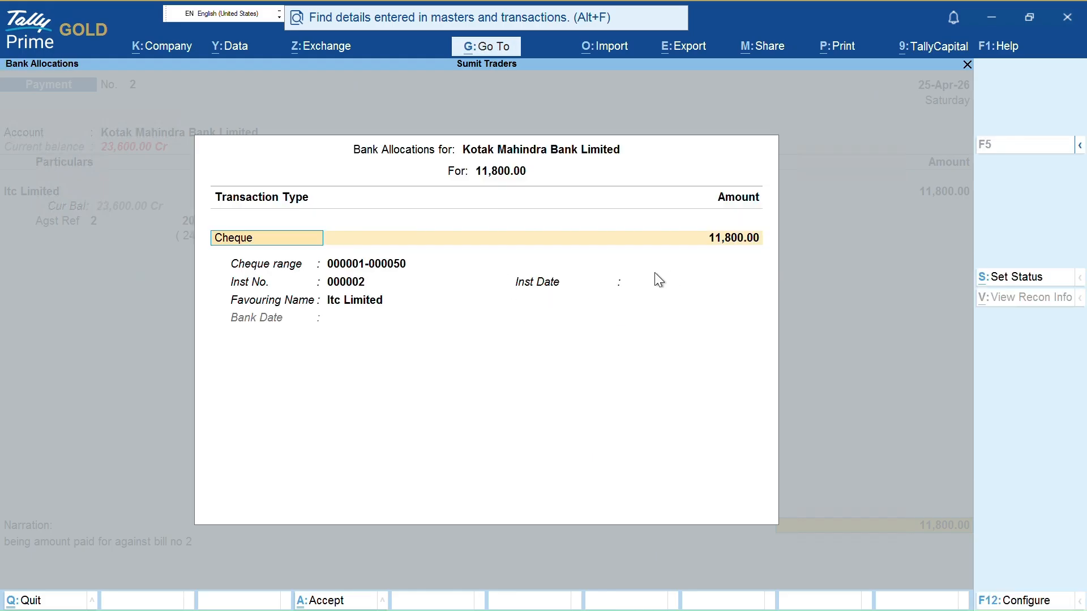
key("ctrl+1")
key("Escape")
Set Show Cheque cross option back to Yes in the F12 settings
key("F12")
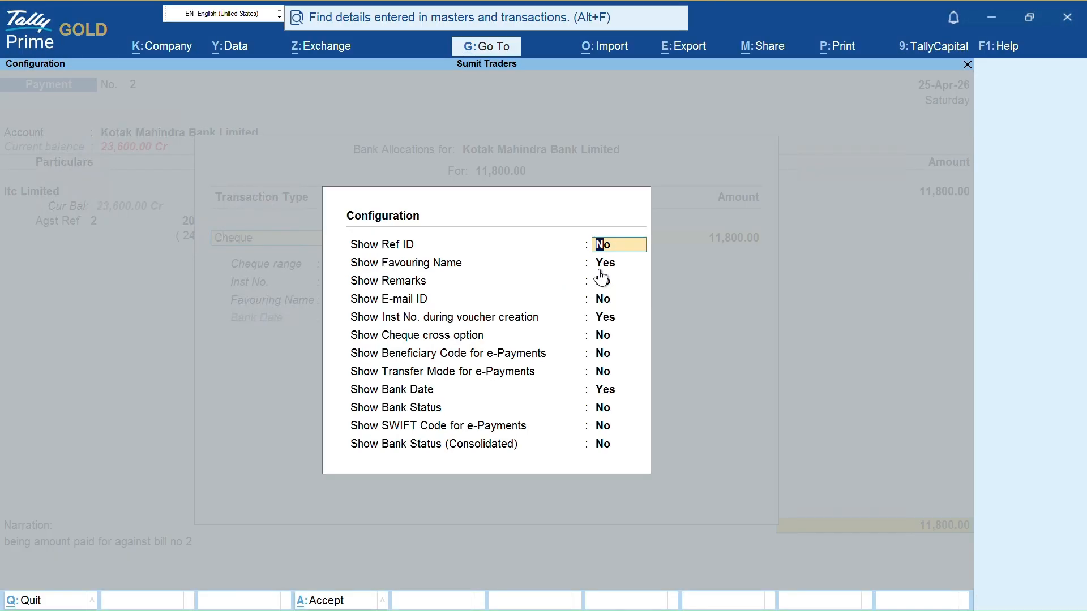
key("Down")
key("Down")
key("Down")
key("Down")
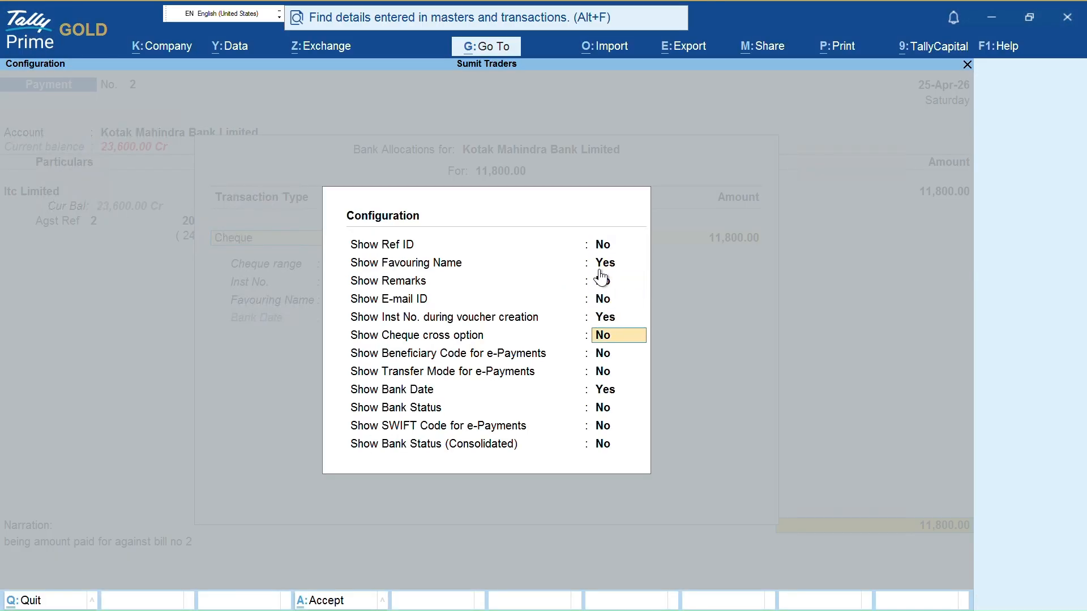
type("y")
key("Return")
key("ctrl+a")
Give the cheque an instrument date of 25-Apr-26 and accept payment voucher 2
key("Return")
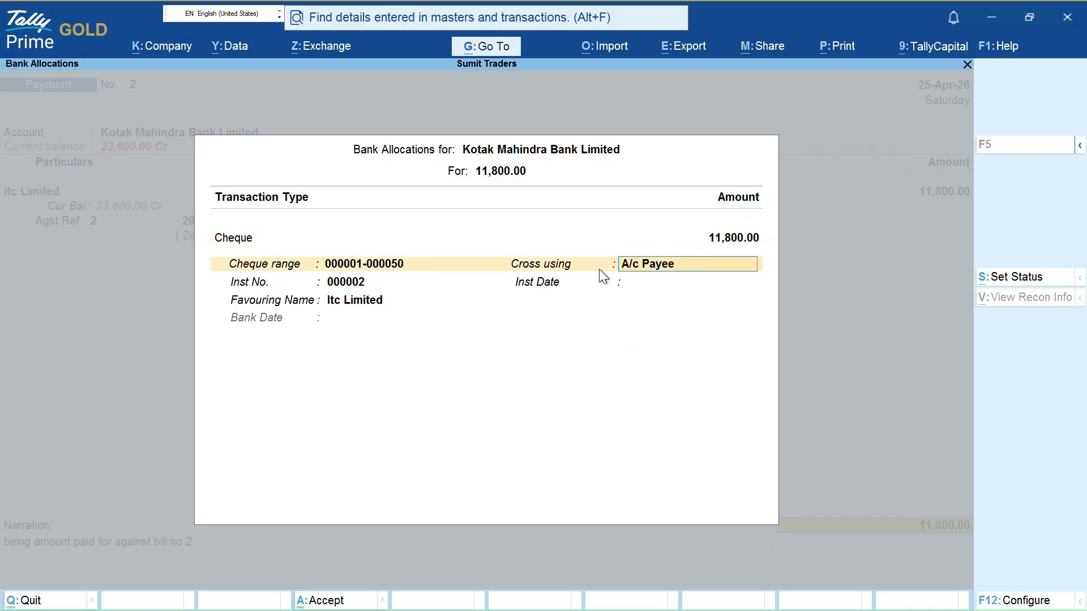
key("Return")
type("2")
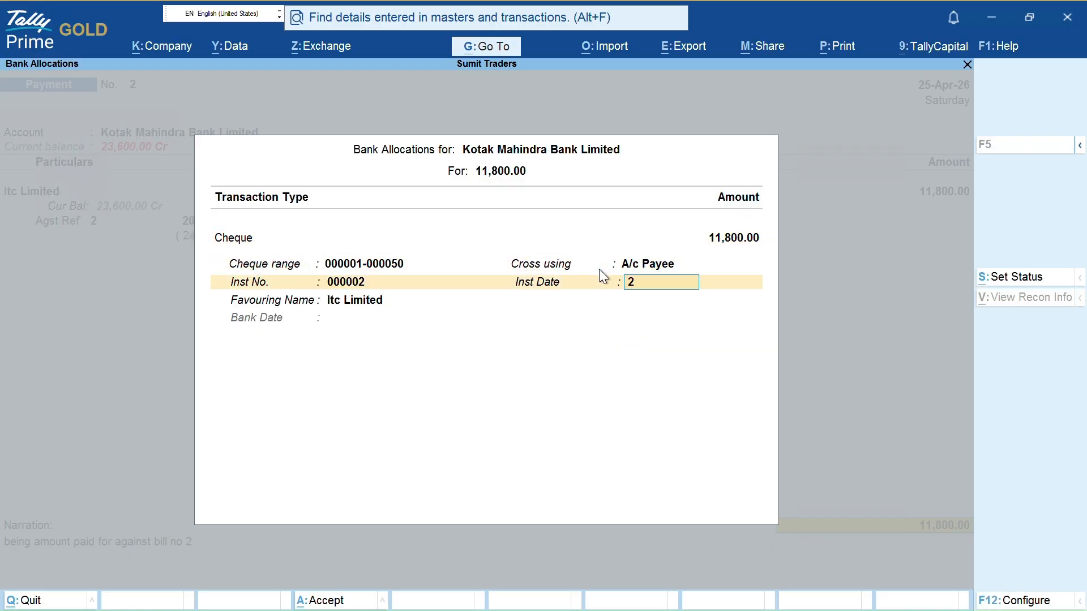
key("Return")
key("Return")
key("Return")
key("Return")
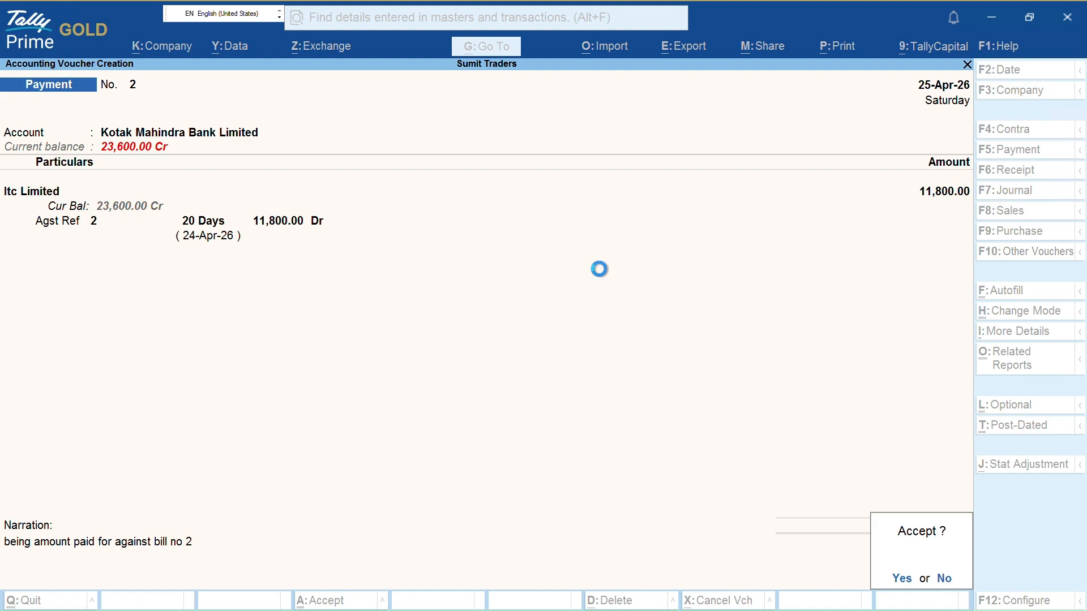
key("Escape")
key("Escape")
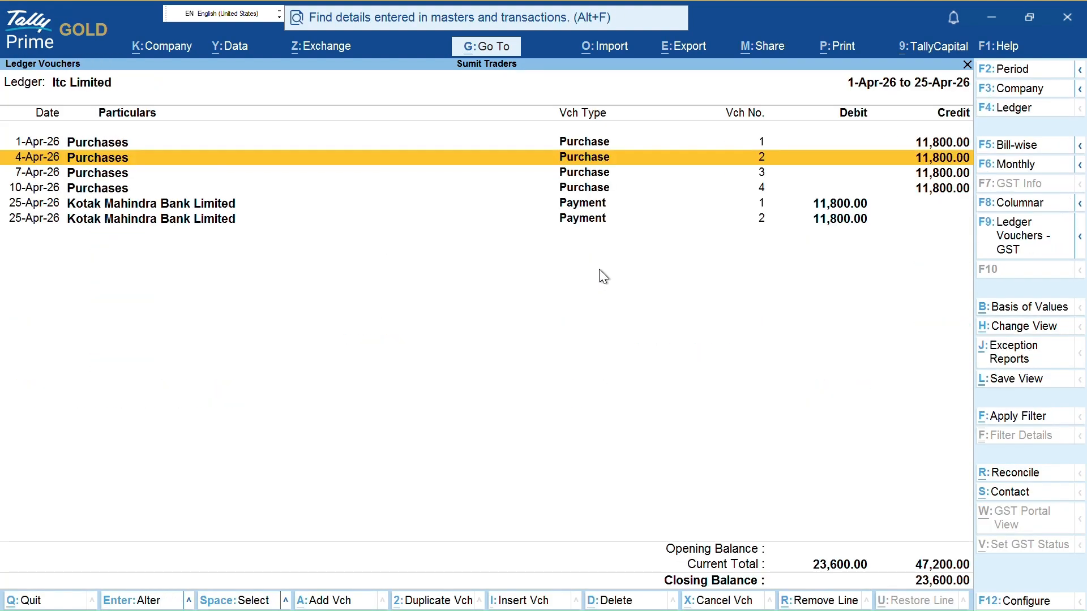
Review Itc Limited's pending bills 3 and 4, then return to its ledger vouchers
key("F5")
key("space")
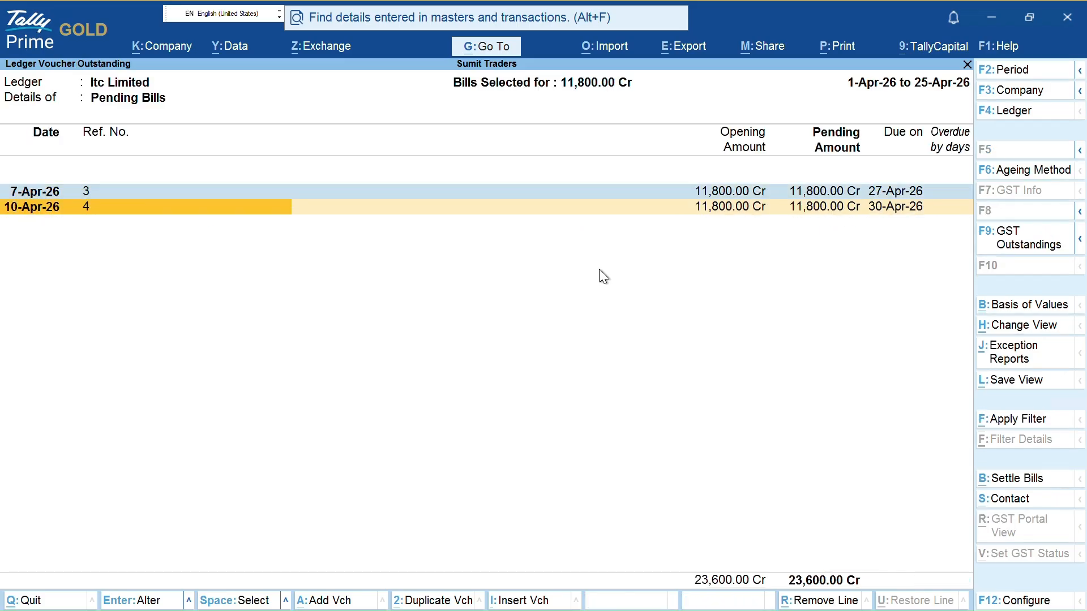
key("space")
key("Escape")
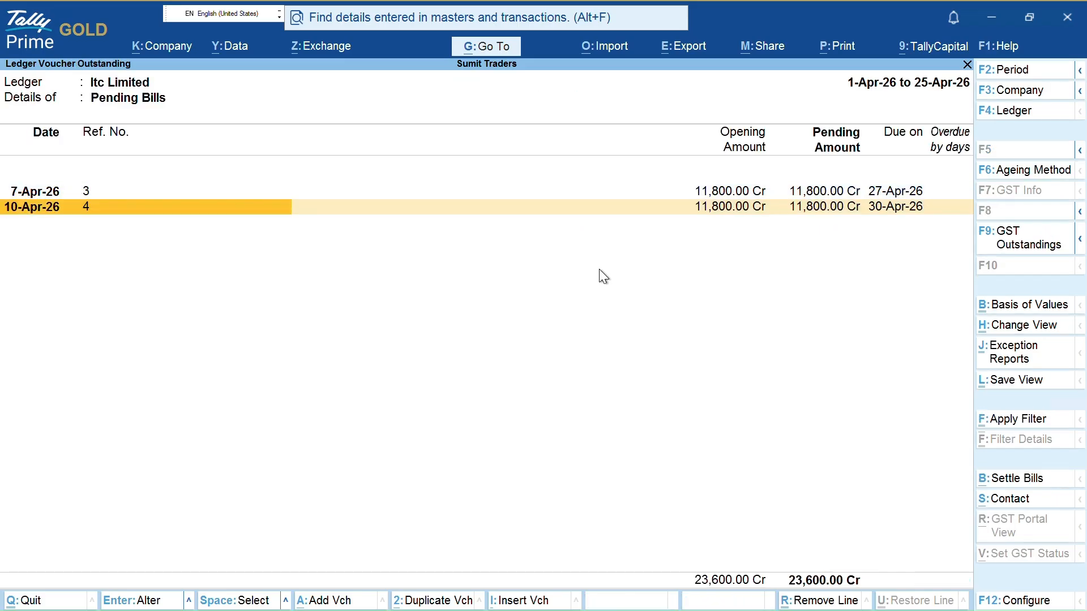
key("Escape")
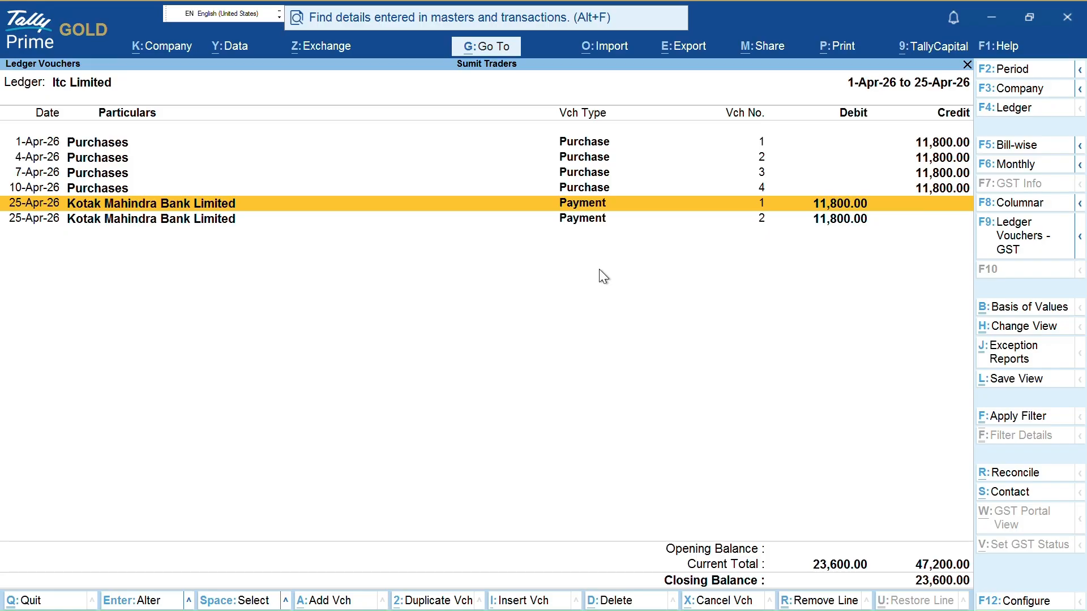
Open payment voucher No. 2 for alteration and back out of it
key("Down")
key("Up")
key("Up")
key("Down")
key("Down")
key("Up")
key("Down")
key("Return")
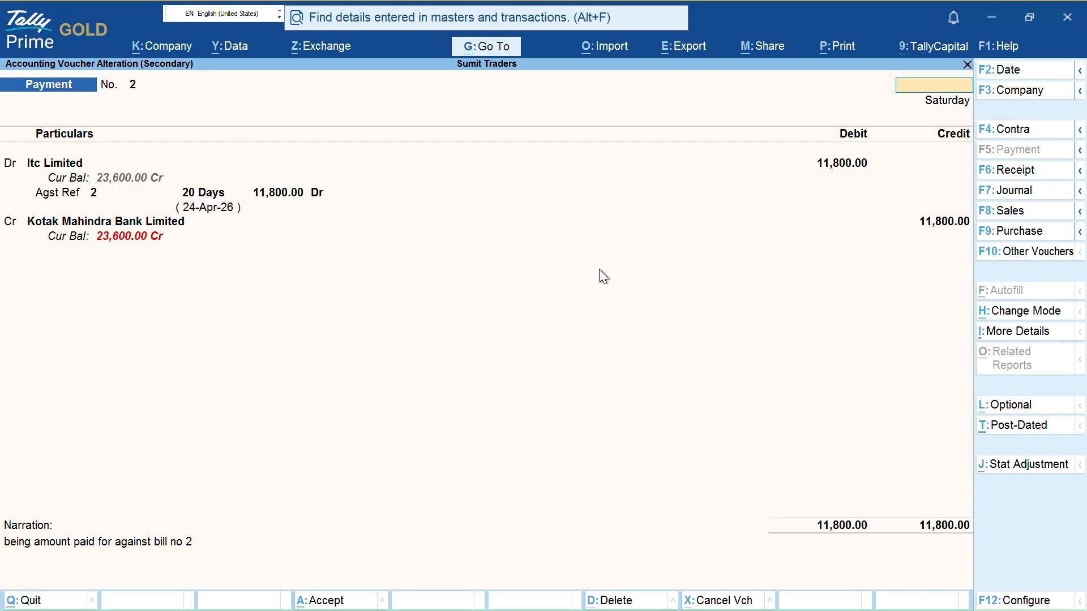
key("Escape")
key("Return")
key("Escape")
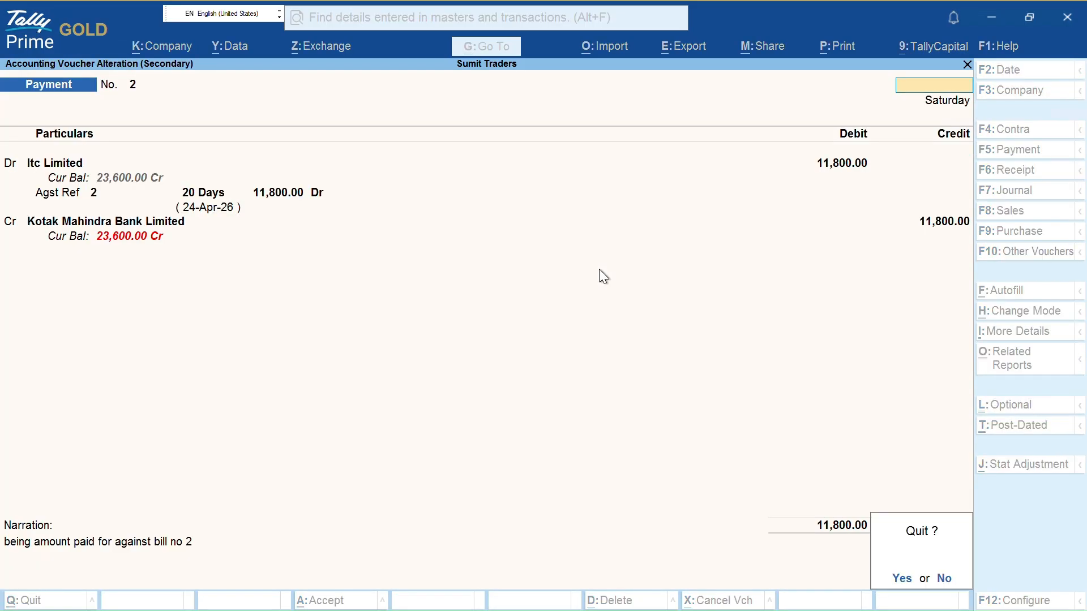
key("Return")
Cancel payment voucher No. 2 using Alt+X and confirm
key("Return")
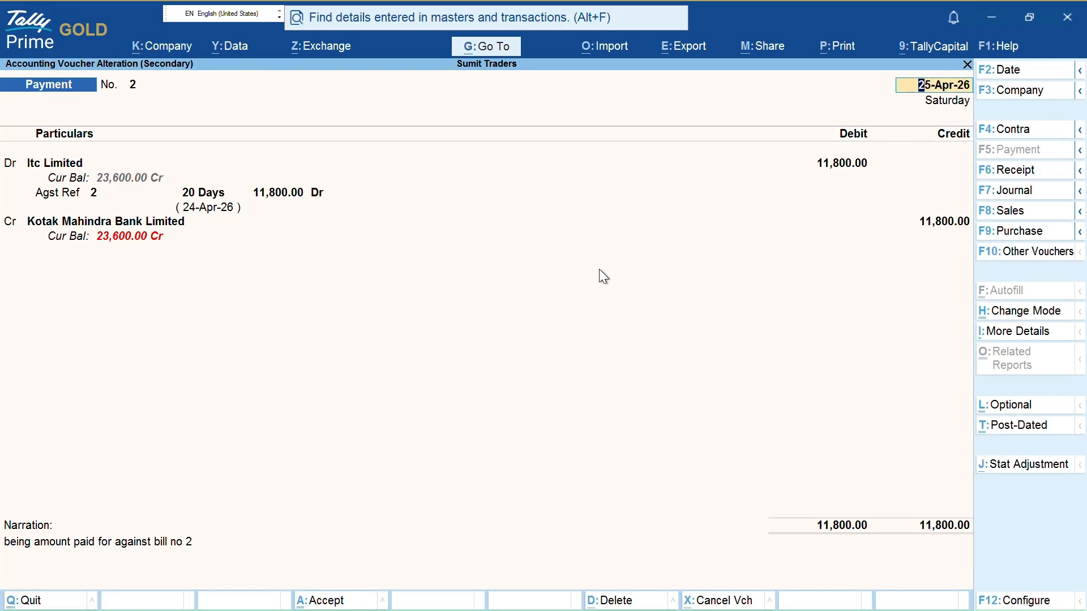
key("alt+d")
key("Return")
key("Escape")
key("Return")
key("Return")
key("ctrl")
key("alt+x")
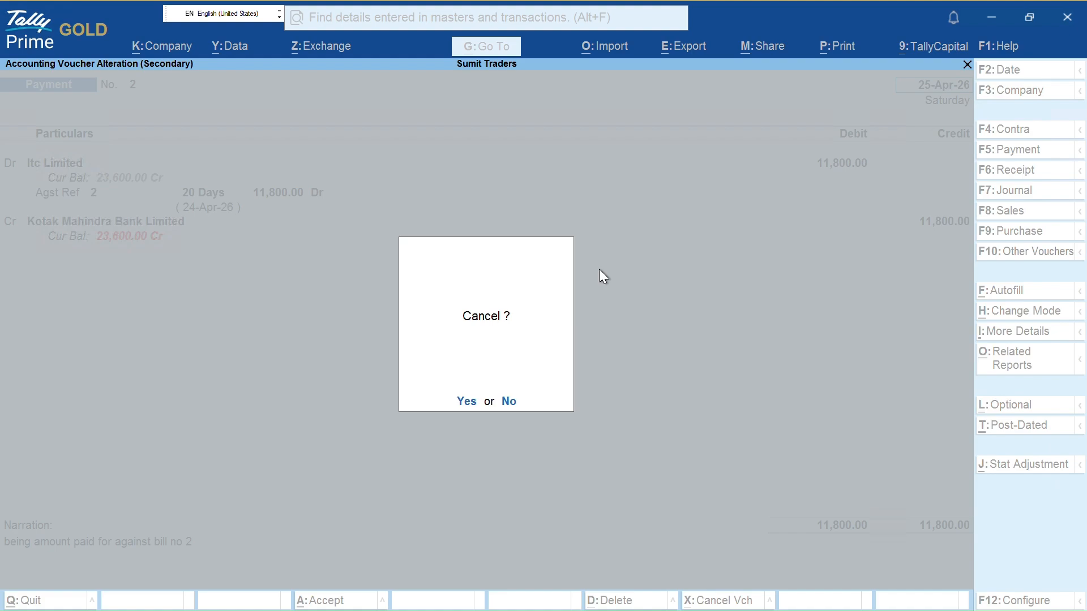
key("Return")
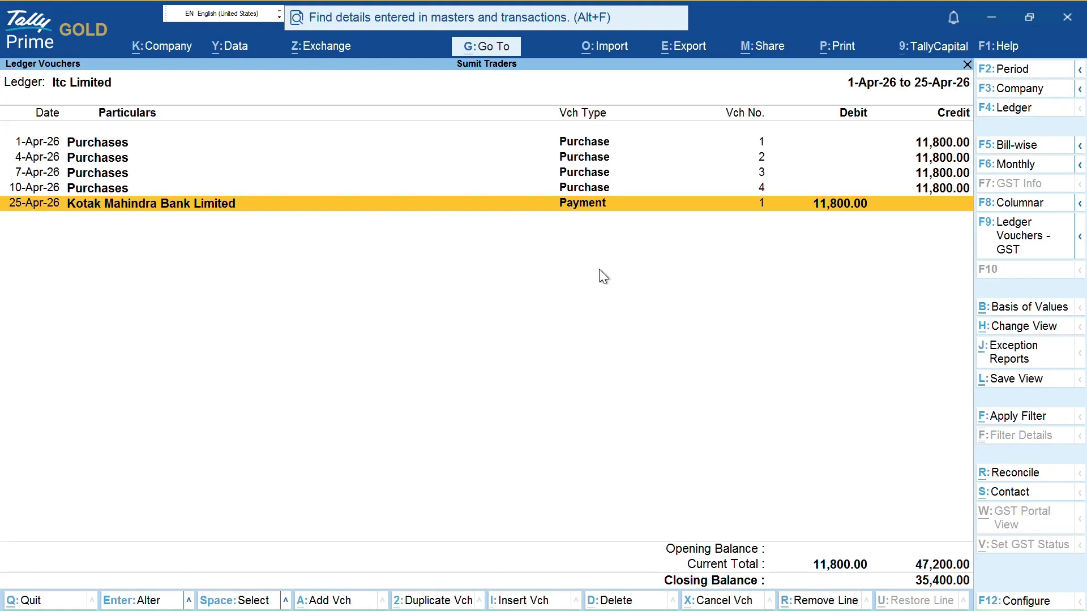
Check Itc Limited's pending bills after the cancellation, then leave the ledger report
key("Up")
key("Down")
key("F5")
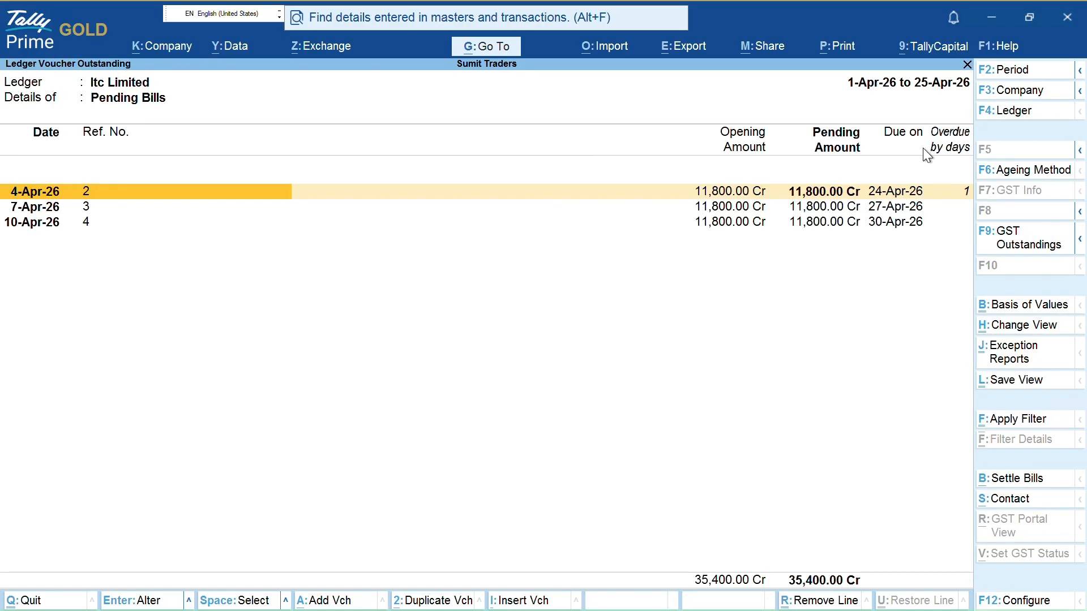
key("Escape")
key("Escape")
key("Escape")
key("Escape")
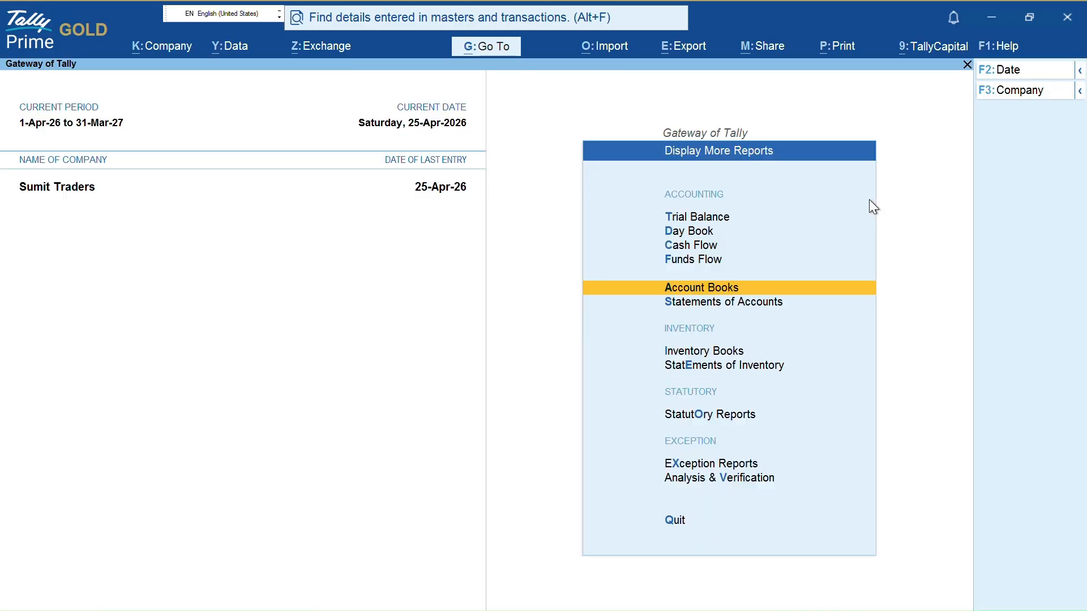
Open Banking > Cheque Printing and pick Kotak Mahindra Bank Limited from the bank list
key("Escape")
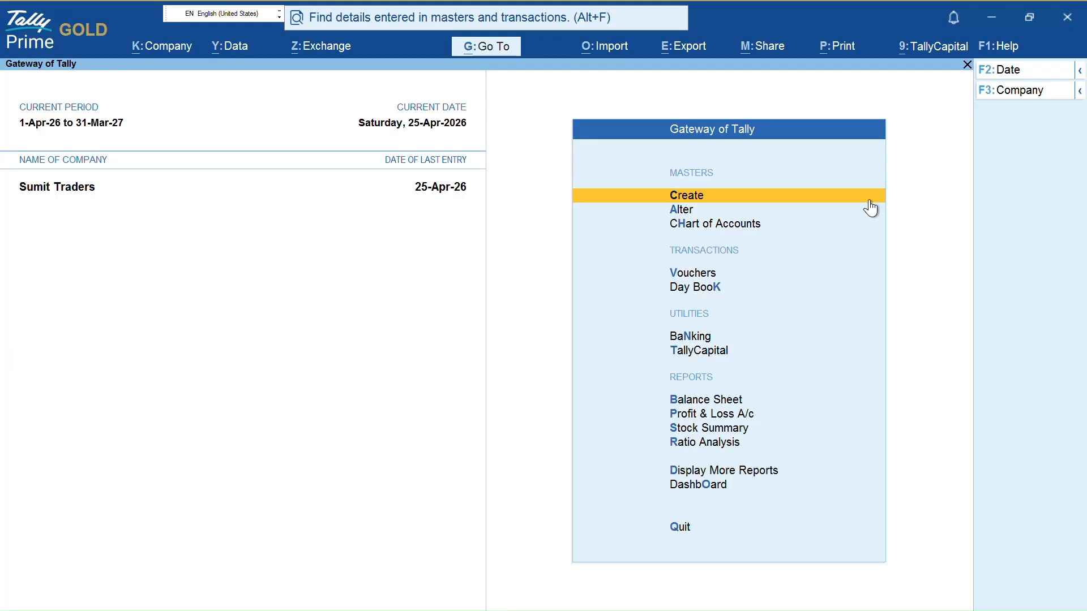
key("ctrl")
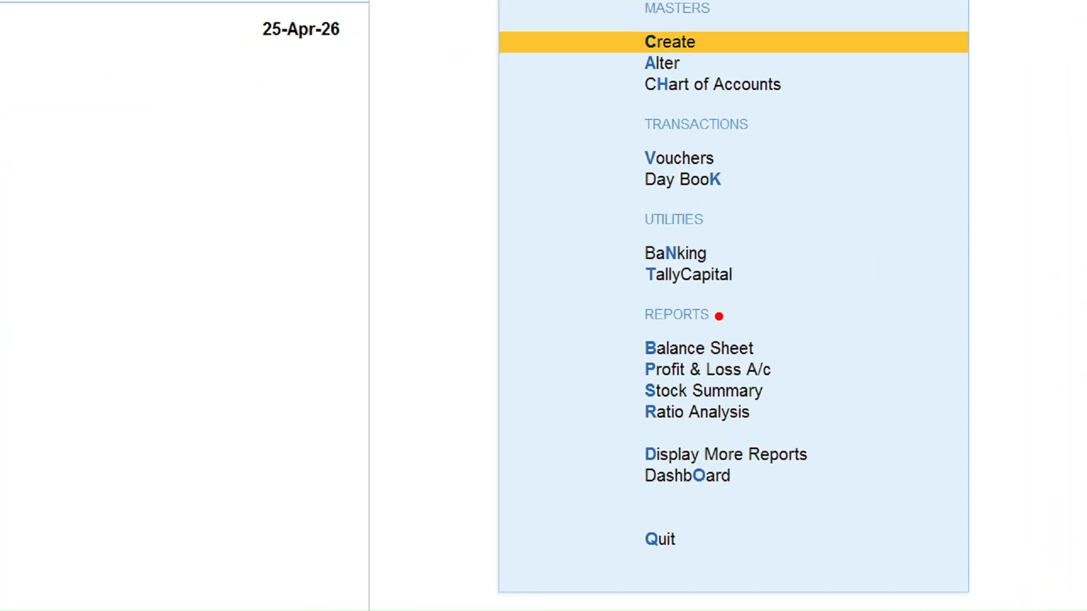
left_click_drag(728, 335, 780, 336)
key("n")
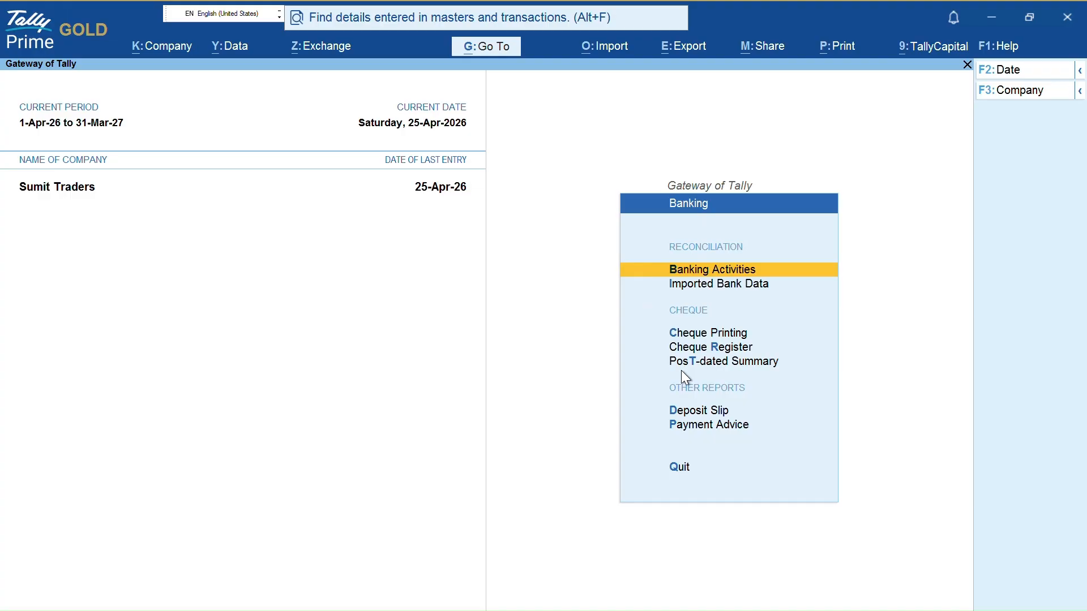
key("Down")
key("Down")
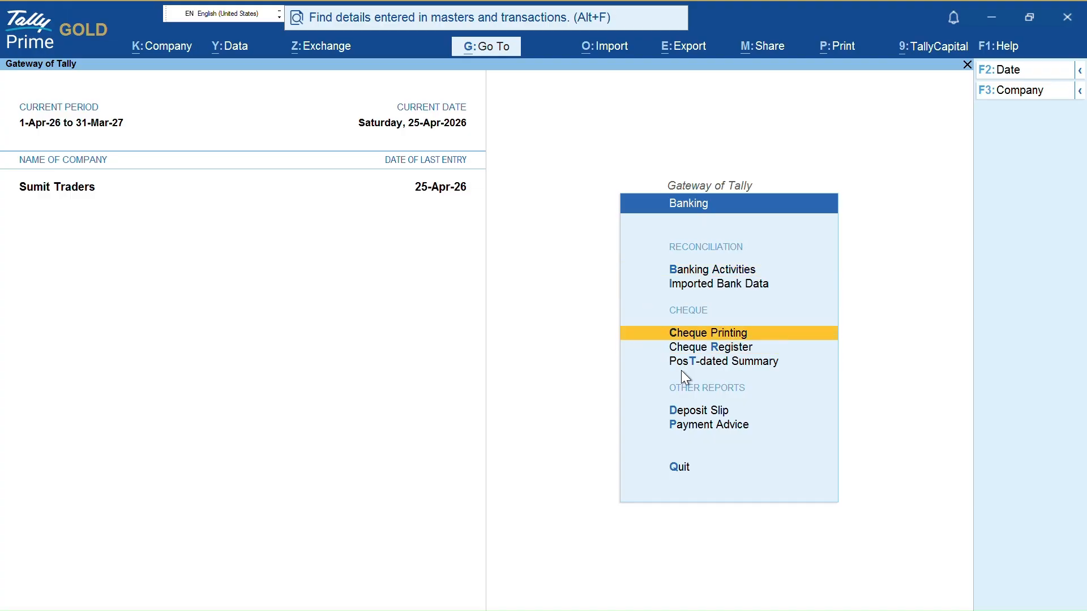
key("Return")
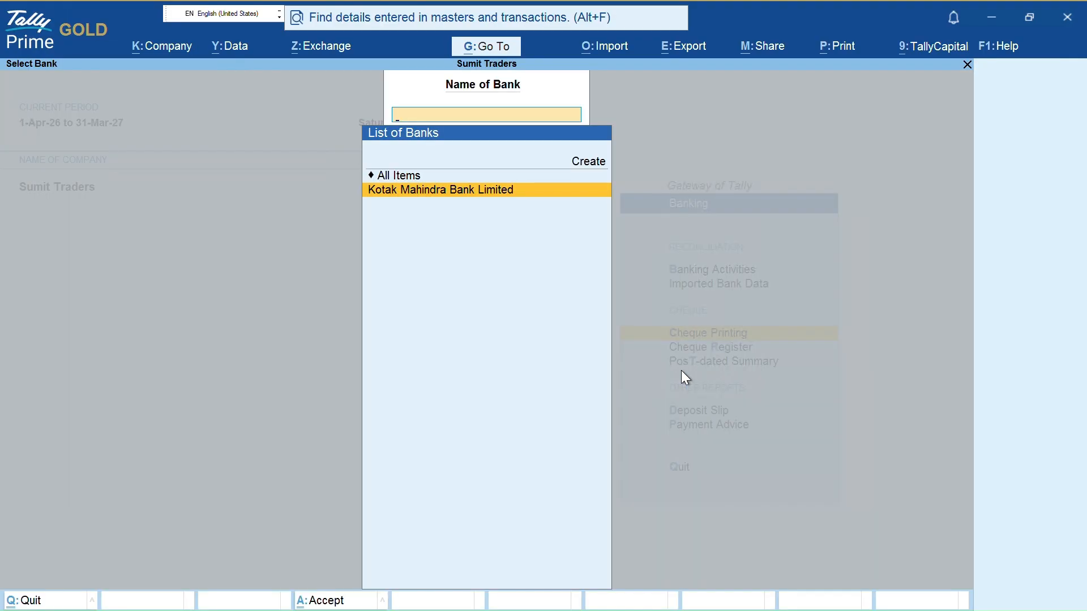
key("Return")
key("Escape")
Open the bank-wise Cheque Register and expand Kotak's cheque ranges K-1 and K-2
key("BackSpace")
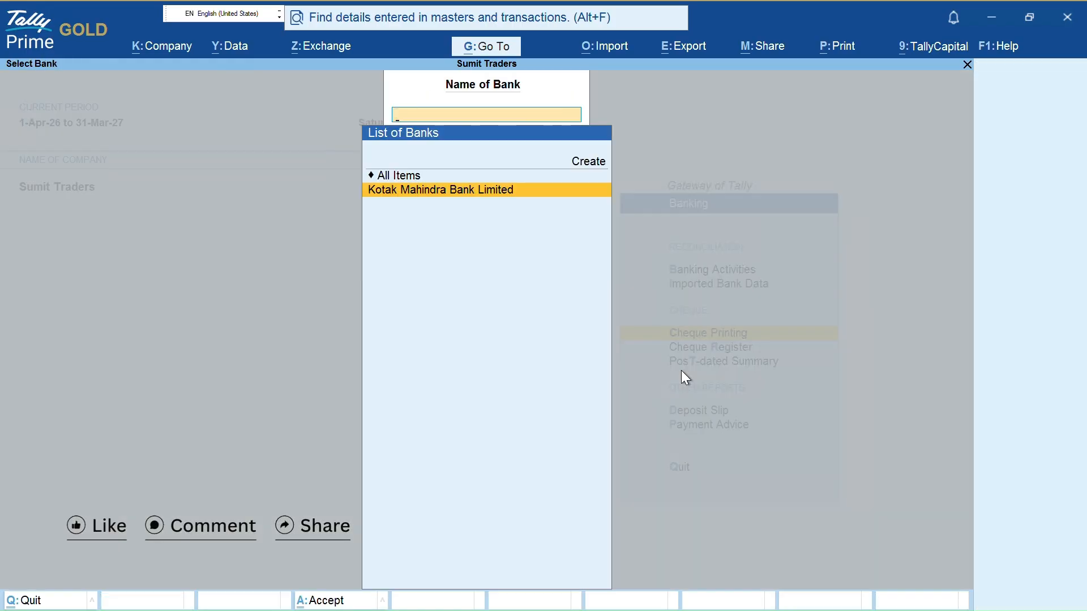
key("Escape")
key("Down")
key("Return")
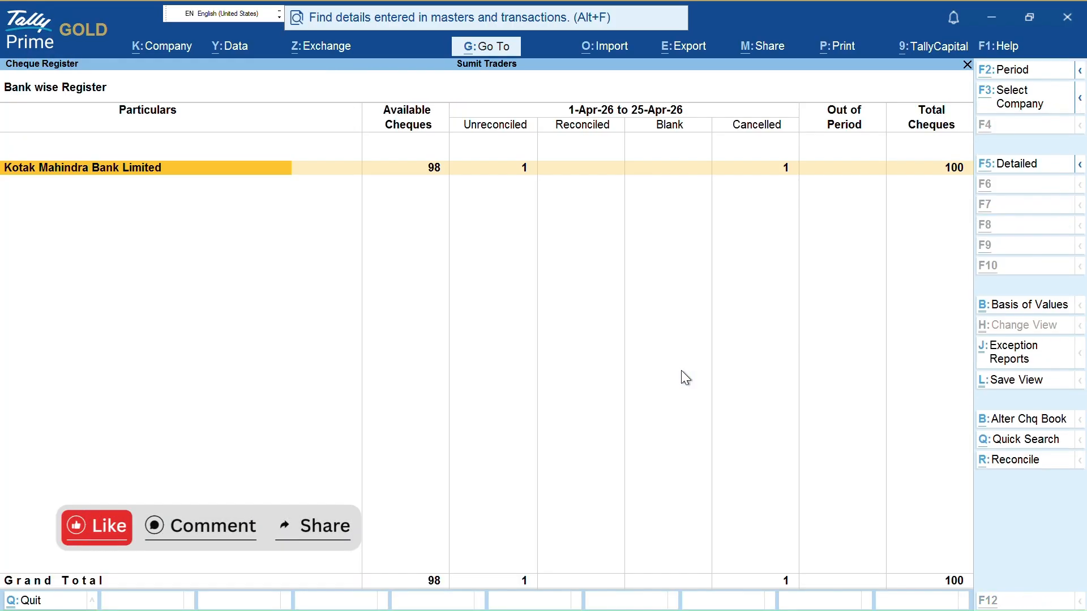
key("alt+F5")
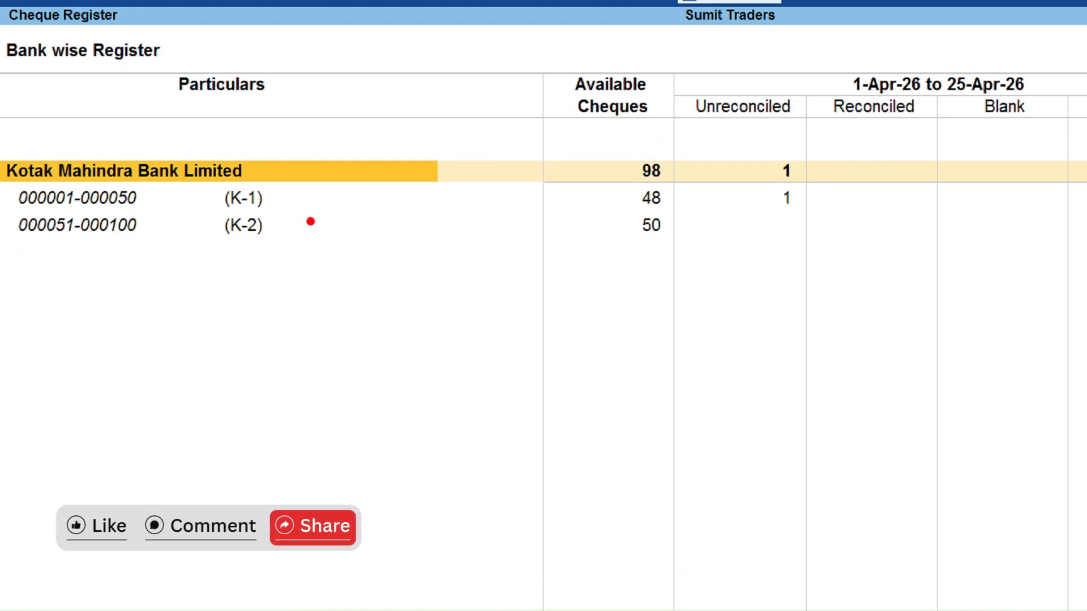
mouse_move(270, 199)
left_mouse_down()
mouse_move(356, 192)
mouse_move(348, 184)
mouse_move(353, 208)
left_mouse_up()
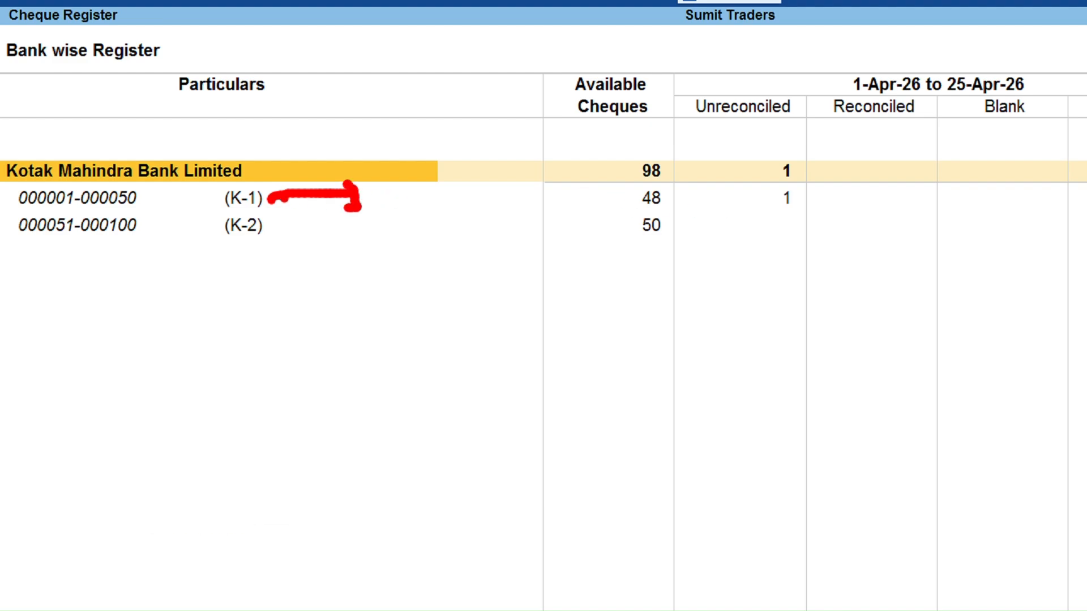
mouse_move(636, 187)
left_mouse_down()
mouse_move(625, 207)
mouse_move(670, 210)
mouse_move(661, 182)
mouse_move(671, 188)
left_mouse_up()
left_click_drag(756, 205, 816, 210)
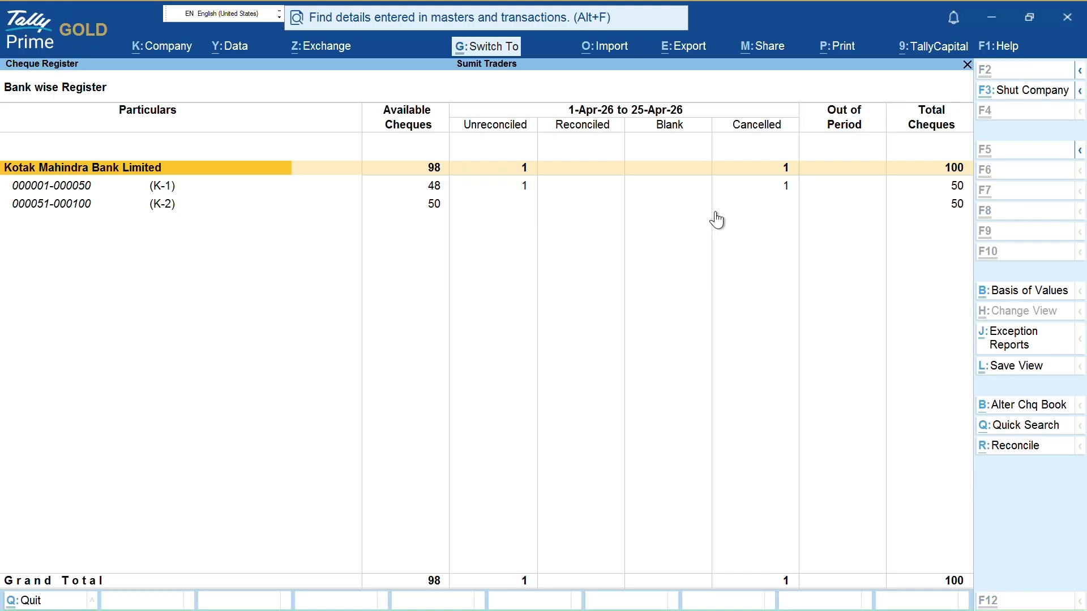
mouse_move(707, 131)
left_mouse_down()
mouse_move(760, 141)
mouse_move(801, 103)
mouse_move(802, 82)
left_mouse_up()
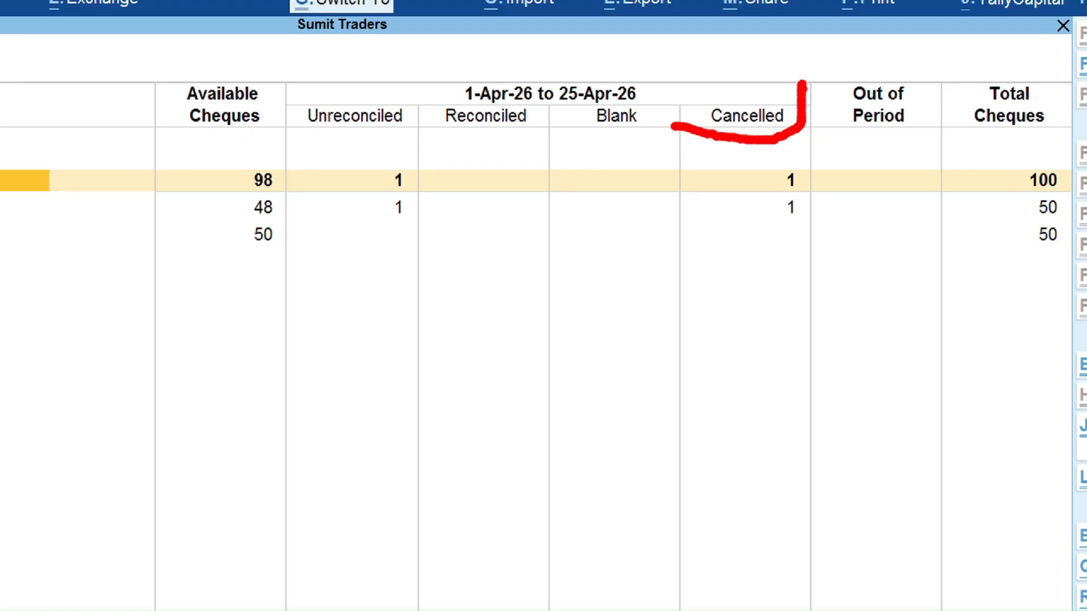
left_click_drag(588, 101, 586, 137)
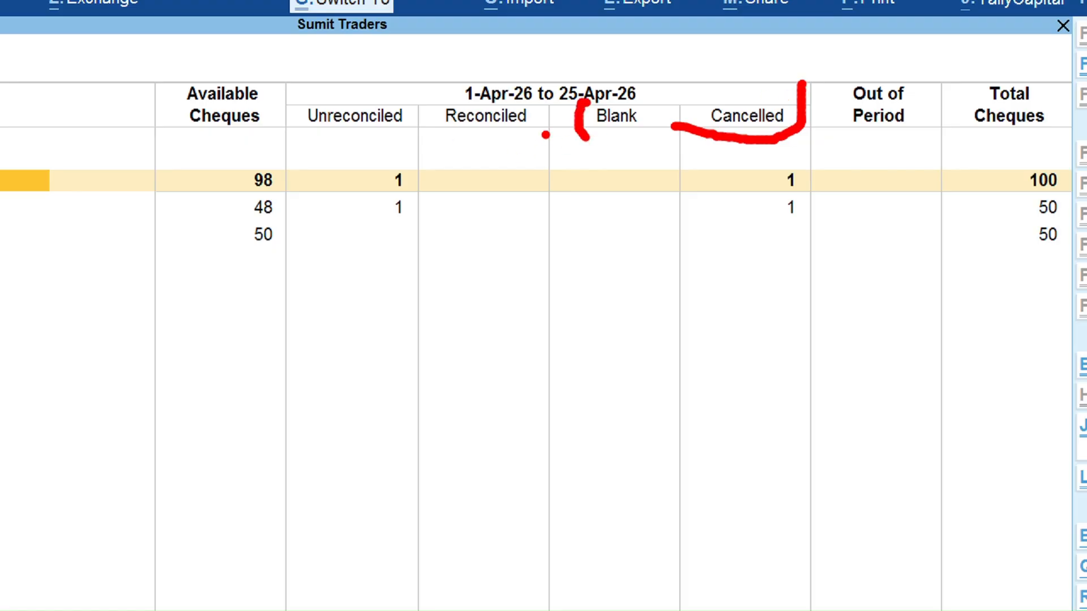
left_click_drag(429, 100, 502, 152)
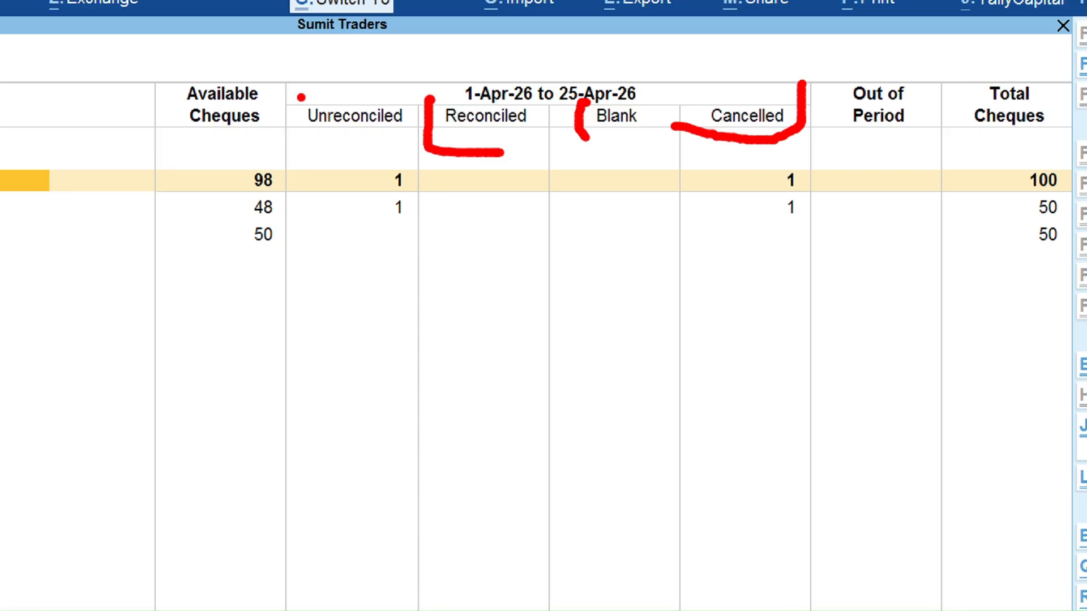
mouse_move(303, 92)
left_mouse_down()
mouse_move(300, 138)
mouse_move(423, 132)
left_mouse_up()
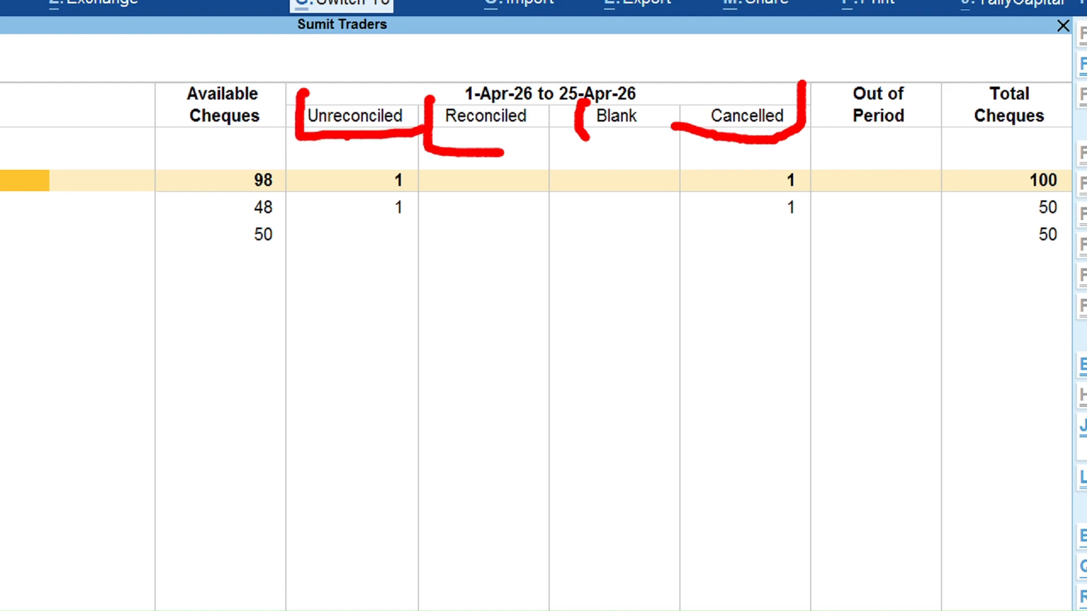
key("Escape")
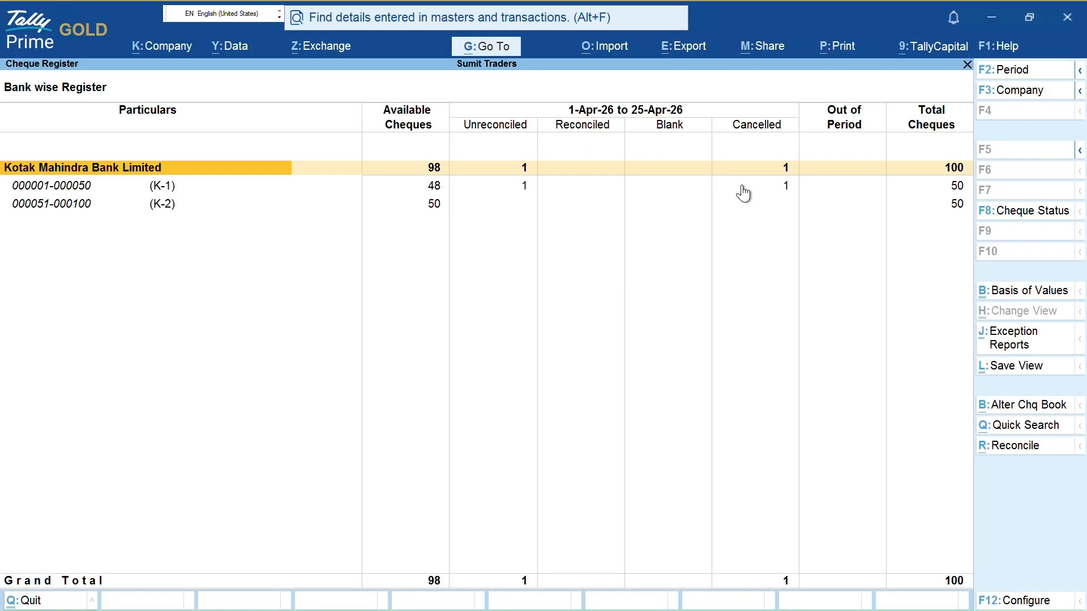
key("ctrl+1")
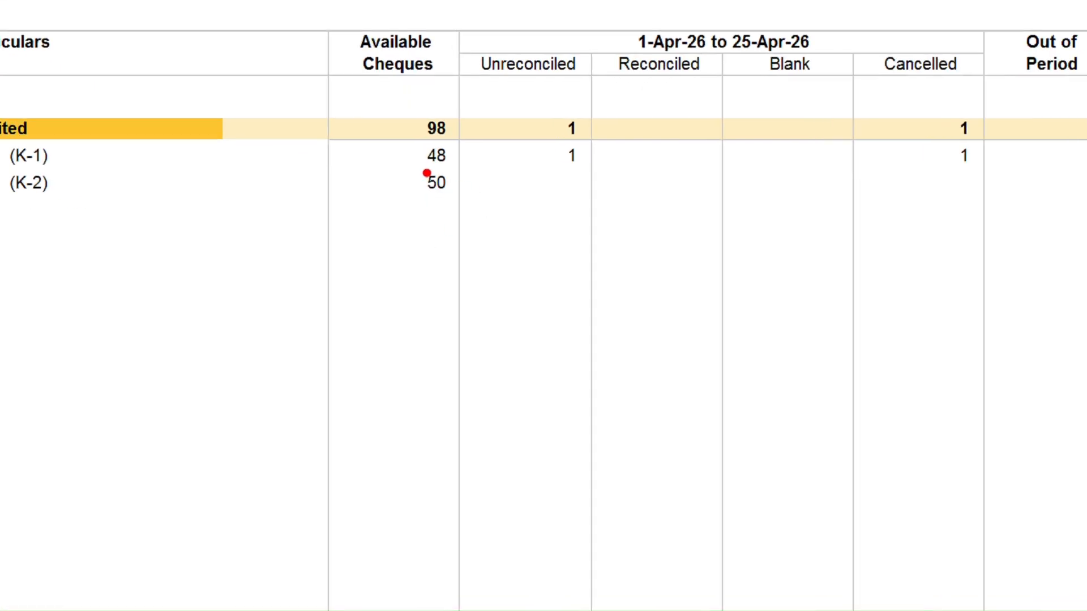
left_click_drag(424, 197, 440, 197)
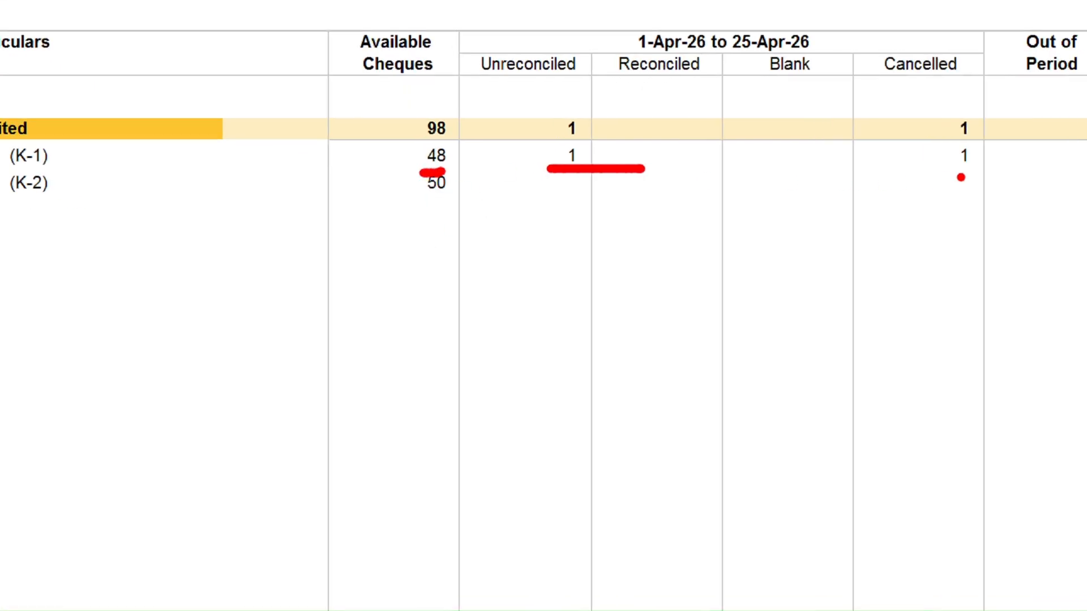
left_click_drag(948, 167, 999, 166)
key("Down")
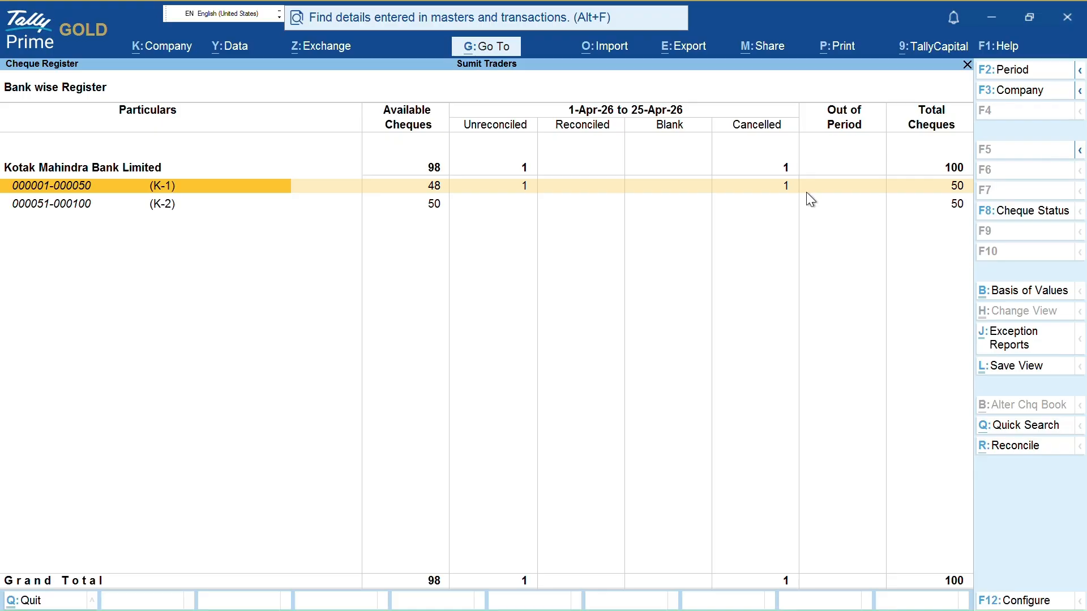
key("Return")
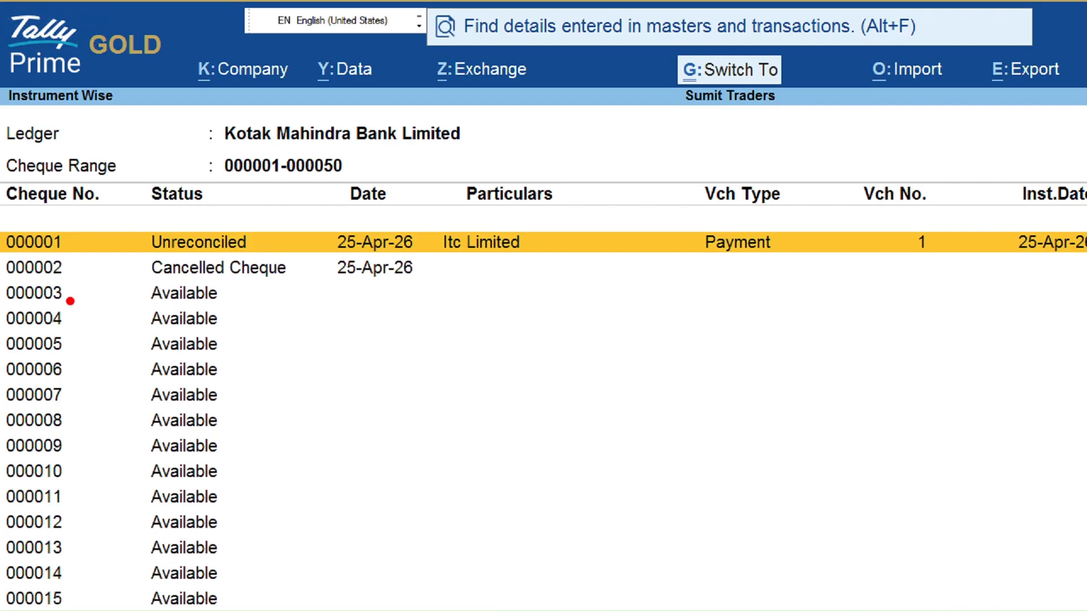
Review cheque 000001 paid to Itc Limited and 000002 cancelled, then close the register
left_click_drag(63, 245, 121, 231)
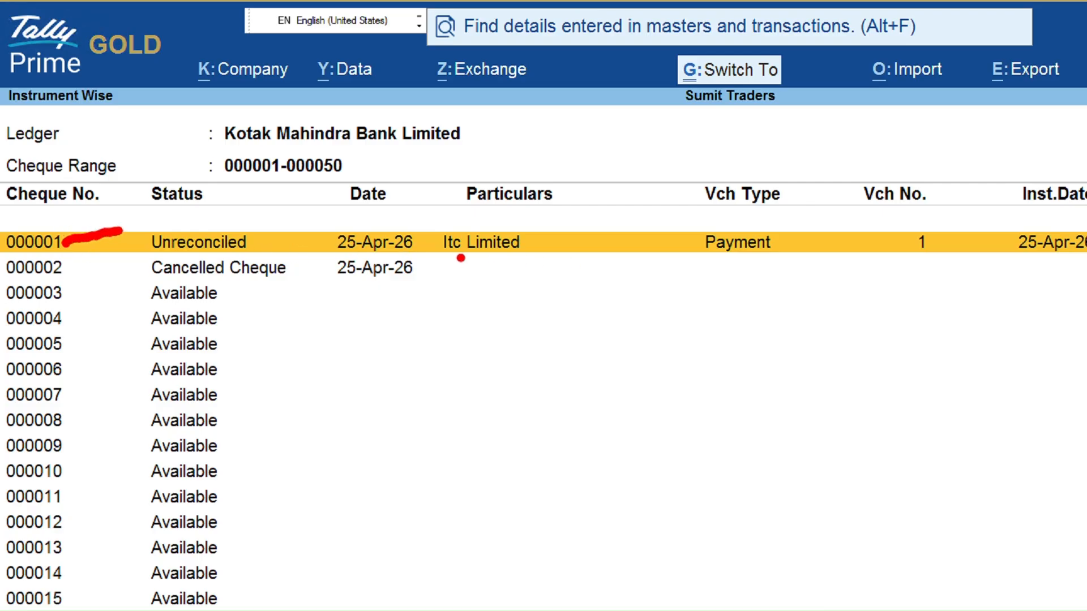
left_click_drag(461, 258, 545, 264)
left_click_drag(668, 244, 765, 262)
left_click_drag(1044, 261, 1075, 255)
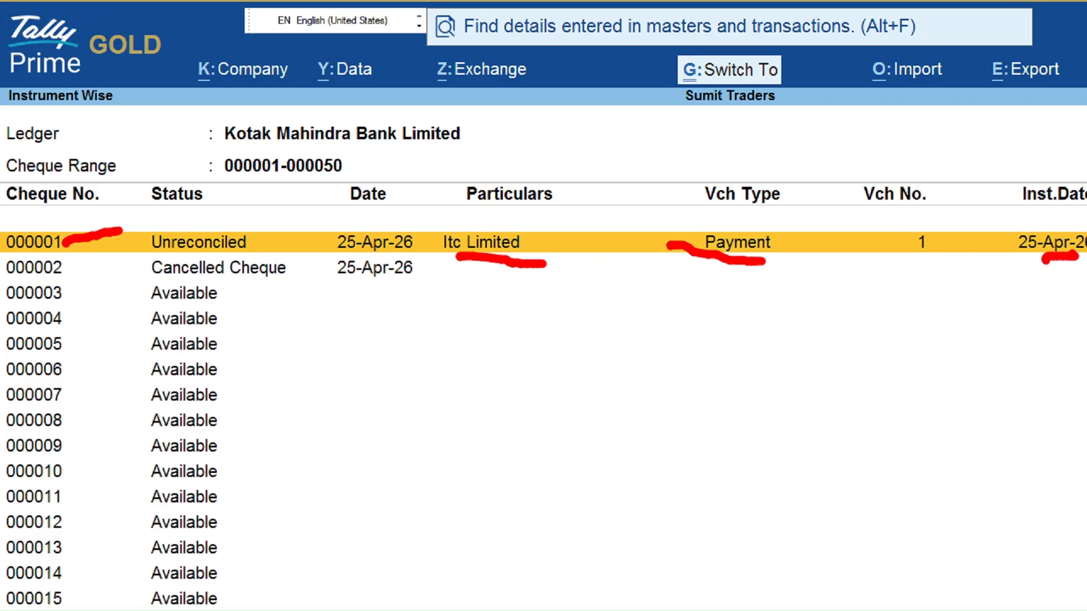
left_click_drag(74, 277, 111, 276)
left_click_drag(287, 272, 497, 292)
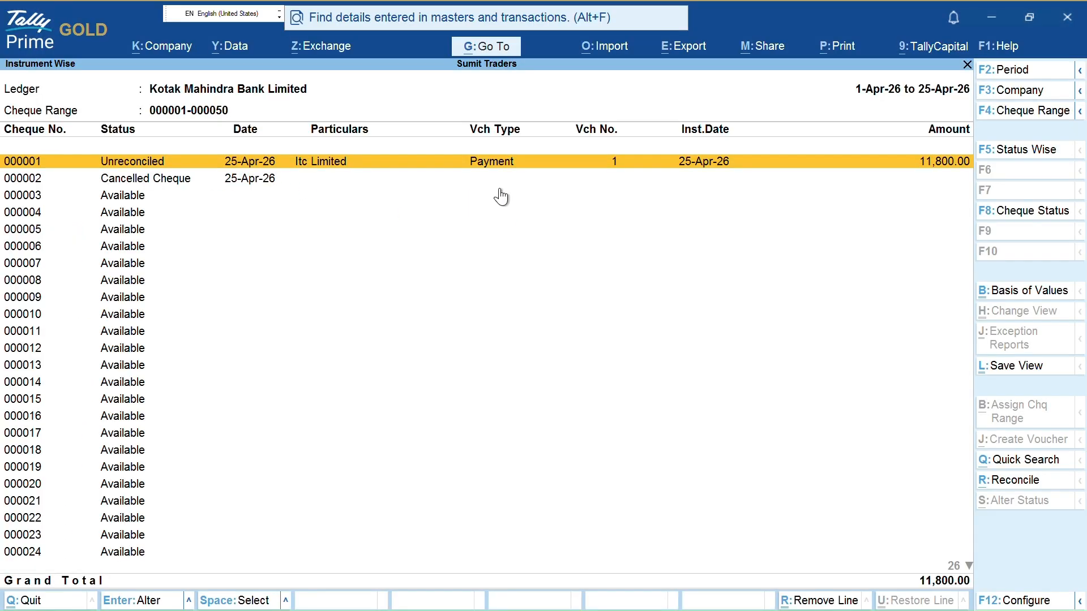
key("Escape")
key("Escape")
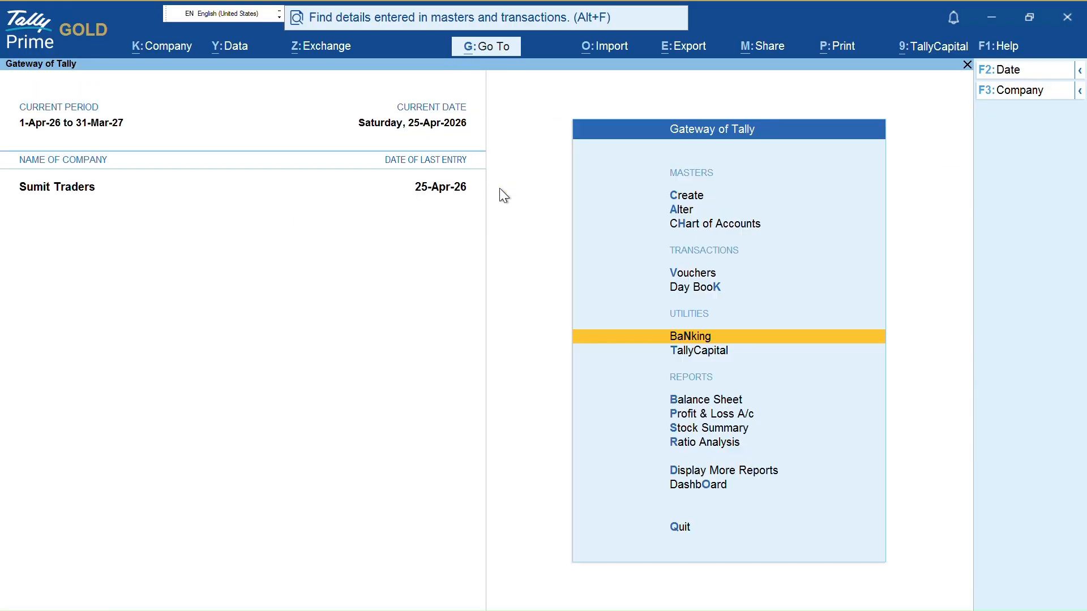
Open Itc Limited's ledger for 1-Apr-26 to 25-Apr-26 and show its pending bills 2, 3 and 4
key("Escape")
key("Escape")
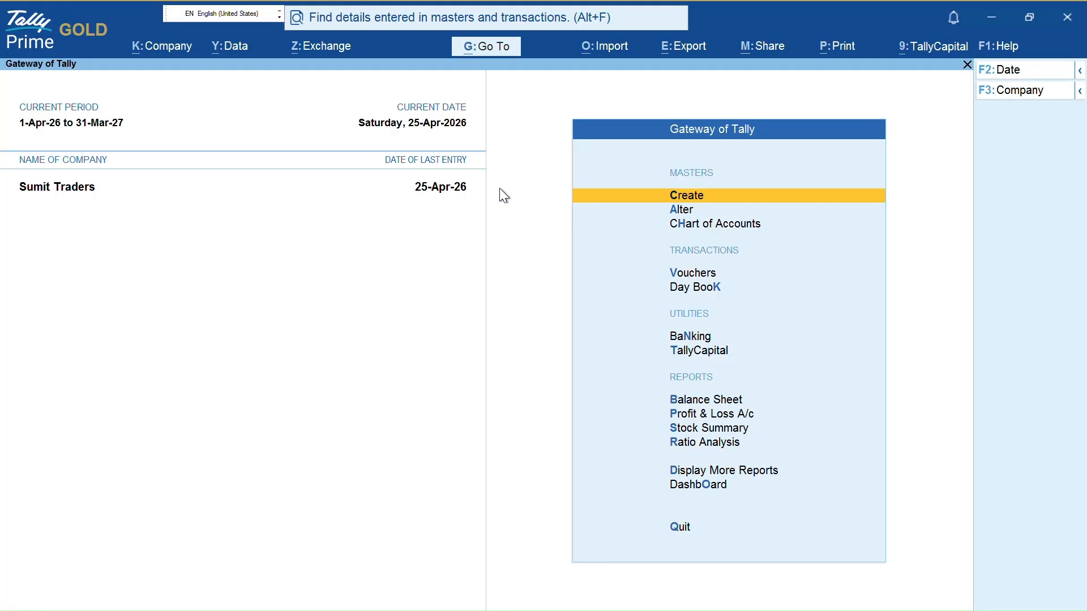
key("d")
key("a")
key("l")
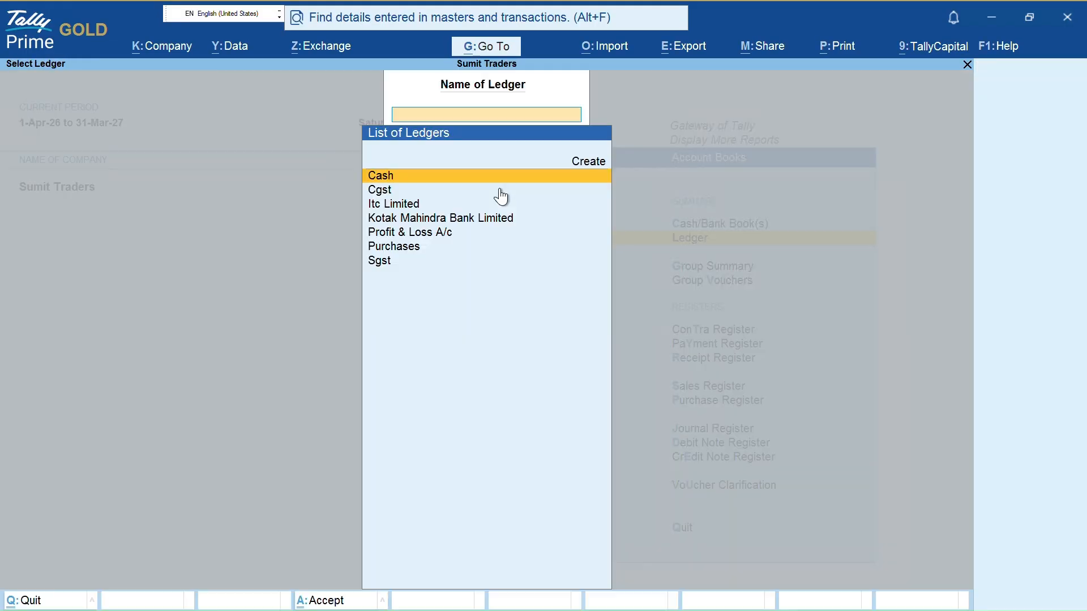
key("Down")
key("Down")
key("Return")
key("F2")
key("Return")
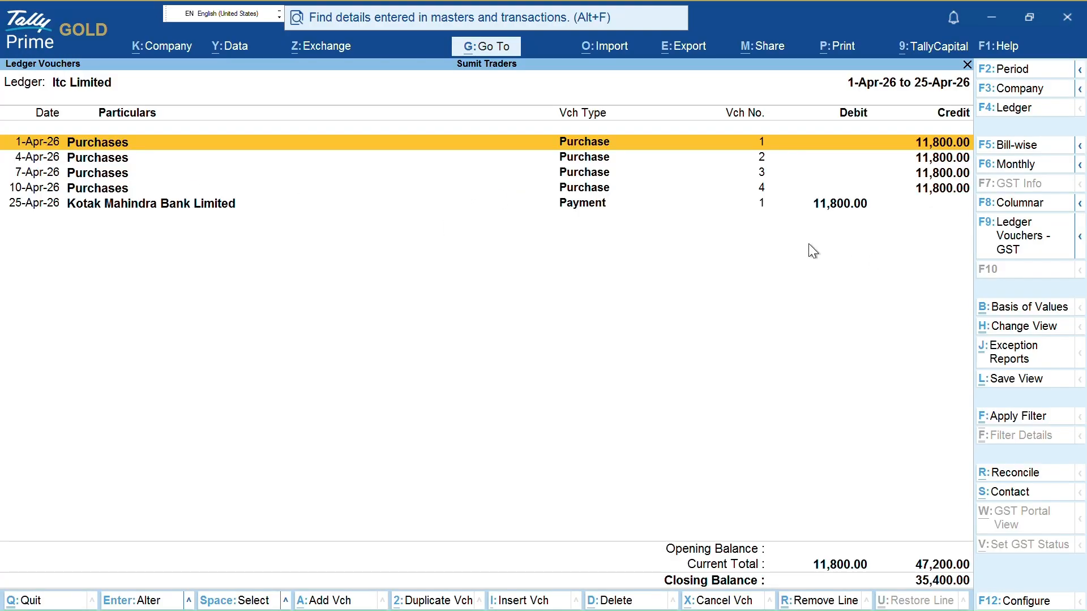
key("F5")
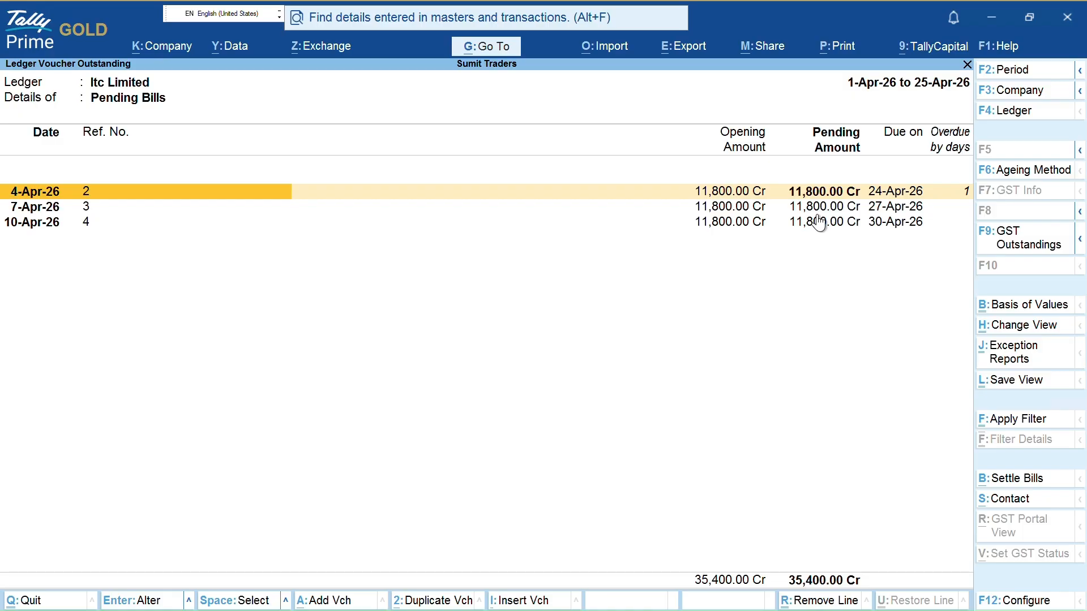
Mark the 4-Apr-26 and 7-Apr-26 bills and start Settle Bills
key("Down")
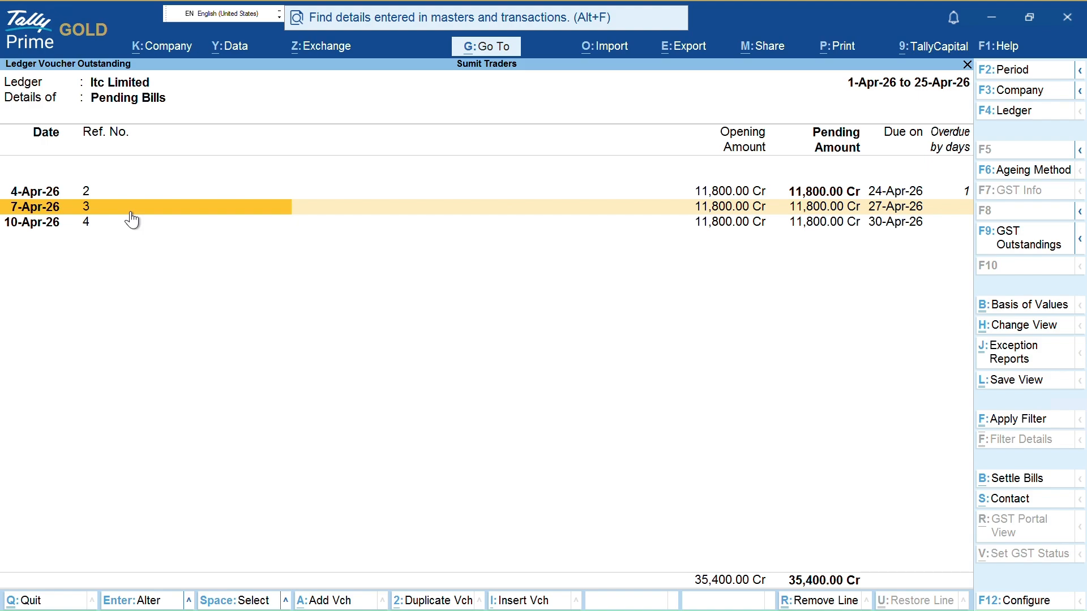
key("Up")
key("space")
key("space")
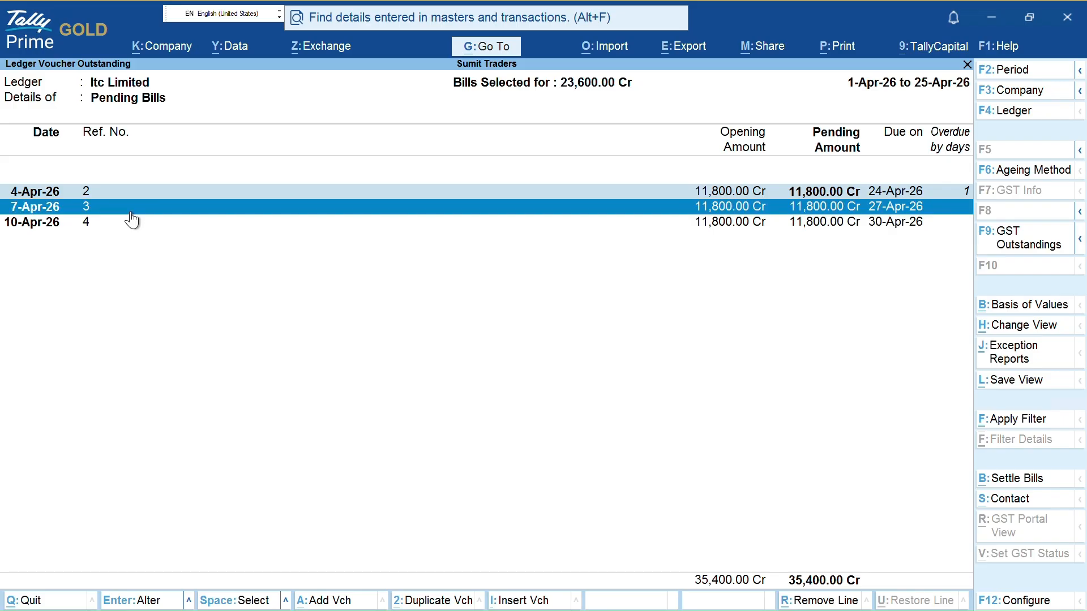
key("space")
key("Up")
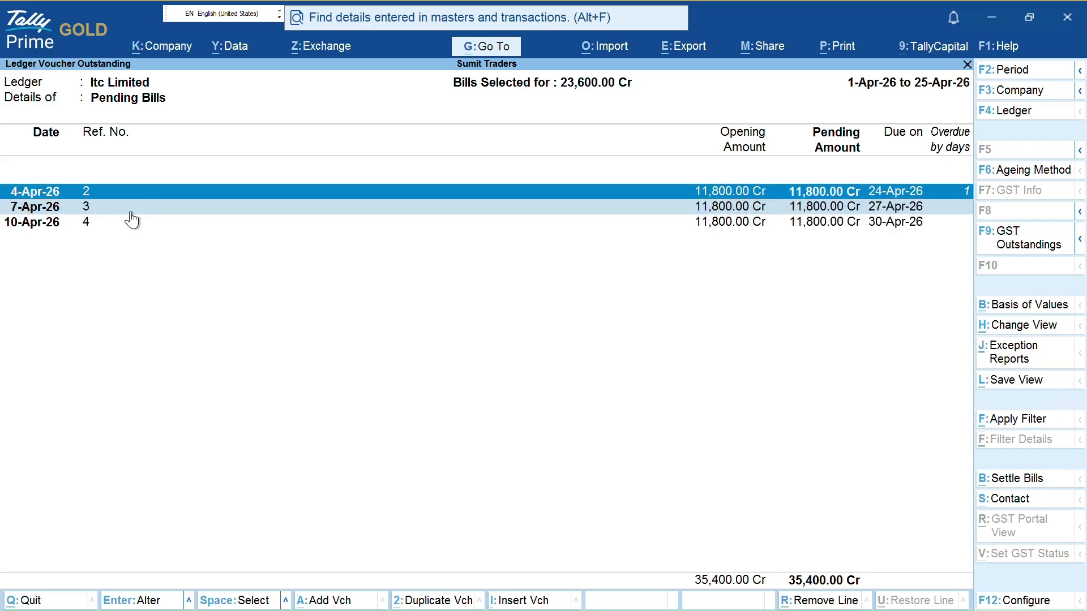
key("Down")
key("space")
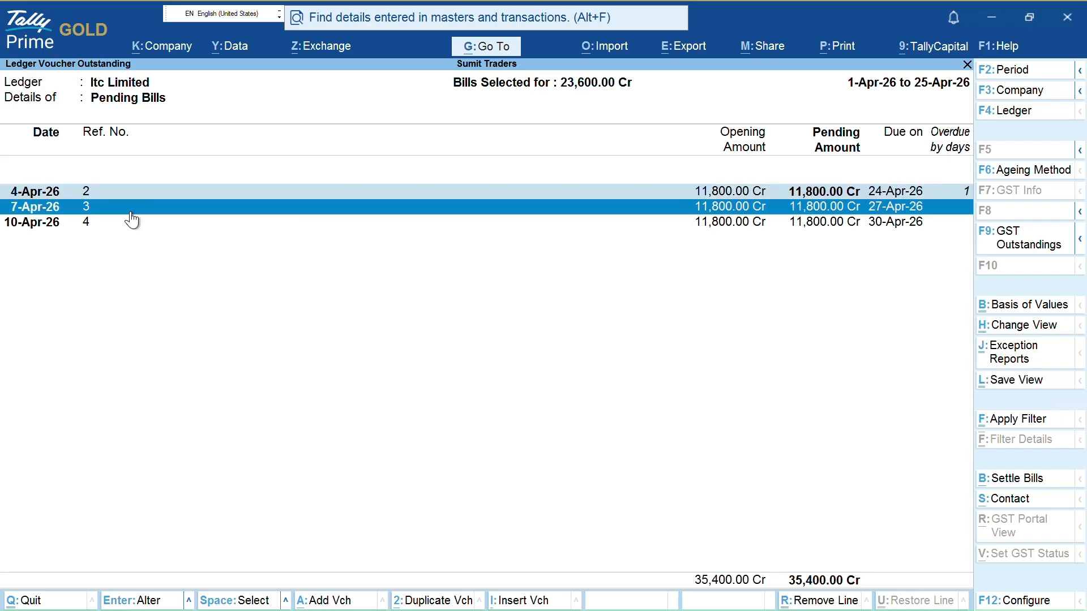
key("alt+b")
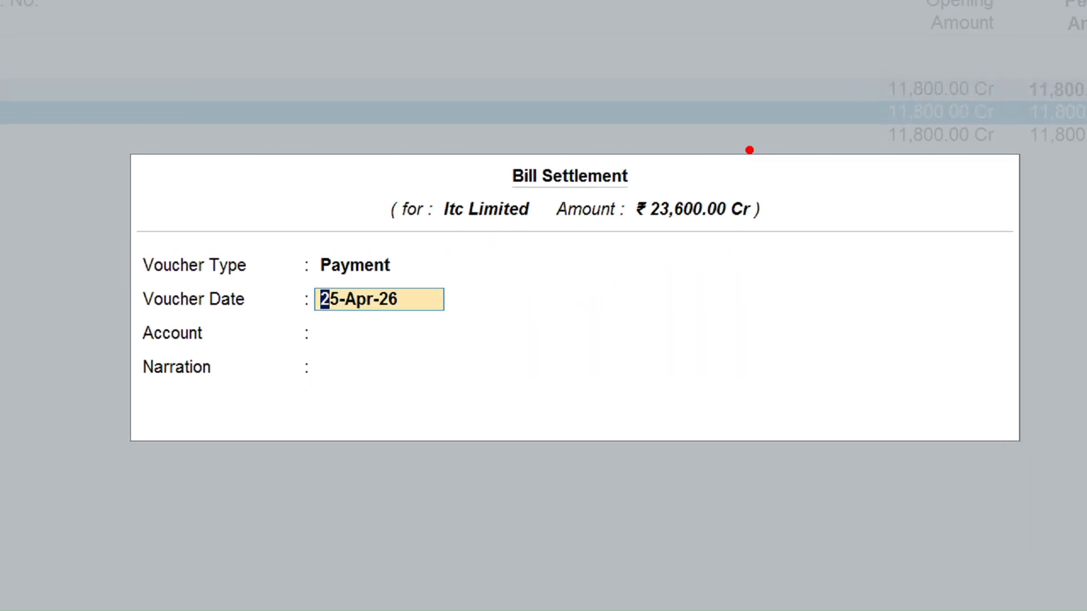
Close the Bill Settlement dialog without saving and exit to Gateway of Tally
left_click_drag(655, 180, 708, 162)
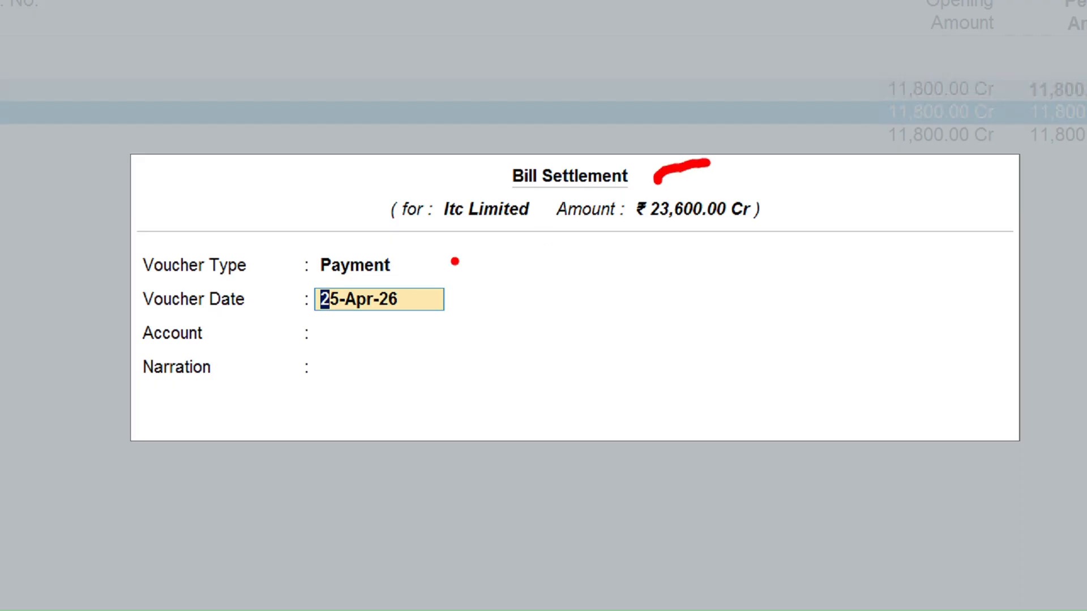
left_click_drag(422, 226, 537, 224)
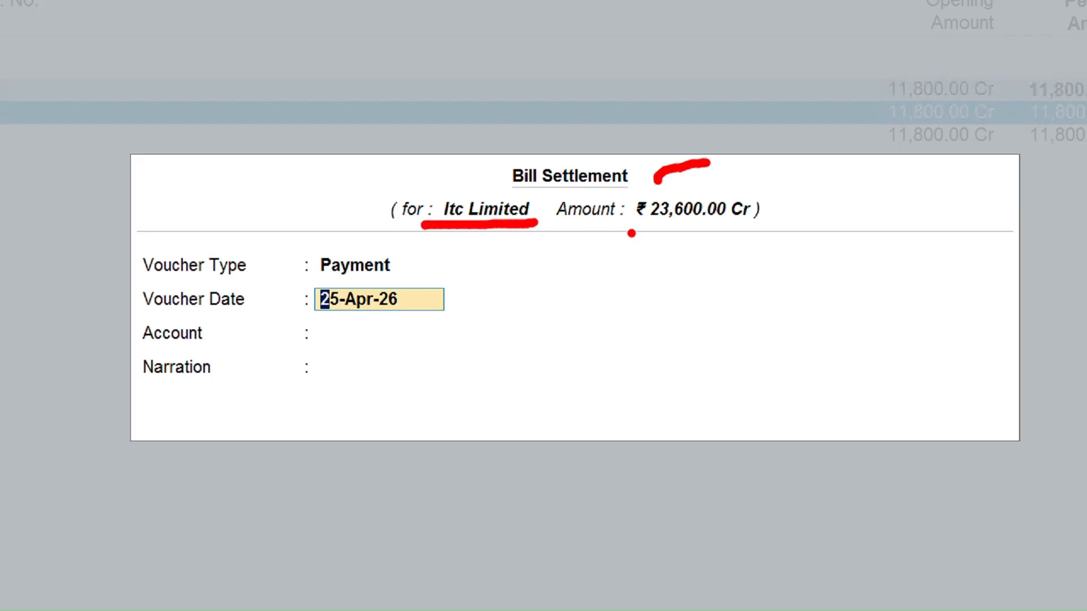
left_click_drag(650, 230, 758, 224)
left_click_drag(392, 272, 464, 254)
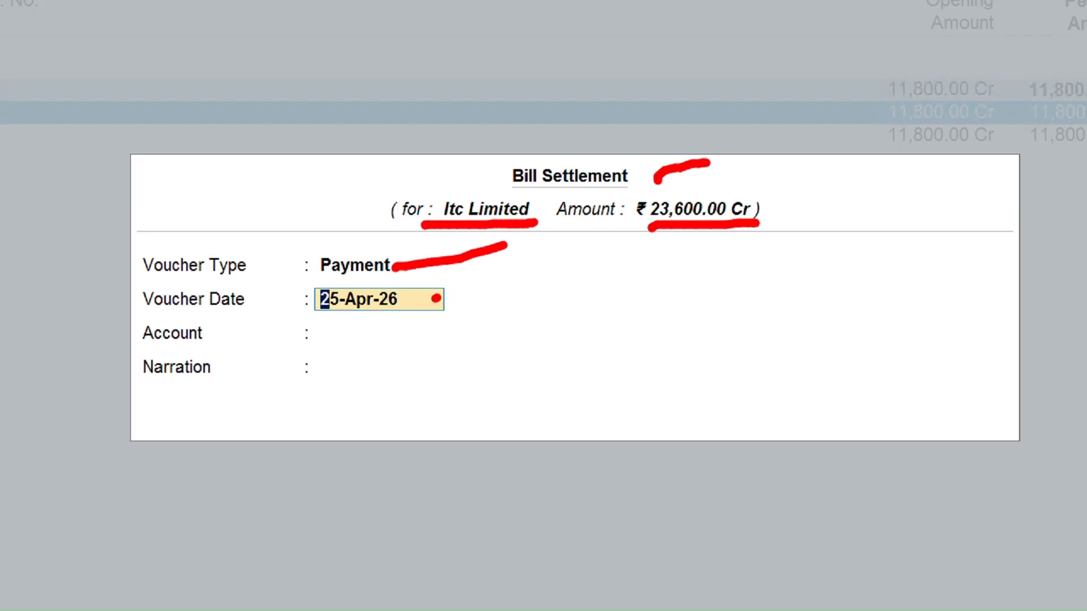
left_click_drag(437, 303, 480, 292)
left_click_drag(450, 340, 487, 330)
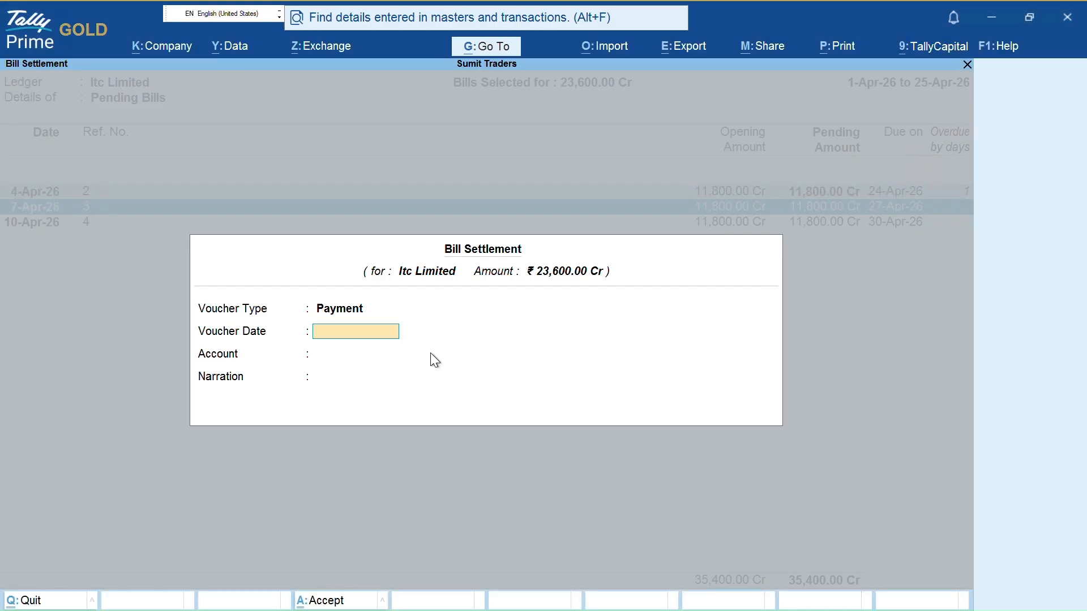
key("Escape")
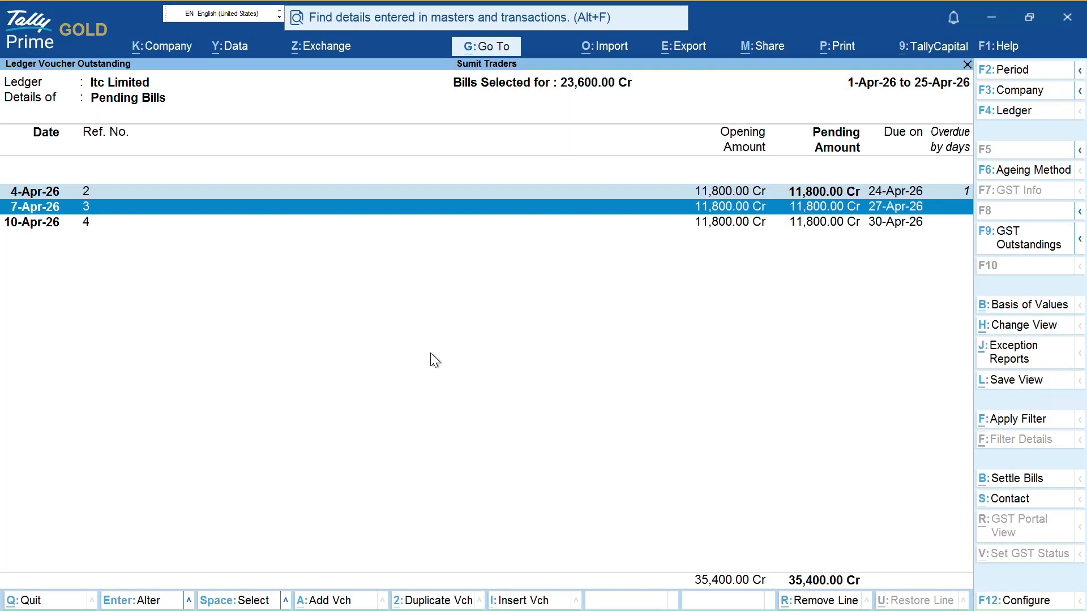
key("Escape")
key("Escape")
key("Escape")
key("Escape")
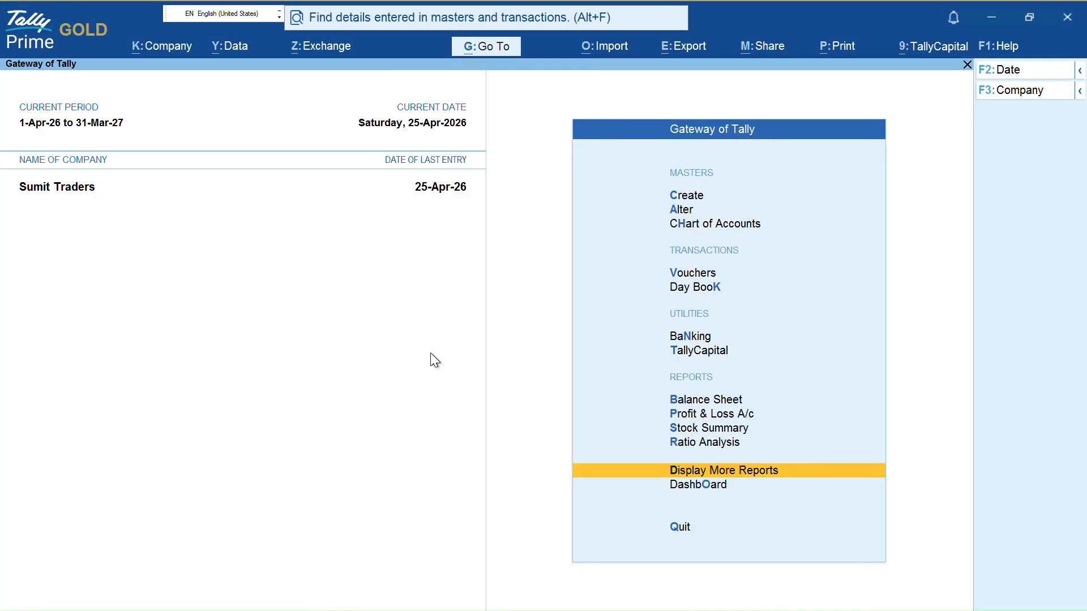
Start a payment voucher debiting Itc Limited 16,800 (calculated as 11800+5000)
key("v")
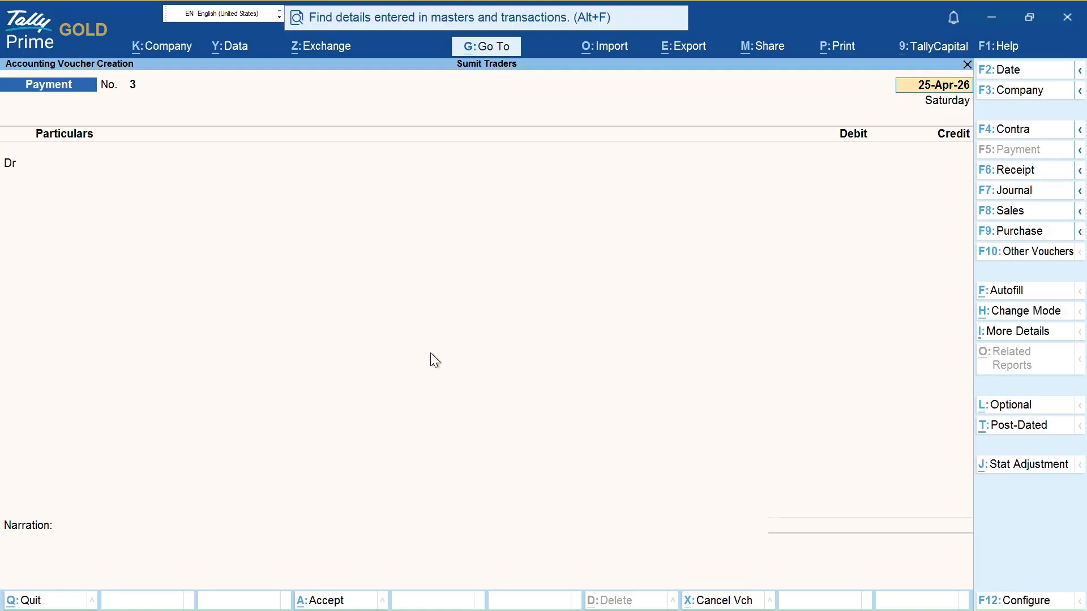
key("Return")
type("It")
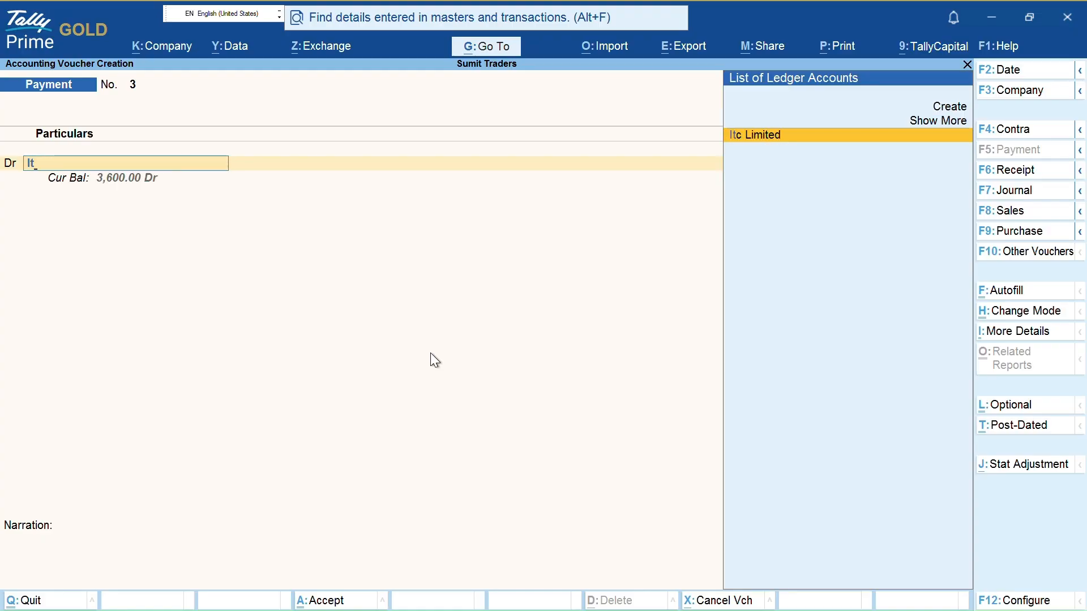
key("Return")
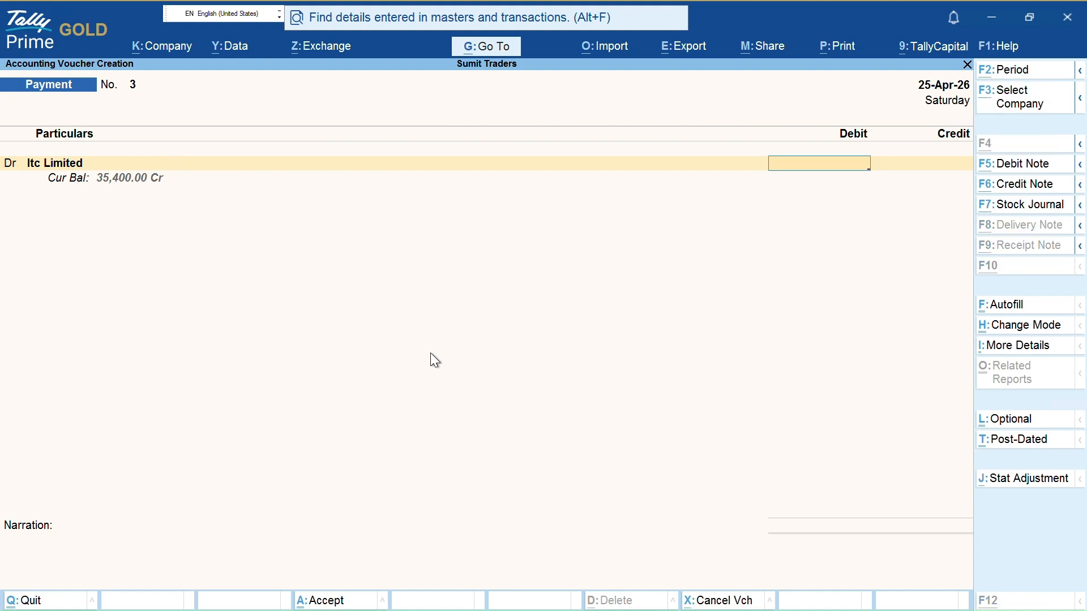
key("ctrl+n")
type("11800+5000")
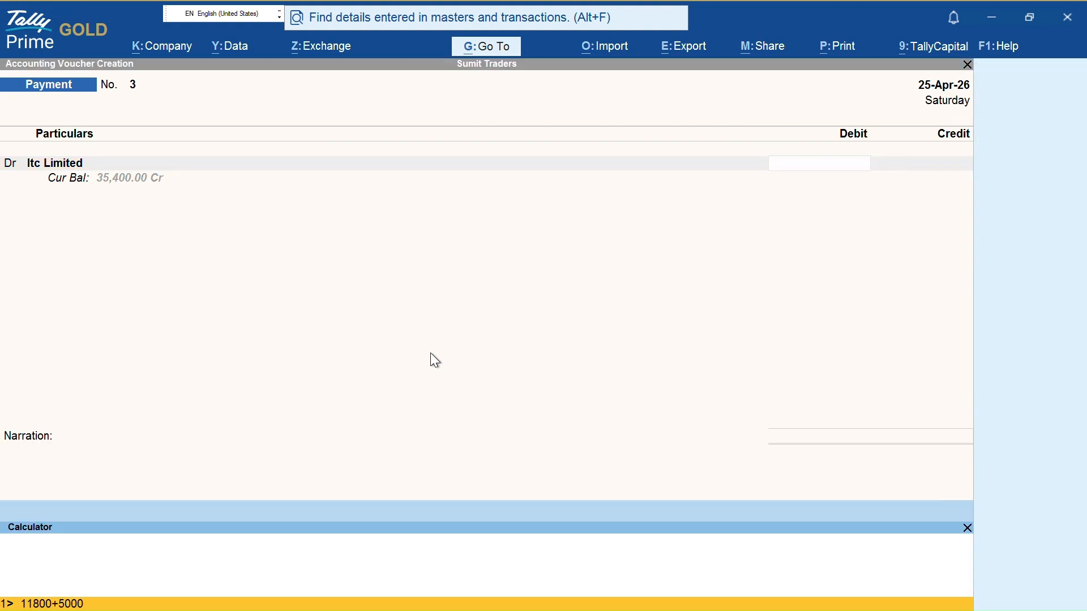
key("Return")
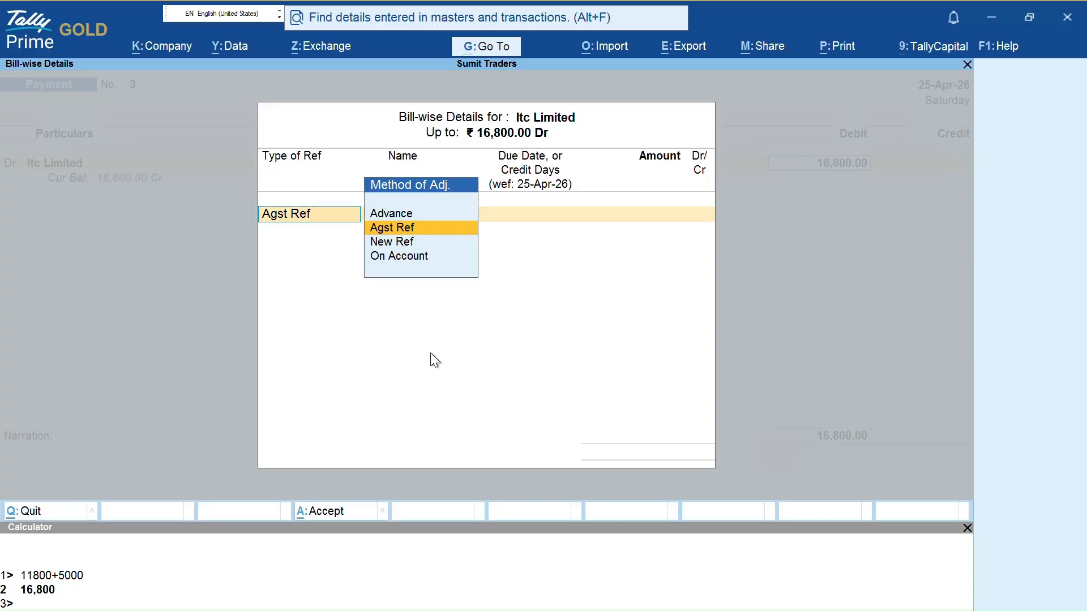
key("Return")
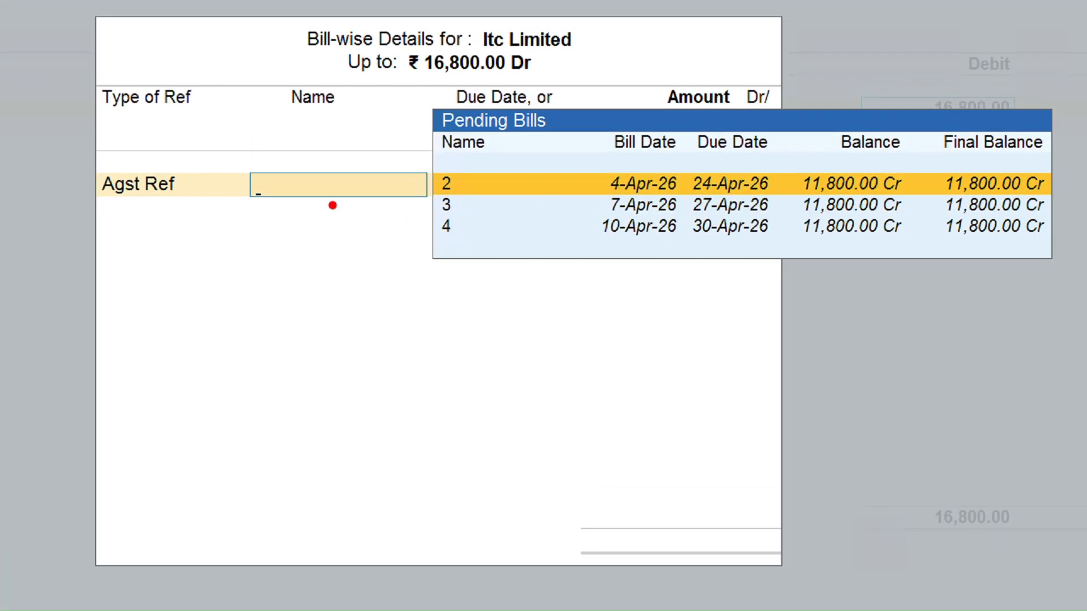
Allocate the 16,800 against Agst Ref bills 2 (11,800.00) and 3
left_click_drag(176, 185, 234, 185)
left_click_drag(502, 181, 564, 183)
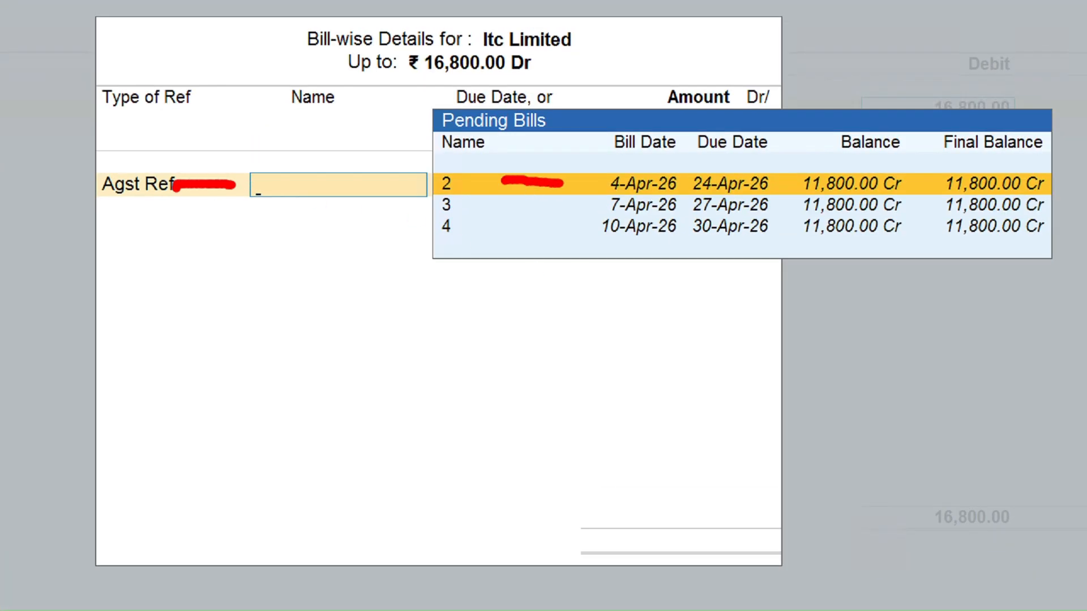
left_click_drag(908, 181, 928, 181)
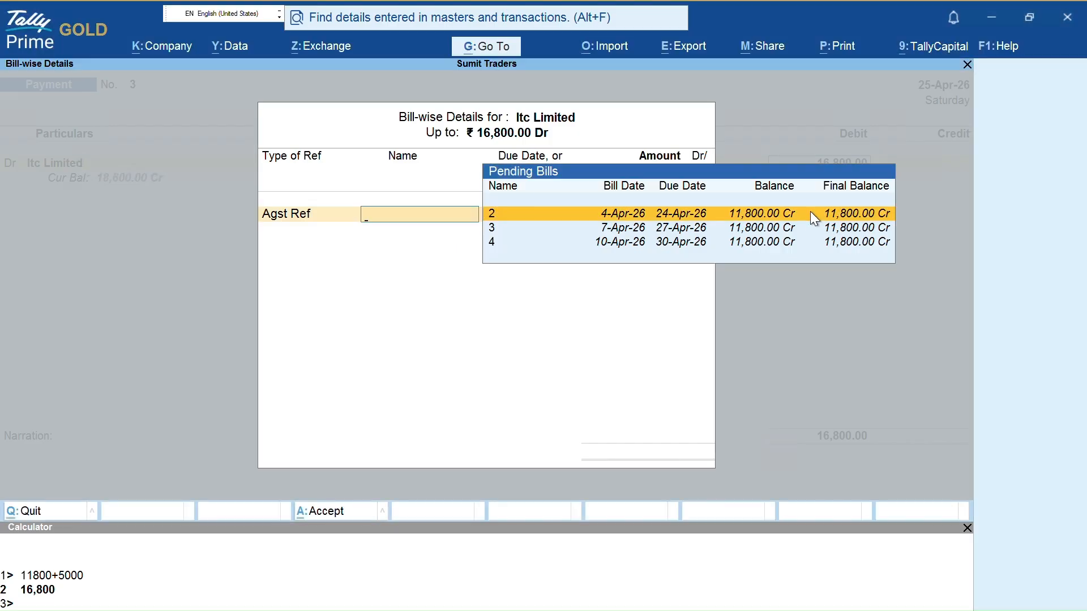
key("Return")
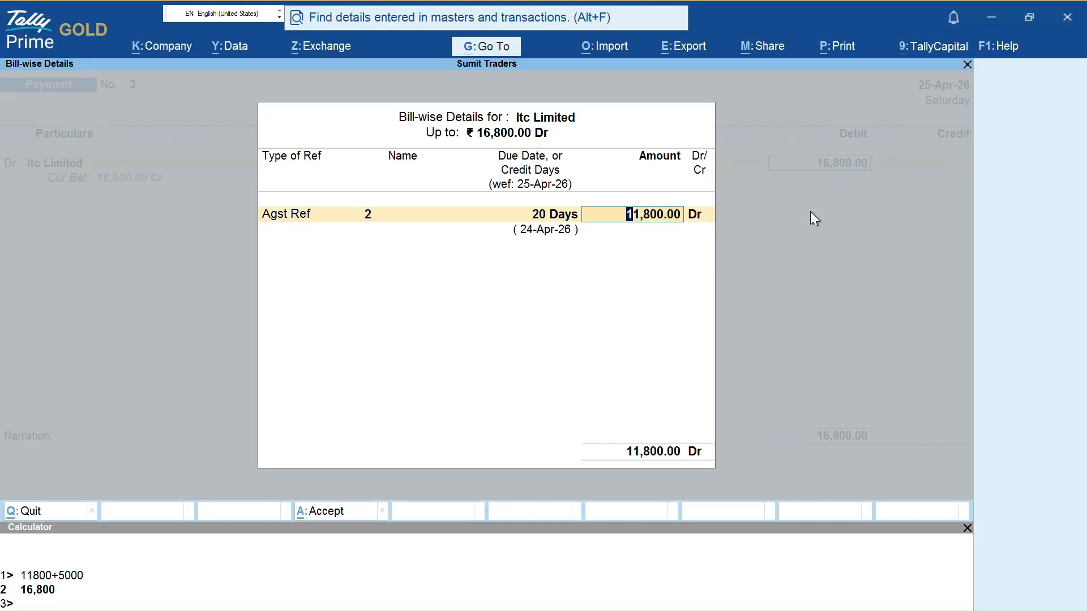
key("Return")
key("Return")
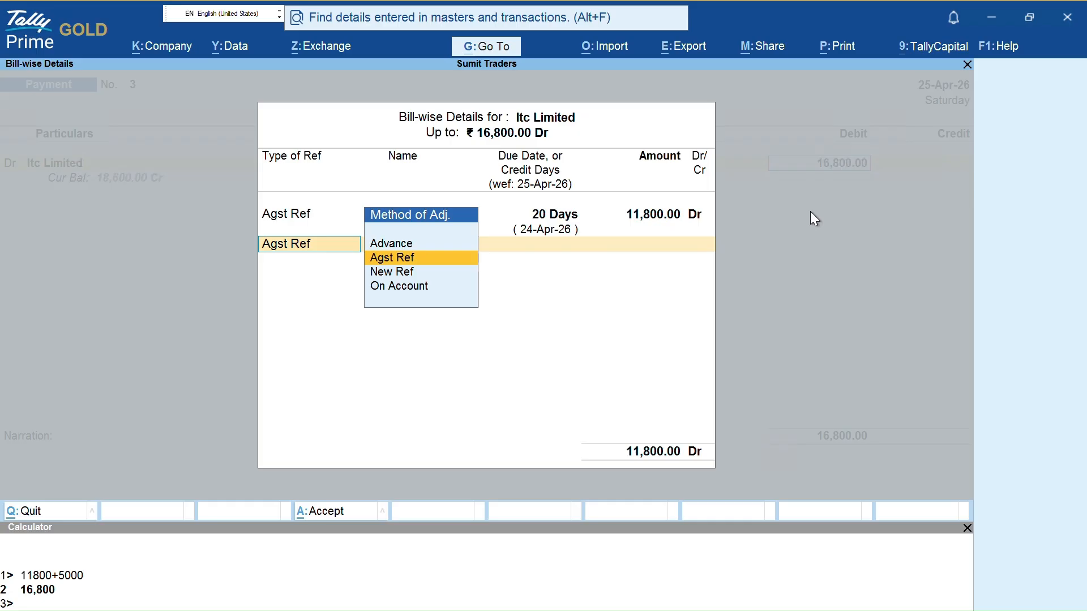
key("Return")
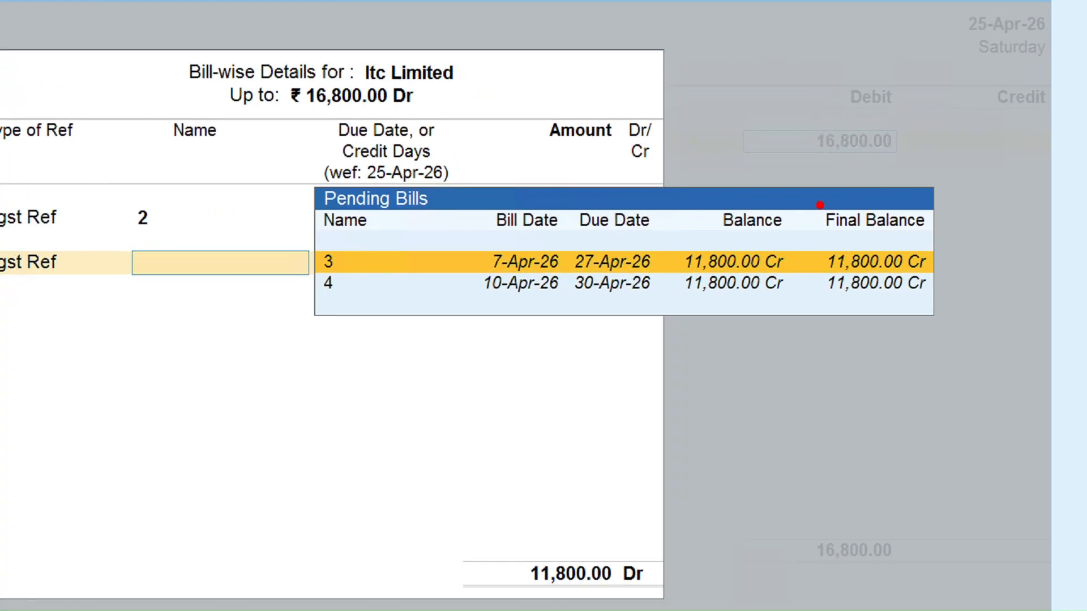
left_click_drag(335, 255, 397, 256)
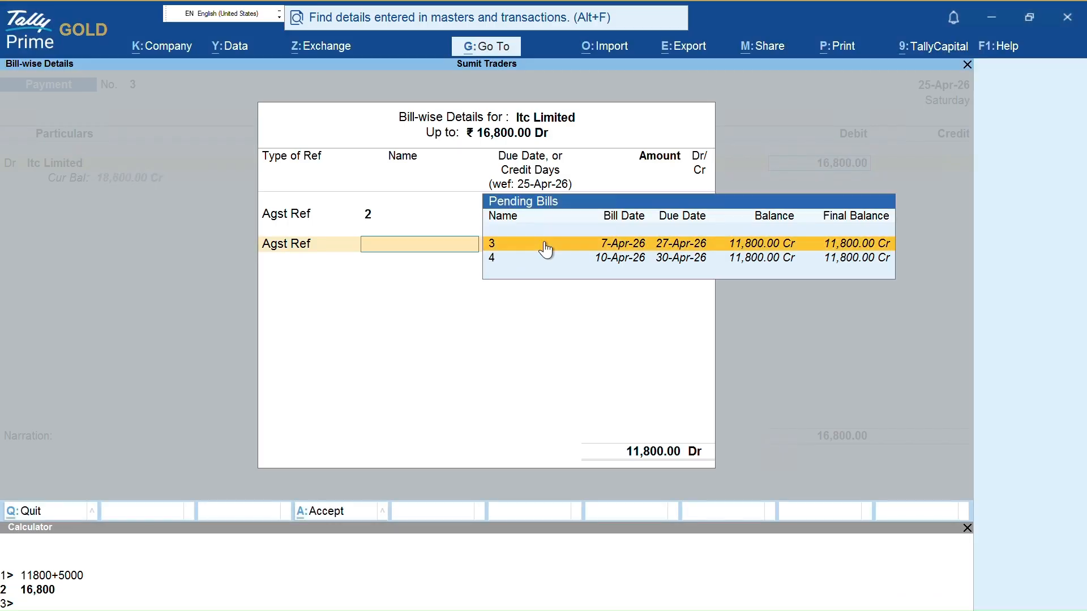
left_click(545, 243)
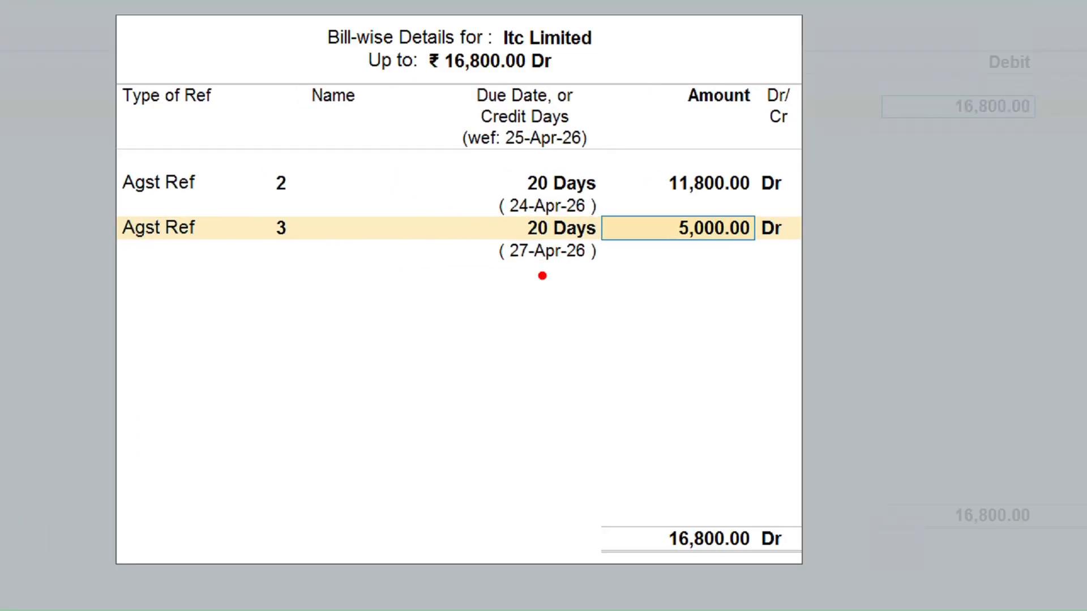
mouse_move(672, 154)
left_mouse_down()
mouse_move(671, 209)
mouse_move(800, 200)
mouse_move(809, 156)
left_mouse_up()
mouse_move(646, 151)
left_mouse_down()
mouse_move(652, 287)
mouse_move(776, 195)
left_mouse_up()
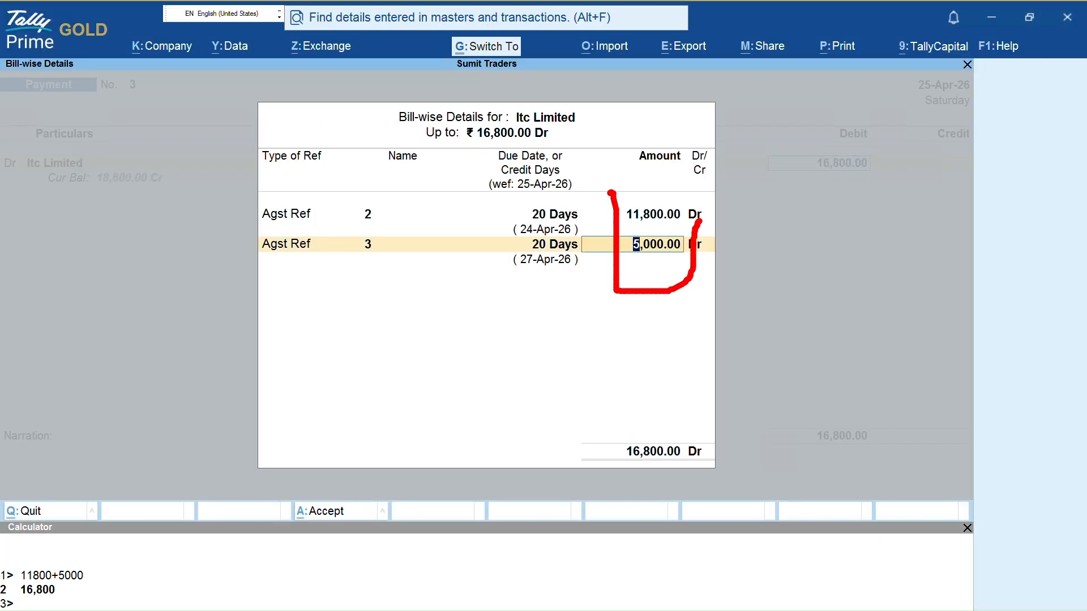
key("Escape")
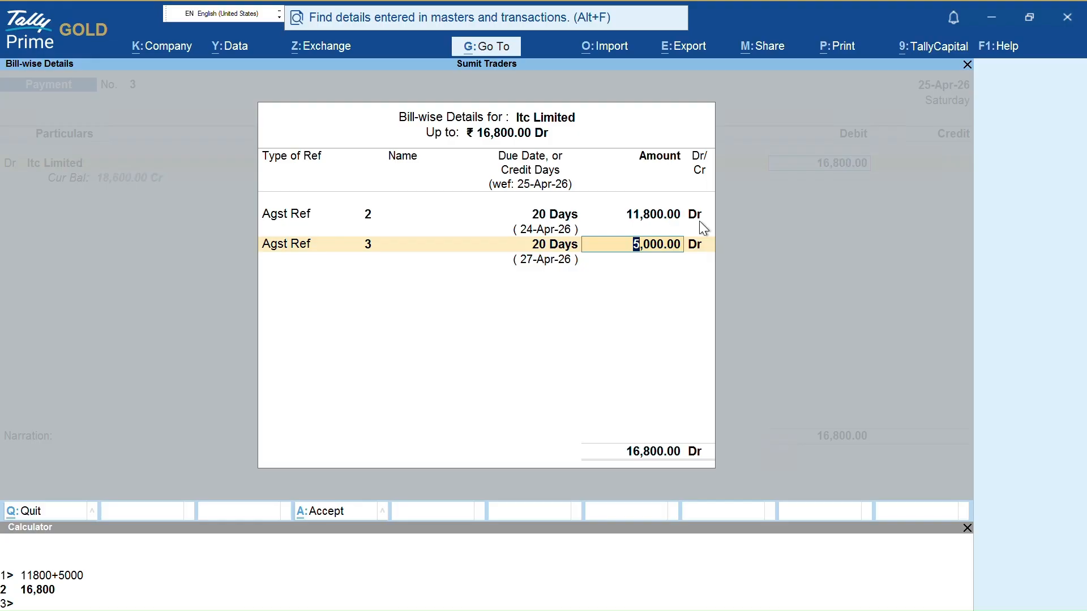
key("Return")
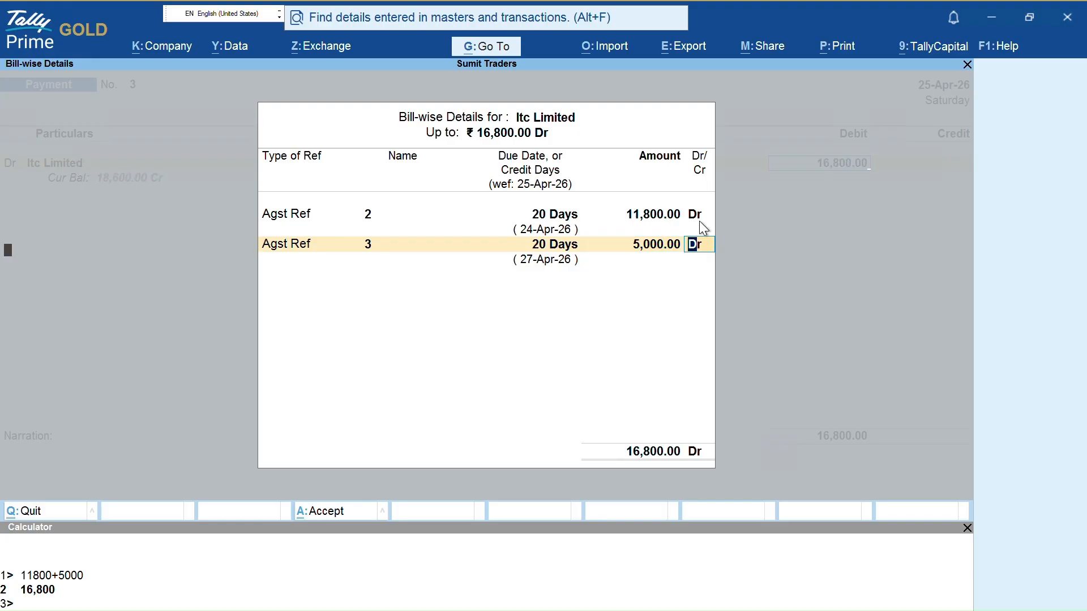
key("Return")
key("Return")
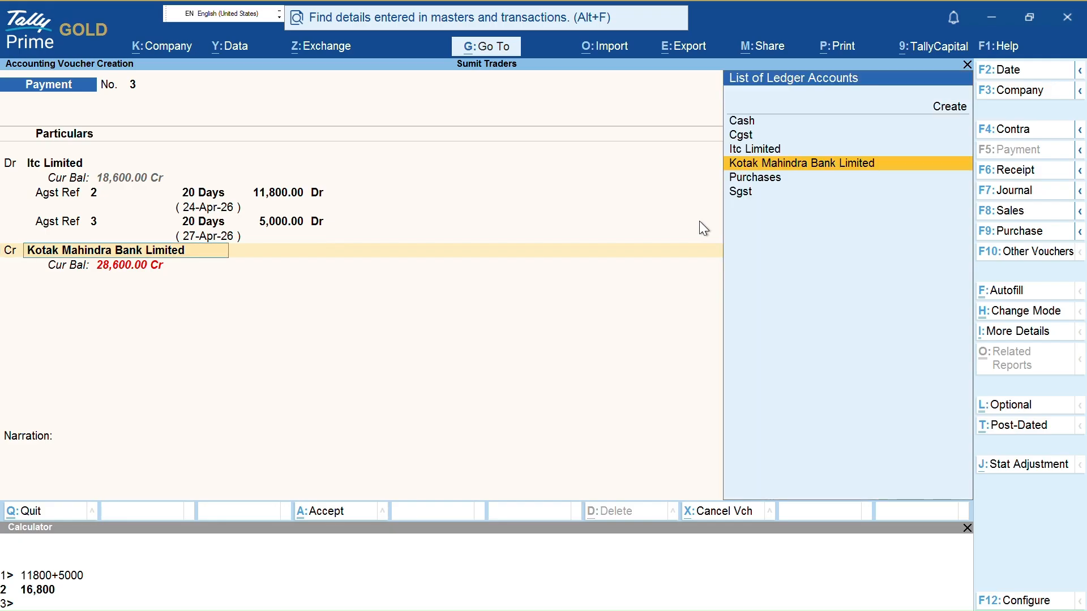
Alter the Kotak Mahindra Bank Limited ledger to a 2,00,000.00 Dr opening balance and save it
key("ctrl")
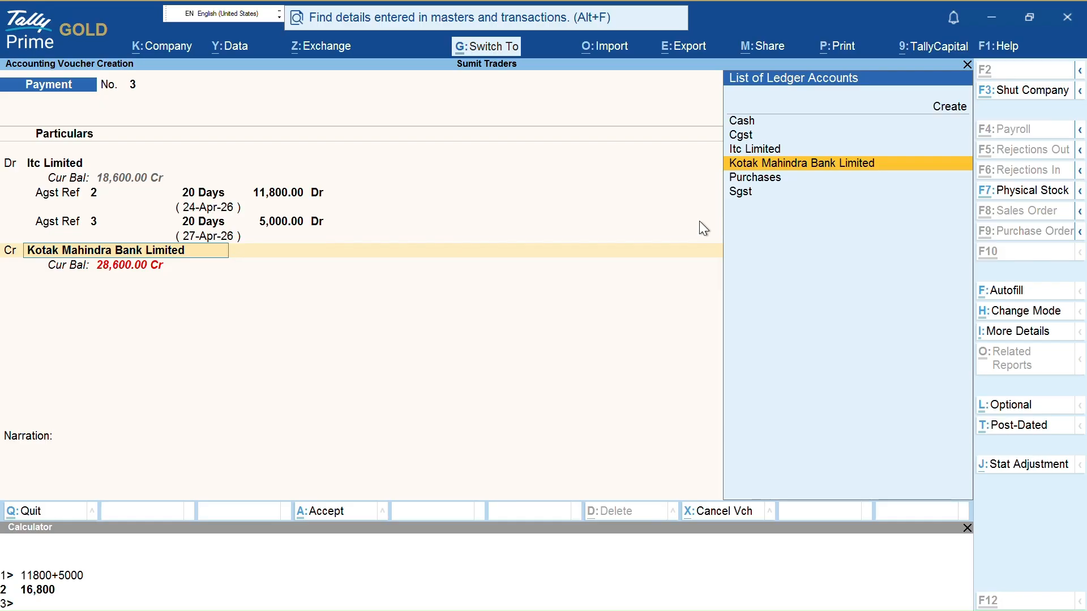
key("ctrl+Return")
type("2,00,")
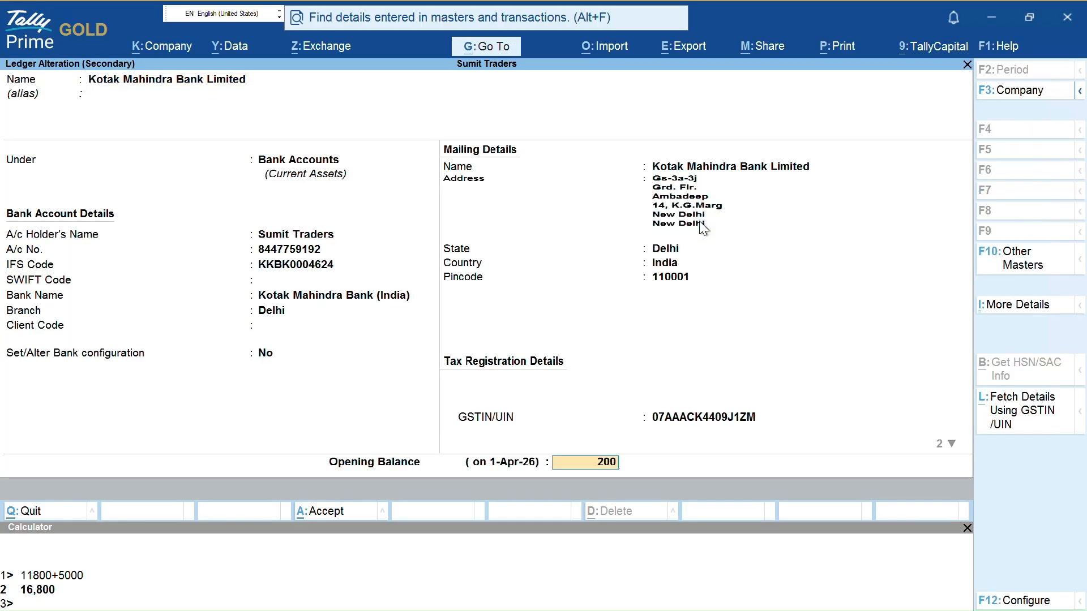
type("0000")
key("Return")
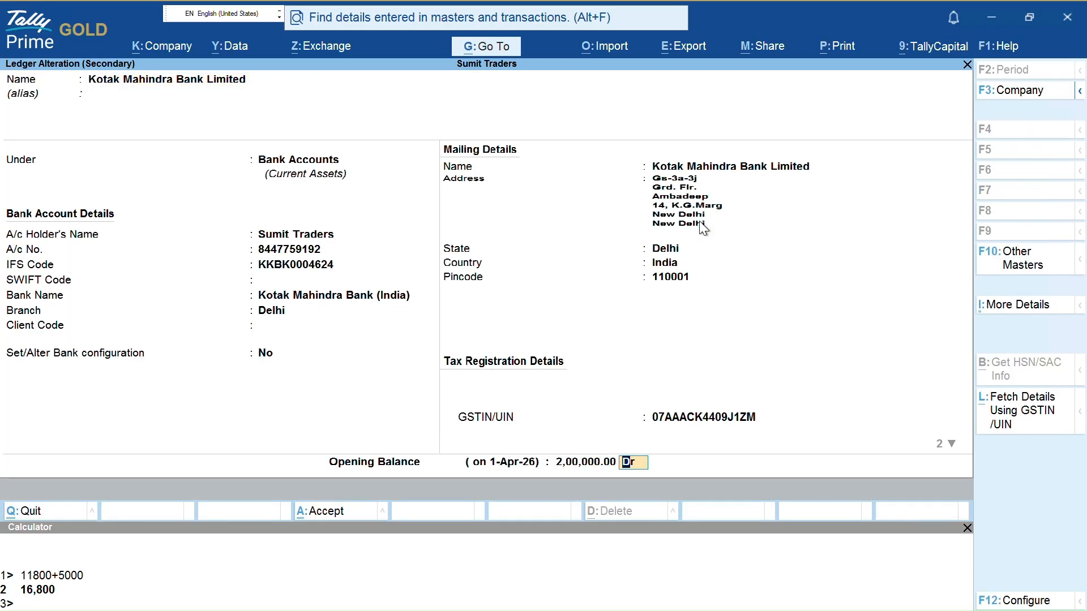
key("ctrl")
key("ctrl+a")
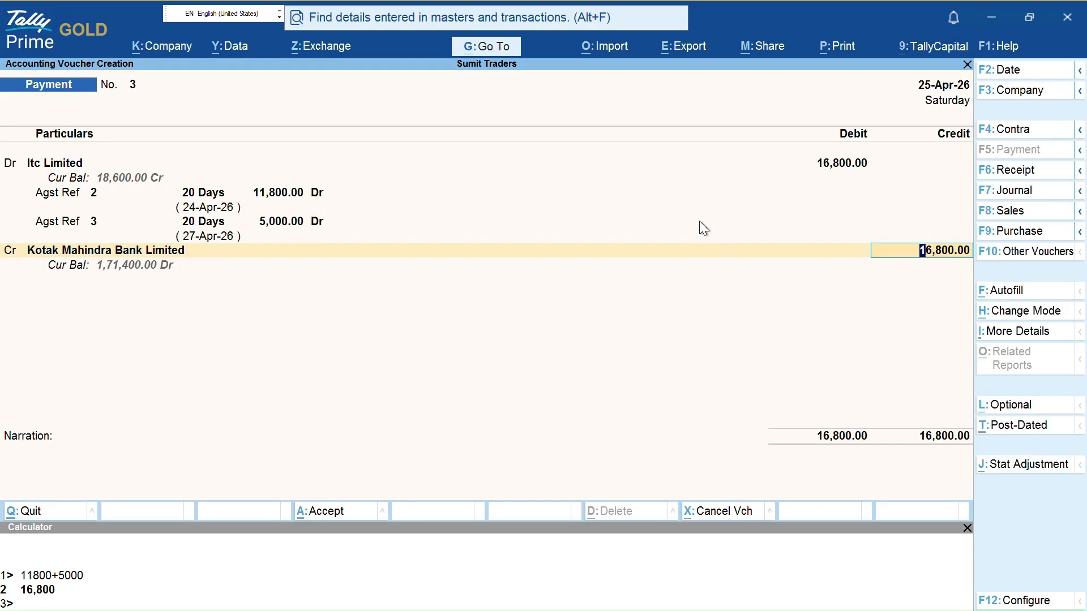
Review the voucher showing Kotak's 1,71,400.00 Dr current balance against the 16,800.00 credit
key("ctrl")
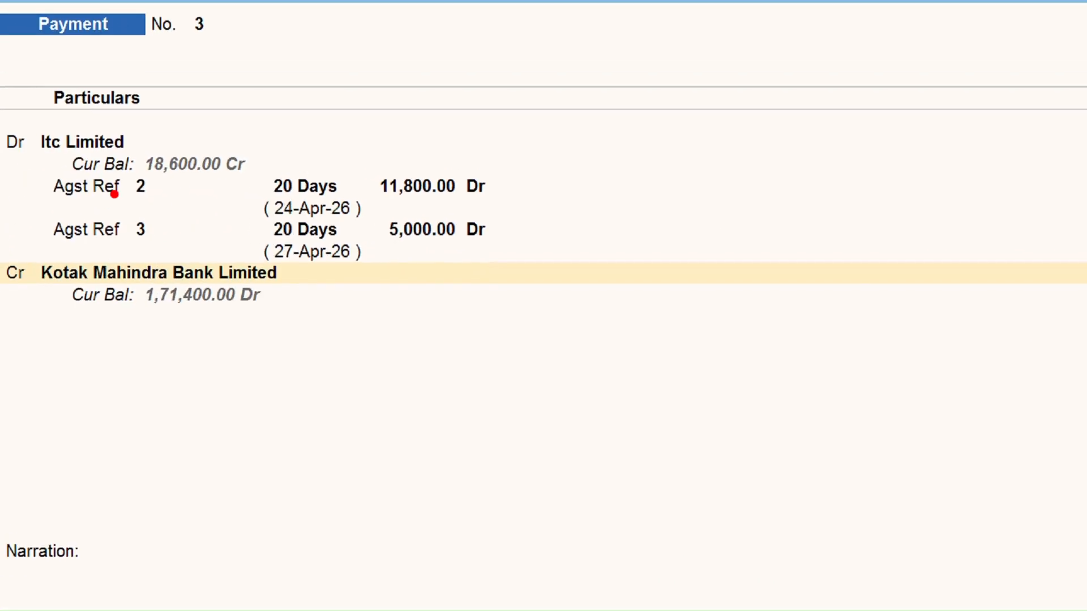
left_click_drag(474, 198, 623, 160)
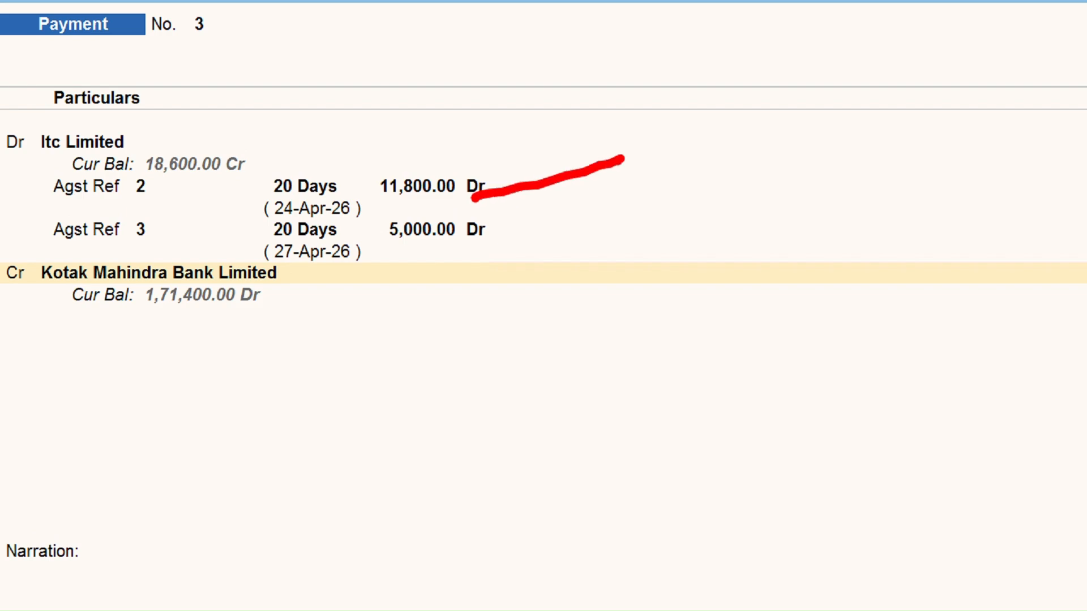
left_click_drag(128, 198, 204, 198)
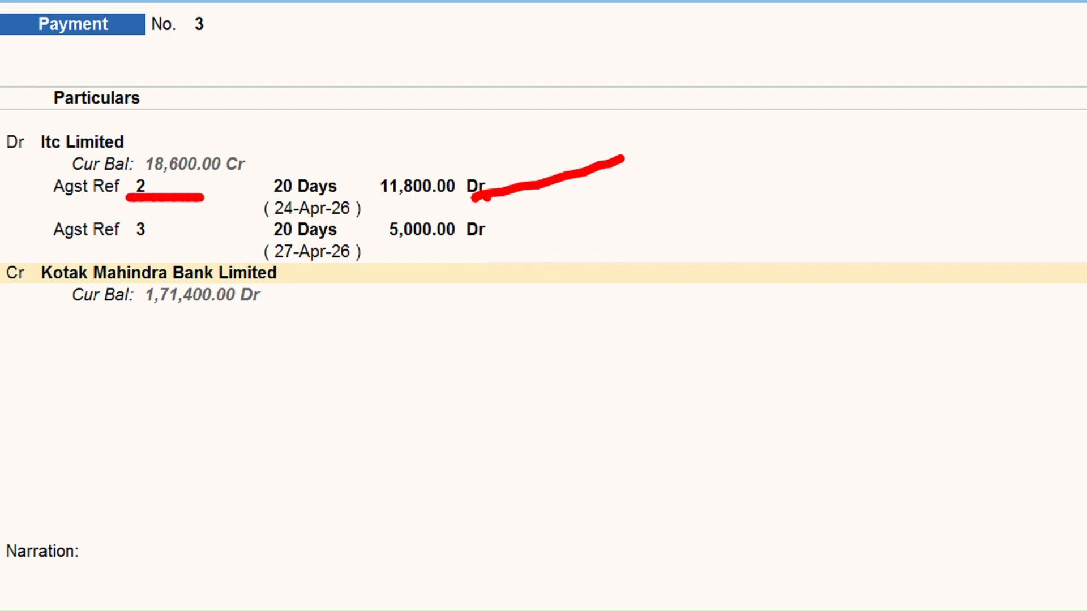
left_click_drag(122, 245, 176, 245)
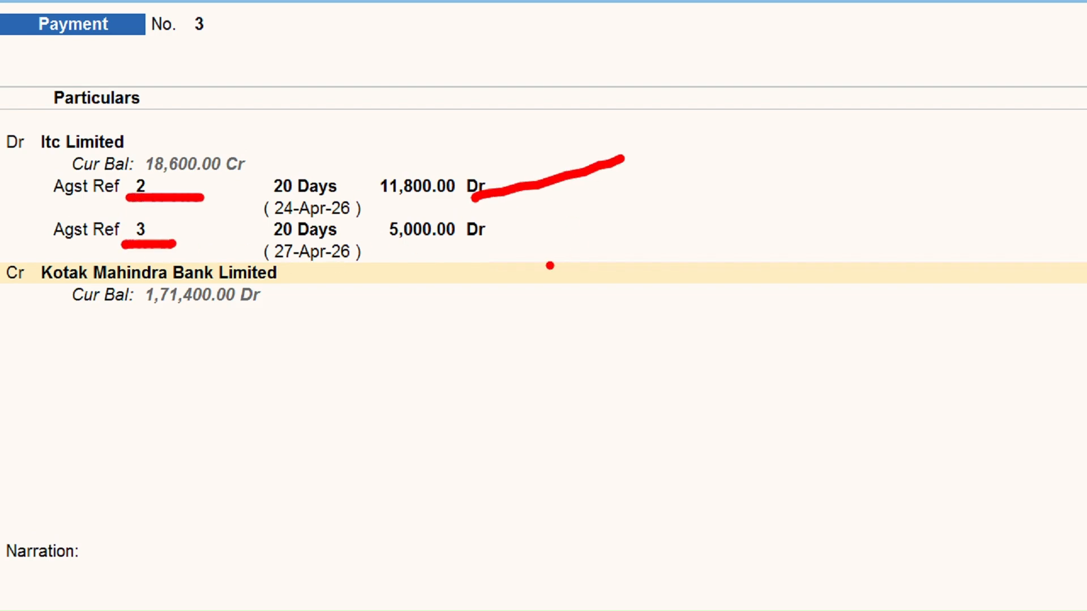
left_click_drag(512, 229, 623, 220)
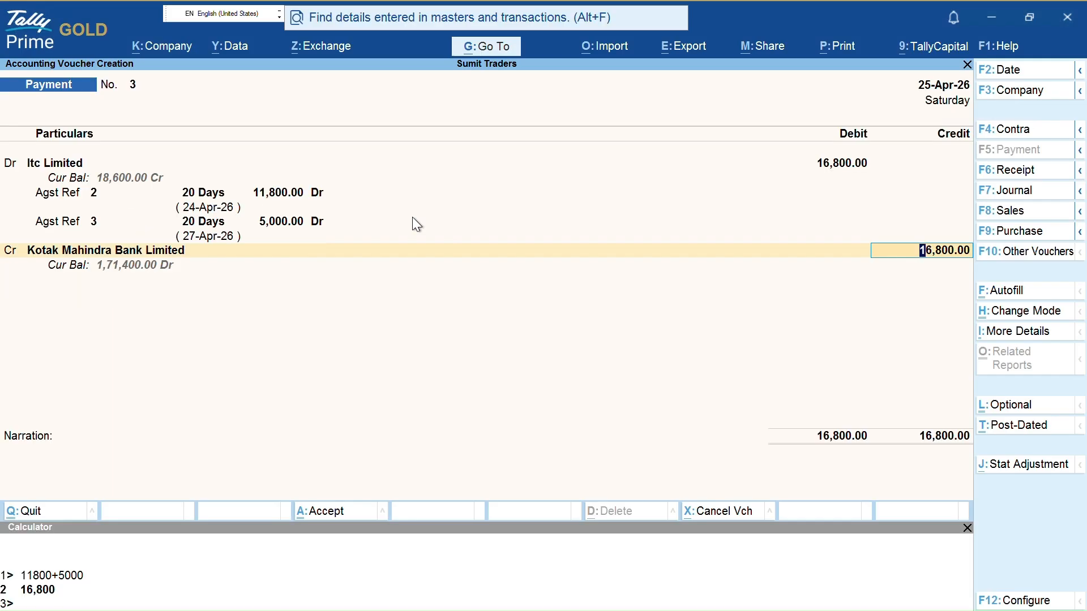
Accept the 16,800.00 credit and try instrument number 000002 in Bank Allocations
key("Return")
key("Return")
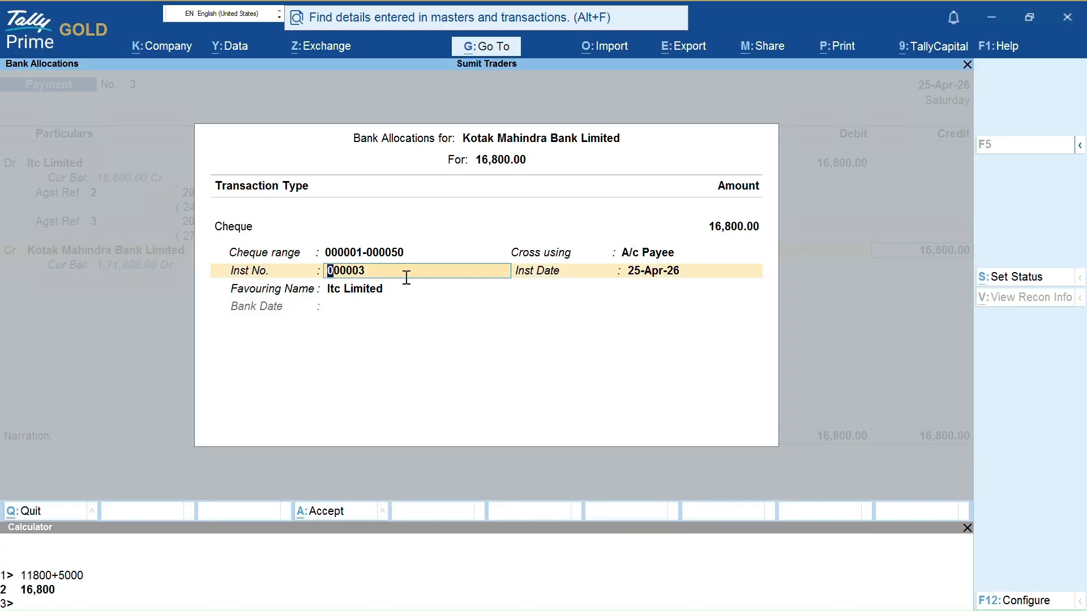
key("ctrl+2")
left_click(400, 280)
key("BackSpace")
type("2")
key("Return")
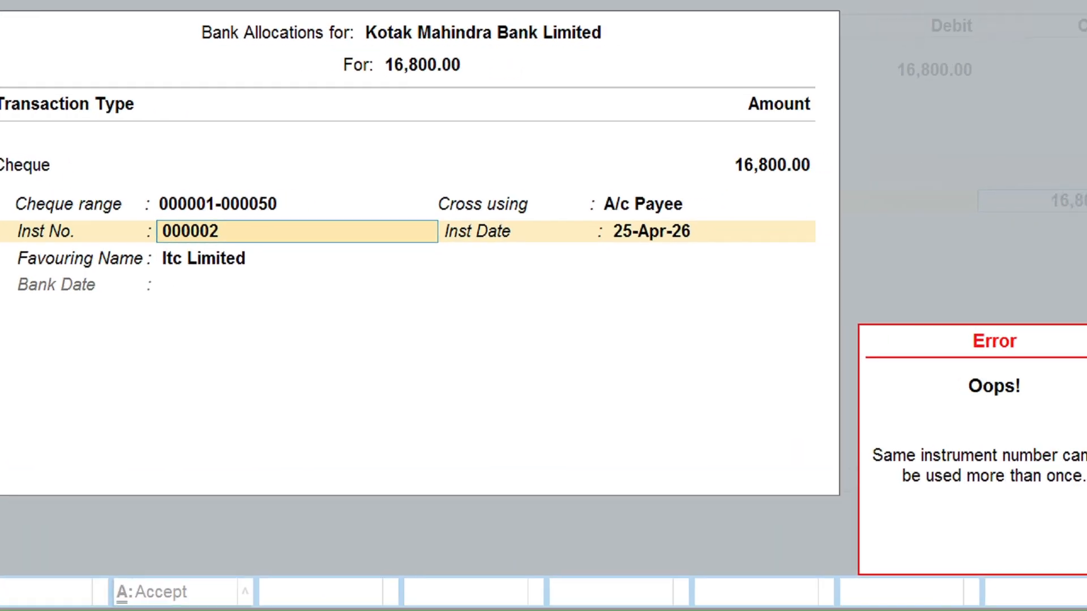
Dismiss the duplicate cheque error and restore instrument number 000003, dated 25-Apr-26
mouse_move(878, 423)
left_mouse_down()
mouse_move(905, 507)
mouse_move(1086, 515)
left_mouse_up()
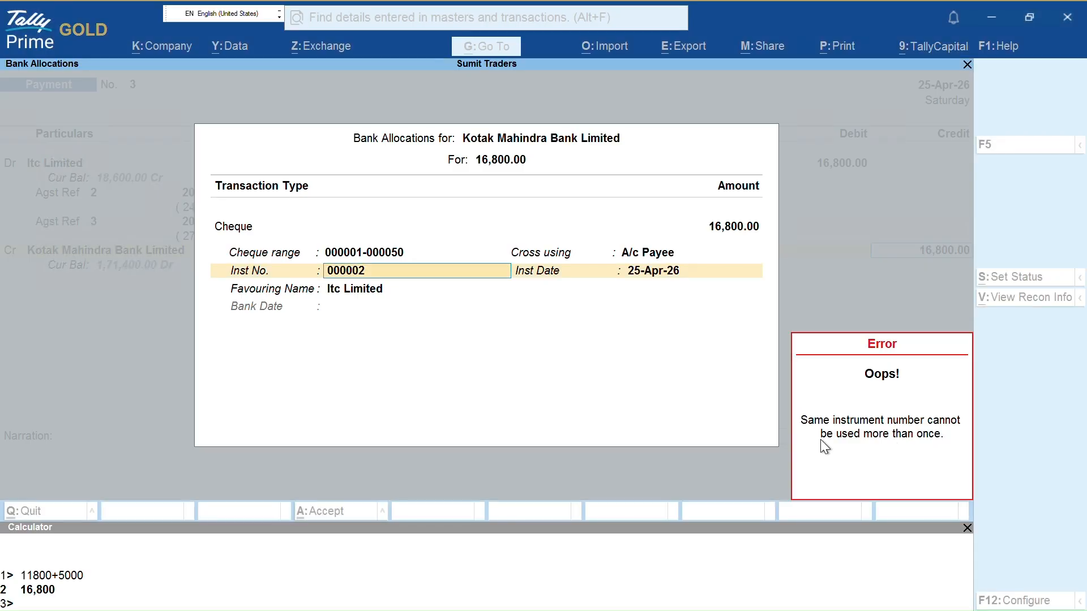
left_click(821, 441)
key("BackSpace")
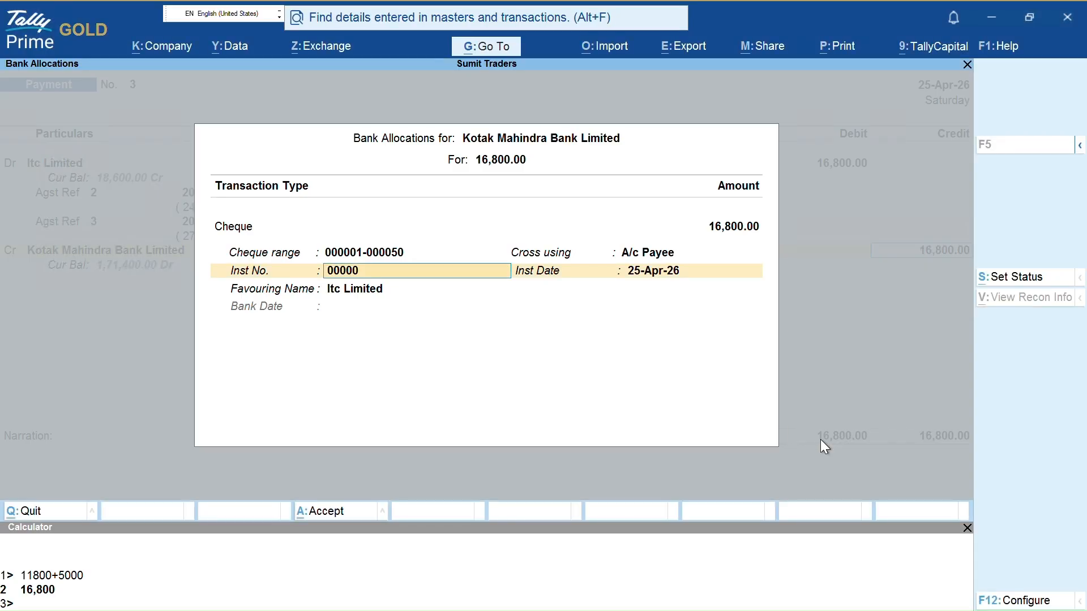
type("3")
key("Return")
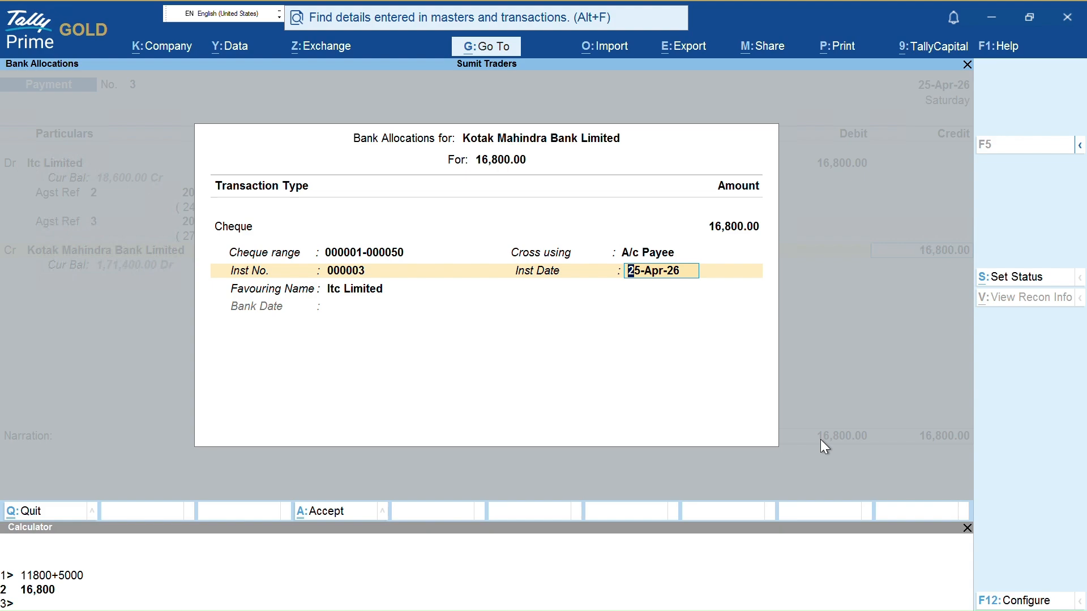
key("Return")
key("Return")
key("Return")
key("Return")
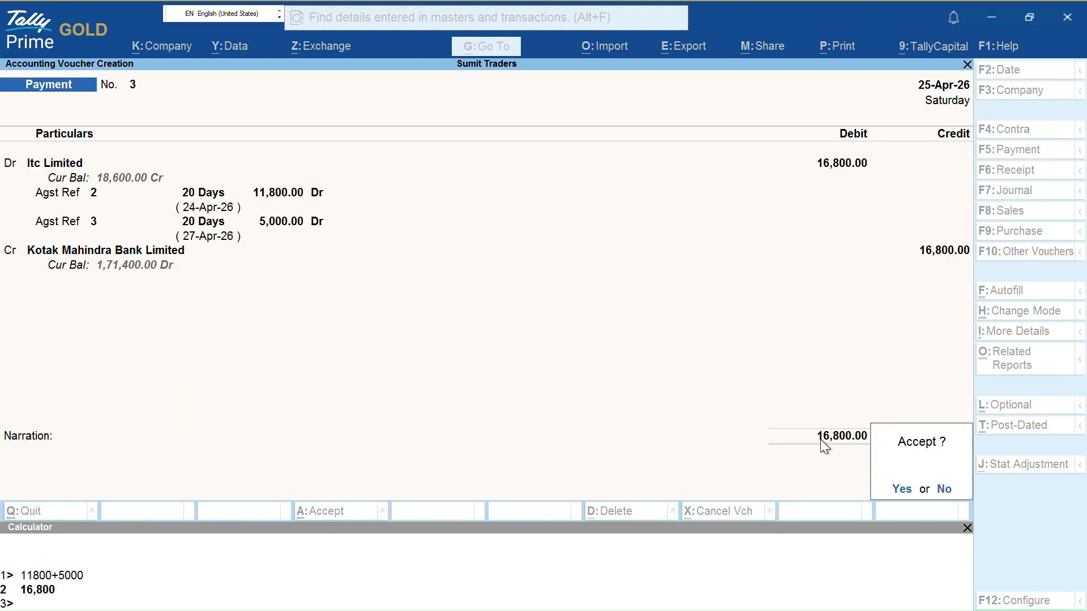
Accept payment voucher 3 and check the preview of its 16,800.00 Itc Limited cheque
key("Return")
key("Return")
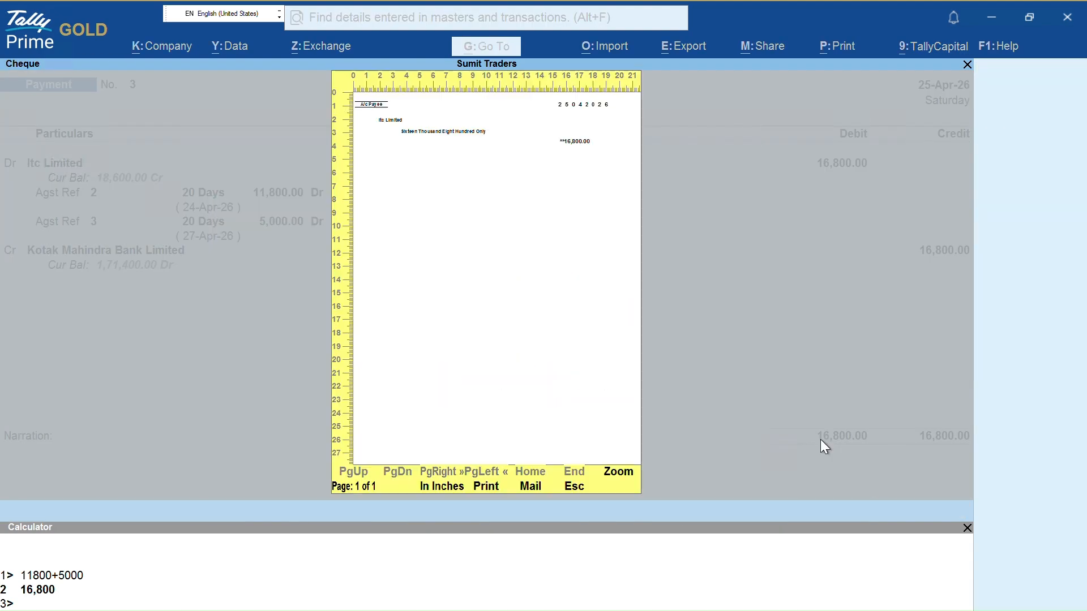
key("Return")
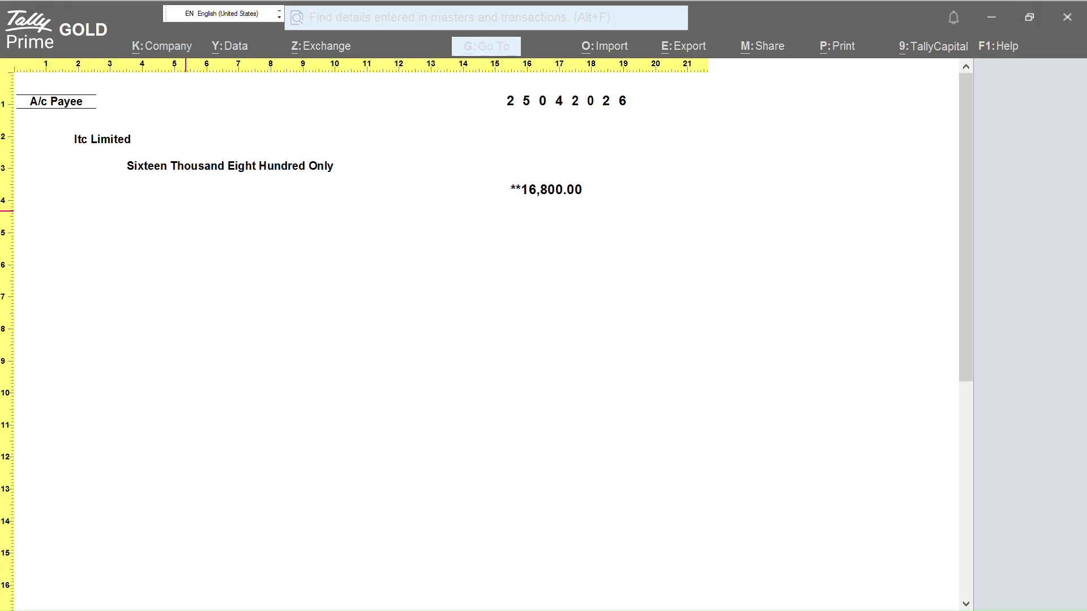
left_click_drag(113, 97, 256, 87)
mouse_move(232, 150)
left_mouse_down()
mouse_move(315, 146)
mouse_move(350, 131)
left_mouse_up()
left_click_drag(517, 185, 599, 167)
mouse_move(740, 67)
left_mouse_down()
mouse_move(937, 113)
mouse_move(801, 61)
left_mouse_up()
mouse_move(753, 192)
left_mouse_down()
mouse_move(754, 219)
mouse_move(866, 184)
mouse_move(784, 191)
left_mouse_up()
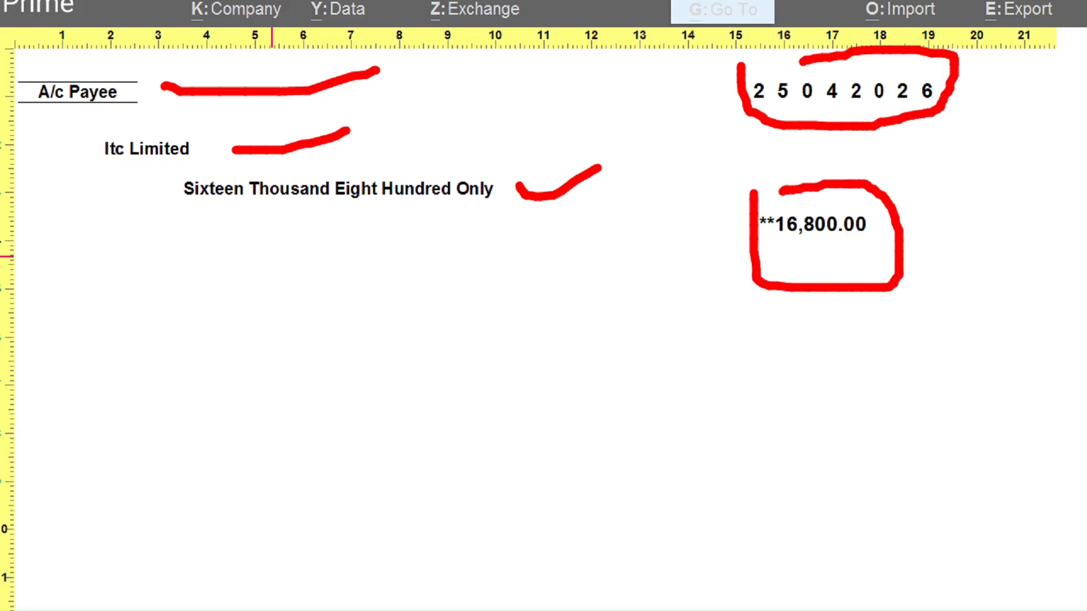
key("Escape")
key("Escape")
key("Escape")
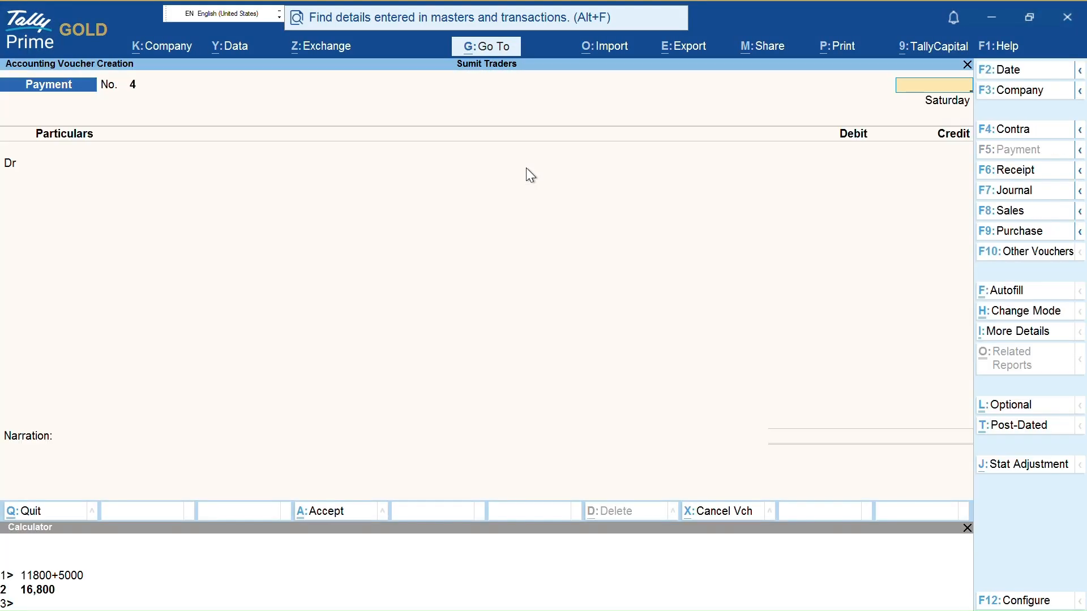
key("Escape")
Open Itc Limited's ledger vouchers and alter payment voucher 1 for 11,800.00
key("Return")
type("al")
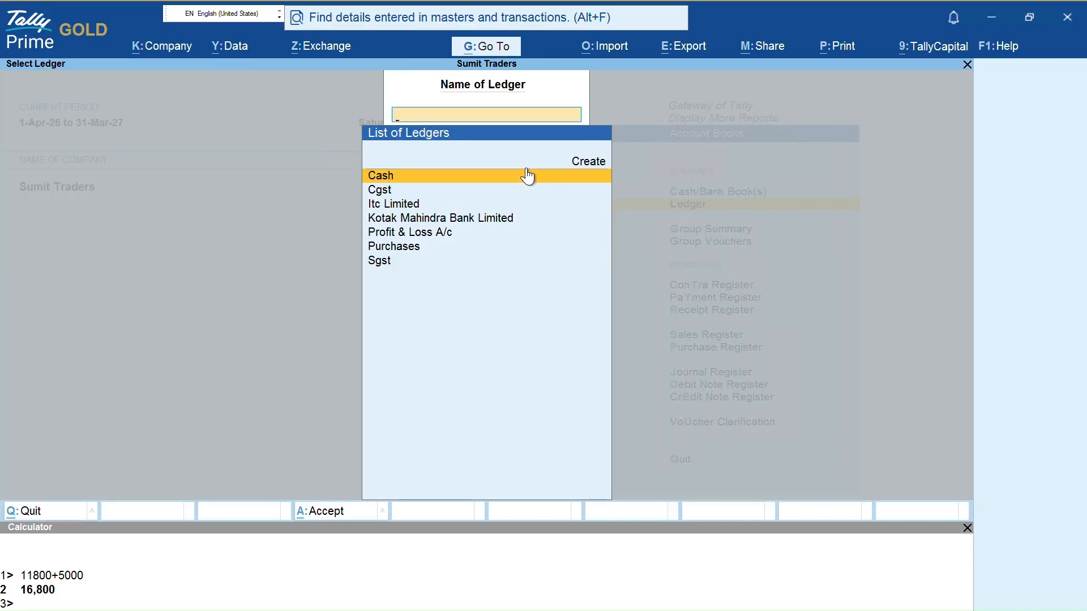
type("It")
key("Return")
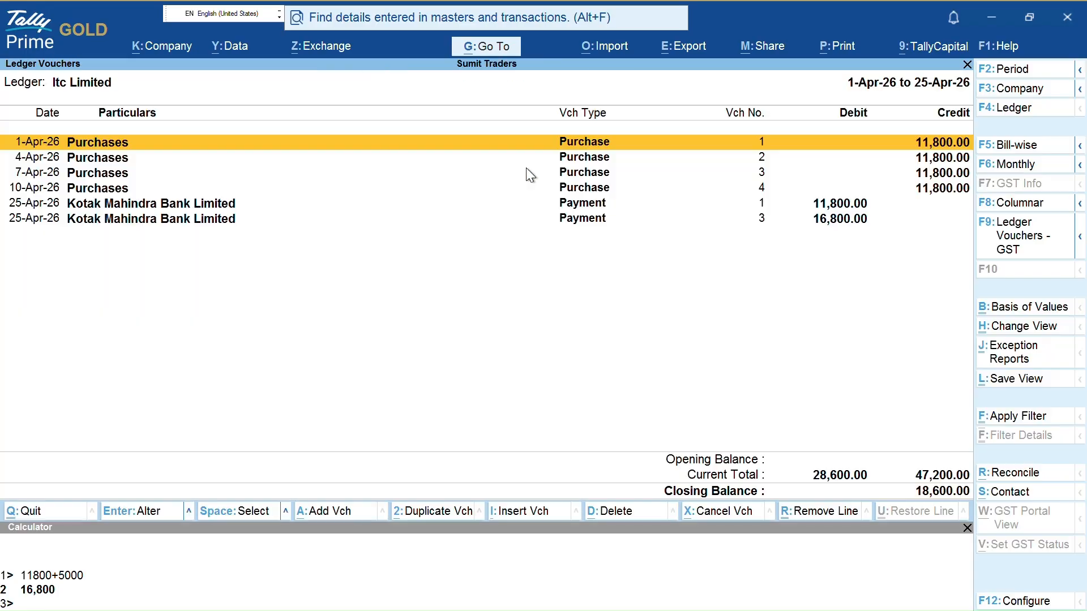
key("F2")
key("Escape")
key("Down")
key("Down")
key("Down")
key("Down")
key("Down")
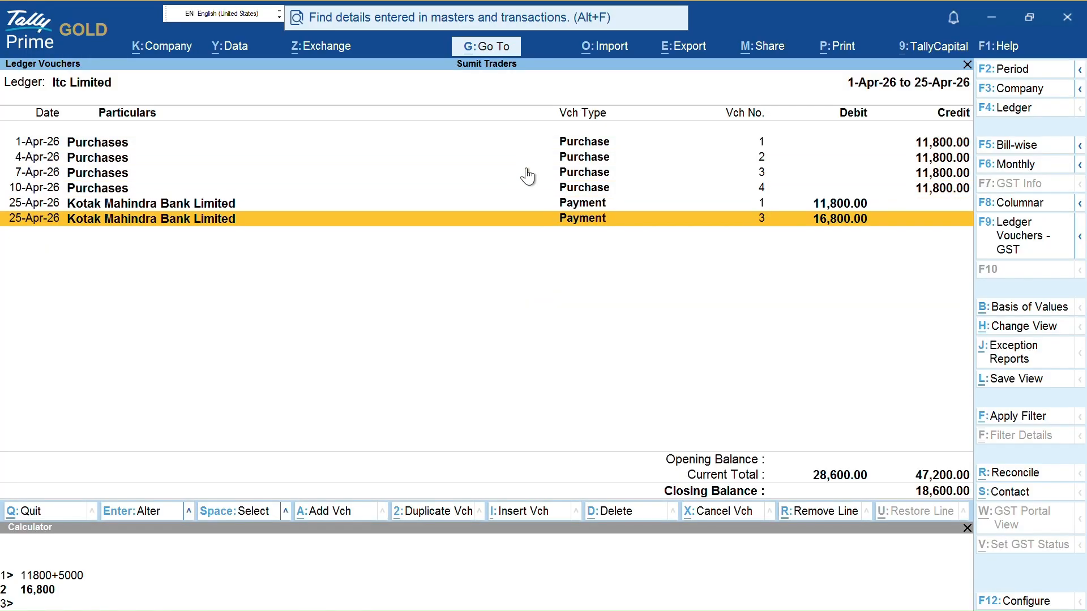
key("Up")
key("Return")
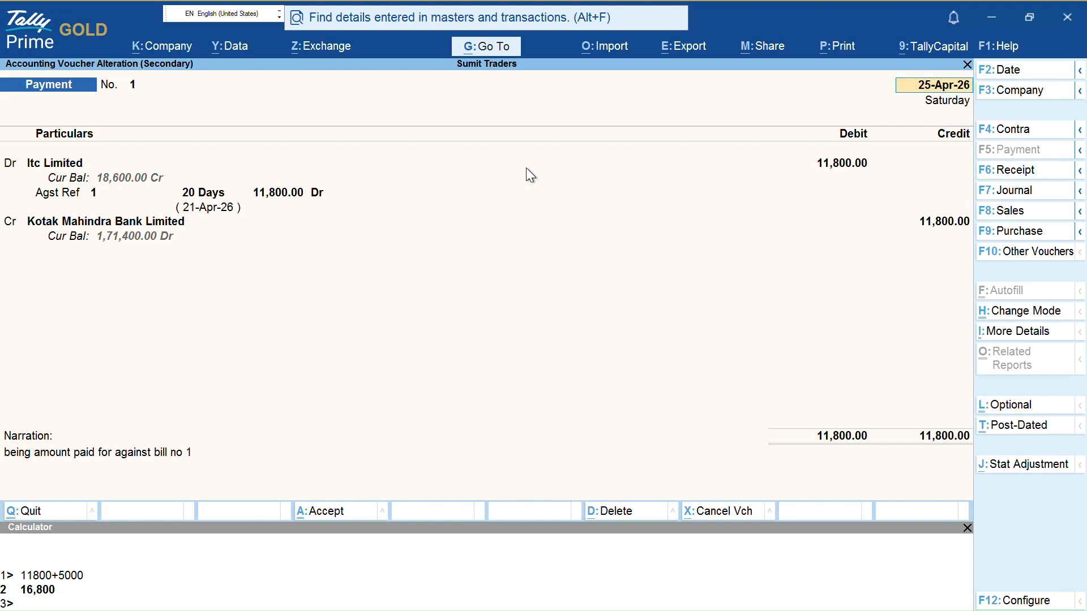
Preview the standard payment voucher printout, then close it
key("ctrl")
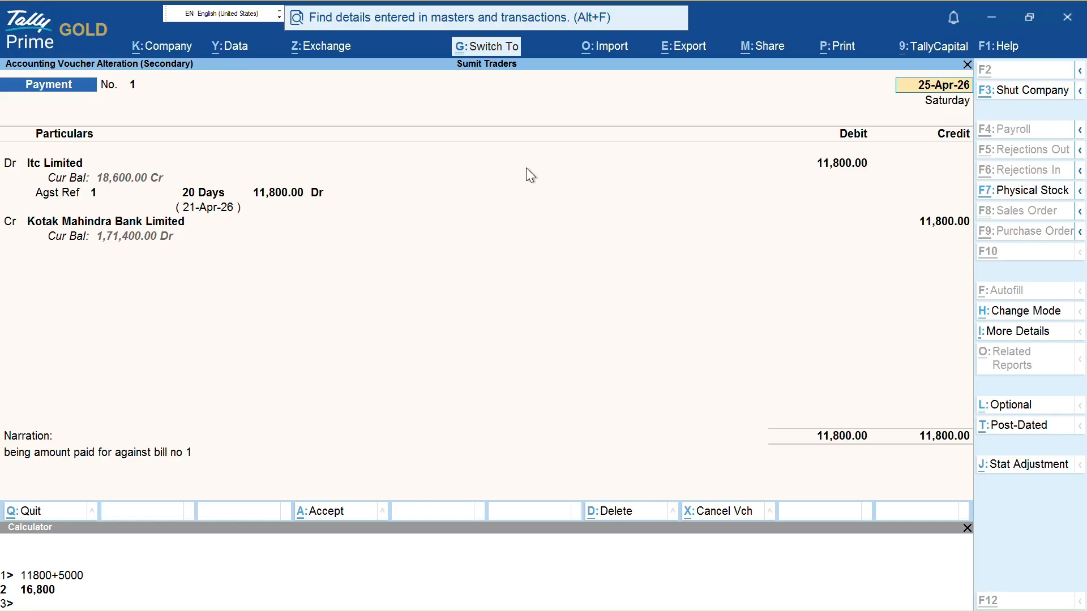
key("ctrl+p")
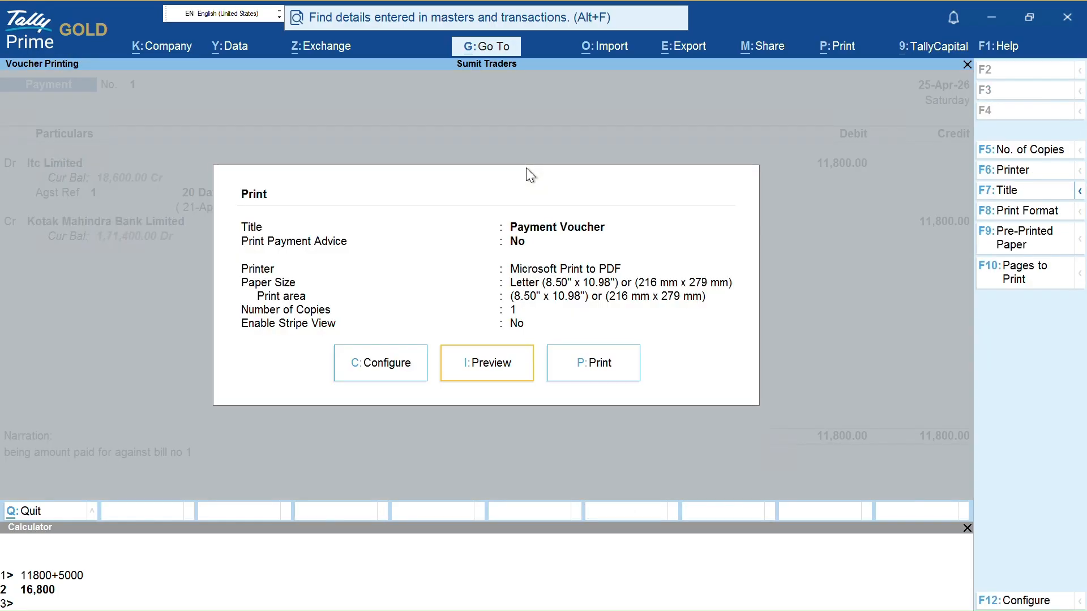
key("Return")
key("Escape")
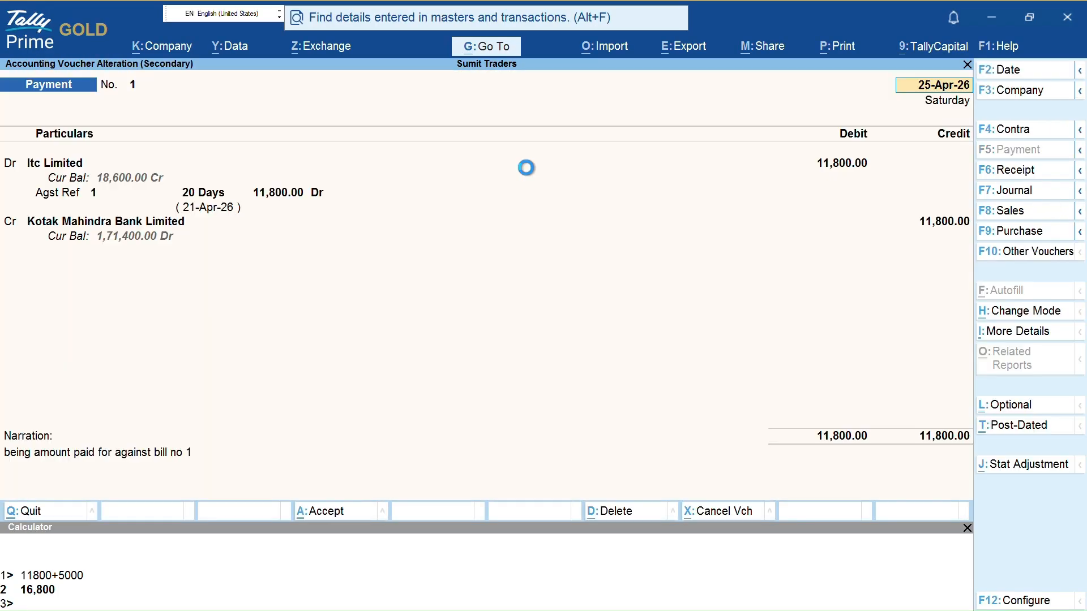
key("Escape")
Set Print Payment Advice to Yes in Print Configuration and preview the advice
key("ctrl+p")
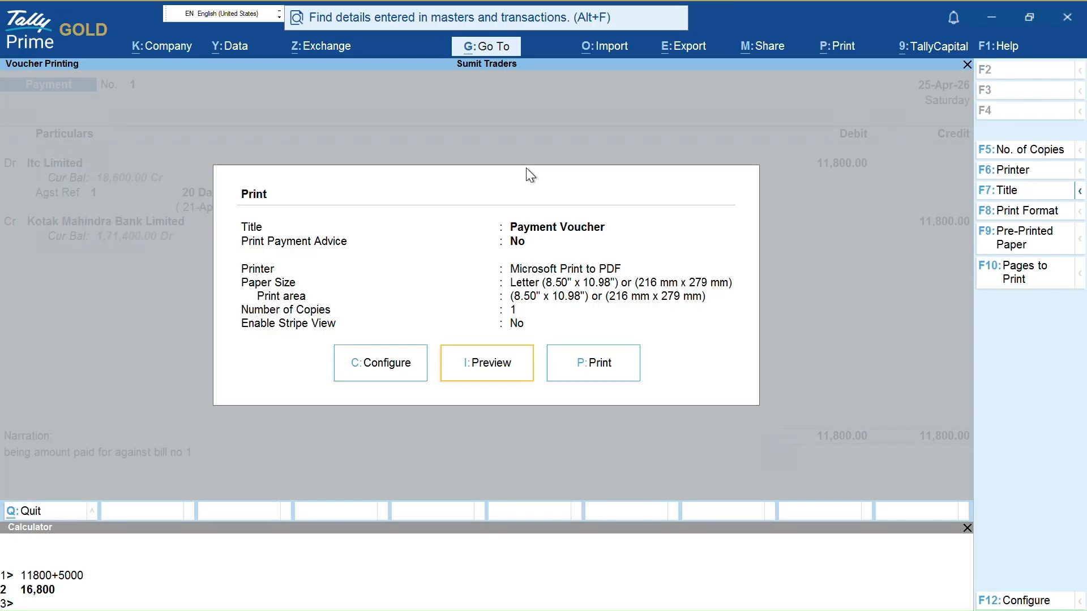
key("c")
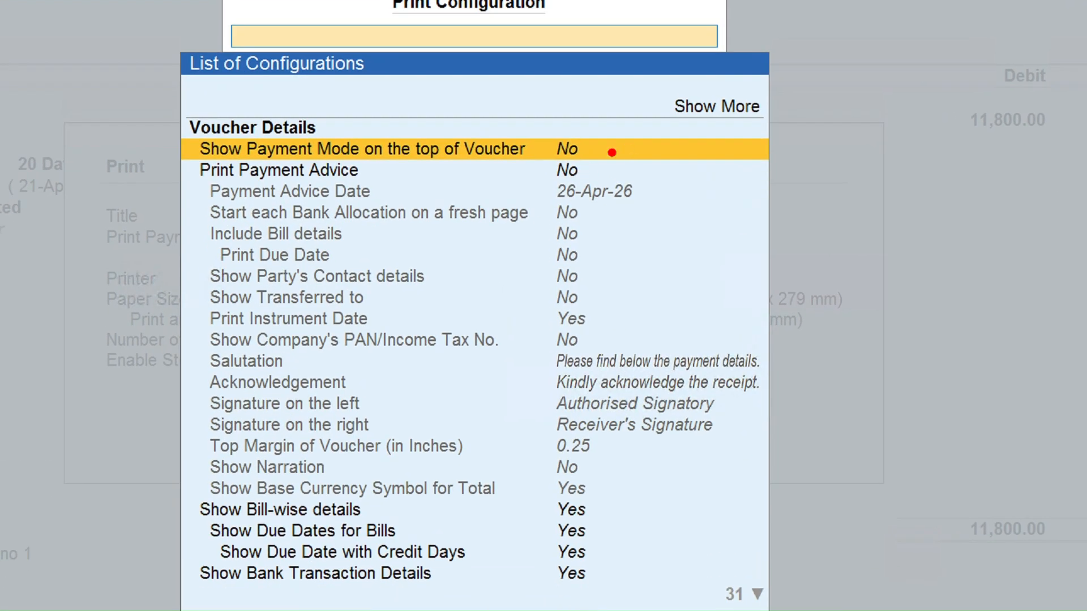
left_click_drag(392, 174, 445, 188)
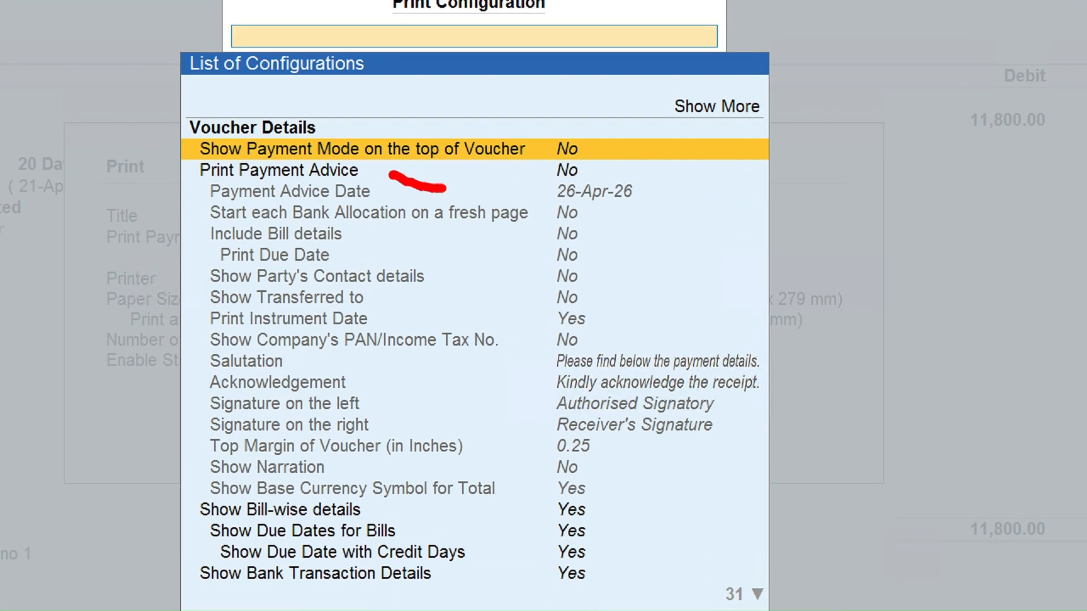
left_click_drag(588, 171, 638, 179)
key("Escape")
key("Down")
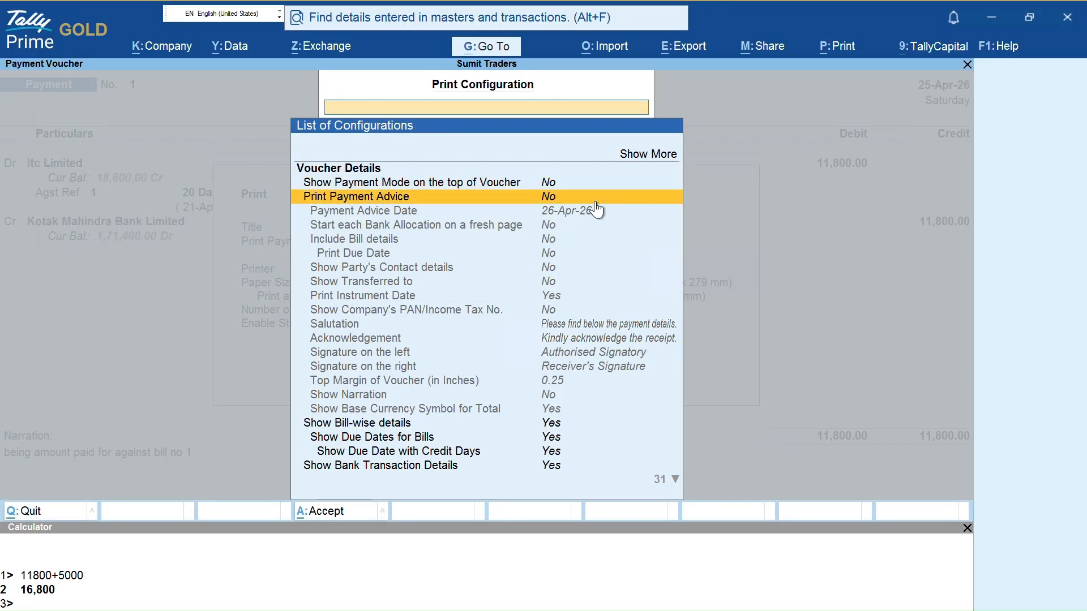
key("Return")
key("ctrl+a")
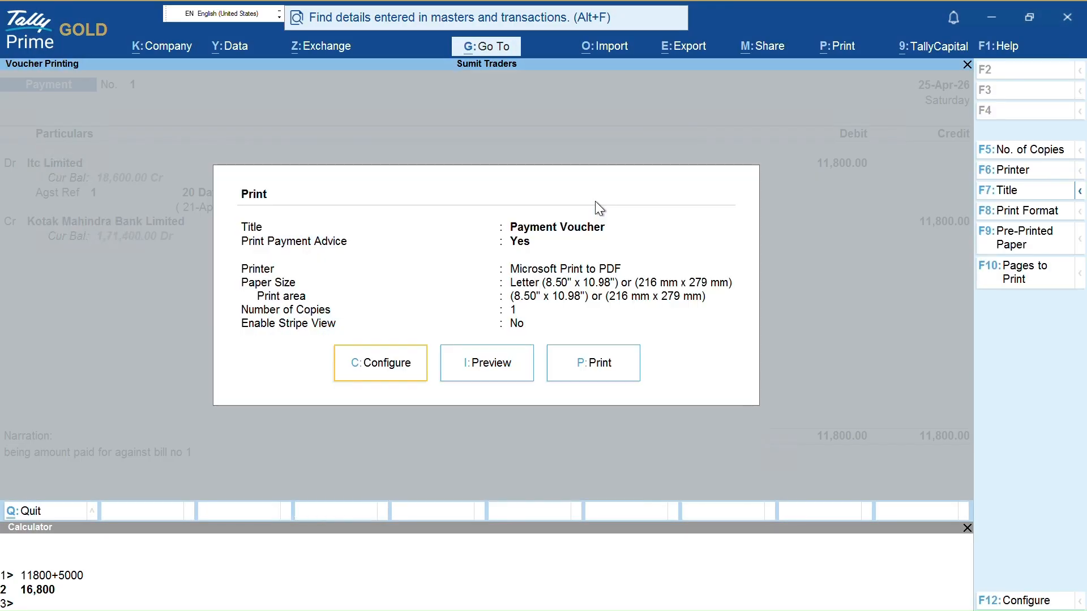
key("Right")
key("Return")
Zoom the Payment Advice and mark the company, state code 07, Itc Limited and date 26-Apr-26
key("alt+z")
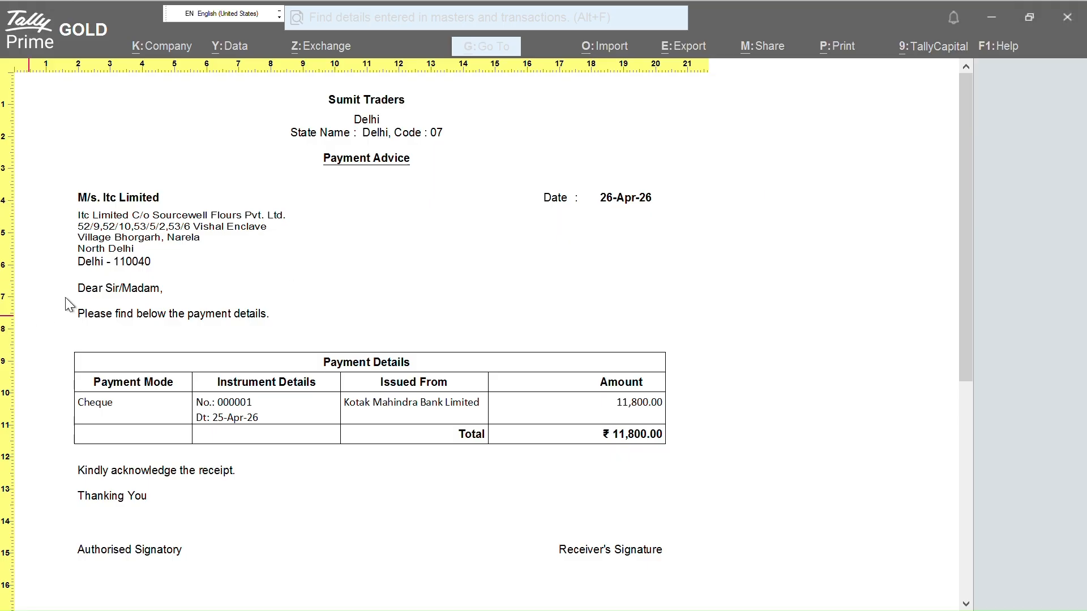
key("ctrl+1")
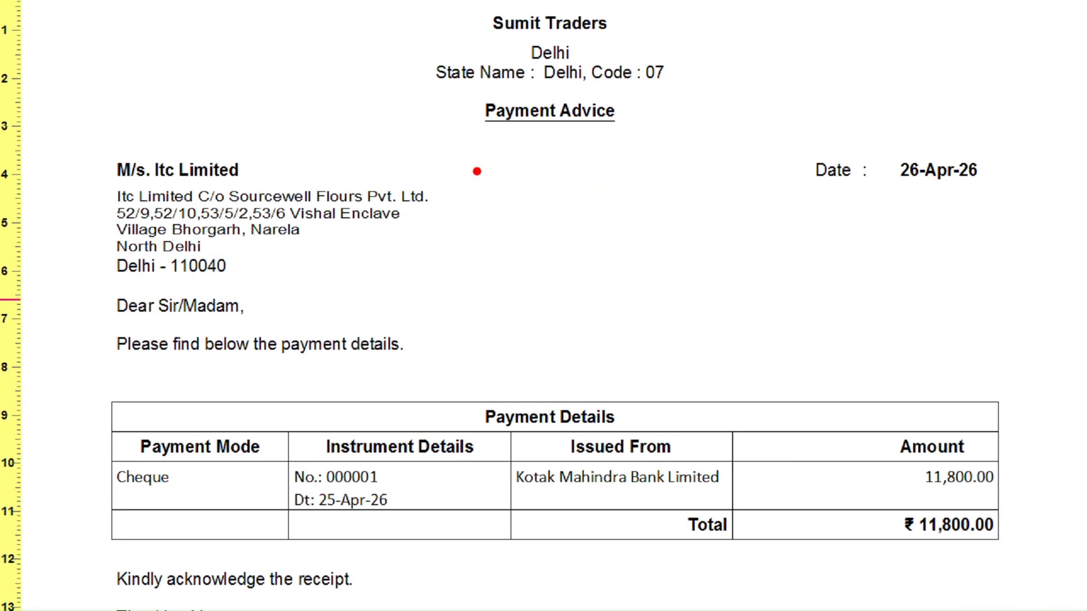
left_click_drag(652, 28, 734, 11)
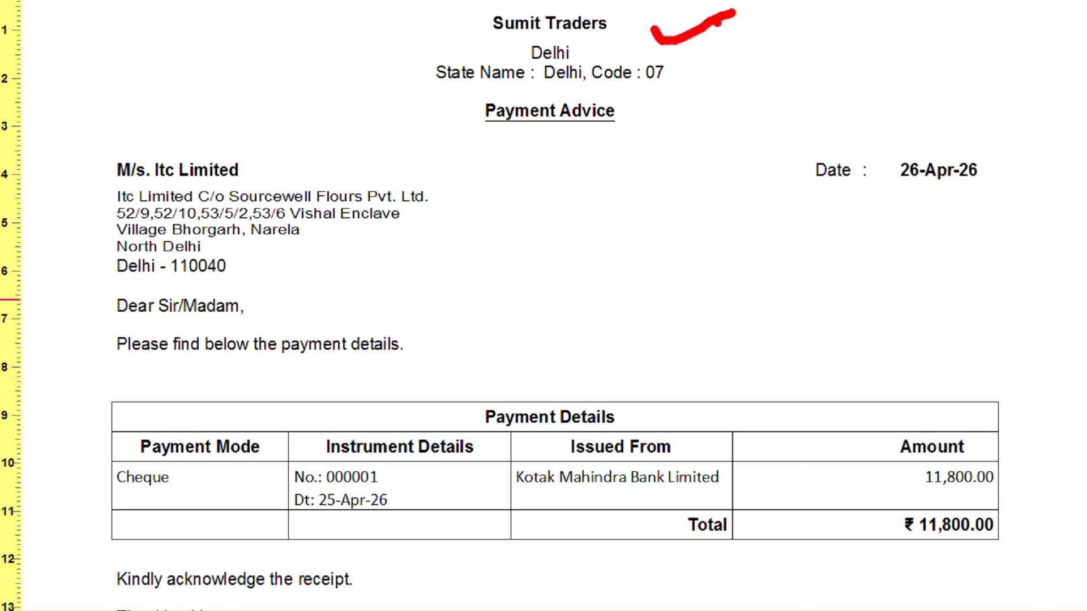
left_click_drag(638, 61, 695, 53)
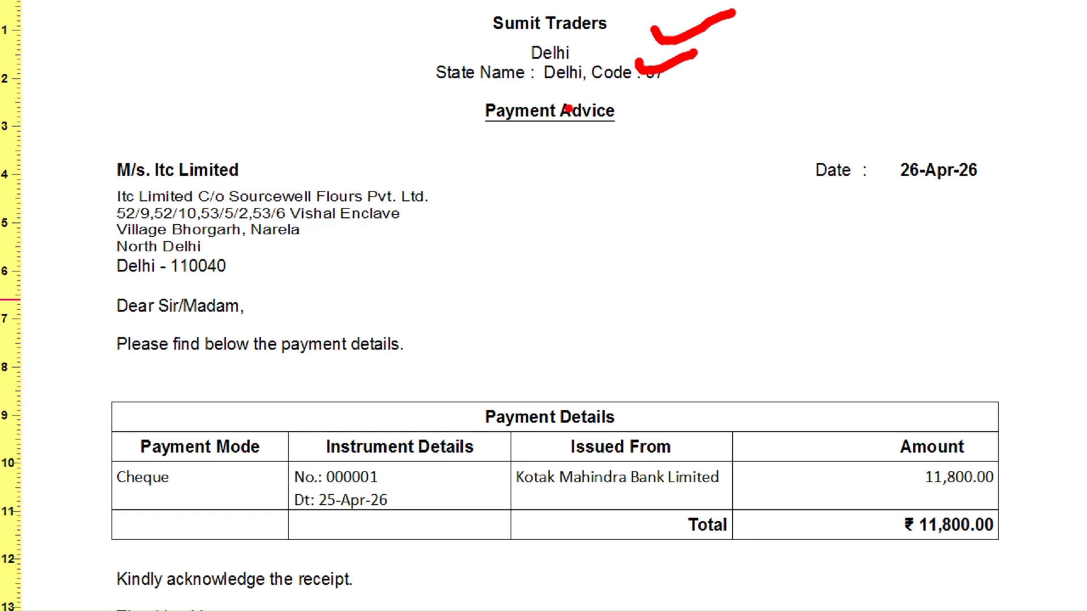
left_click_drag(522, 92, 706, 93)
left_click_drag(250, 171, 403, 142)
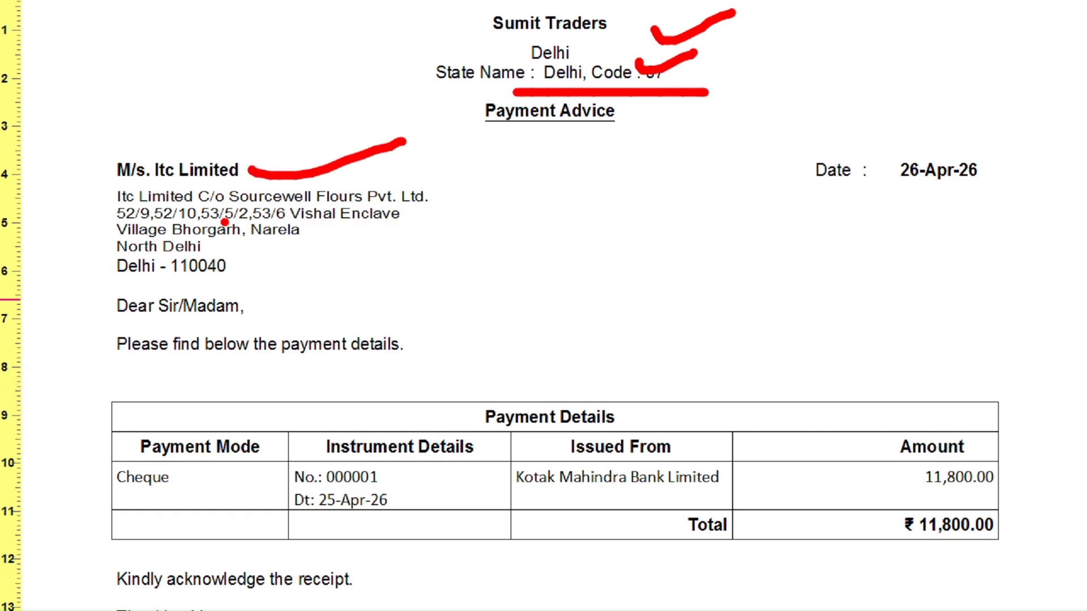
mouse_move(887, 129)
left_mouse_down()
mouse_move(980, 195)
mouse_move(988, 145)
left_mouse_up()
left_click_drag(258, 245, 416, 234)
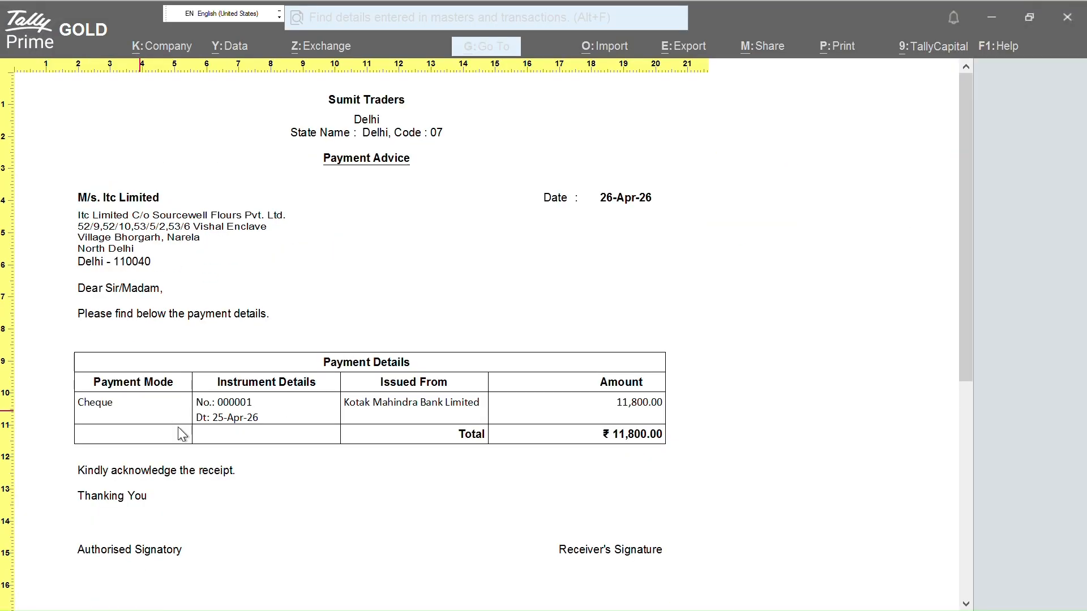
Mark the Cheque payment mode, cheque number, Kotak Mahindra Bank and 11,800.00 amount, then shrink the preview
left_click_drag(73, 393, 168, 390)
left_click_drag(88, 416, 125, 416)
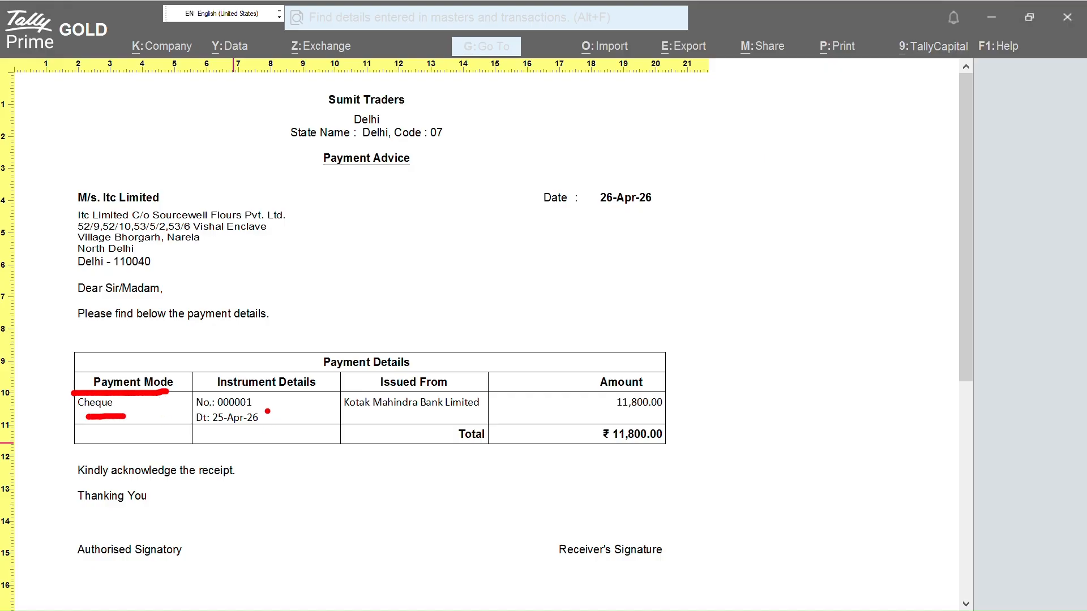
left_click_drag(267, 412, 289, 407)
left_click_drag(343, 412, 459, 415)
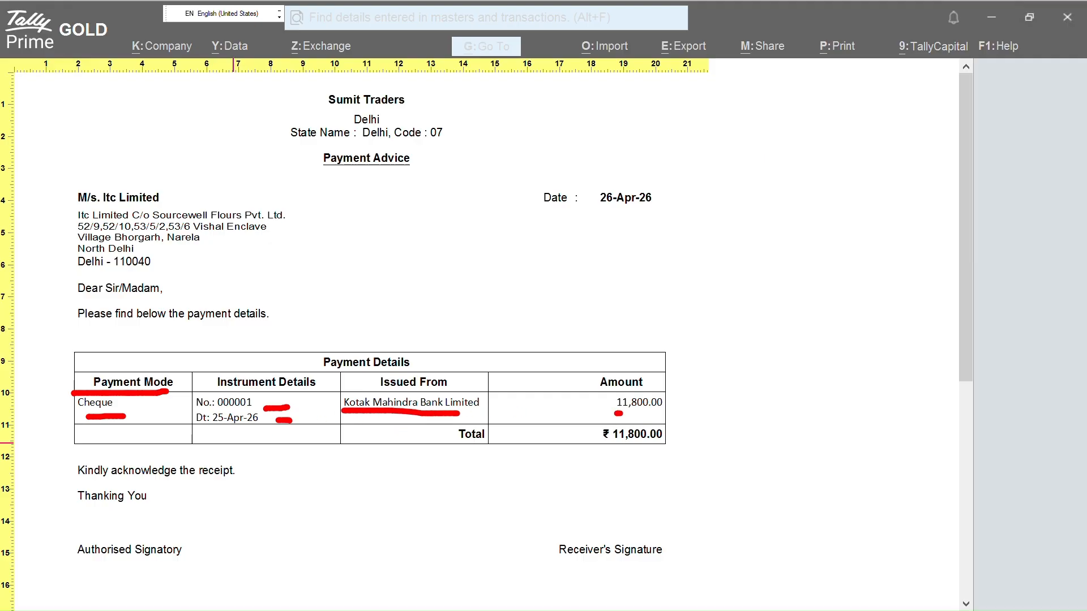
mouse_move(618, 414)
left_mouse_down()
mouse_move(692, 406)
mouse_move(641, 364)
left_mouse_up()
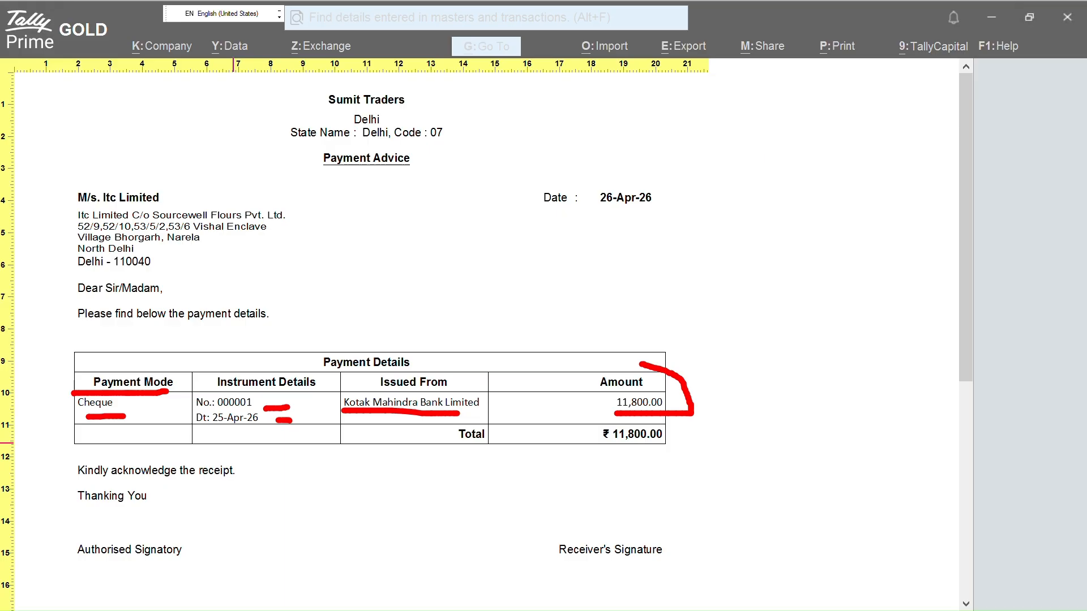
key("Escape")
left_click(651, 368)
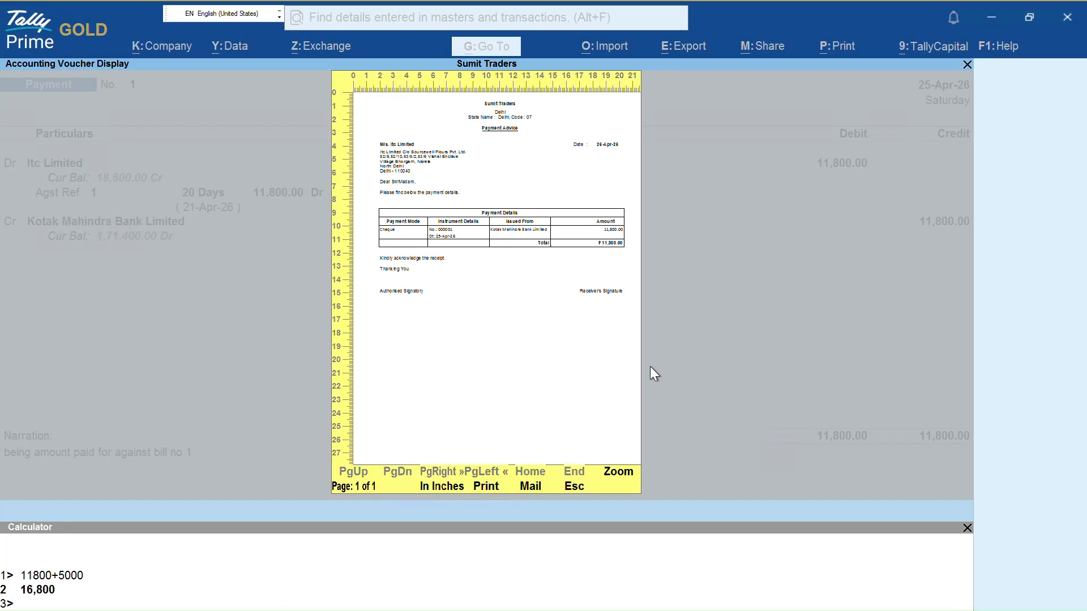
Leave the configuration unchanged and preview the plain Payment Voucher printout
key("Escape")
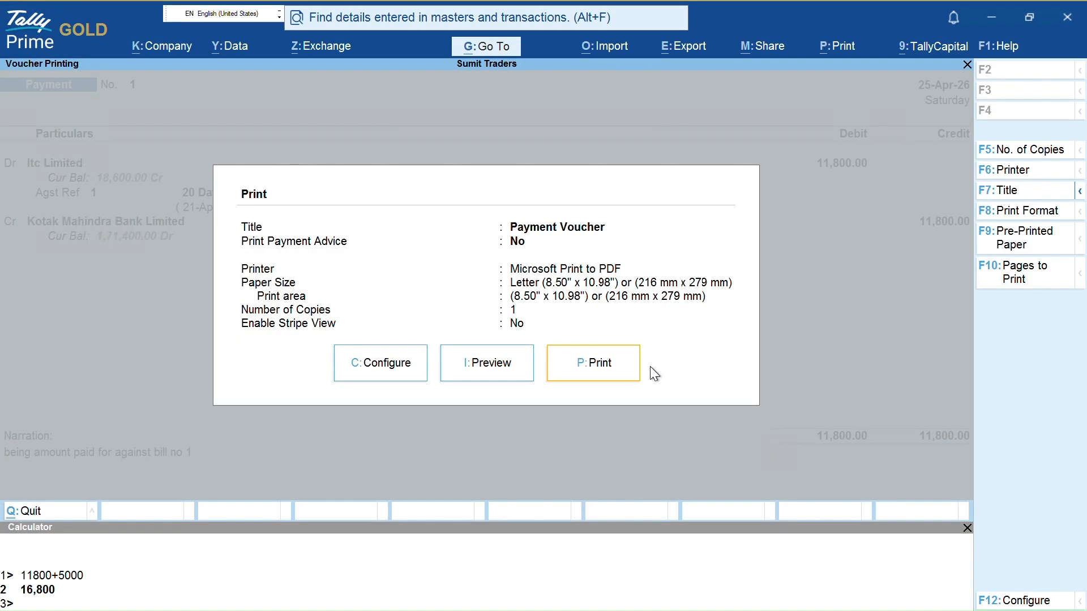
key("Left")
key("Left")
key("Return")
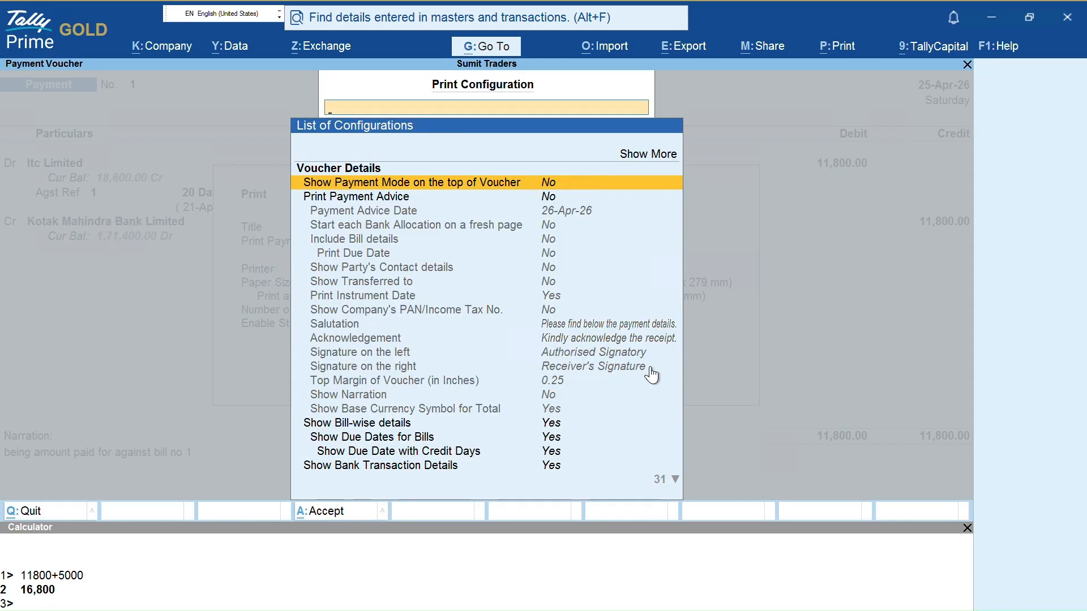
key("Escape")
key("i")
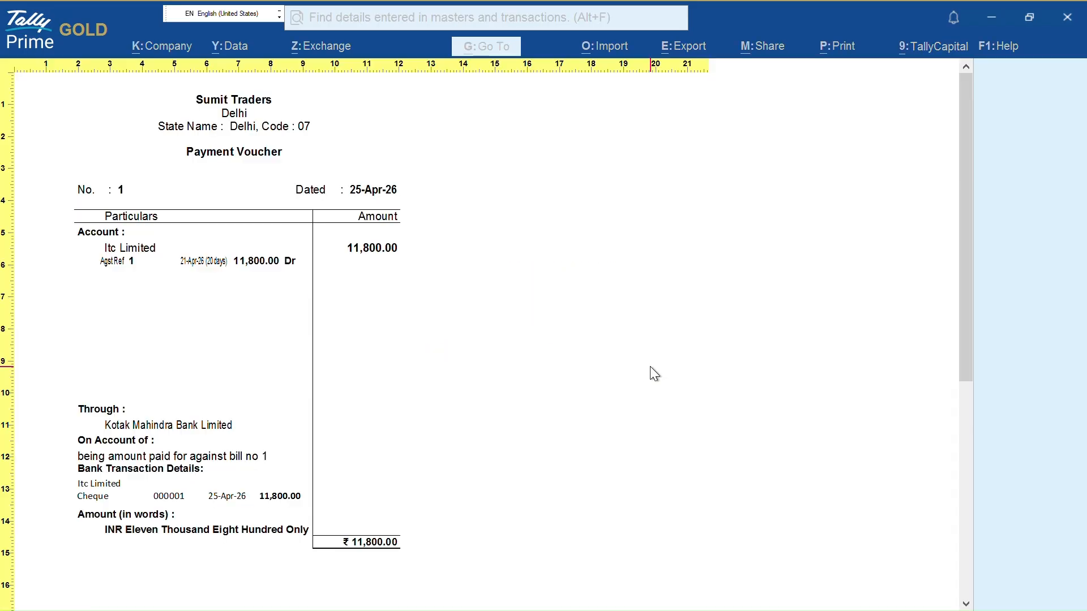
key("Escape")
Switch Print Payment Advice on and preview the Payment Advice
key("Left")
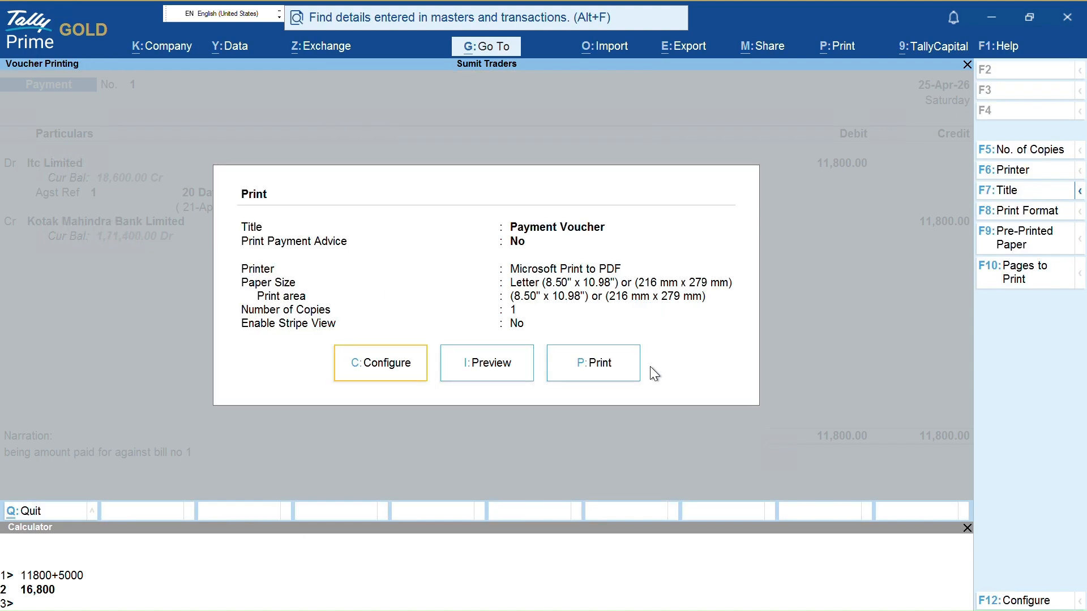
key("Return")
key("Down")
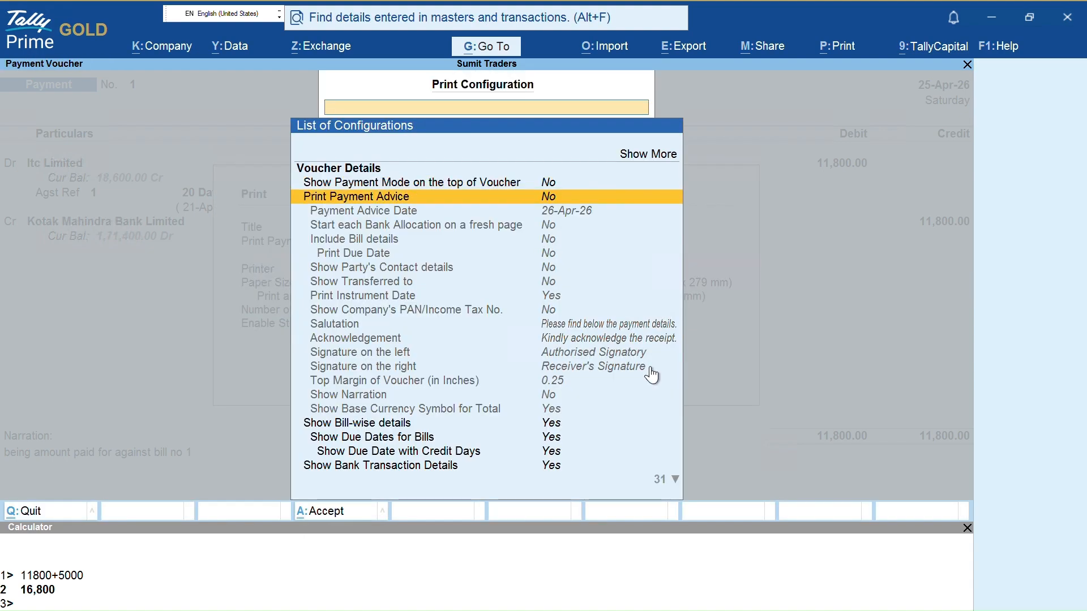
key("Return")
key("Escape")
key("i")
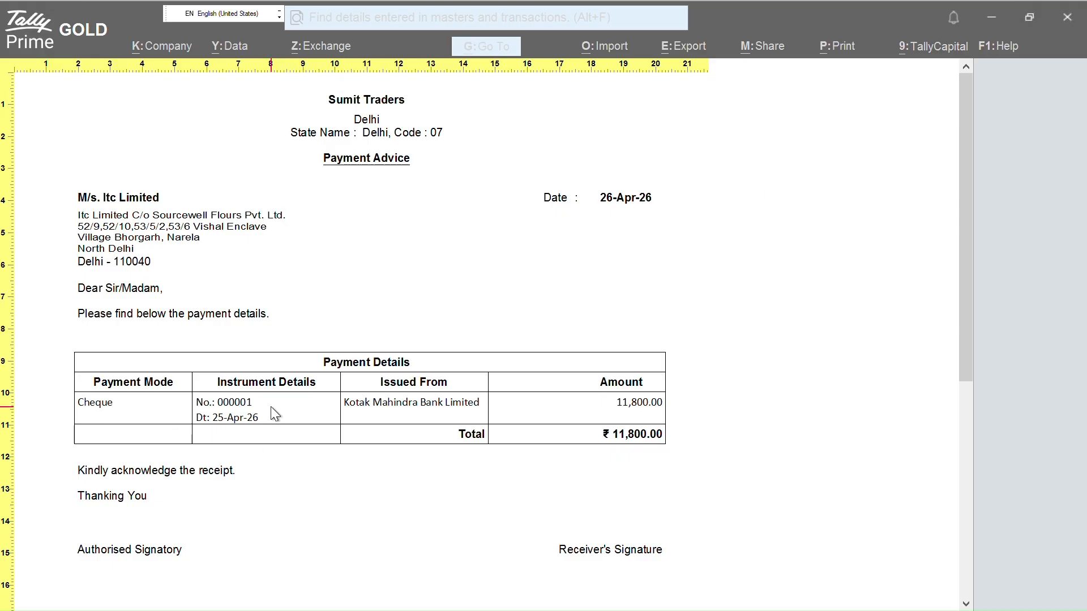
Return to the print configuration list with Print Payment Advice selected
key("Escape")
key("Escape")
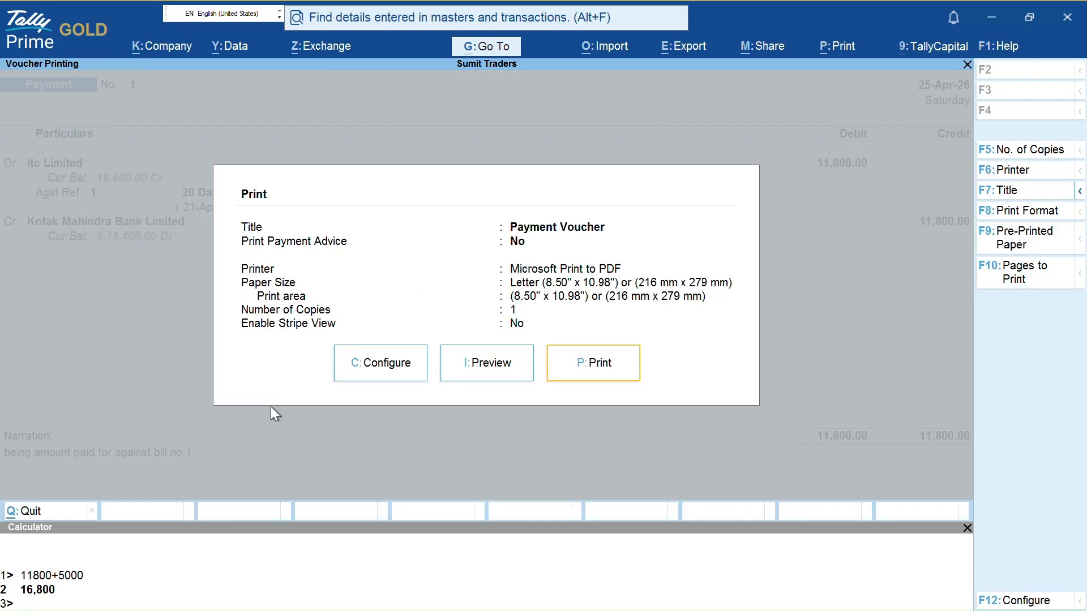
key("Left")
key("Left")
key("Return")
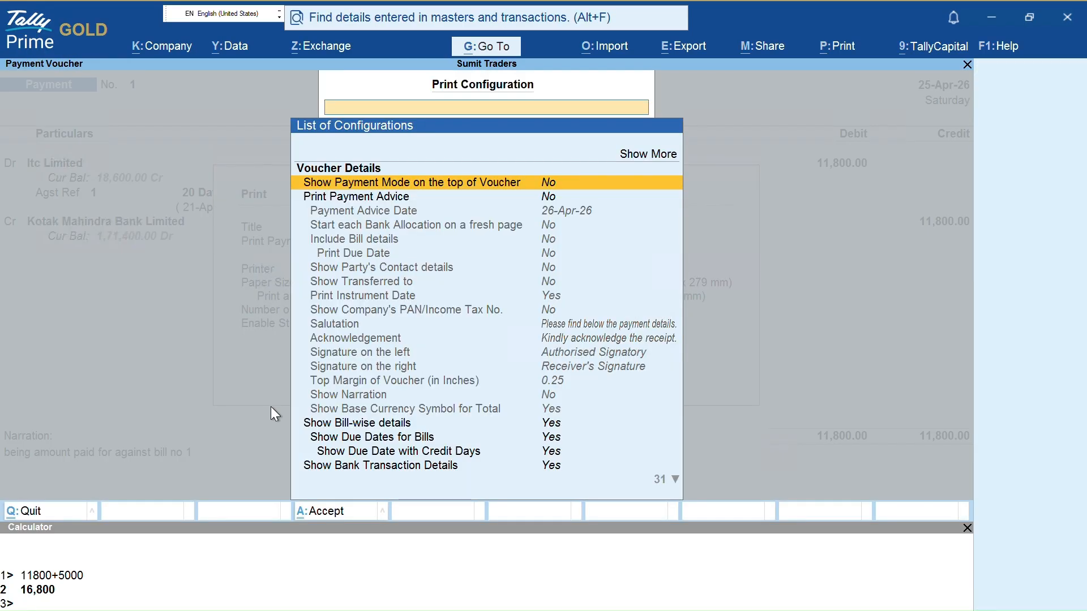
key("Down")
key("Return")
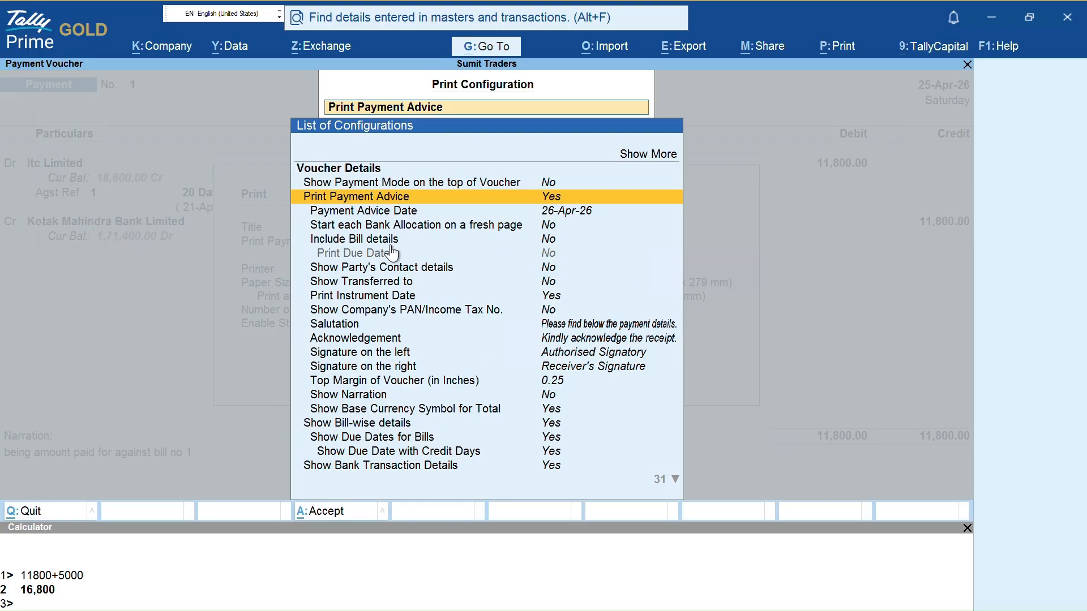
Turn on Include Bill details and preview the advice listing bill 1 for 11,800.00
key("ctrl")
left_click_drag(430, 210, 455, 211)
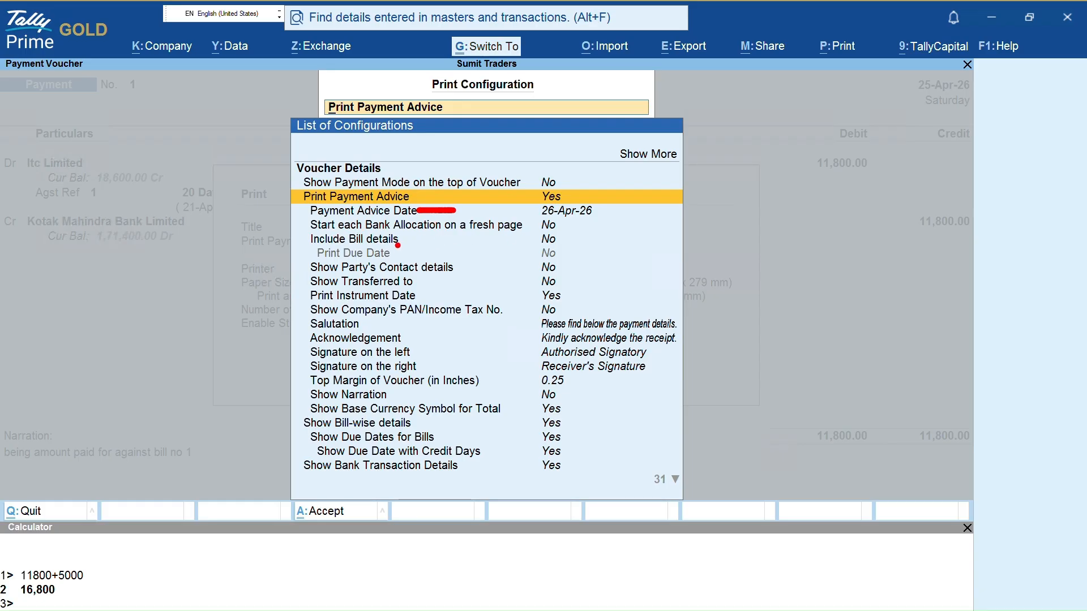
left_click_drag(403, 240, 464, 247)
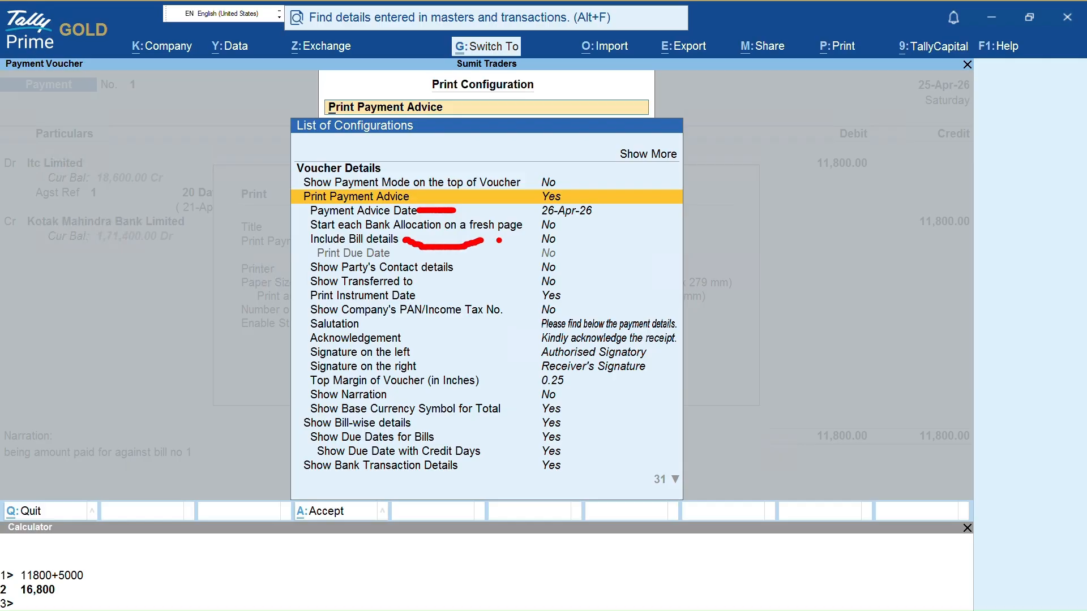
key("Escape")
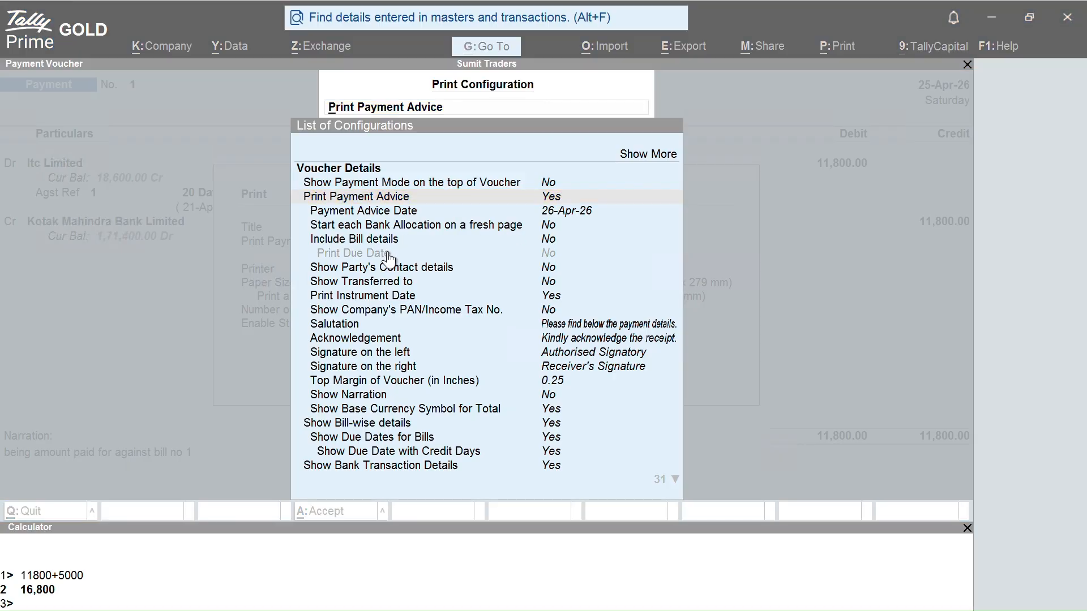
key("Down")
key("Down")
key("Return")
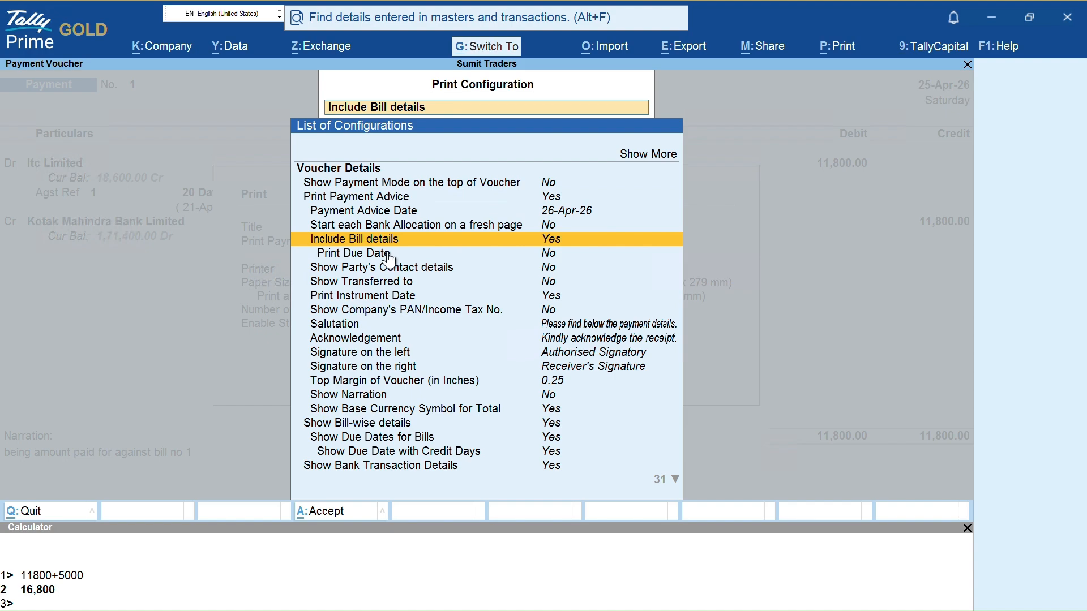
key("ctrl+a")
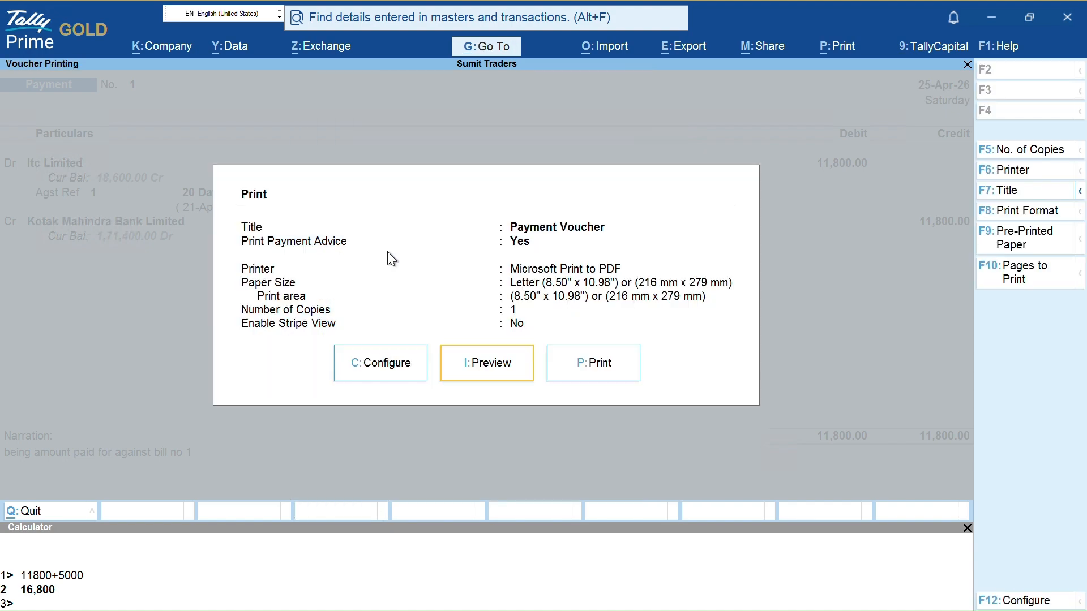
key("i")
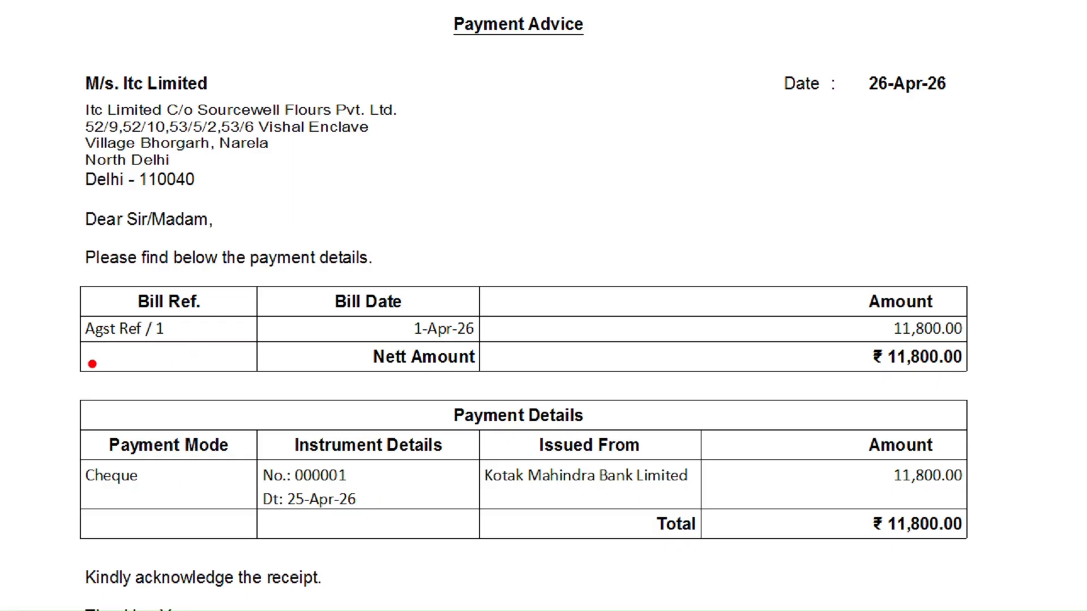
Review the Bill Ref. details on the Payment Advice, then close it back to payment voucher 1
mouse_move(65, 286)
left_mouse_down()
mouse_move(51, 371)
mouse_move(254, 312)
mouse_move(258, 291)
left_mouse_up()
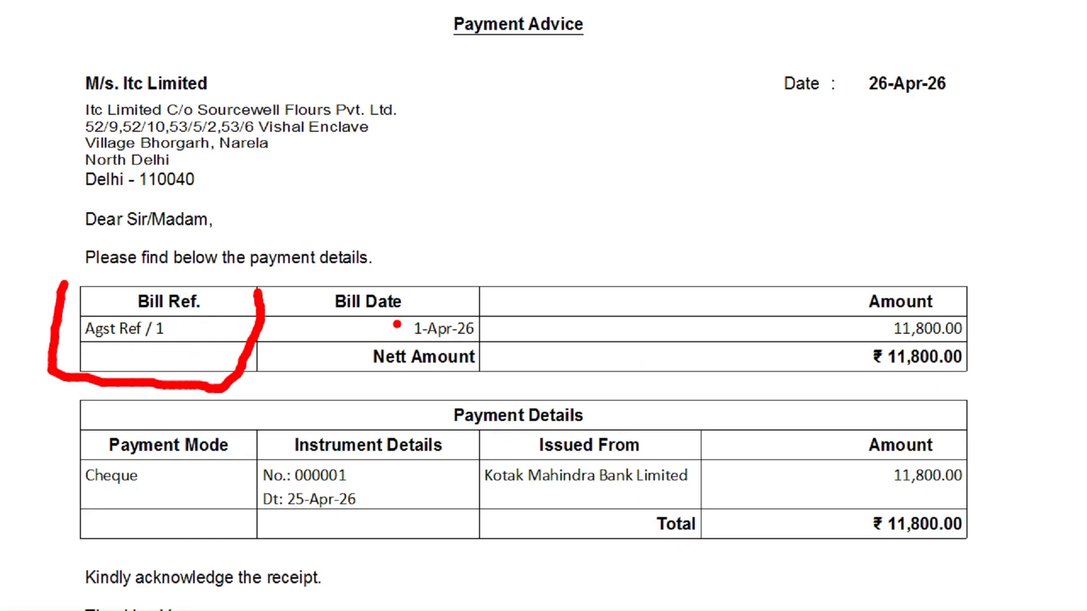
left_click_drag(361, 329, 391, 318)
mouse_move(196, 325)
left_mouse_down()
mouse_move(201, 336)
mouse_move(289, 325)
left_mouse_up()
mouse_move(830, 325)
left_mouse_down()
mouse_move(810, 379)
mouse_move(1014, 328)
left_mouse_up()
left_click_drag(144, 490, 220, 467)
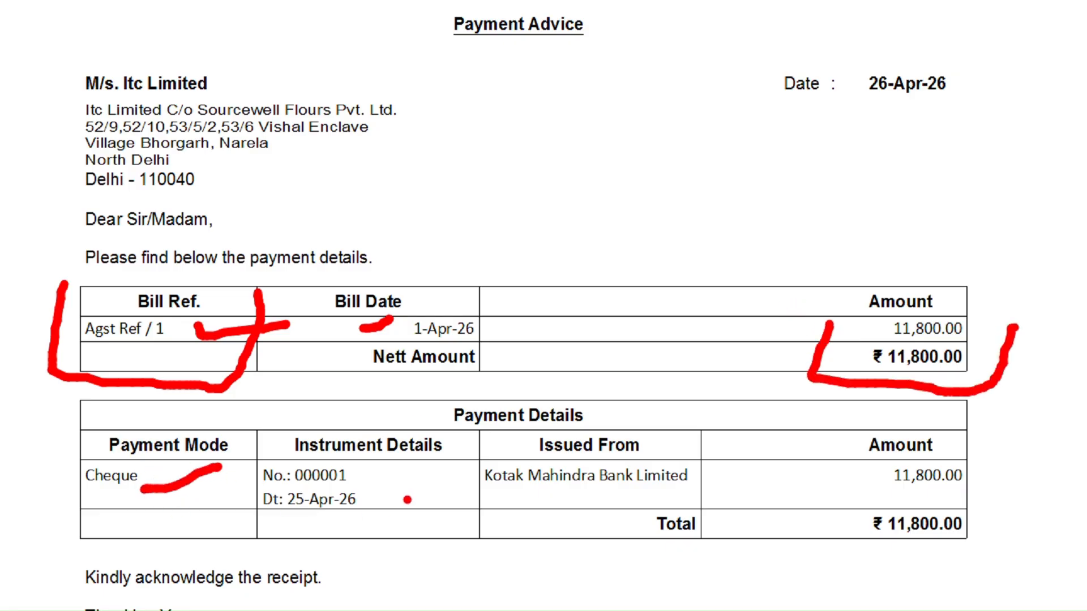
left_click_drag(379, 469, 425, 460)
left_click_drag(373, 512, 433, 494)
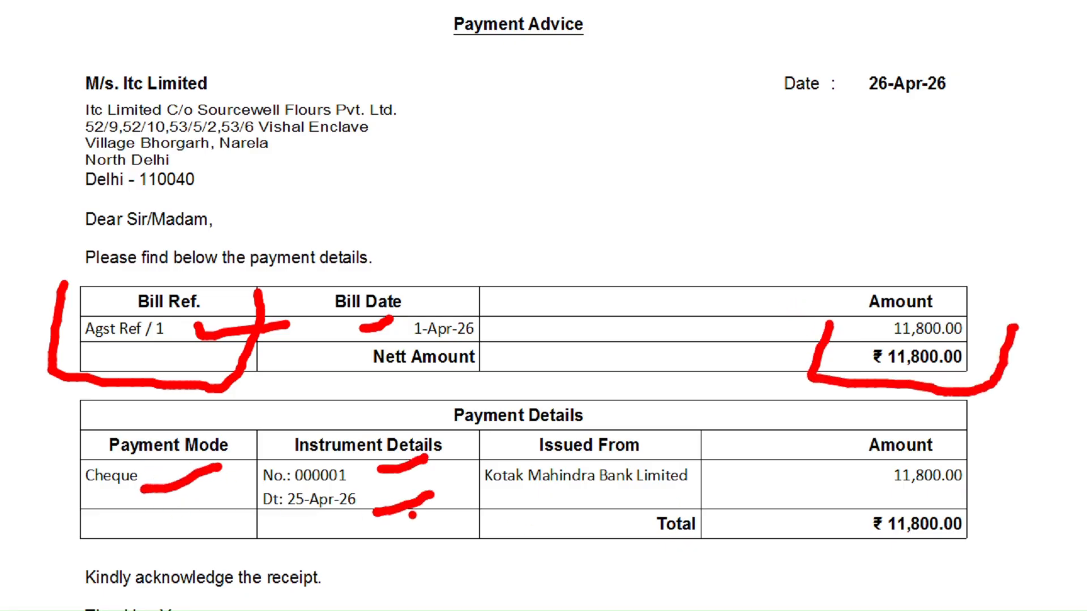
left_click_drag(553, 498, 616, 501)
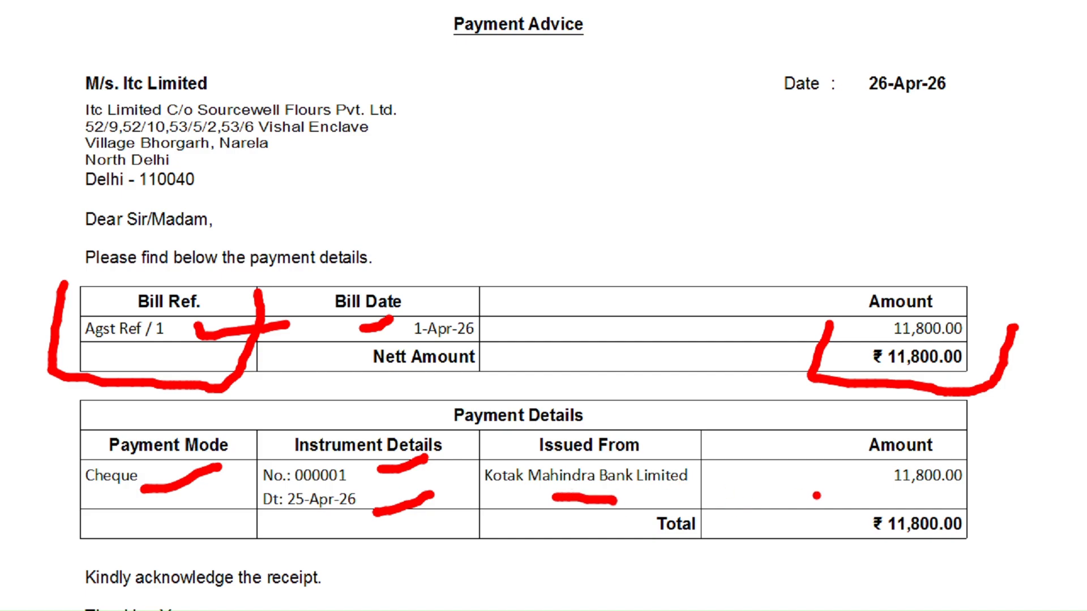
left_click_drag(830, 498, 903, 494)
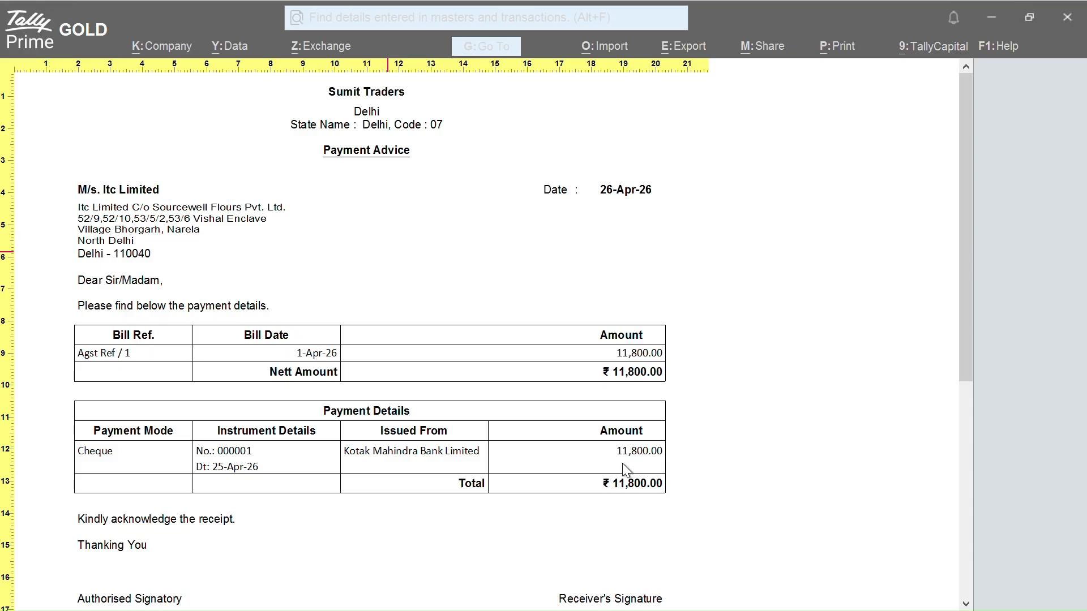
key("Escape")
Open payment voucher No. 3 from Itc Limited's list and its print configuration
key("Escape")
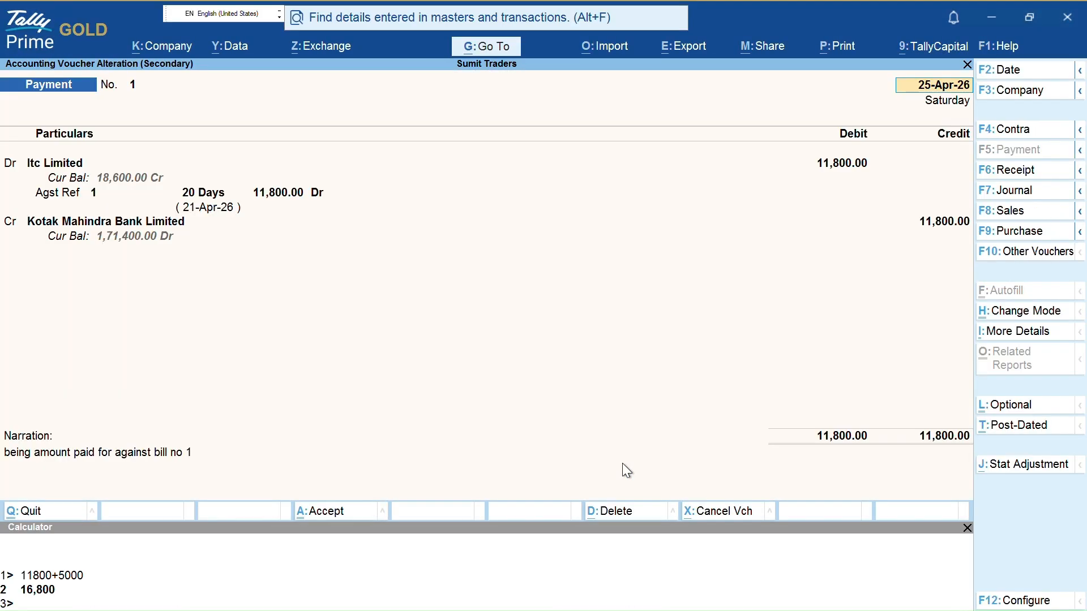
key("Escape")
key("Down")
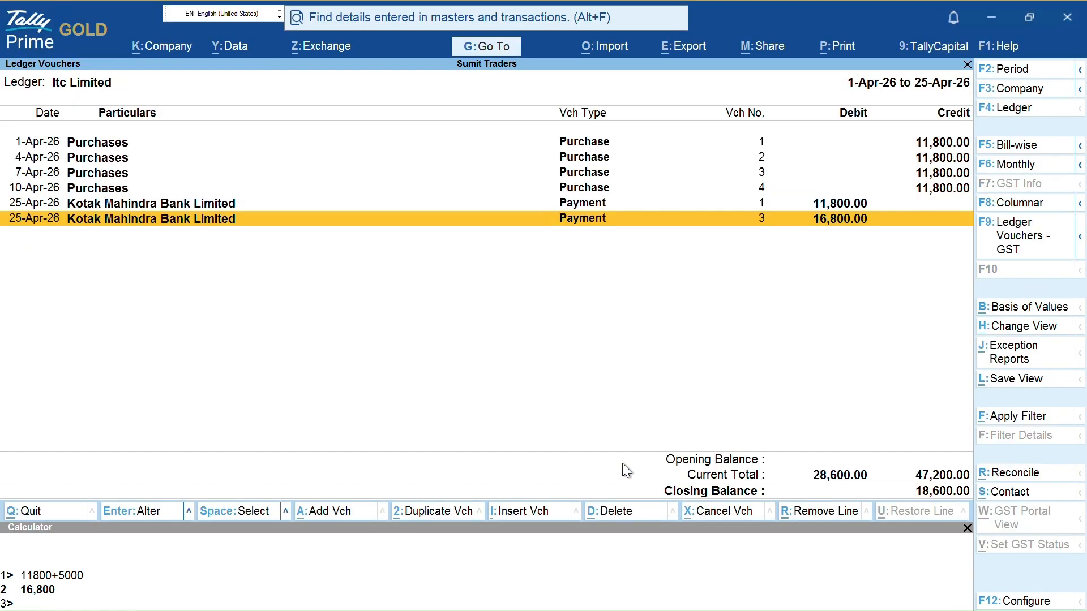
key("Return")
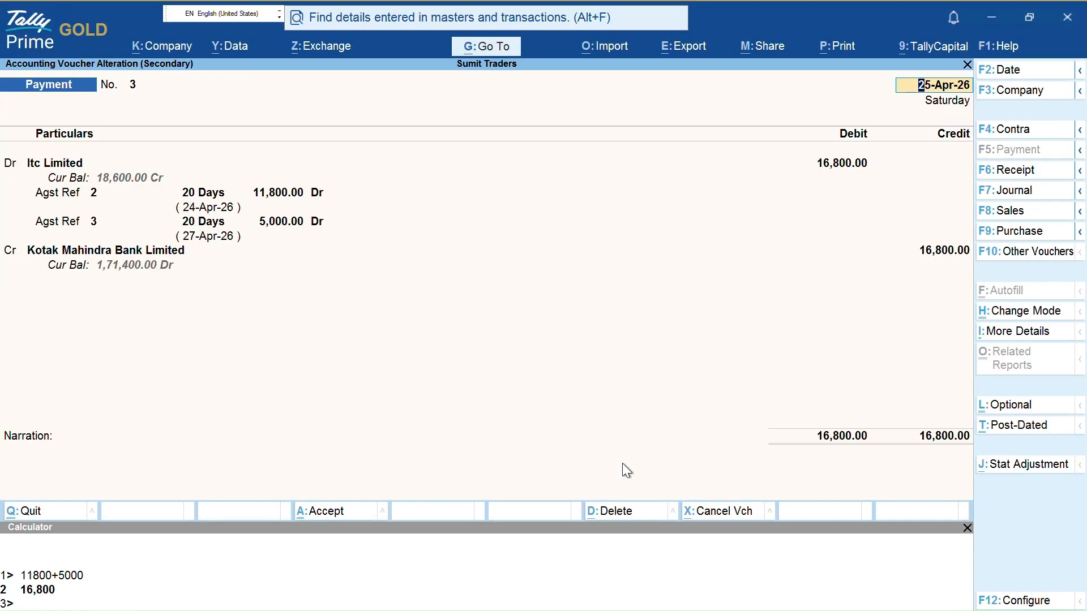
key("alt+p")
key("c")
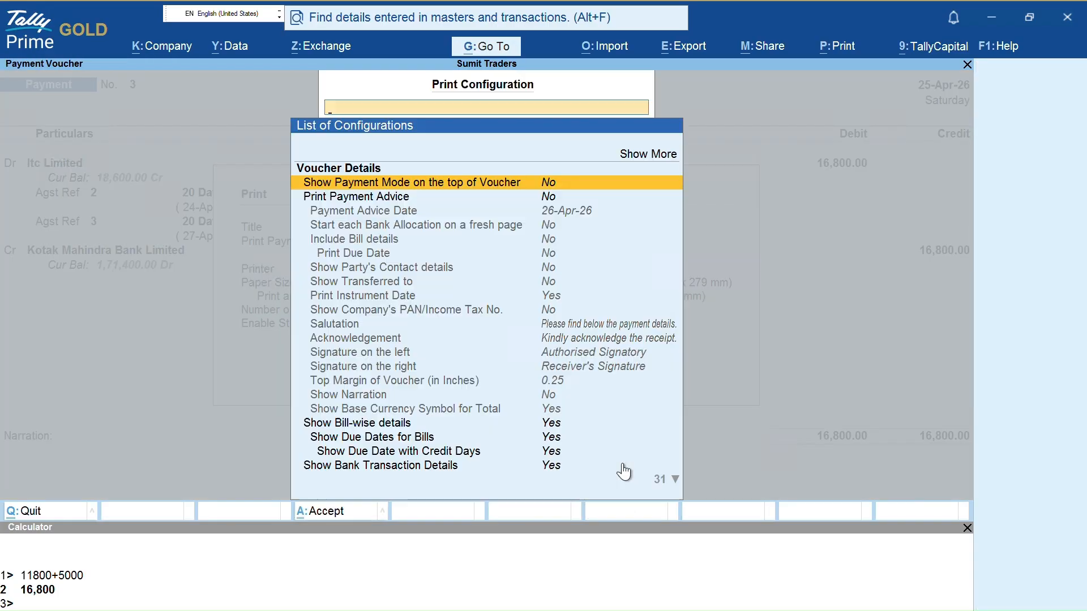
Set Print Payment Advice and Include Bill details to Yes
key("Down")
key("Return")
key("Down")
key("Down")
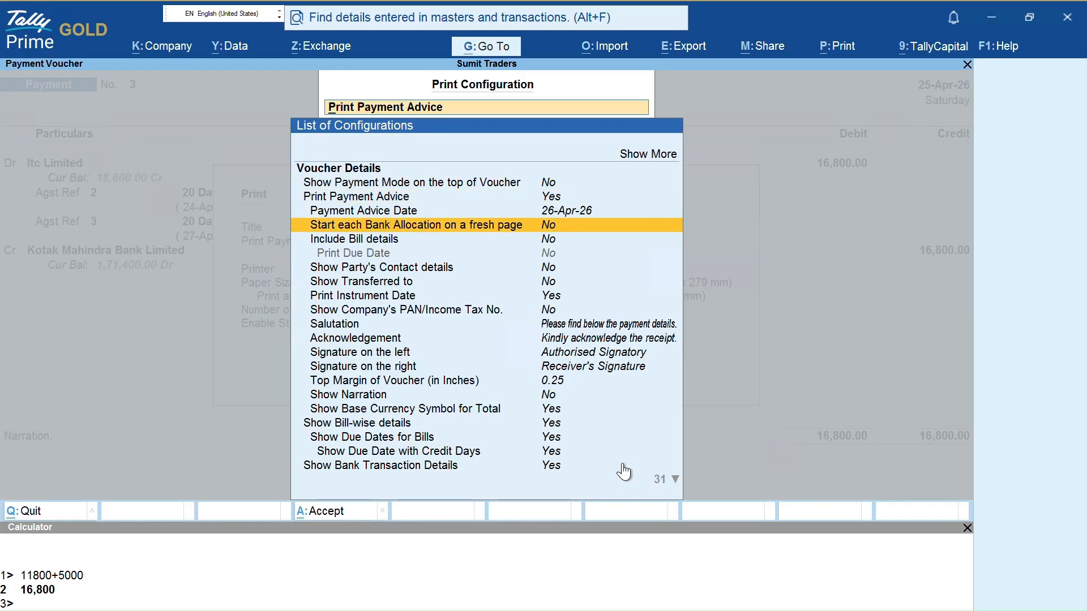
key("Down")
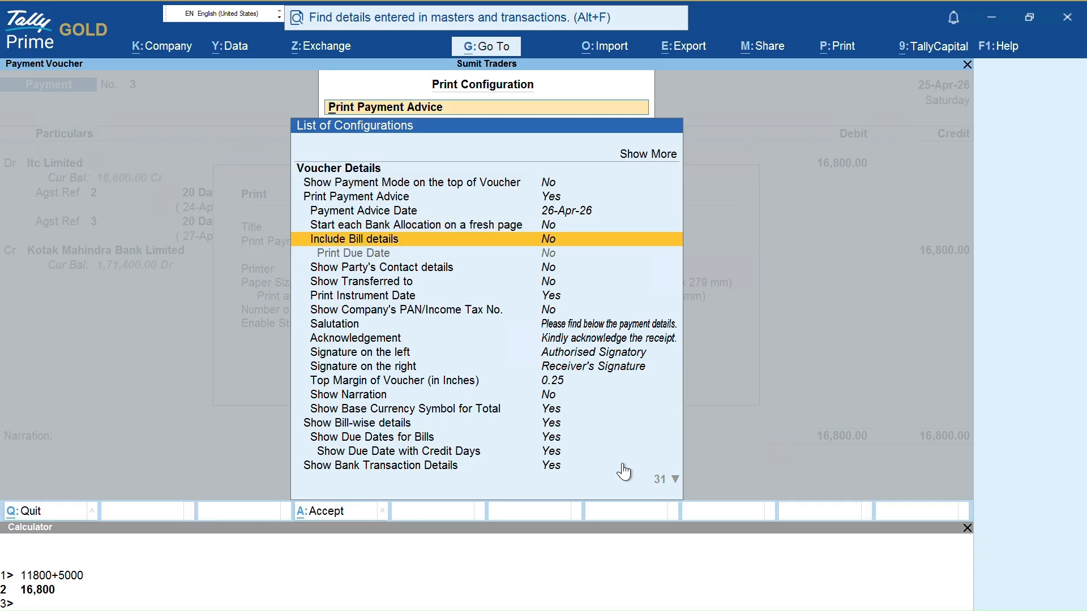
key("Return")
key("Down")
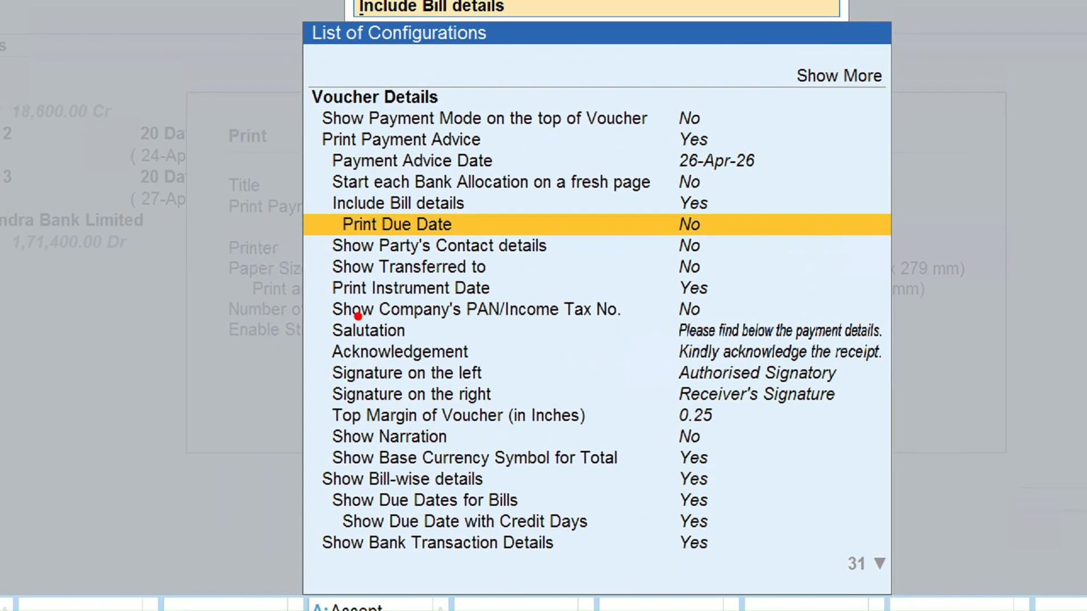
Turn on Print Due Date, recheck the advice settings and accept the configuration
left_click_drag(478, 222, 651, 222)
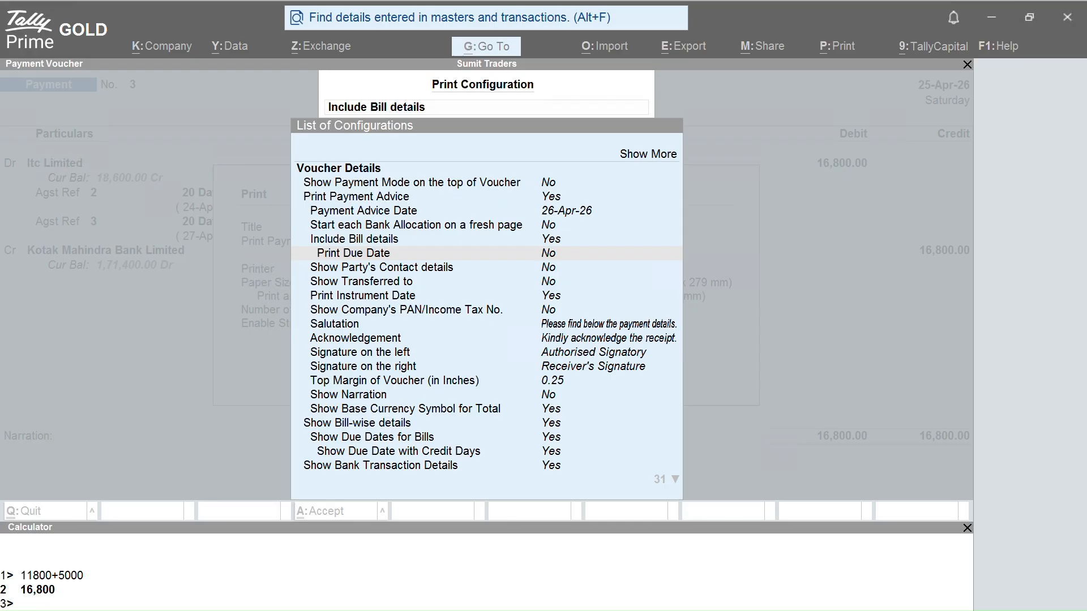
left_click(518, 250)
left_click(519, 250)
key("Down")
key("Down")
key("Down")
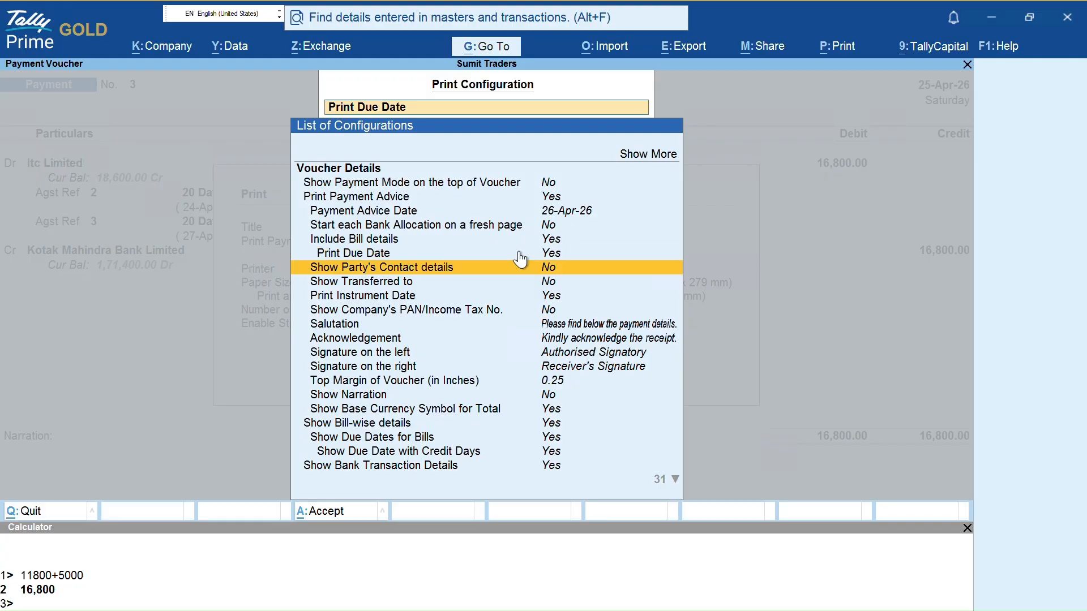
key("Up")
key("Down")
key("Down")
key("Down")
key("Up")
key("Up")
key("Up")
key("Up")
key("Up")
key("Up")
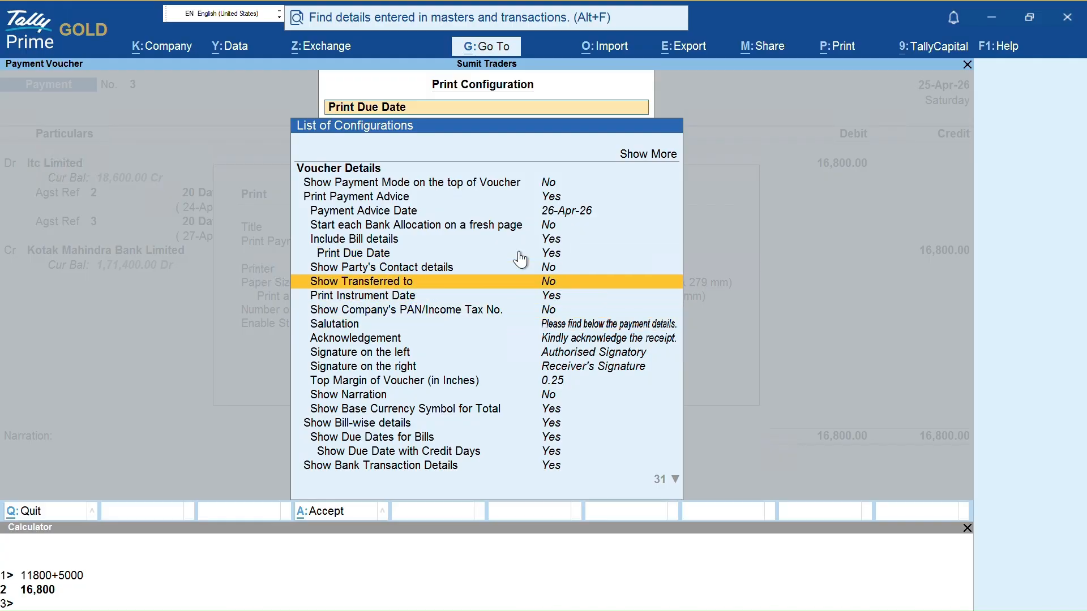
key("Up")
key("Up")
key("Up")
key("Down")
key("Down")
key("Down")
key("ctrl+a")
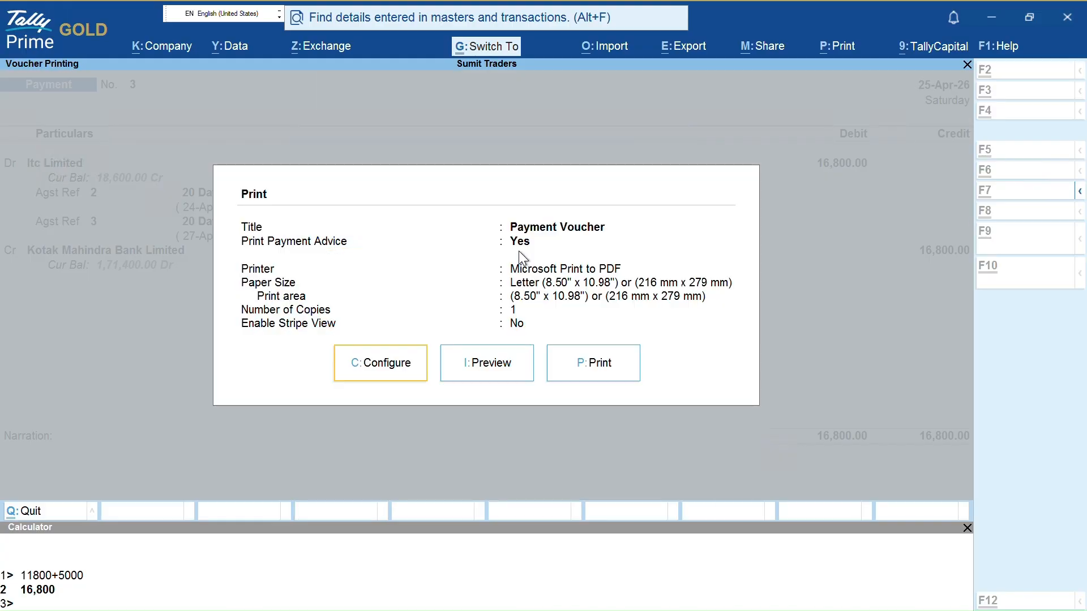
Print-preview payment voucher 3 as a Payment Advice for Itc Limited
key("i")
key("Return")
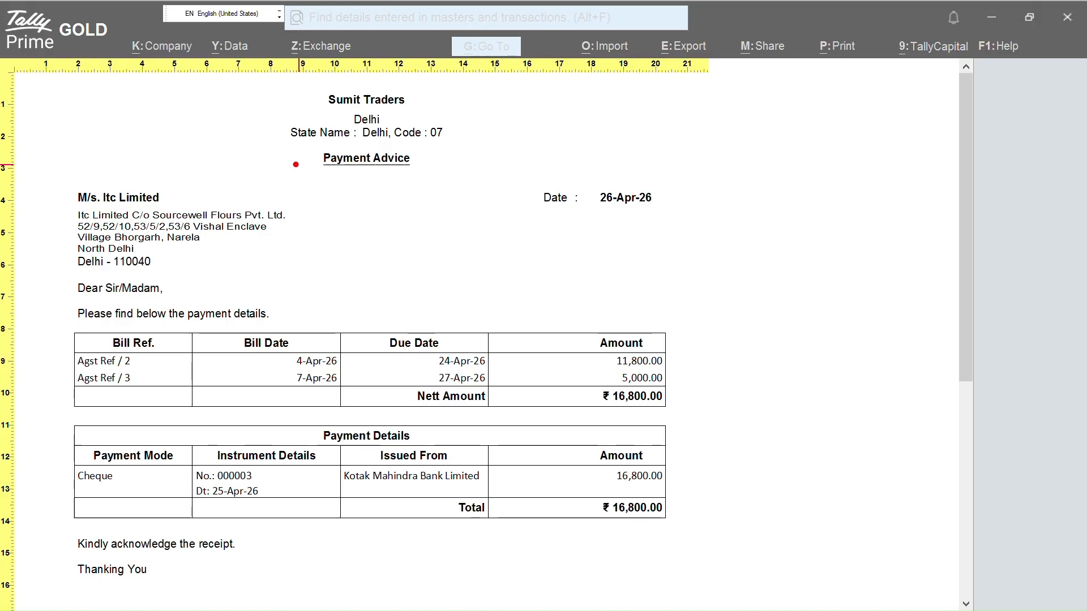
mouse_move(317, 82)
left_mouse_down()
mouse_move(290, 157)
mouse_move(410, 145)
left_mouse_up()
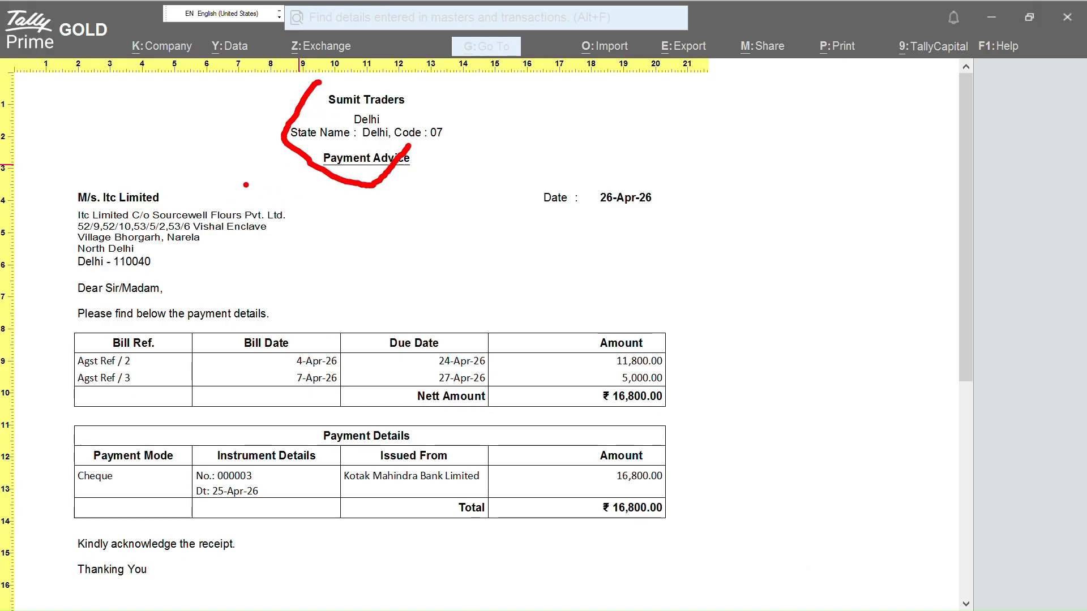
left_click_drag(182, 199, 249, 195)
left_click_drag(190, 248, 283, 234)
mouse_move(590, 184)
left_mouse_down()
mouse_move(598, 218)
mouse_move(624, 214)
left_mouse_up()
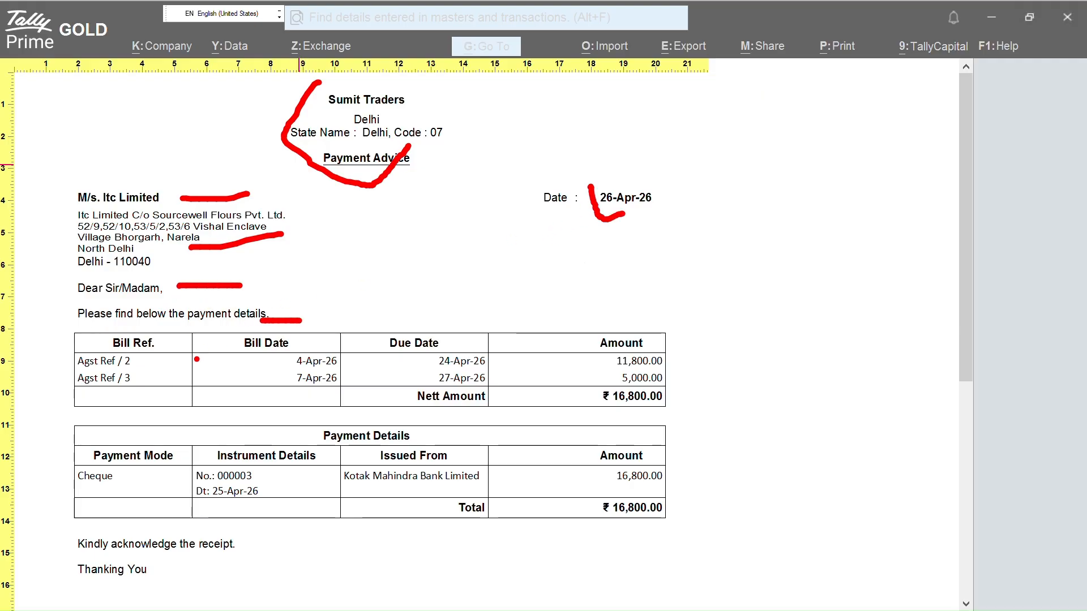
key("Escape")
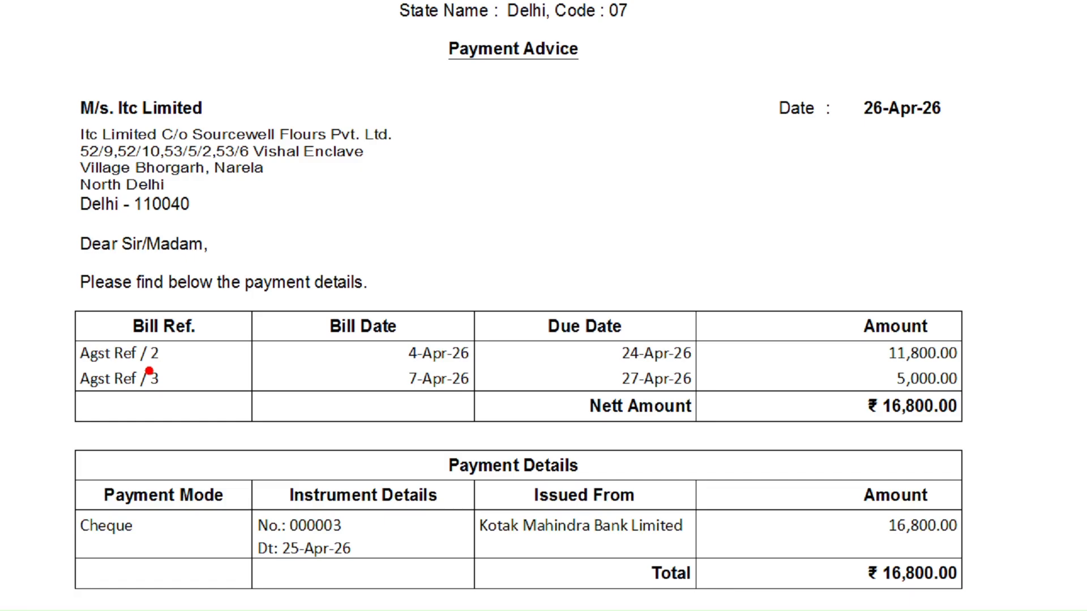
Review bills 2 and 3 on the advice, due 24-Apr-26 and 27-Apr-26
left_click_drag(139, 361, 216, 350)
left_click_drag(168, 390, 225, 382)
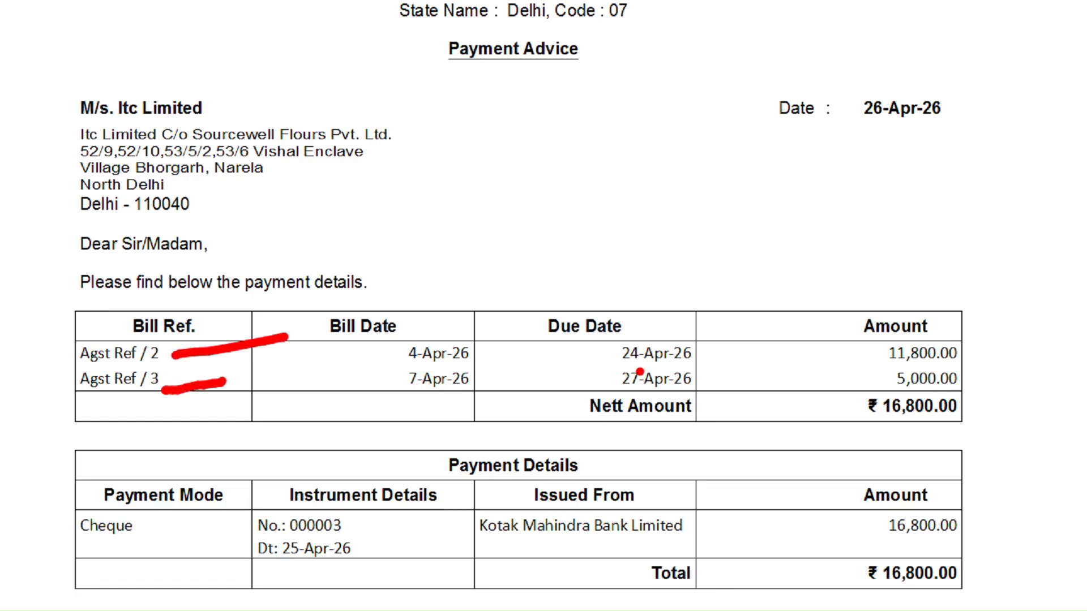
left_click_drag(370, 359, 398, 351)
left_click_drag(358, 401, 377, 394)
mouse_move(564, 364)
left_mouse_down()
mouse_move(627, 352)
mouse_move(592, 379)
mouse_move(609, 379)
left_mouse_up()
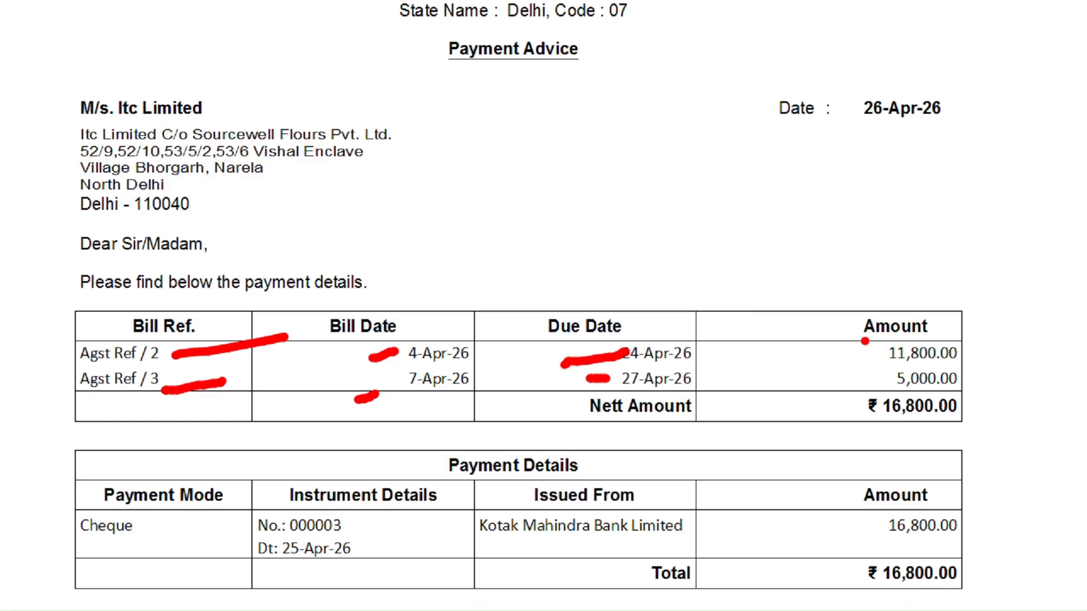
mouse_move(865, 341)
left_mouse_down()
mouse_move(865, 366)
mouse_move(980, 366)
left_mouse_up()
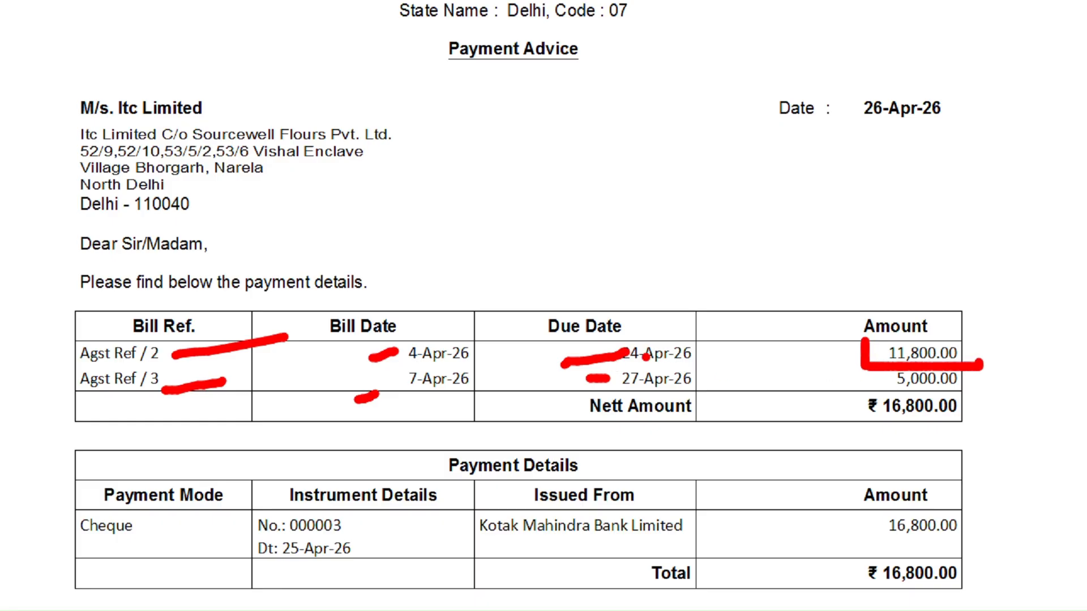
left_click_drag(482, 355, 511, 348)
left_click_drag(486, 383, 511, 382)
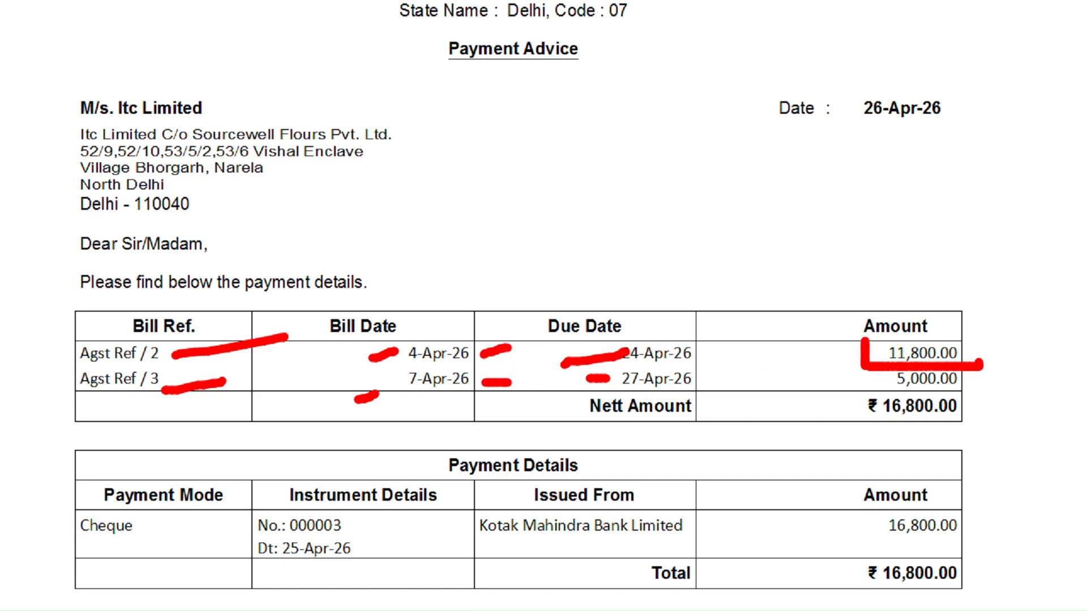
mouse_move(868, 371)
left_mouse_down()
mouse_move(871, 385)
mouse_move(946, 399)
mouse_move(985, 391)
mouse_move(983, 365)
left_mouse_up()
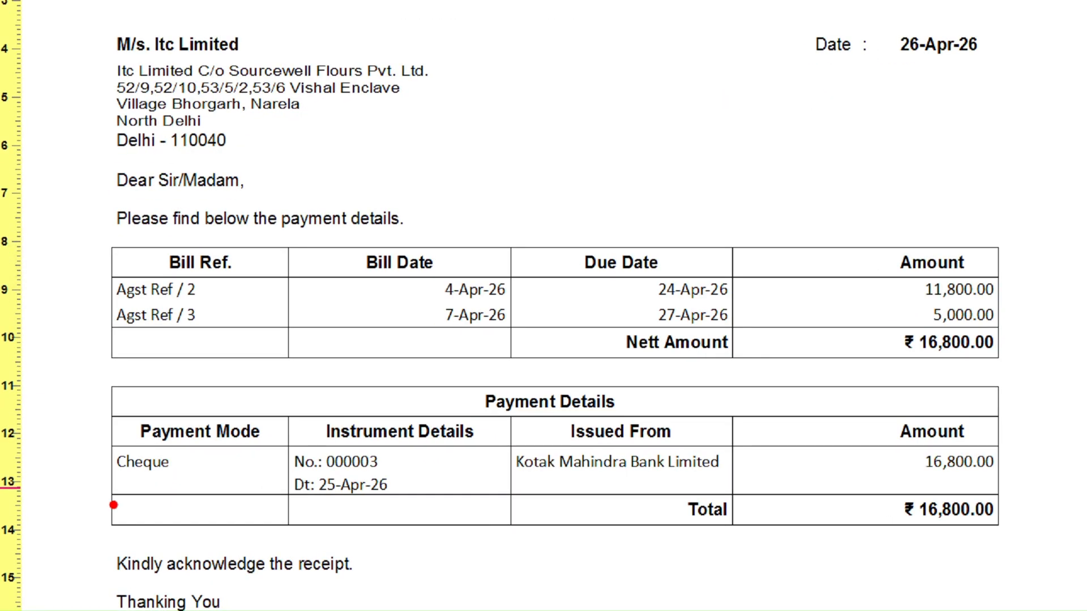
Check the advice's Kotak Mahindra Bank cheque details and the 16,800.00 total
left_click_drag(116, 483, 175, 472)
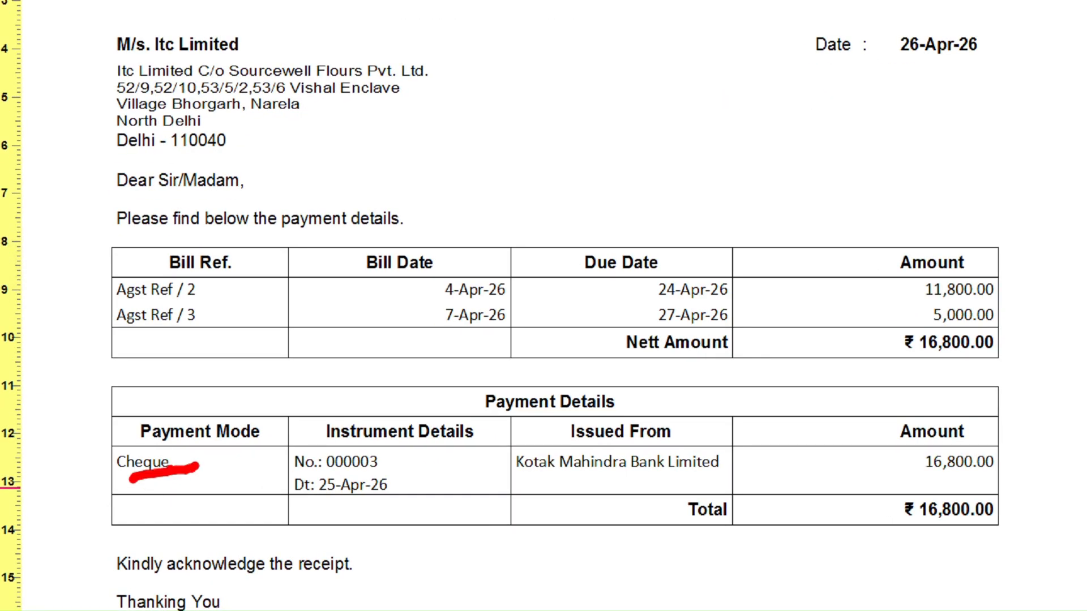
left_click_drag(385, 463, 440, 450)
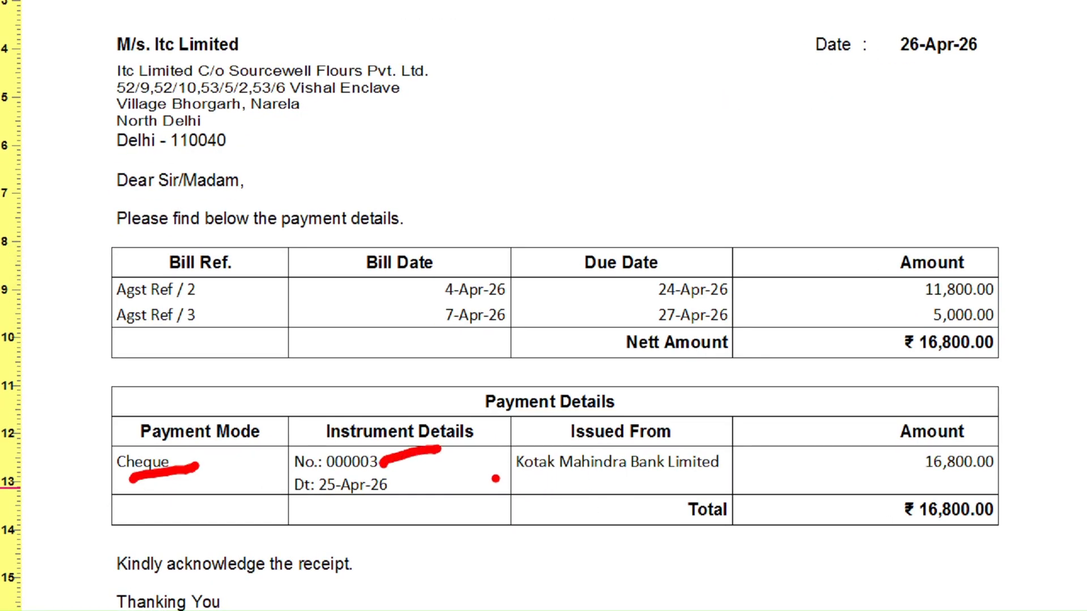
left_click_drag(491, 476, 742, 467)
left_click_drag(916, 463, 1019, 473)
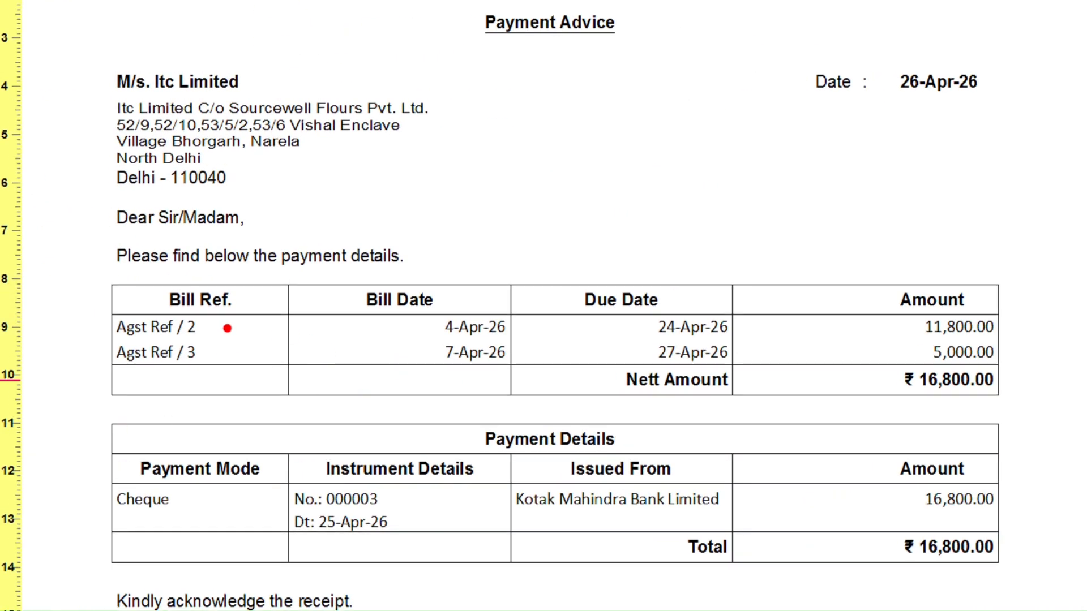
left_click_drag(227, 328, 270, 313)
left_click_drag(217, 362, 259, 357)
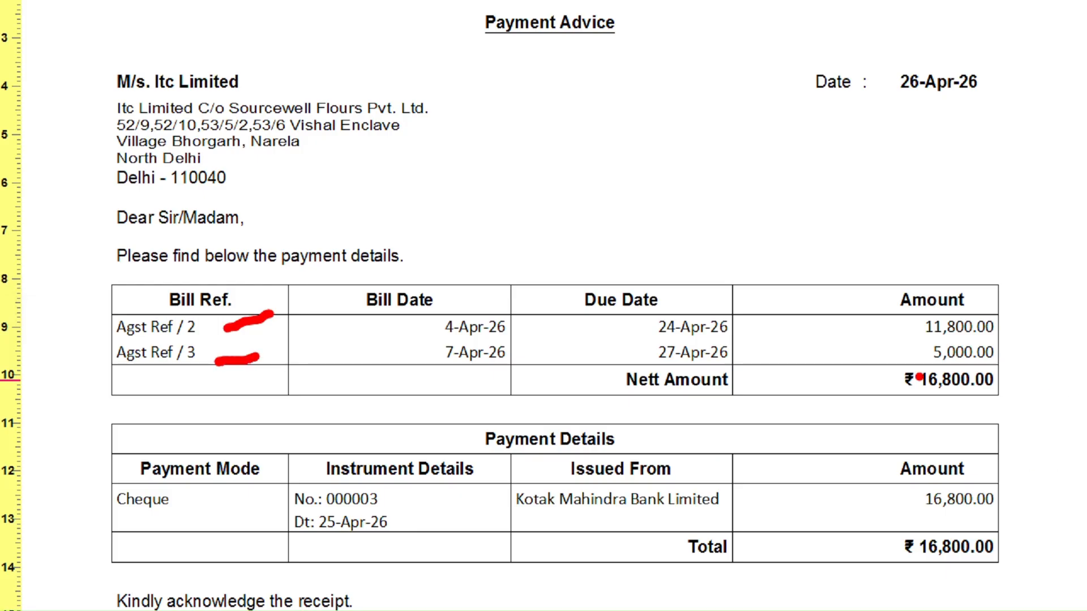
mouse_move(917, 347)
left_mouse_down()
mouse_move(971, 371)
mouse_move(1022, 357)
mouse_move(997, 343)
left_mouse_up()
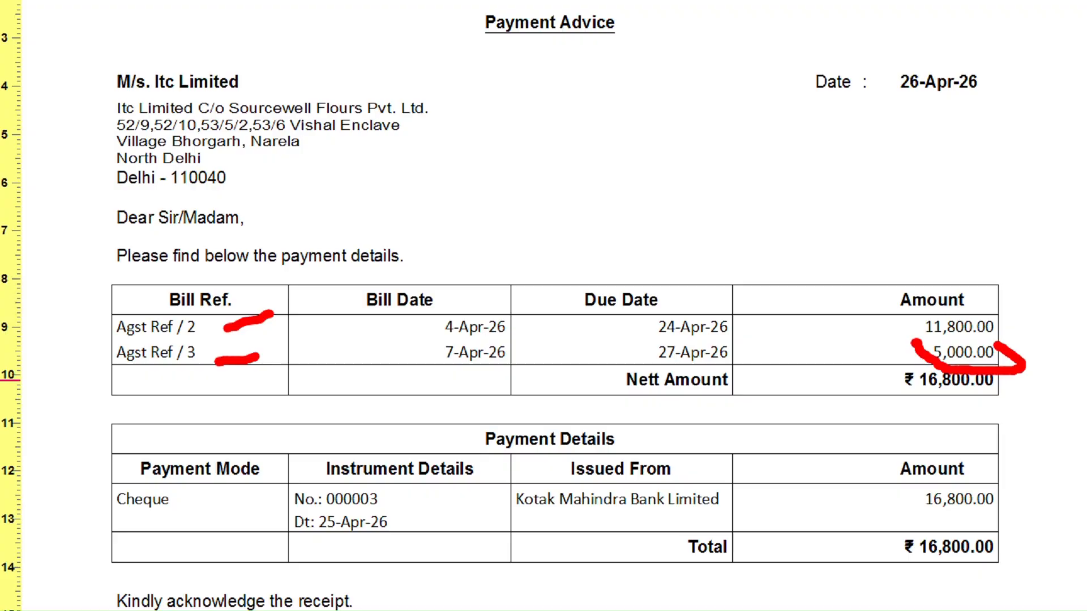
key("Escape")
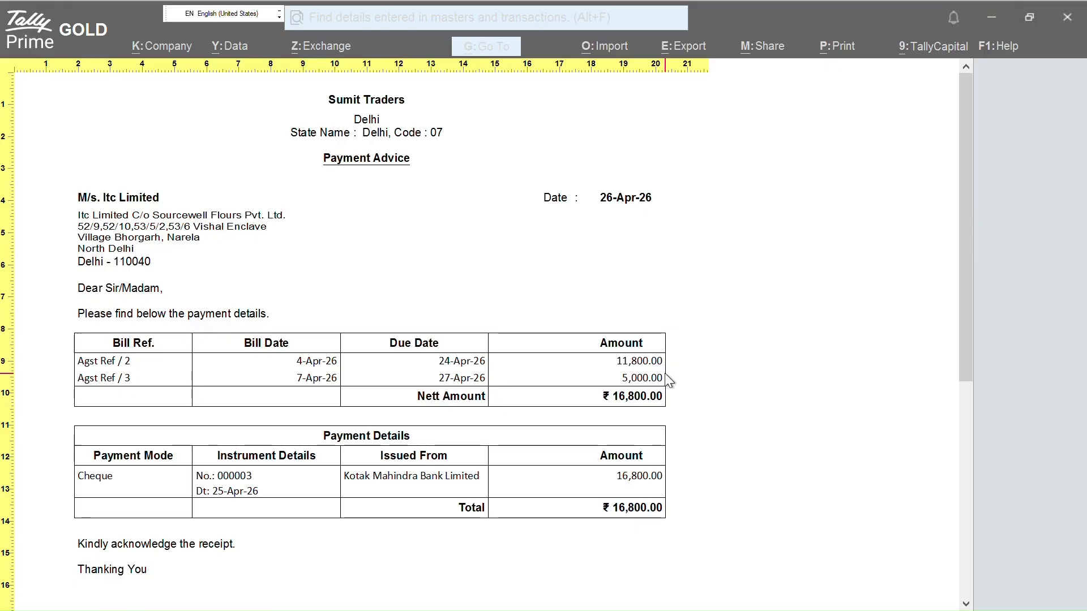
Close the payment advice and voucher 3, returning to Itc Limited's ledger vouchers
key("Escape")
key("Escape")
key("Escape")
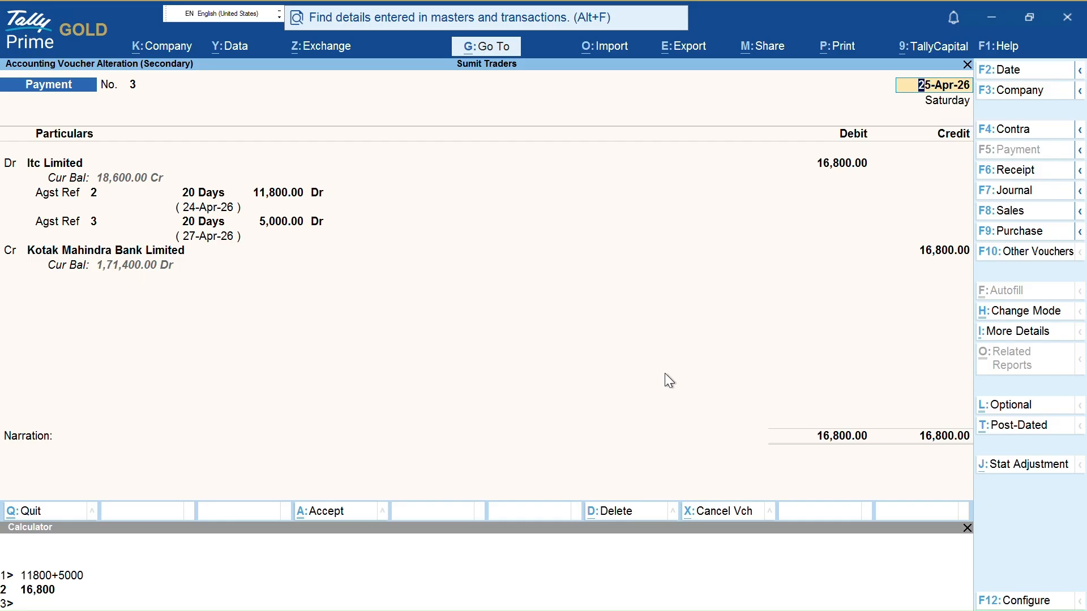
key("Escape")
key("y")
key("Up")
key("Up")
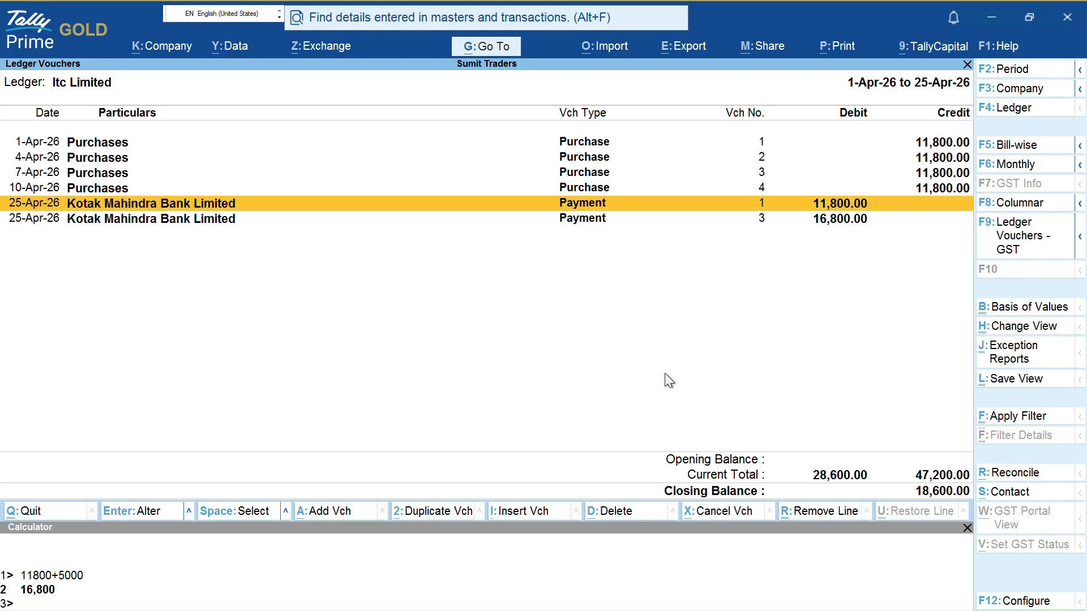
key("Down")
key("Down")
key("Up")
key("Up")
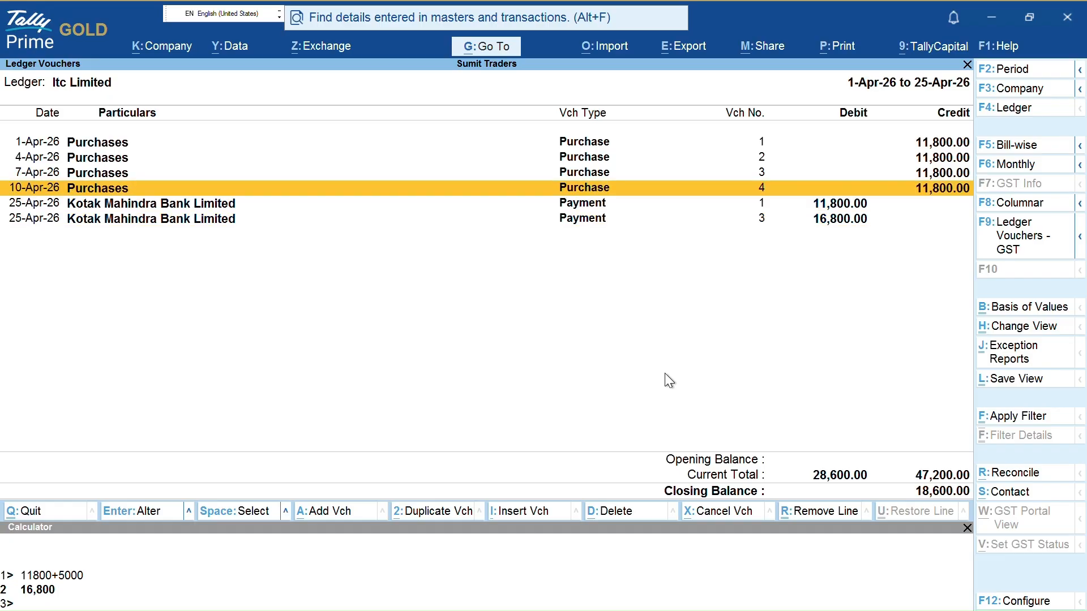
key("Down")
Open payment voucher 3 from Itc Limited's ledger list to inspect it
key("alt+F2")
key("Escape")
key("Down")
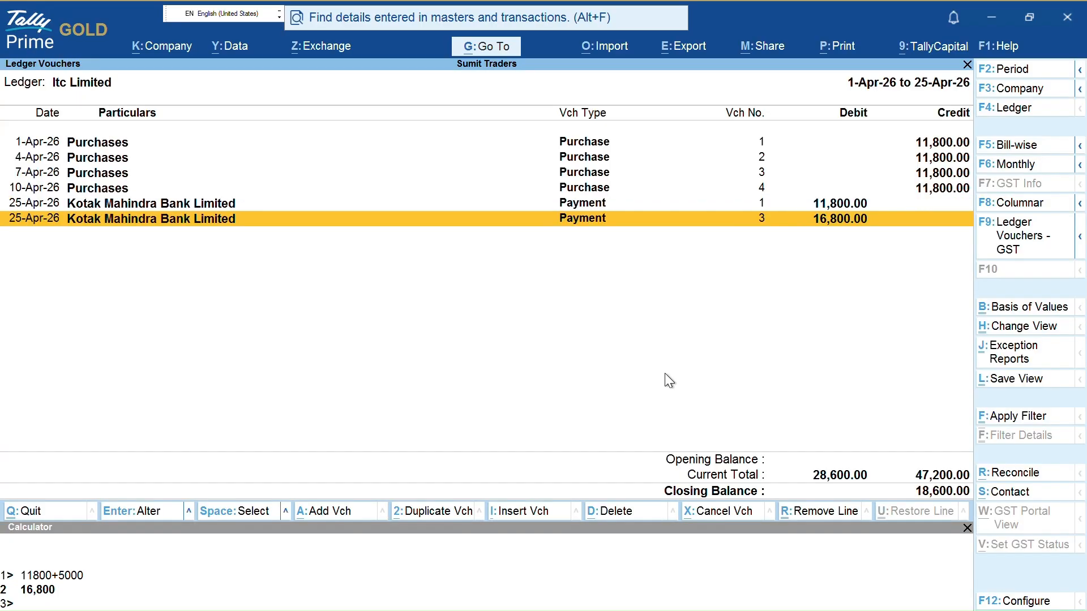
key("Return")
key("Escape")
key("Up")
Re-check payment voucher 1, then payment voucher 3 again
key("Return")
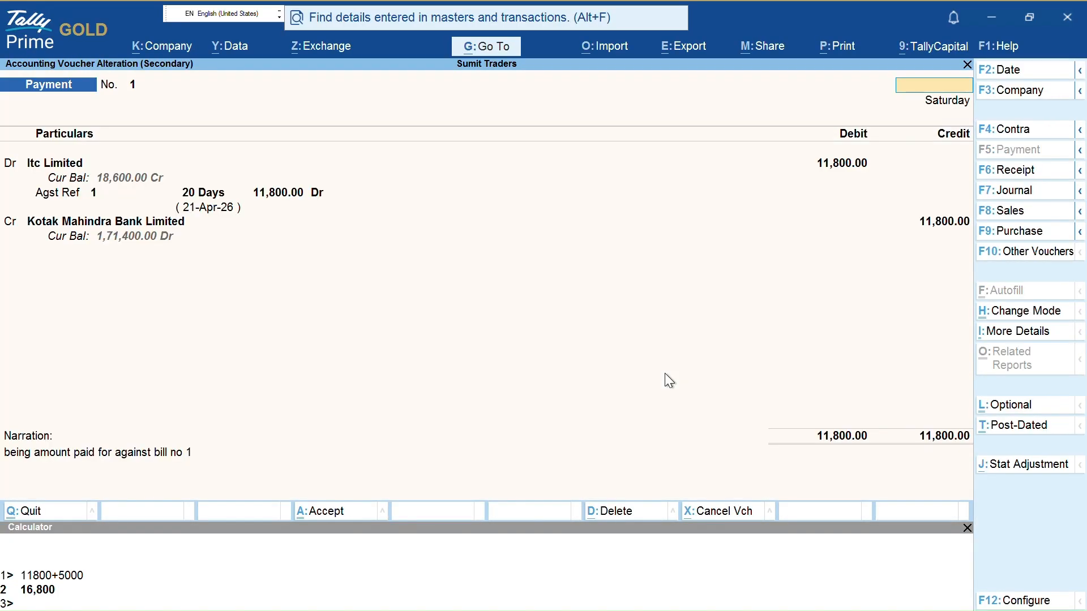
key("Escape")
key("Return")
key("Up")
key("Up")
key("Up")
key("Down")
key("Down")
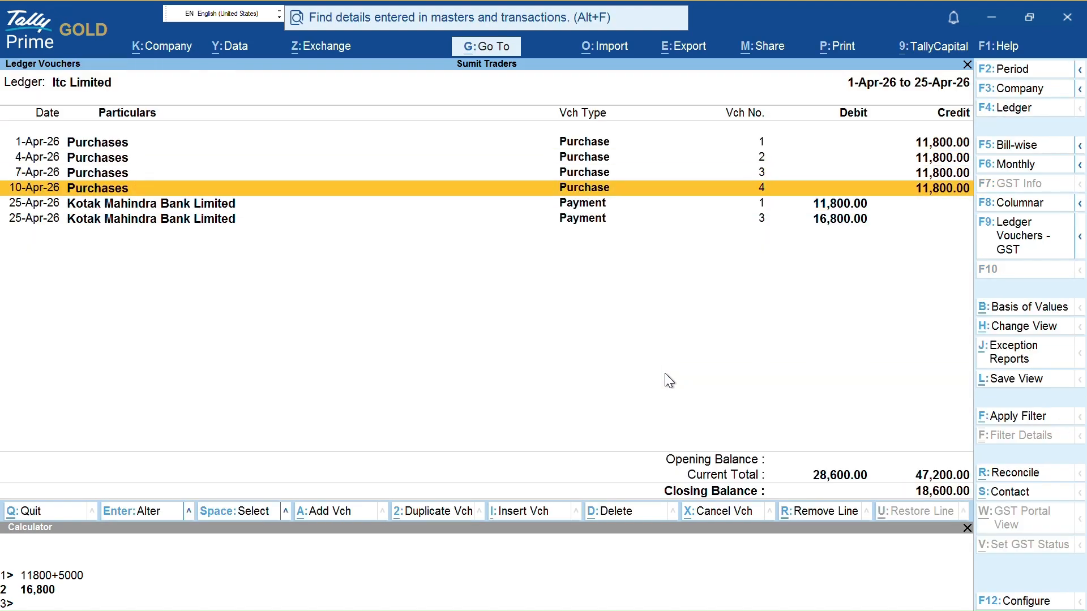
key("Down")
key("Down")
key("Return")
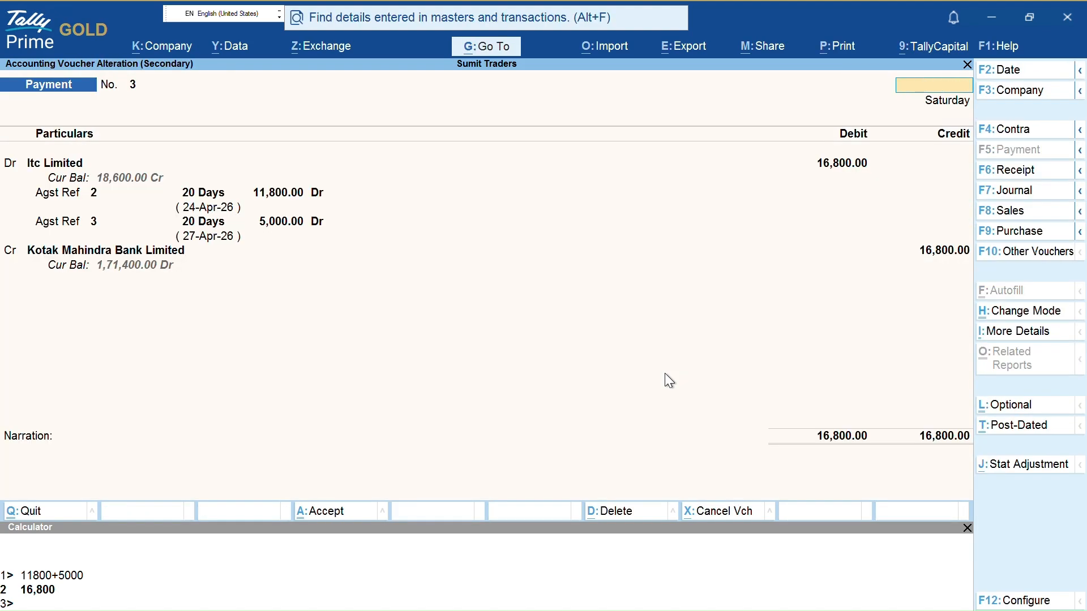
key("Escape")
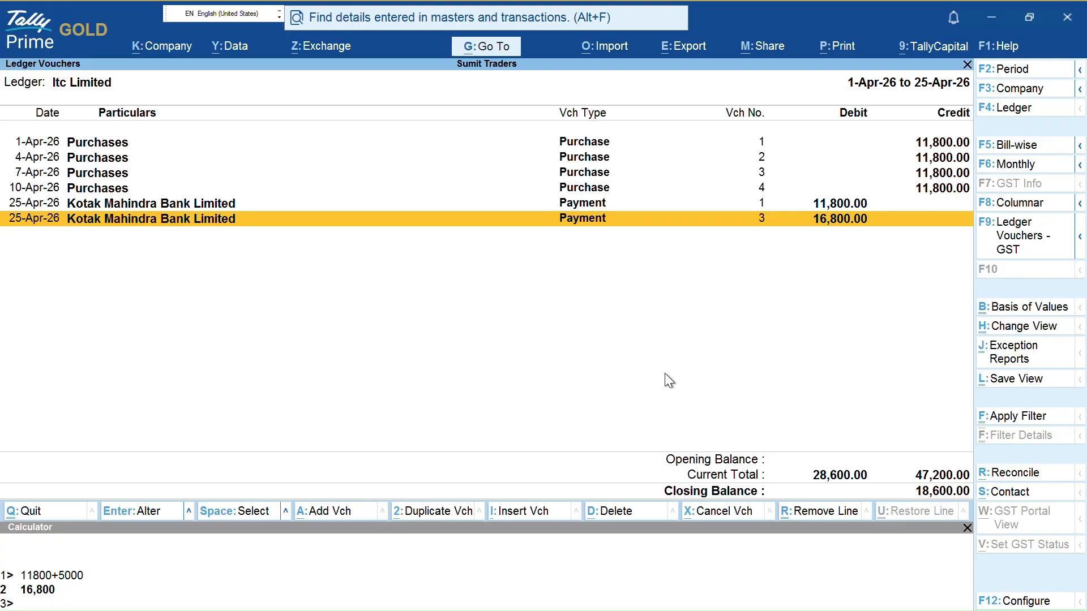
View Itc Limited's pending bills in detail, then bring up Change Period
key("F5")
key("alt+F5")
key("alt+F5")
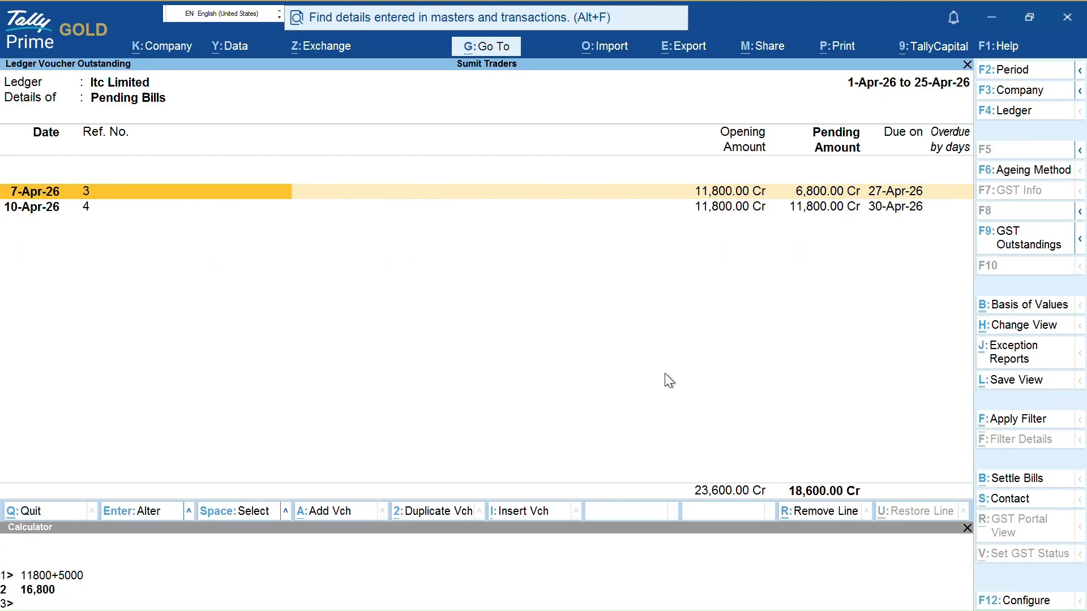
key("Escape")
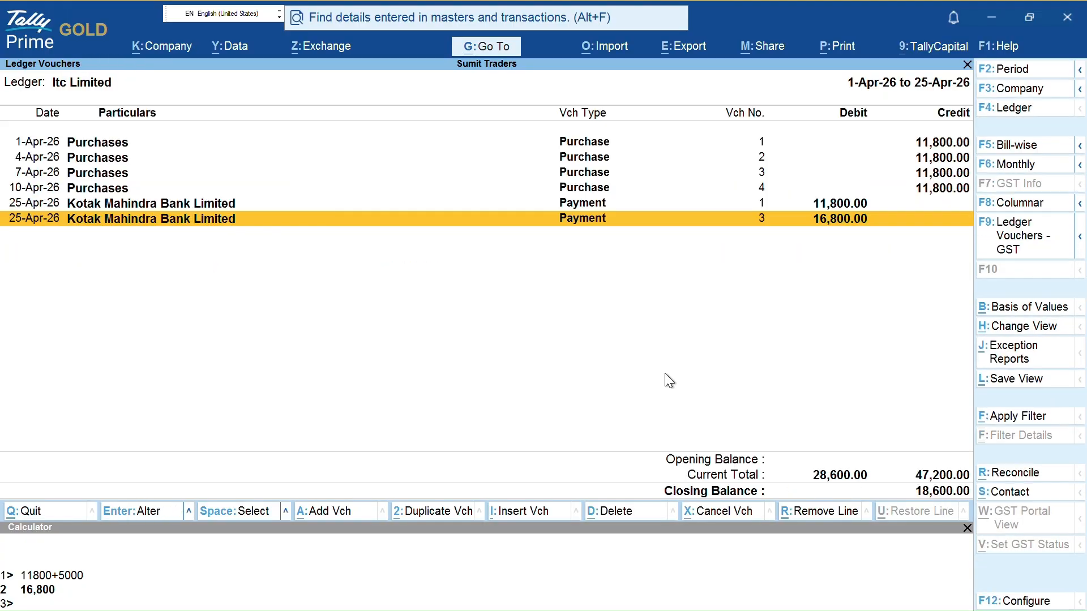
key("F2")
Set Itc Limited's ledger period to 1-4-2026 through 30-4-2026 and check pending bills totalling 18,600.00 Cr
type("1-4")
key("Return")
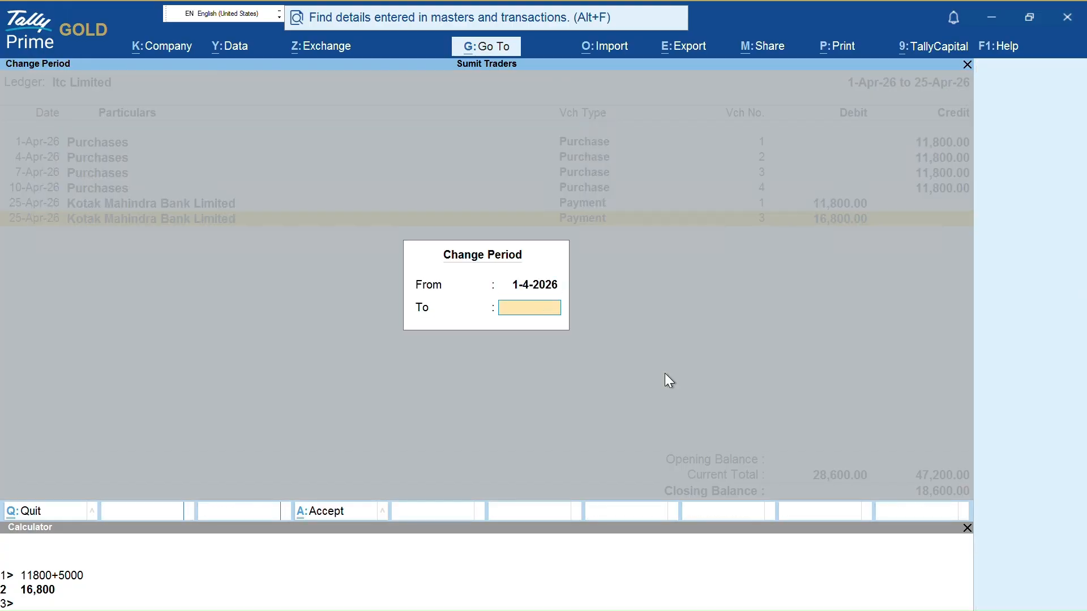
type("30-4")
key("Return")
key("F5")
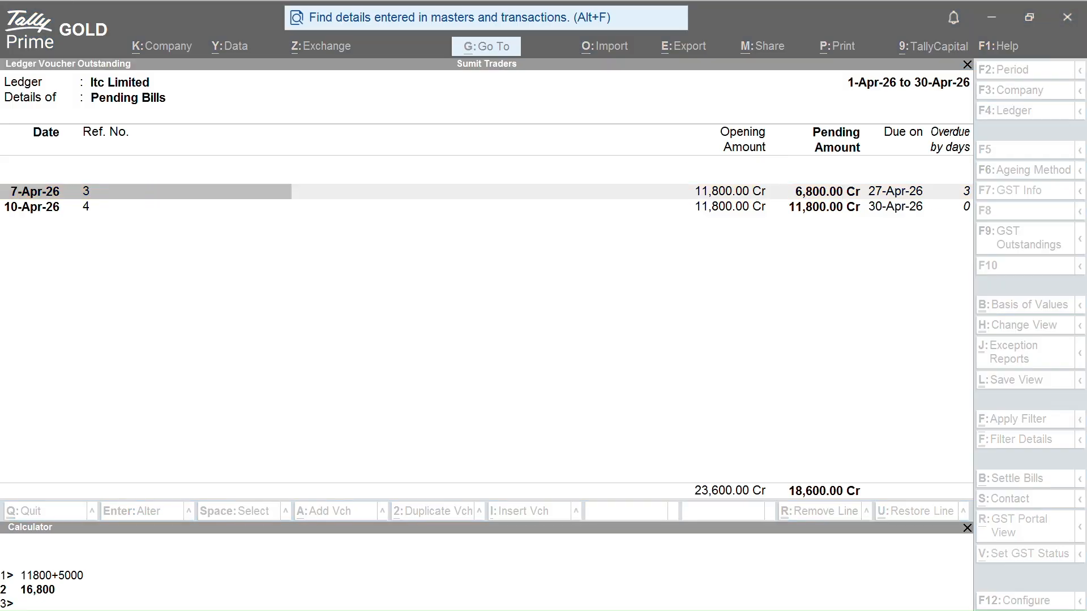
key("Escape")
key("Escape")
key("Escape")
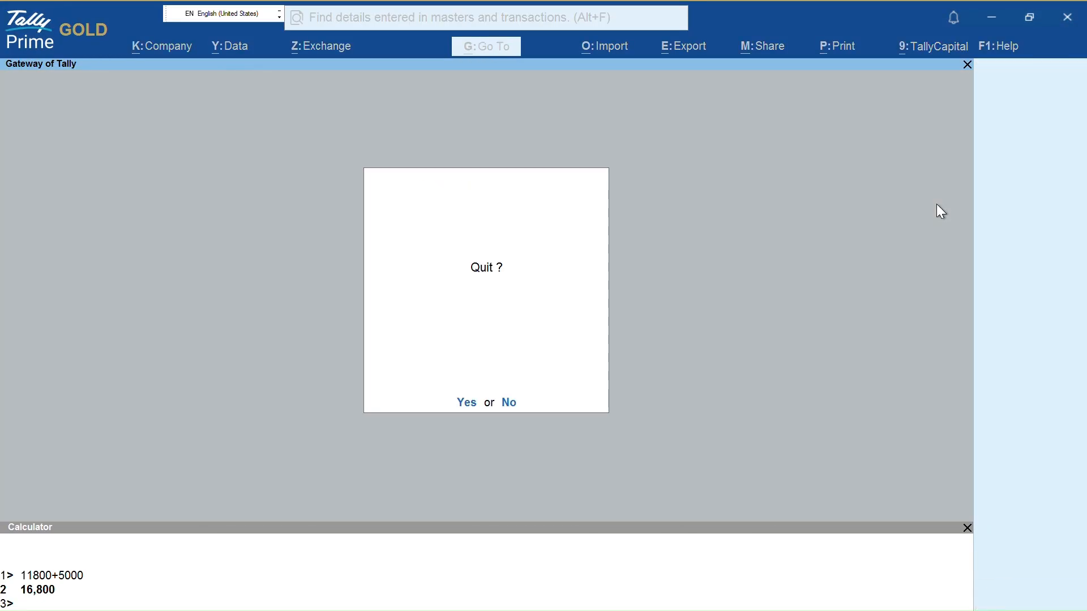
Open Itc Limited's ledger vouchers with the noli command
type("noli")
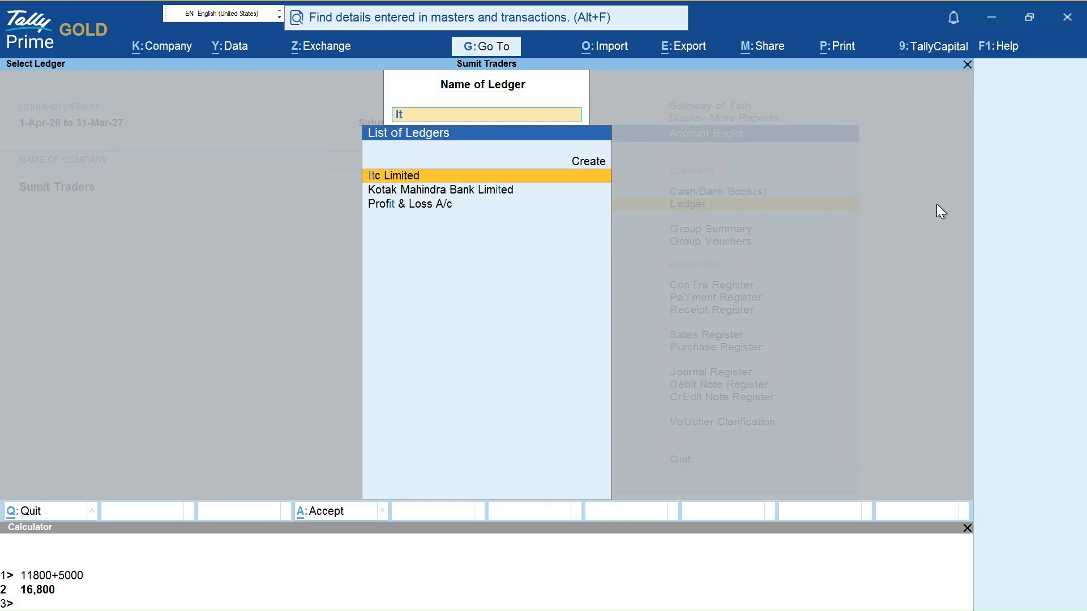
key("Return")
key("F2")
key("Return")
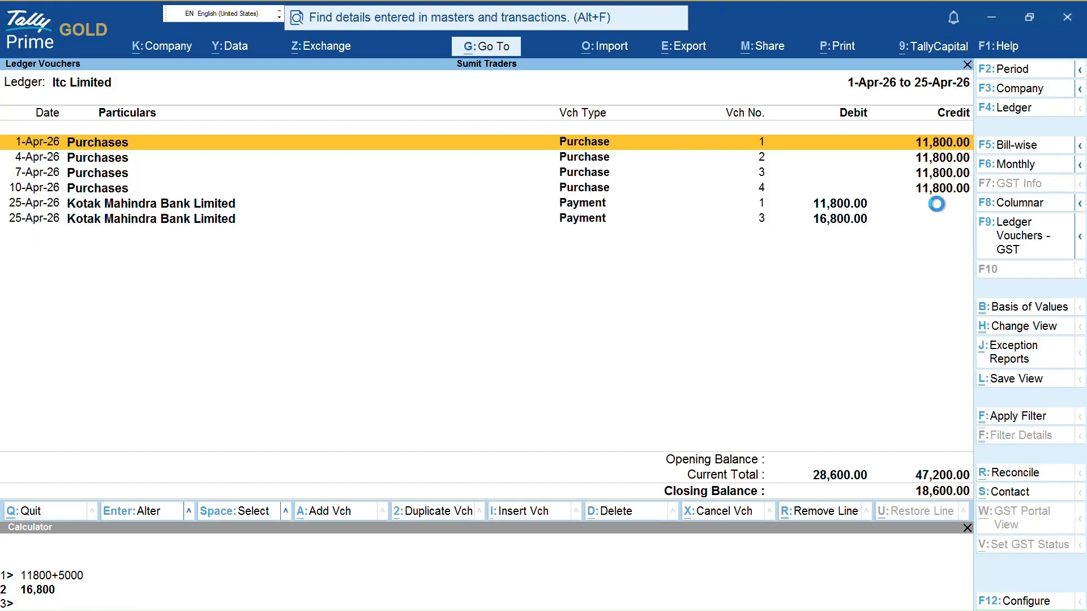
key("F6")
key("Escape")
Select pending bills 3 and 4 (18,600.00 Cr) and start Bill Settlement
key("F5")
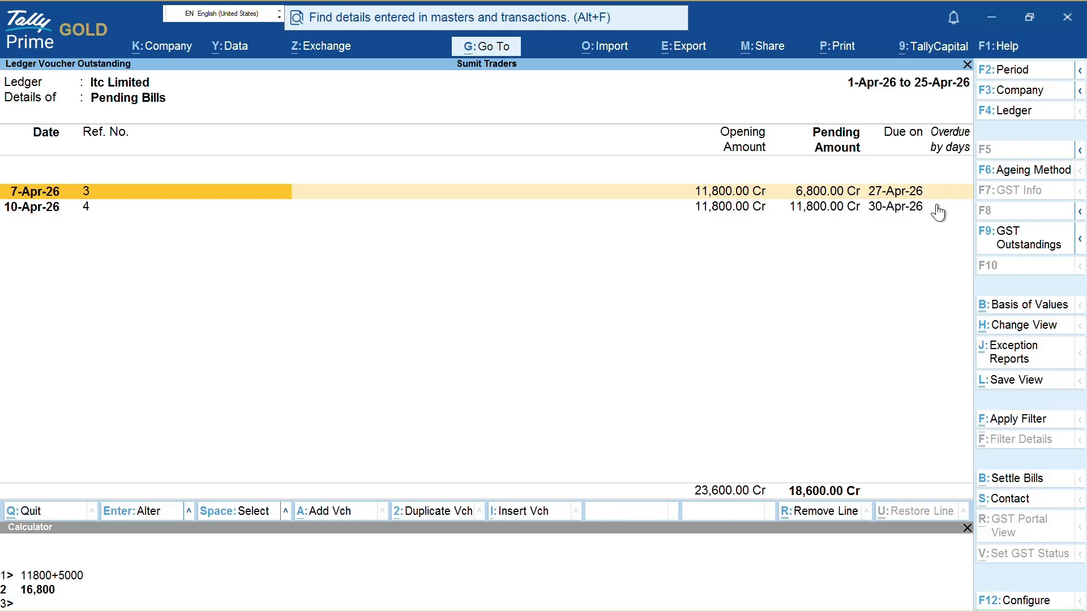
key("space")
key("Down")
key("space")
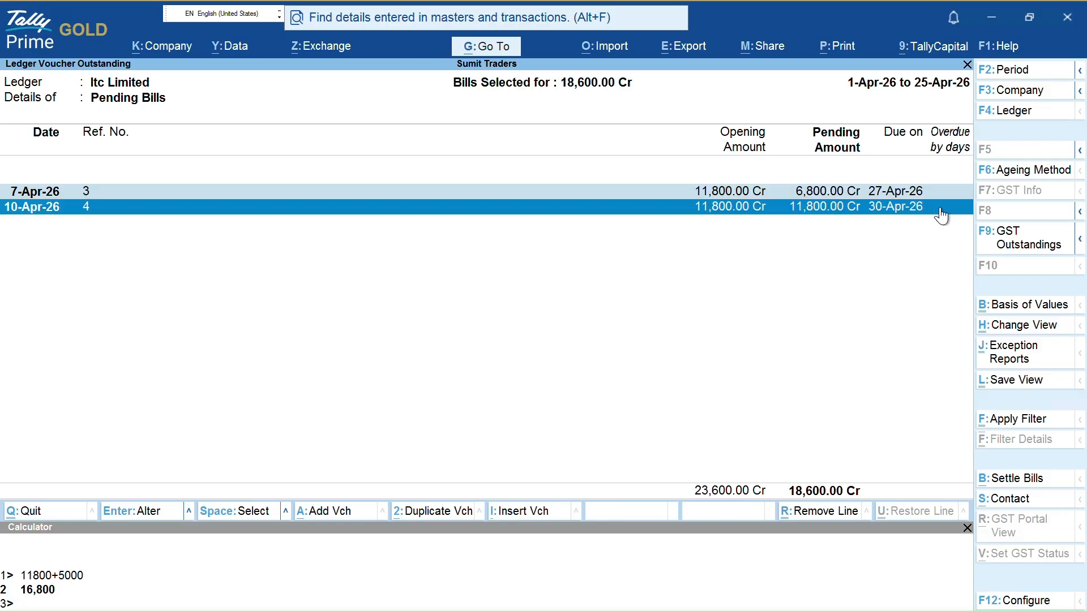
key("alt")
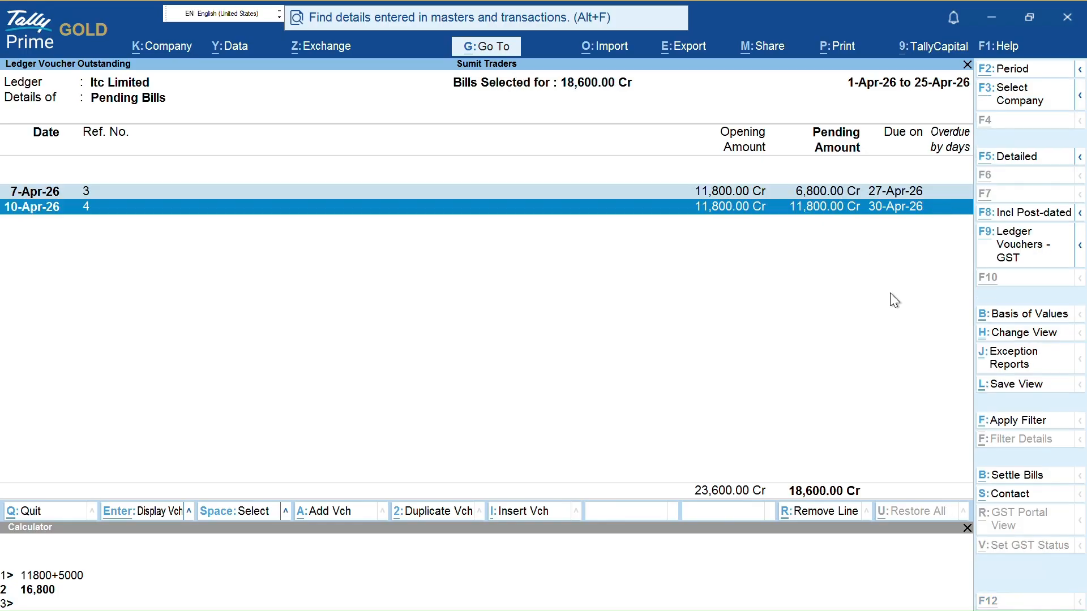
key("alt+b")
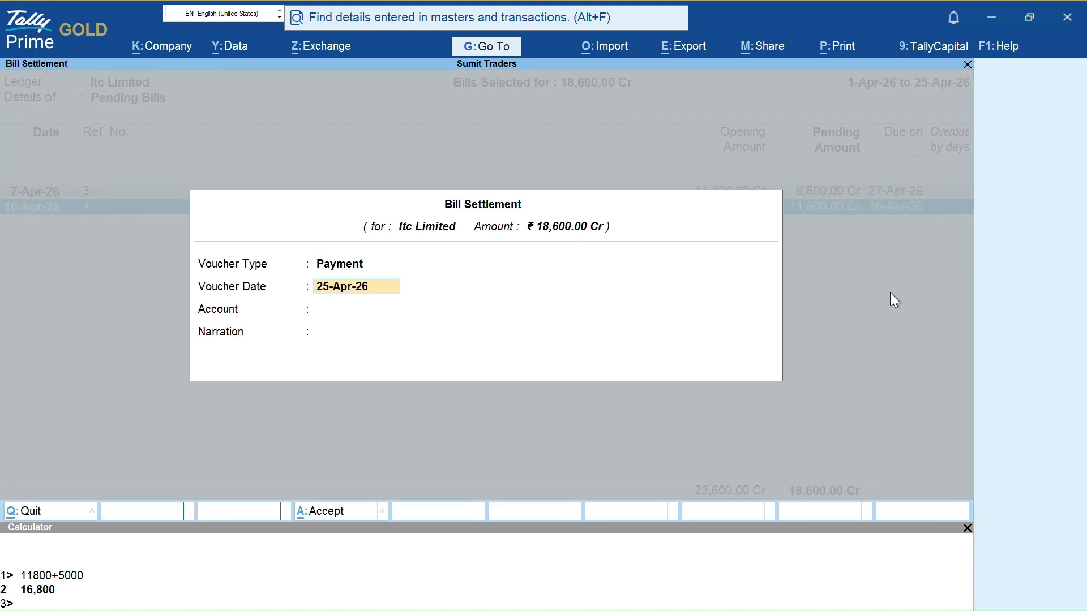
Date the settlement 30-Apr-26 and pay from Kotak Mahindra Bank Limited
type("30-4")
key("Return")
key("Down")
key("Return")
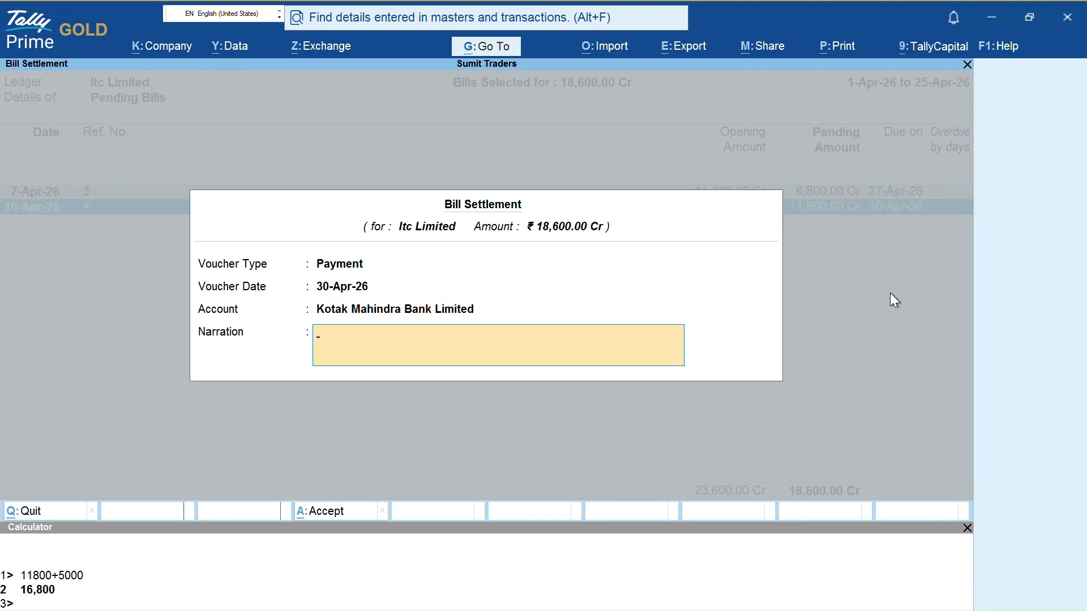
Add a narration for the amount paid against bills 3 and 4, then accept the voucher
type("being amount")
type("paid for aga")
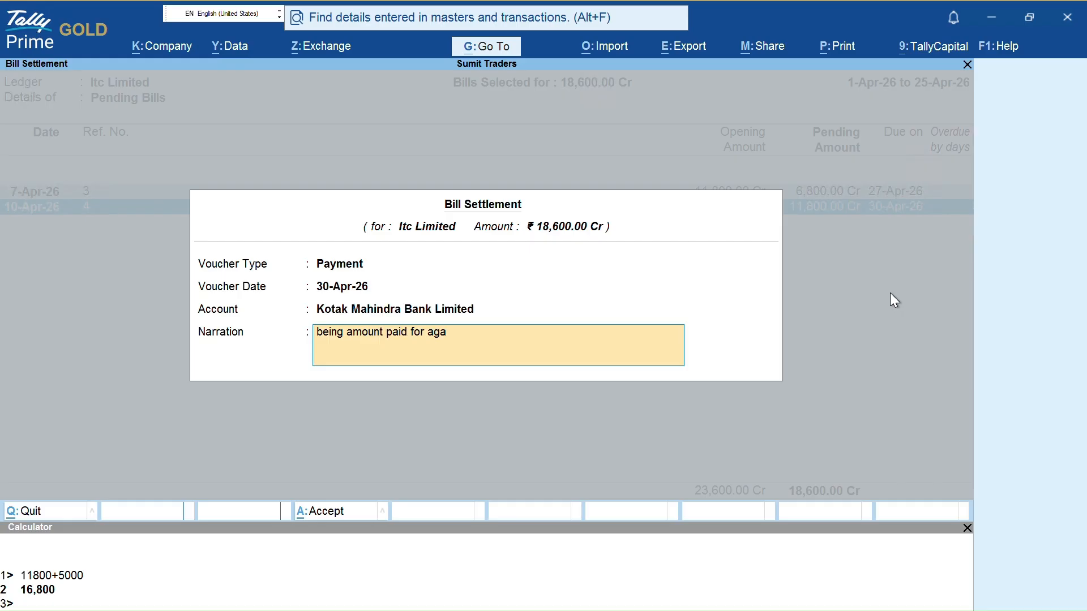
key("BackSpace")
type("ainst bo")
type("l")
key("BackSpace")
key("BackSpace")
type("ill 3 4")
key("Return")
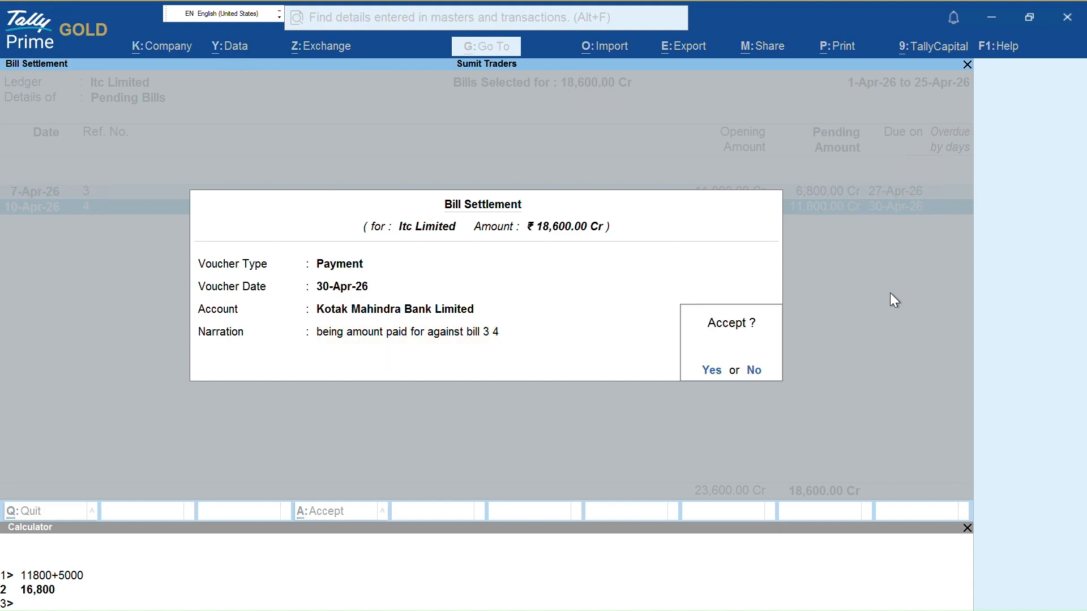
key("Return")
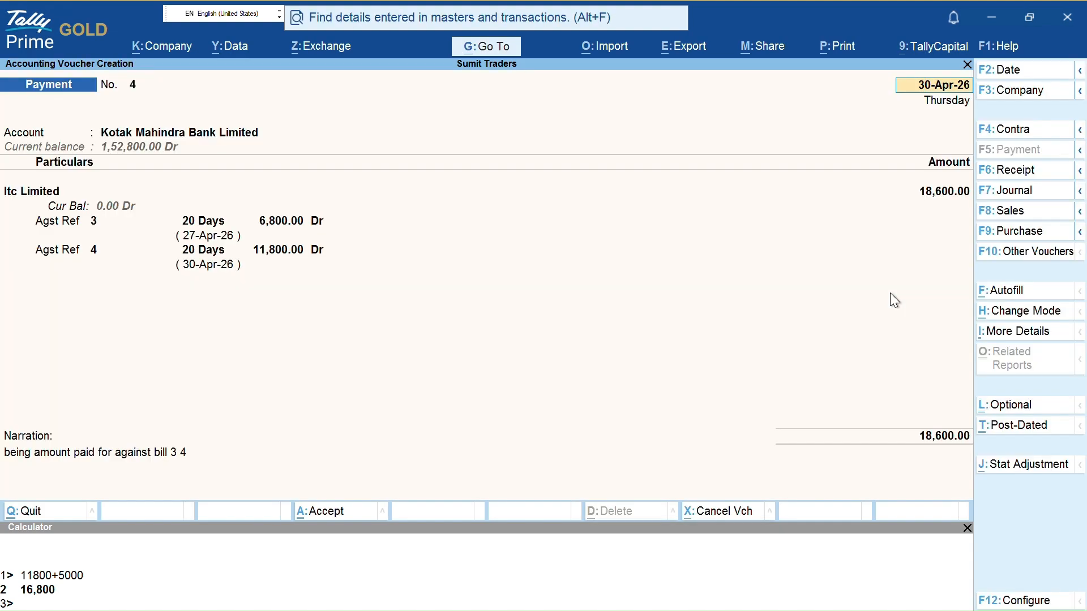
key("ctrl")
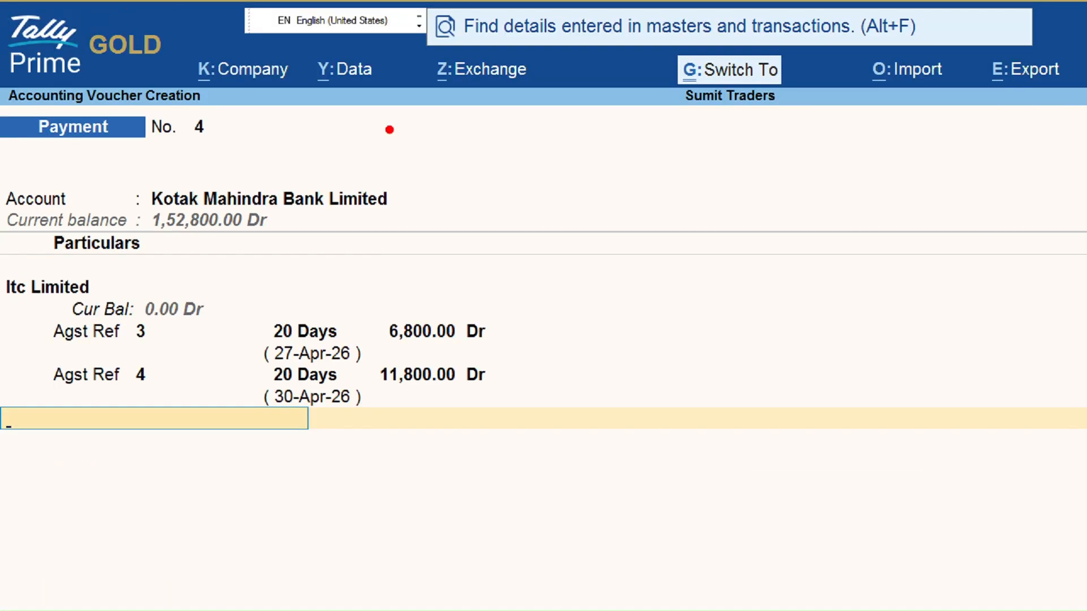
mouse_move(136, 161)
left_mouse_down()
mouse_move(327, 265)
mouse_move(461, 174)
mouse_move(170, 162)
left_mouse_up()
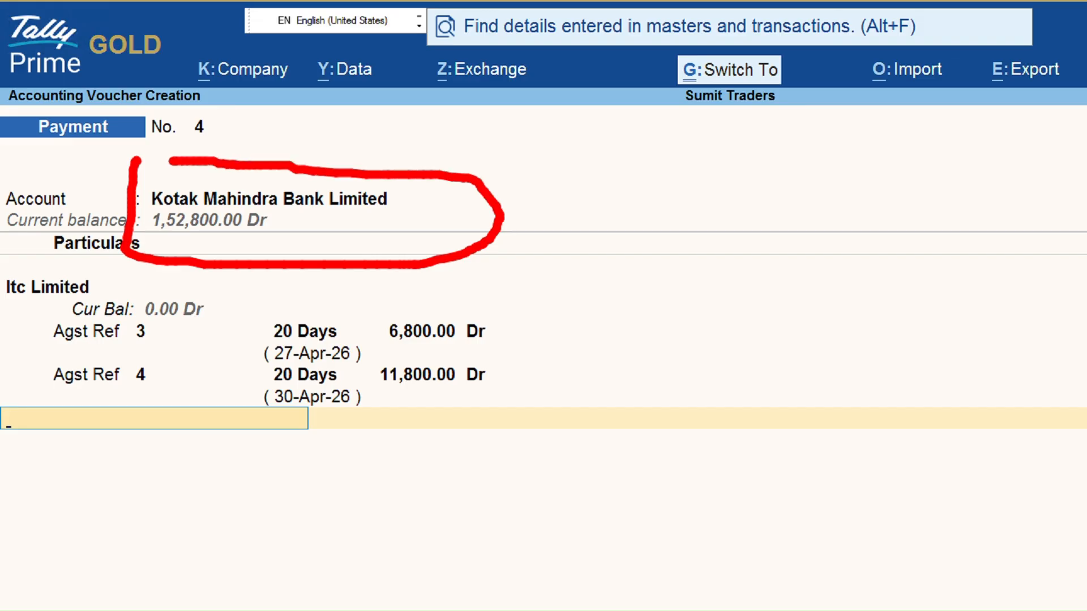
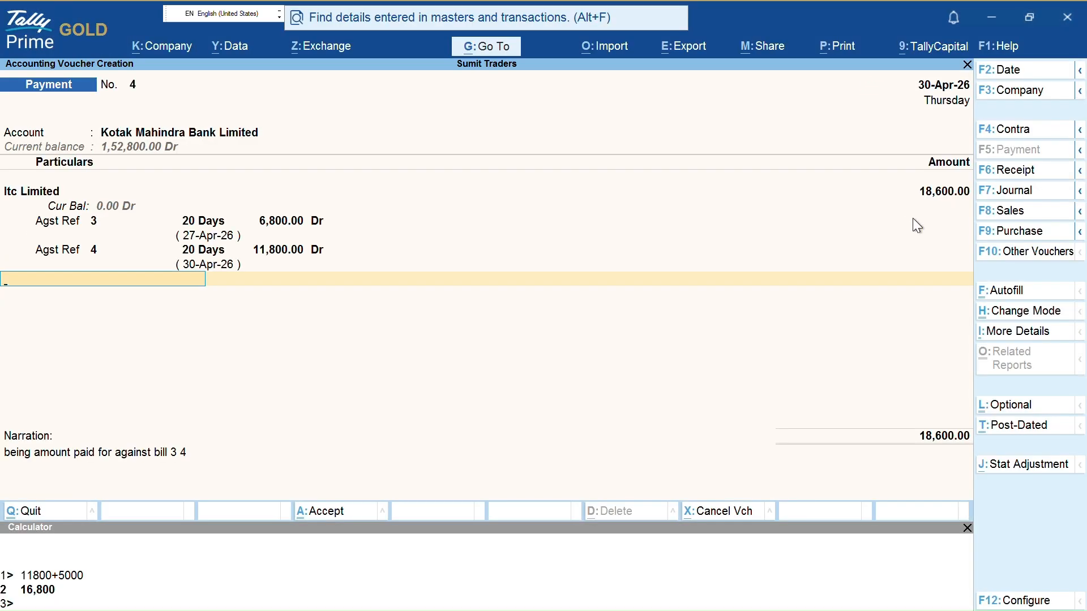
Review the Kotak Mahindra Bank allocation: 18,600.00 cheque 000004 favouring Itc Limited
key("ctrl+2")
mouse_move(904, 169)
left_mouse_down()
mouse_move(967, 228)
mouse_move(976, 188)
left_mouse_up()
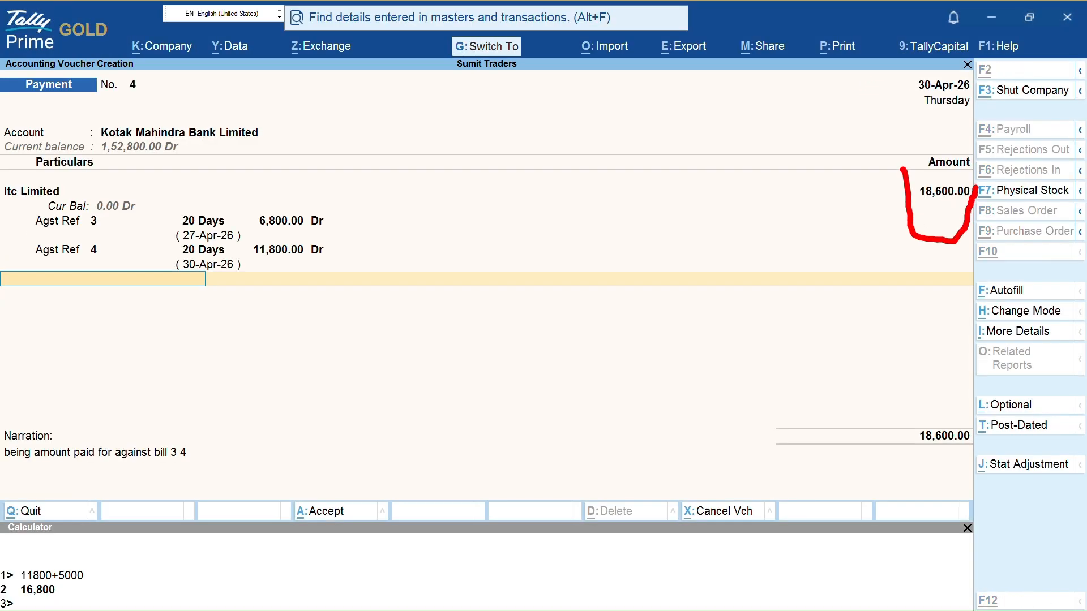
key("Escape")
Set the cheque's instrument date to 30-Apr-26, then correct it to 5-May-26
key("Return")
key("Return")
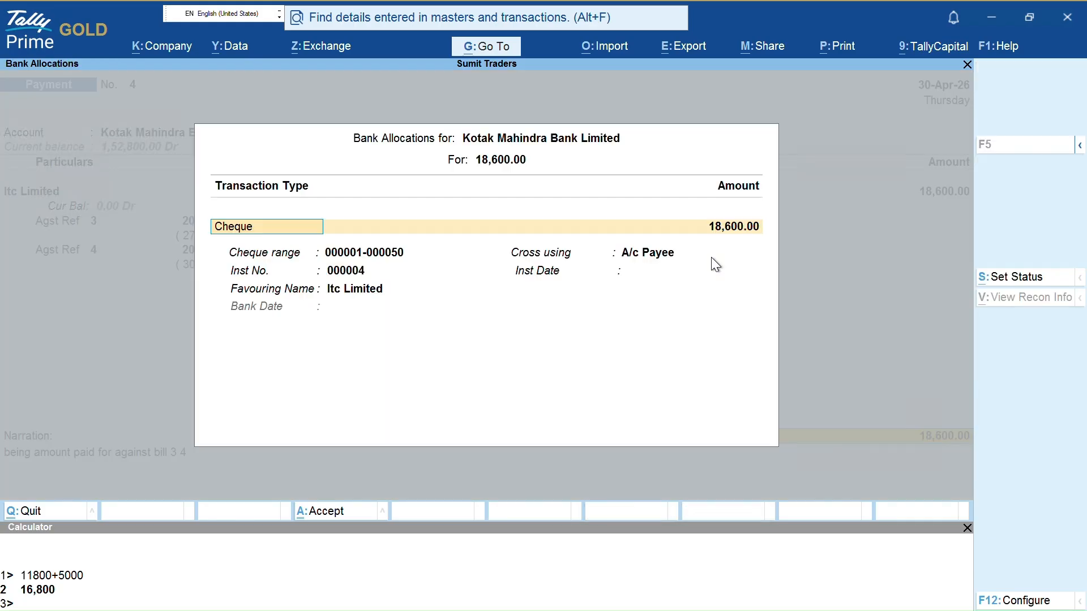
key("Return")
key("Return")
key("Return")
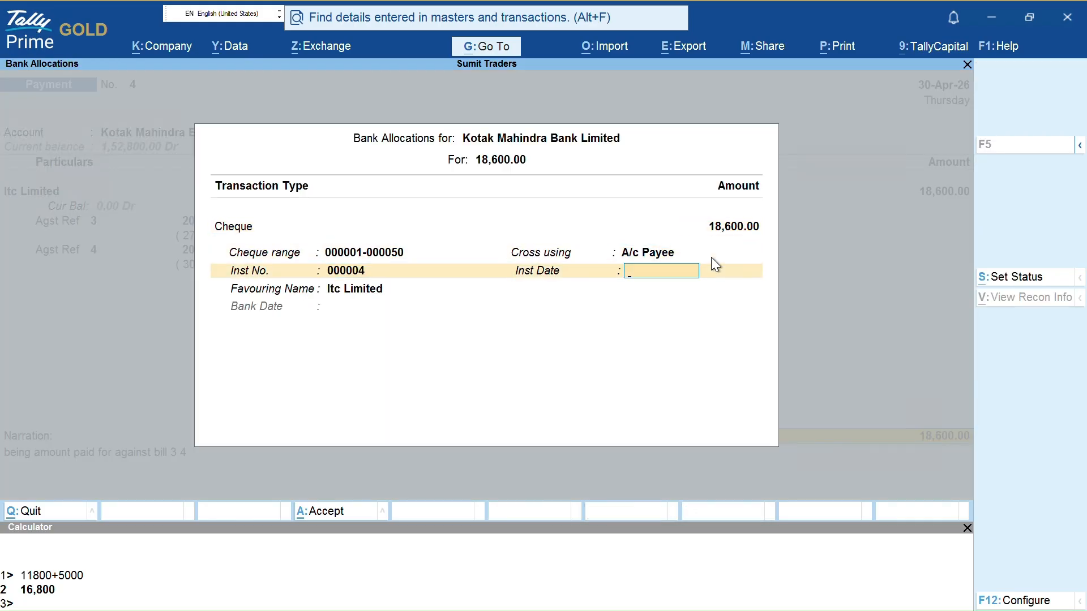
type("30-")
key("Return")
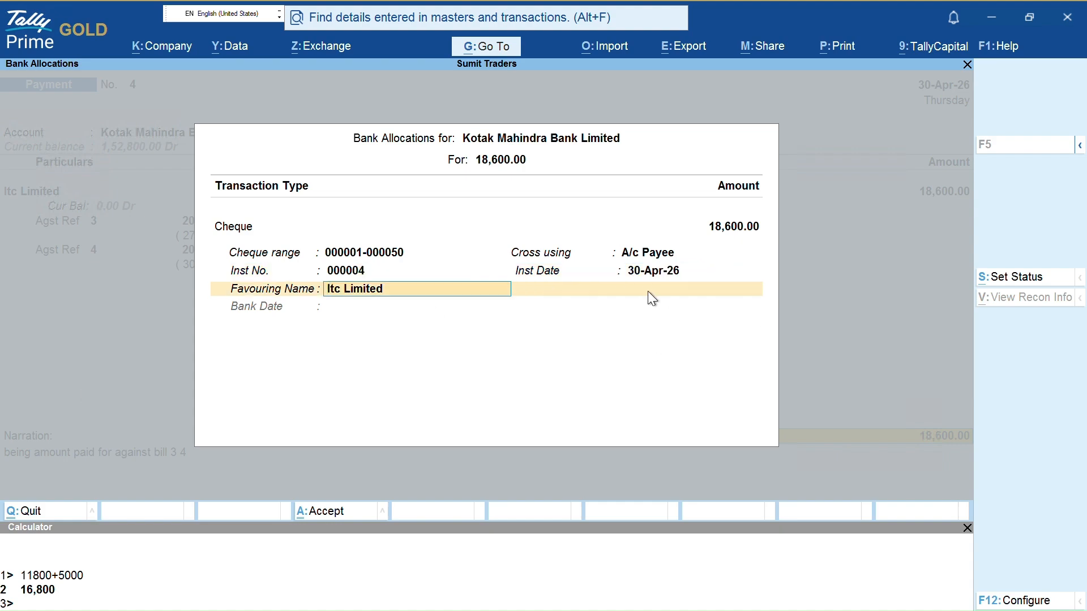
left_click(631, 272)
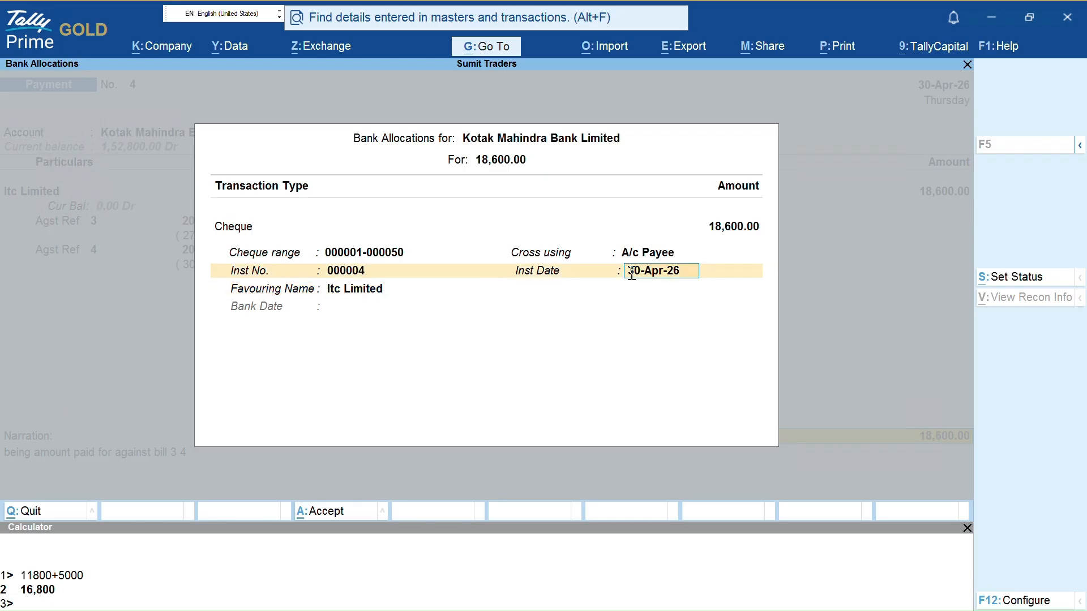
key("BackSpace")
type("5-5")
key("Return")
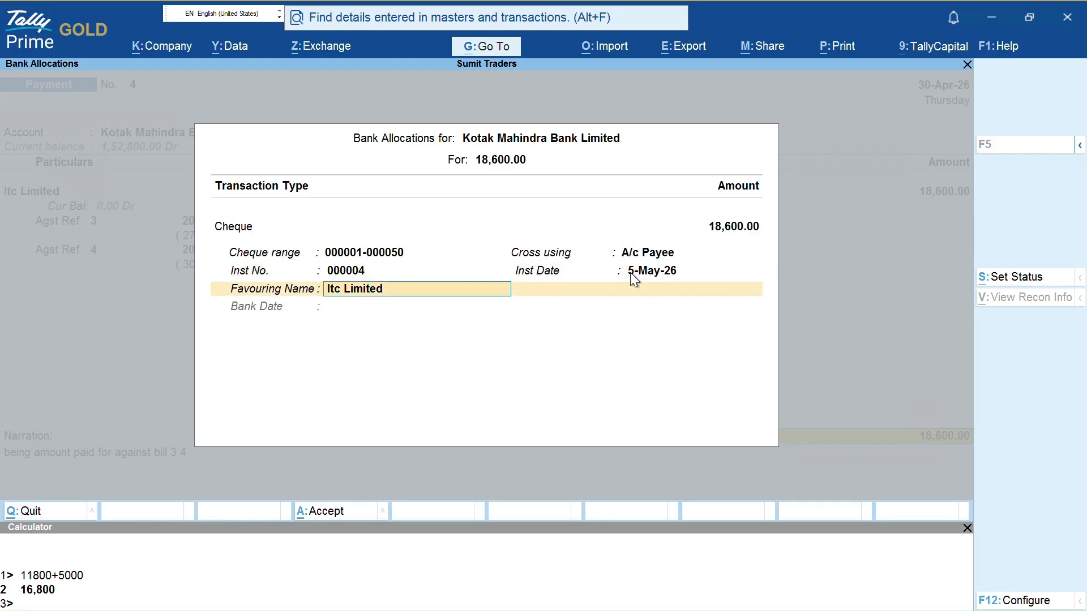
Accept the bank allocation and preview the 18,600.00 Payment Voucher No. 4
key("Return")
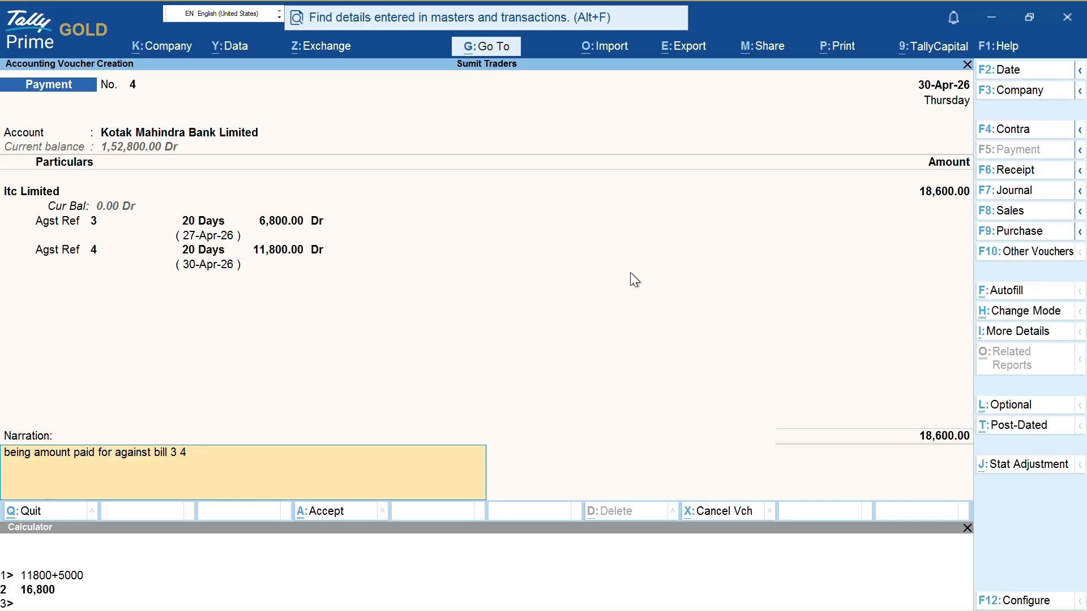
key("ctrl+p")
key("i")
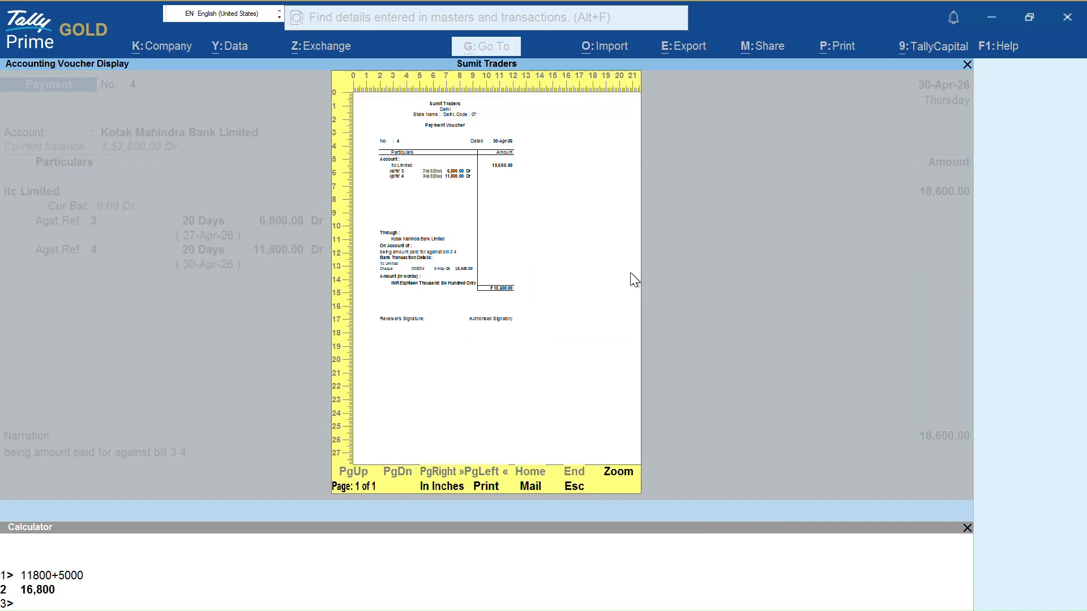
Close the voucher preview and preview the 18,600.00 cheque to Itc Limited dated 5-May-26
key("Escape")
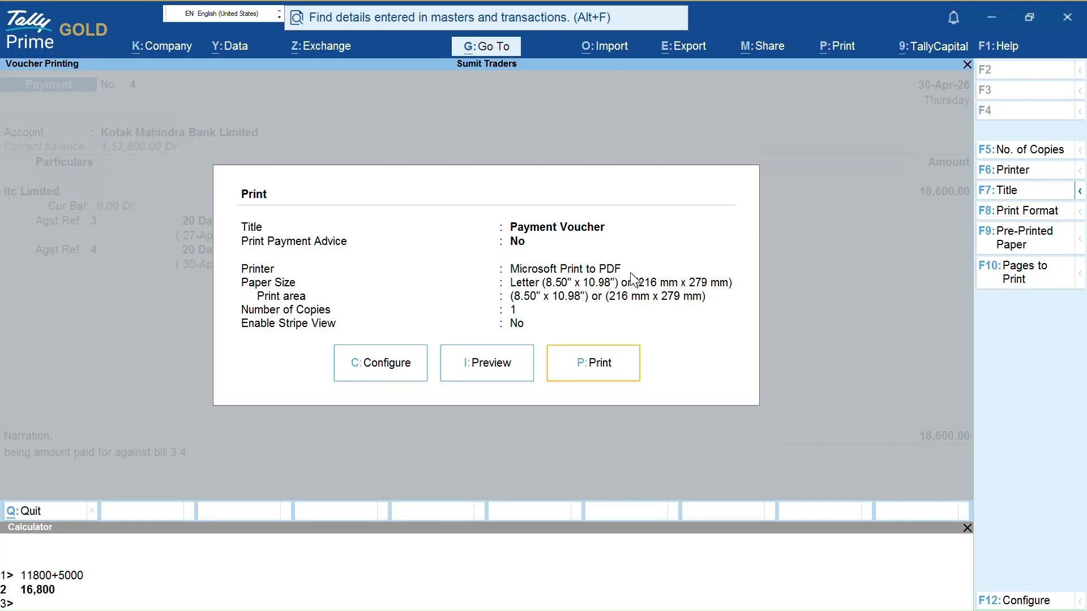
key("i")
key("Return")
key("Escape")
key("Escape")
key("ctrl+p")
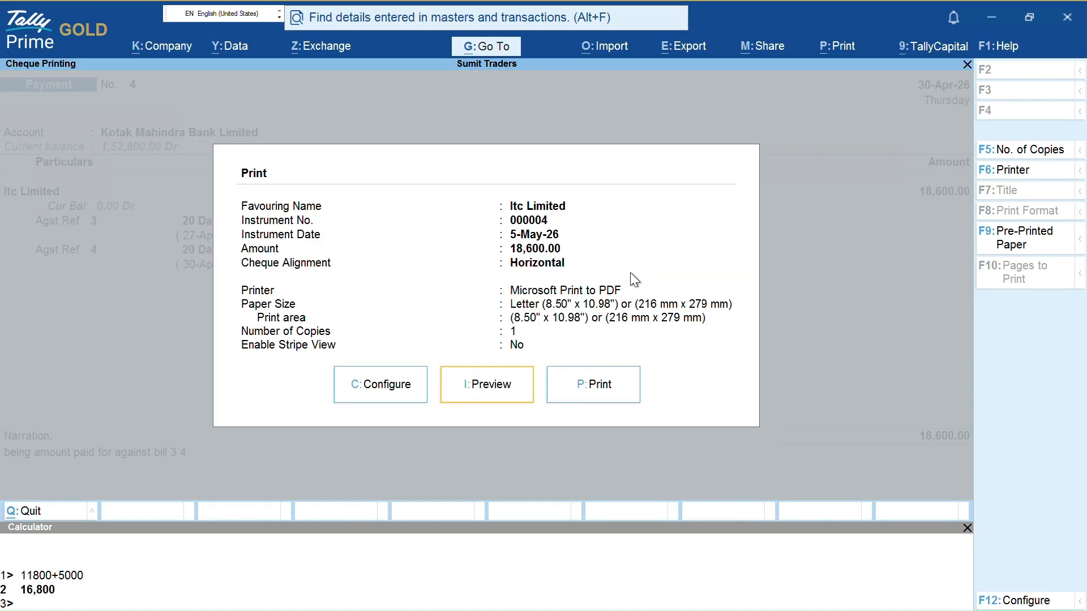
key("i")
key("Return")
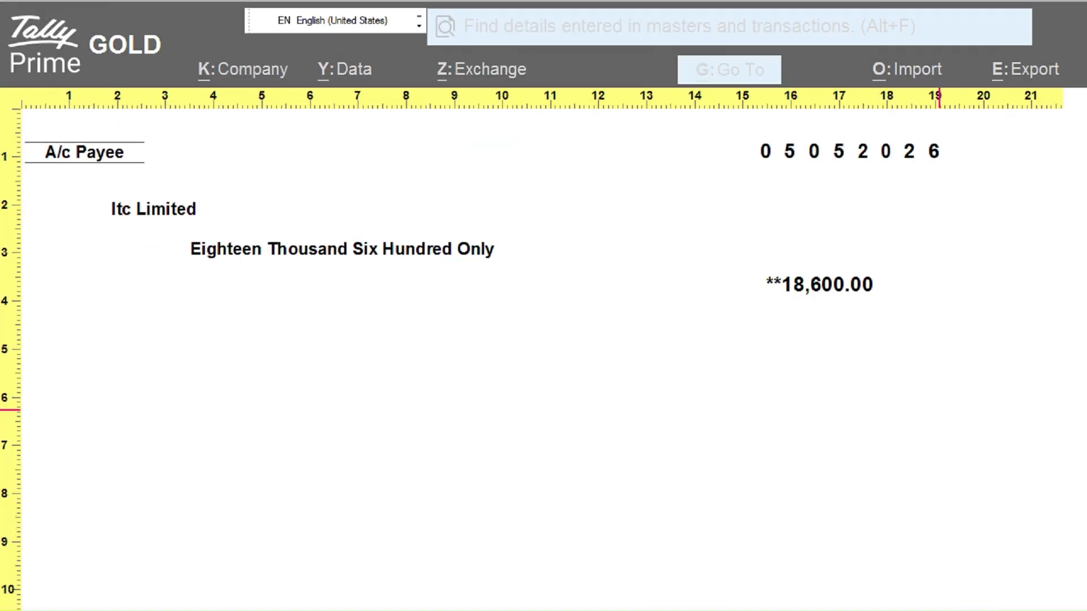
Inspect the cheque print settings, printing to PDF, then close the cheque preview
mouse_move(745, 124)
left_mouse_down()
mouse_move(741, 191)
mouse_move(966, 170)
mouse_move(762, 105)
left_mouse_up()
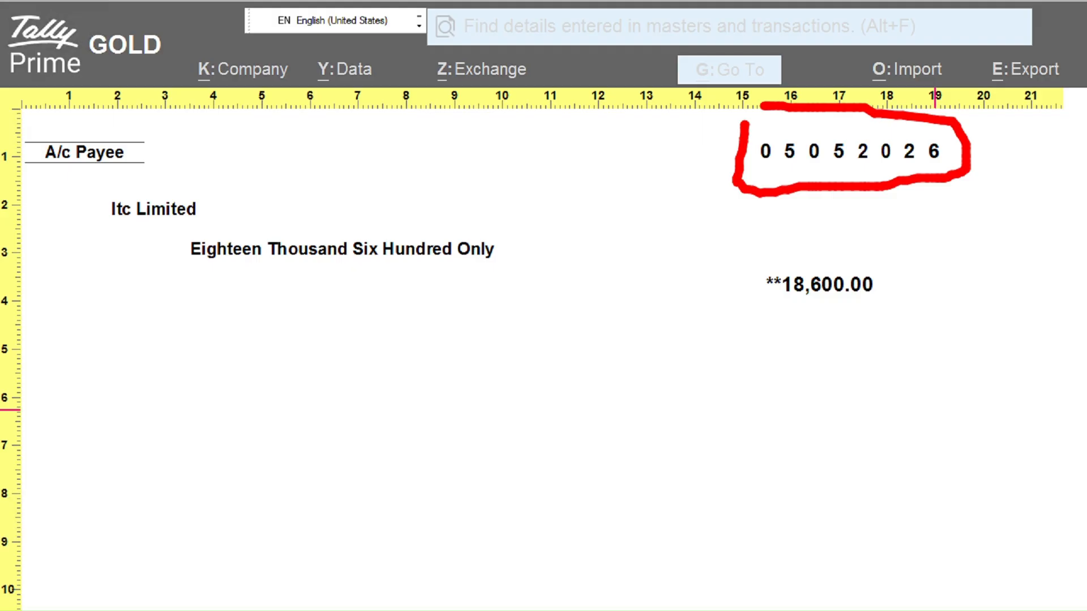
mouse_move(762, 105)
left_mouse_down()
mouse_move(746, 116)
mouse_move(774, 113)
left_mouse_up()
left_click_drag(819, 112, 827, 113)
mouse_move(181, 236)
left_mouse_down()
mouse_move(206, 293)
mouse_move(578, 208)
left_mouse_up()
mouse_move(719, 246)
left_mouse_down()
mouse_move(895, 274)
mouse_move(822, 256)
left_mouse_up()
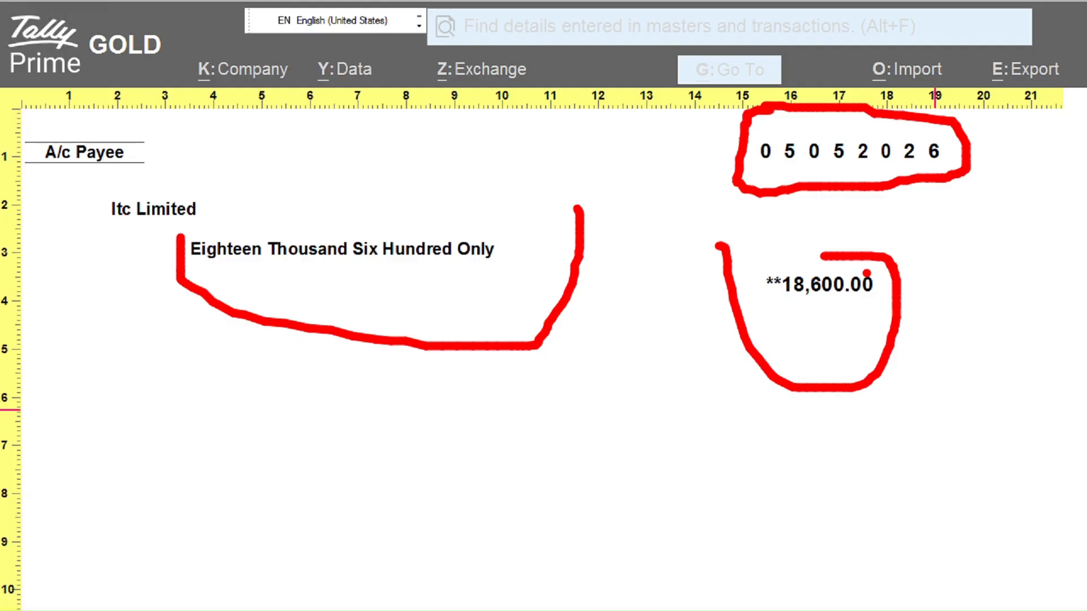
key("Escape")
key("Escape")
key("Escape")
key("Escape")
key("Escape")
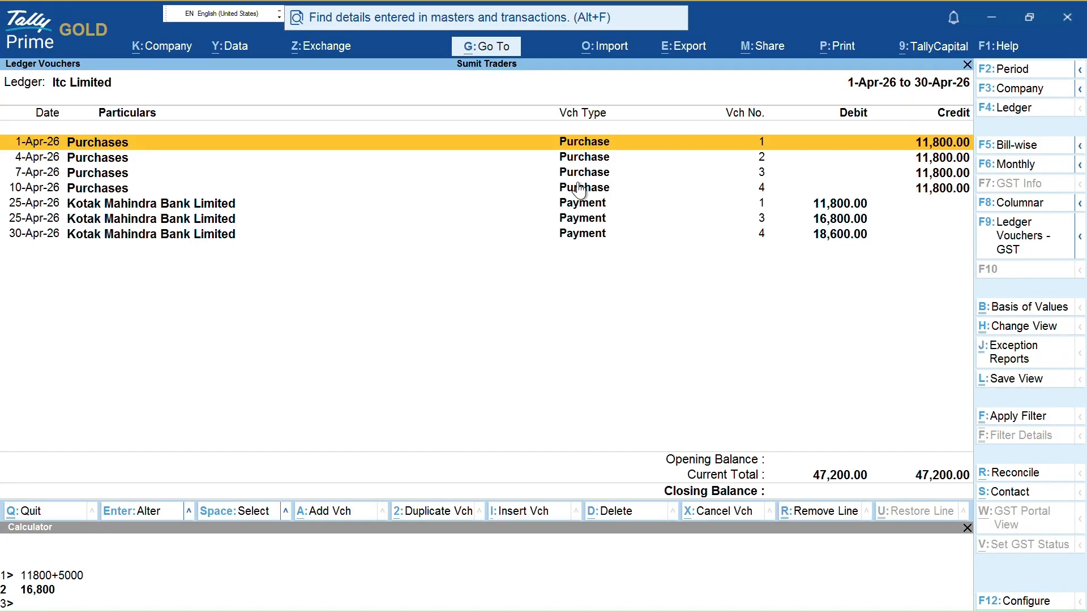
Select Itc Limited's 7-Apr-26 entry, view its pending bills bill-wise, then return to Gateway
left_click(577, 182)
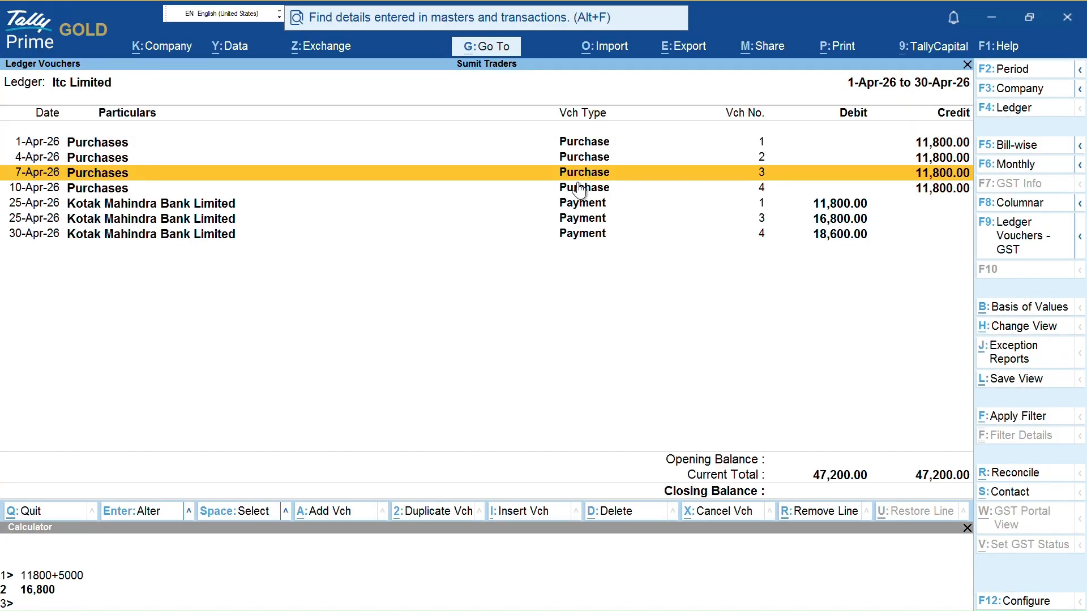
key("F5")
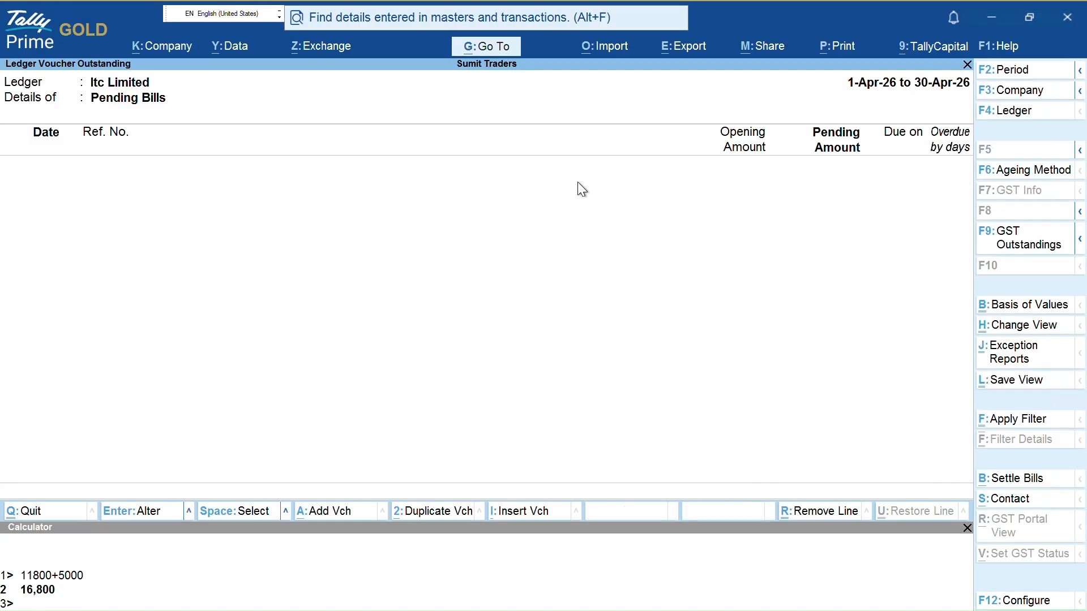
key("Escape")
key("Escape")
key("Escape")
key("Escape")
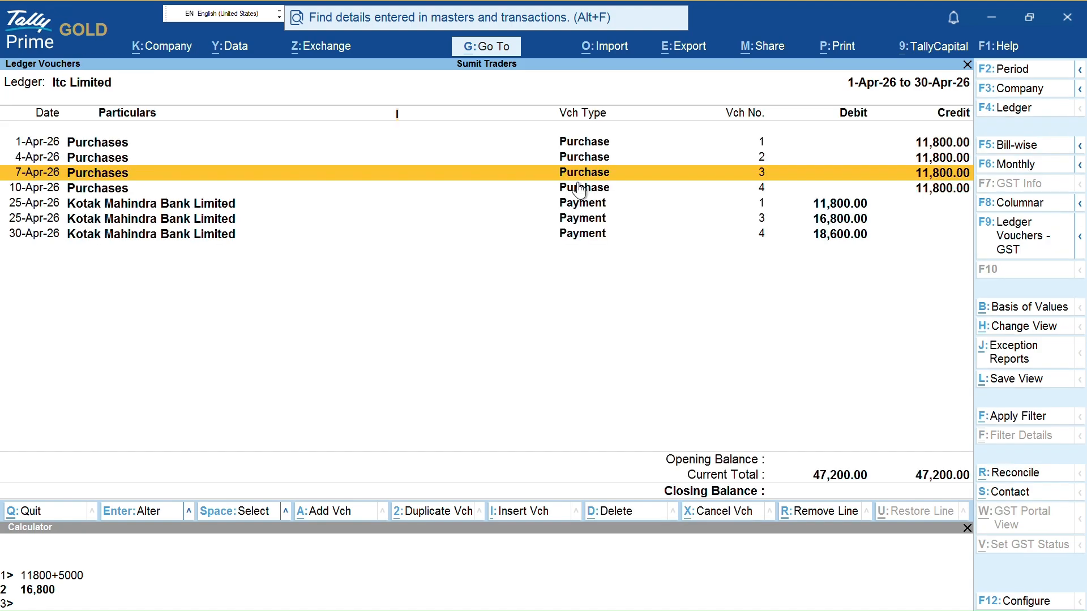
key("Escape")
key("Escape")
key("Escape")
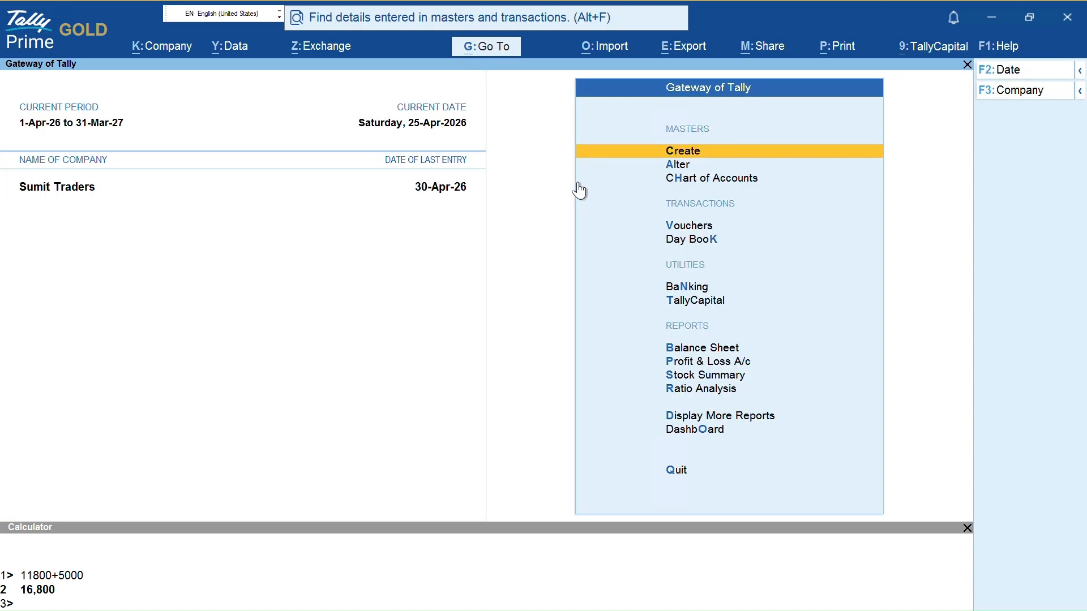
Open the Banking Cheque Register and expand Kotak Mahindra Bank's cheque books
key("n")
key("Down")
key("Down")
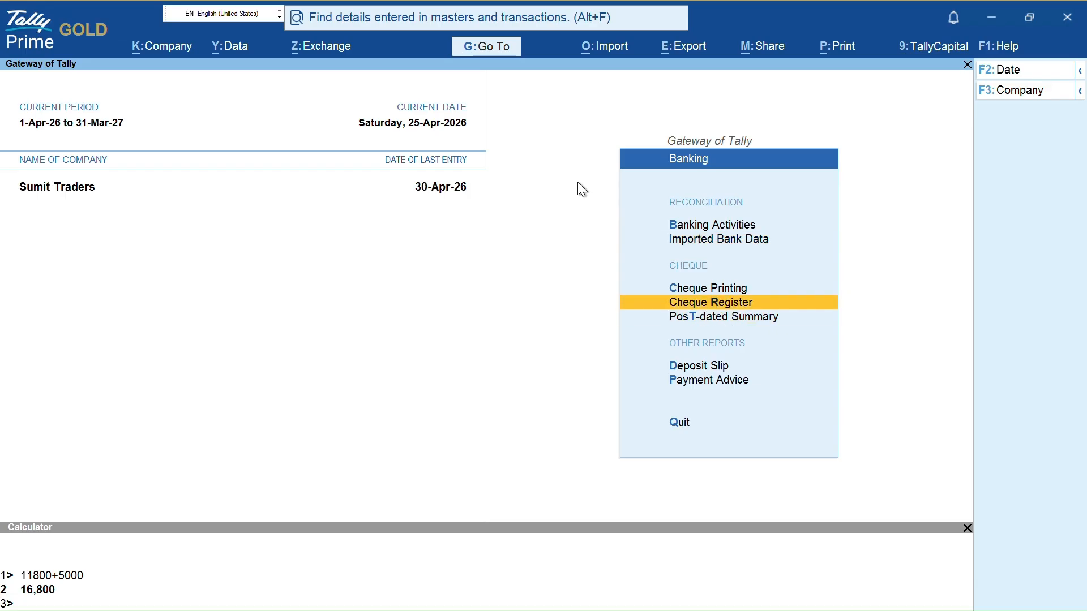
key("Return")
key("shift+Return")
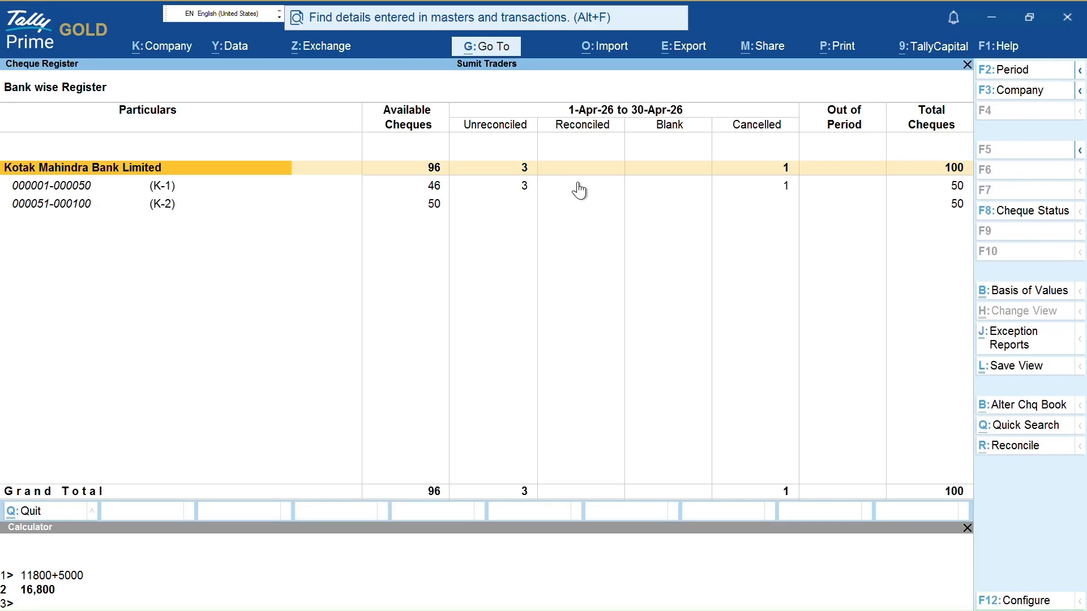
key("ctrl")
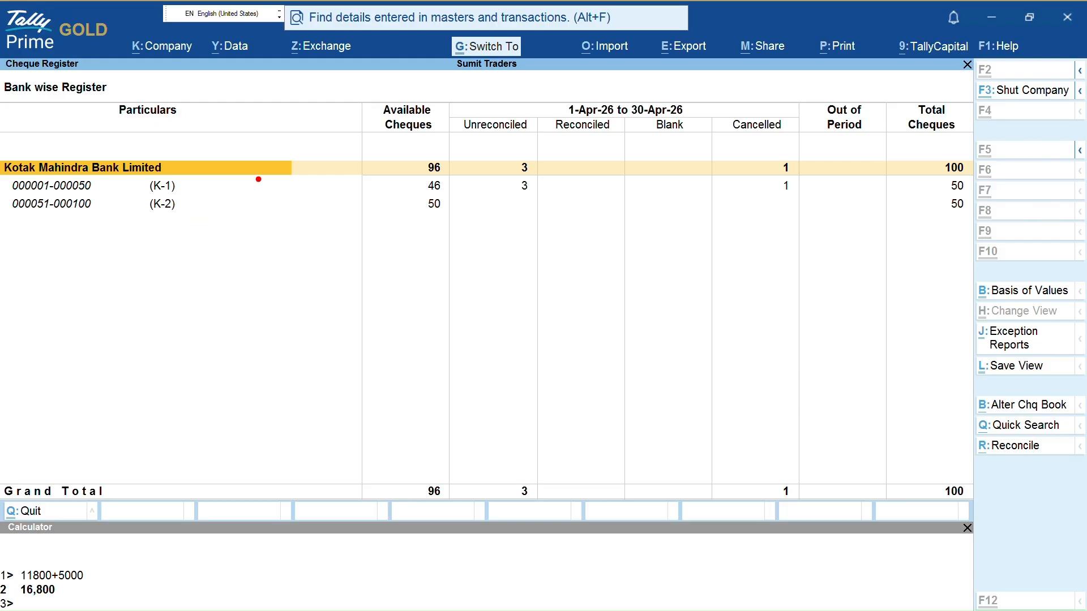
left_click_drag(203, 190, 245, 190)
left_click_drag(400, 191, 456, 190)
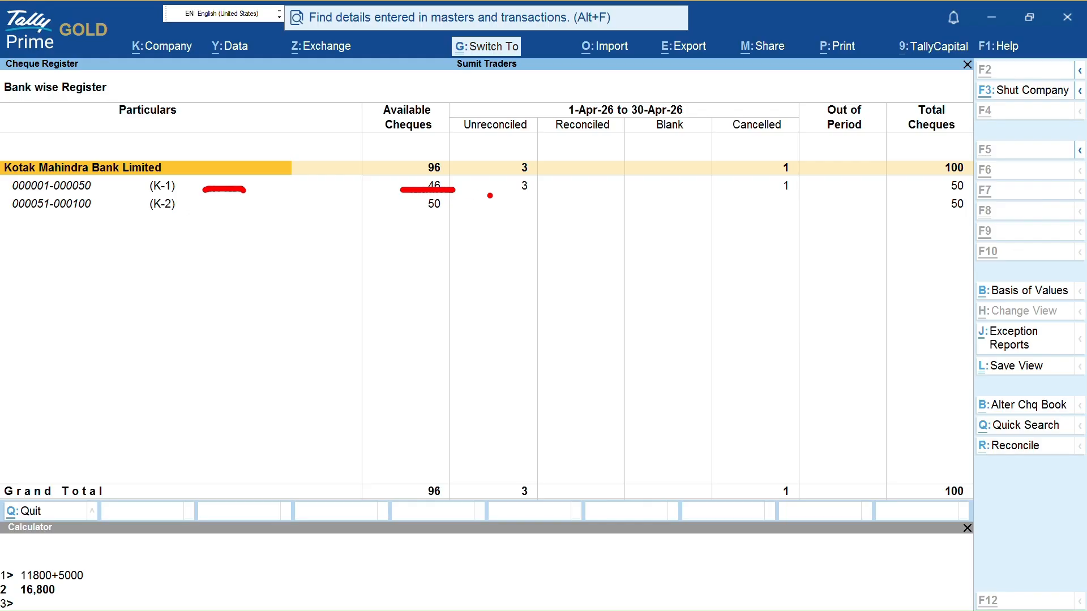
left_click_drag(488, 196, 535, 198)
left_click_drag(749, 192, 790, 191)
key("Escape")
key("Down")
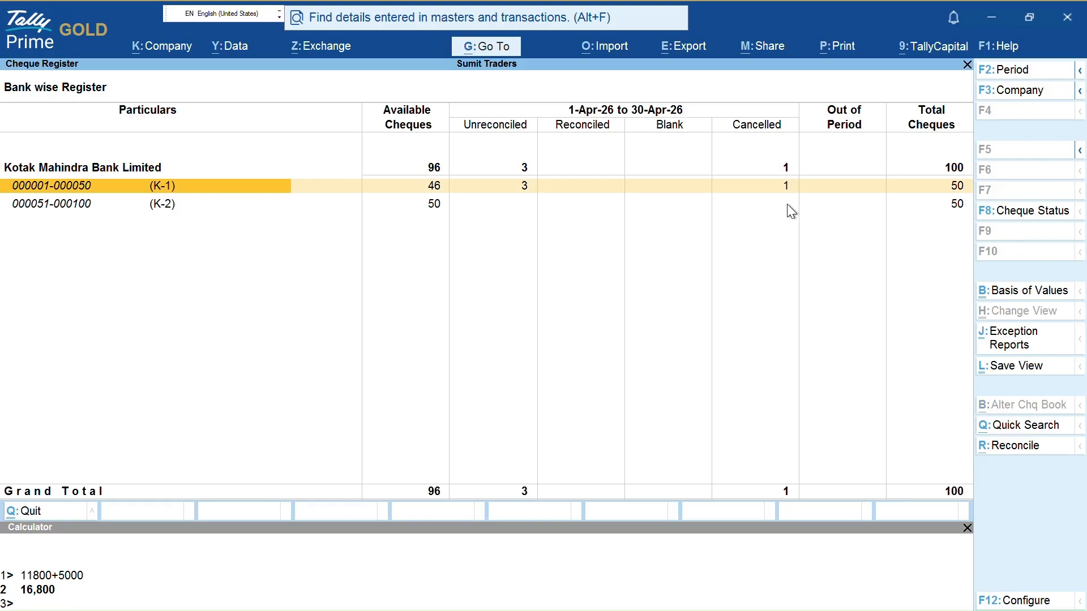
key("Return")
key("ctrl")
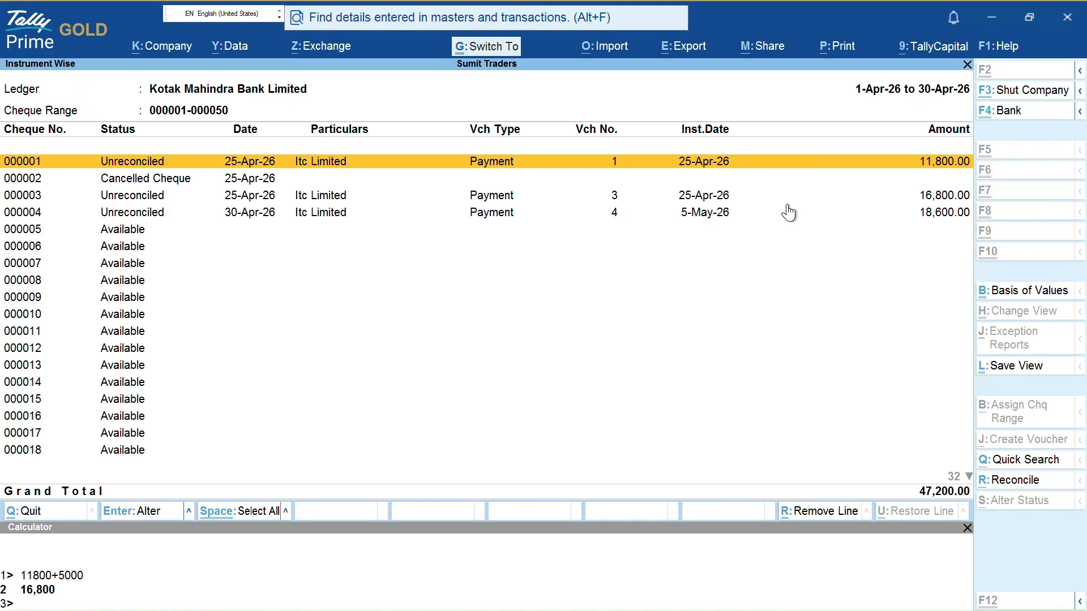
key("ctrl+2")
mouse_move(296, 178)
left_mouse_down()
mouse_move(456, 199)
mouse_move(705, 179)
left_mouse_up()
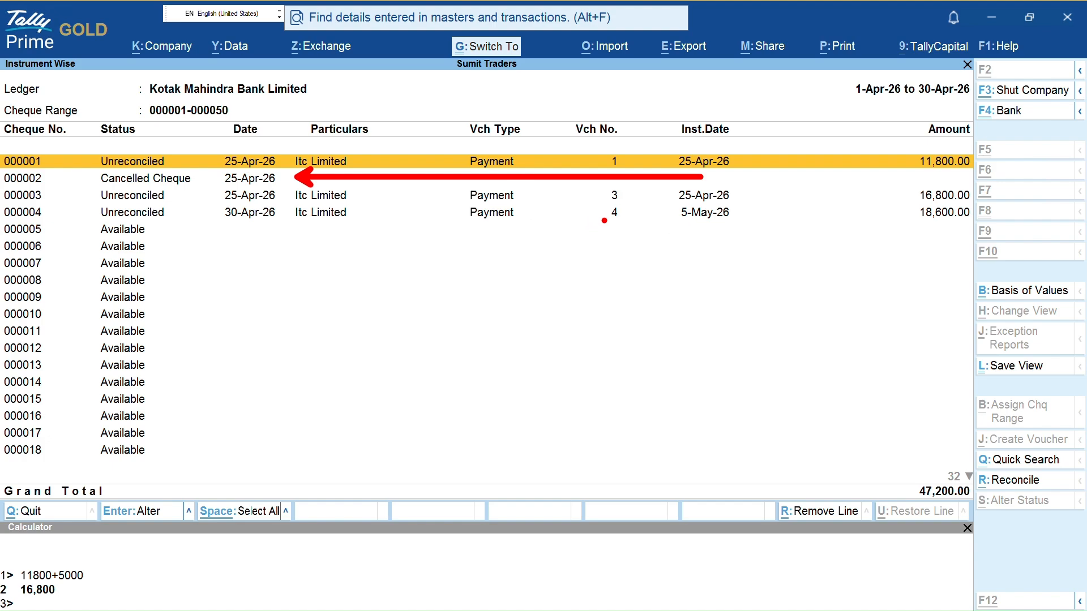
left_click_drag(686, 226, 723, 233)
left_click_drag(734, 194, 758, 160)
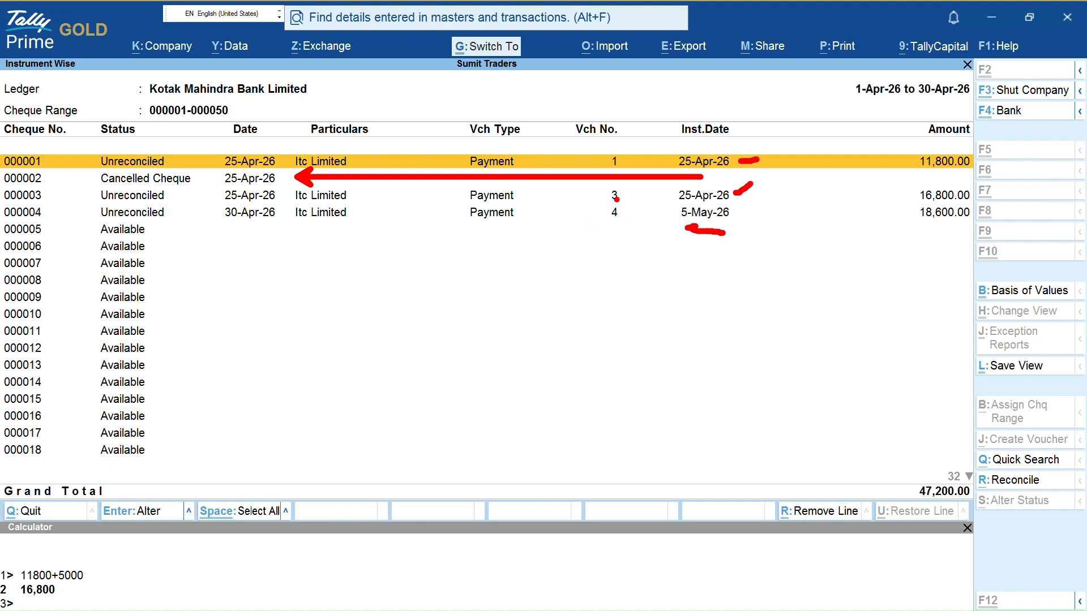
key("Escape")
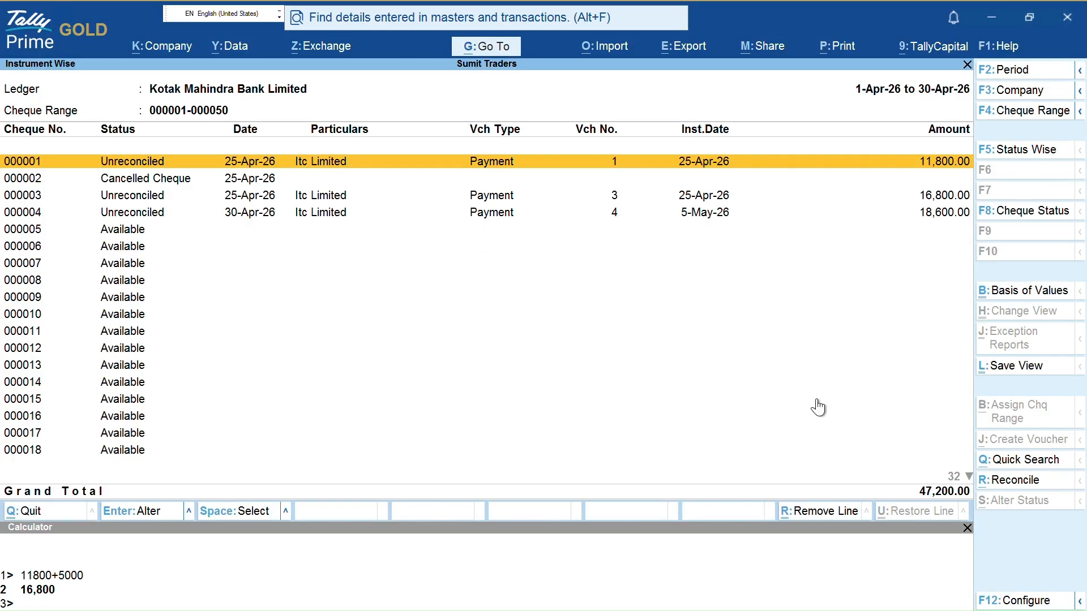
key("alt")
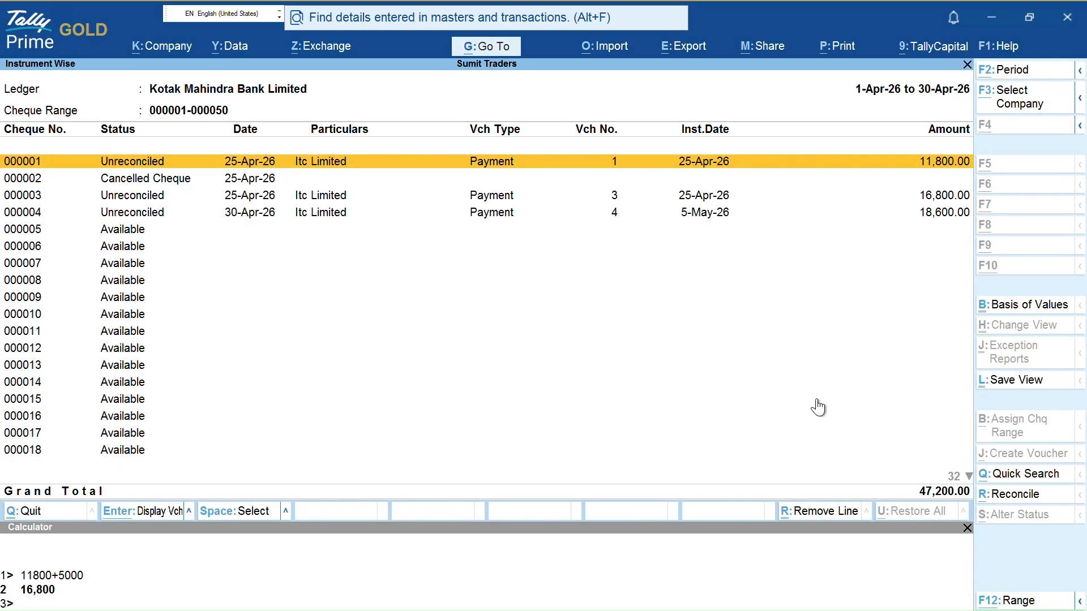
key("alt+q")
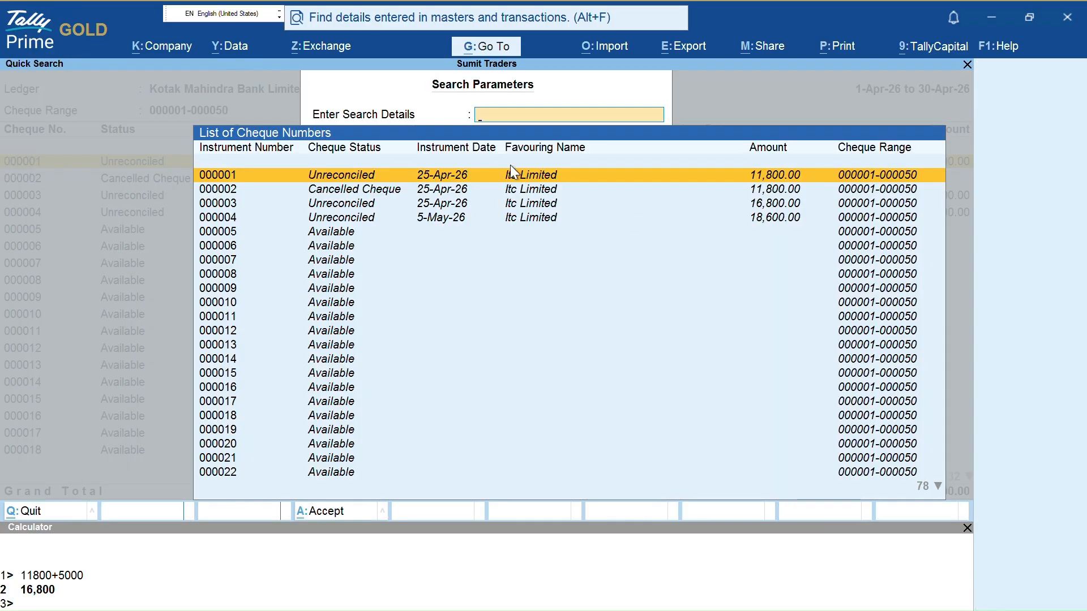
Browse the cheque list from 000013 down to 000050 and back up to 000012
key("Escape")
key("Down")
key("Down")
key("Down")
key("Down")
key("Down")
key("Down")
key("Down")
key("Down")
key("Down")
key("Down")
key("Down")
key("Down")
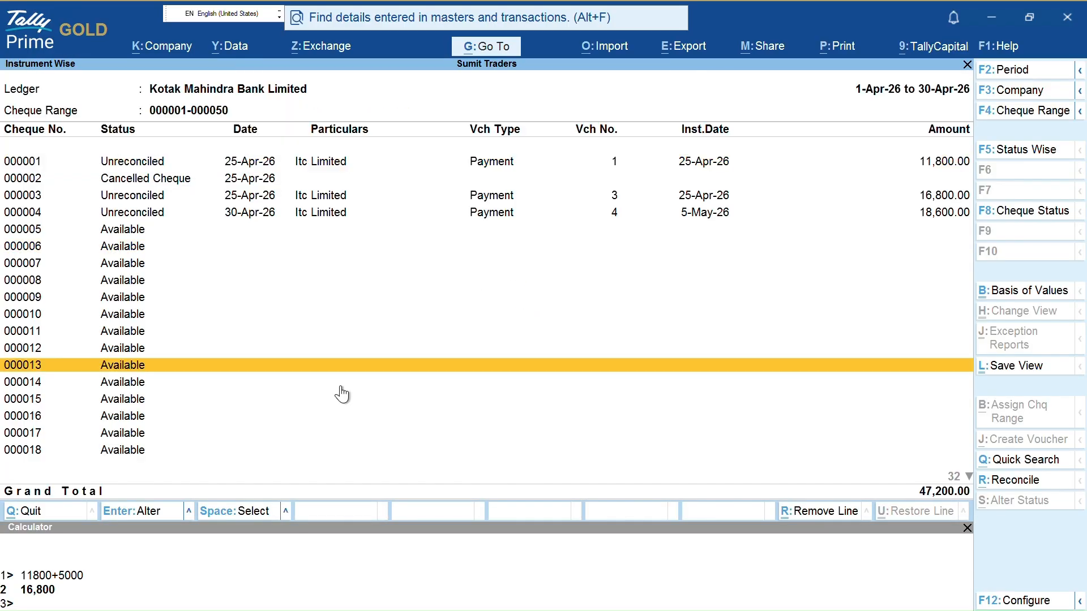
key("Down")
key("Down")
key("Down")
key("Down")
key("Down")
key("Down")
key("Down")
key("Down")
key("Down")
key("Down")
key("Down")
key("Down")
key("Down")
key("Down")
key("Down")
key("Down")
key("Down")
key("Down")
key("Down")
key("Down")
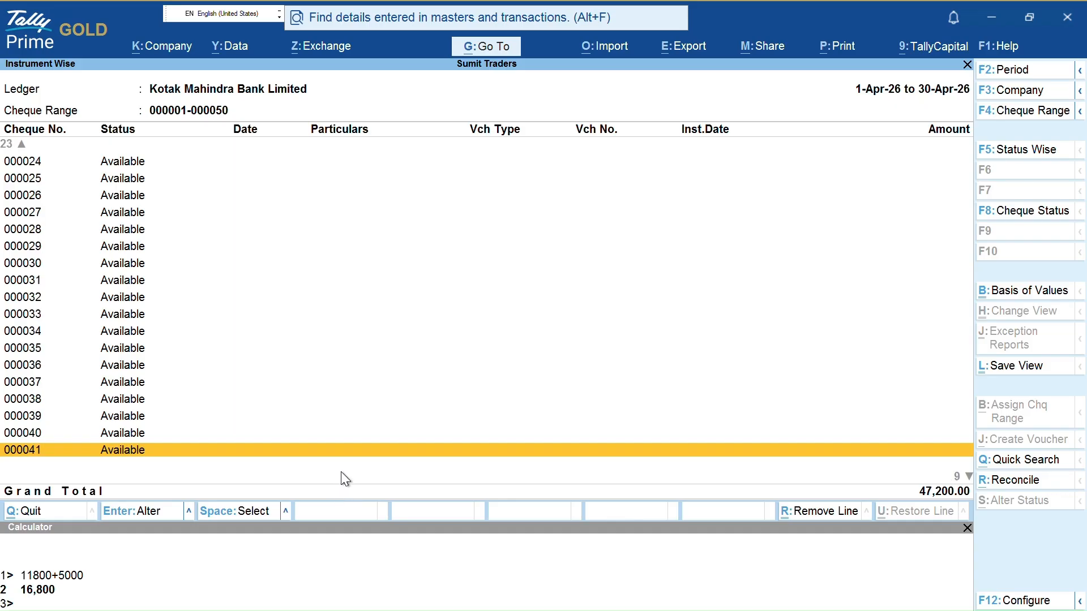
key("Down")
key("Down")
key("Down")
key("Down")
key("Down")
key("Down")
key("Down")
key("Down")
key("Down")
key("Up")
key("Up")
key("Up")
key("Up")
key("Up")
key("Up")
key("Up")
key("Up")
key("Up")
key("Up")
key("Up")
key("Up")
key("Up")
key("Up")
key("Up")
key("Up")
key("Up")
key("Up")
key("Up")
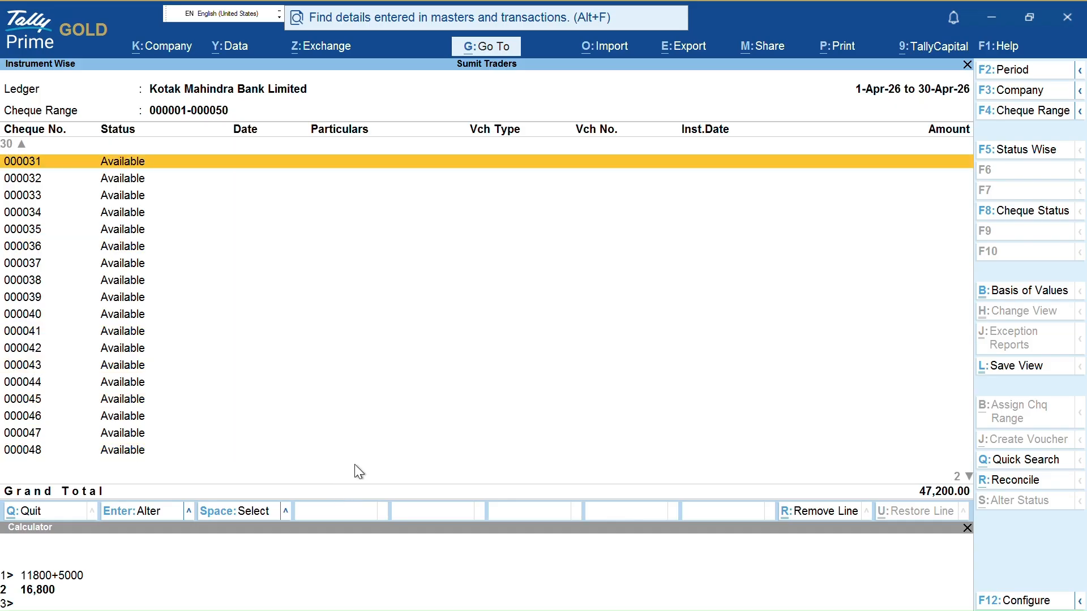
key("Up")
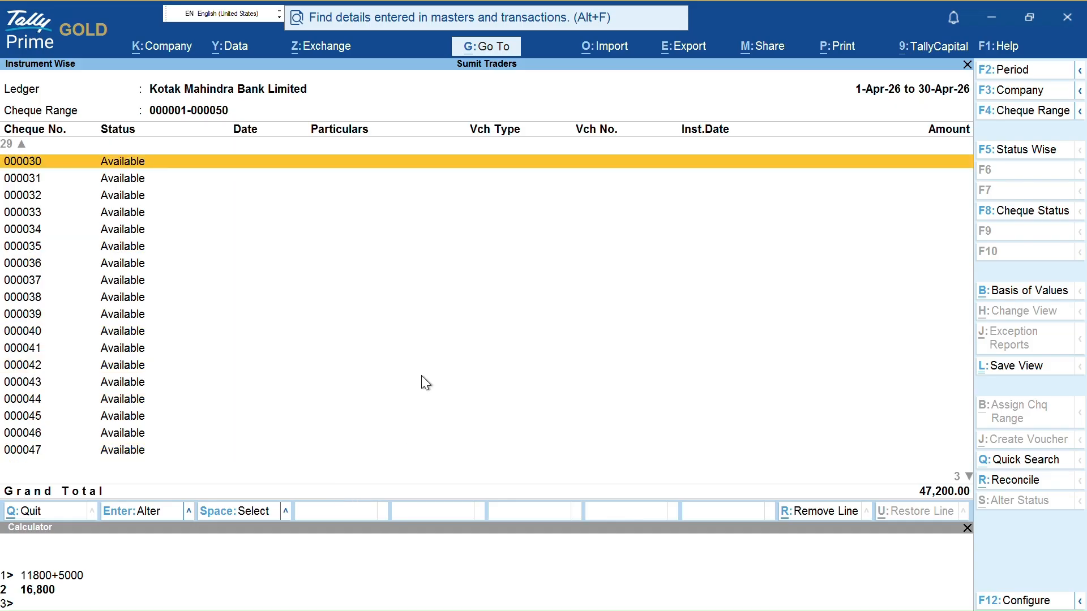
key("Up")
key("Up")
key("Up")
key("Up")
key("Up")
key("Up")
key("Up")
key("Up")
key("Up")
key("Up")
key("Up")
key("Up")
key("Up")
key("Up")
key("Up")
key("Up")
key("Up")
key("Up")
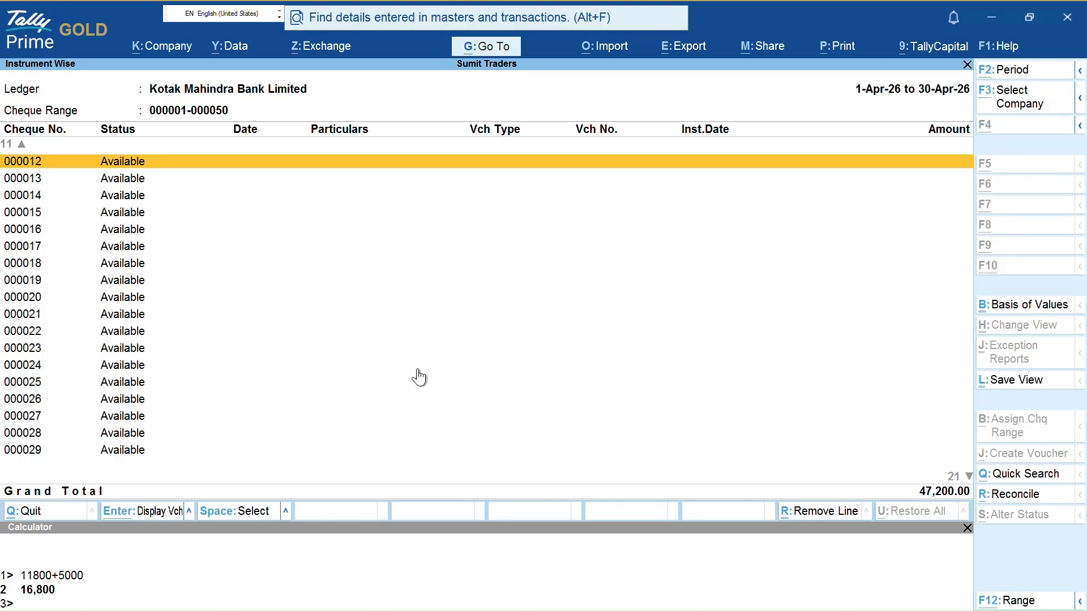
Search for amount 1680, open voucher No. 3 for cheque 000003, then clear the filter
key("ctrl+q")
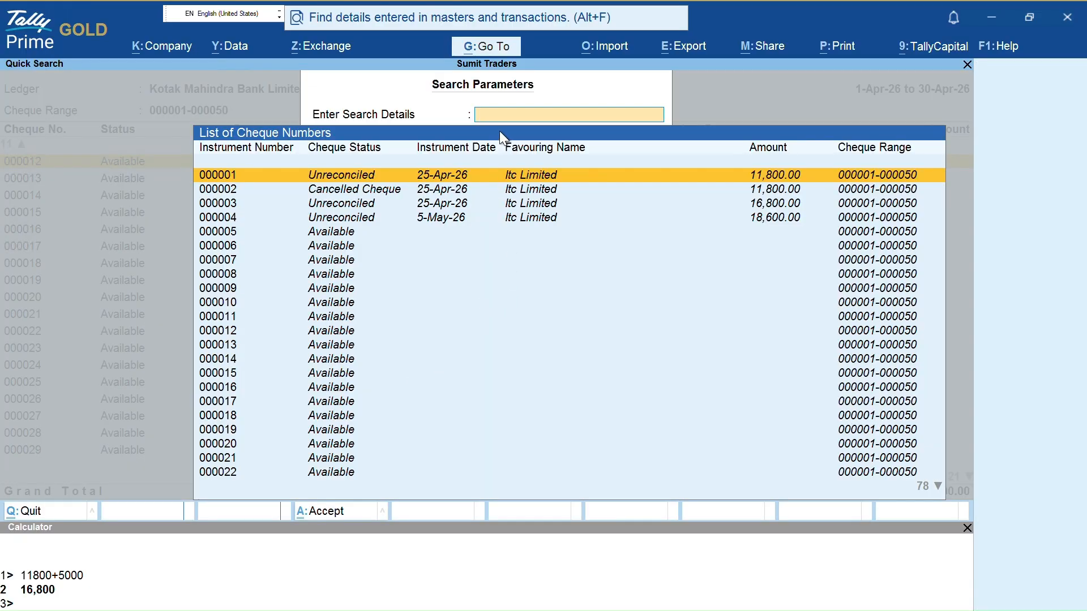
left_click(538, 120)
type("5")
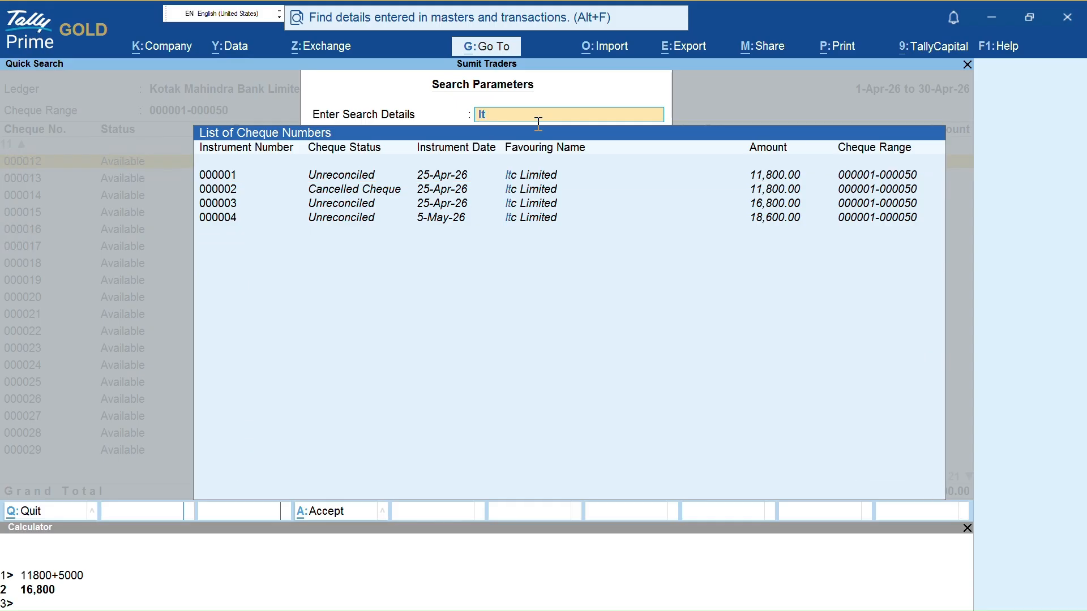
key("BackSpace")
type("50")
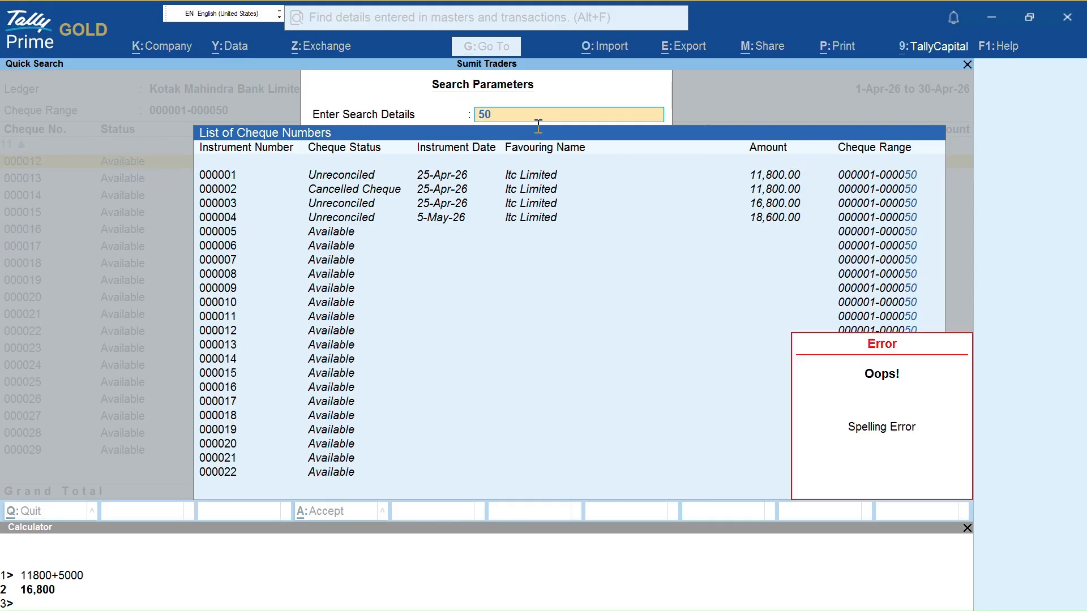
key("BackSpace")
key("BackSpace")
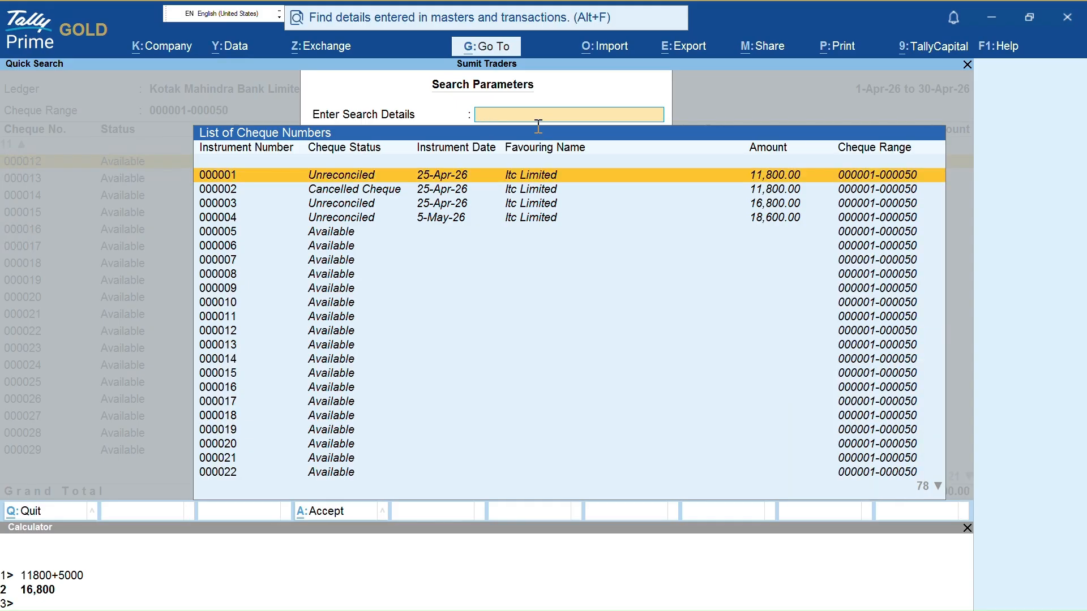
type("1680")
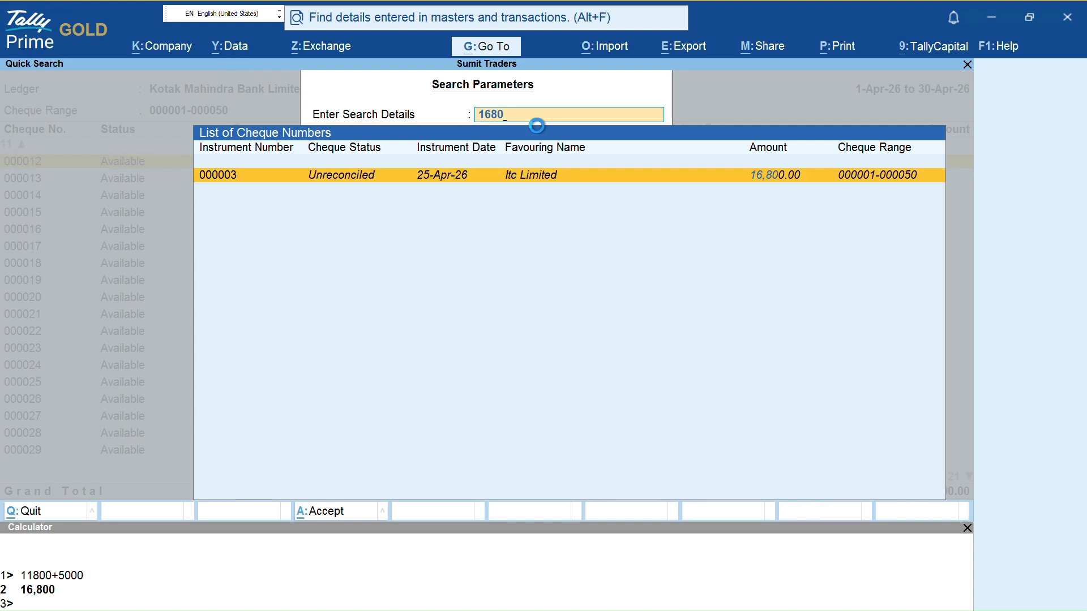
key("Return")
key("Return")
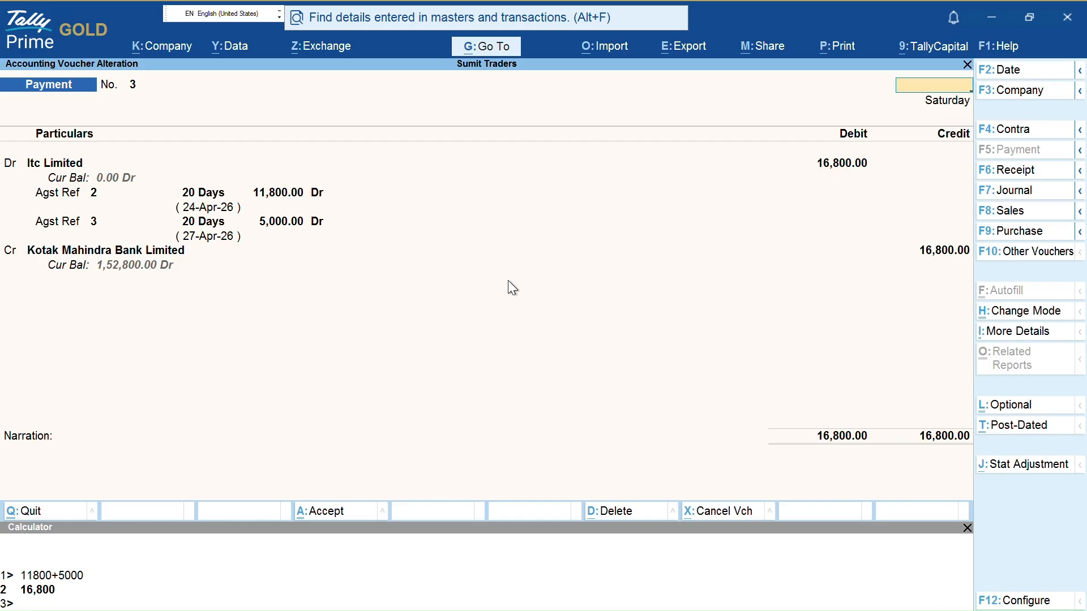
key("Escape")
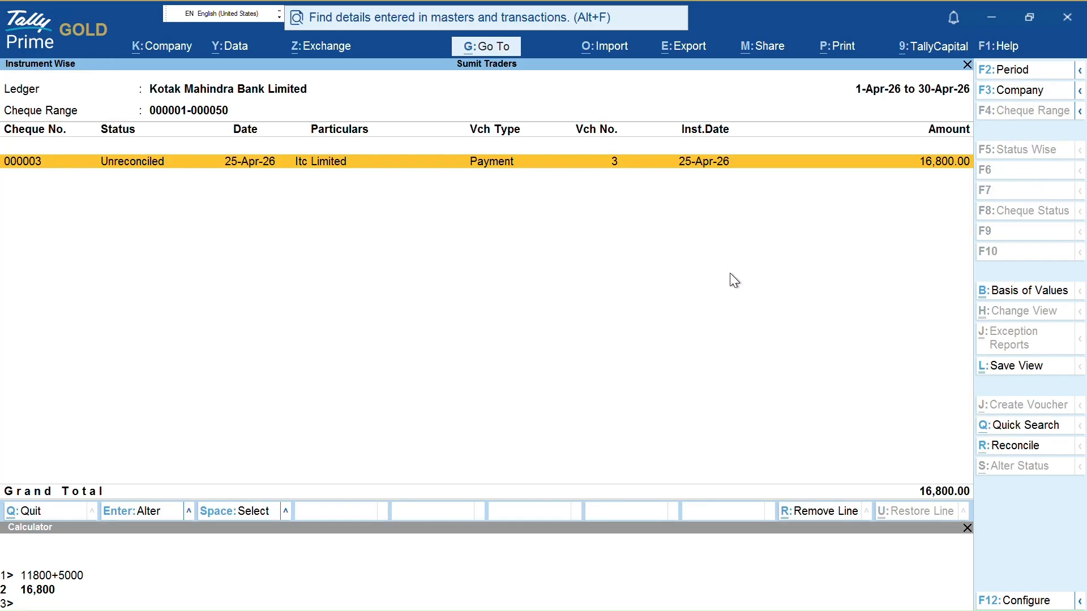
key("Escape")
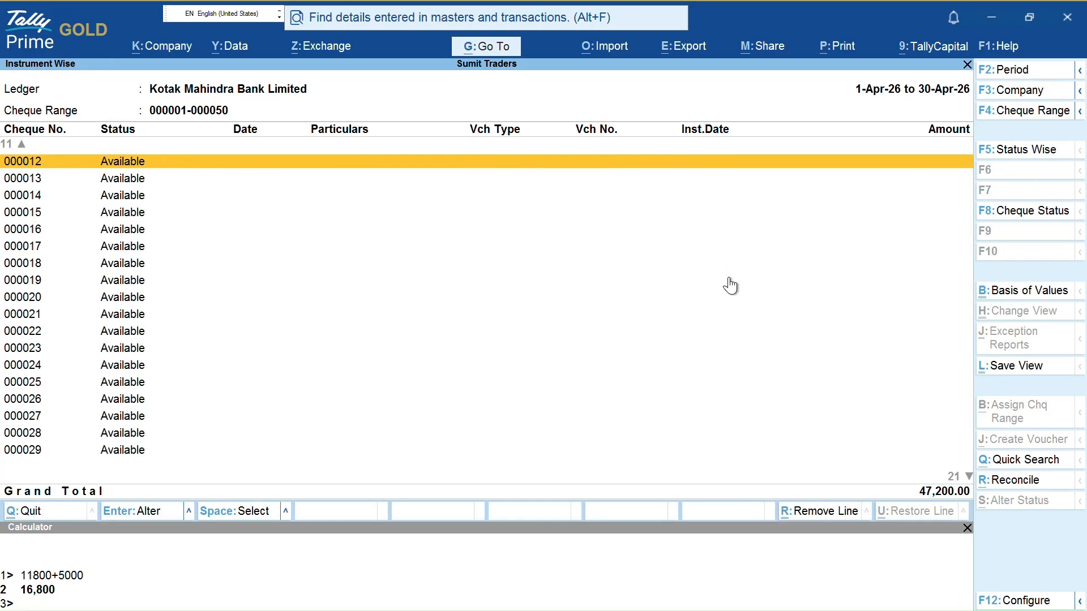
Go from the cheque register to the Payment Register under Account Books
key("Escape")
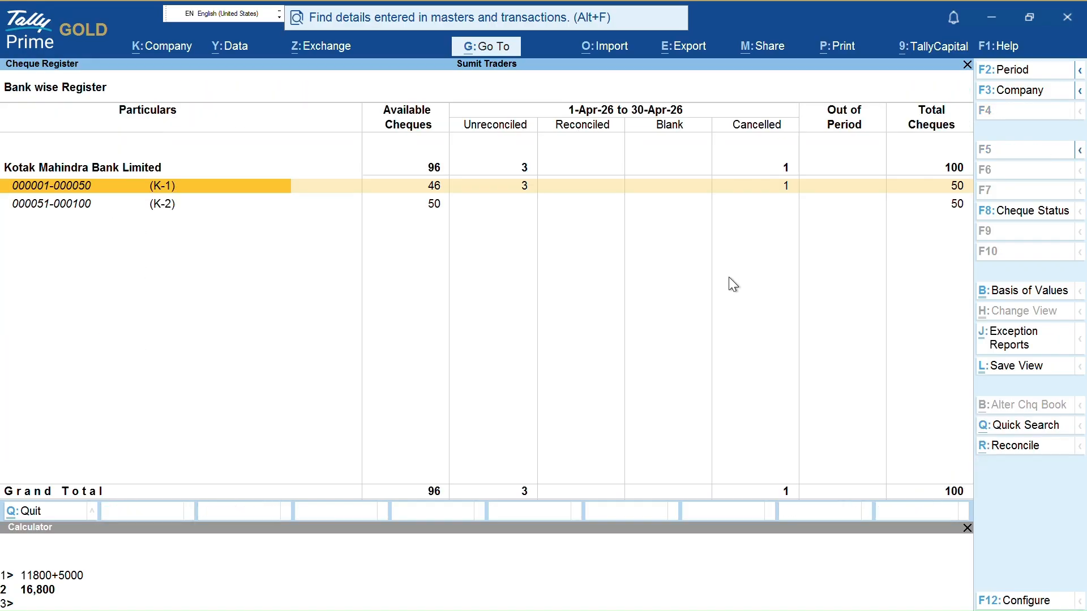
key("Escape")
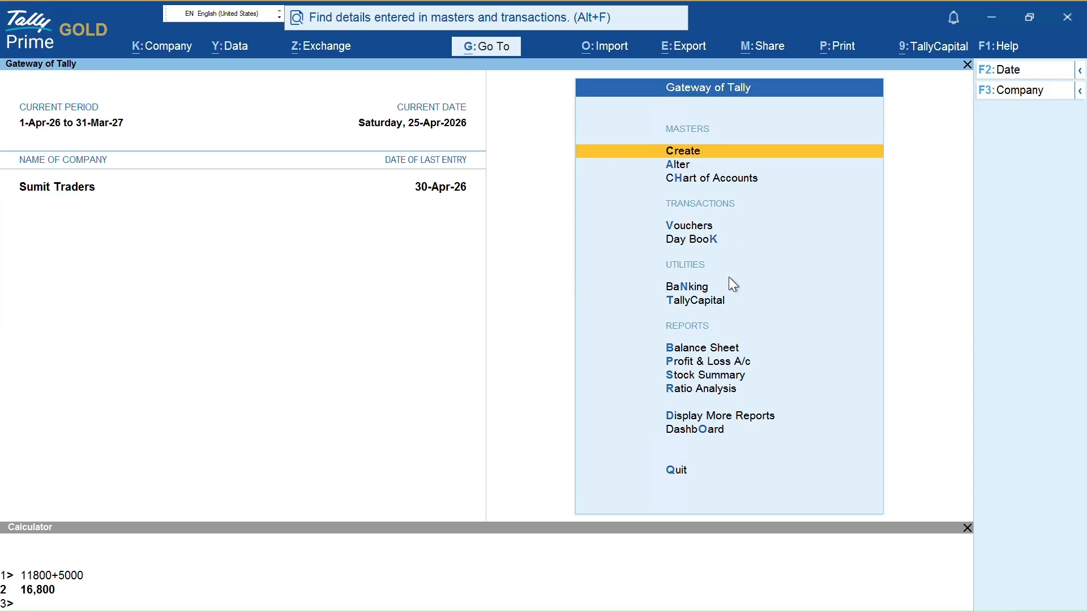
key("b")
key("Escape")
key("Escape")
key("n")
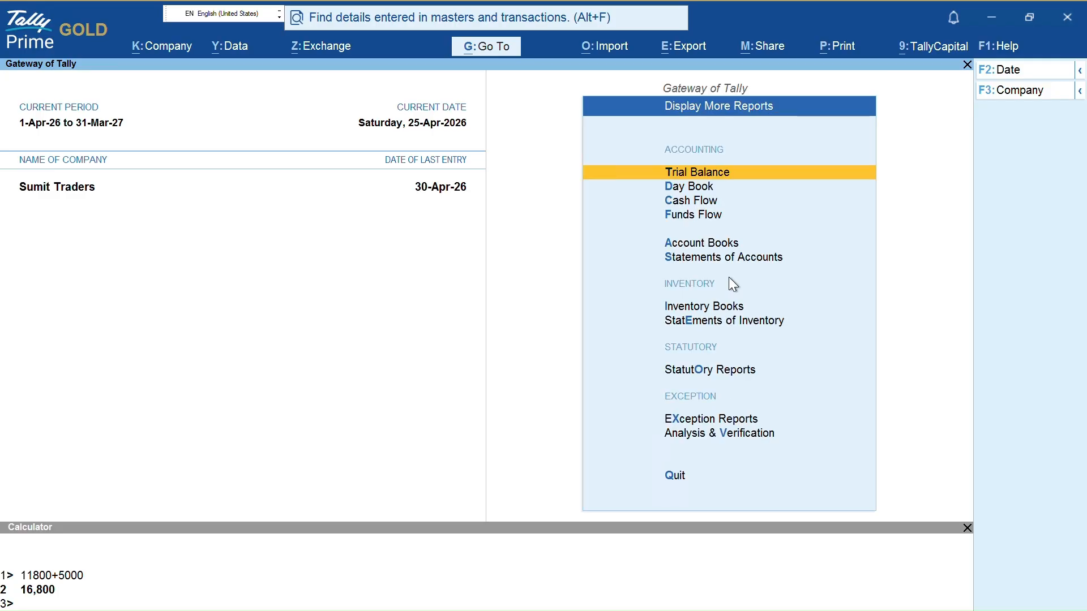
key("a")
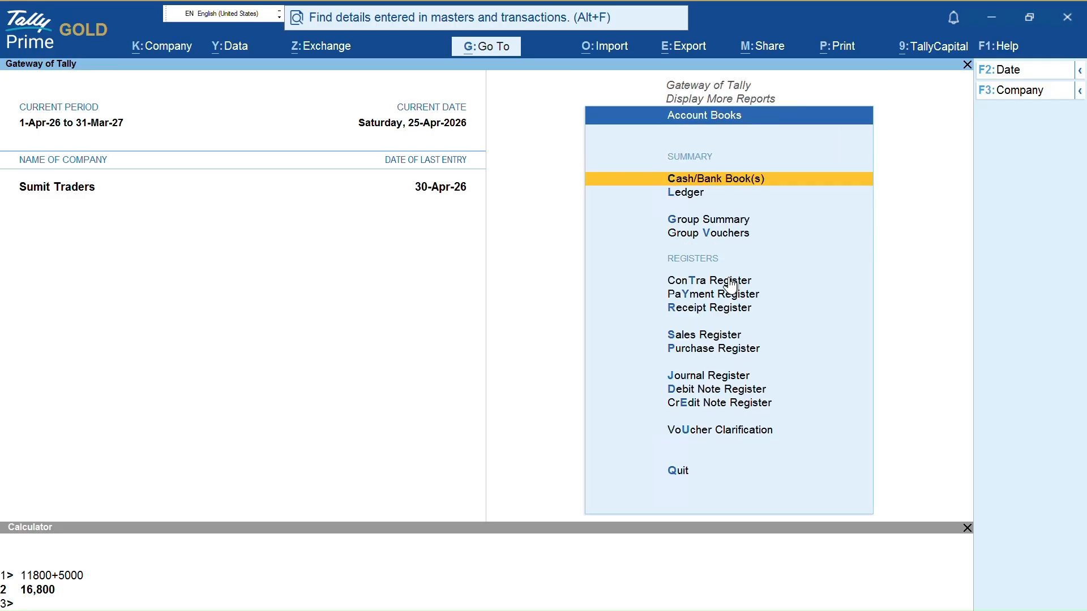
key("y")
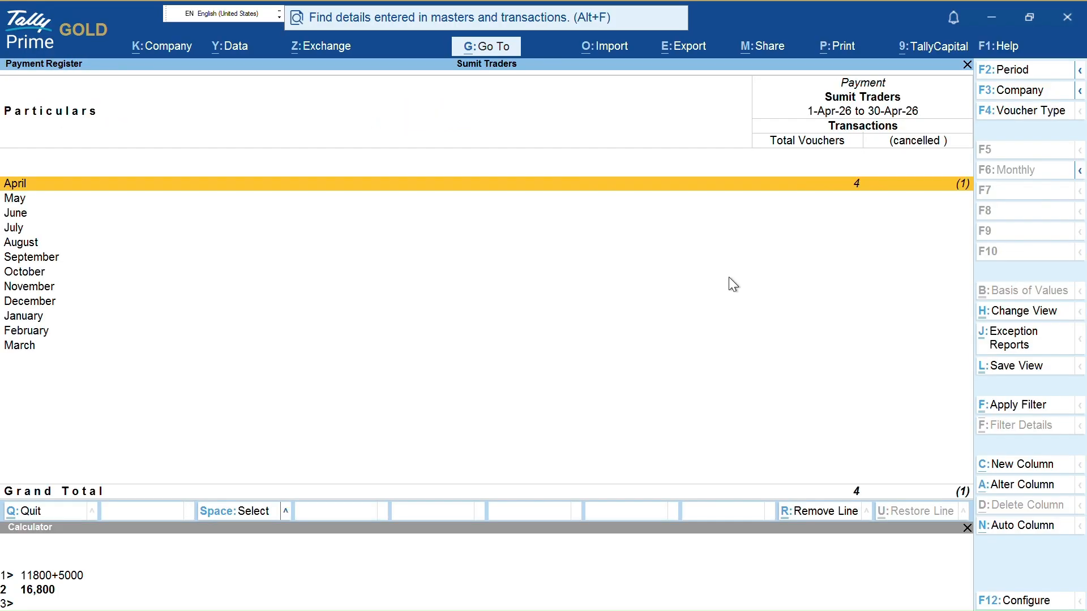
Open payment voucher No. 1, keep favouring name Itc Limited, and switch to Contra crediting Cash
key("Return")
key("Return")
key("Return")
key("Return")
key("Return")
key("Return")
key("Return")
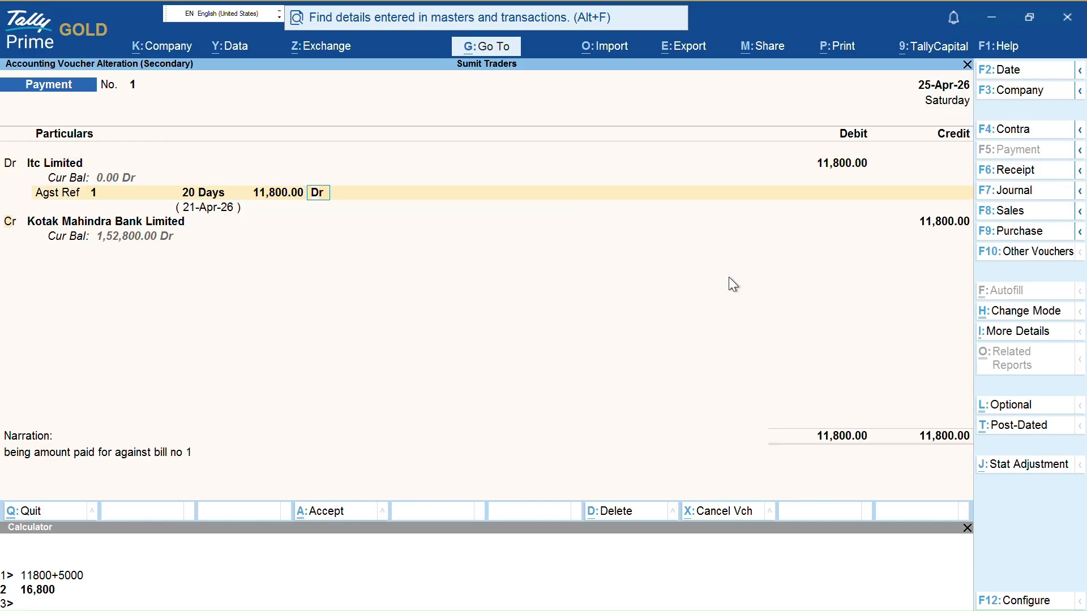
key("Return")
key("Return")
key("Return")
key("Return")
key("Return")
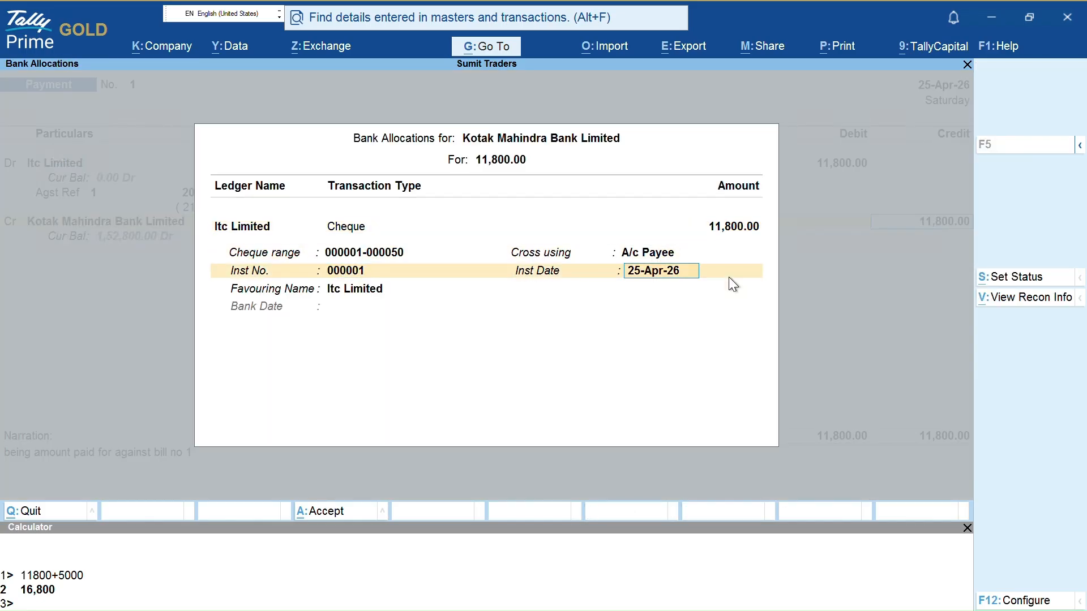
type("Self")
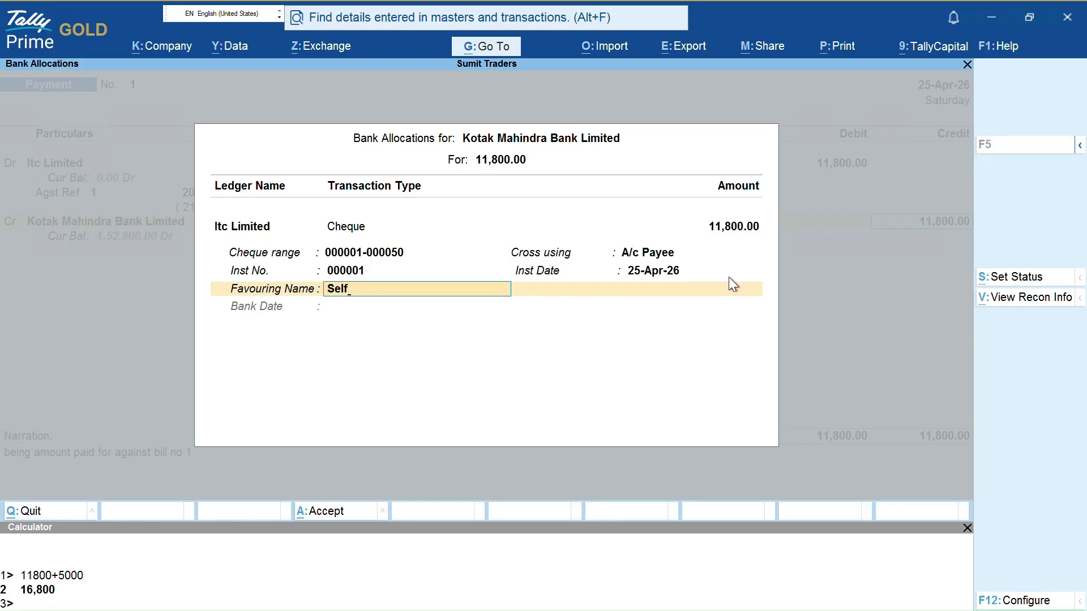
key("BackSpace")
key("BackSpace")
key("BackSpace")
key("BackSpace")
key("Escape")
key("Return")
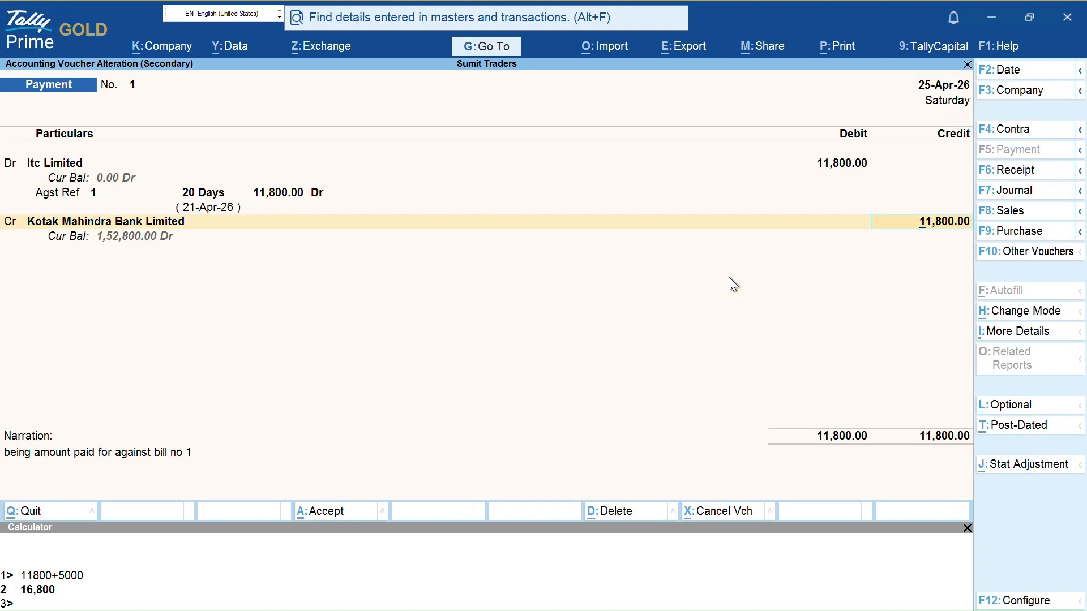
key("F4")
key("Return")
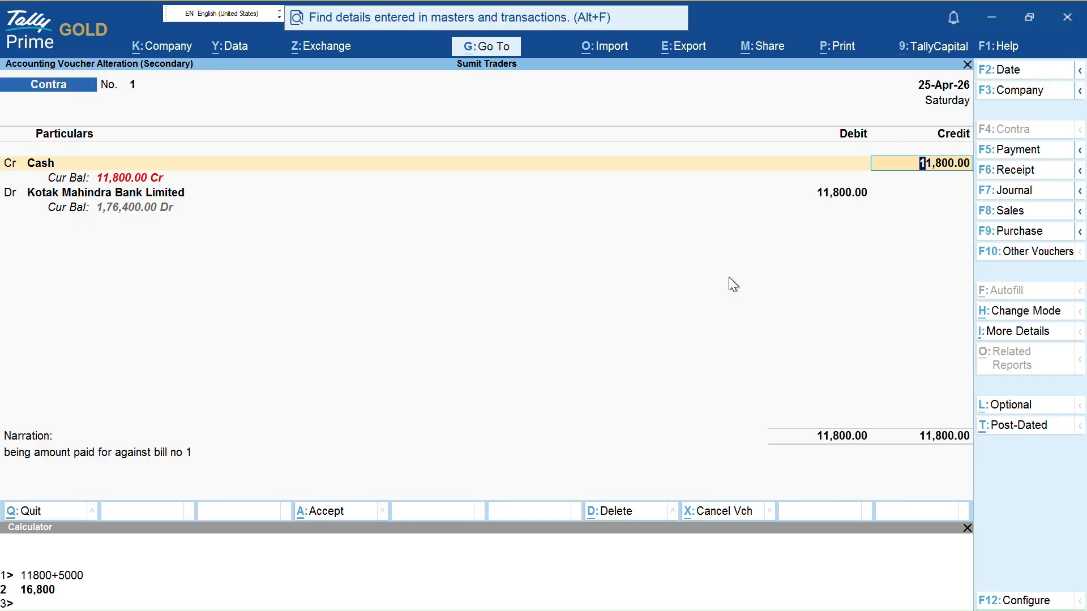
Debit Kotak Mahindra Bank Limited 11,800.00 on the Contra and open its bank allocation
key("Return")
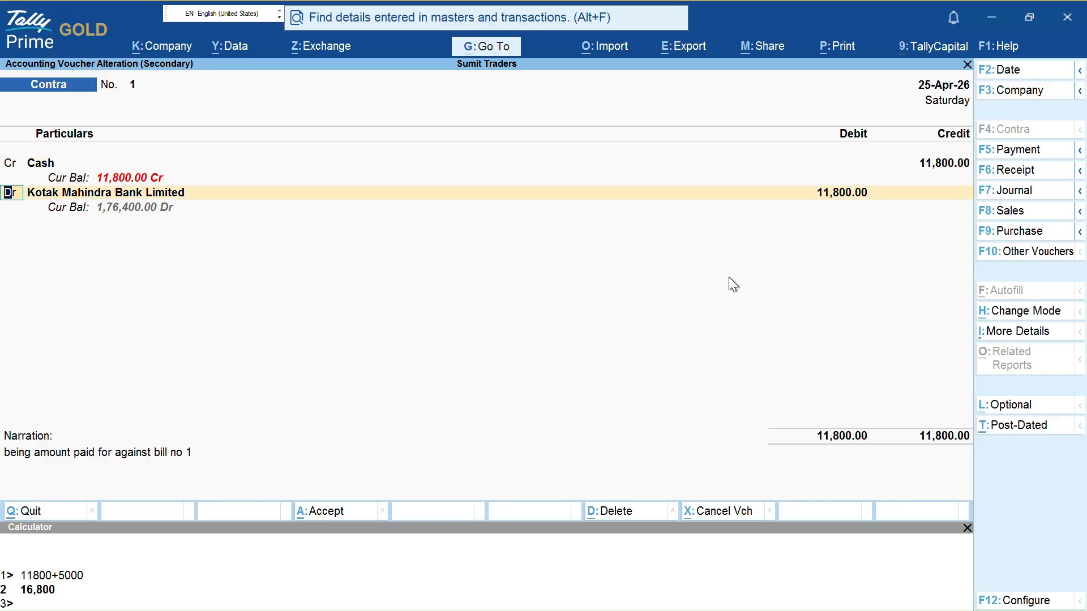
key("Return")
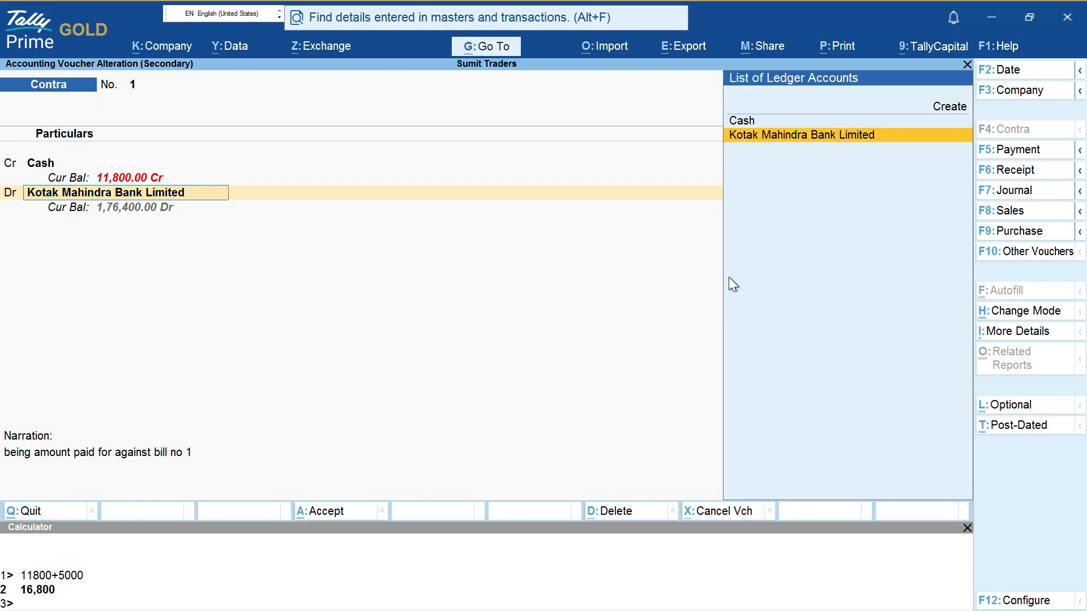
key("Return")
key("Return")
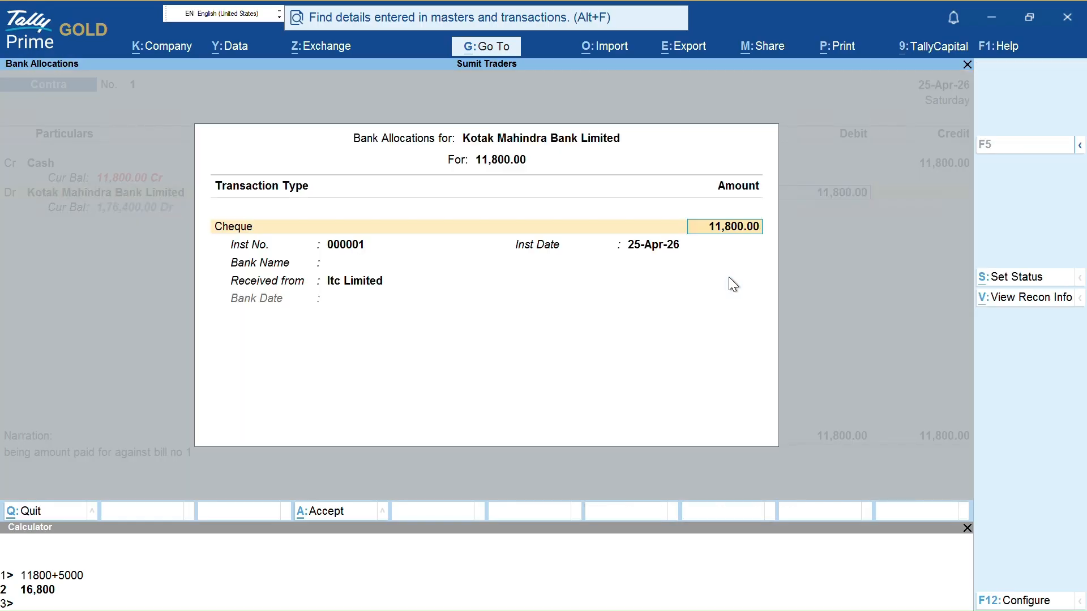
key("Return")
key("Return")
Edit the cheque instrument number, then abandon the Contra voucher alteration without saving
key("BackSpace")
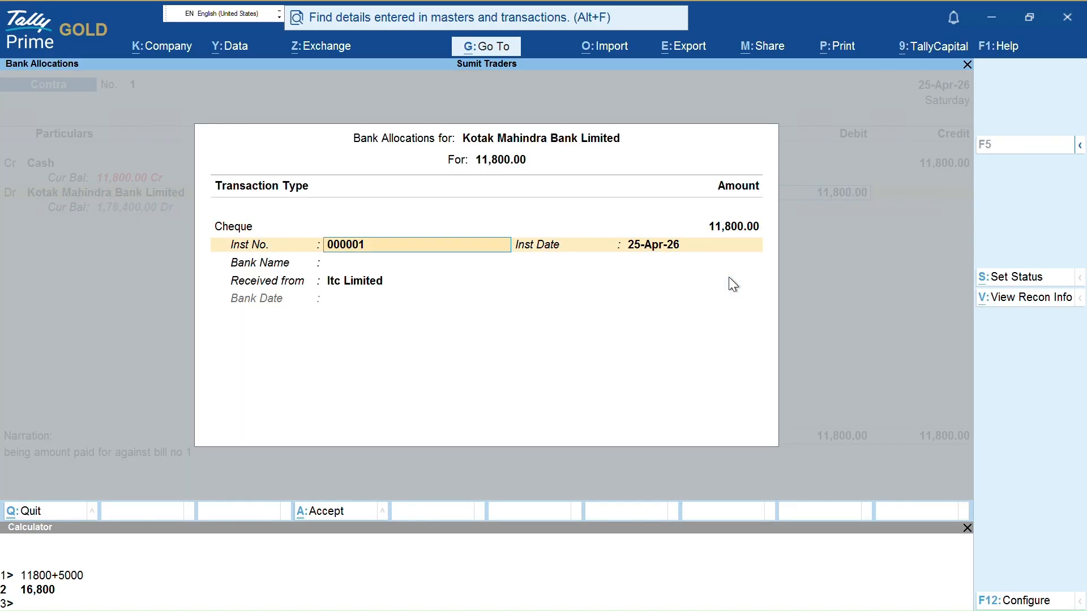
key("BackSpace")
key("Return")
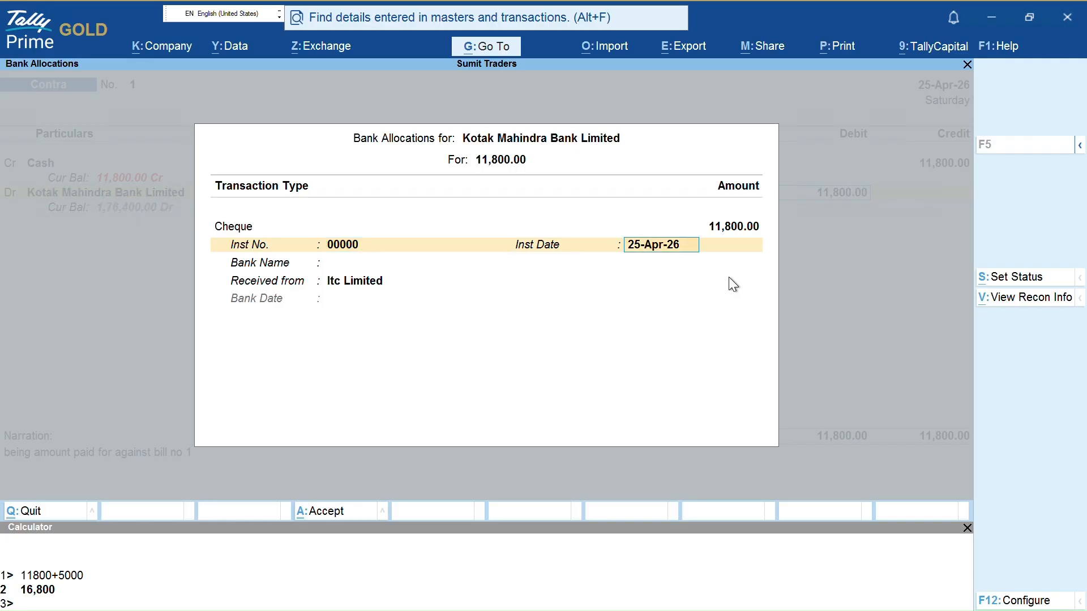
key("BackSpace")
key("BackSpace")
key("Return")
key("Return")
key("Return")
key("Return")
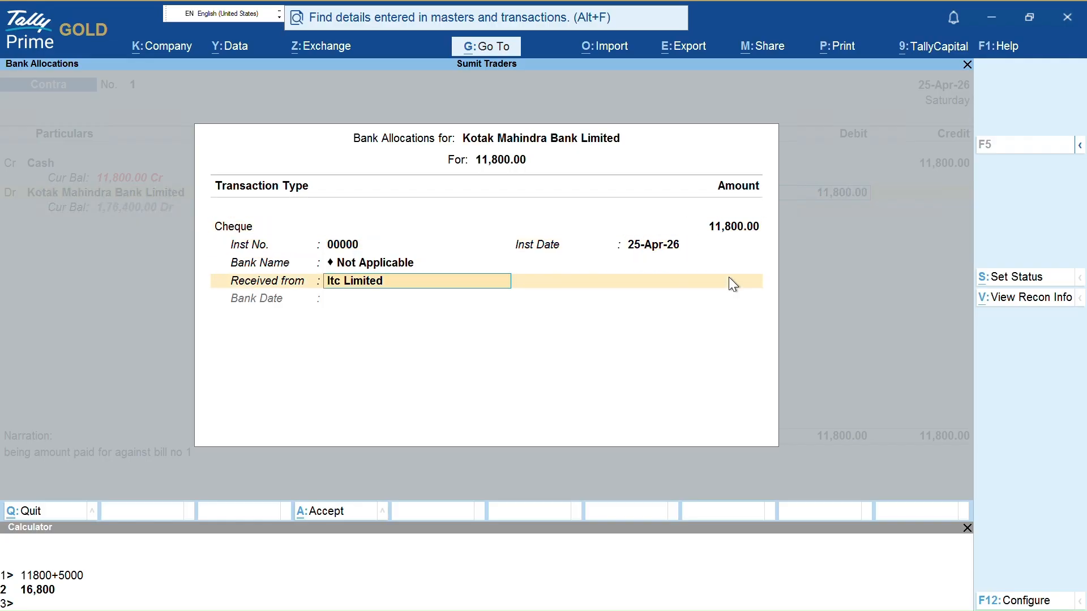
key("BackSpace")
key("BackSpace")
key("BackSpace")
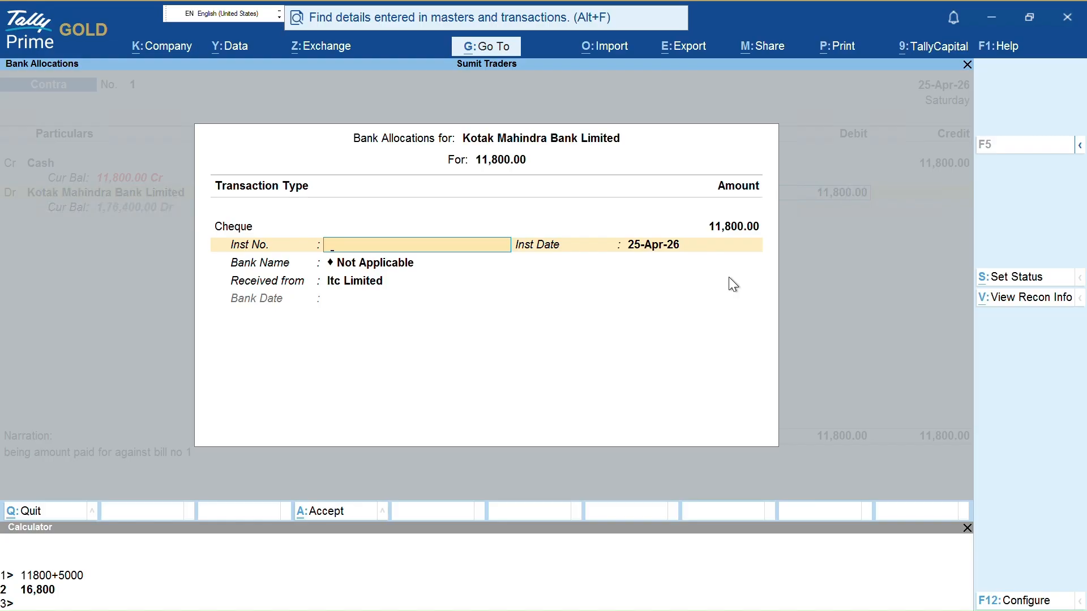
key("Escape")
key("y")
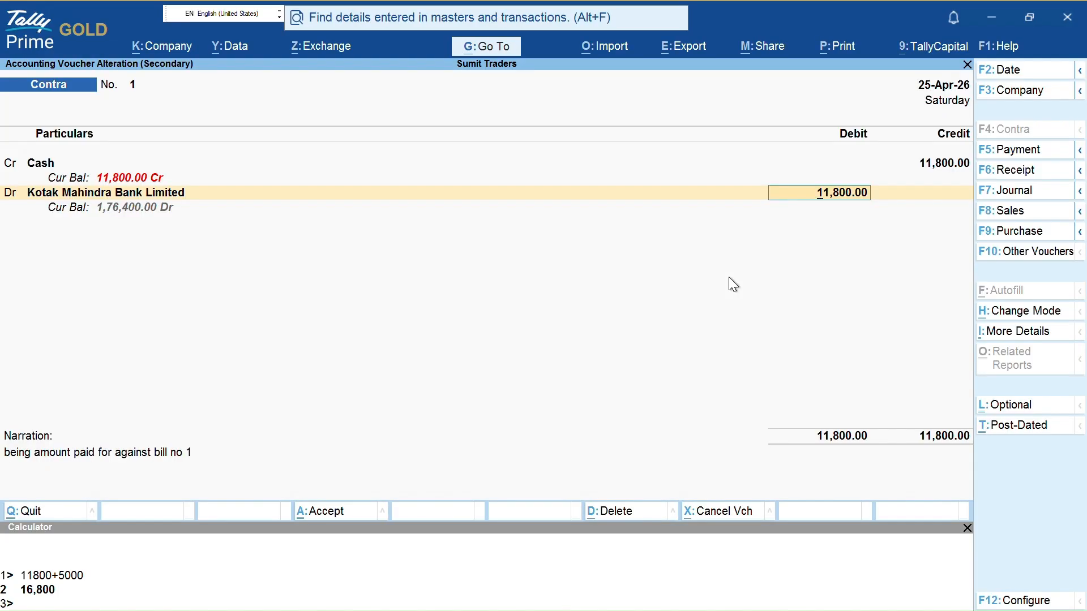
key("Escape")
Discard the Contra alteration and open the Sales Register from Account Books
key("y")
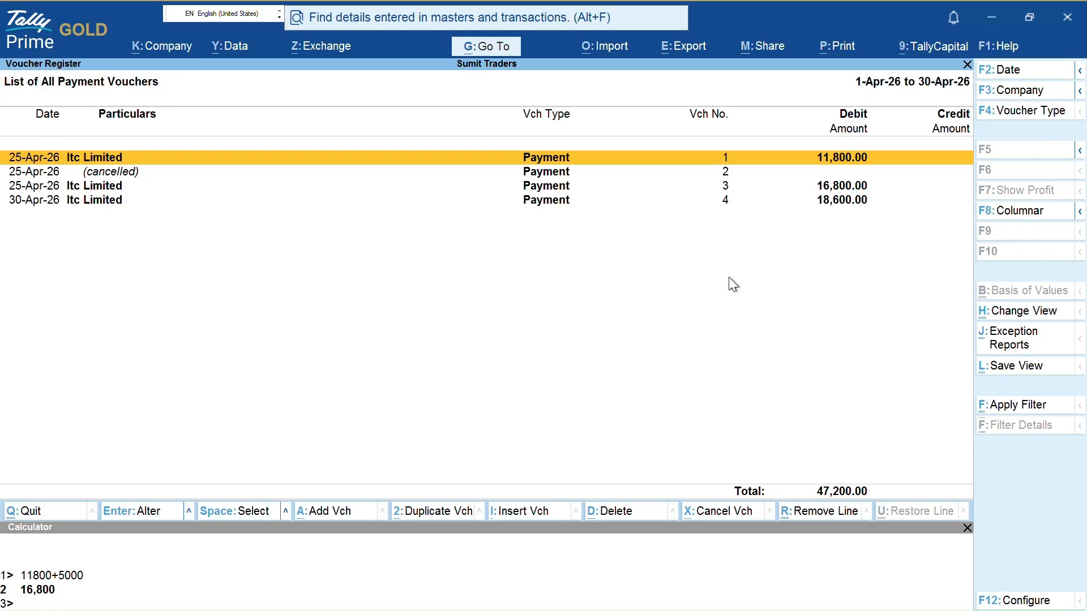
key("Escape")
key("Escape")
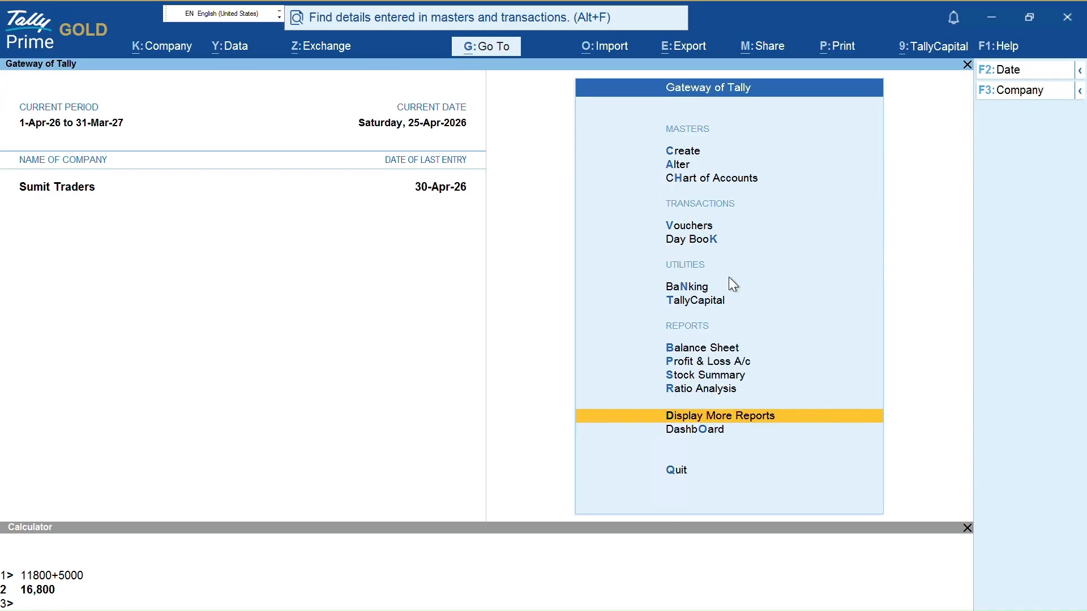
key("Escape")
key("Escape")
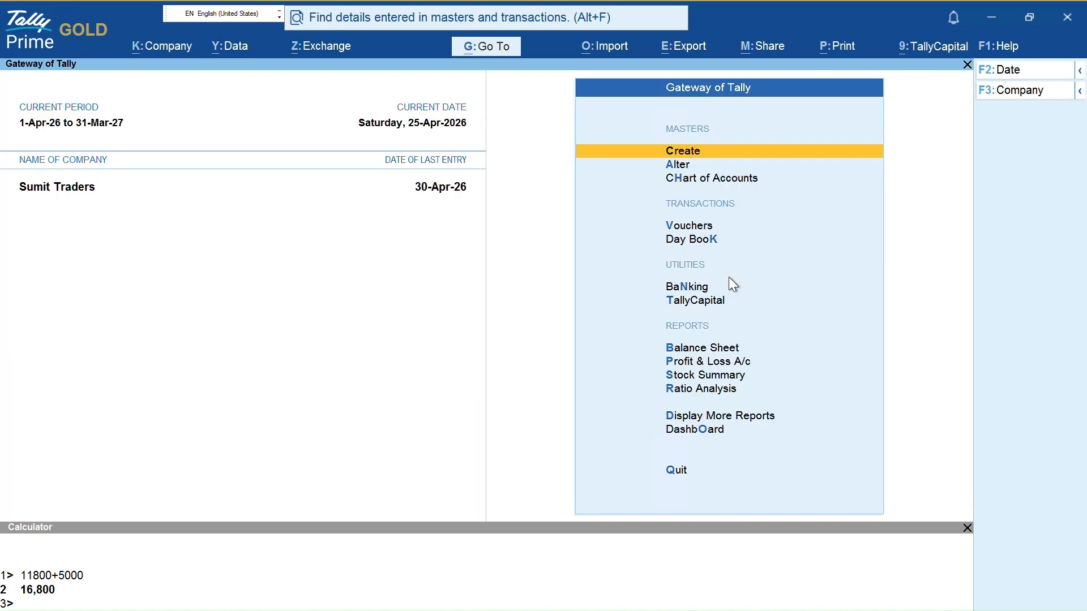
key("d")
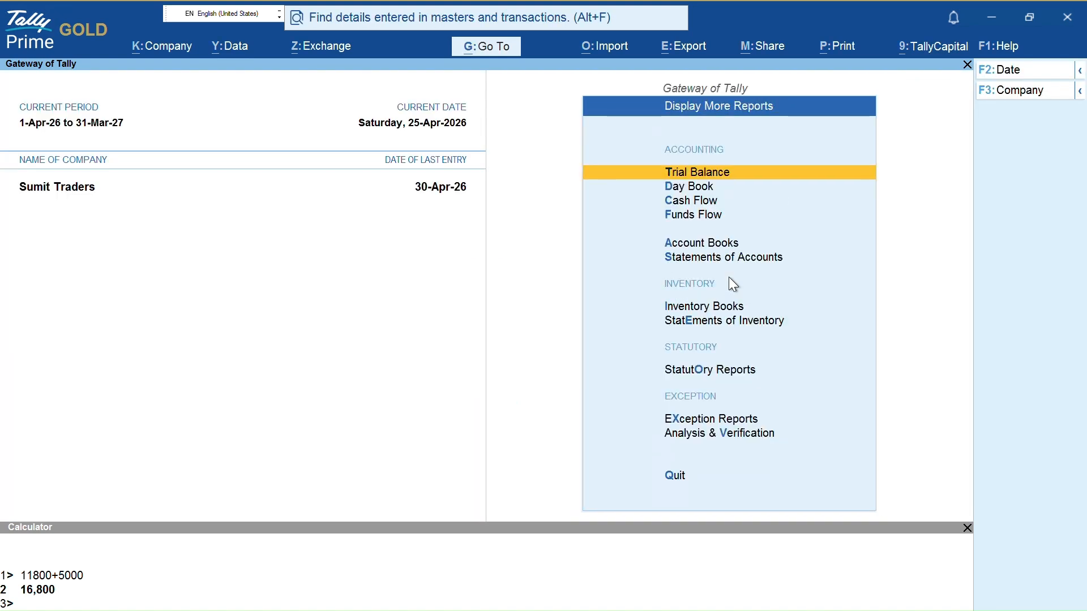
key("a")
key("s")
Close the Sales Register, decline quitting TallyPrime, and reopen the Sales Register
key("Escape")
key("Escape")
key("Escape")
key("Escape")
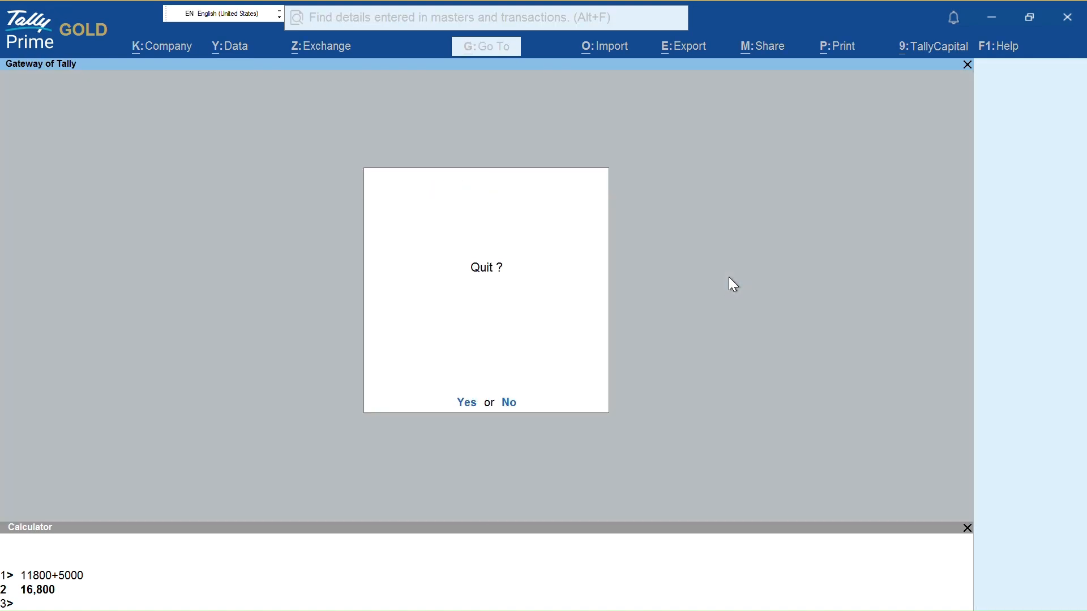
key("Escape")
key("d")
key("a")
key("s")
key("Escape")
key("Escape")
key("Escape")
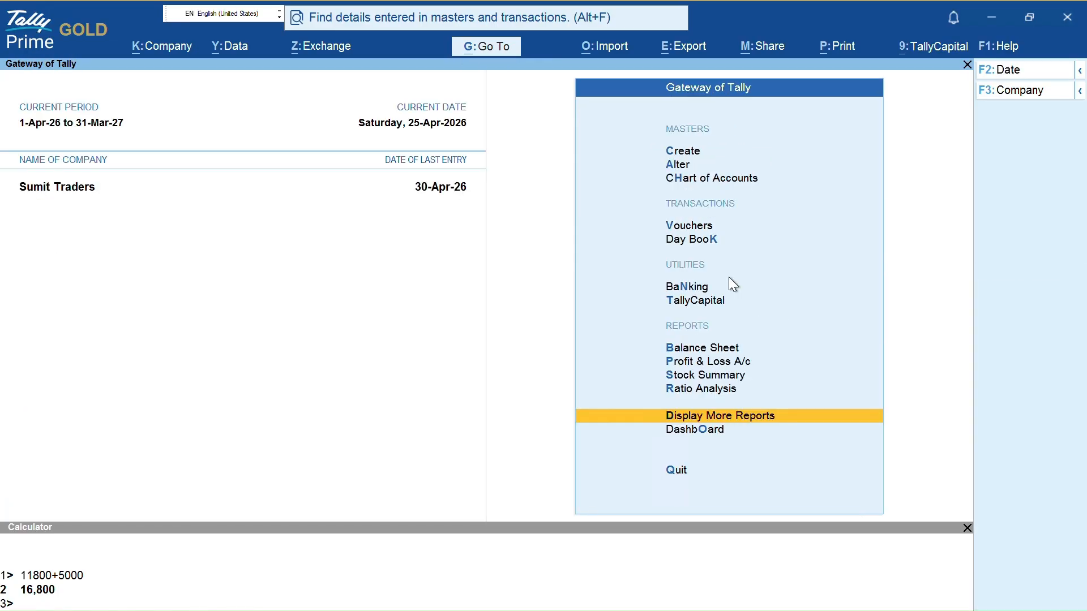
key("Escape")
key("Escape")
Start a Sales voucher with F8, then discard the blank voucher
key("v")
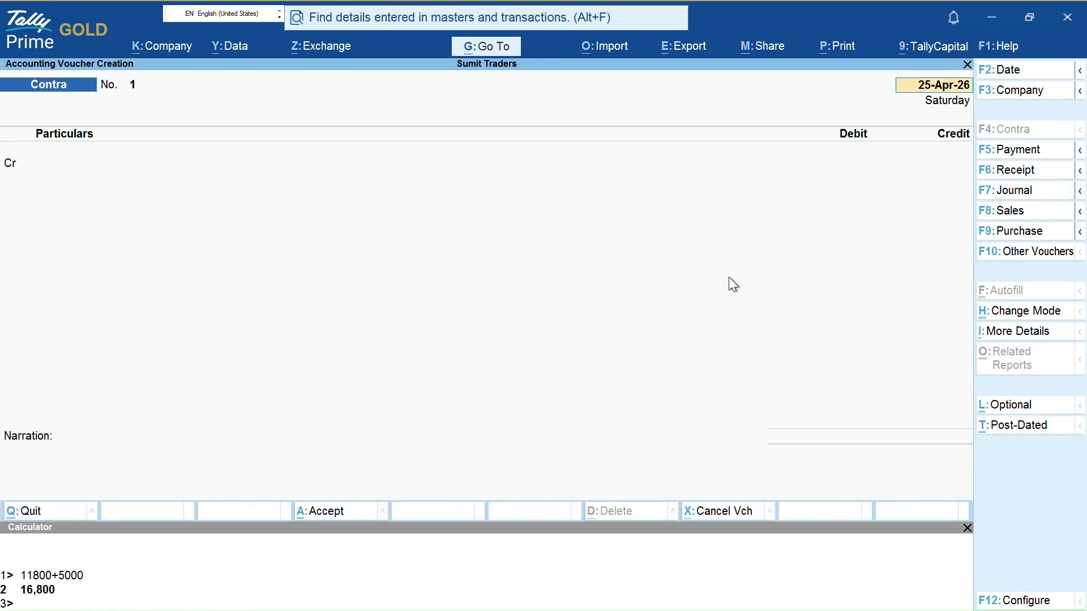
key("F8")
key("Return")
key("Return")
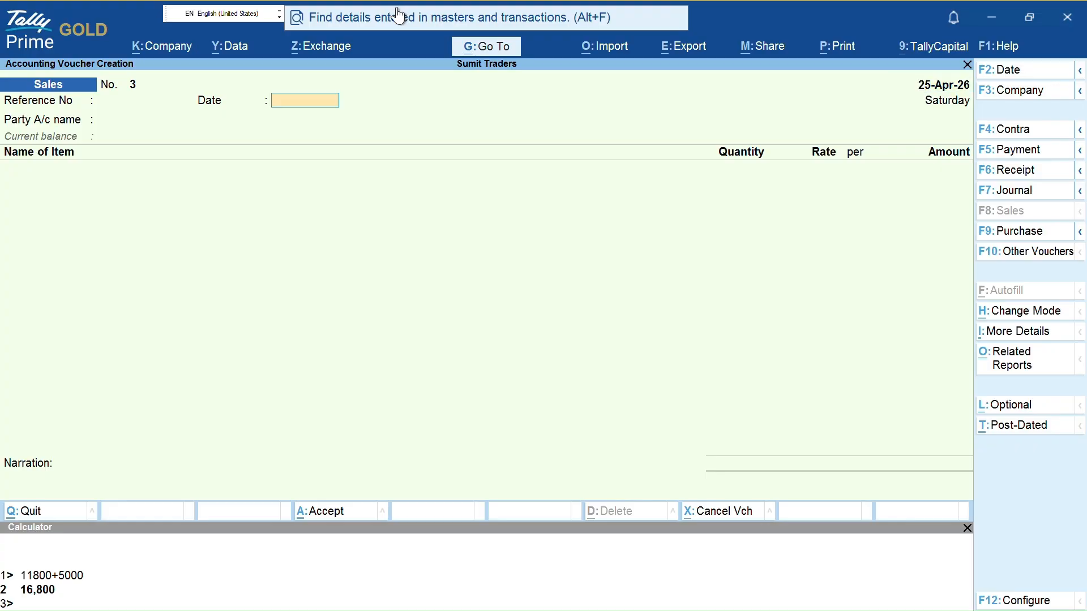
key("Return")
key("Escape")
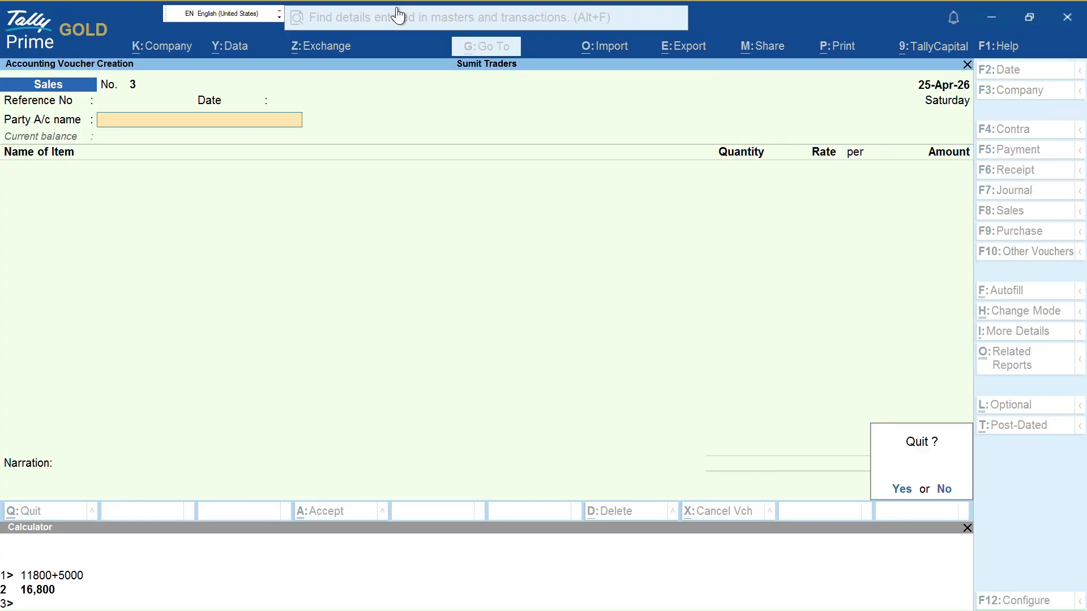
key("y")
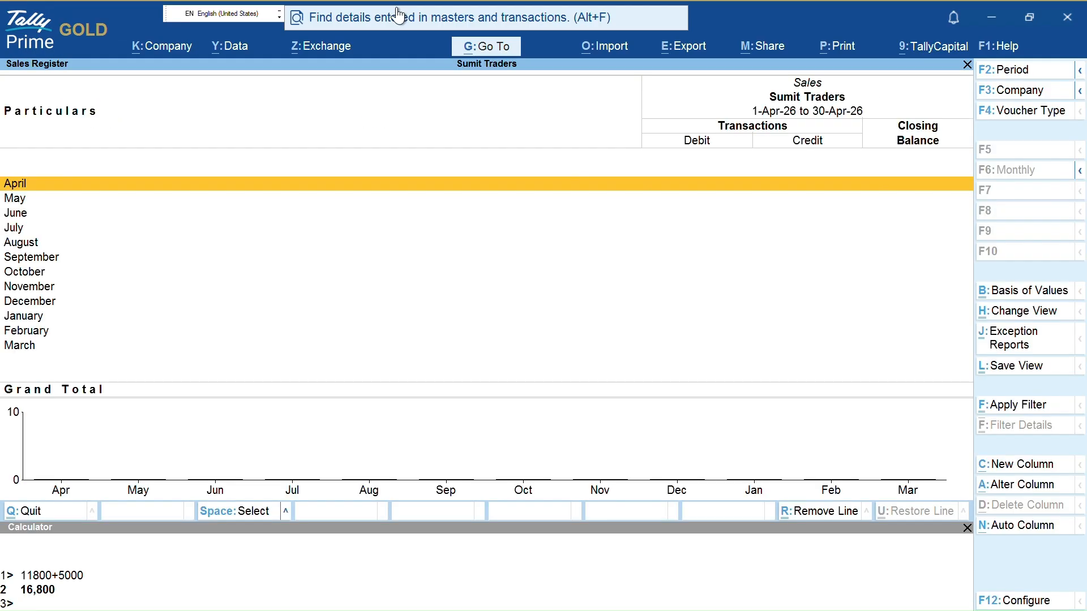
Check the Sales Register again, then start new Sales voucher No. 3 dated 25-Apr-26
key("Escape")
key("Escape")
key("Escape")
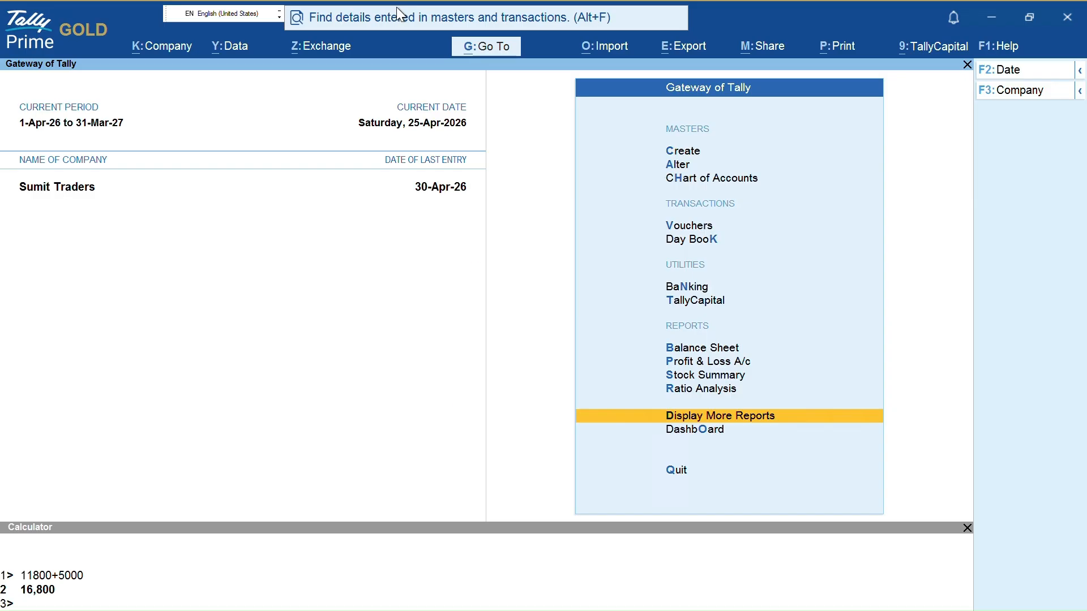
key("Return")
key("a")
key("s")
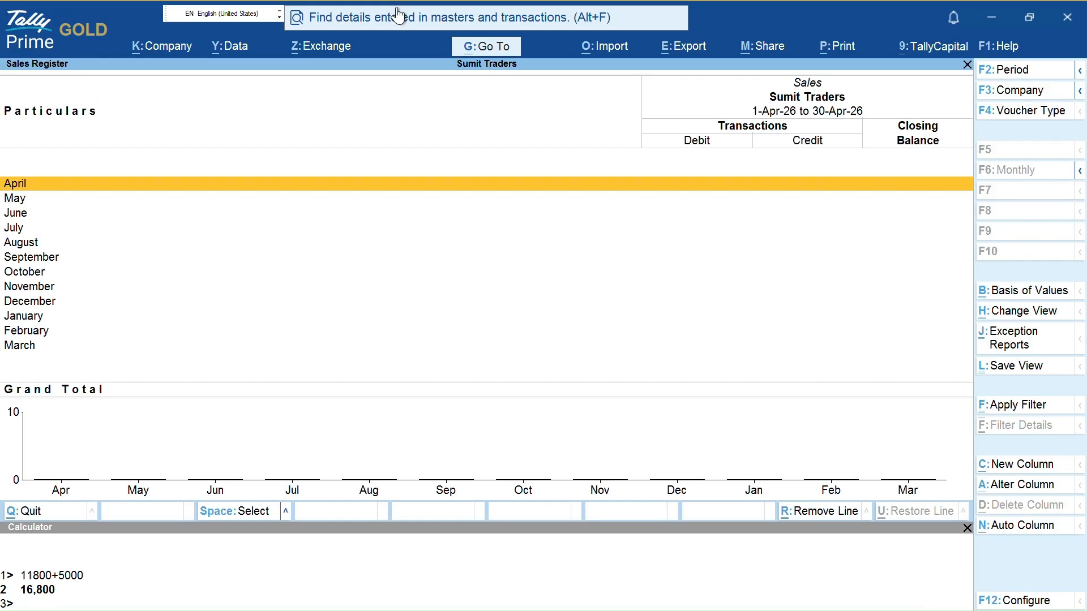
key("Escape")
key("Escape")
key("Escape")
key("Escape")
key("Escape")
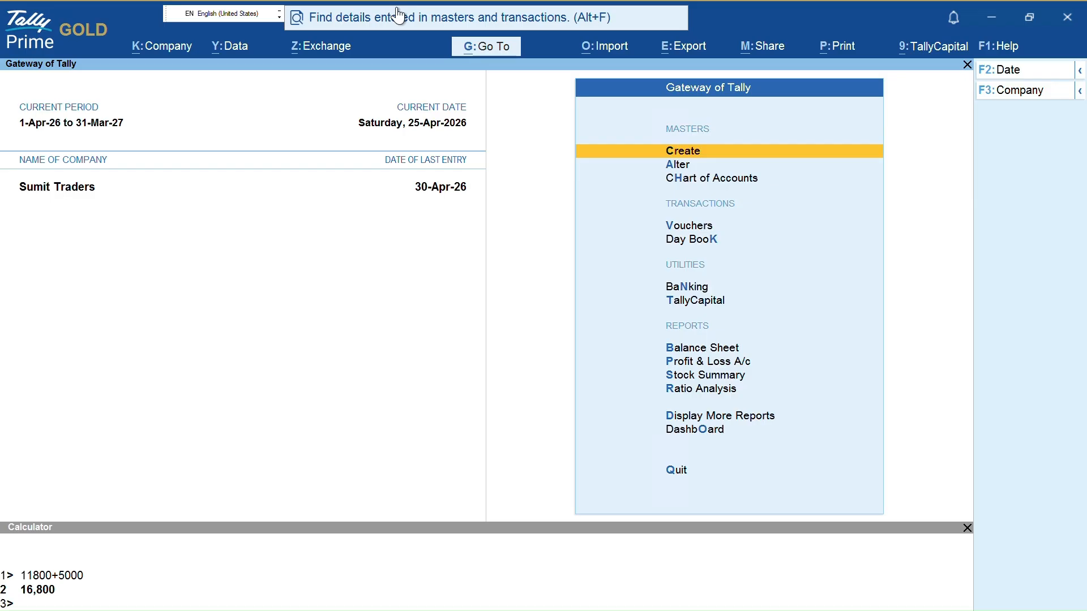
key("v")
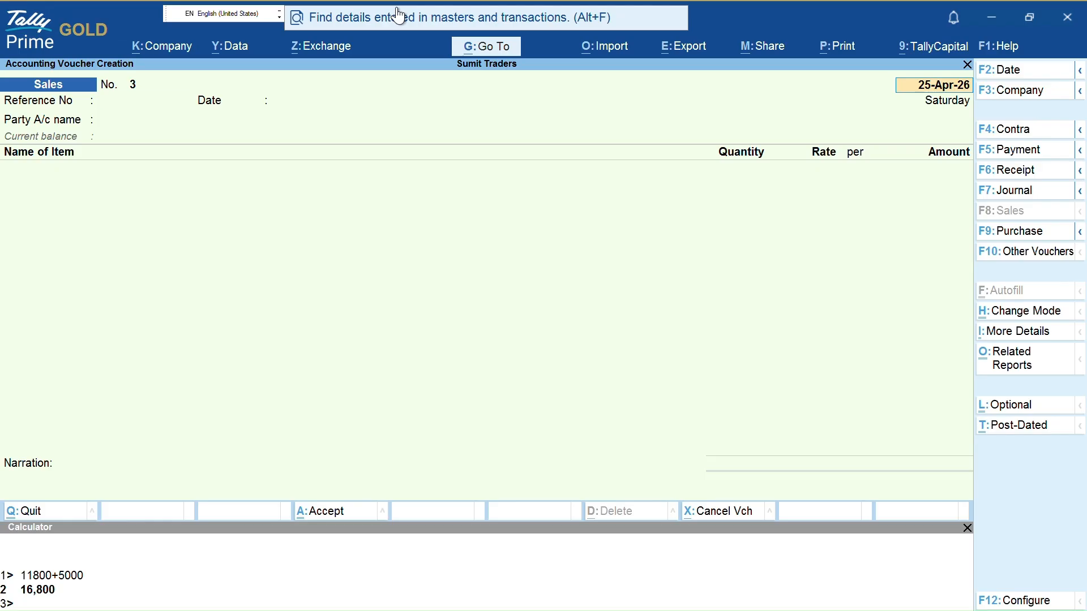
Select Itc Limited as the party and open its ledger for alteration, showing the 20-day credit period
key("Return")
key("Return")
key("Return")
type("i")
key("Return")
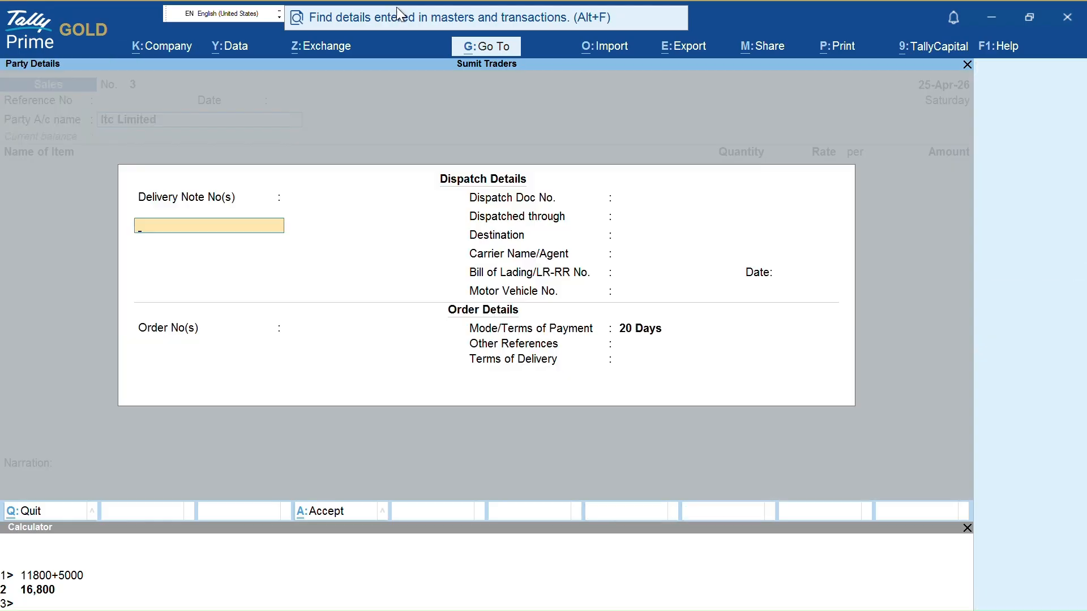
key("Escape")
key("ctrl+Return")
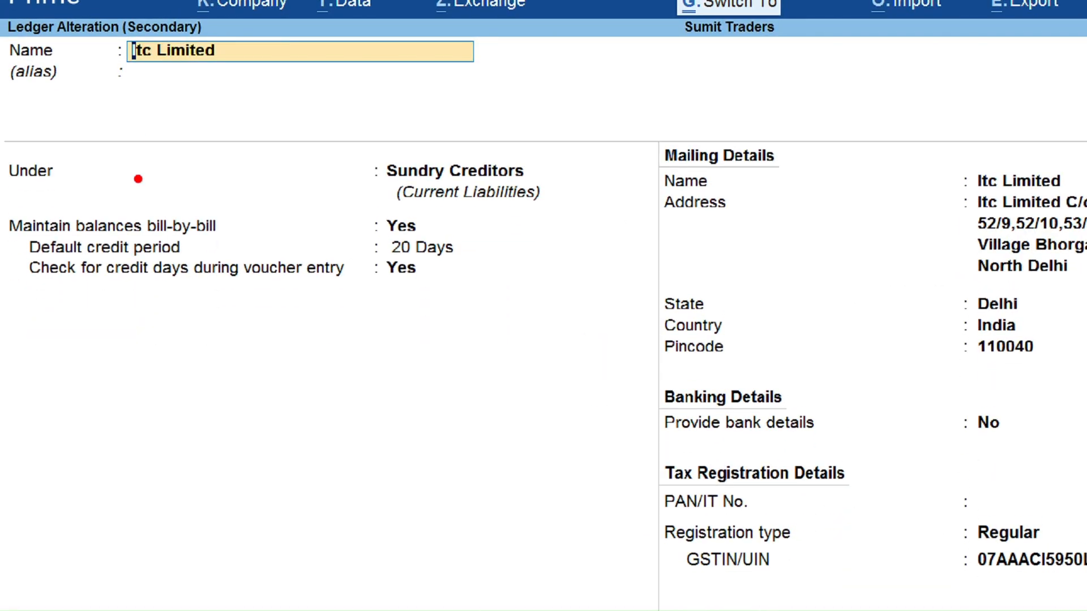
mouse_move(24, 283)
left_mouse_down()
mouse_move(348, 297)
mouse_move(364, 285)
mouse_move(369, 256)
mouse_move(300, 245)
left_mouse_up()
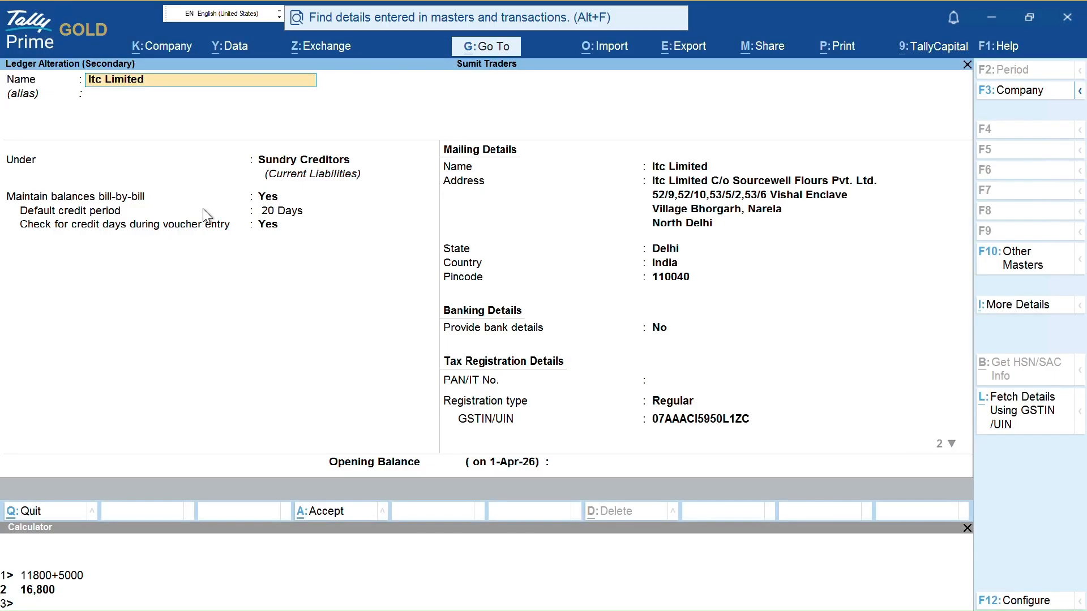
Leave the Itc Limited ledger unchanged and discard the unsaved Sales voucher
key("BackSpace")
key("Escape")
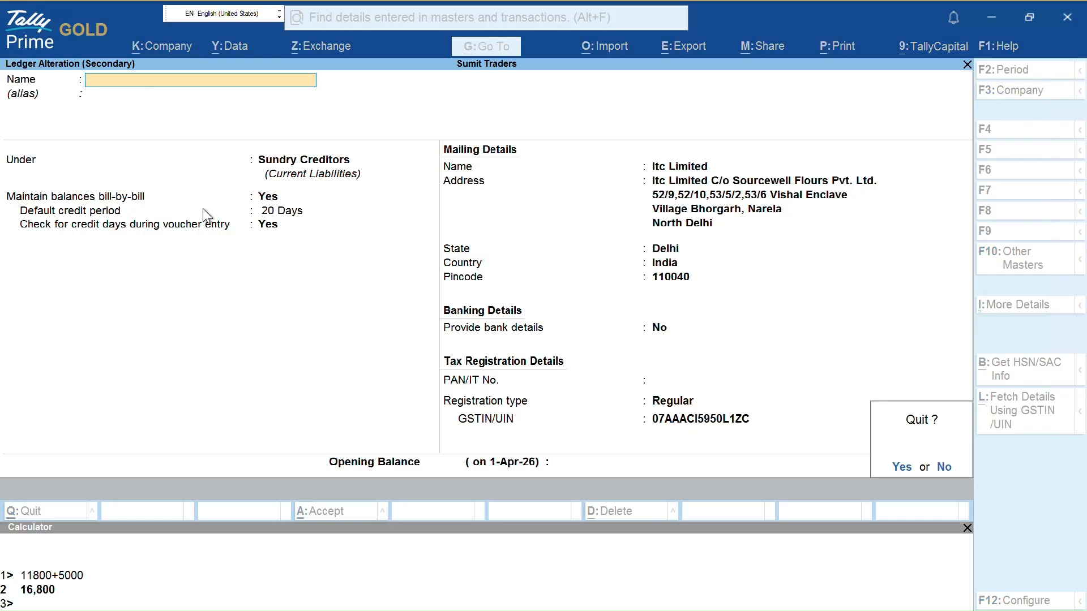
key("y")
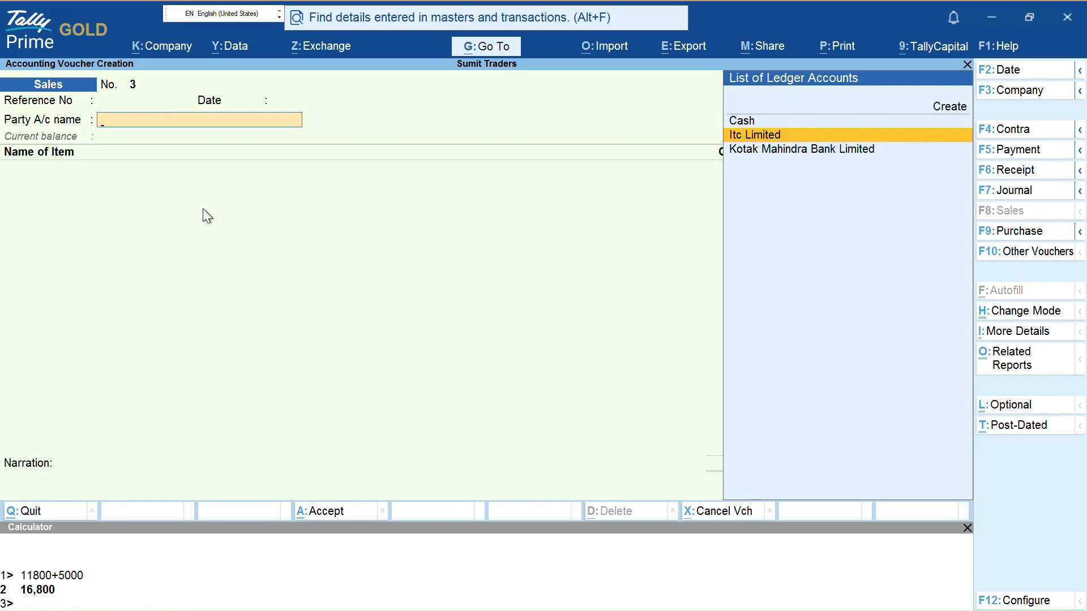
key("Escape")
key("y")
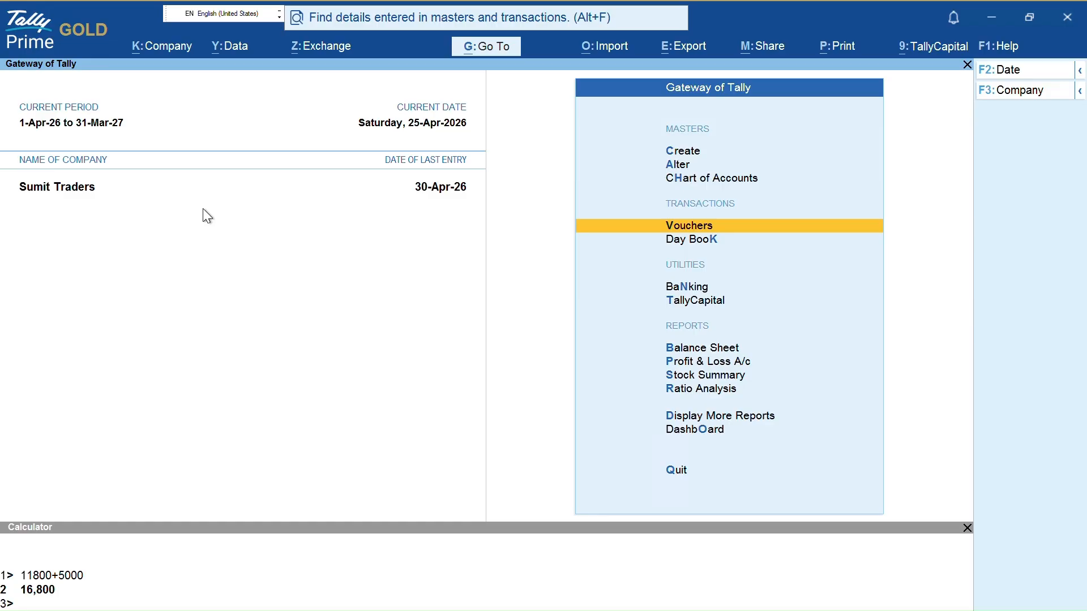
Display Itc Limited's ledger vouchers for 1-Apr-26 to 30-Apr-26, keeping the April period
key("d")
key("a")
key("l")
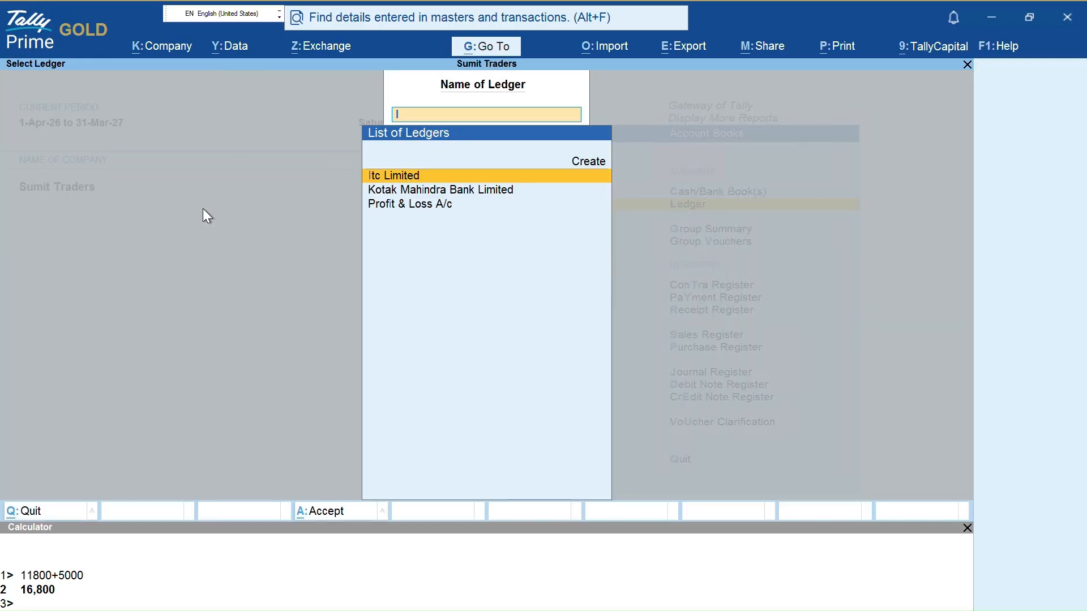
key("Return")
key("alt+F2")
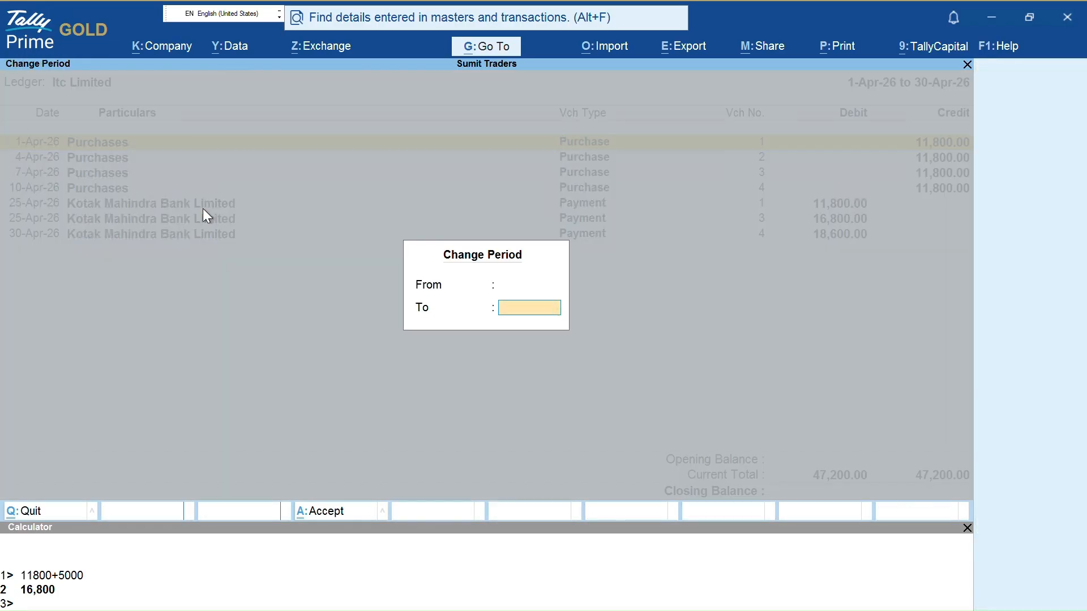
key("Escape")
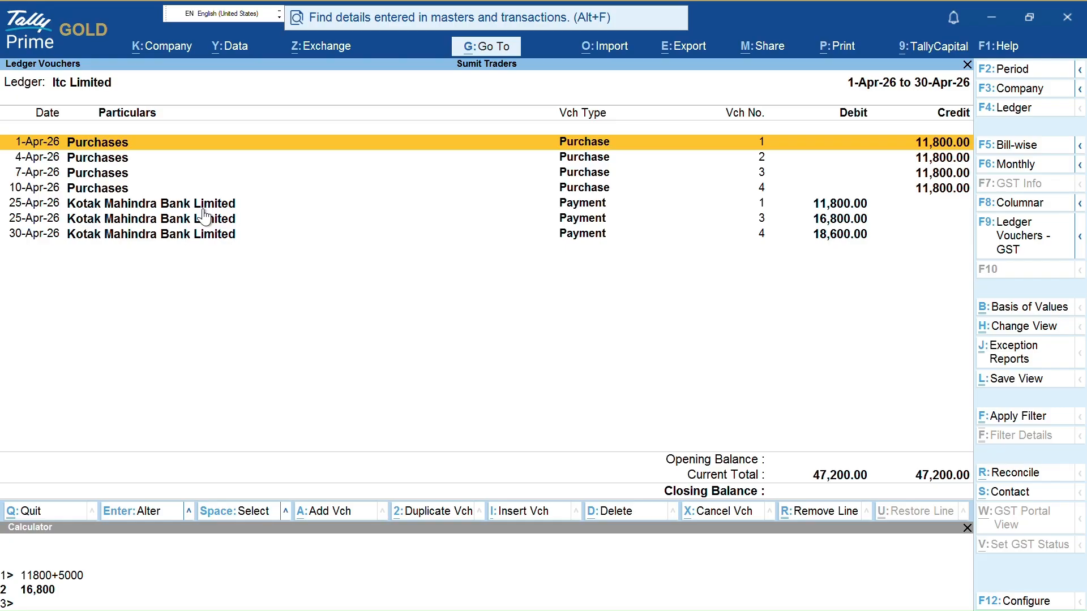